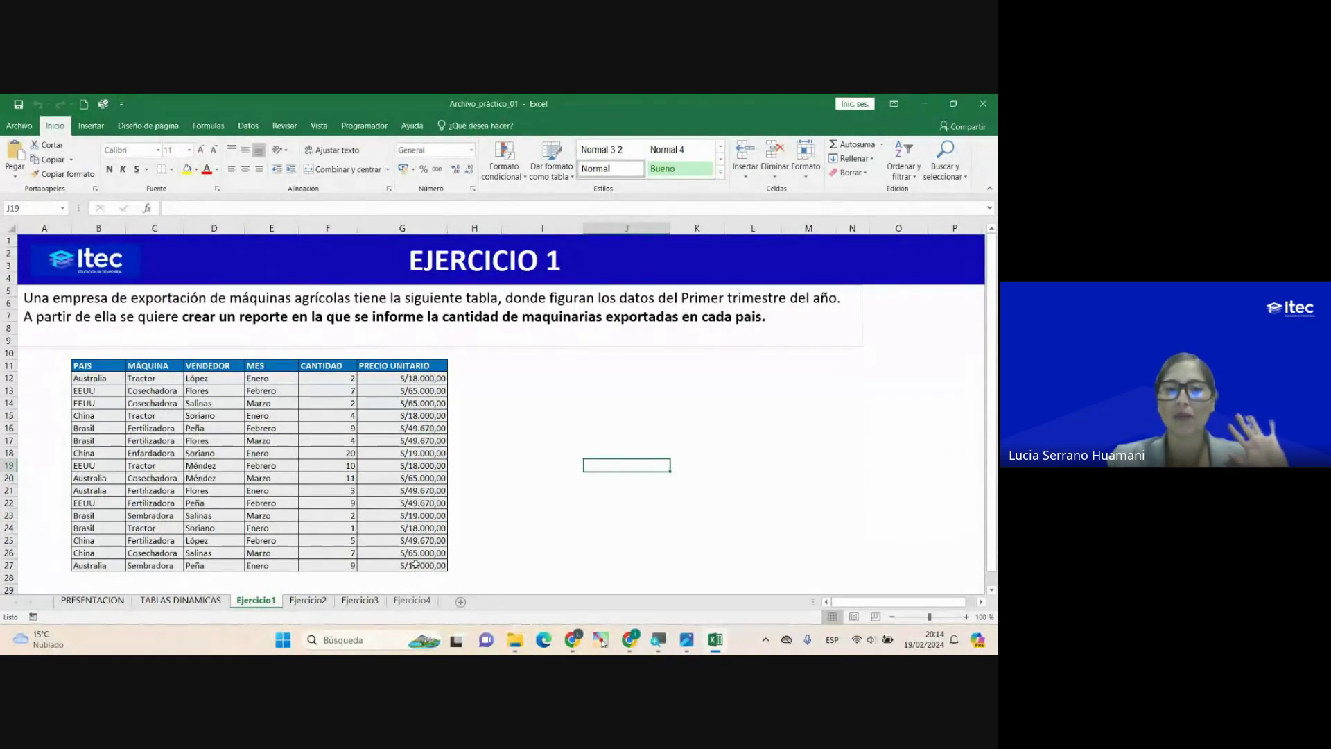
# Step: Examine the country, machine, seller, quantity and unit price columns of the export data in B11:G27 on the Ejercicio1 sheet
pyautogui.click(203, 466)
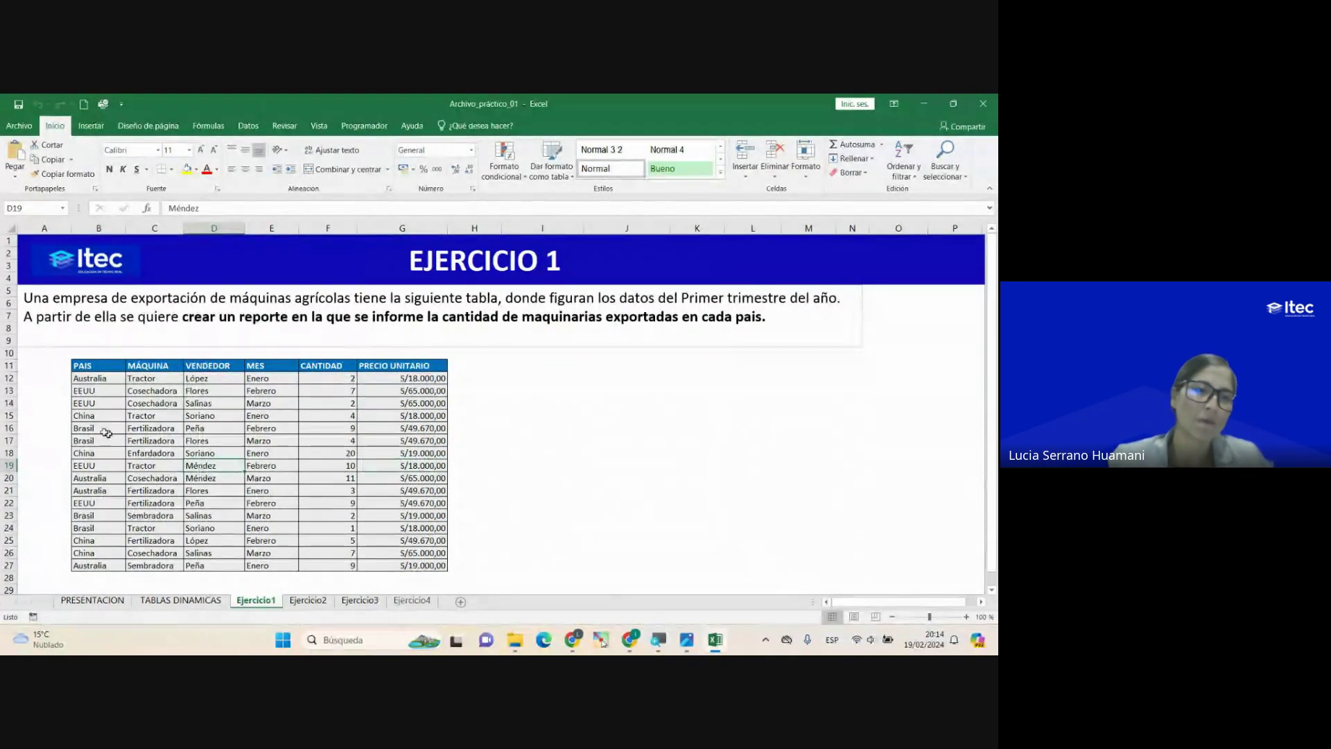
pyautogui.moveTo(86, 378); pyautogui.dragTo(86, 565)
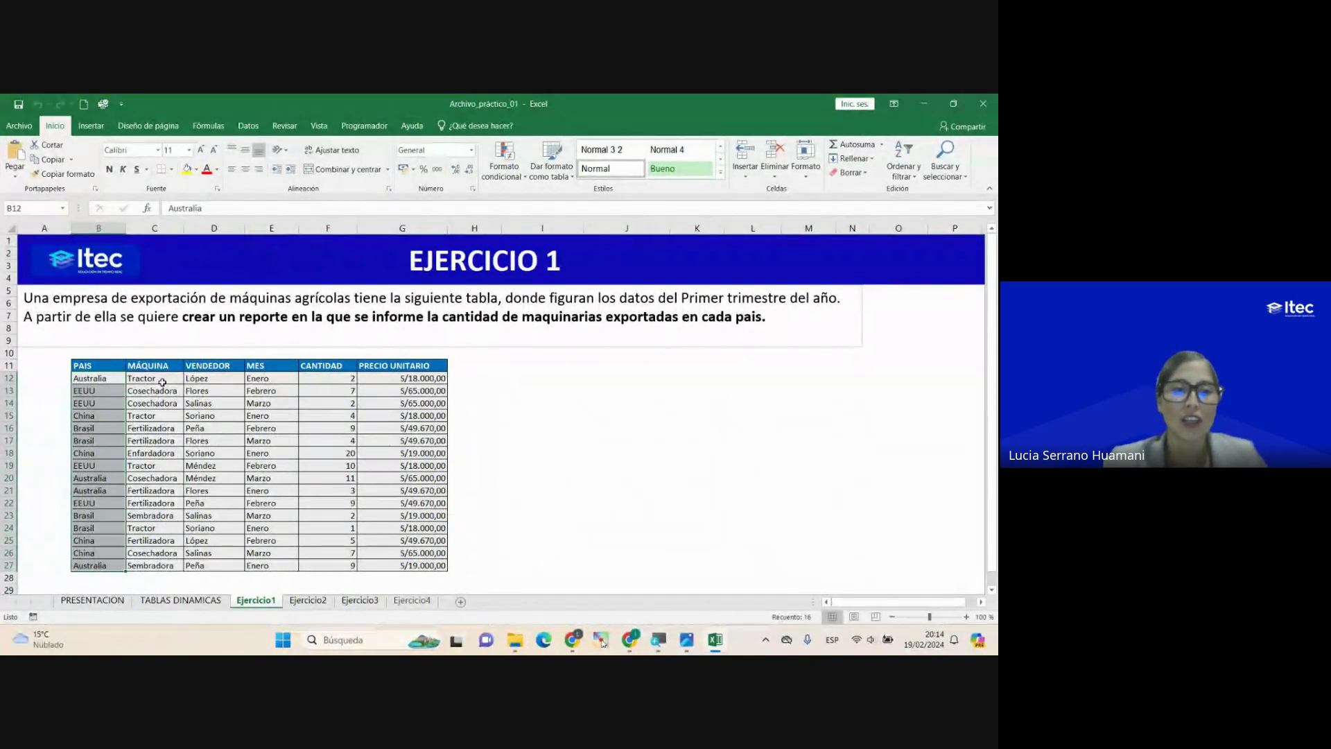
pyautogui.moveTo(163, 382); pyautogui.dragTo(166, 565)
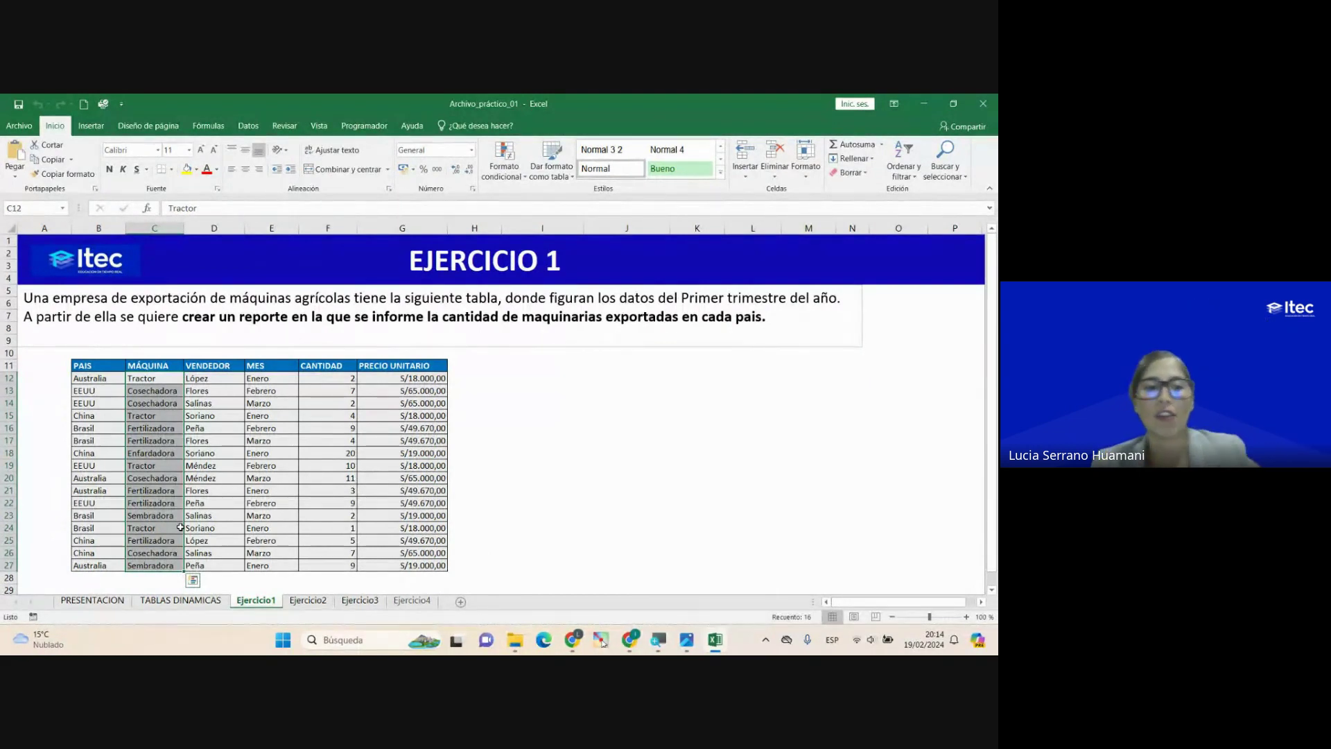
pyautogui.click(212, 379)
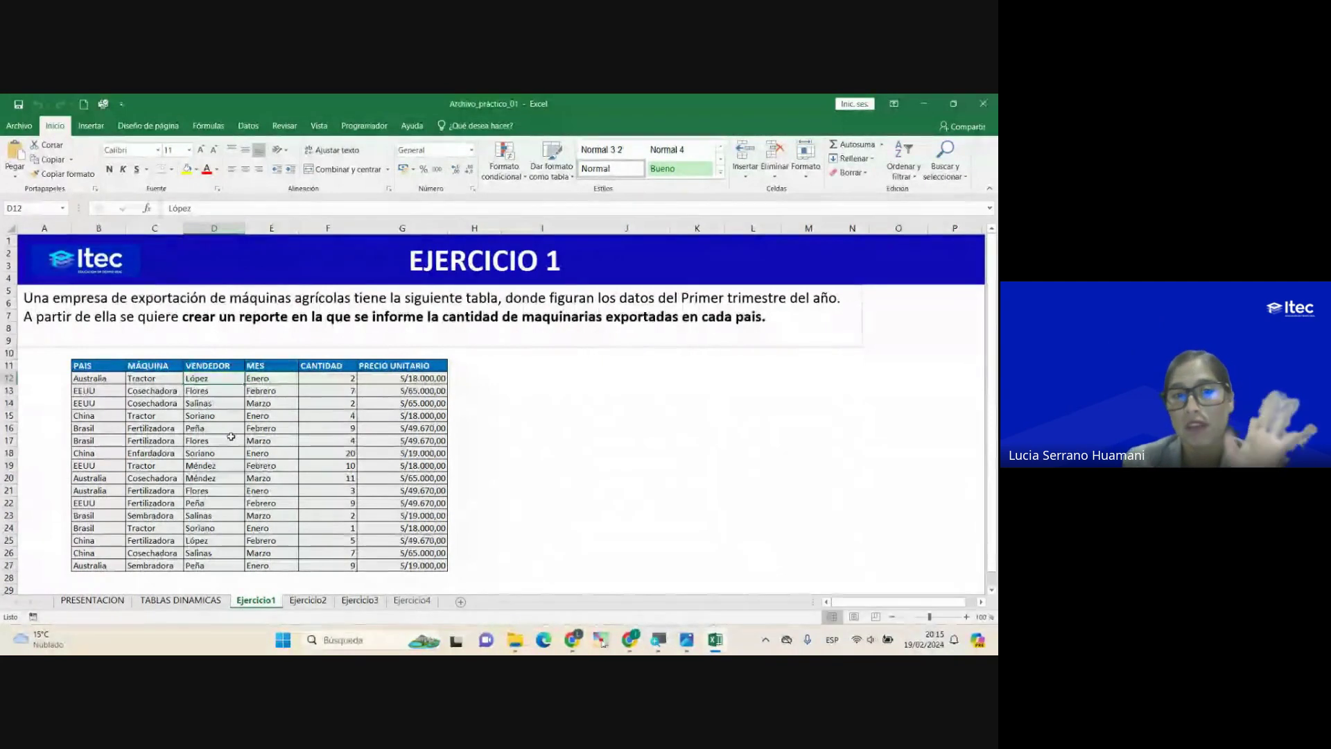
pyautogui.click(327, 391)
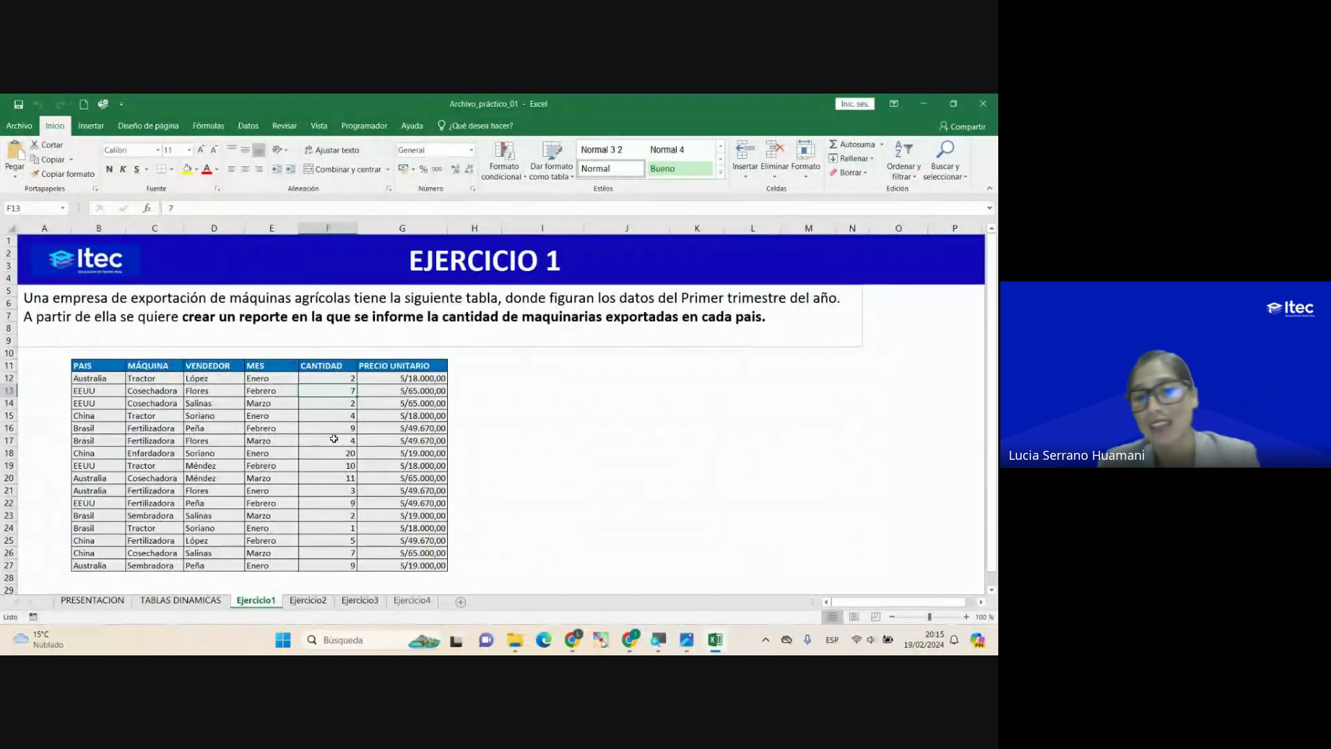
pyautogui.click(392, 379)
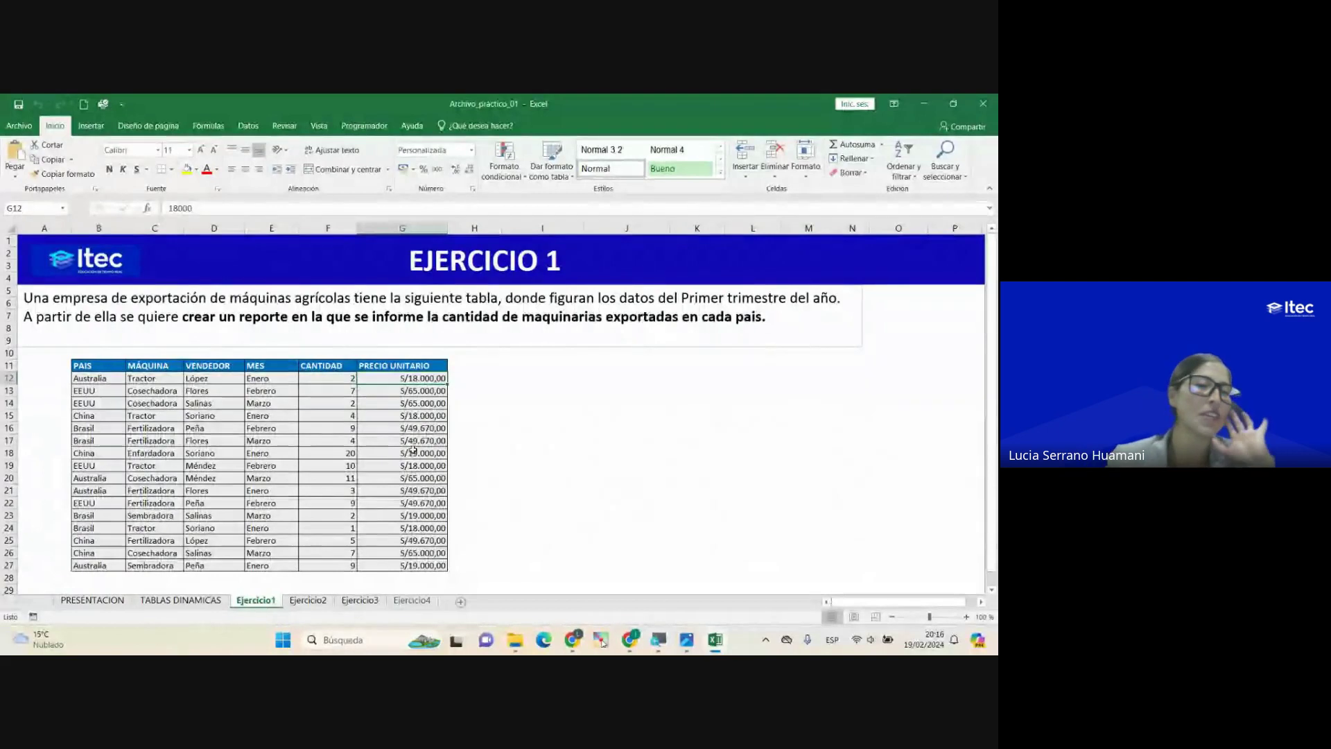
pyautogui.moveTo(78, 370); pyautogui.dragTo(430, 565)
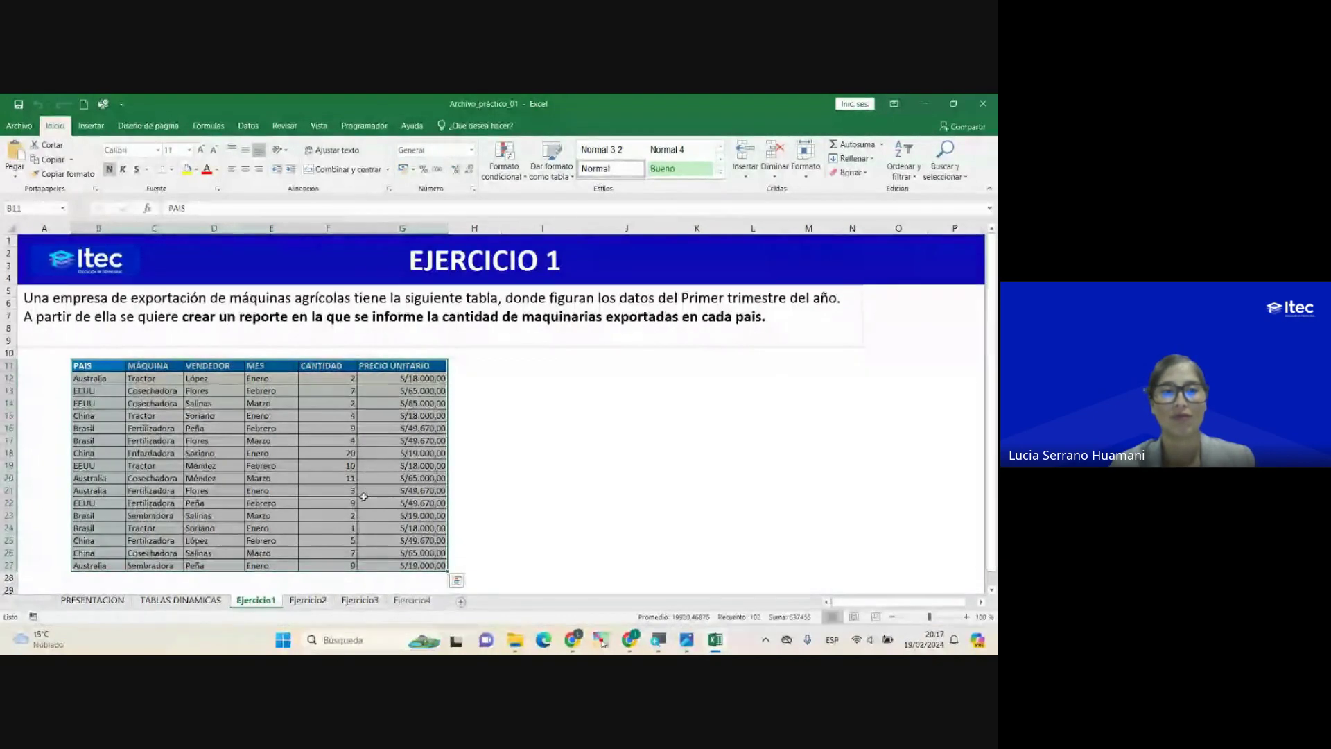
pyautogui.click(232, 452)
pyautogui.press('Up')
pyautogui.press('Up')
pyautogui.press('Up')
pyautogui.press('Up')
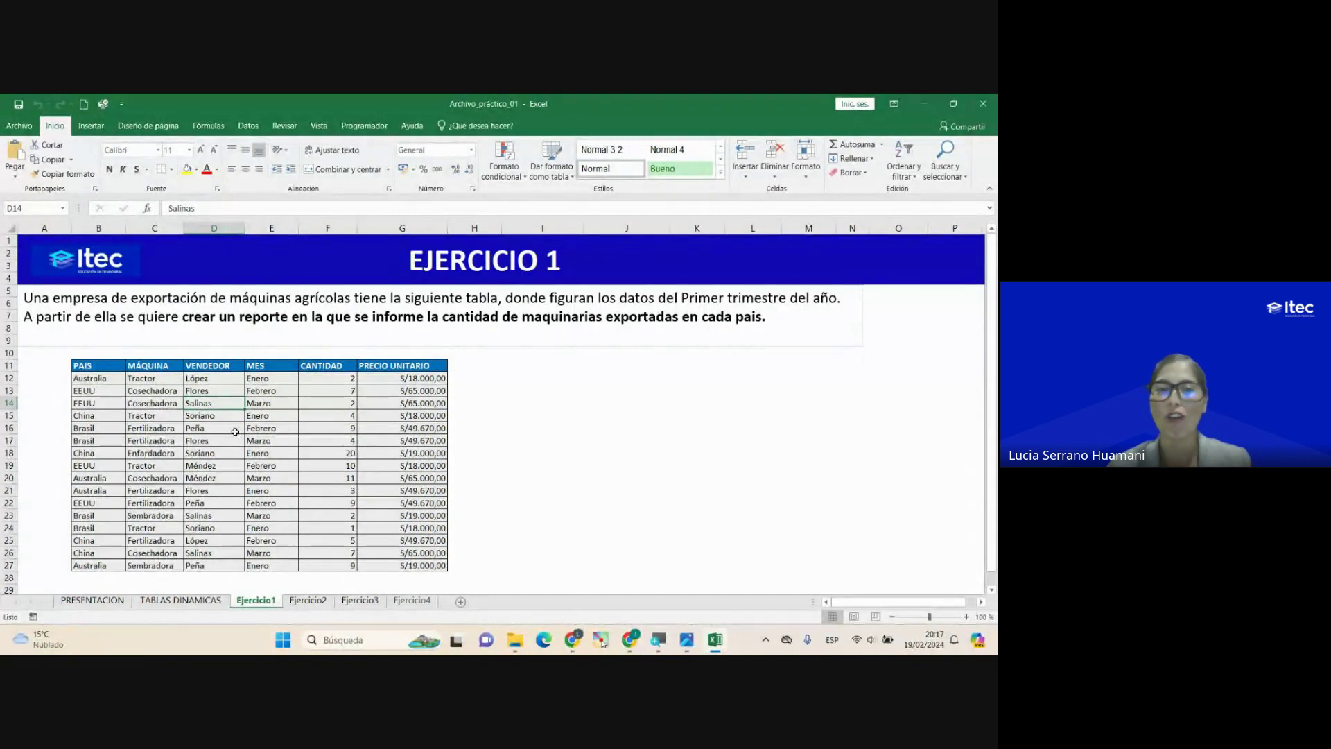
# Step: Switch to the Google Meet call to read the chat messages, and return to the Excel workbook
pyautogui.hotkey('alt', 'Tab')
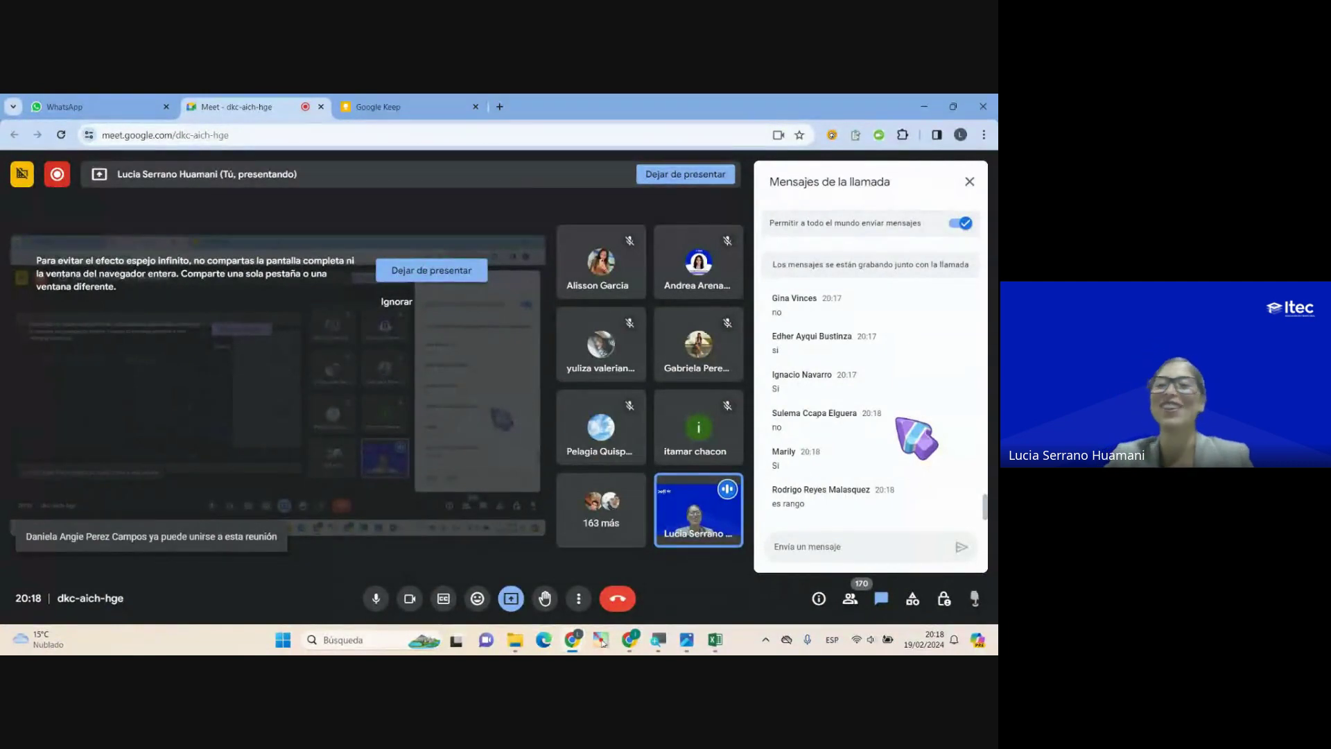
pyautogui.hotkey('alt', 'Tab')
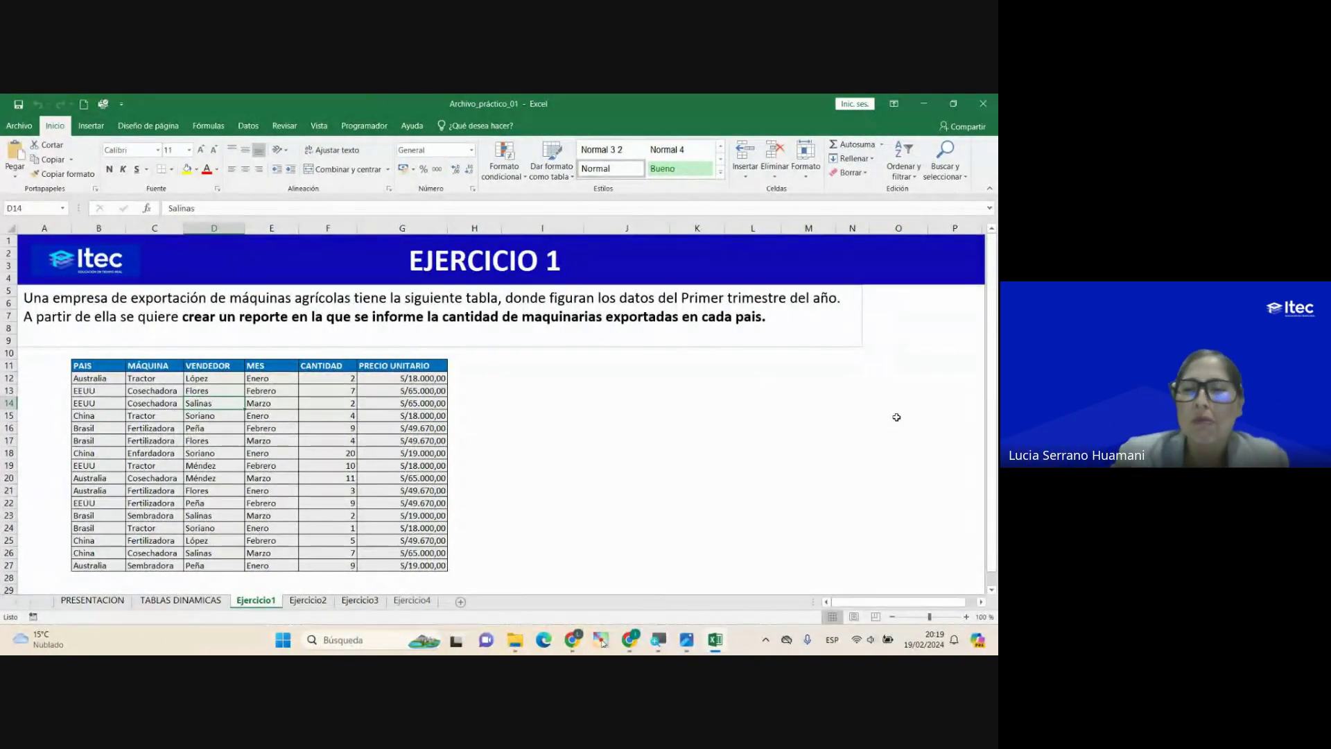
# Step: Examine individual seller, month and quantity cells inside the export data range
pyautogui.click(206, 418)
pyautogui.click(210, 404)
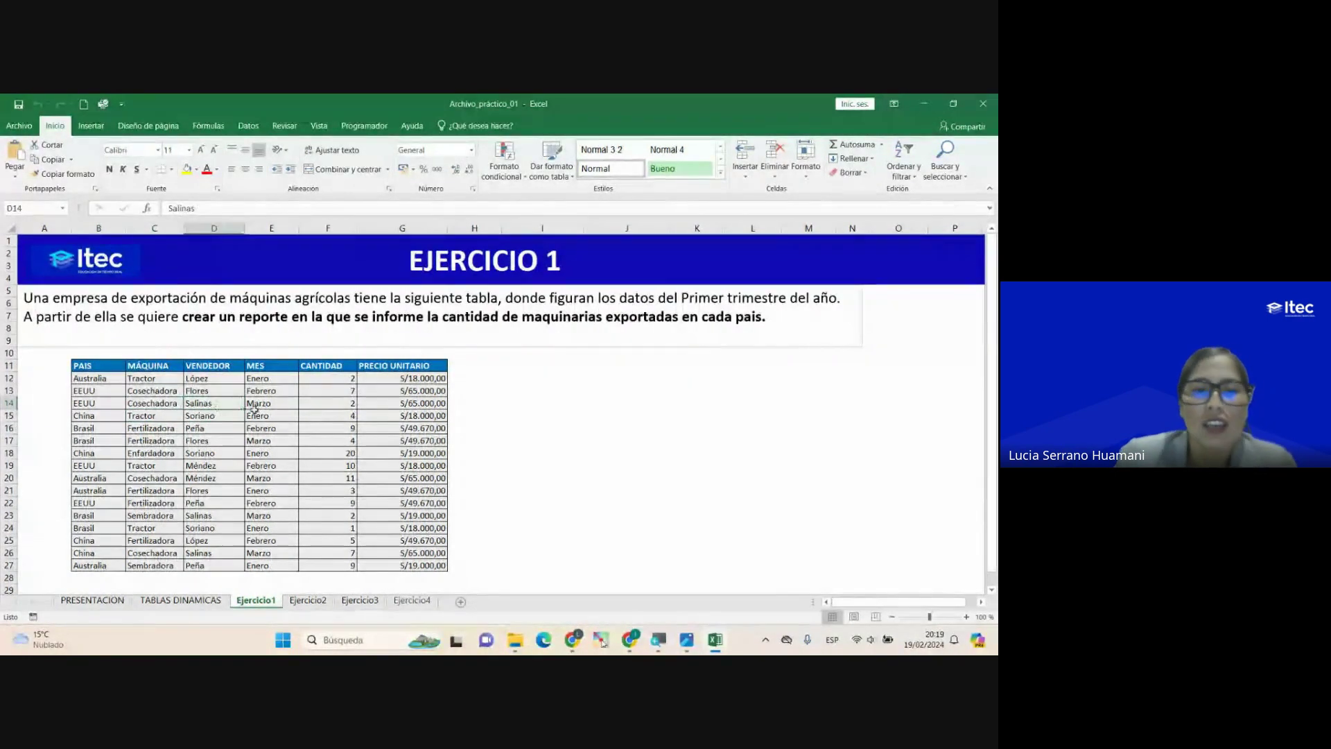
pyautogui.click(271, 408)
pyautogui.click(325, 402)
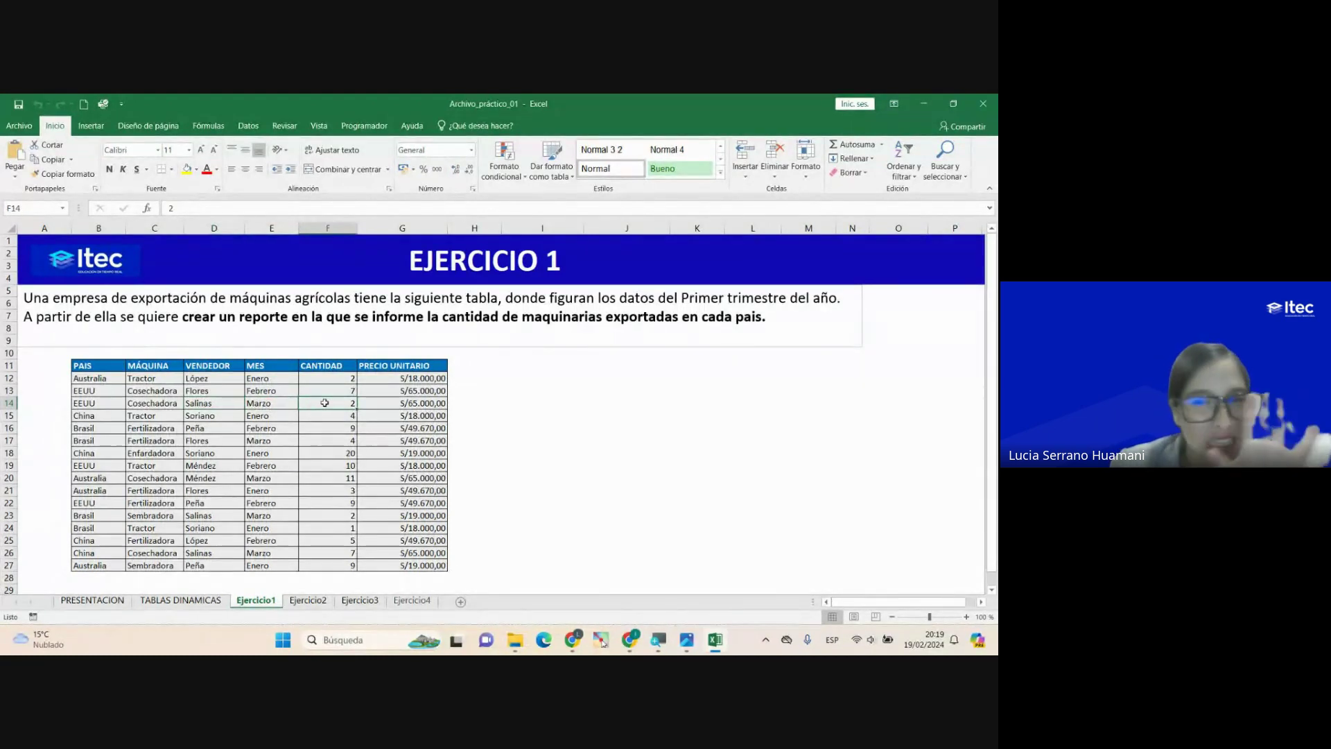
pyautogui.click(223, 416)
pyautogui.click(211, 391)
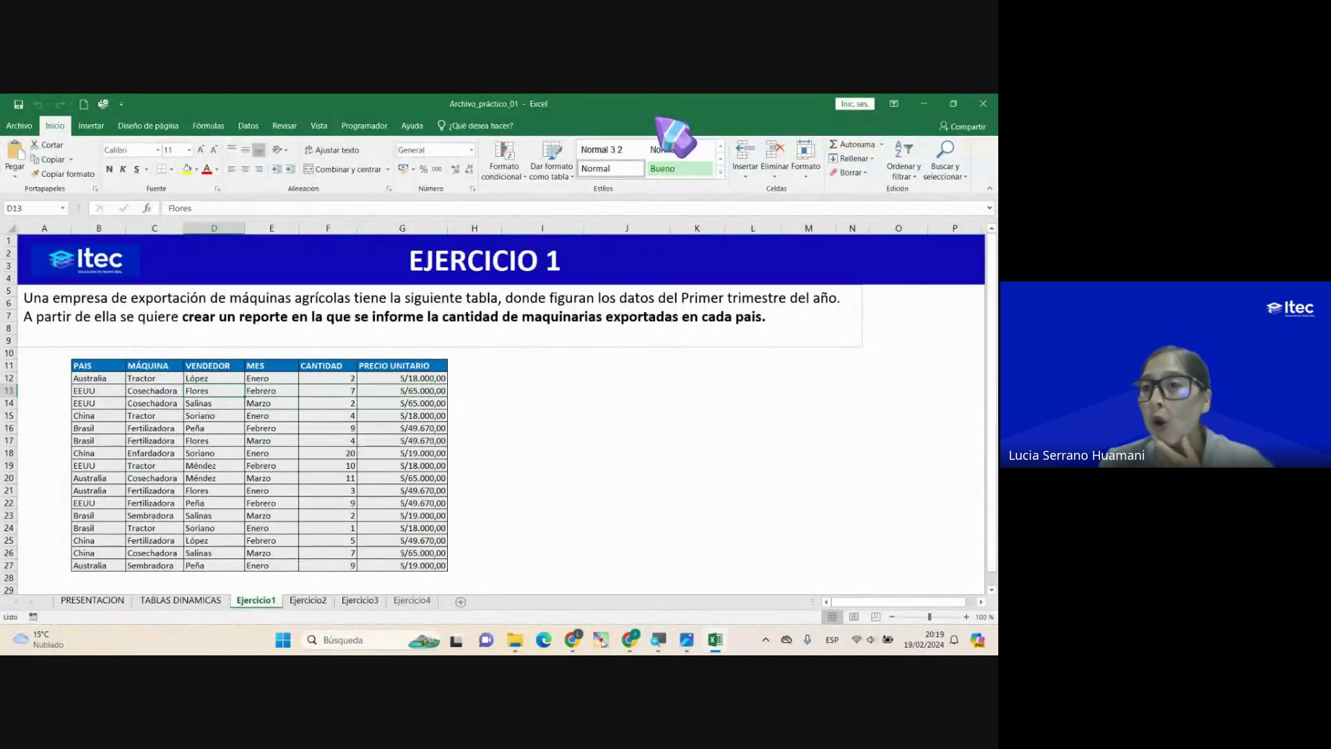
pyautogui.click(277, 441)
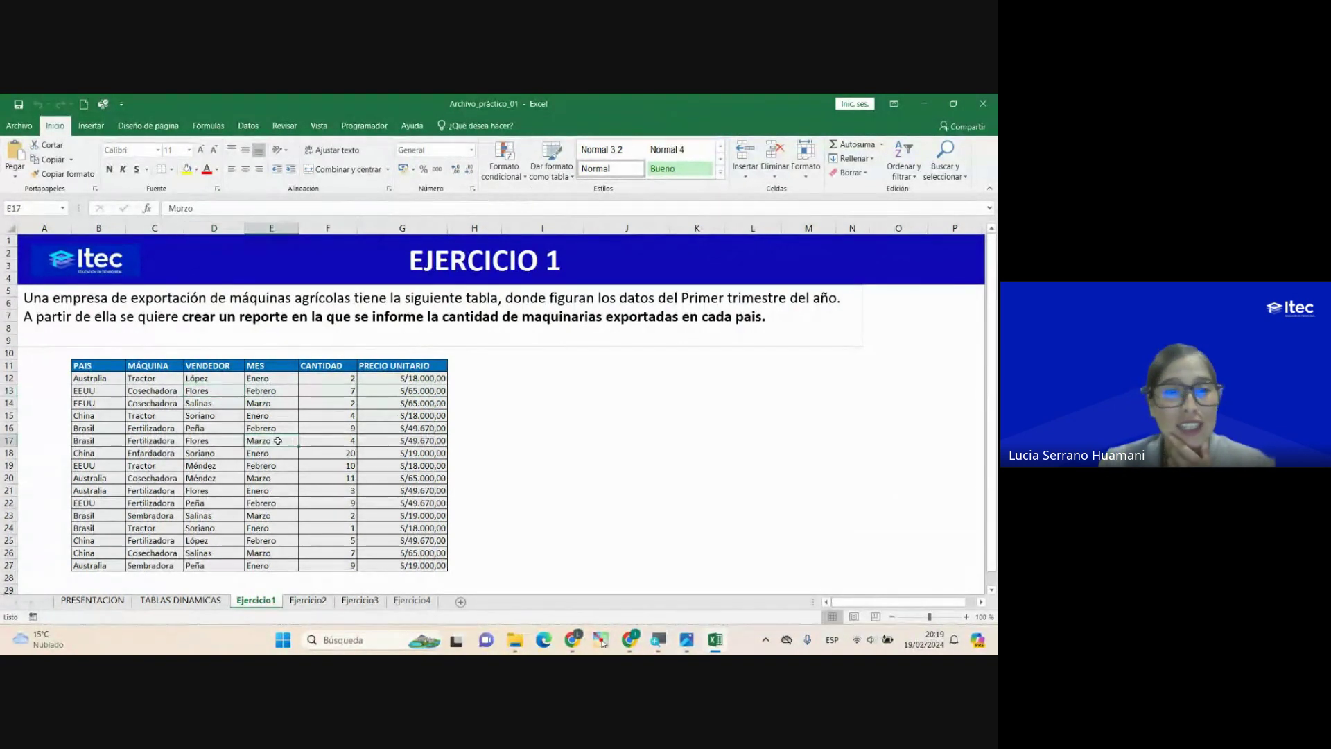
pyautogui.click(216, 403)
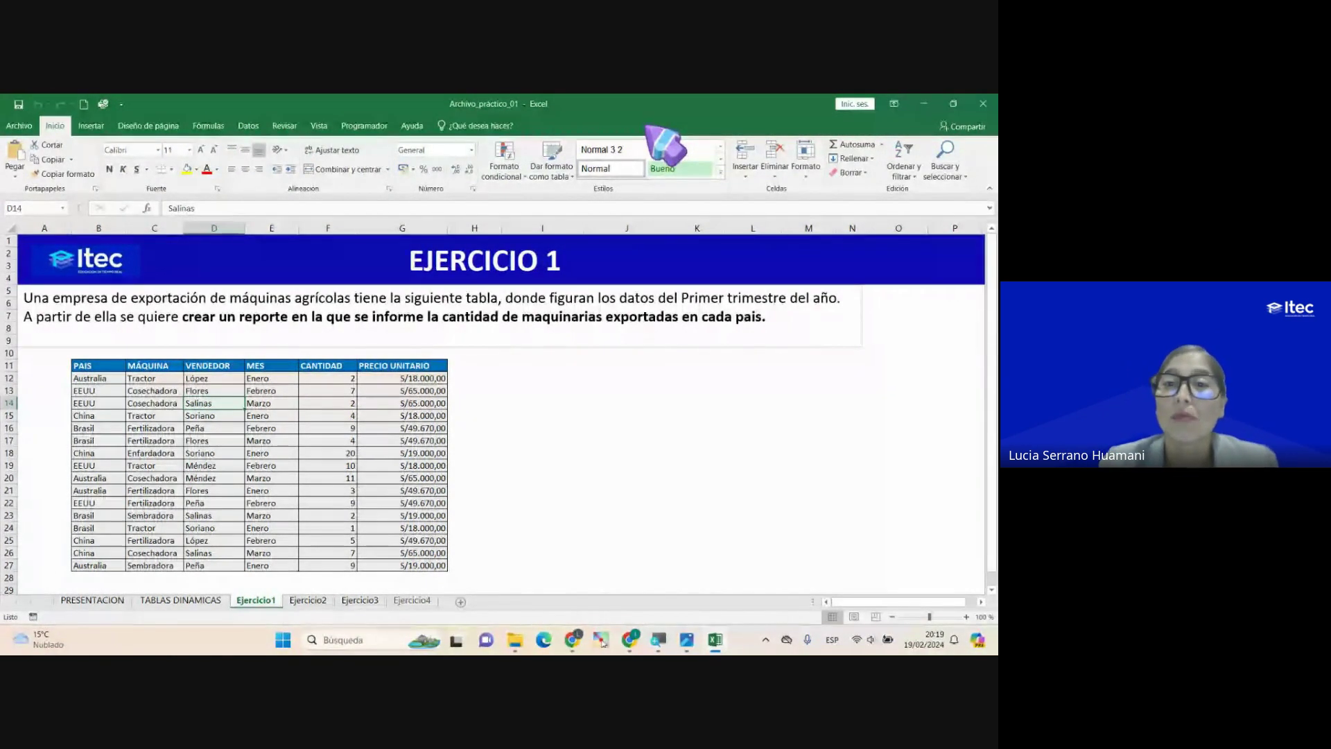
pyautogui.click(216, 417)
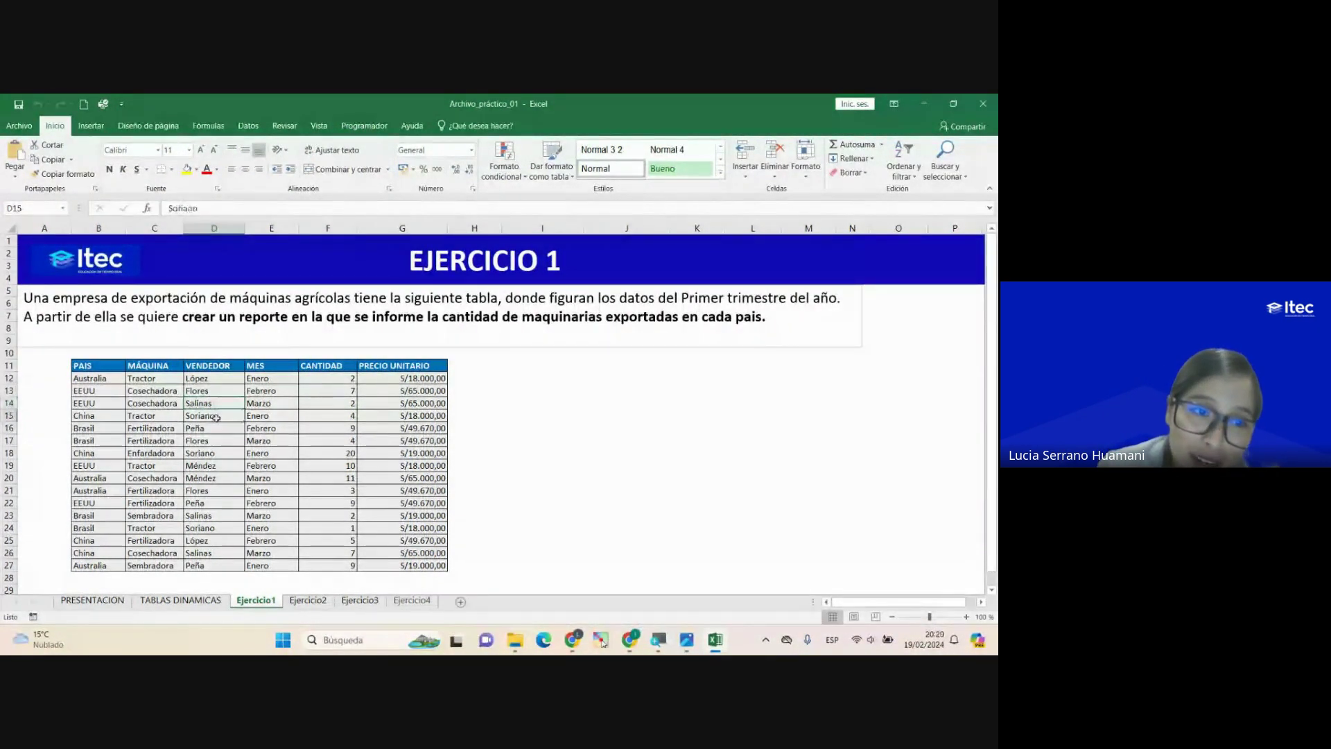
pyautogui.click(213, 404)
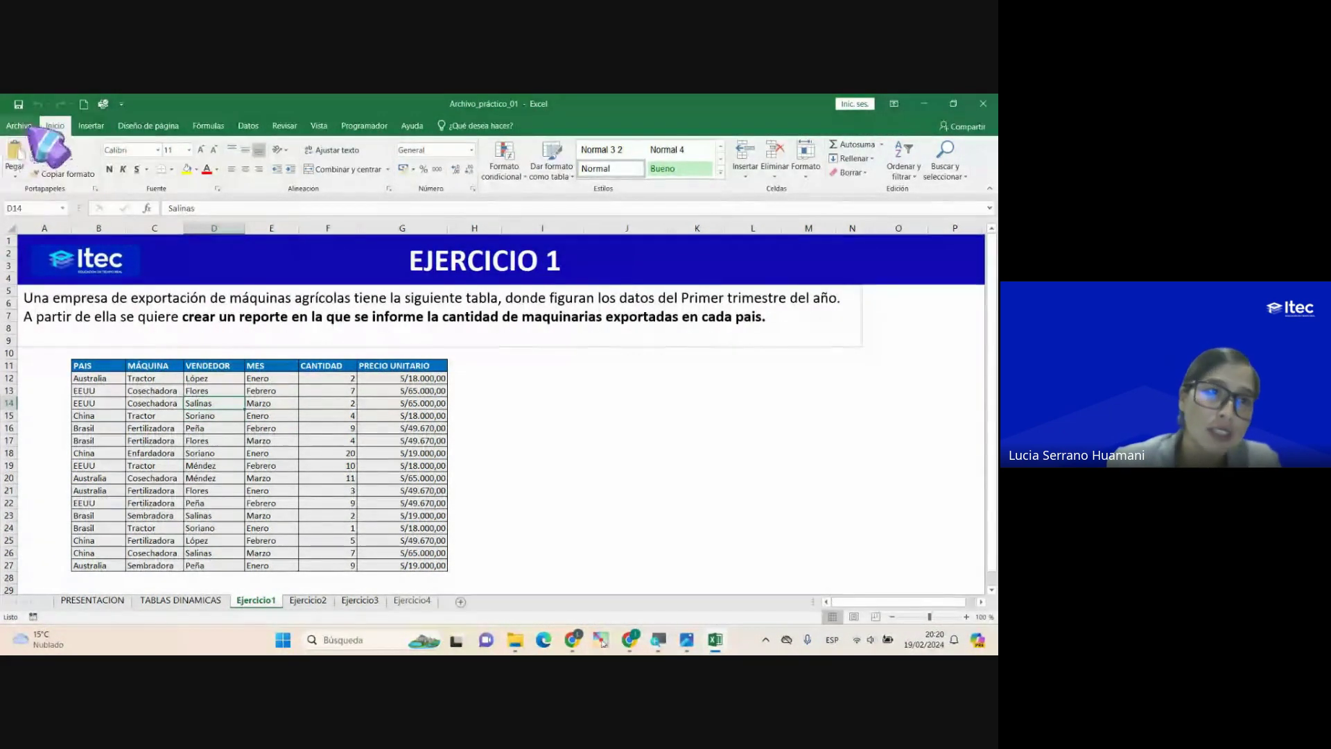
pyautogui.click(91, 127)
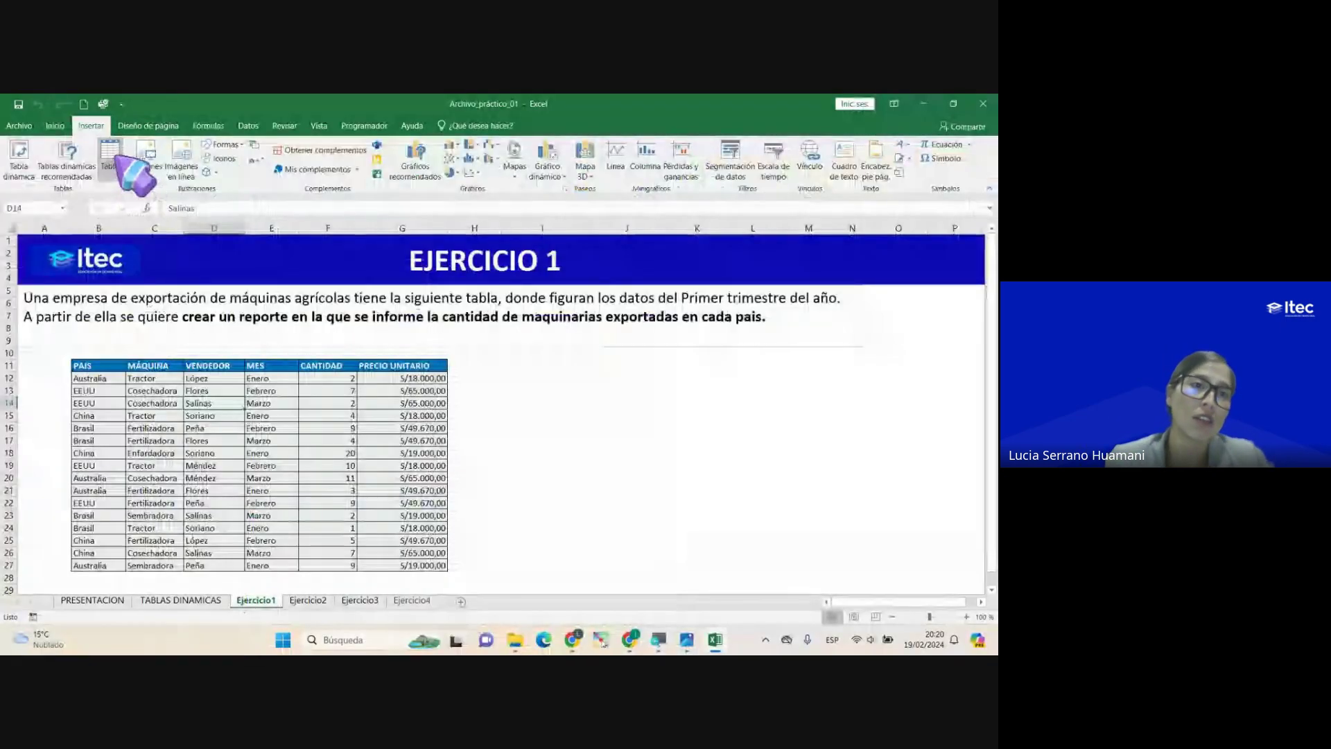
pyautogui.click(167, 188)
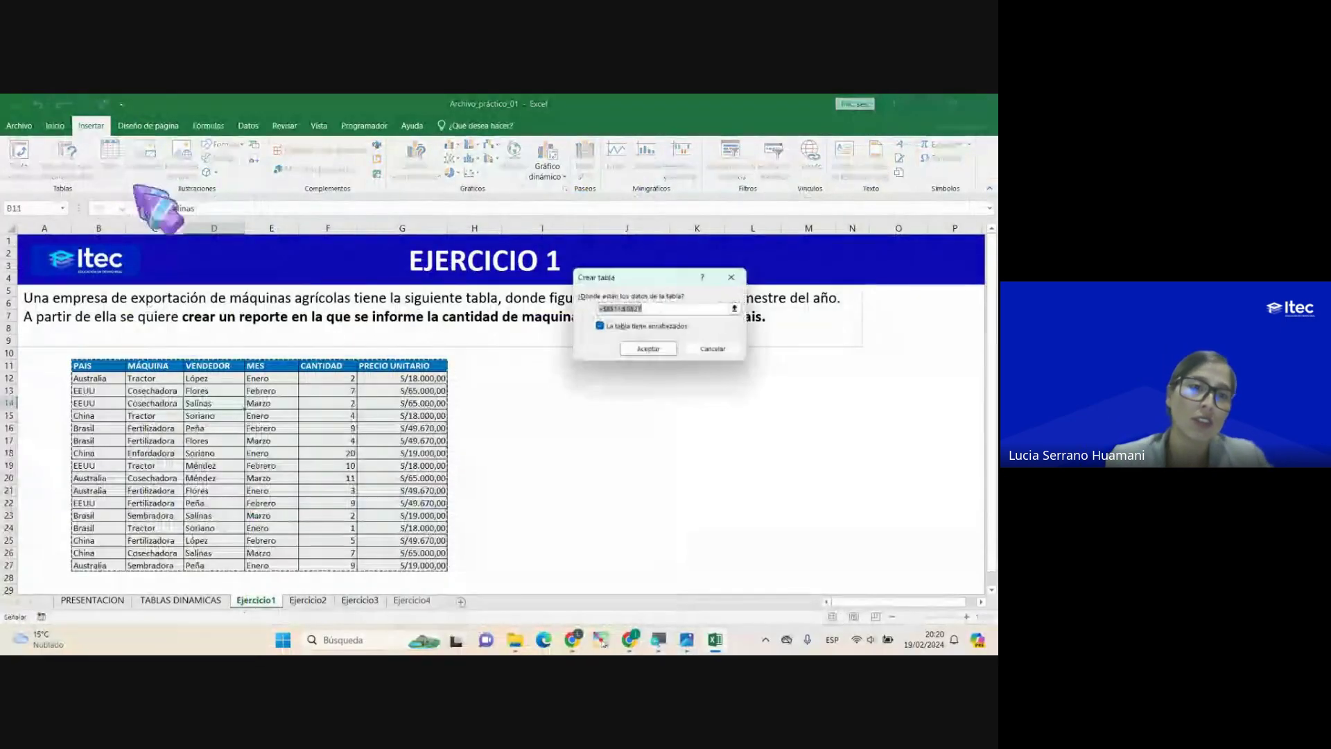
pyautogui.moveTo(687, 278); pyautogui.dragTo(323, 300)
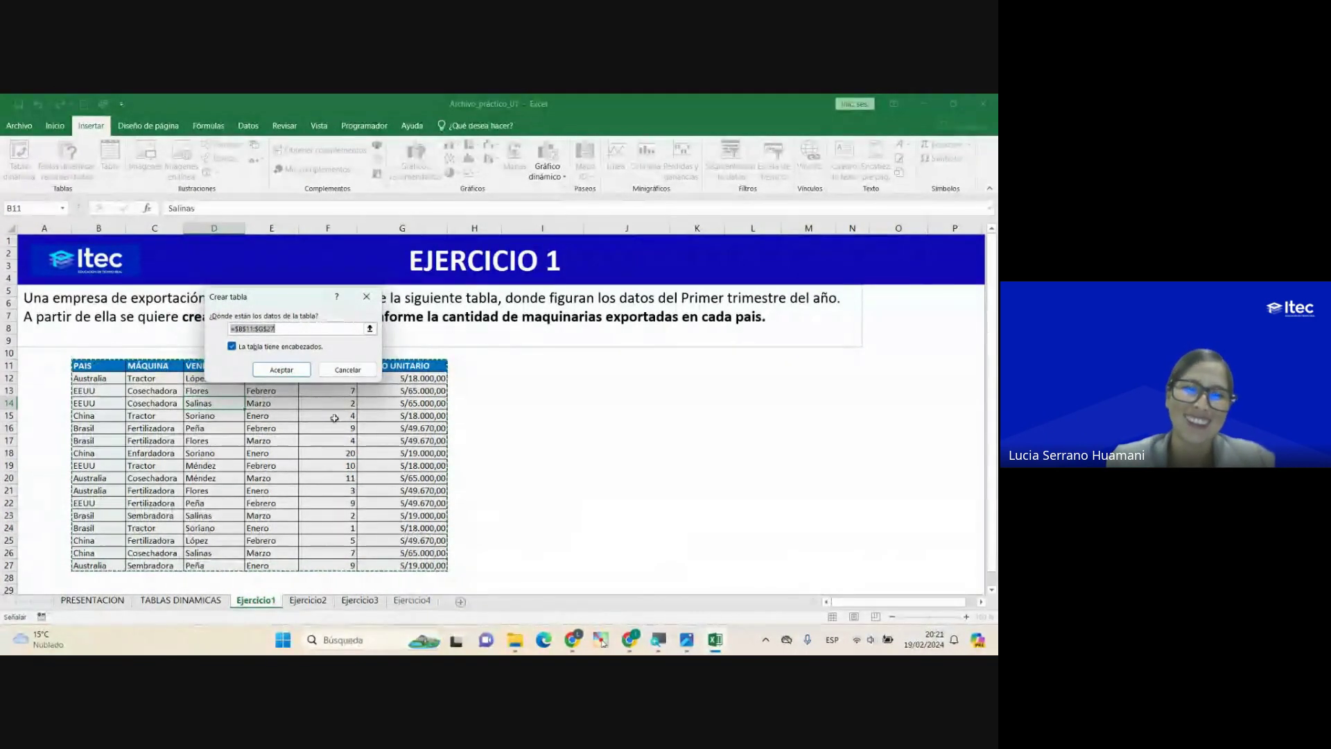
pyautogui.click(366, 296)
pyautogui.click(222, 437)
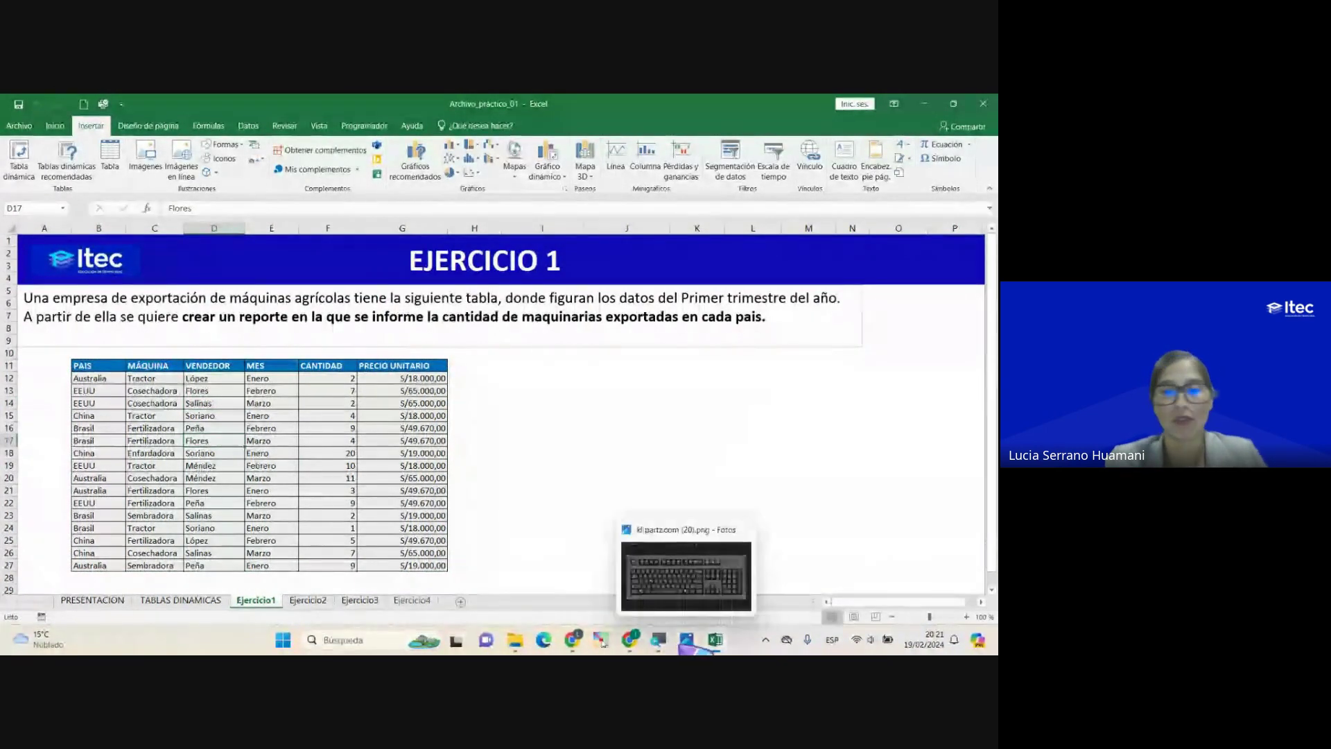
# Step: Switch to the Photos app to view the keyboard picture, and return to the Excel workbook
pyautogui.click(687, 639)
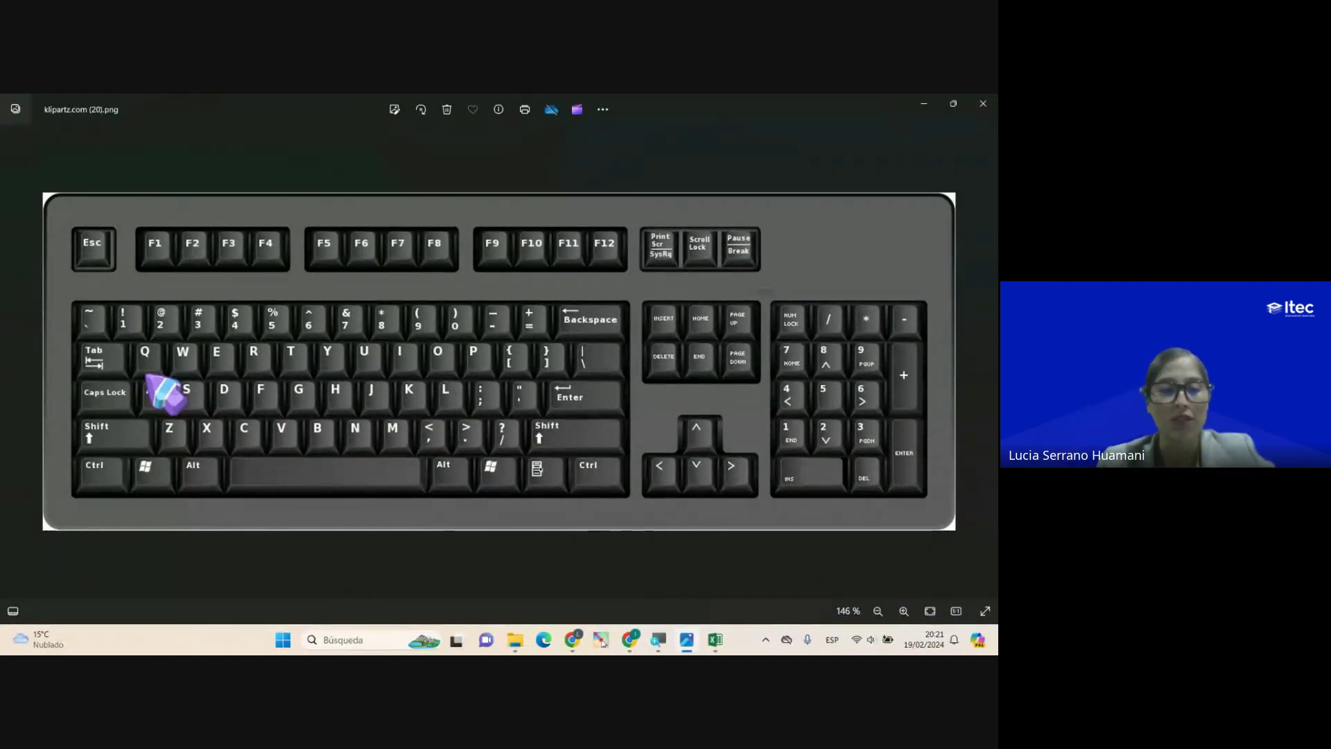
pyautogui.click(715, 640)
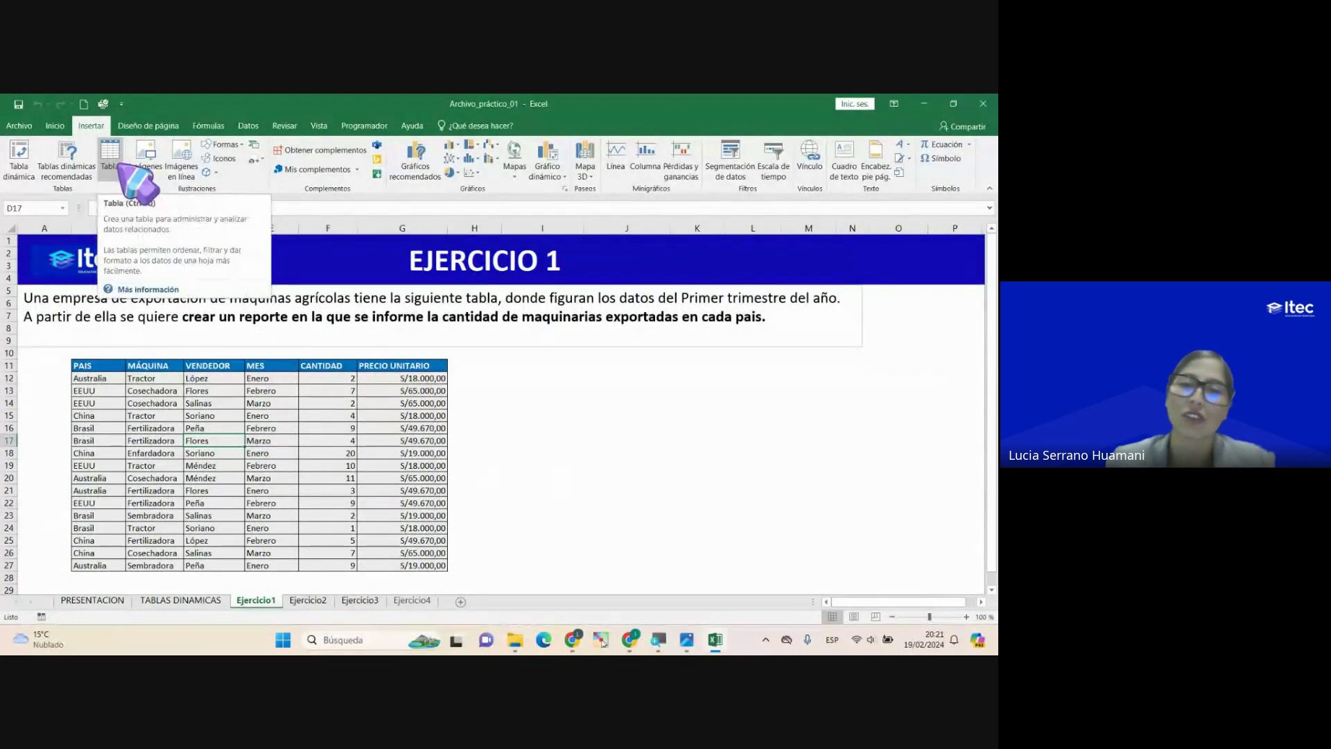
pyautogui.click(208, 414)
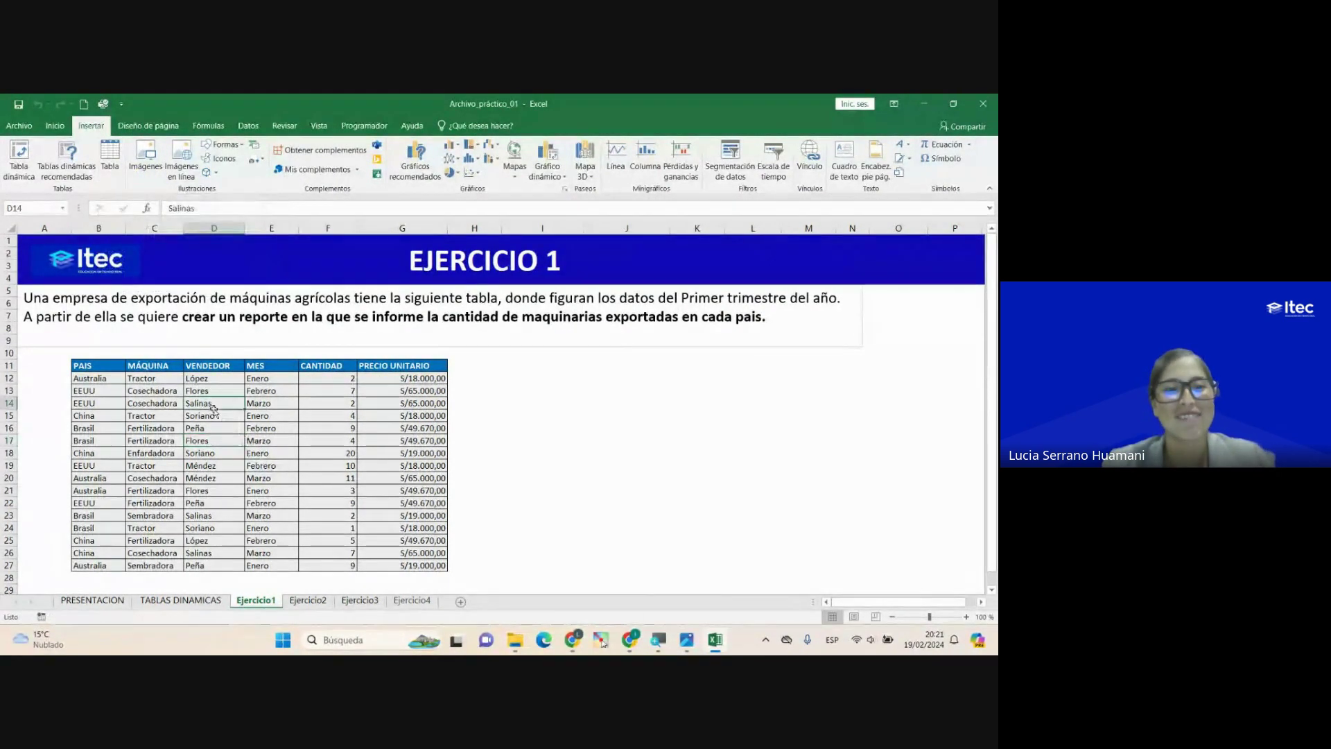
pyautogui.press('Up')
pyautogui.press('Up')
pyautogui.press('Left')
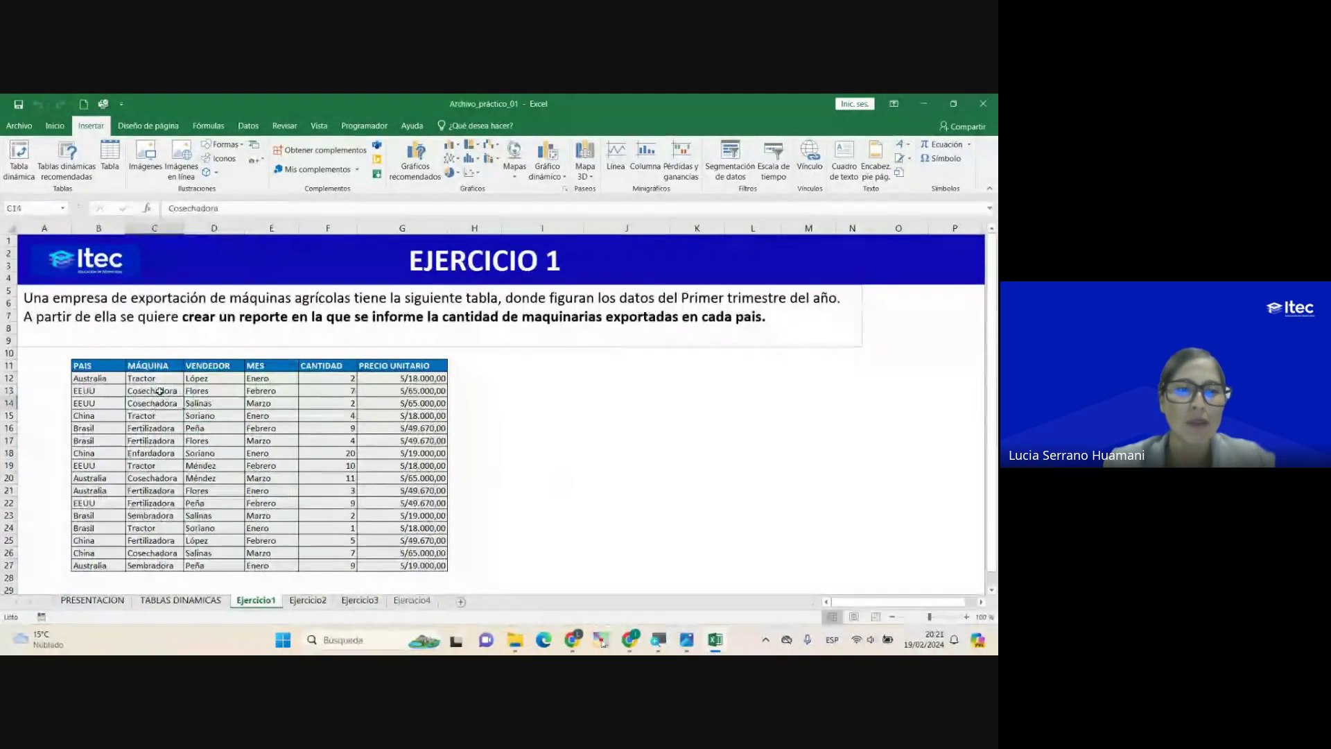
pyautogui.click(205, 390)
pyautogui.click(267, 393)
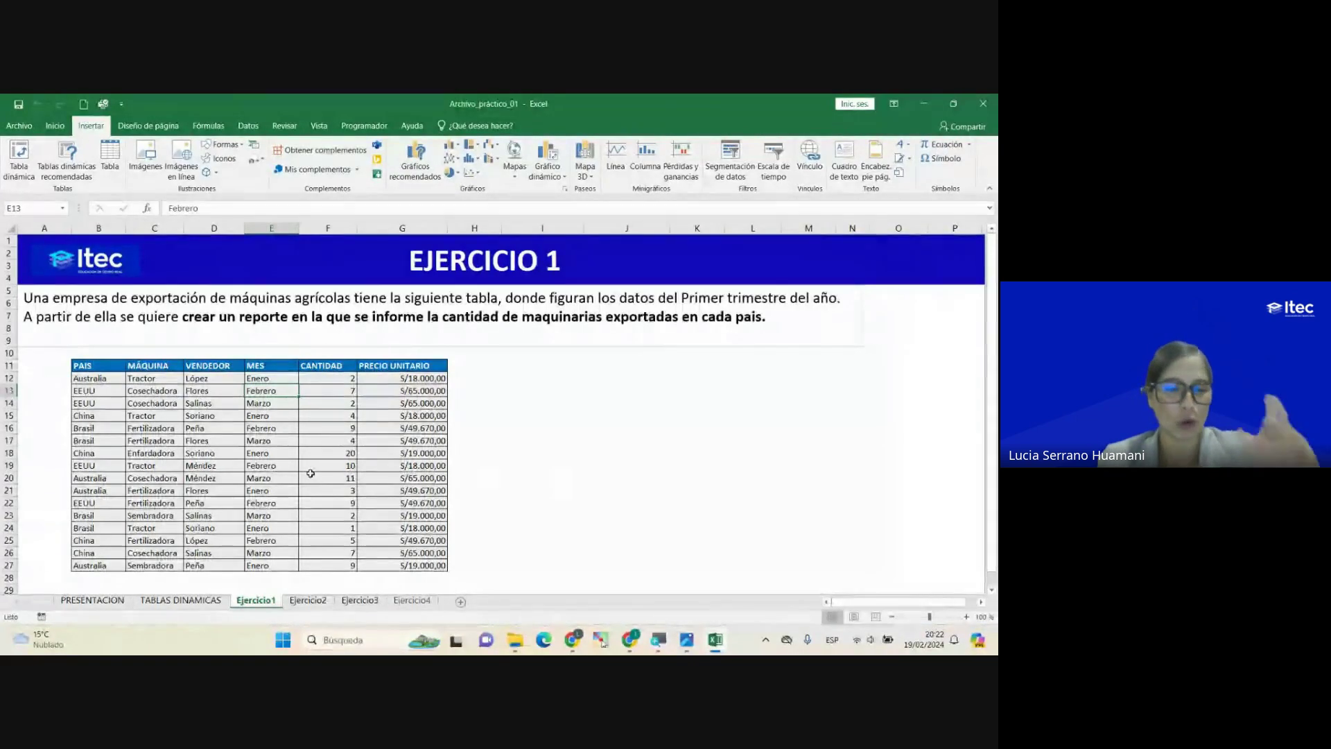
pyautogui.hotkey('ctrl', 't')
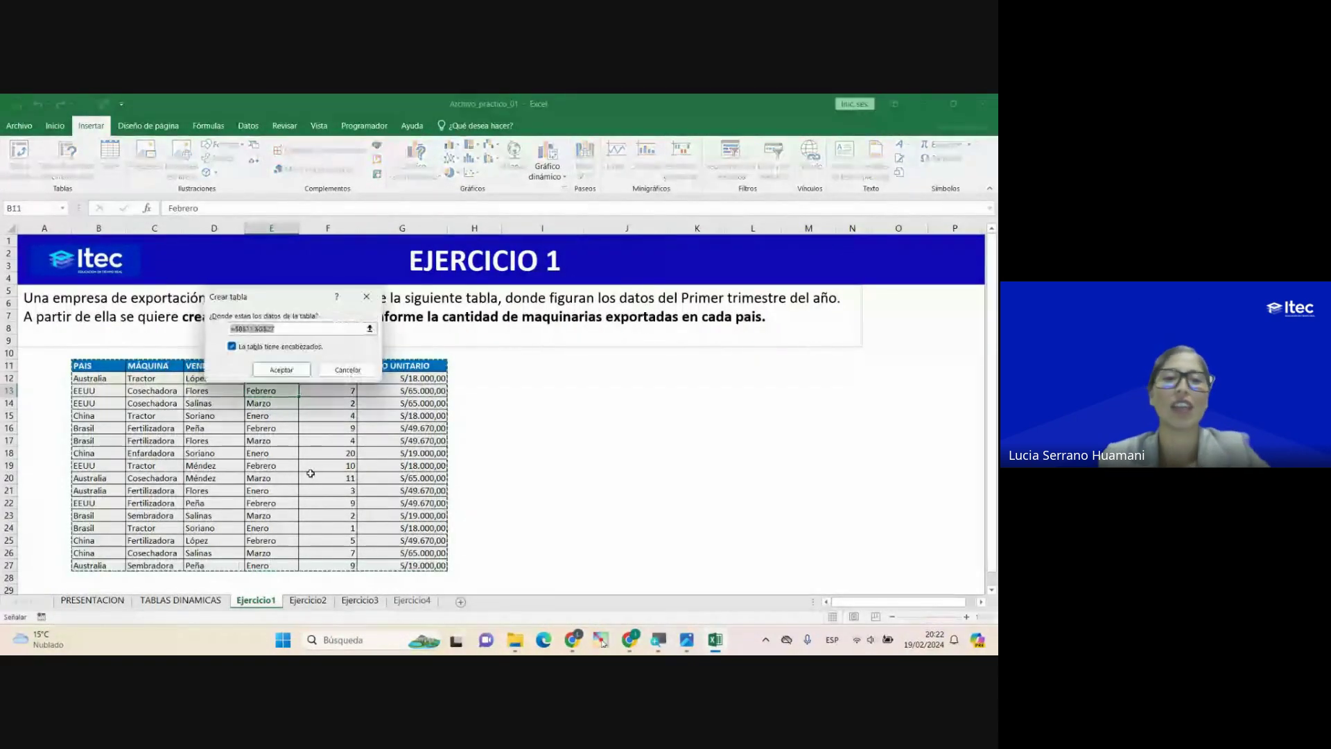
pyautogui.moveTo(288, 297); pyautogui.dragTo(381, 341)
pyautogui.click(461, 342)
pyautogui.hotkey('ctrl', 't')
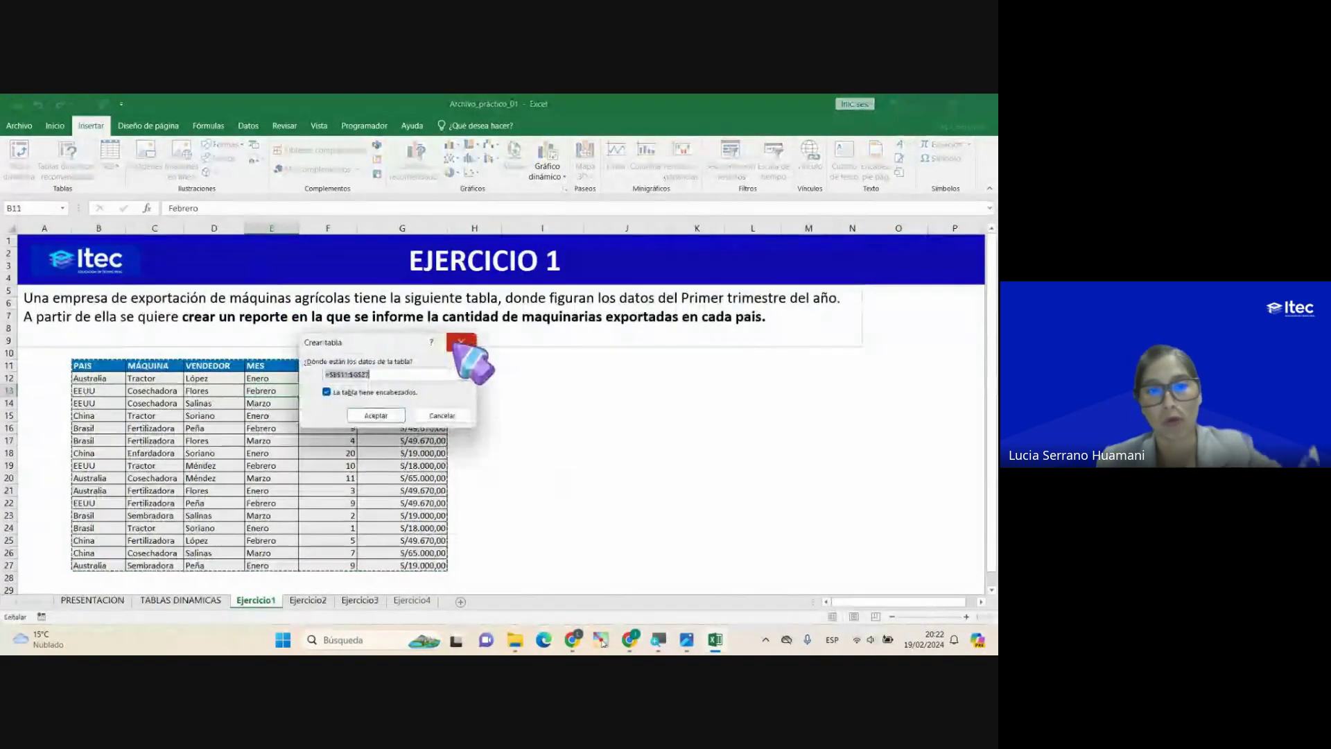
pyautogui.click(459, 341)
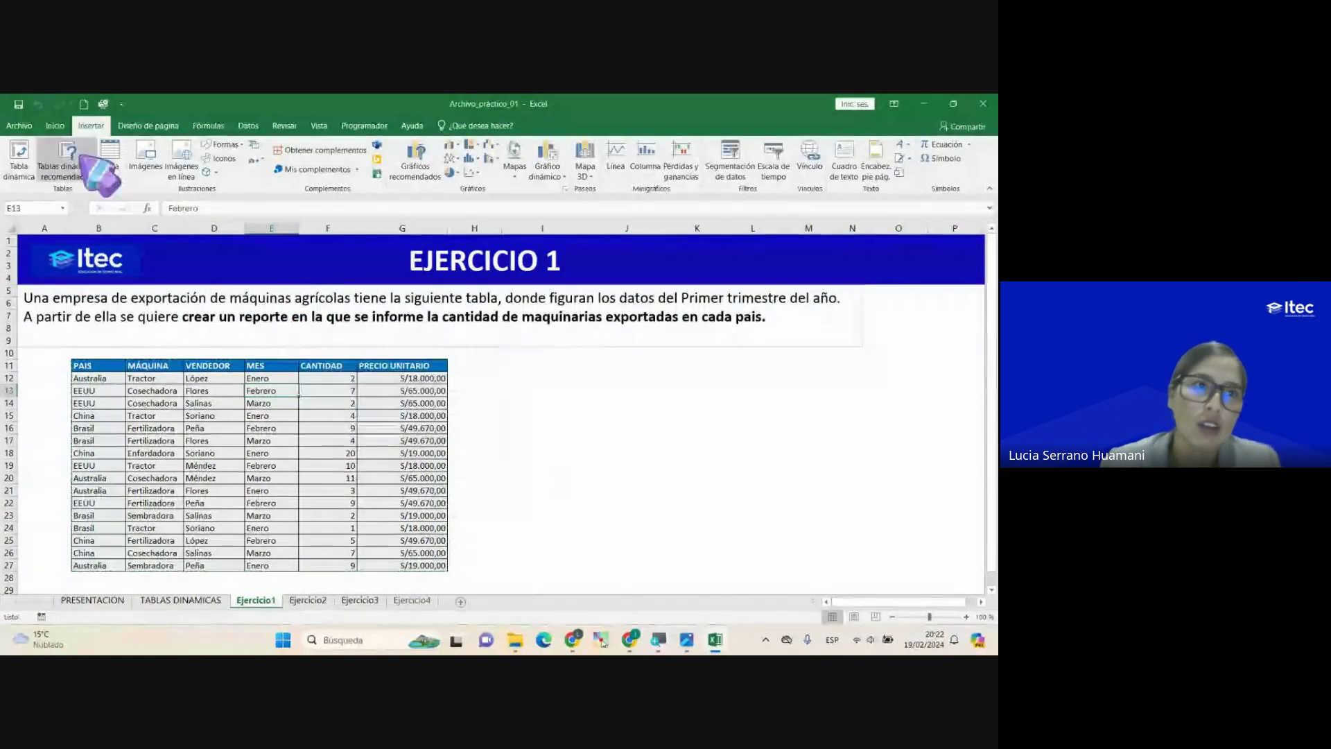
pyautogui.click(110, 154)
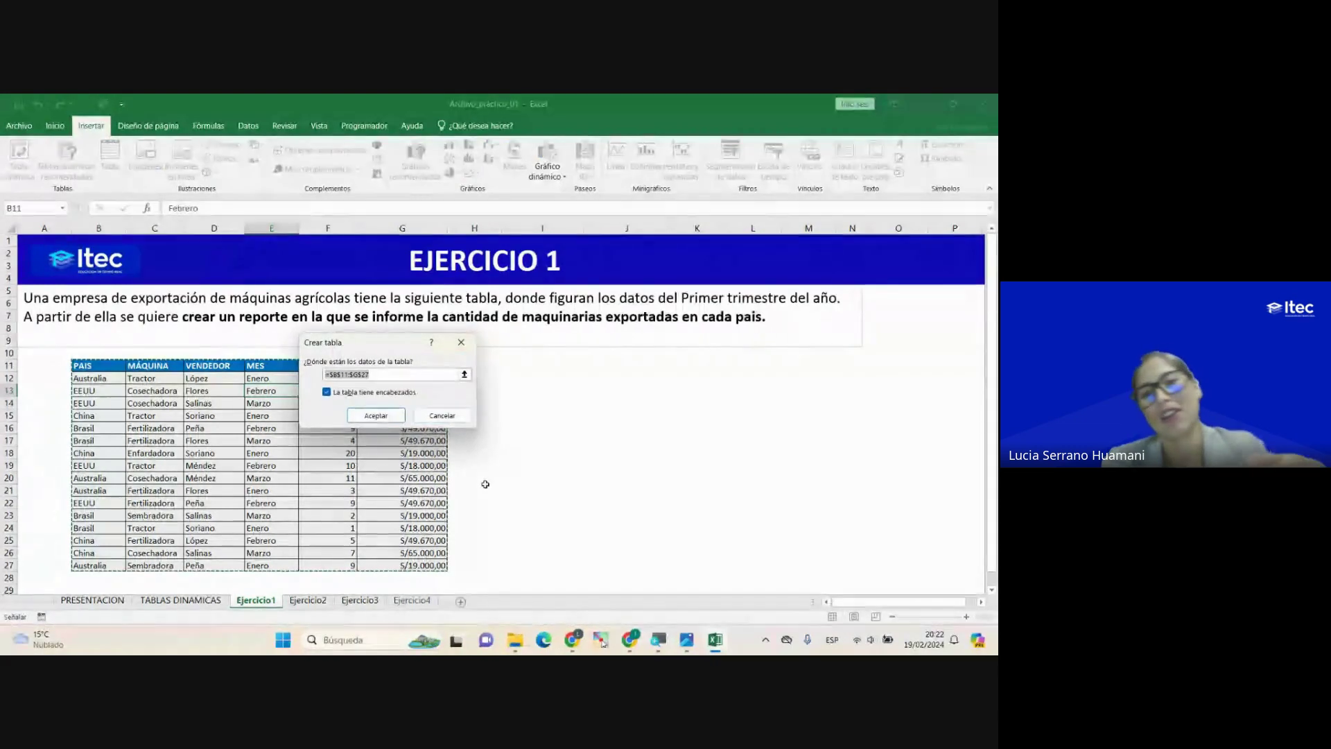
pyautogui.click(462, 342)
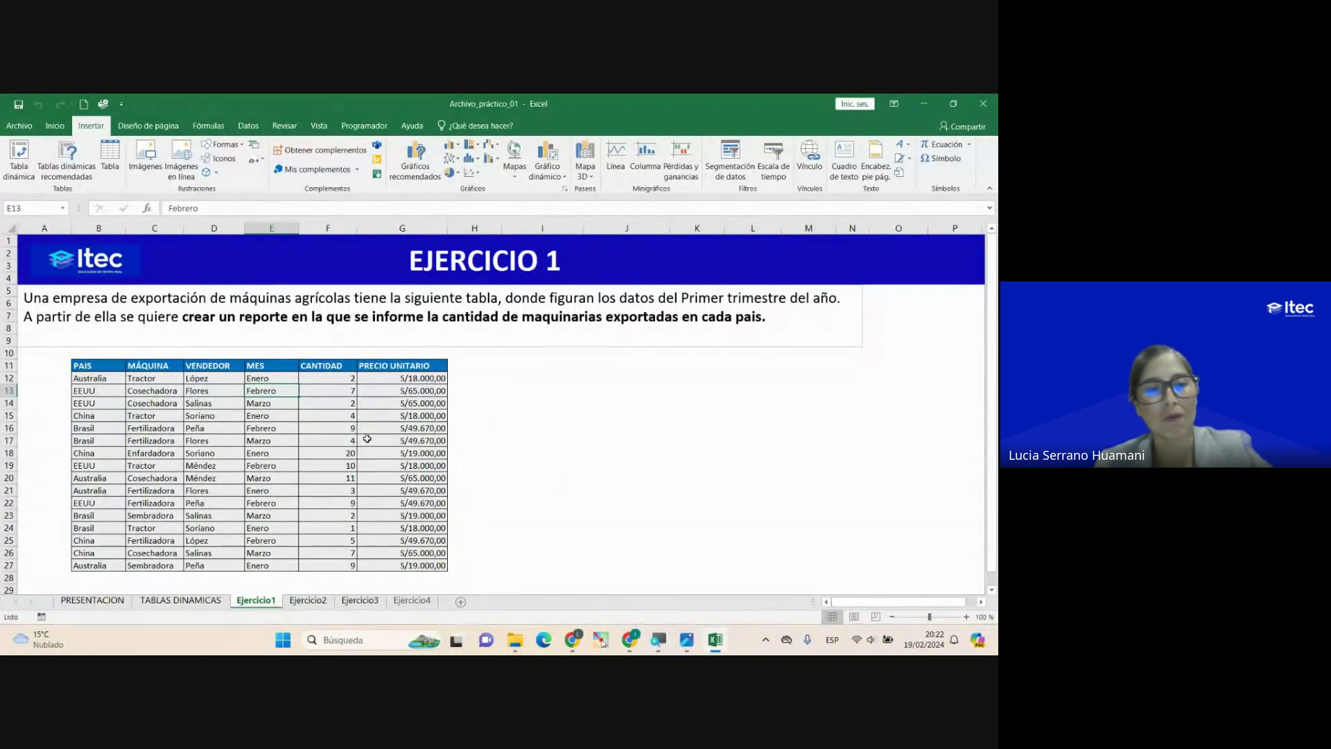
# Step: Convert the export data range B11:G27 into an Excel table with headers
pyautogui.hotkey('ctrl', 't')
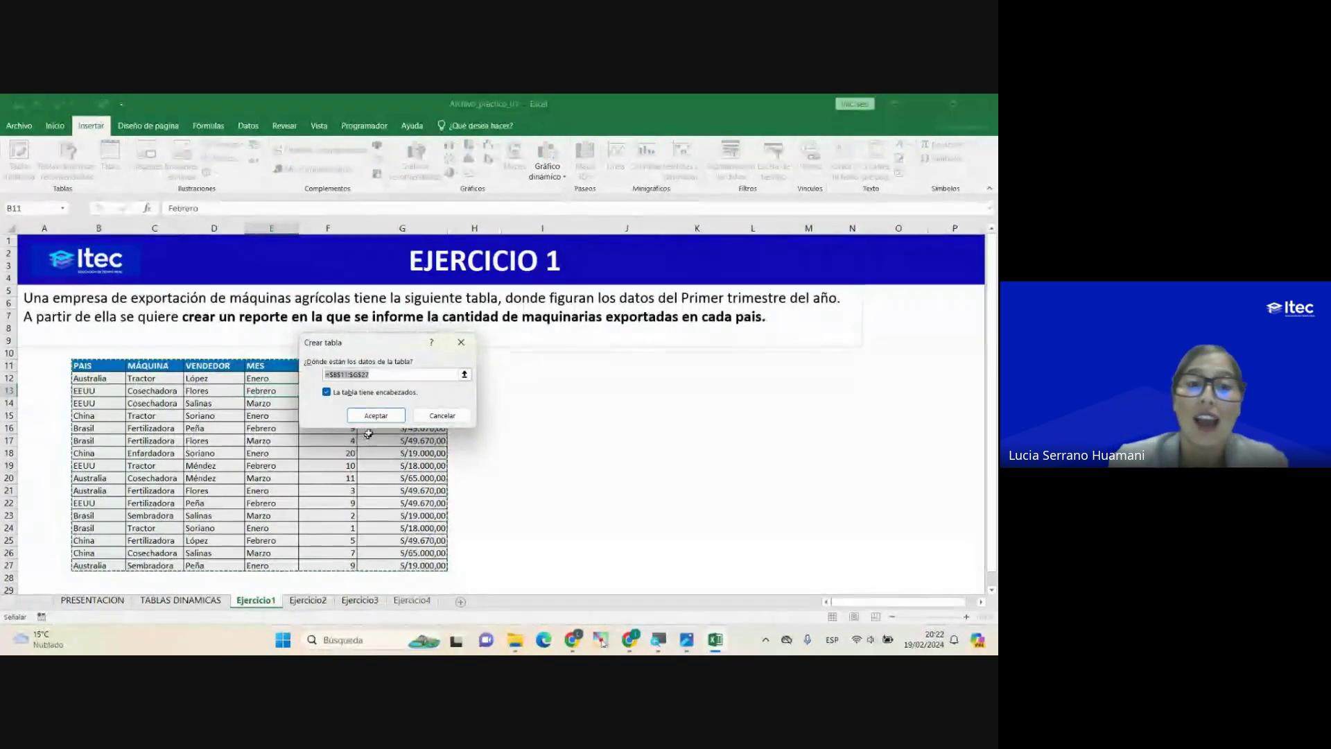
pyautogui.click(376, 416)
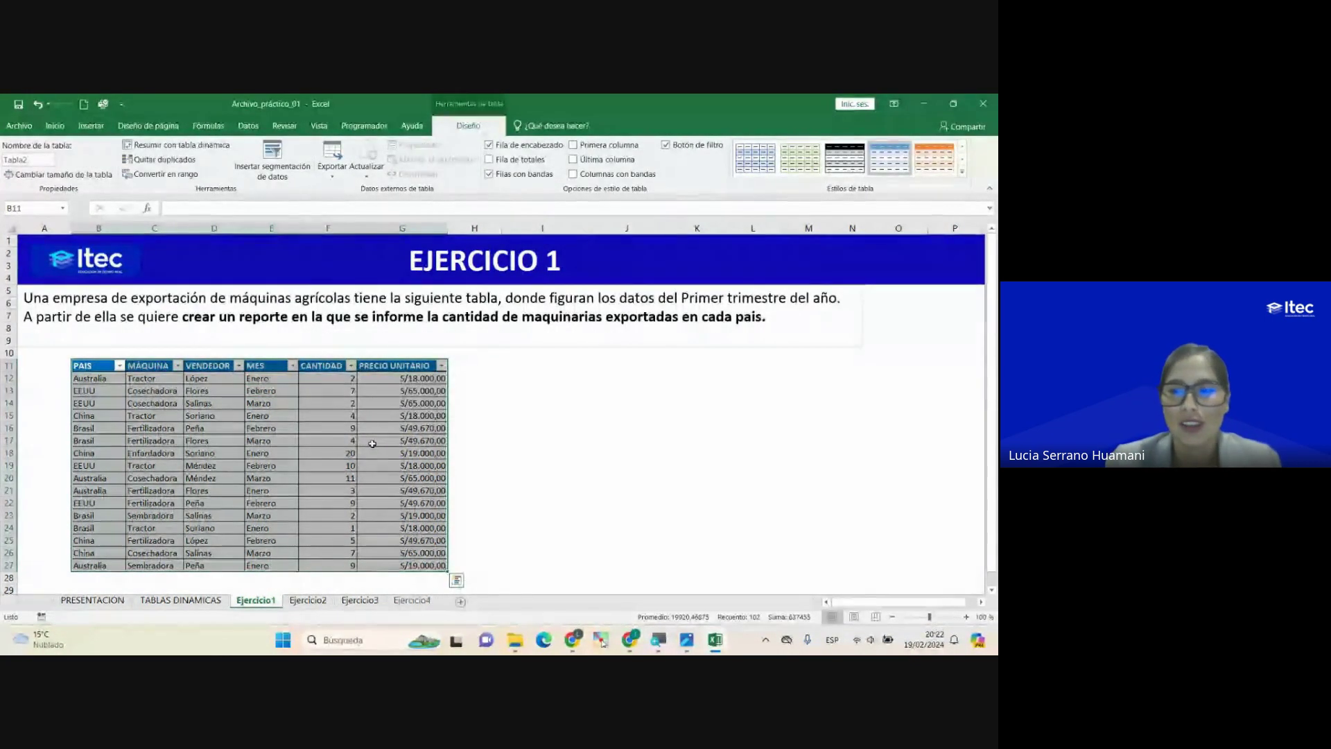
pyautogui.click(259, 414)
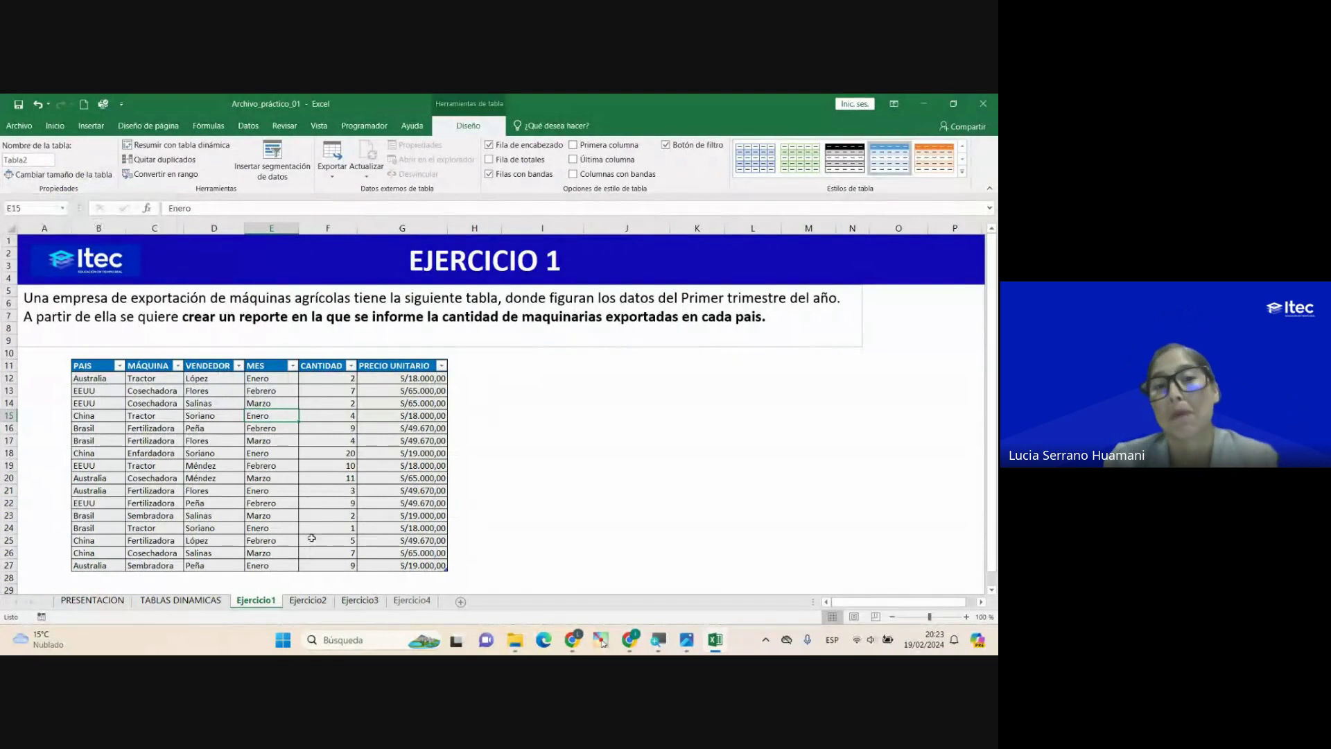
pyautogui.click(347, 418)
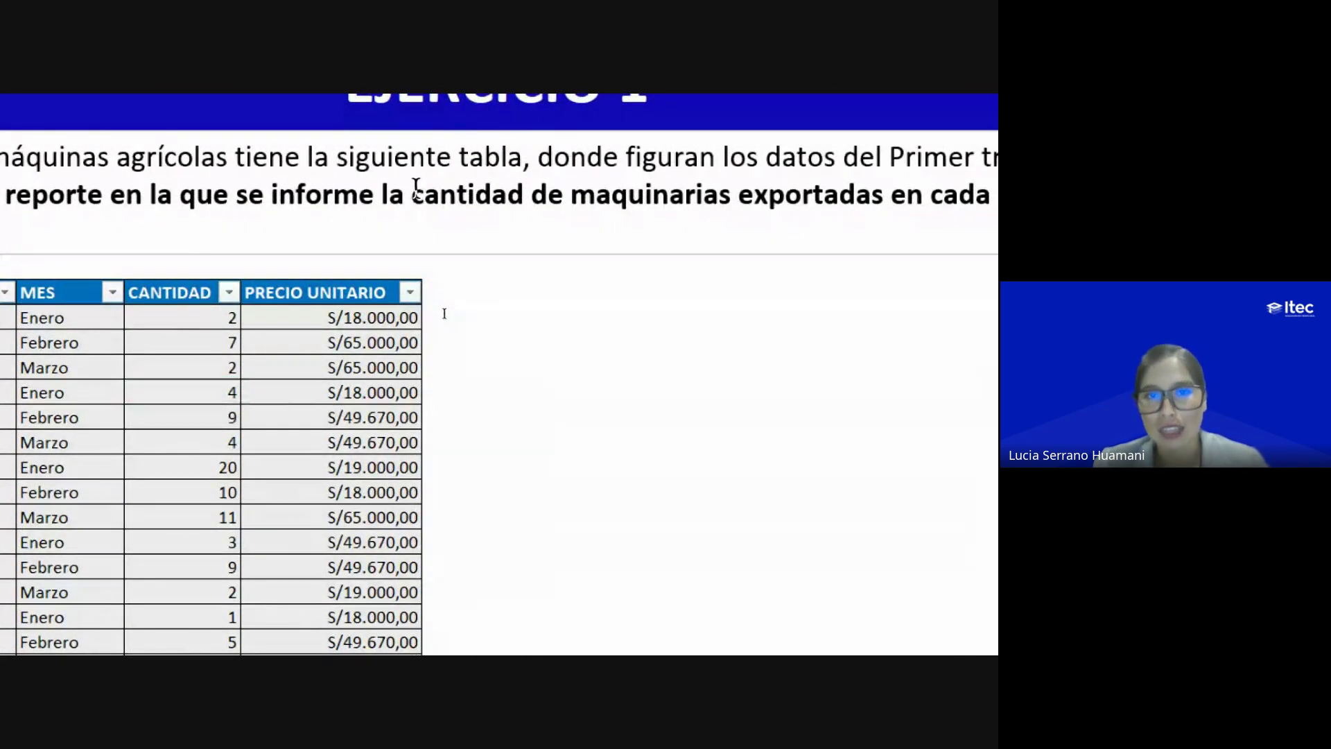
# Step: Highlight "cantidad de maquinarias exportadas en cada pais" in the exercise statement, and check the replies in the Google Meet chat before returning to Excel
pyautogui.moveTo(414, 193); pyautogui.dragTo(954, 217)
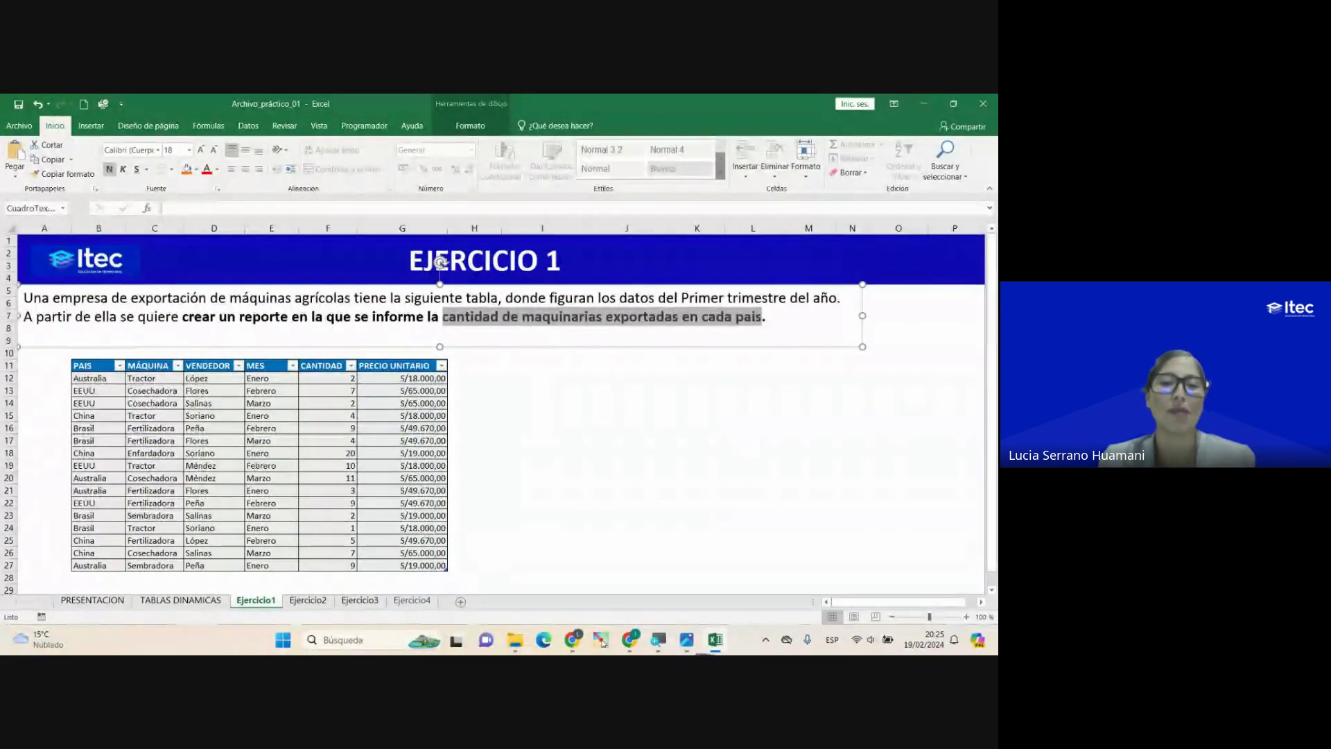
pyautogui.click(602, 641)
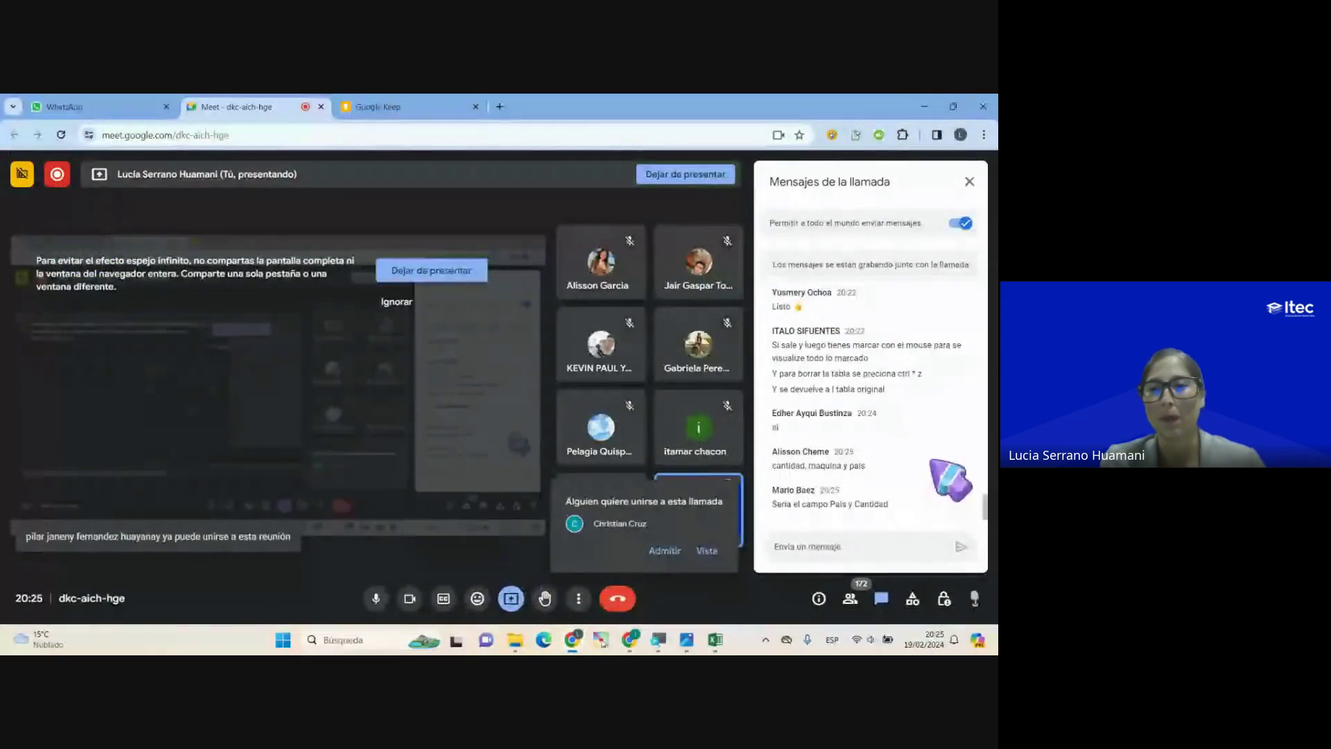
pyautogui.scroll(1, 925, 439)
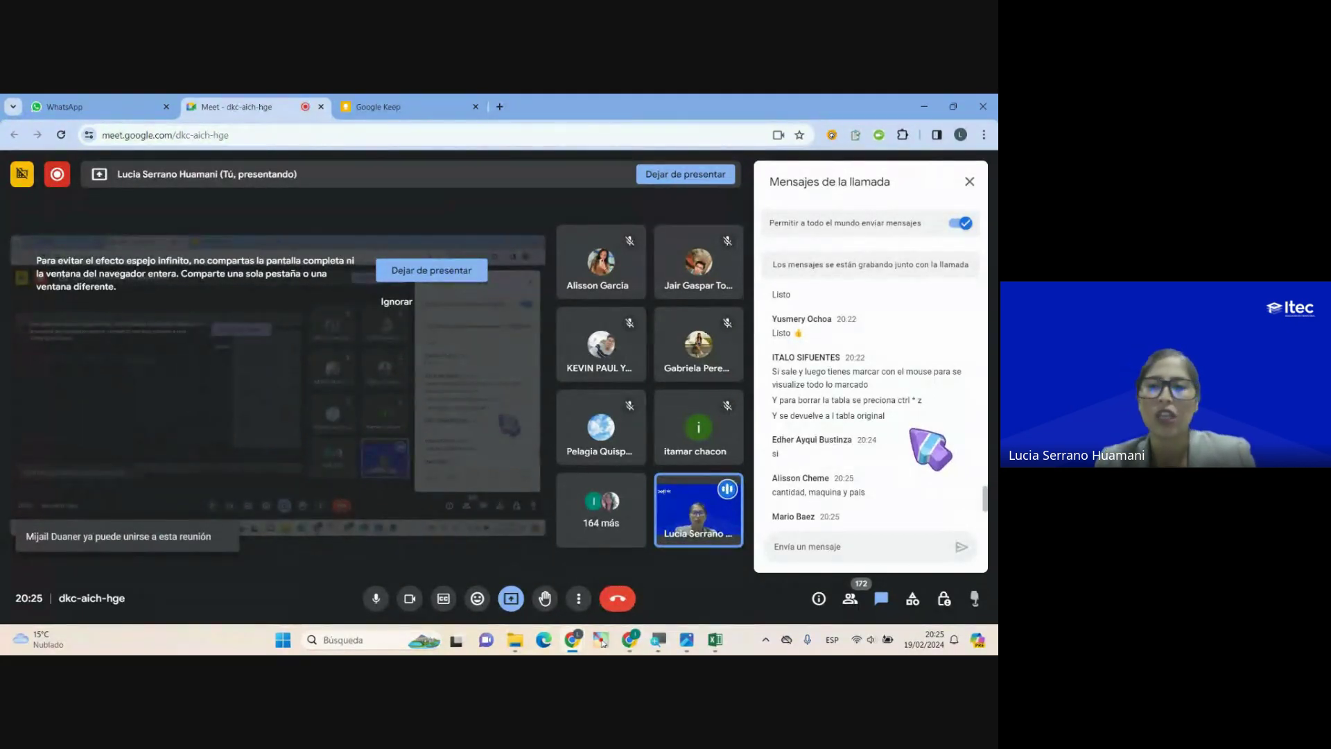
pyautogui.hotkey('alt', 'Tab')
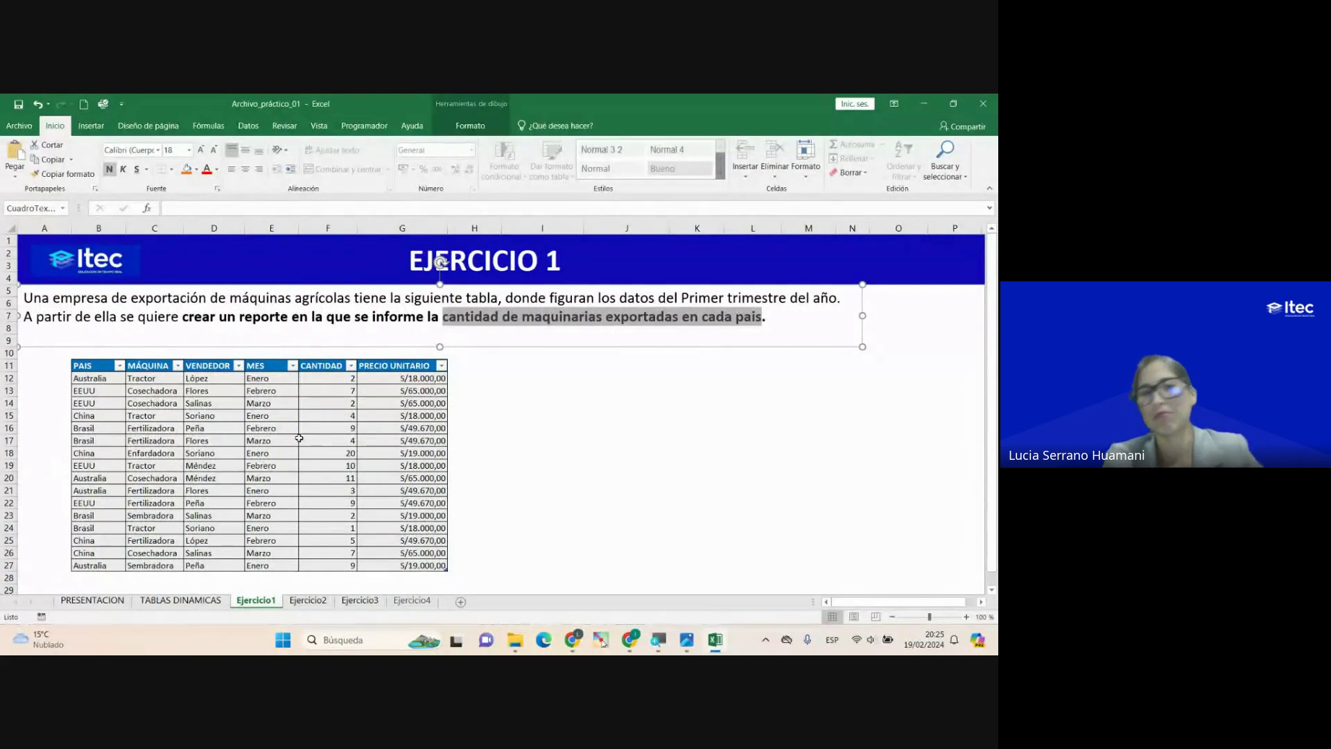
# Step: Examine the export table's full range B11:G27, several of its cells and its table design options
pyautogui.click(302, 432)
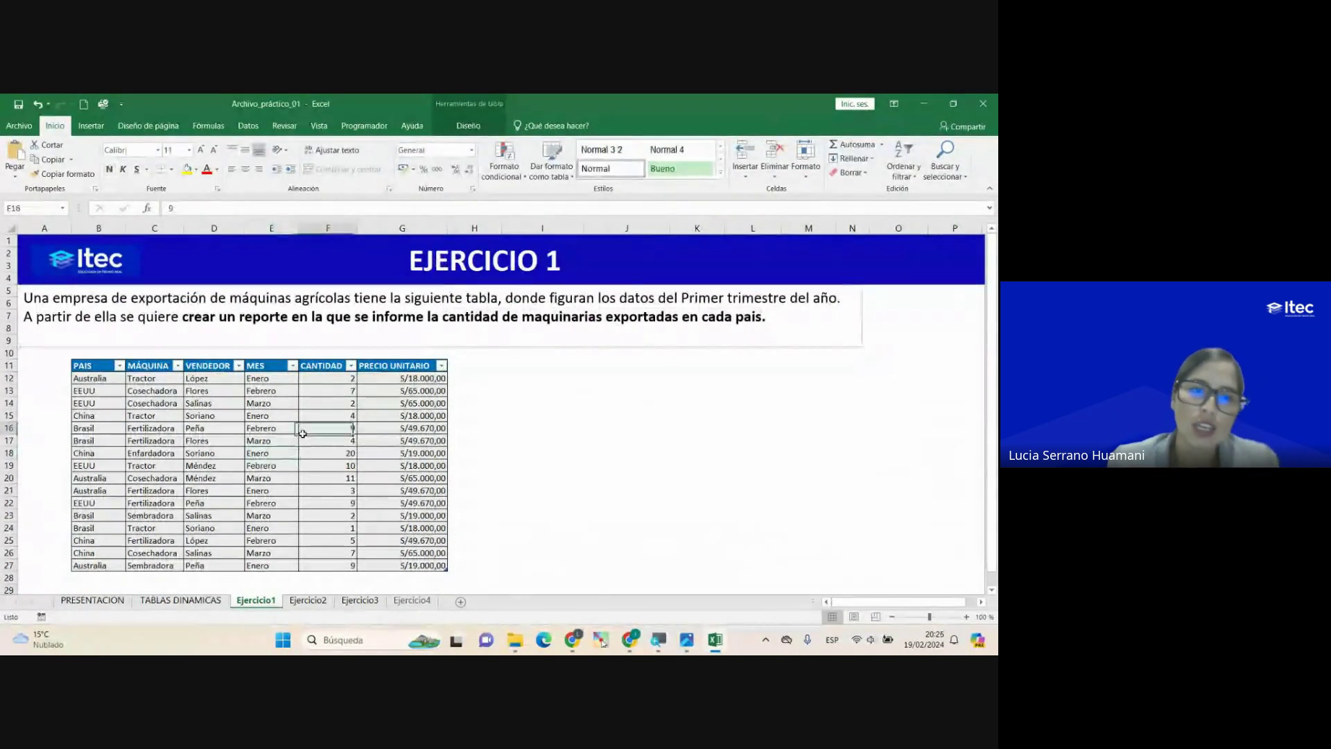
pyautogui.click(109, 366)
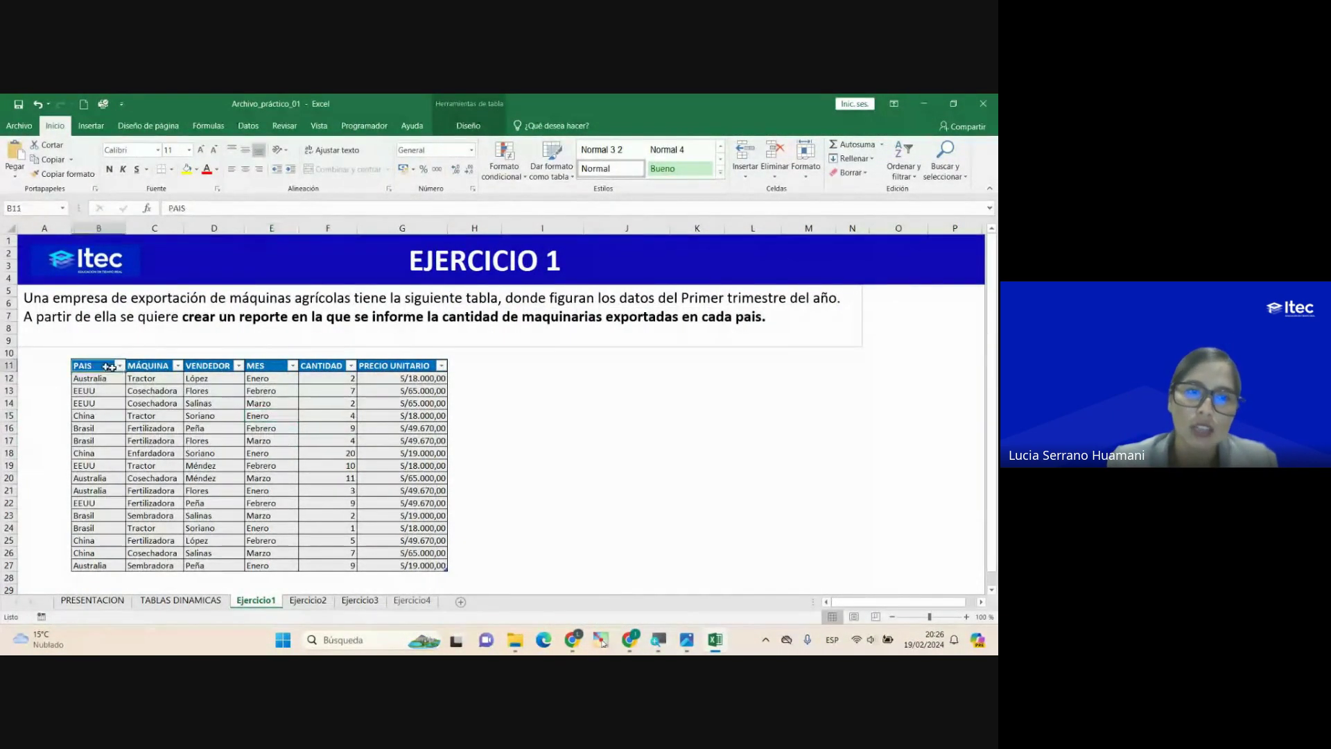
pyautogui.moveTo(109, 366)
pyautogui.mouseDown()
pyautogui.moveTo(388, 485)
pyautogui.moveTo(416, 565)
pyautogui.mouseUp()
pyautogui.click(326, 503)
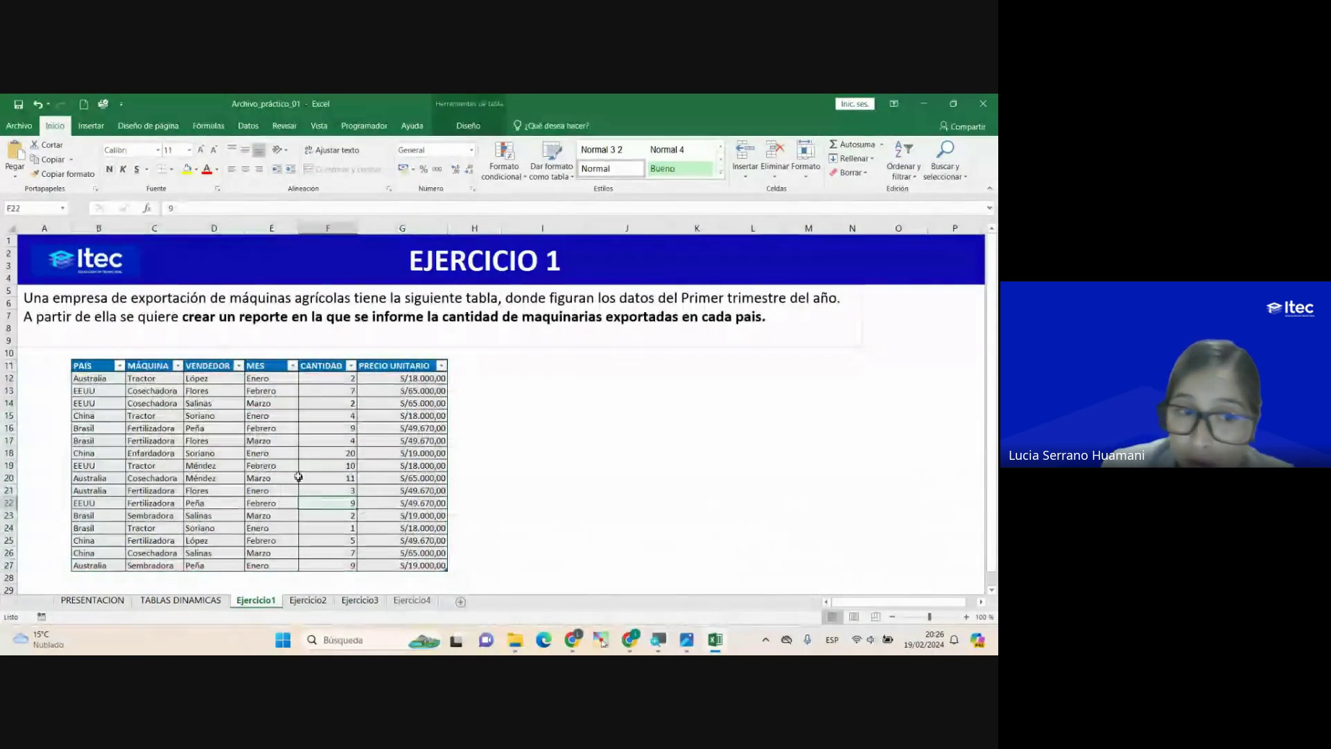
pyautogui.click(315, 425)
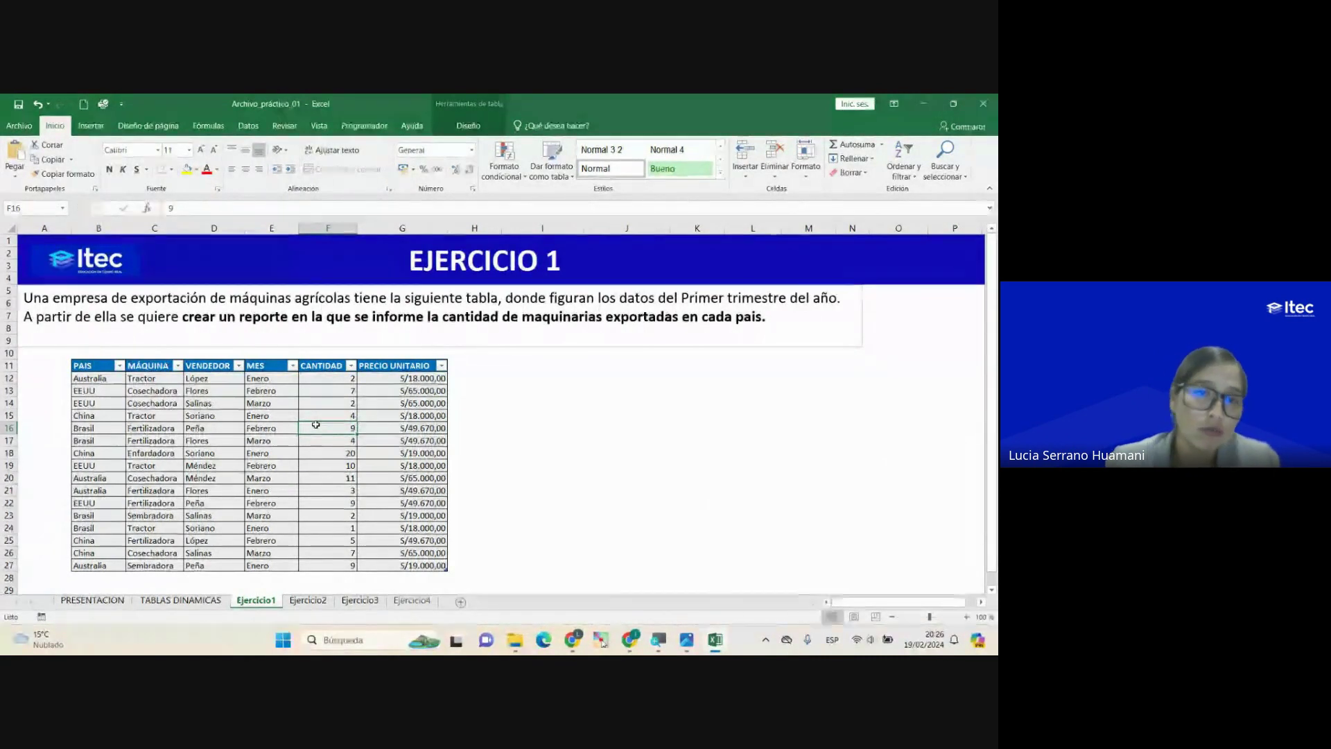
pyautogui.click(469, 126)
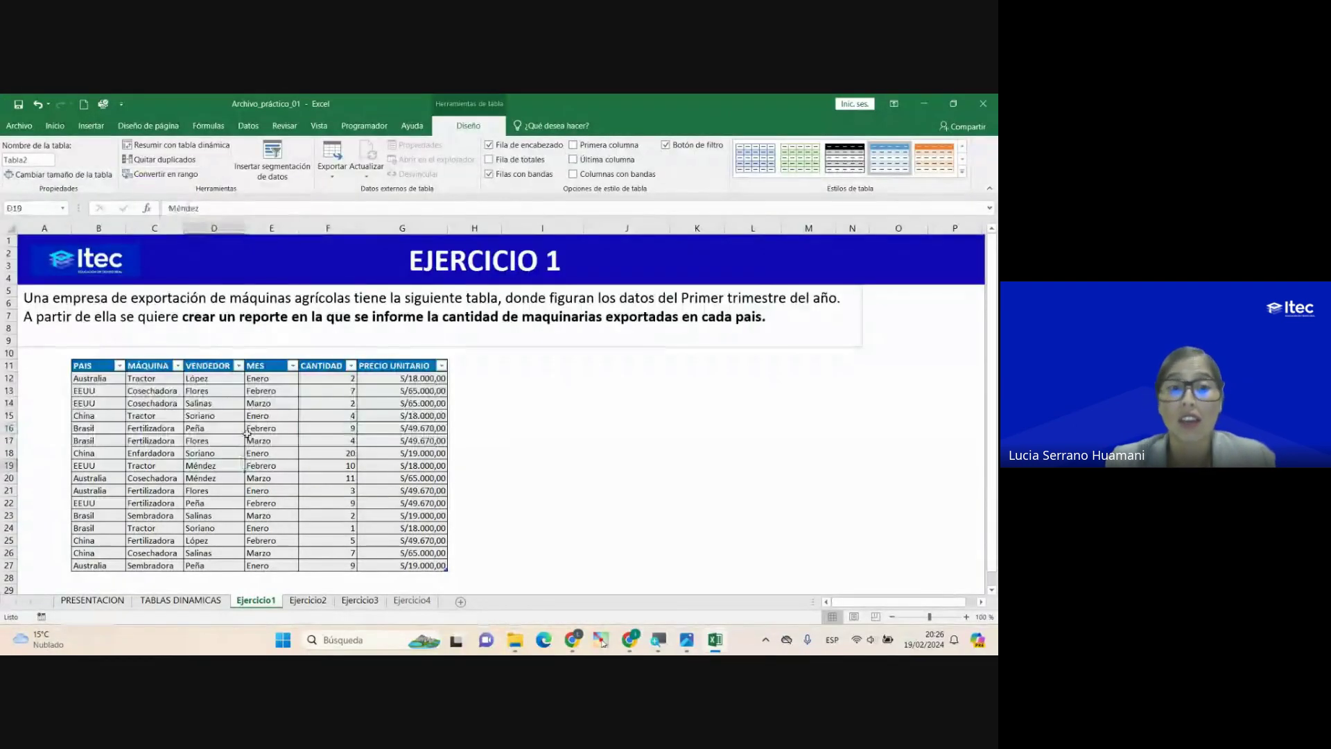
pyautogui.click(251, 431)
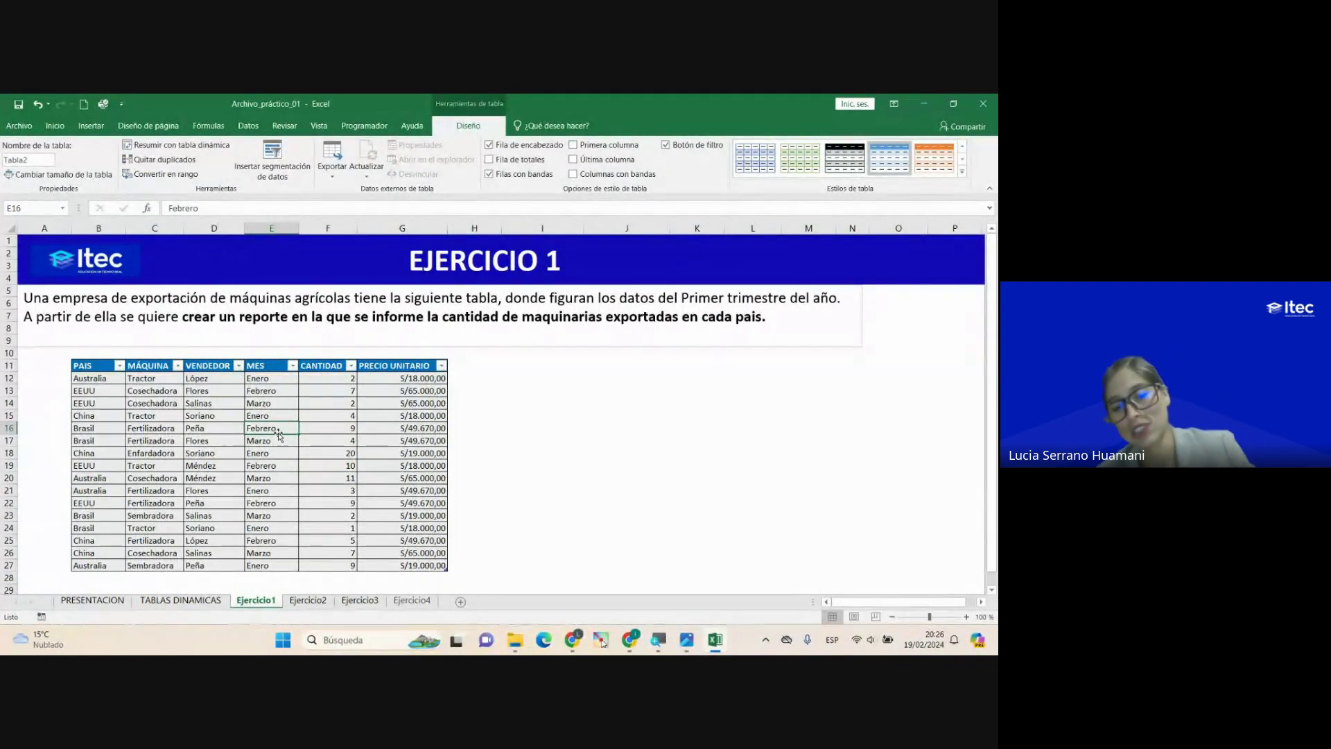
# Step: Switch to the Google Meet call to read the participants' answers about the required fields, and return to the Excel workbook
pyautogui.hotkey('alt', 'Tab')
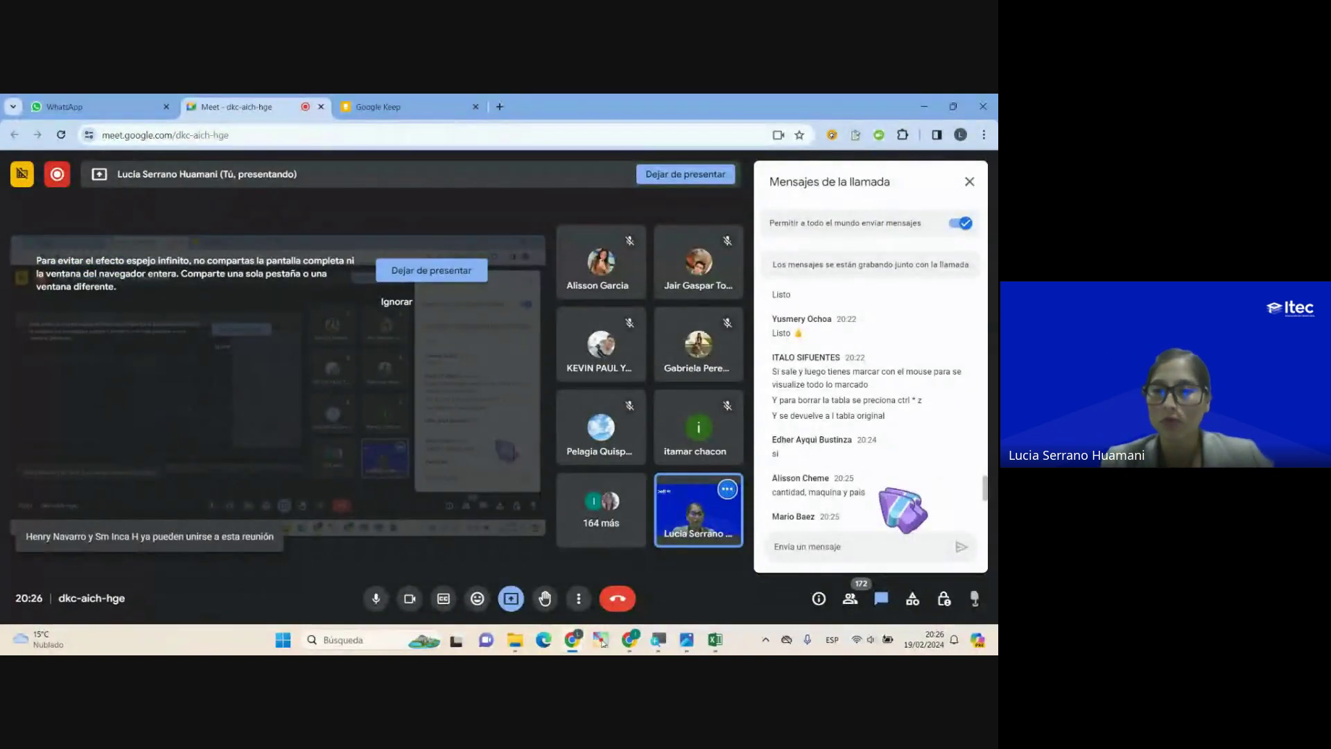
pyautogui.scroll(-5, 887, 485)
pyautogui.scroll(2, 874, 478)
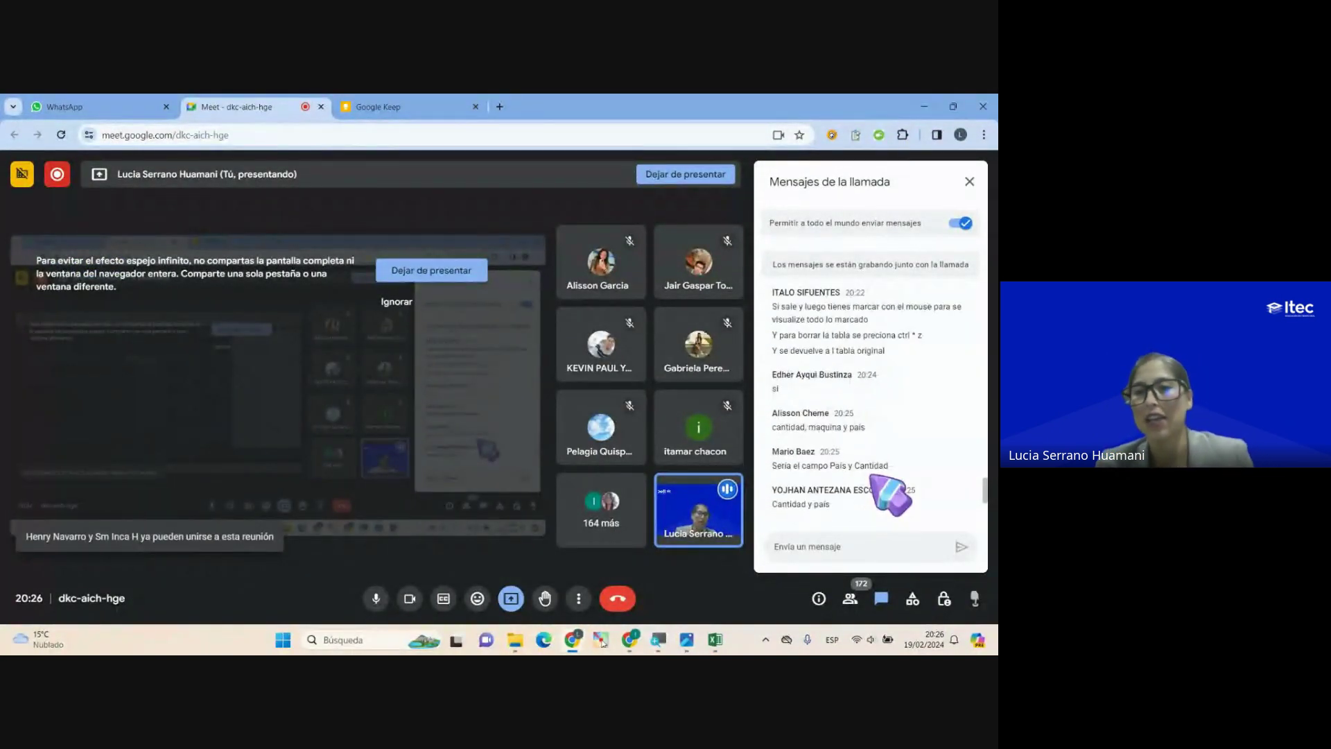
pyautogui.scroll(-2, 875, 480)
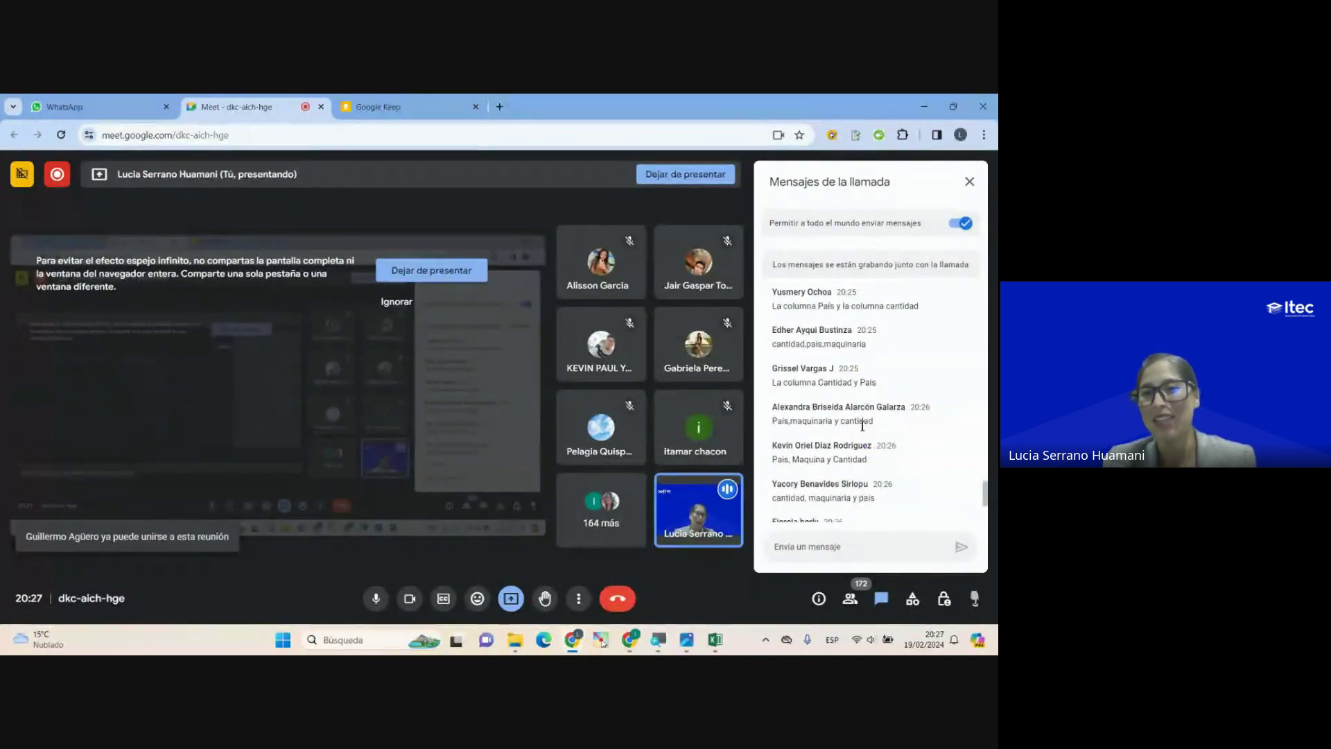
pyautogui.scroll(-5, 860, 437)
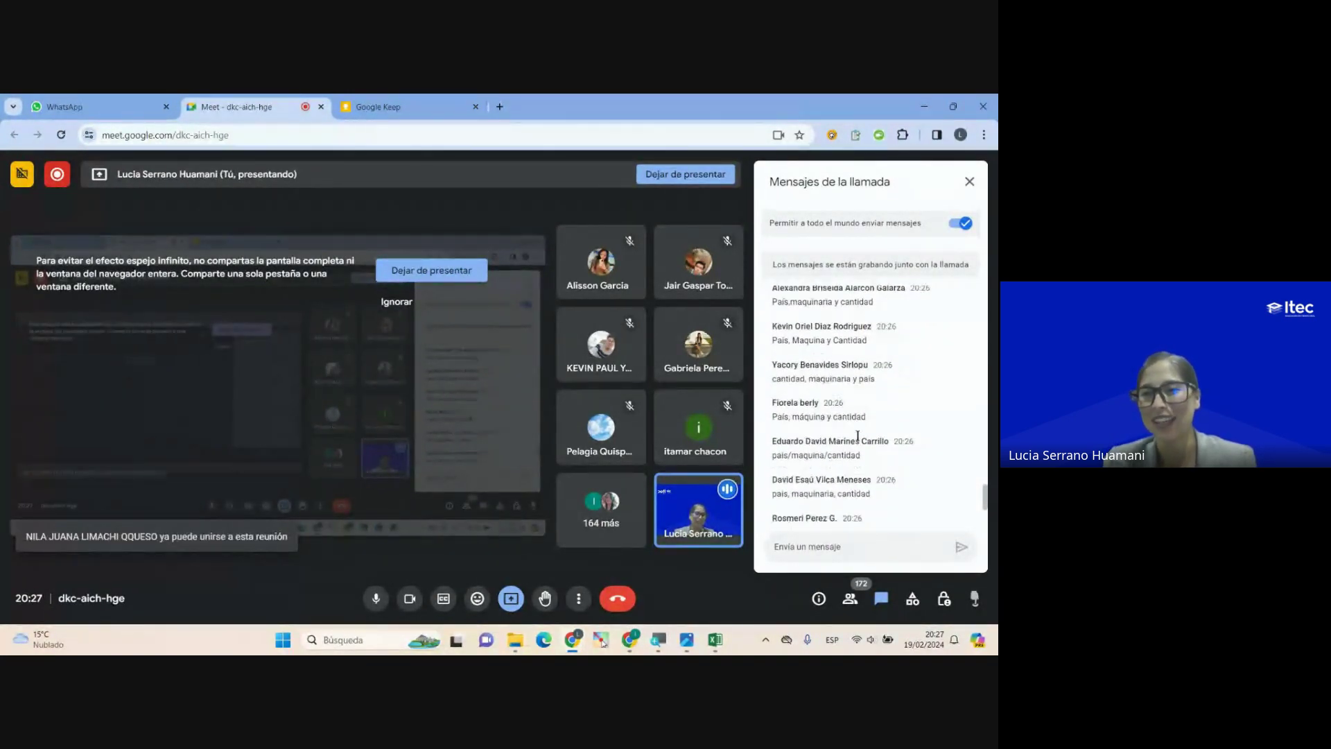
pyautogui.scroll(-3, 881, 472)
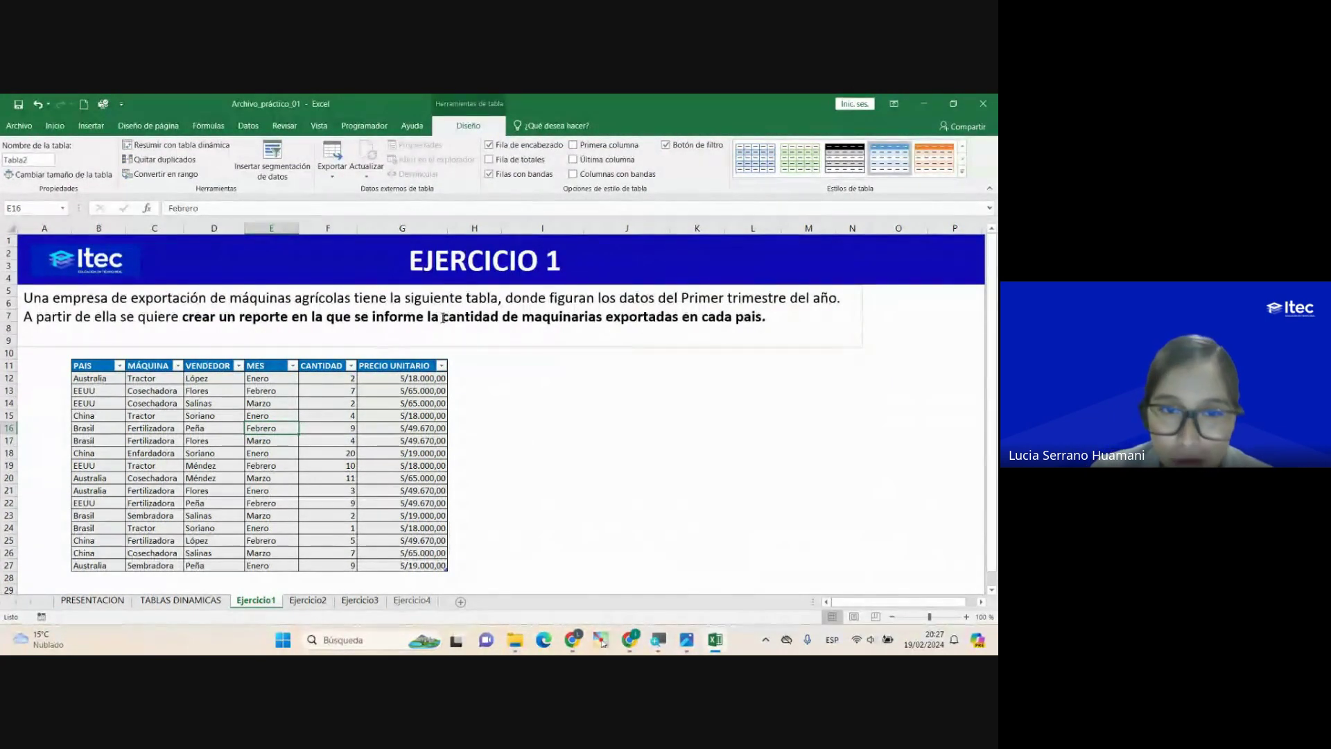
# Step: Highlight the phrase about the exported machinery quantity per country in the statement, and go back to the table's MÁQUINA column
pyautogui.moveTo(443, 318); pyautogui.dragTo(762, 318)
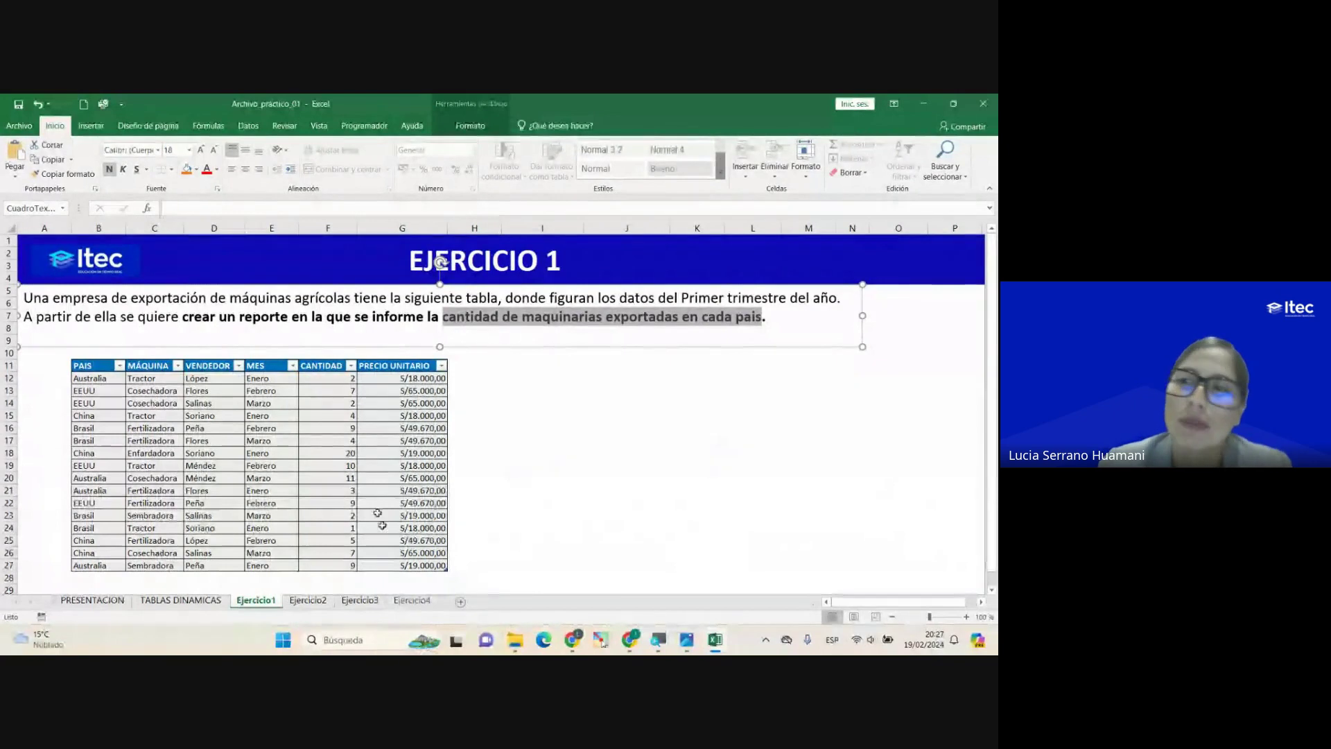
pyautogui.click(208, 454)
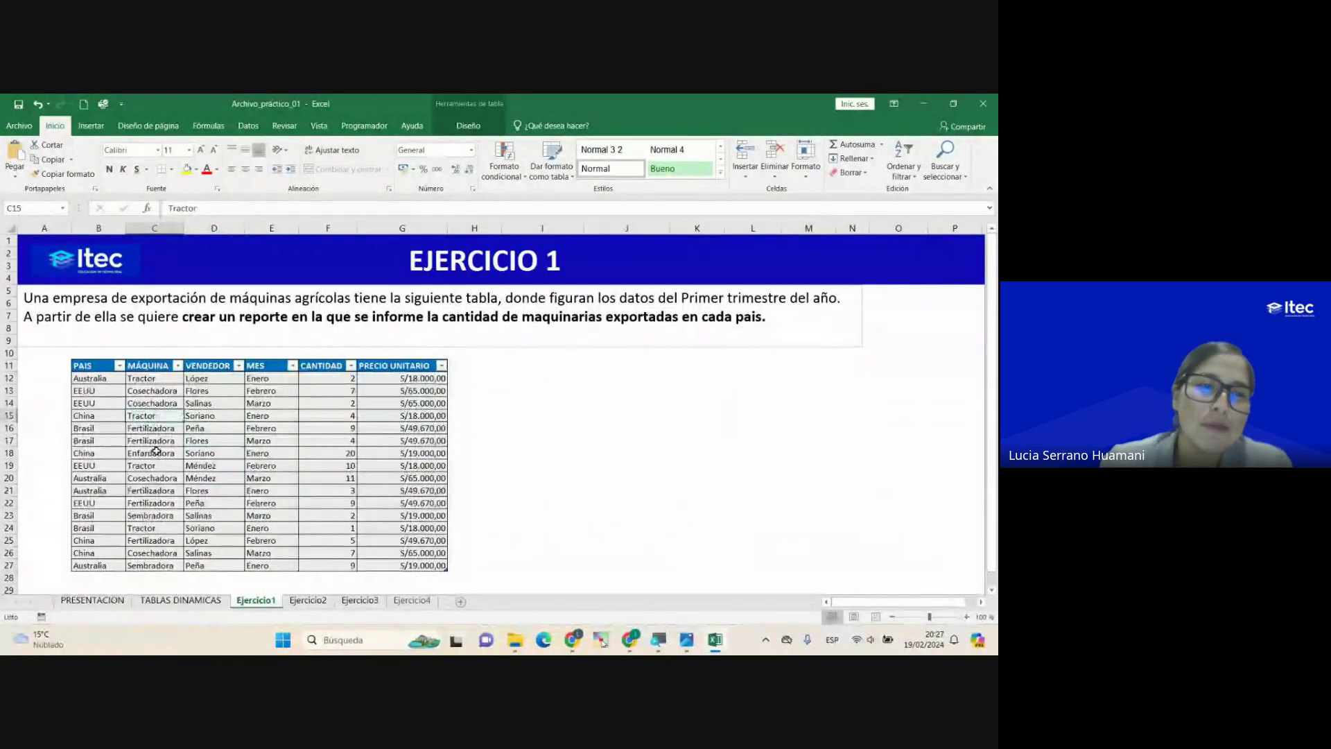
pyautogui.click(163, 454)
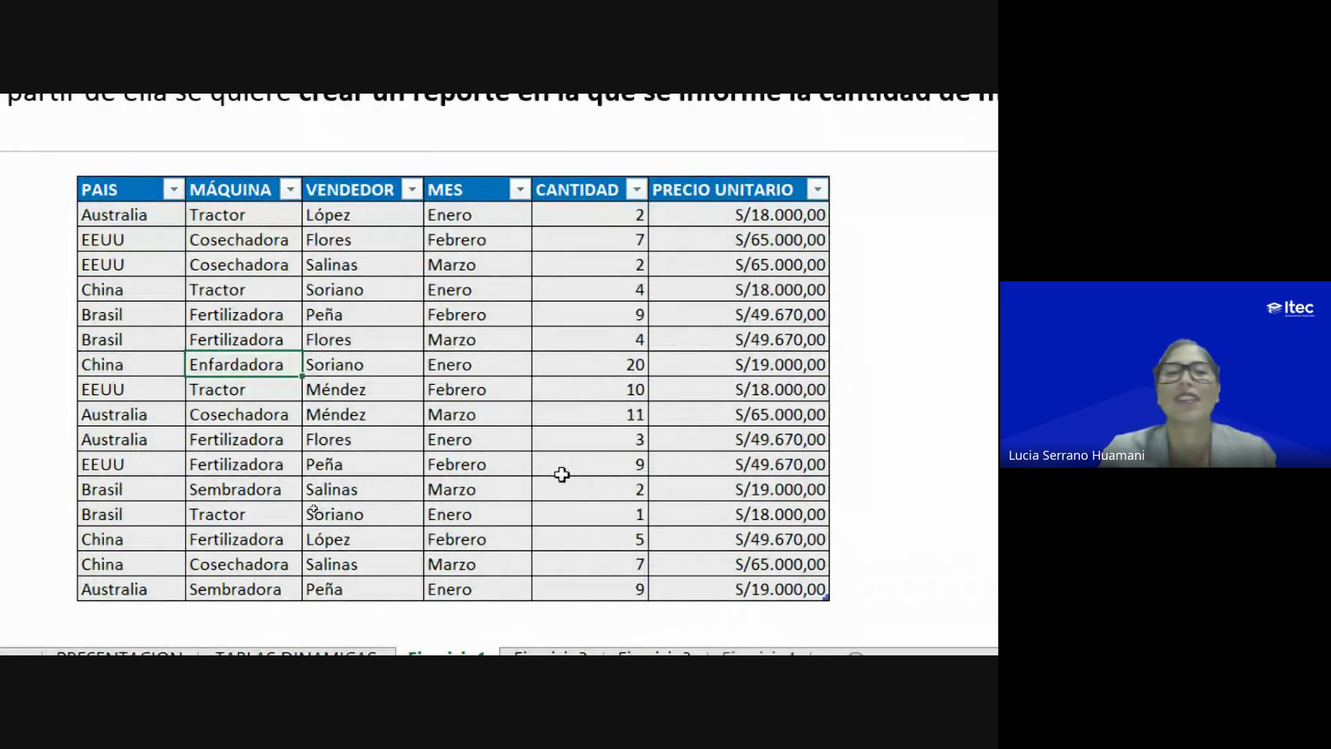
# Step: Select the MÁQUINA, CANTIDAD and PAIS columns of the table one at a time to compare the fields for the report
pyautogui.moveTo(213, 189); pyautogui.dragTo(234, 514)
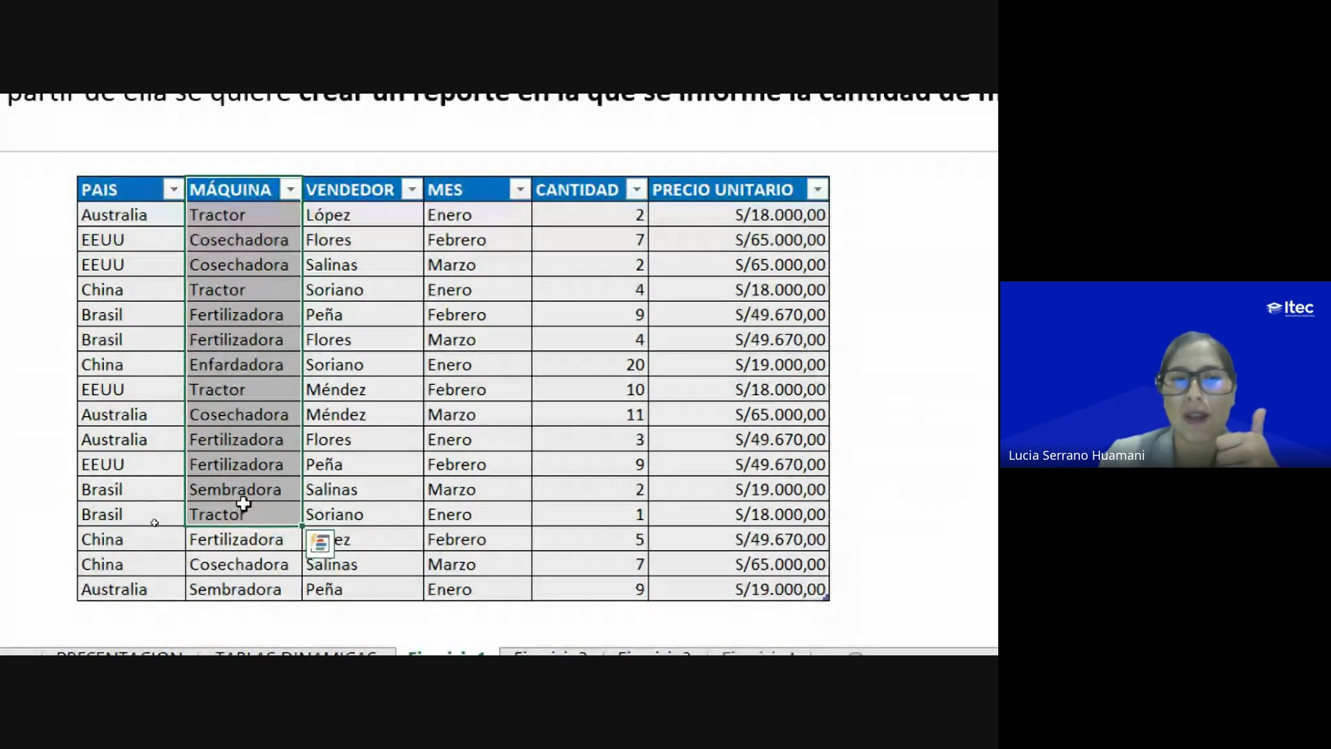
pyautogui.press('Escape')
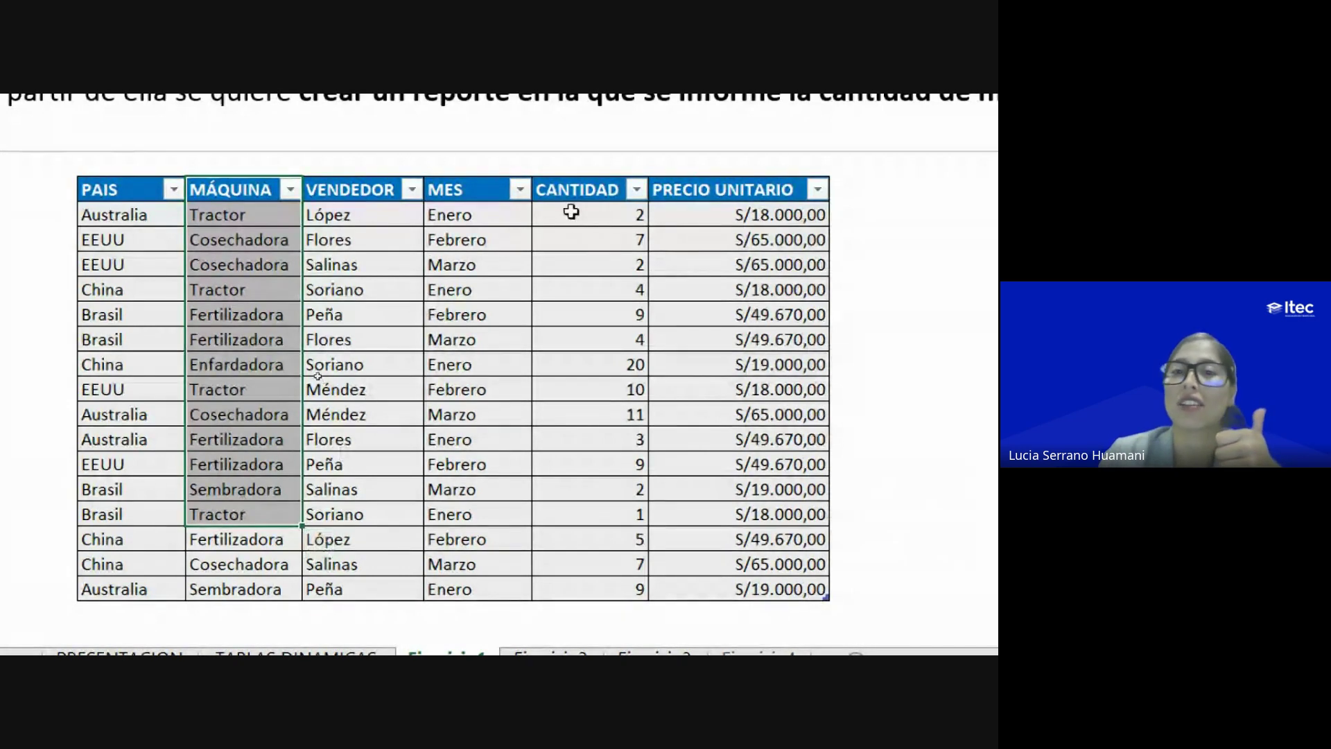
pyautogui.moveTo(562, 190); pyautogui.dragTo(582, 567)
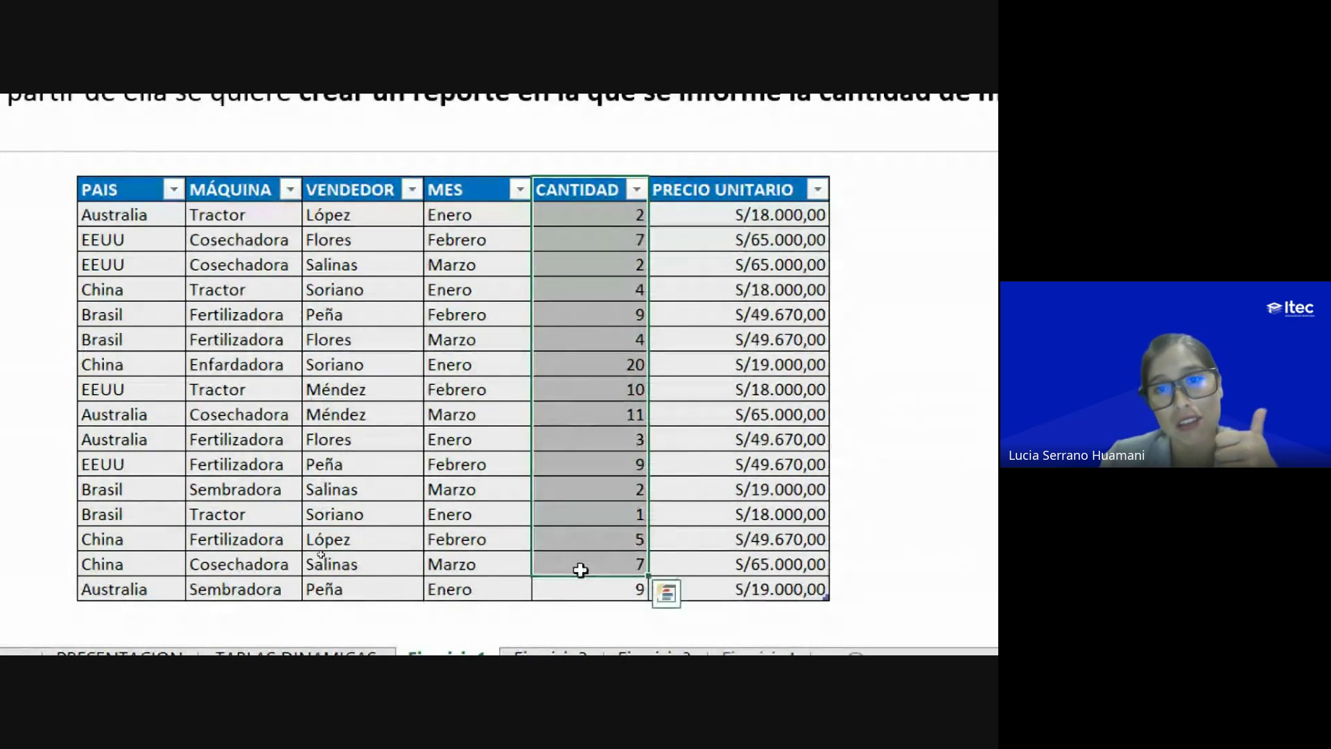
pyautogui.click(238, 214)
pyautogui.write('Tractor Cosechadora Cosechadora Tractor Fertilizadora Fertilizadora Enfardadora Tractor Cosechadora Fertilizadora Fertilizadora Sembradora Tractor Fertilizadora Cosechadora Sembradora')
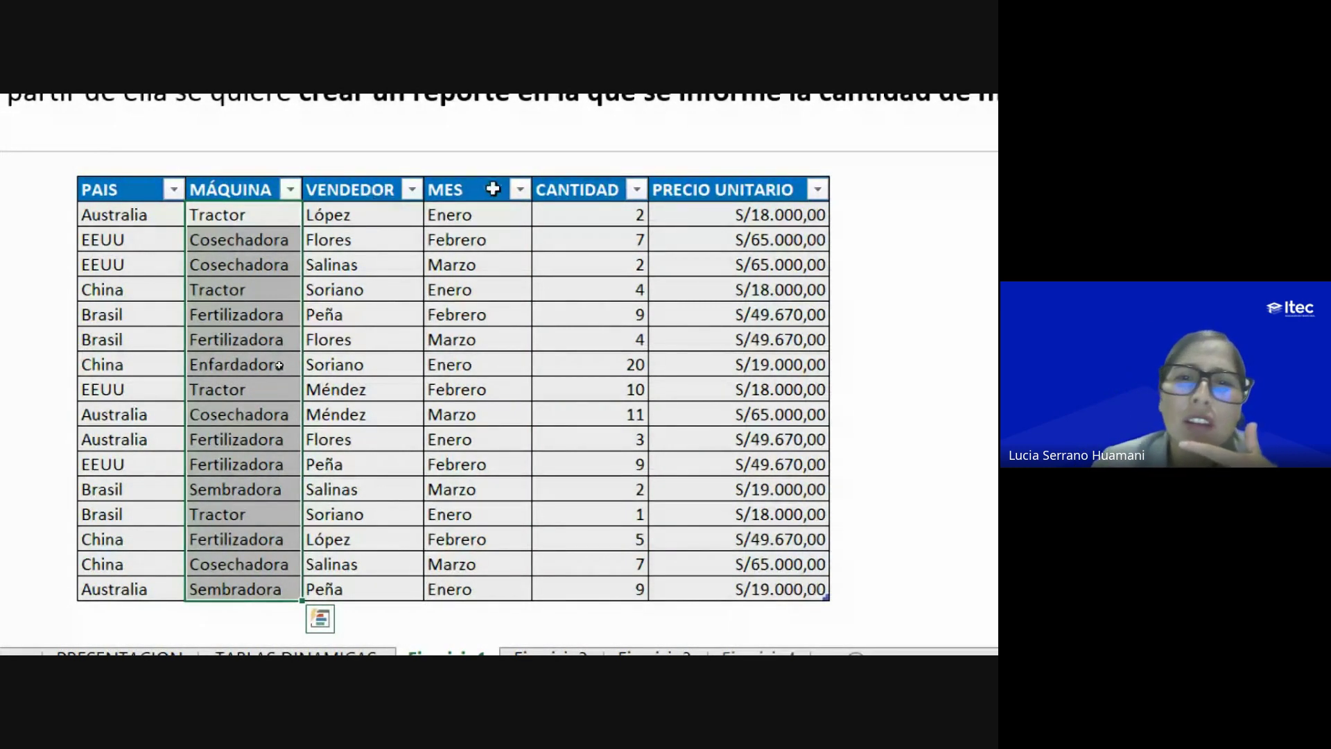
pyautogui.press('Escape')
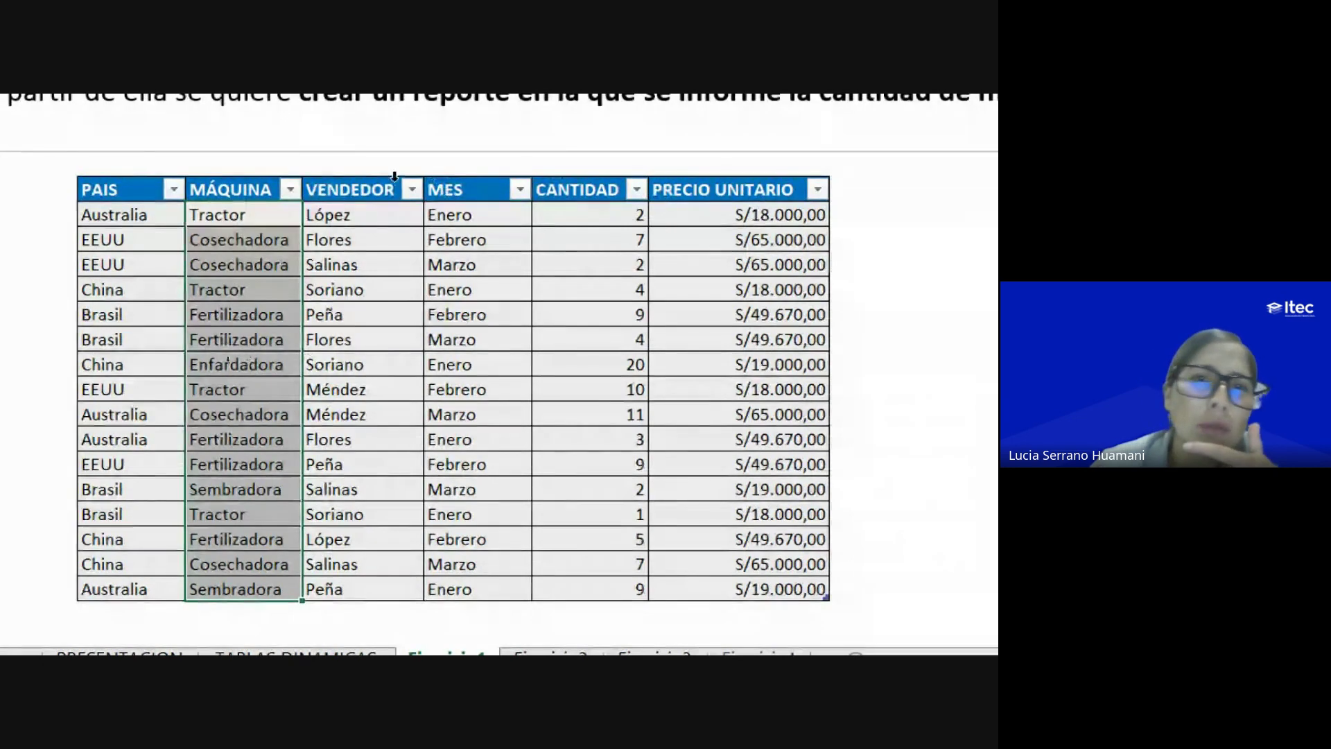
pyautogui.click(115, 179)
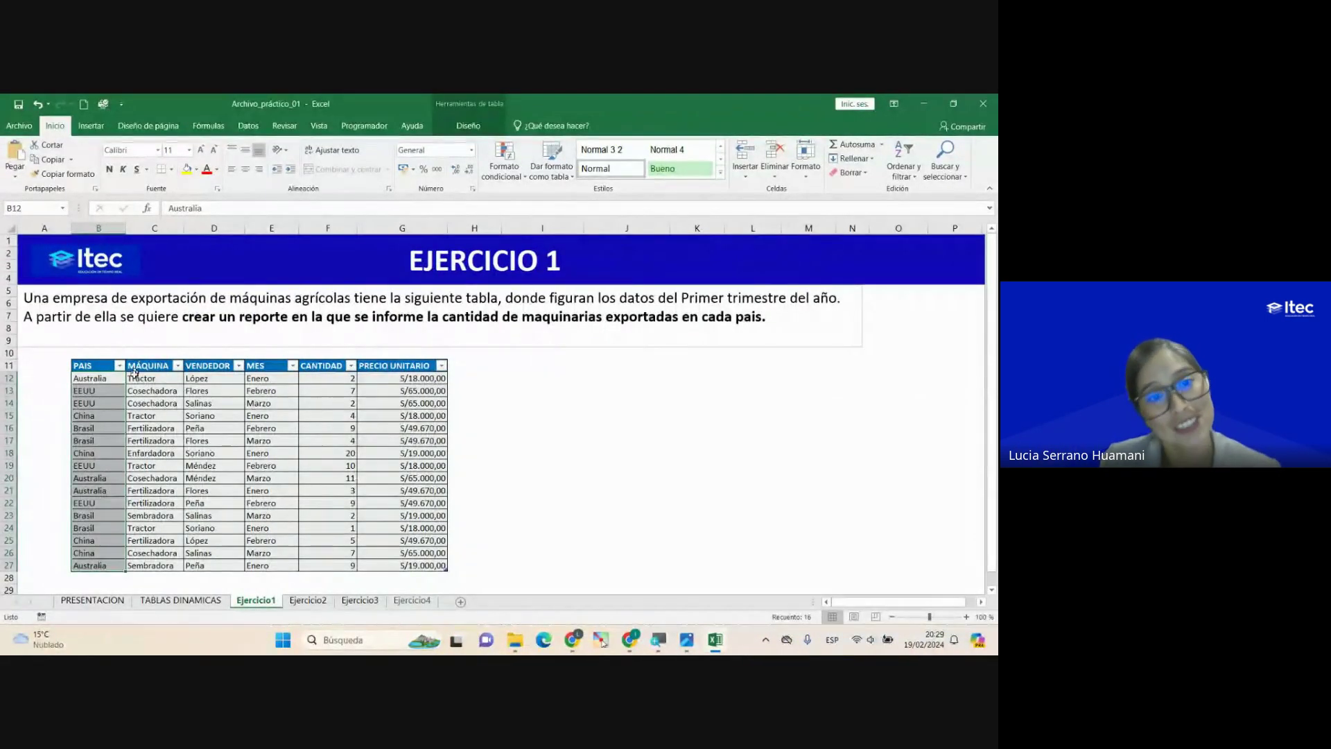
pyautogui.click(191, 430)
pyautogui.click(217, 438)
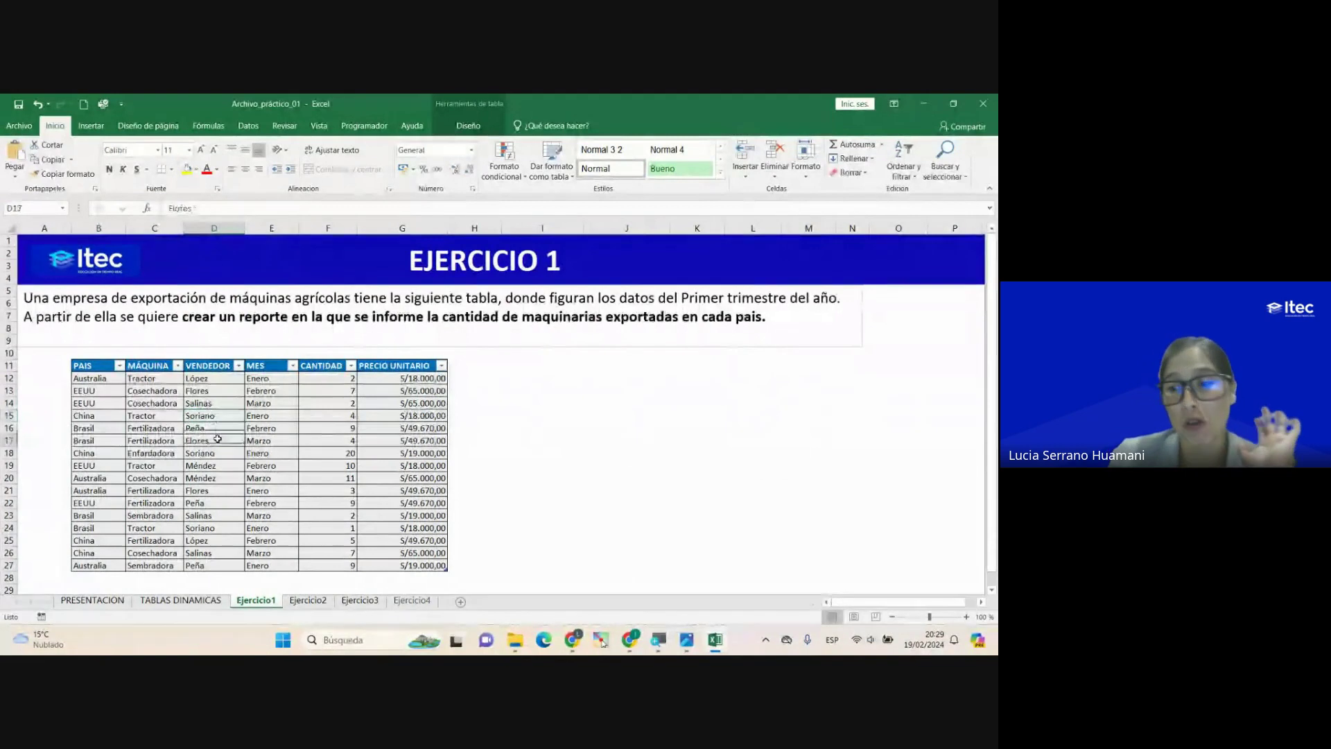
pyautogui.click(208, 416)
pyautogui.click(208, 403)
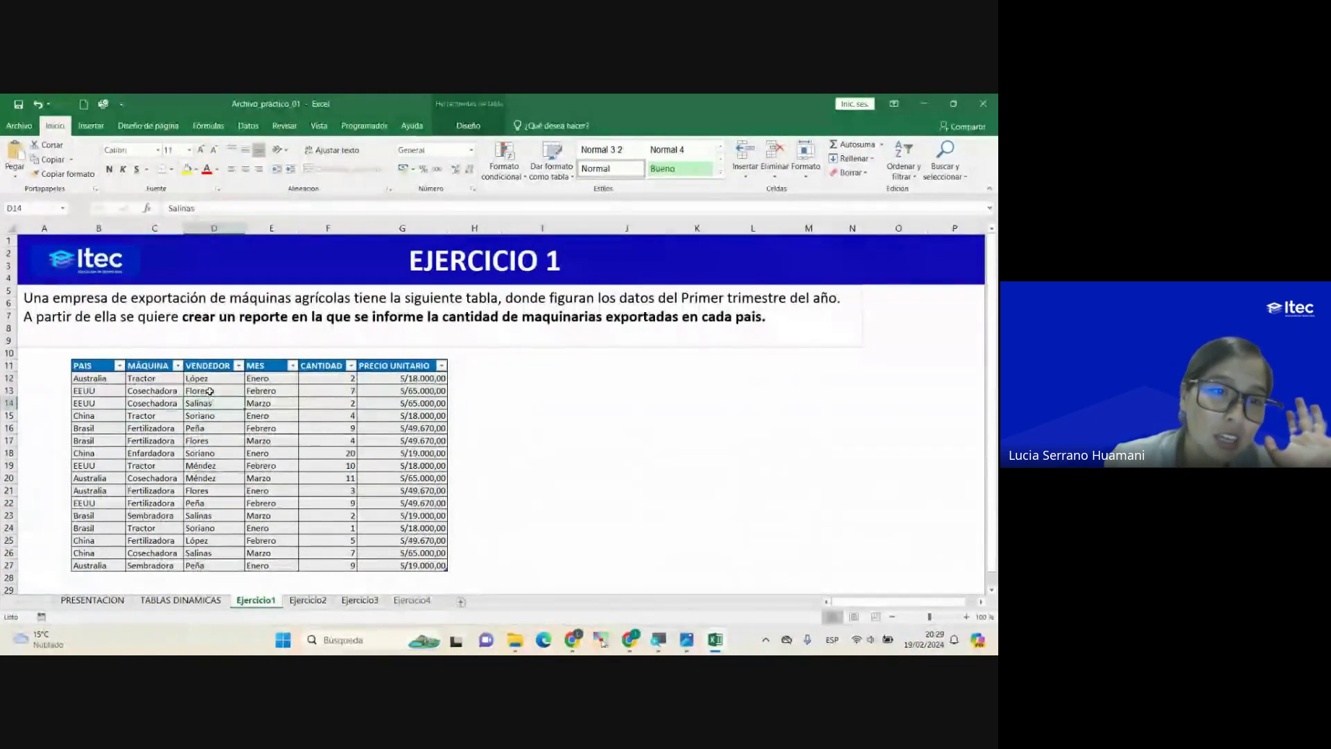
pyautogui.click(210, 392)
# Step: Create a pivot table from Tabla2 at cell I12 of the existing Ejercicio1 sheet, and widen the pivot table field list
pyautogui.click(209, 404)
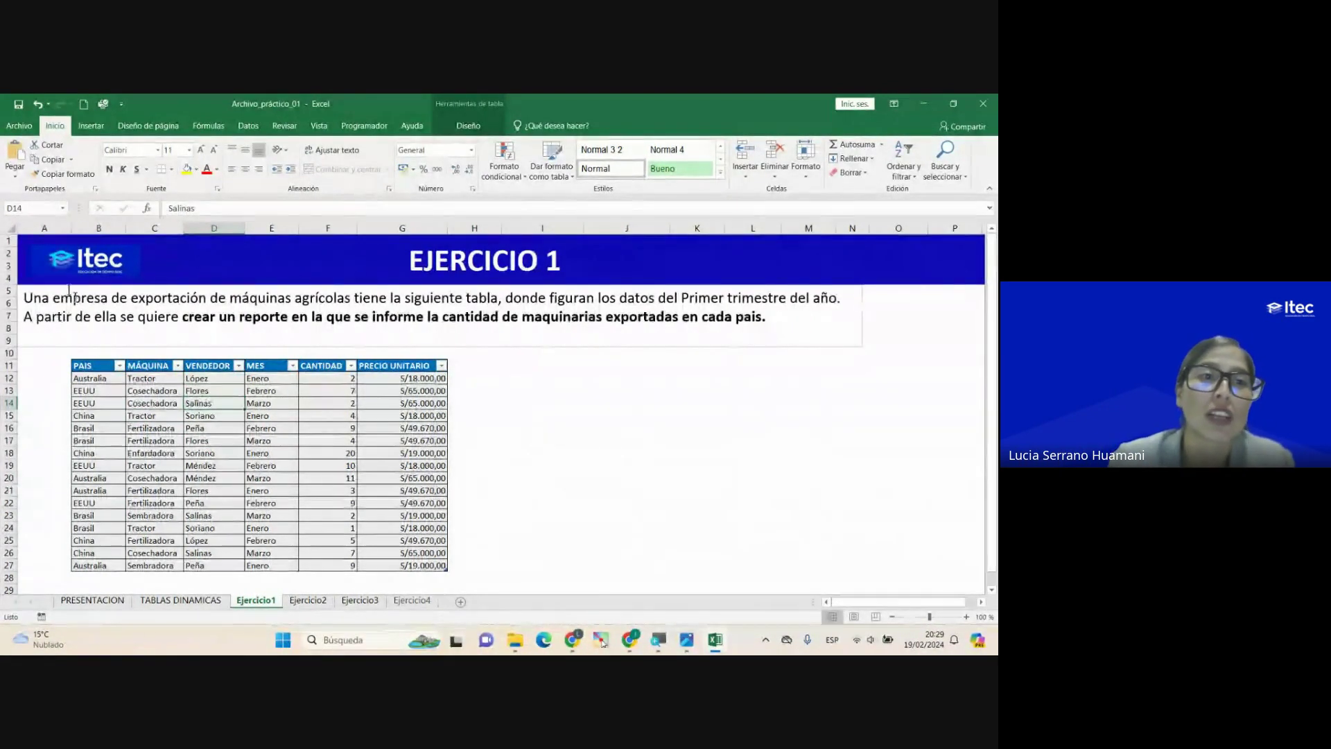
pyautogui.click(91, 126)
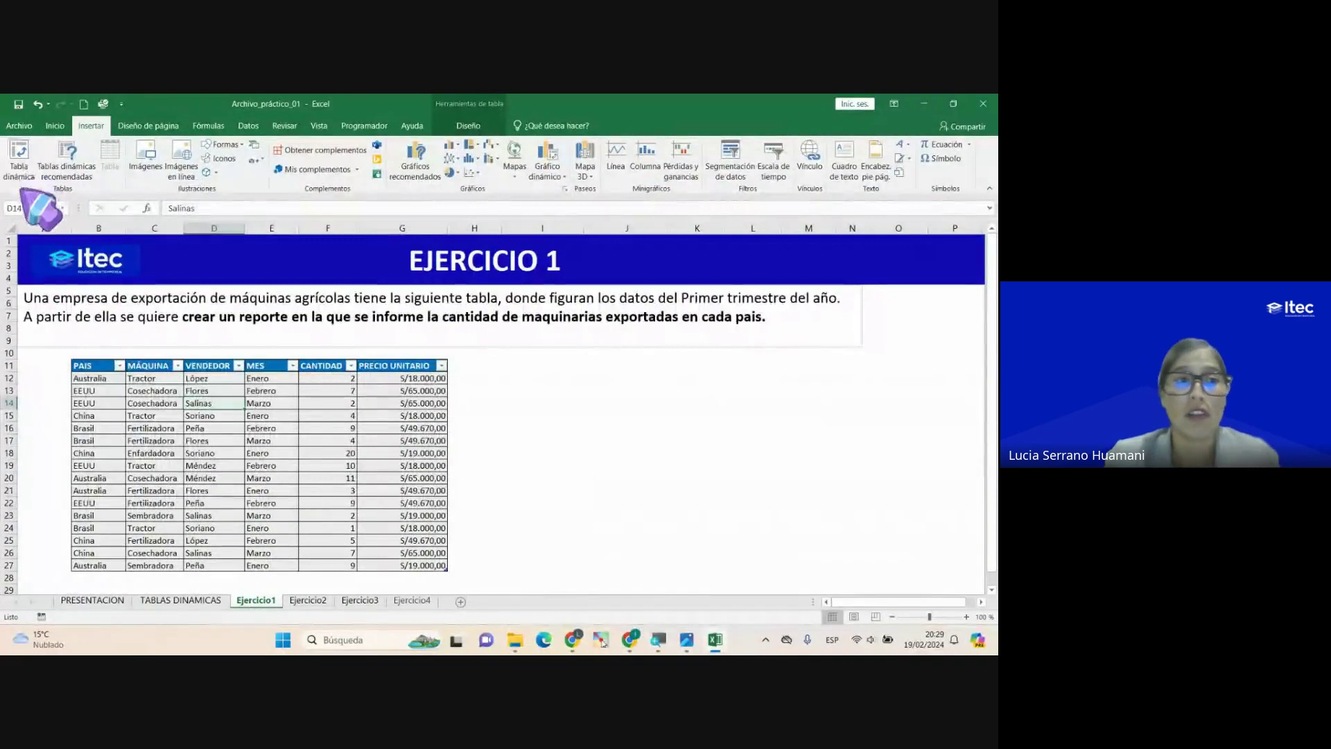
pyautogui.click(19, 158)
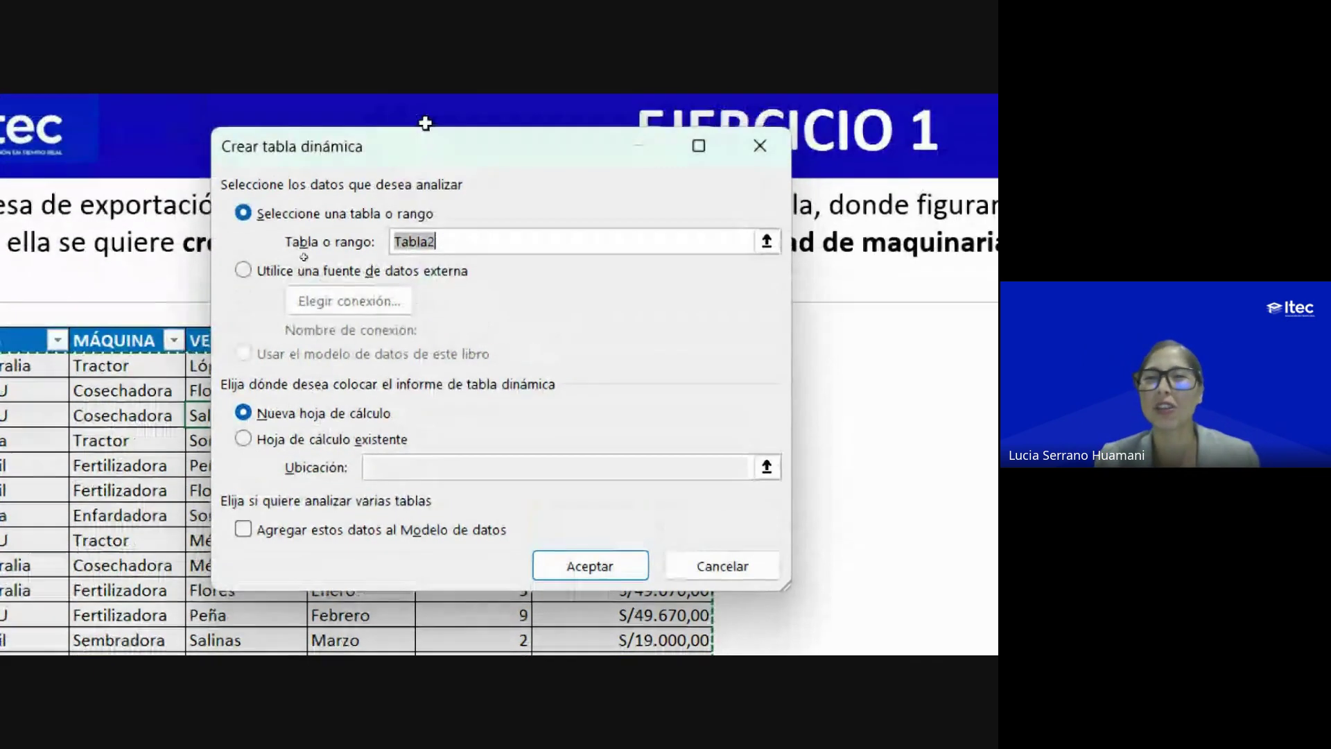
pyautogui.moveTo(511, 139); pyautogui.dragTo(378, 127)
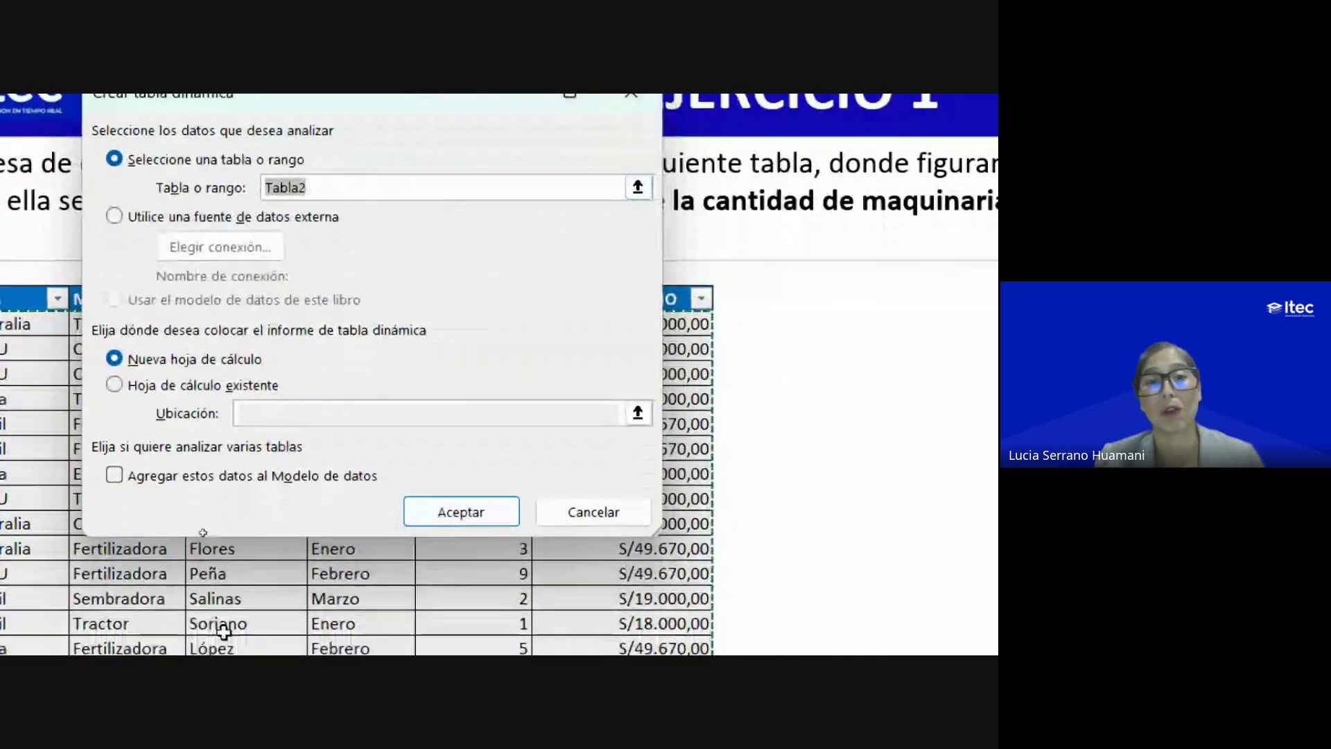
pyautogui.click(181, 384)
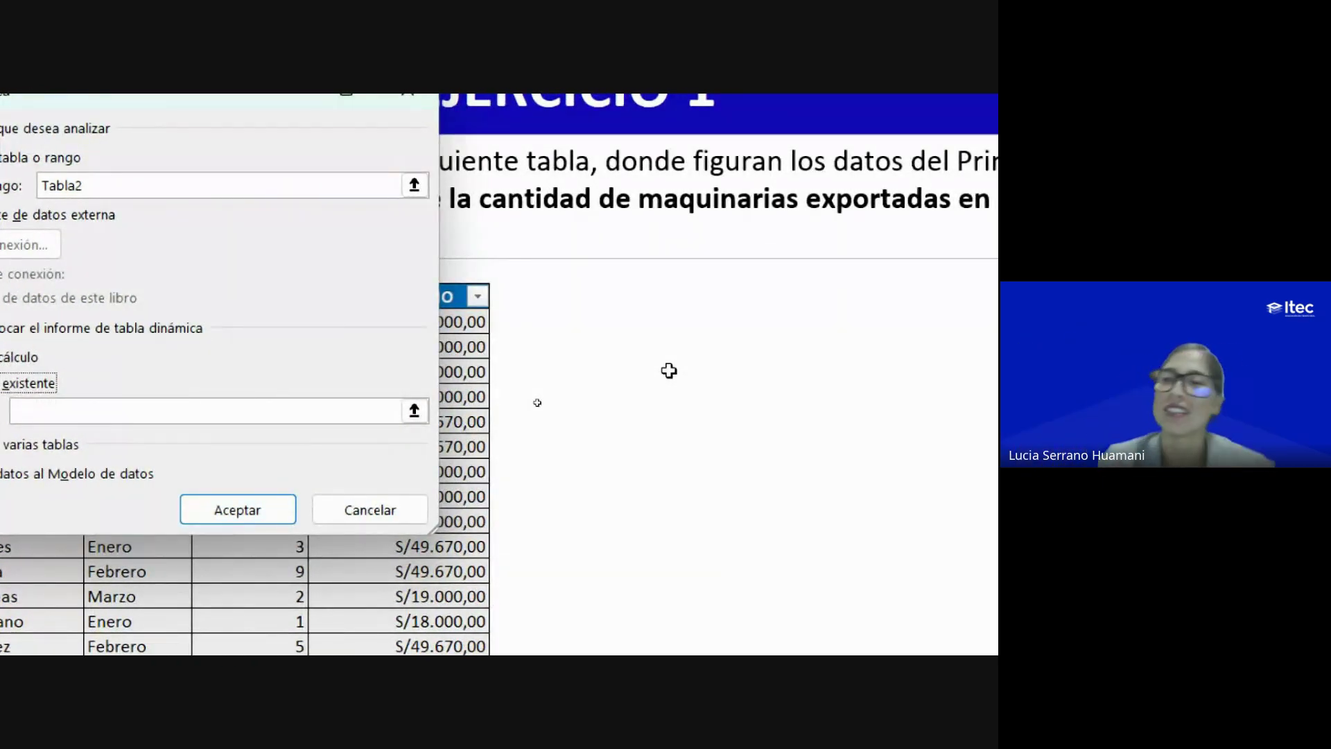
pyautogui.click(636, 326)
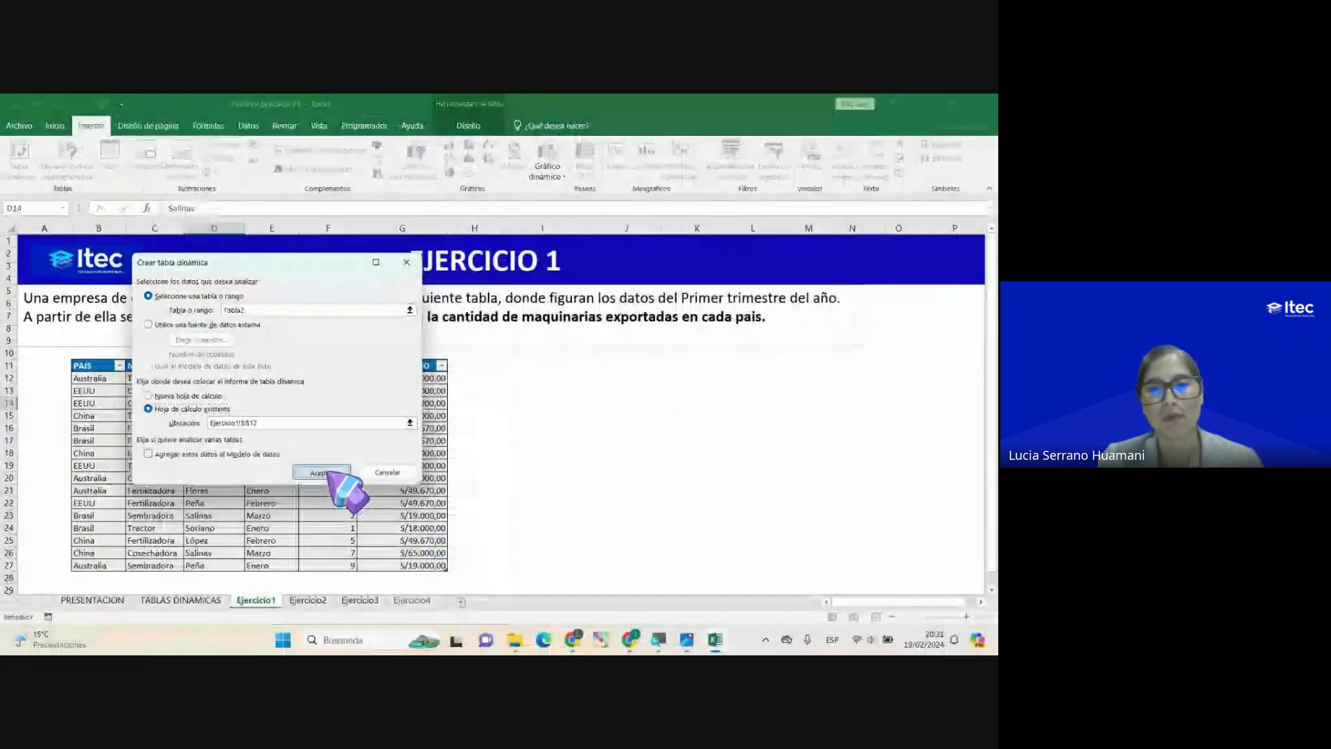
pyautogui.click(479, 510)
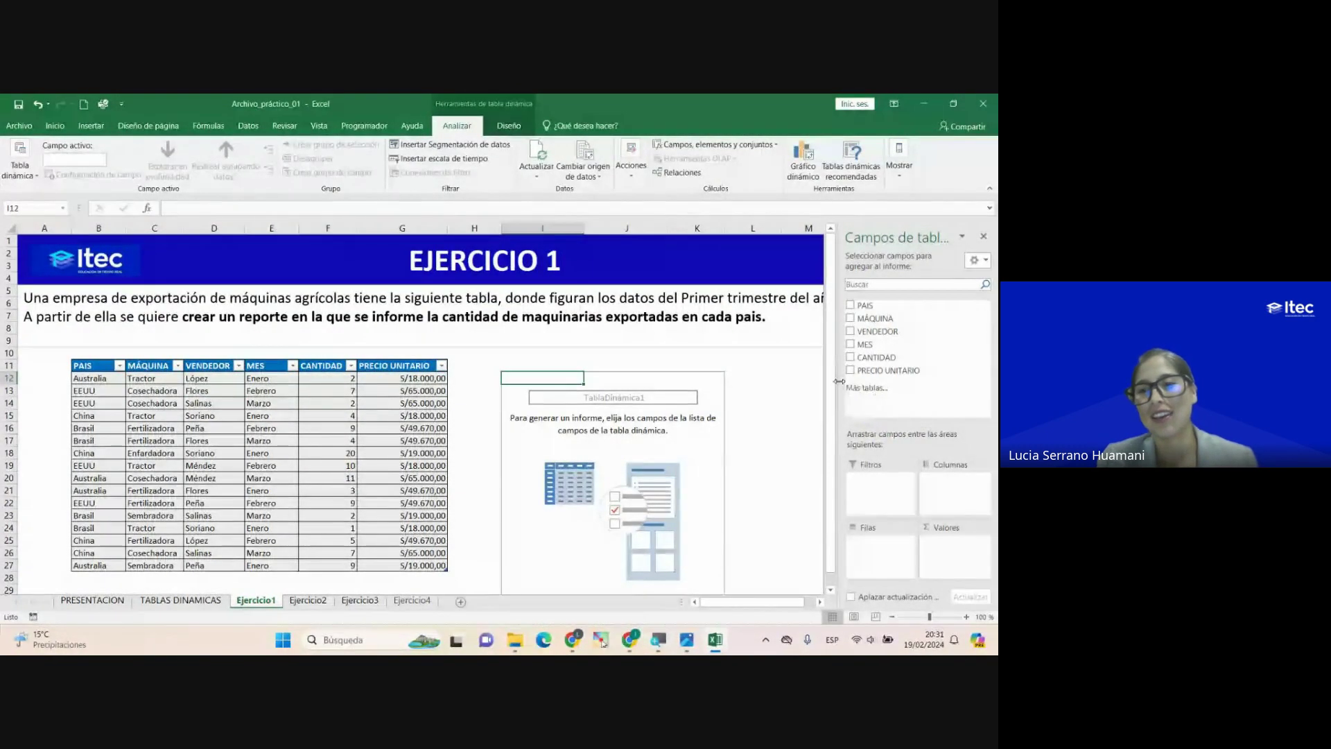
pyautogui.moveTo(832, 382); pyautogui.dragTo(784, 383)
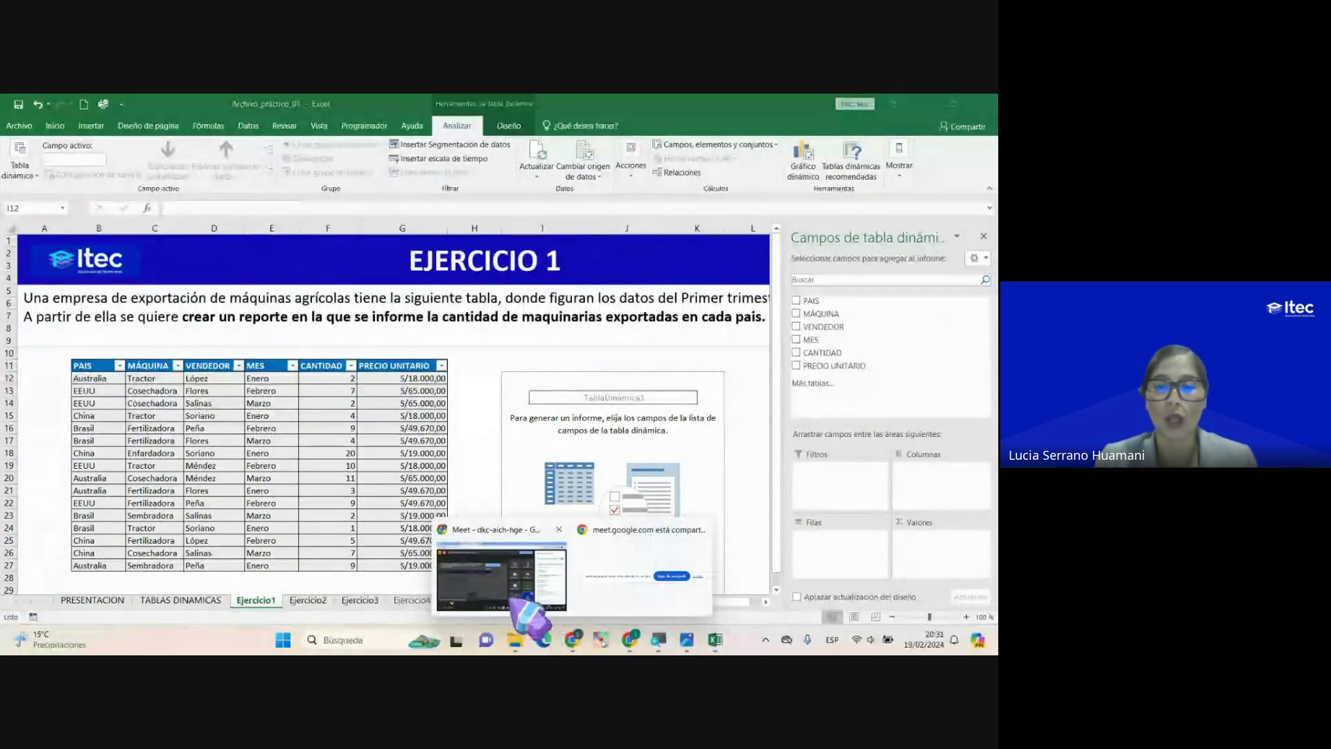
# Step: Check the participants' chat replies in the Google Meet call and revisit the report request in the Excel exercise statement
pyautogui.click(523, 594)
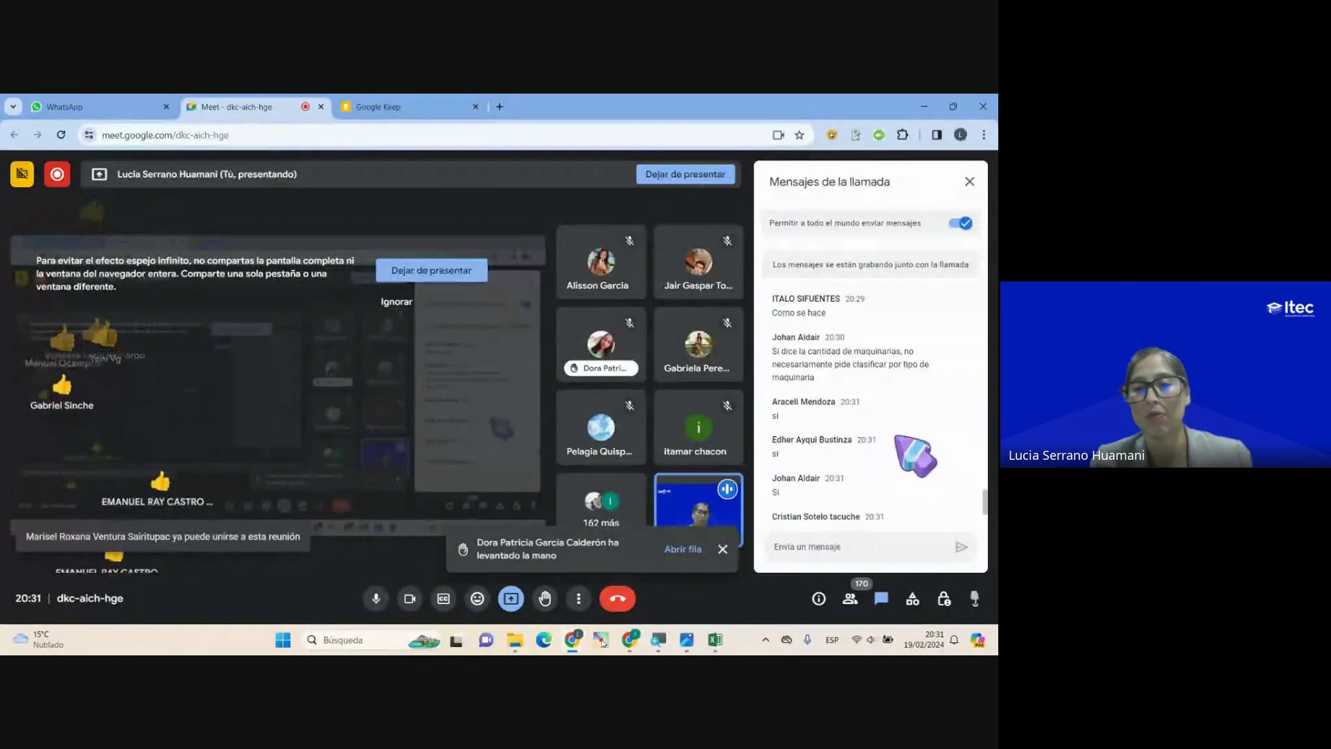
pyautogui.hotkey('alt', 'Tab')
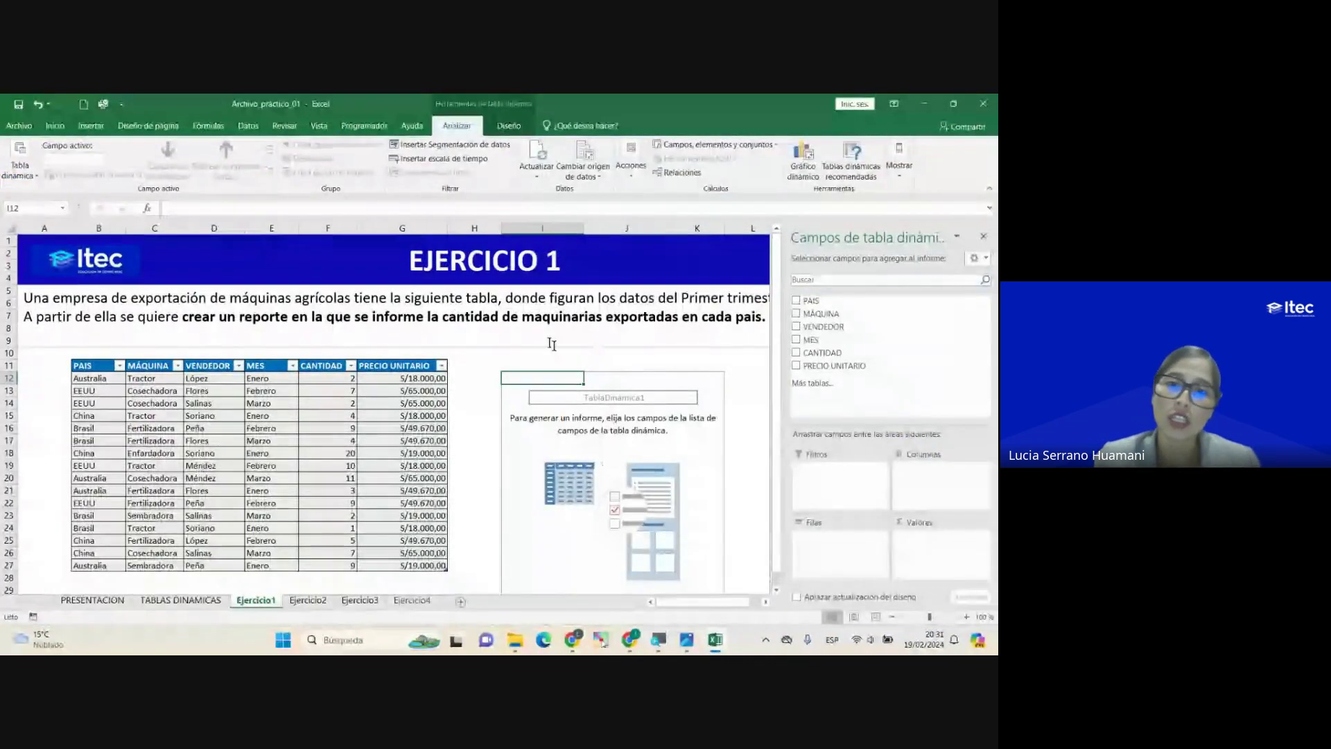
pyautogui.moveTo(520, 319); pyautogui.dragTo(764, 319)
pyautogui.click(611, 341)
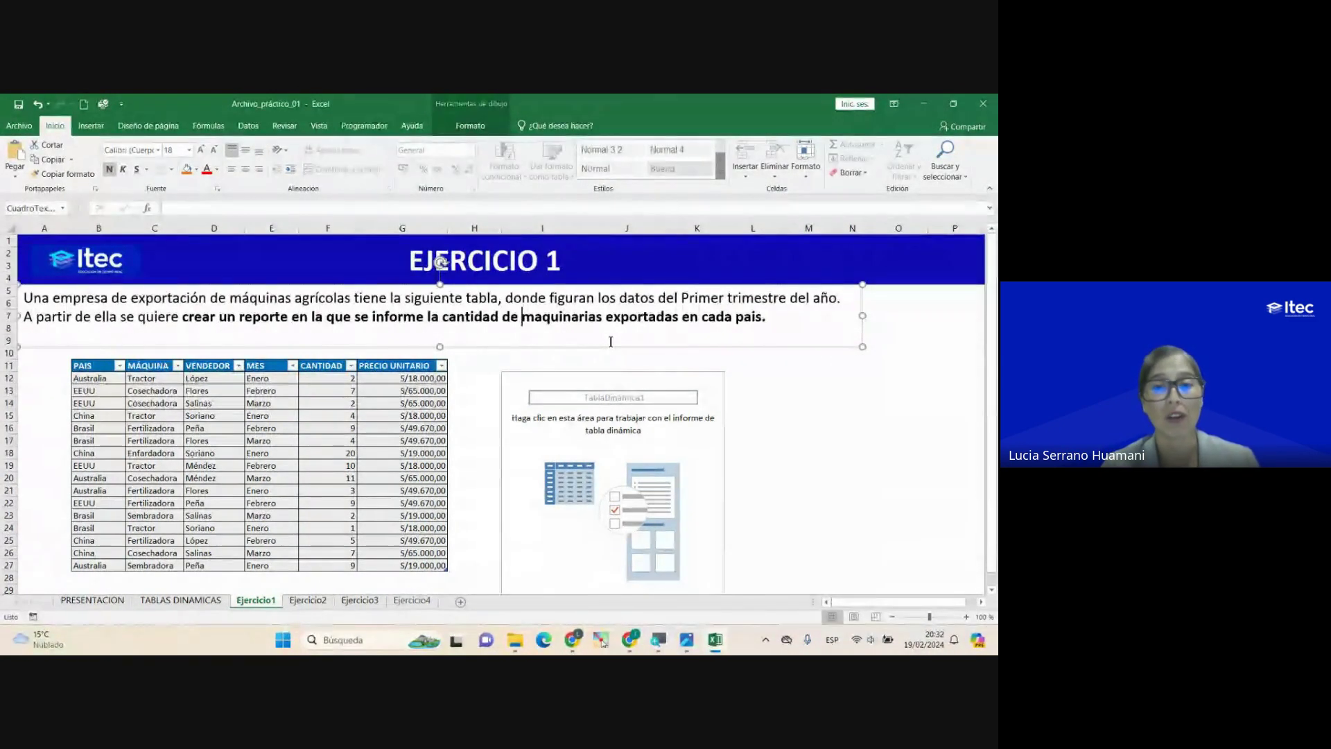
pyautogui.click(569, 378)
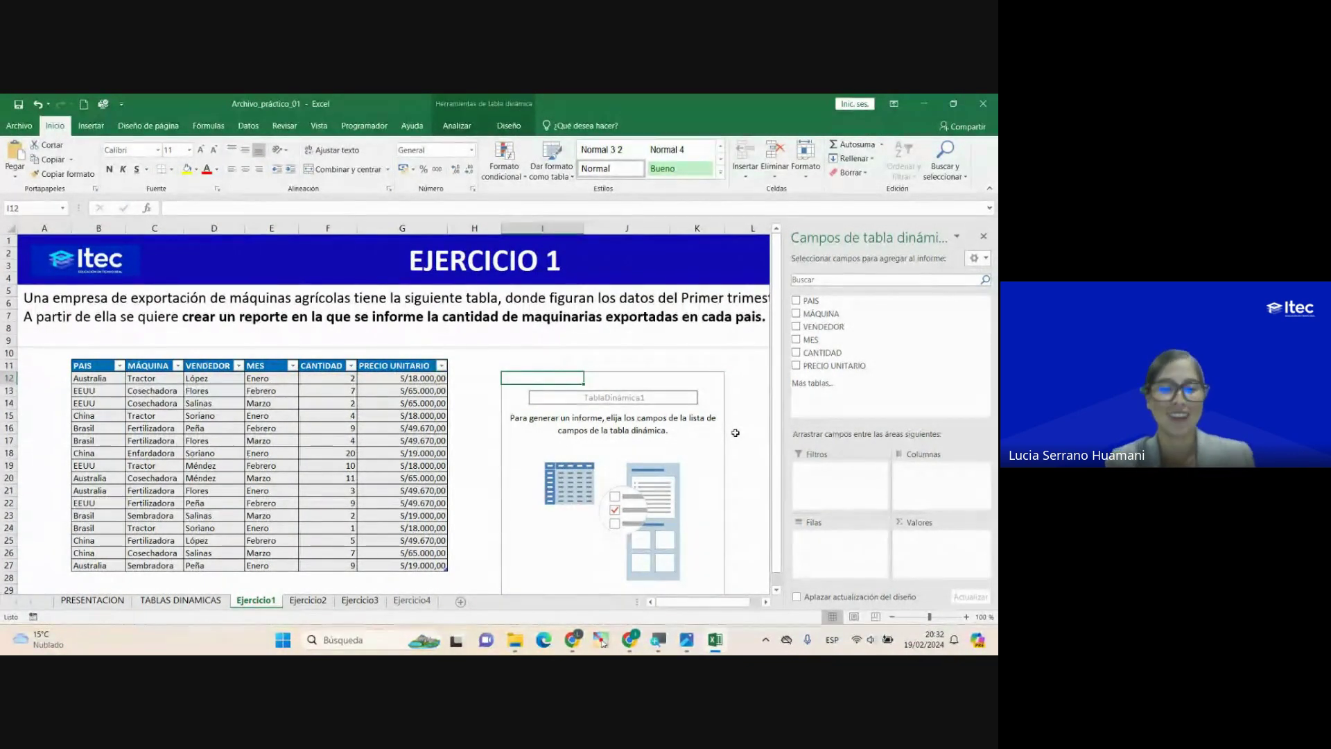
pyautogui.hotkey('alt', 'Tab')
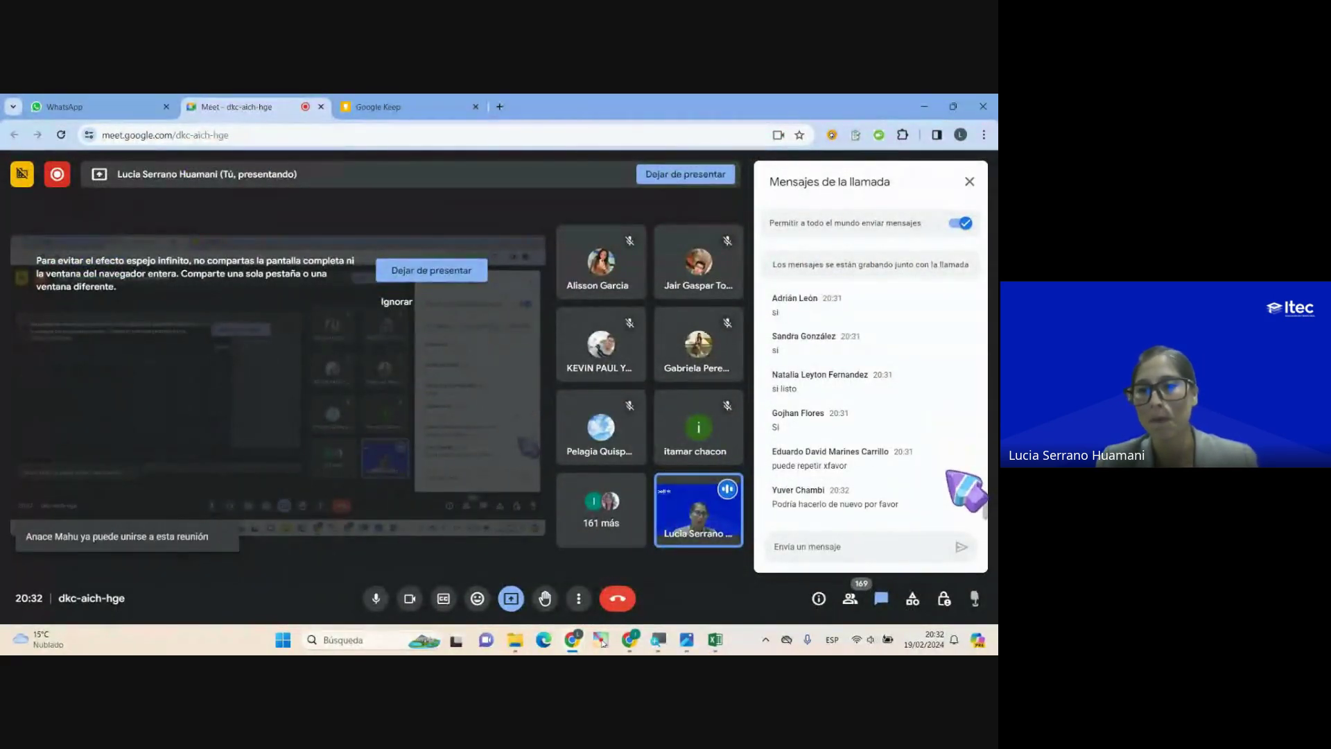
pyautogui.hotkey('alt', 'Tab')
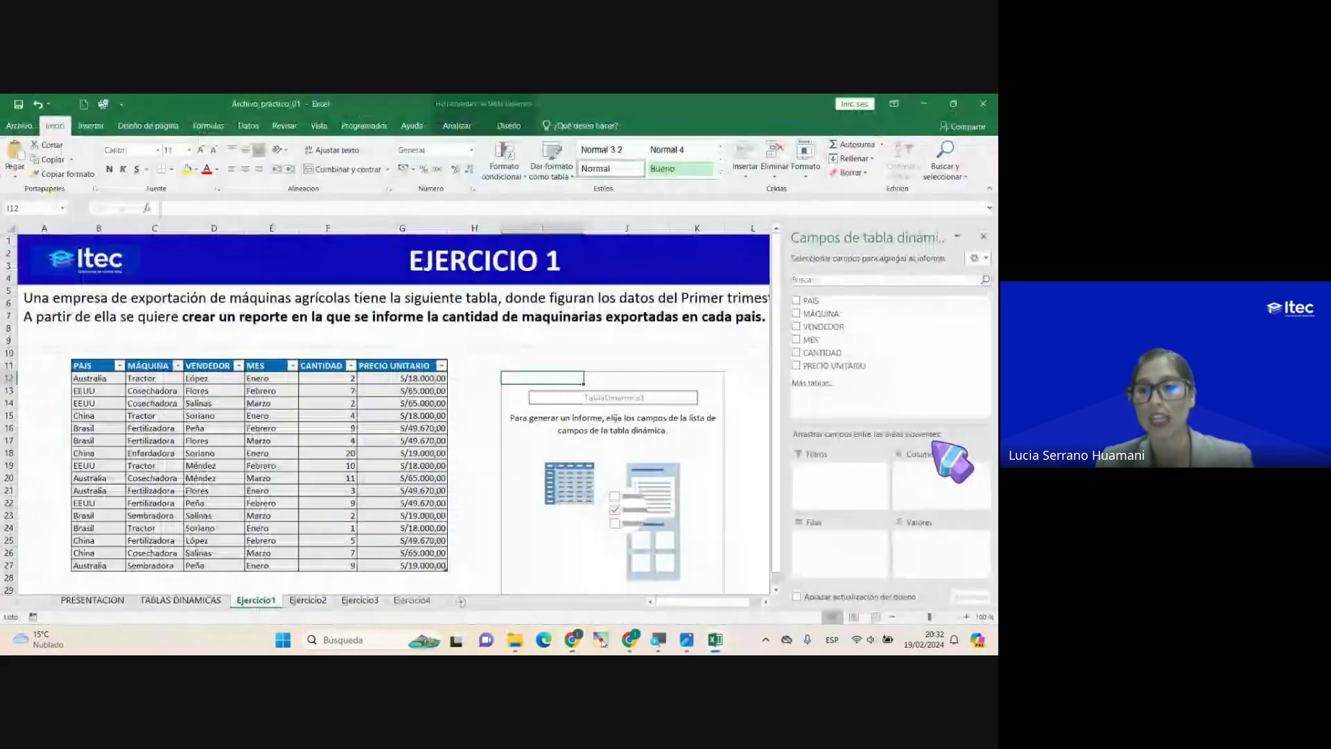
# Step: Close the pivot table field list and try to delete the empty pivot table that starts at cell I12
pyautogui.click(983, 237)
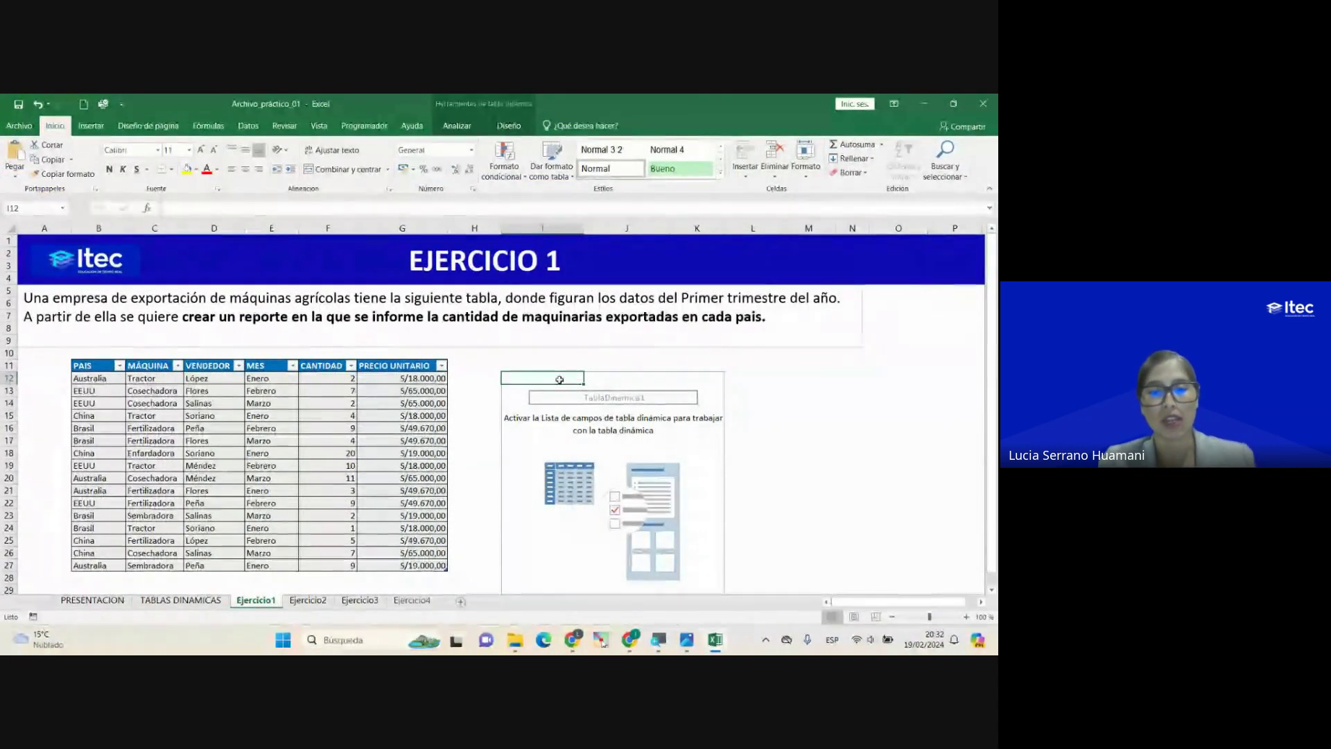
pyautogui.moveTo(560, 379); pyautogui.dragTo(582, 399)
pyautogui.press('Return')
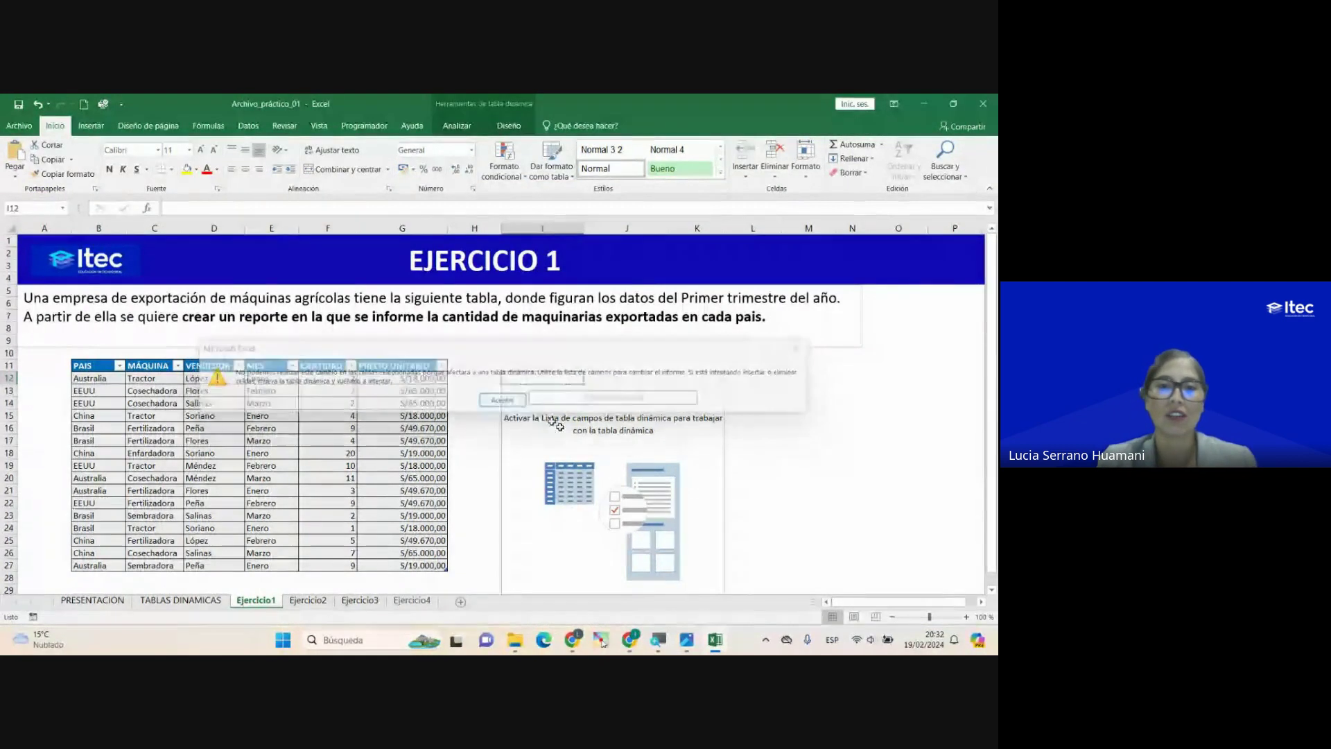
pyautogui.scroll(-2, 566, 379)
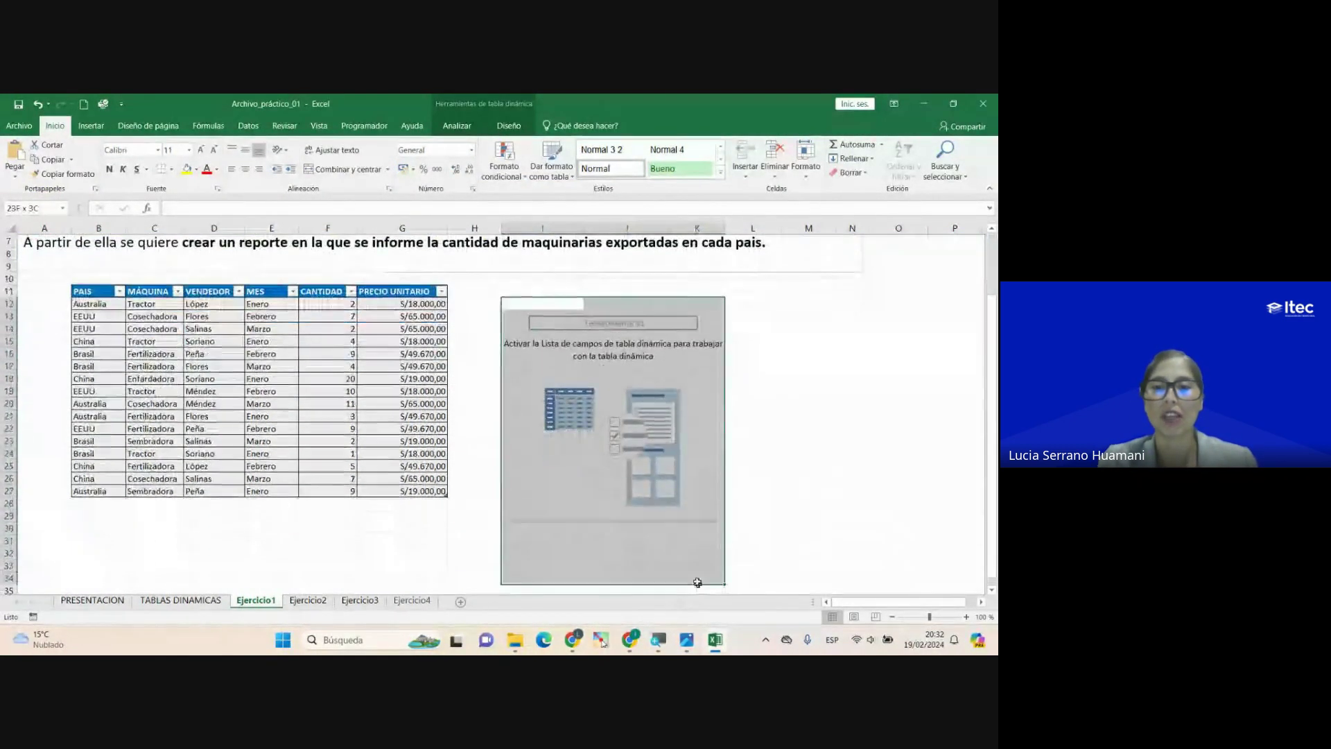
pyautogui.click(719, 463)
pyautogui.press('Up')
pyautogui.press('Up')
pyautogui.press('Up')
pyautogui.press('Up')
pyautogui.press('Up')
pyautogui.press('Up')
pyautogui.press('Up')
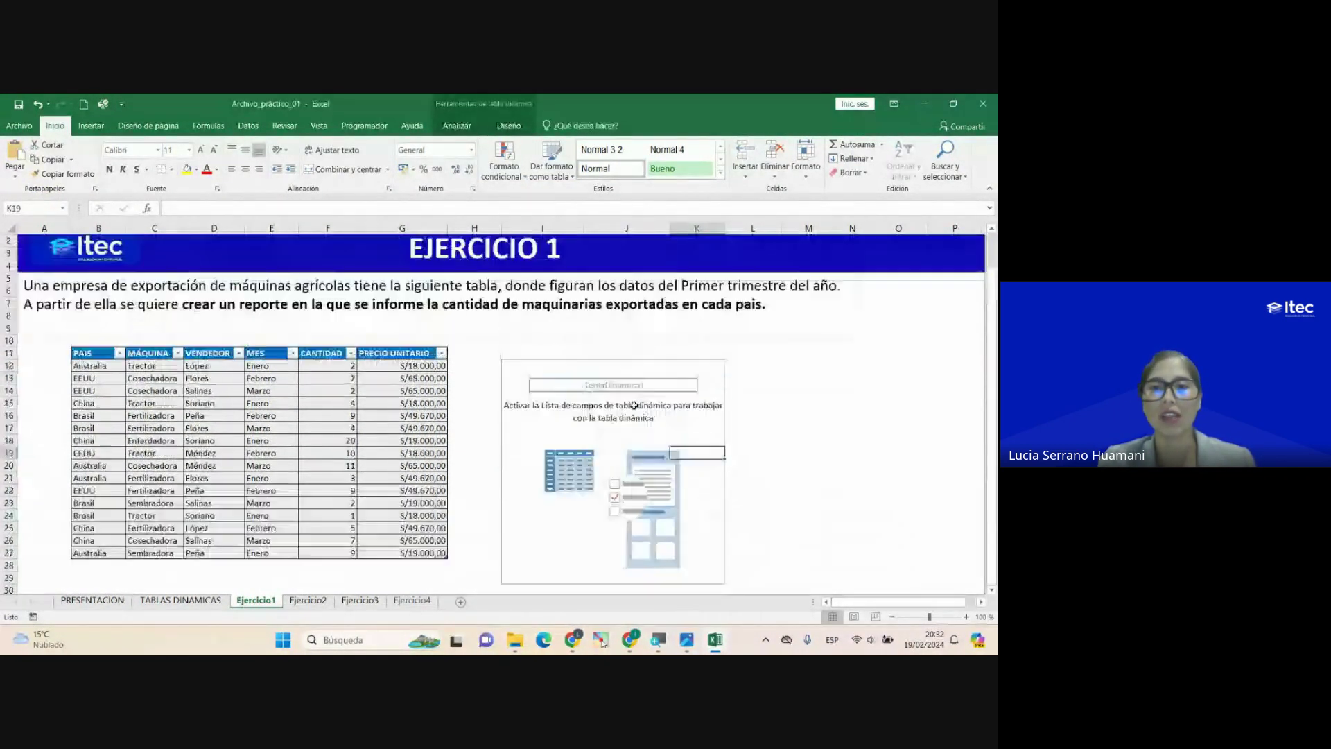
pyautogui.scroll(2, 519, 374)
pyautogui.click(518, 375)
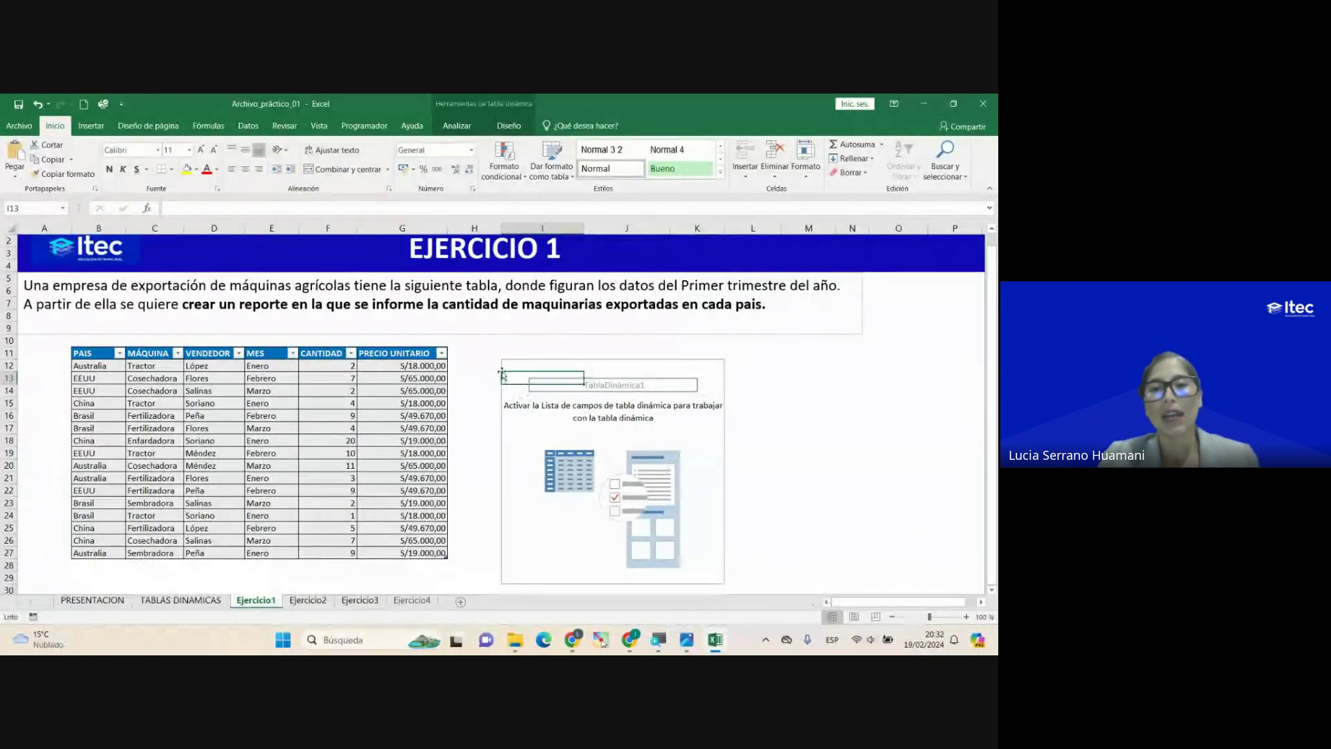
pyautogui.press('Up')
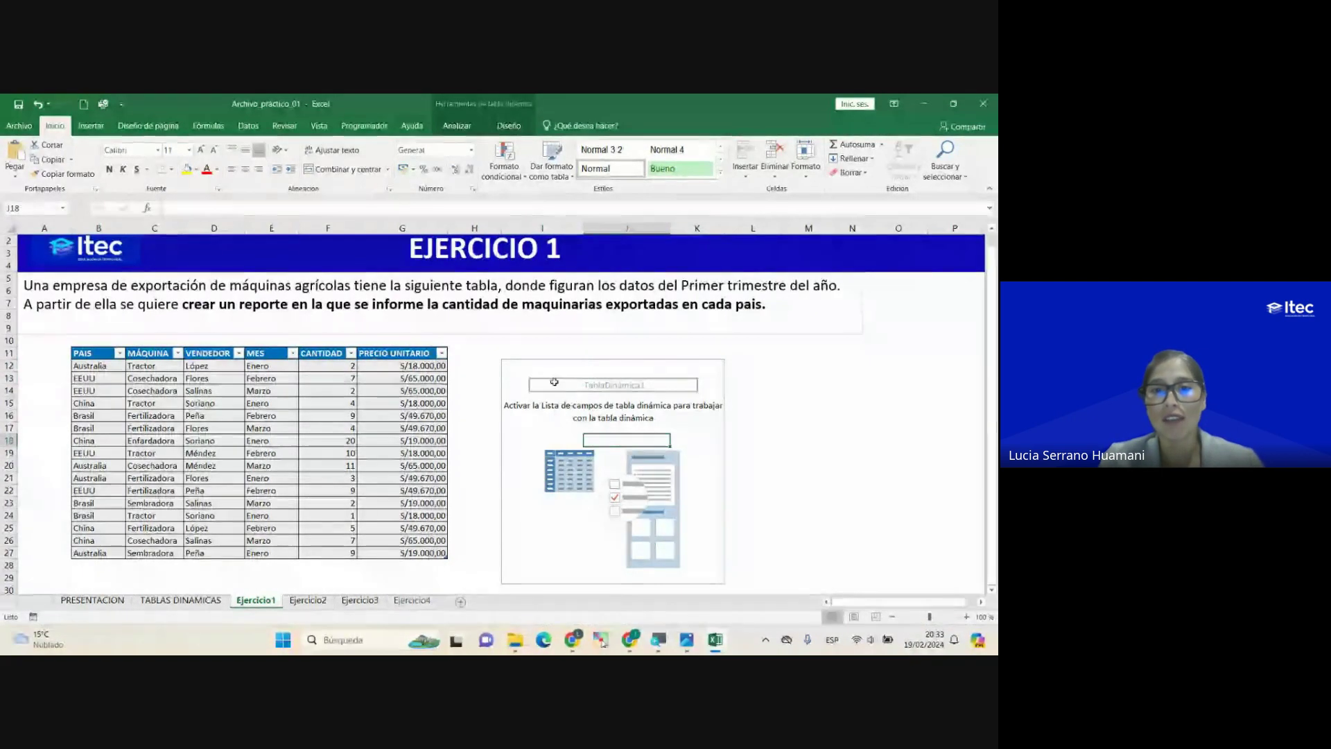
# Step: Undo the creation of the empty pivot table beside the export table
pyautogui.click(424, 367)
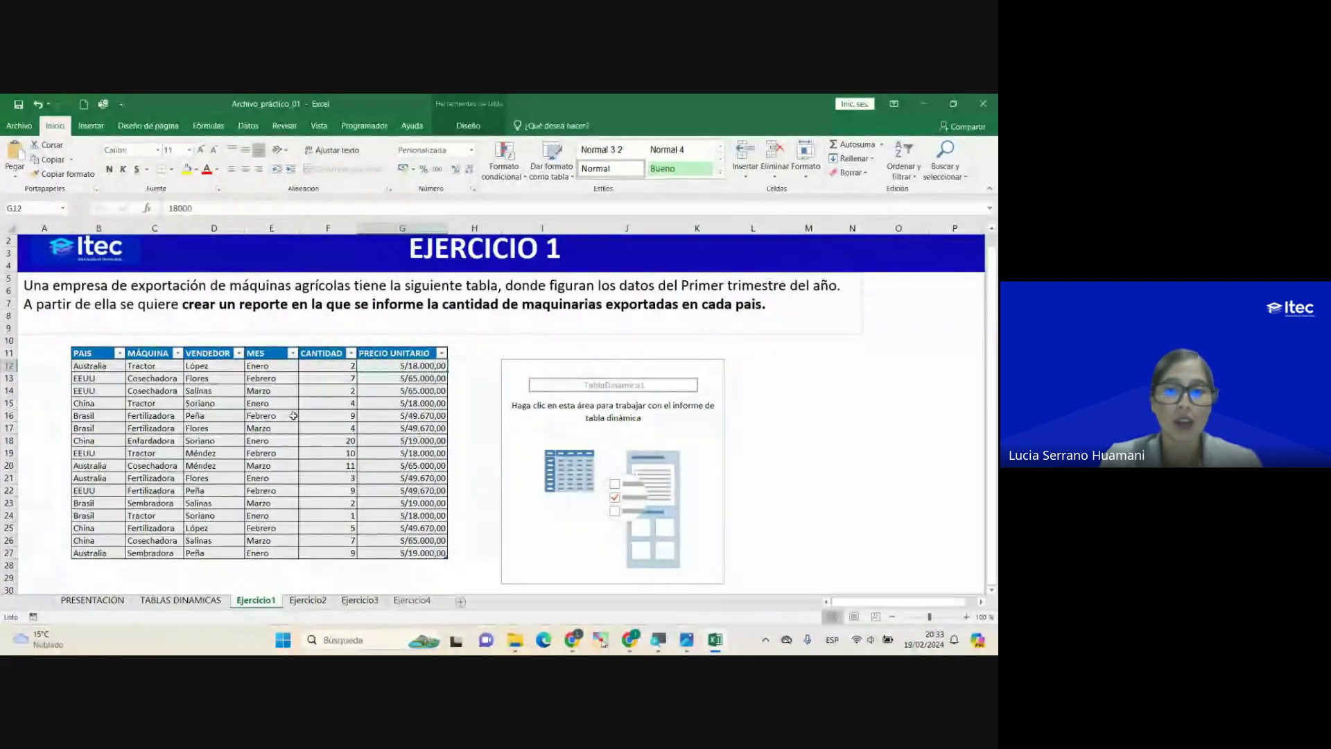
pyautogui.click(209, 400)
pyautogui.click(211, 392)
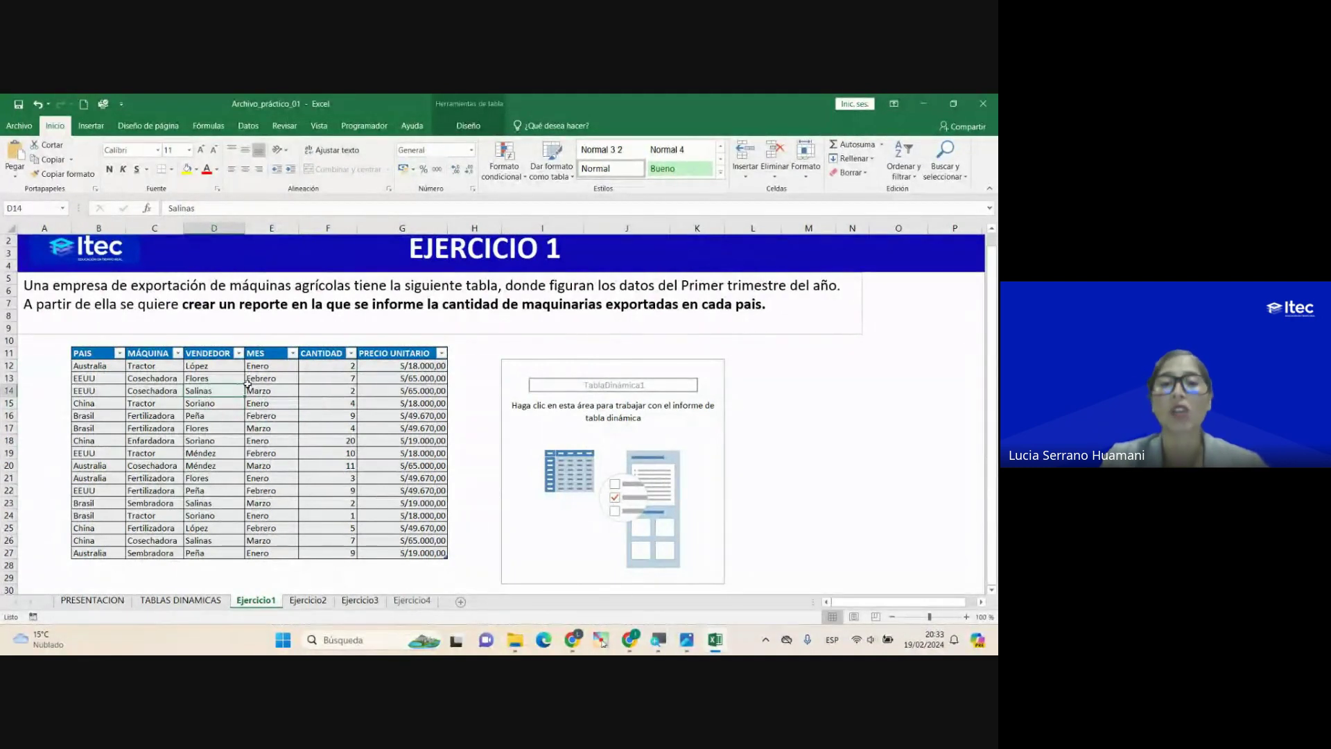
pyautogui.click(264, 427)
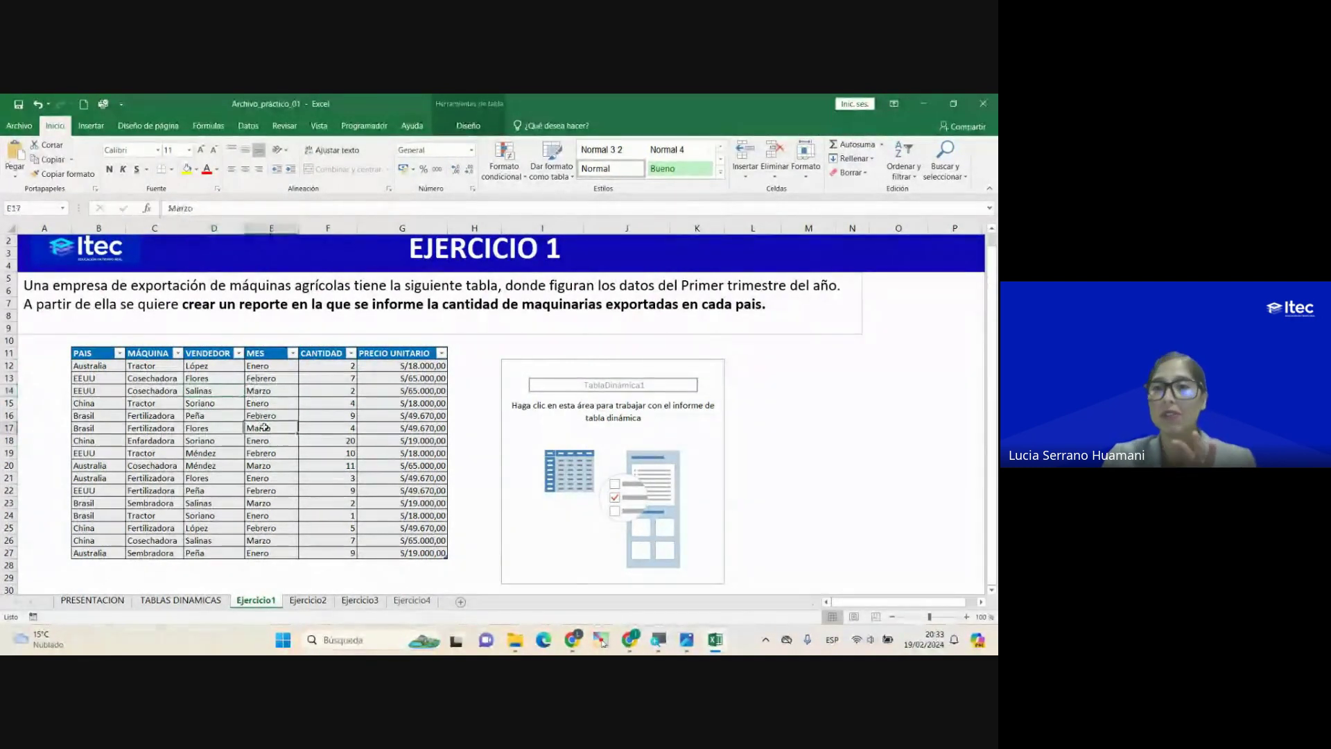
pyautogui.click(227, 401)
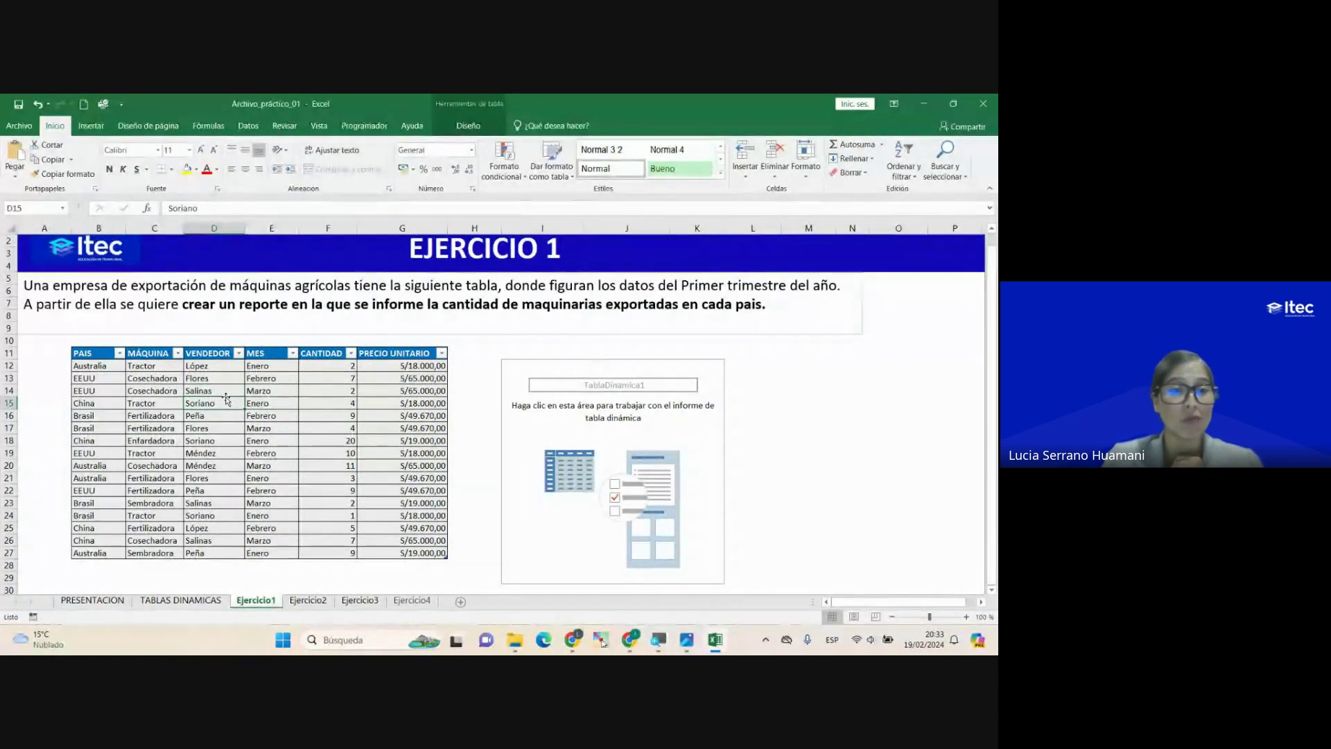
pyautogui.hotkey('ctrl', 'z')
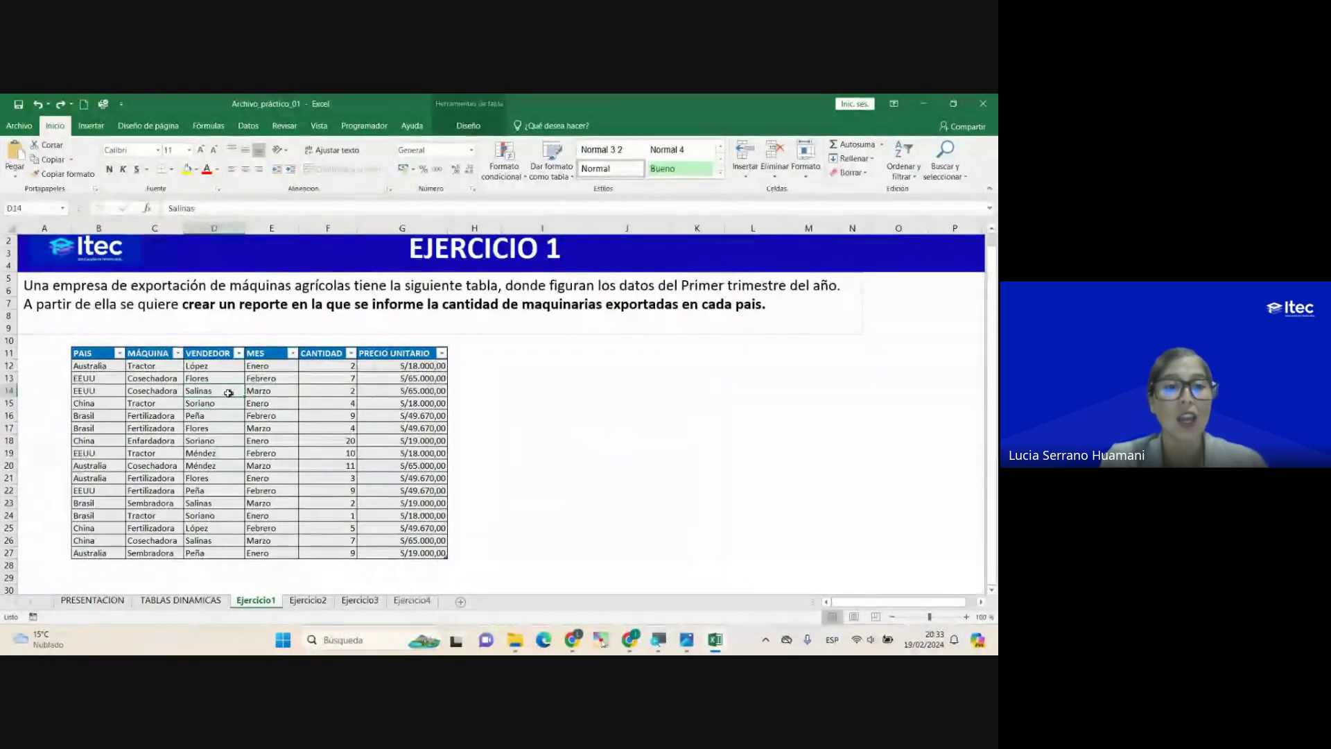
# Step: Create a pivot table from Tabla2 on the existing worksheet, located at cell I12 of Ejercicio1
pyautogui.click(211, 411)
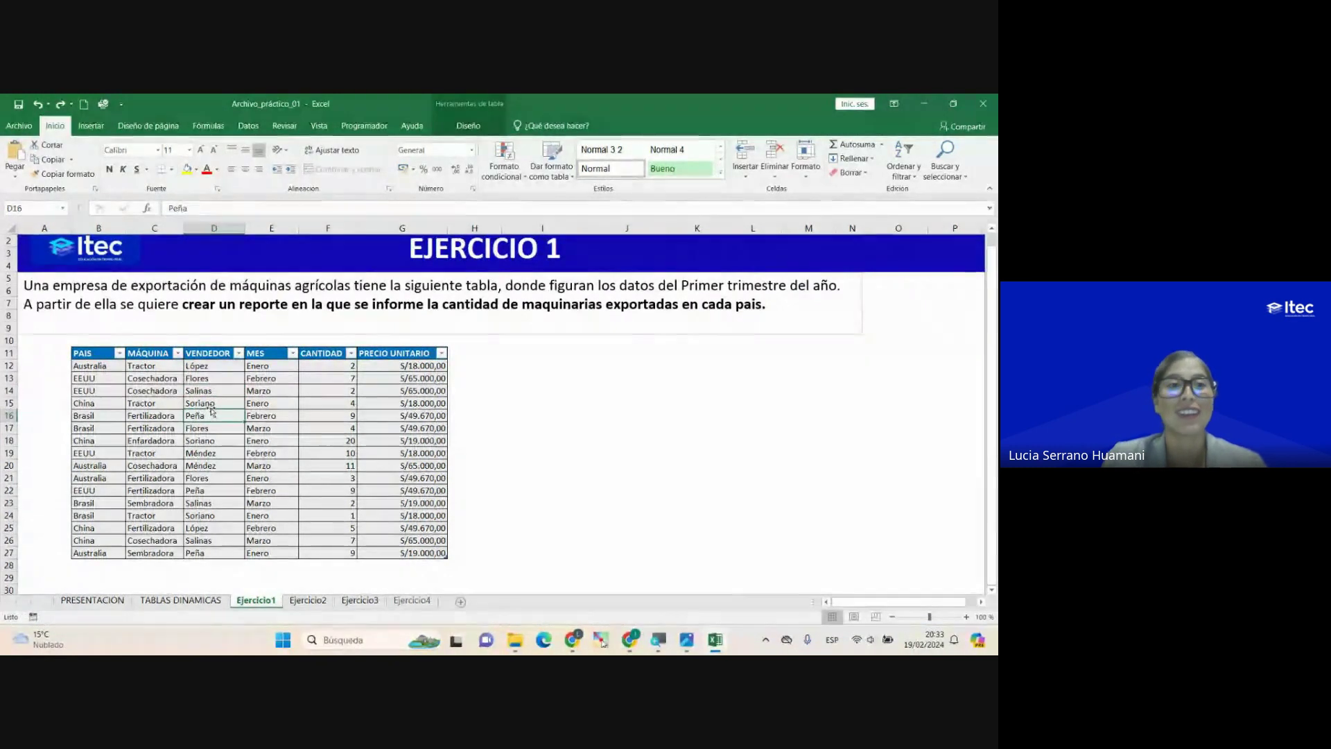
pyautogui.click(91, 126)
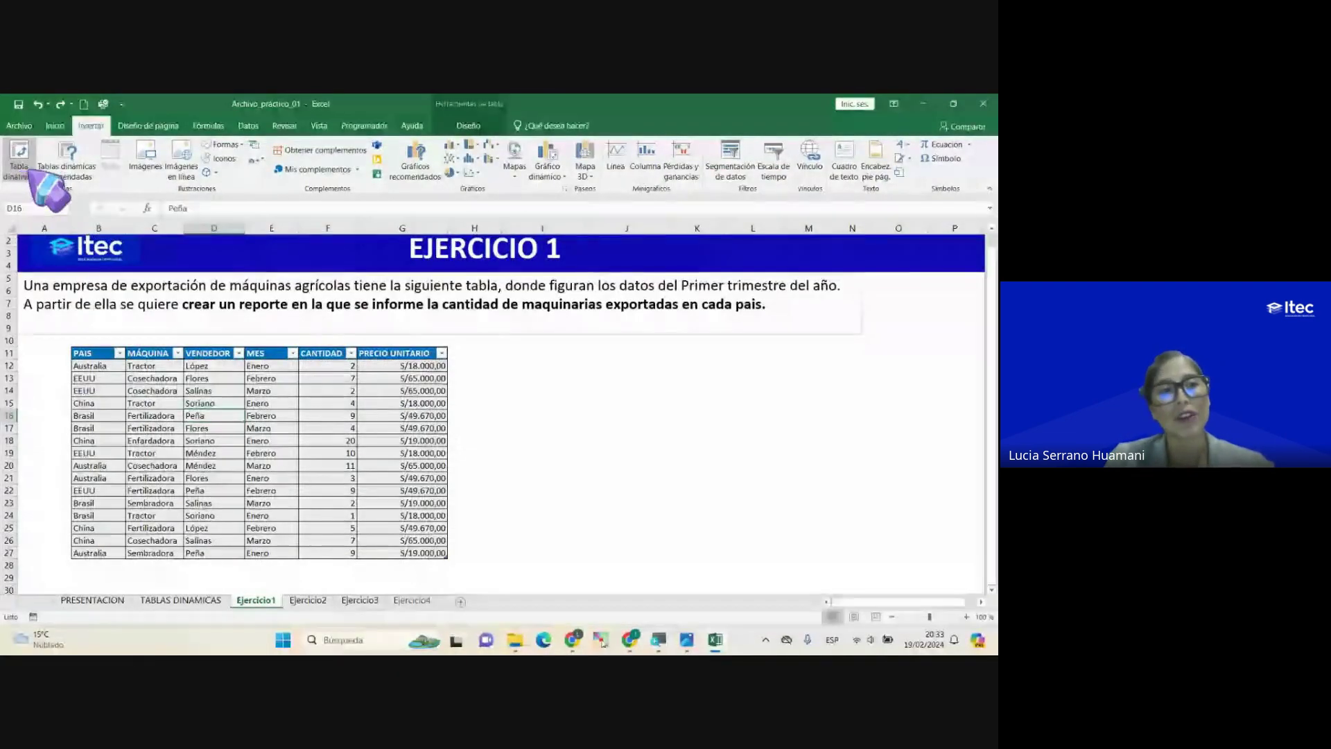
pyautogui.click(21, 156)
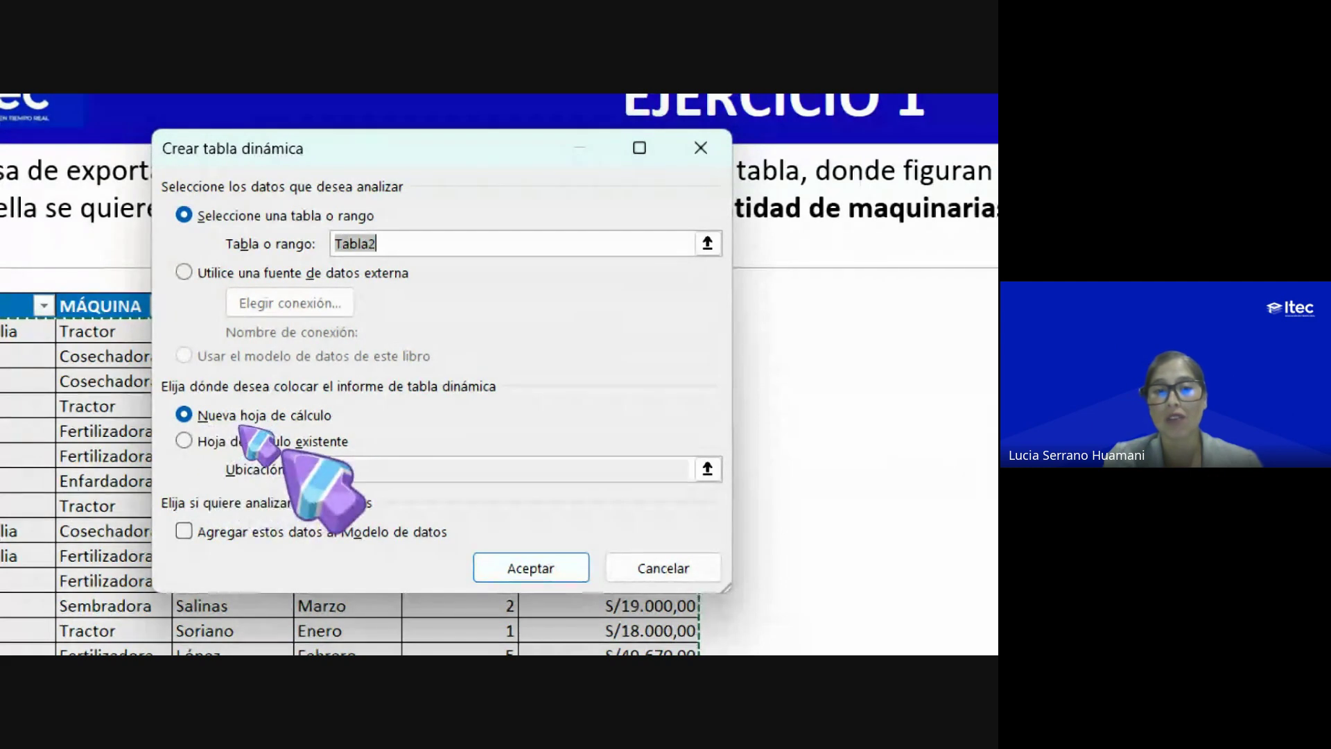
pyautogui.click(188, 439)
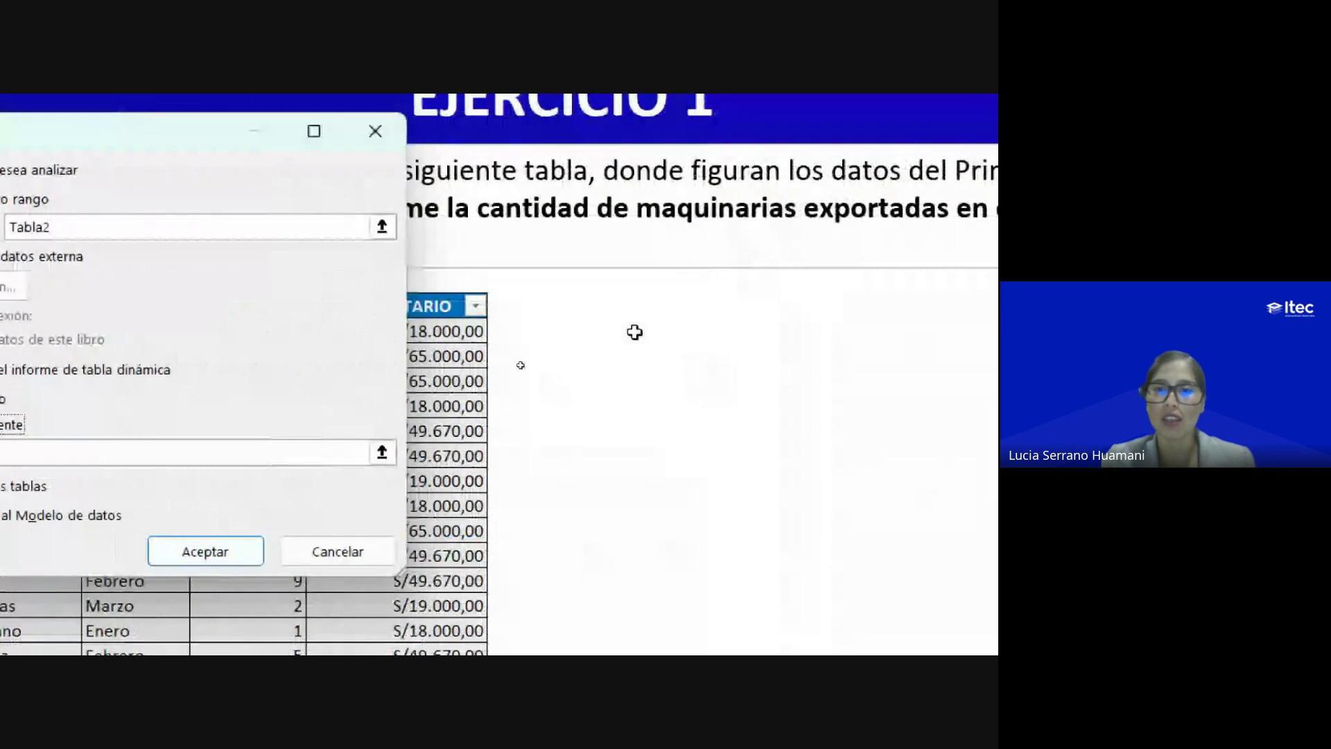
pyautogui.click(635, 332)
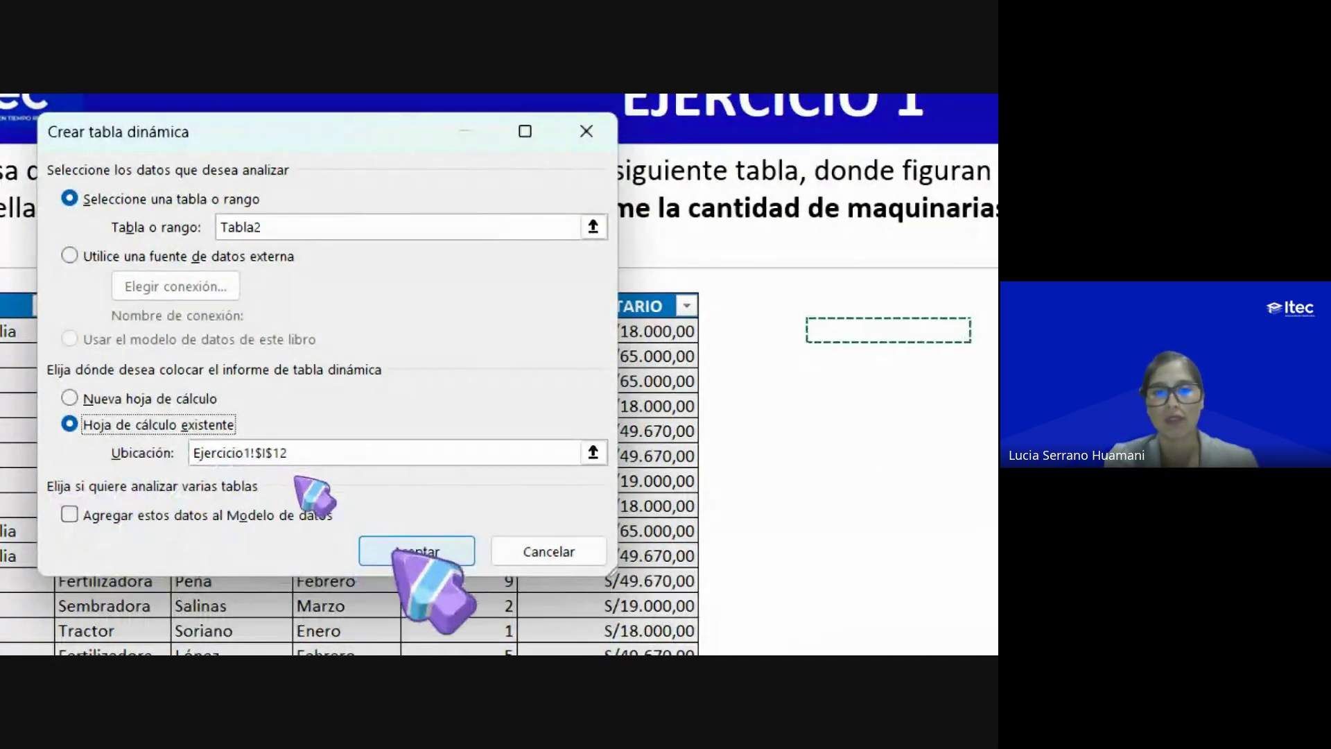
pyautogui.click(416, 551)
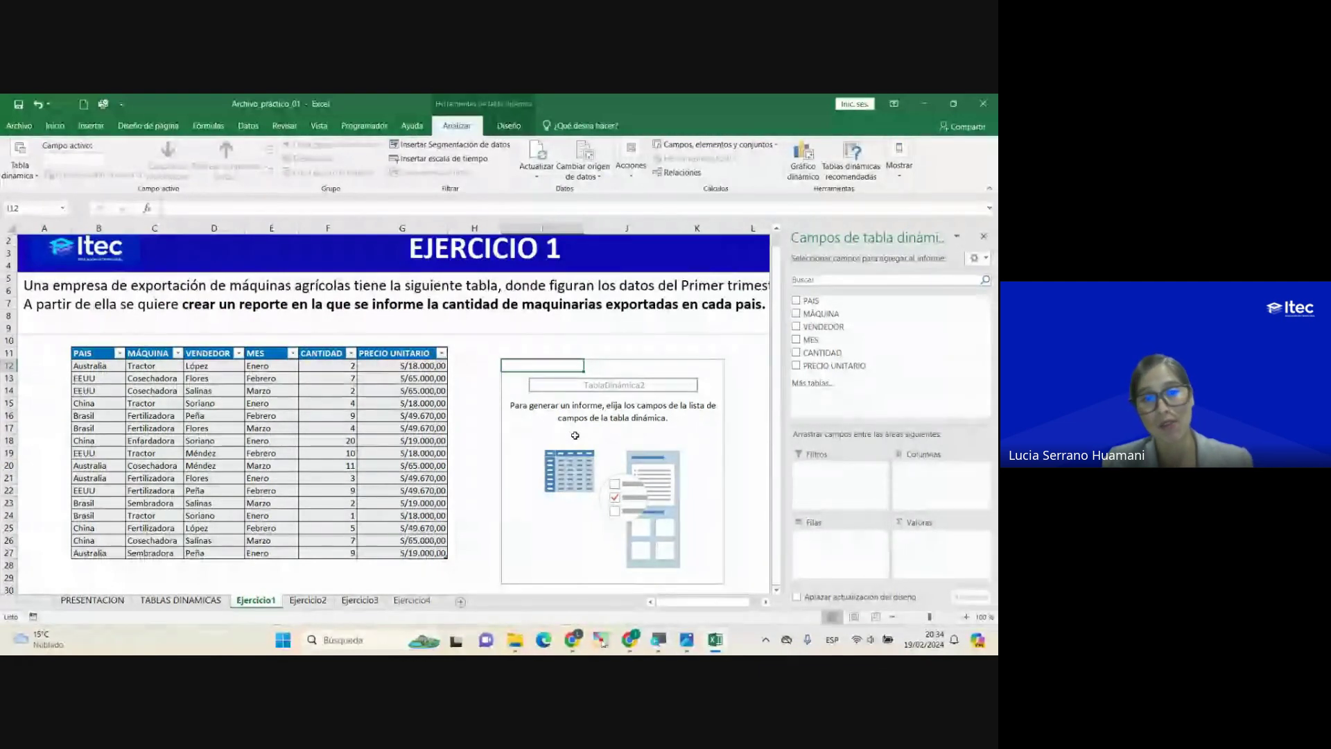
# Step: Switch to the Google Meet call, admit the people waiting to join, and show the call's chat messages
pyautogui.moveTo(603, 642)
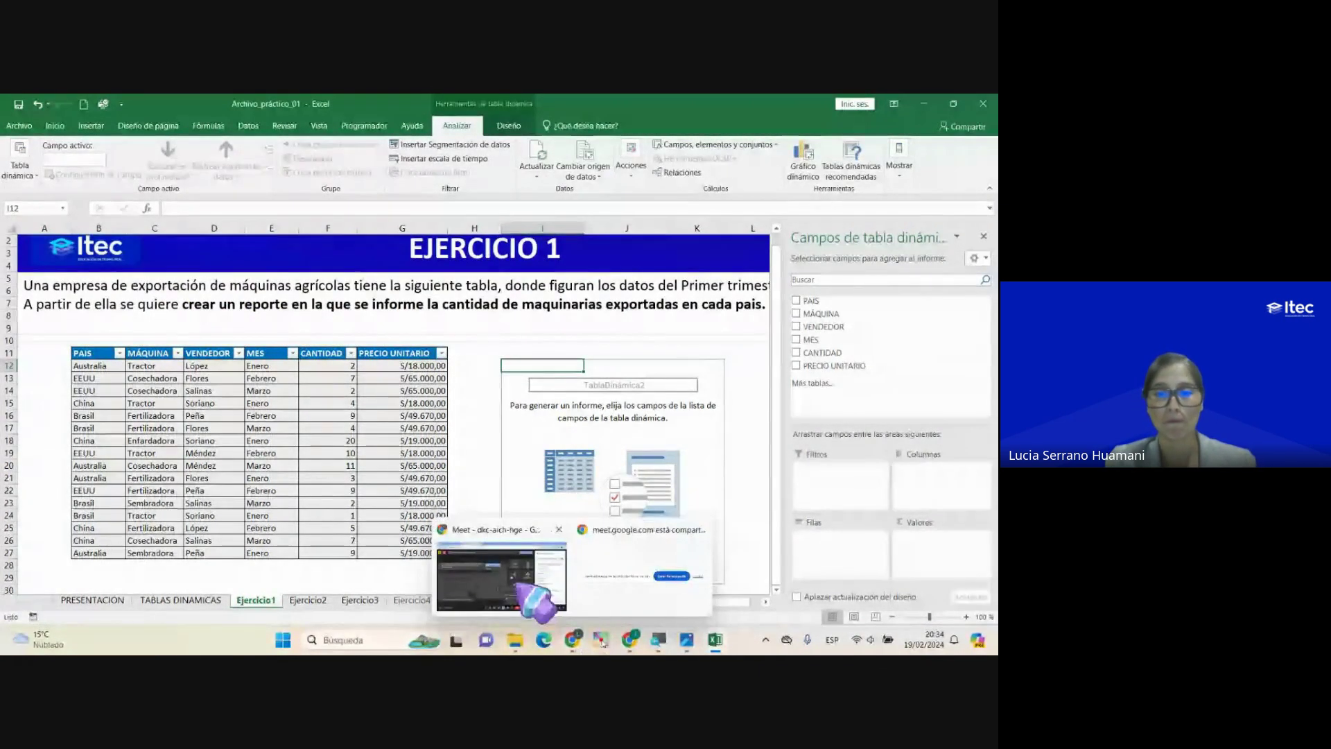
pyautogui.click(534, 600)
pyautogui.click(706, 550)
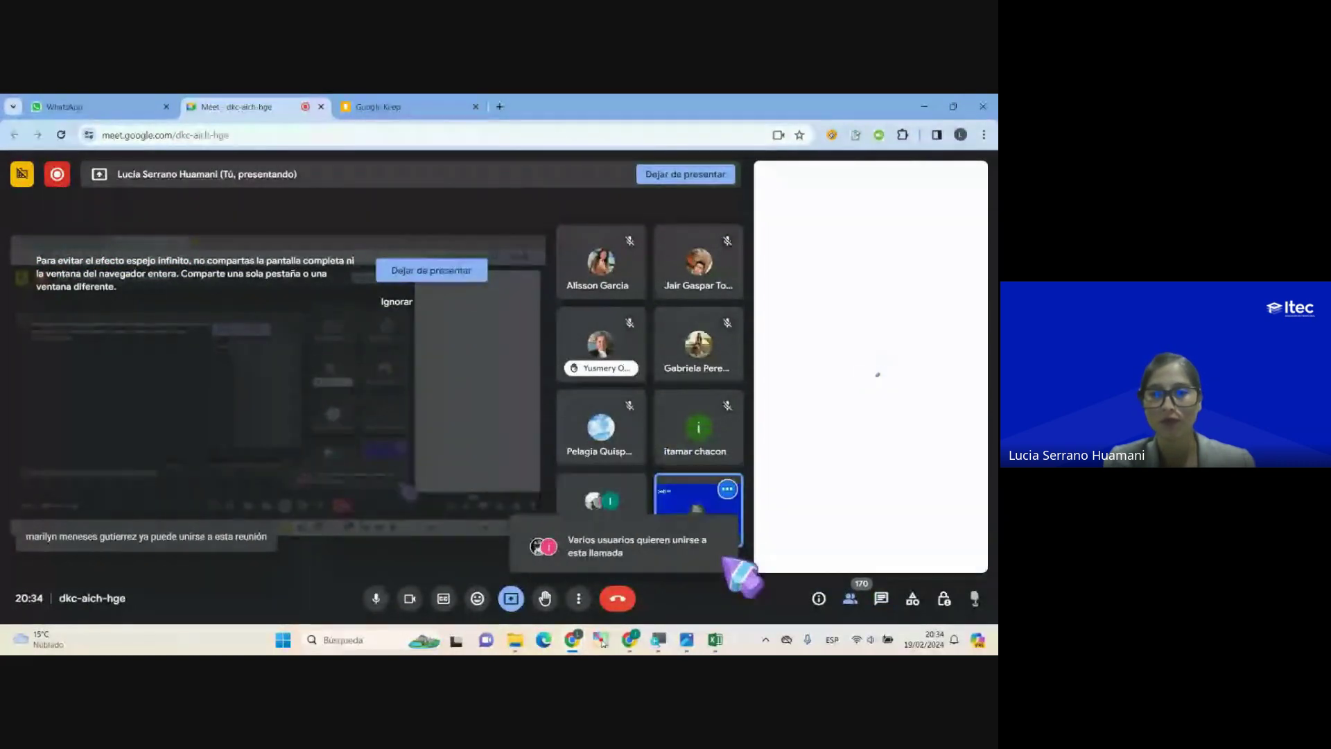
pyautogui.click(926, 351)
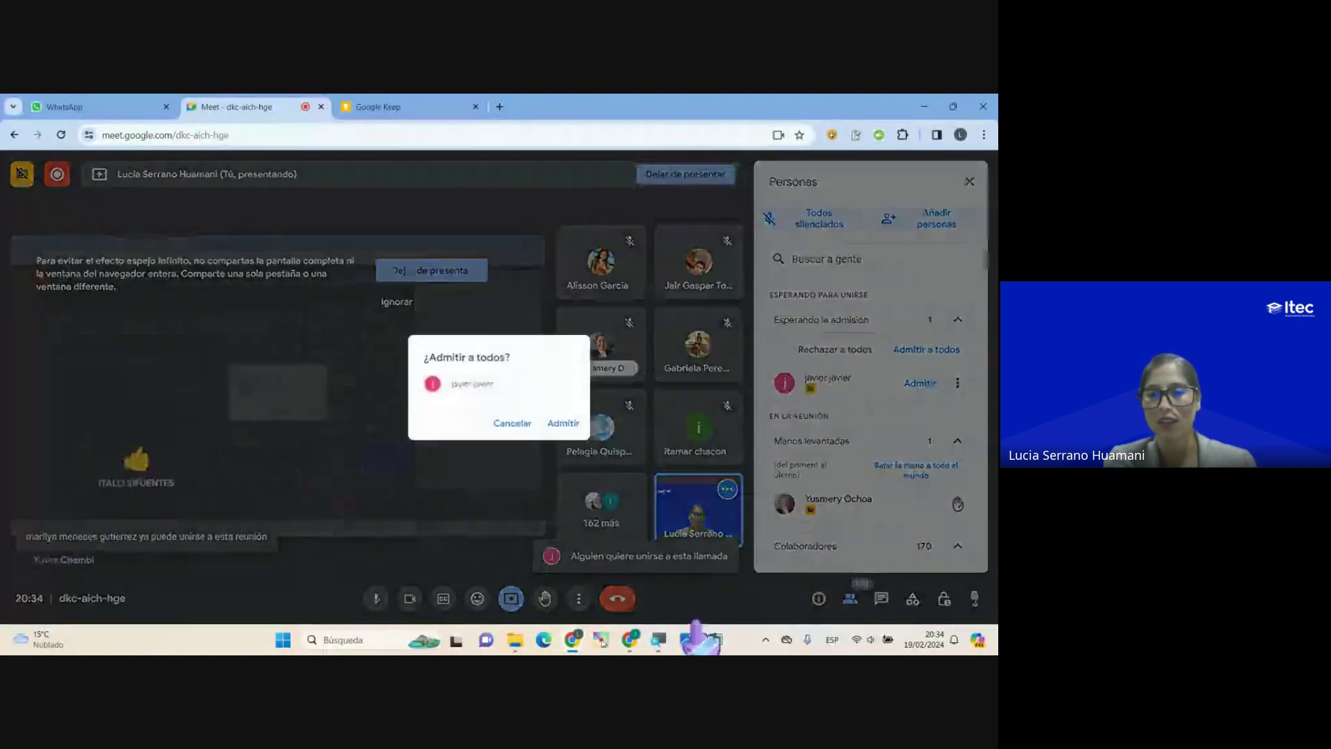
pyautogui.click(564, 425)
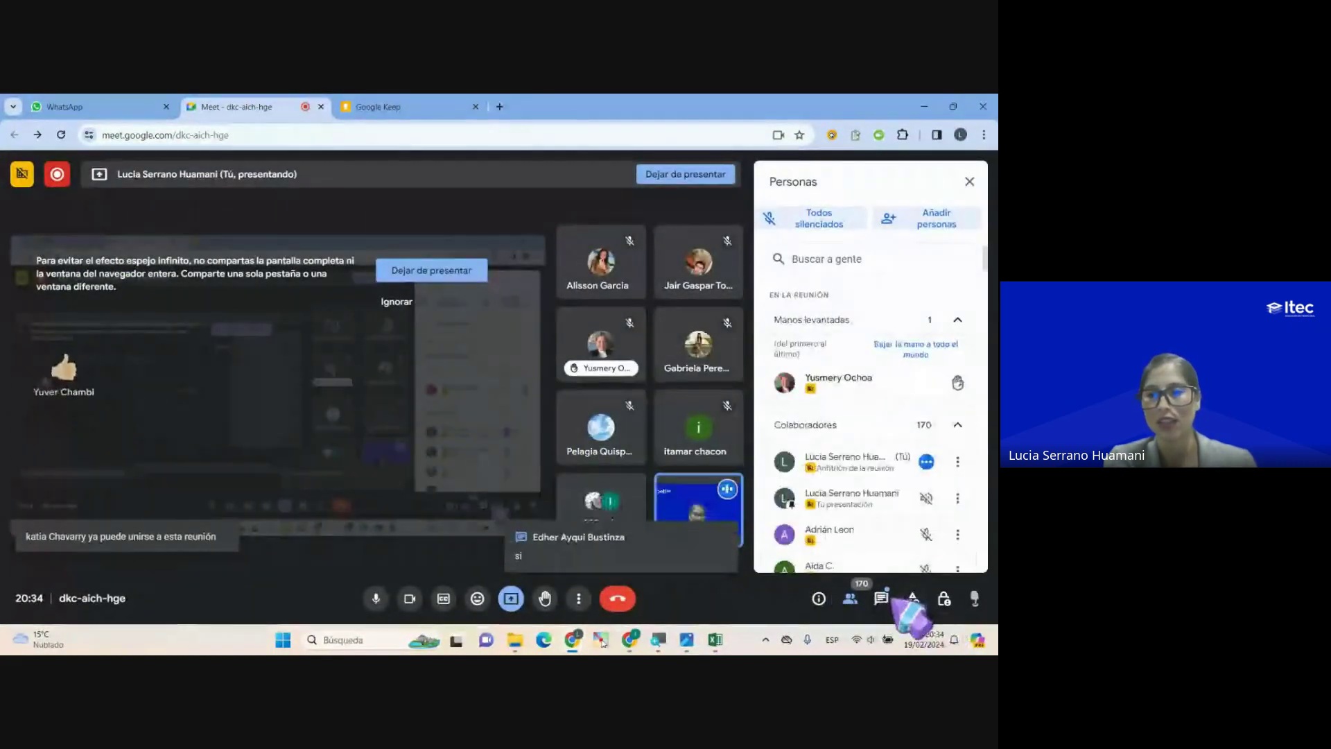
pyautogui.click(881, 599)
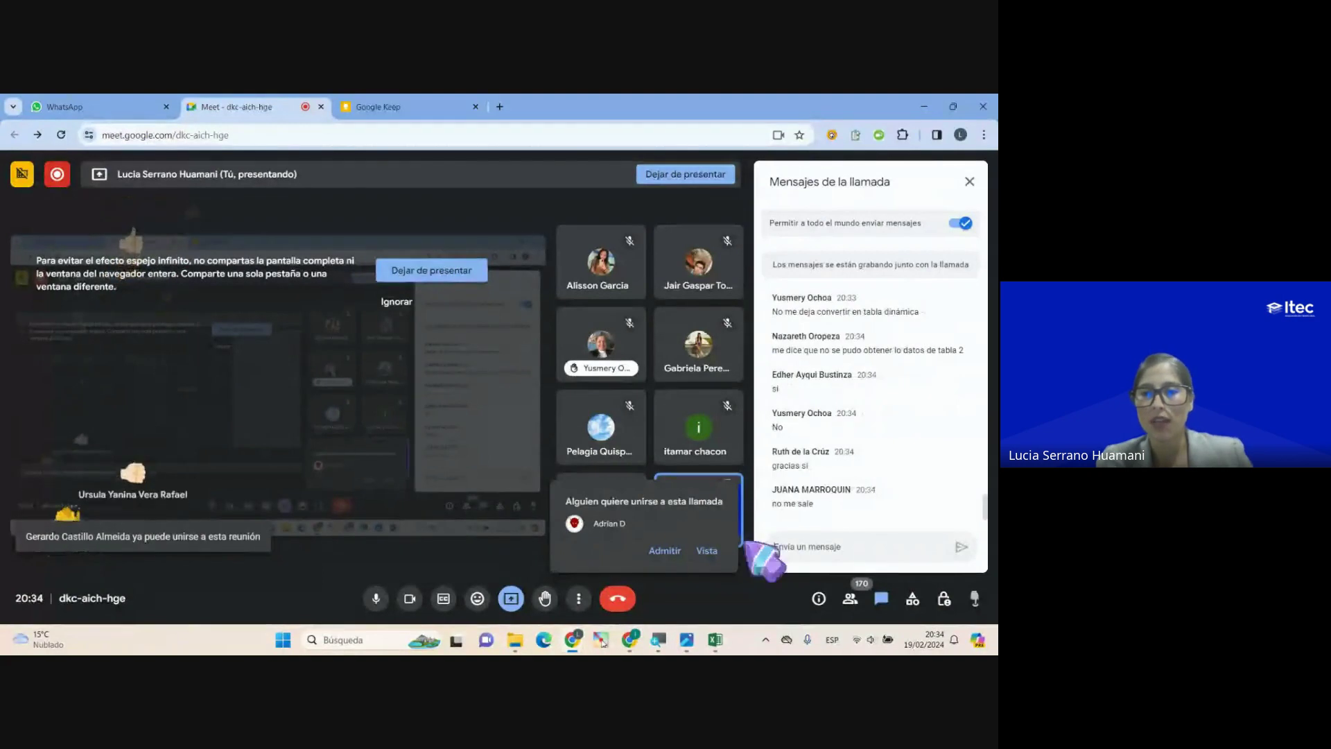
pyautogui.click(667, 553)
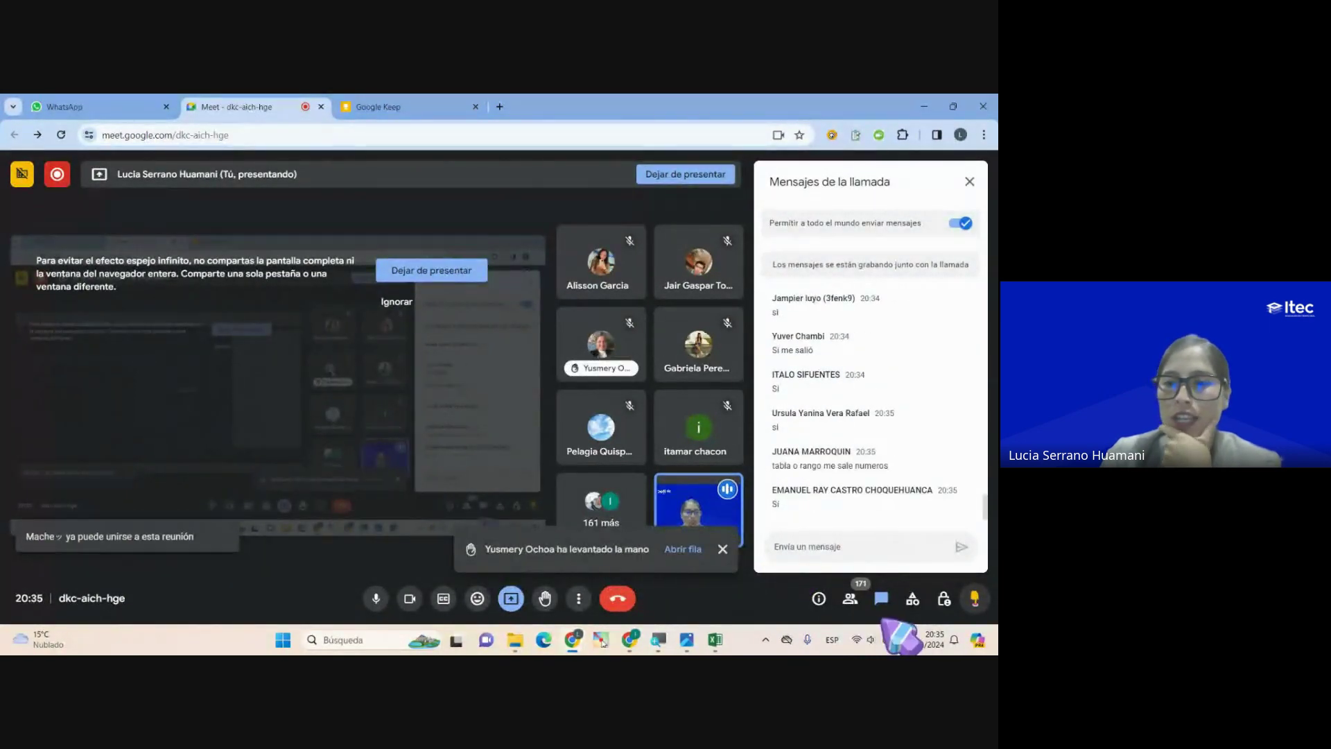
# Step: Review the call's host controls and the computer's quick sound settings, and bring back the chat messages
pyautogui.click(944, 598)
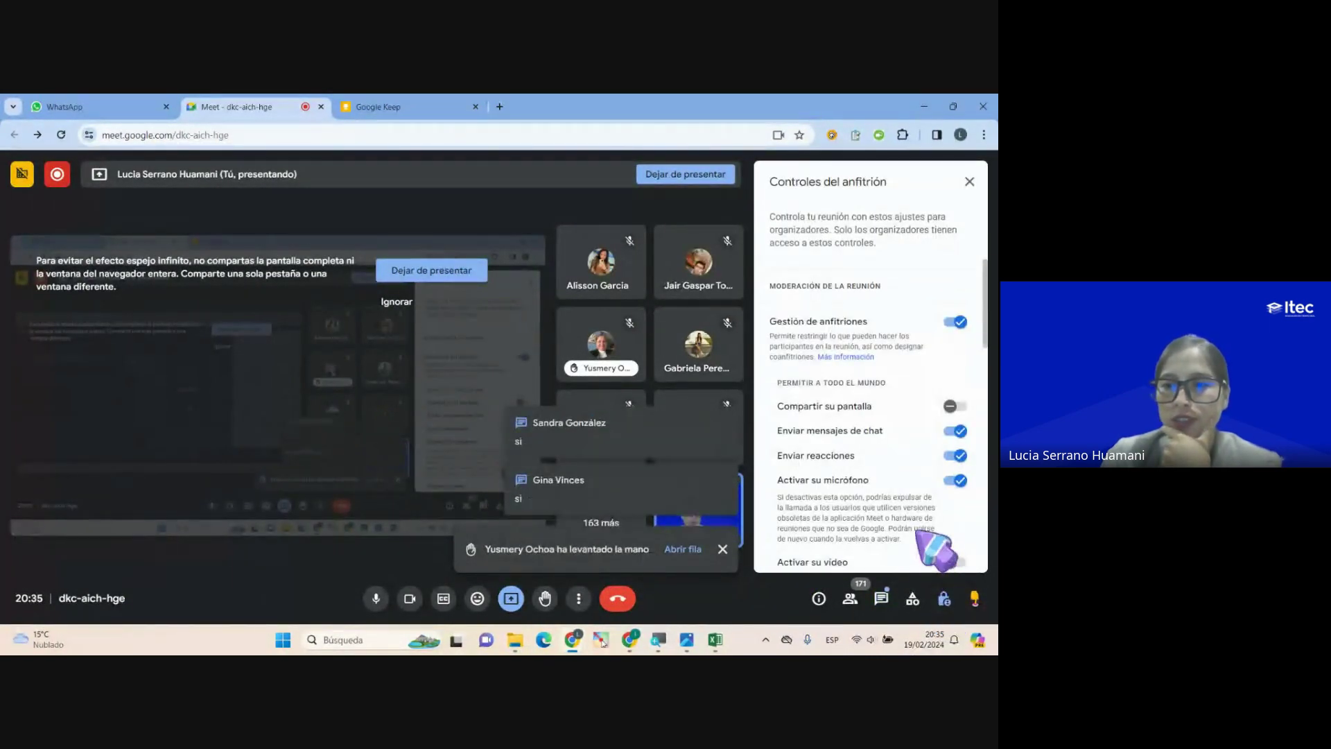
pyautogui.click(943, 598)
pyautogui.click(870, 639)
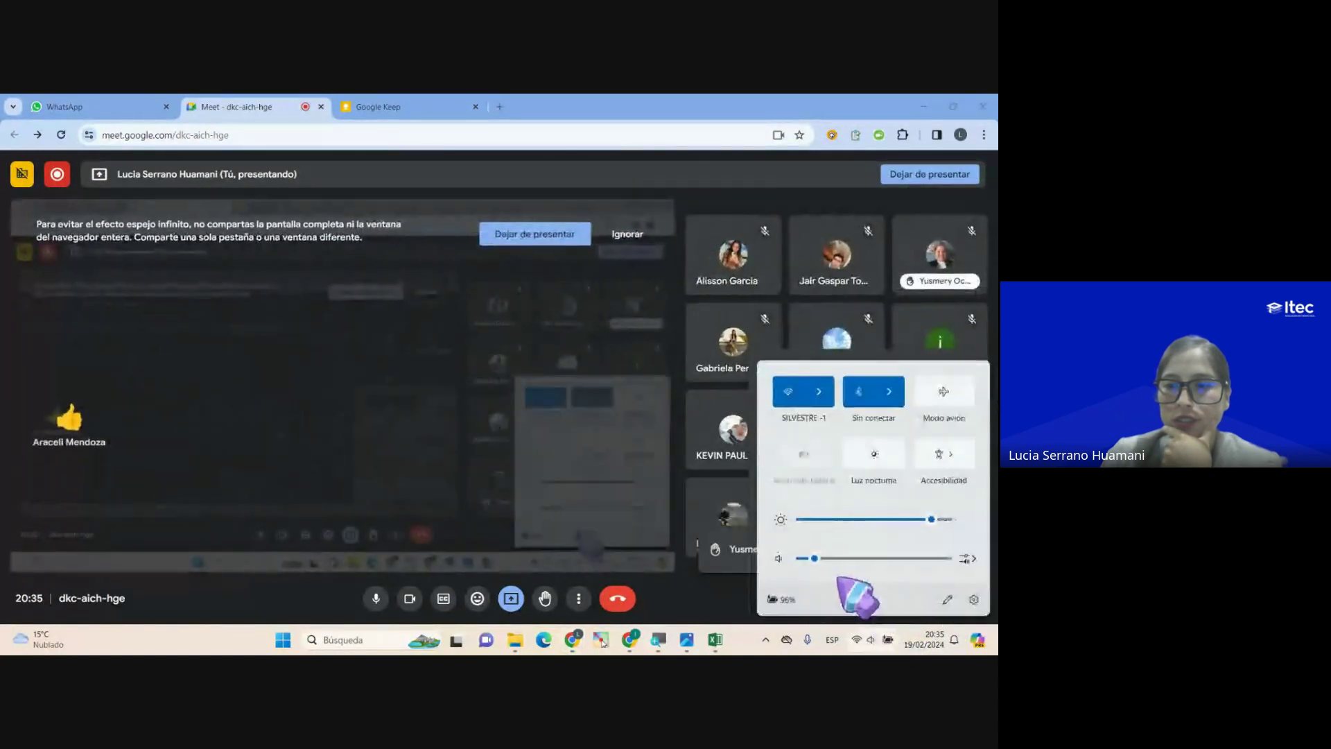
pyautogui.click(733, 595)
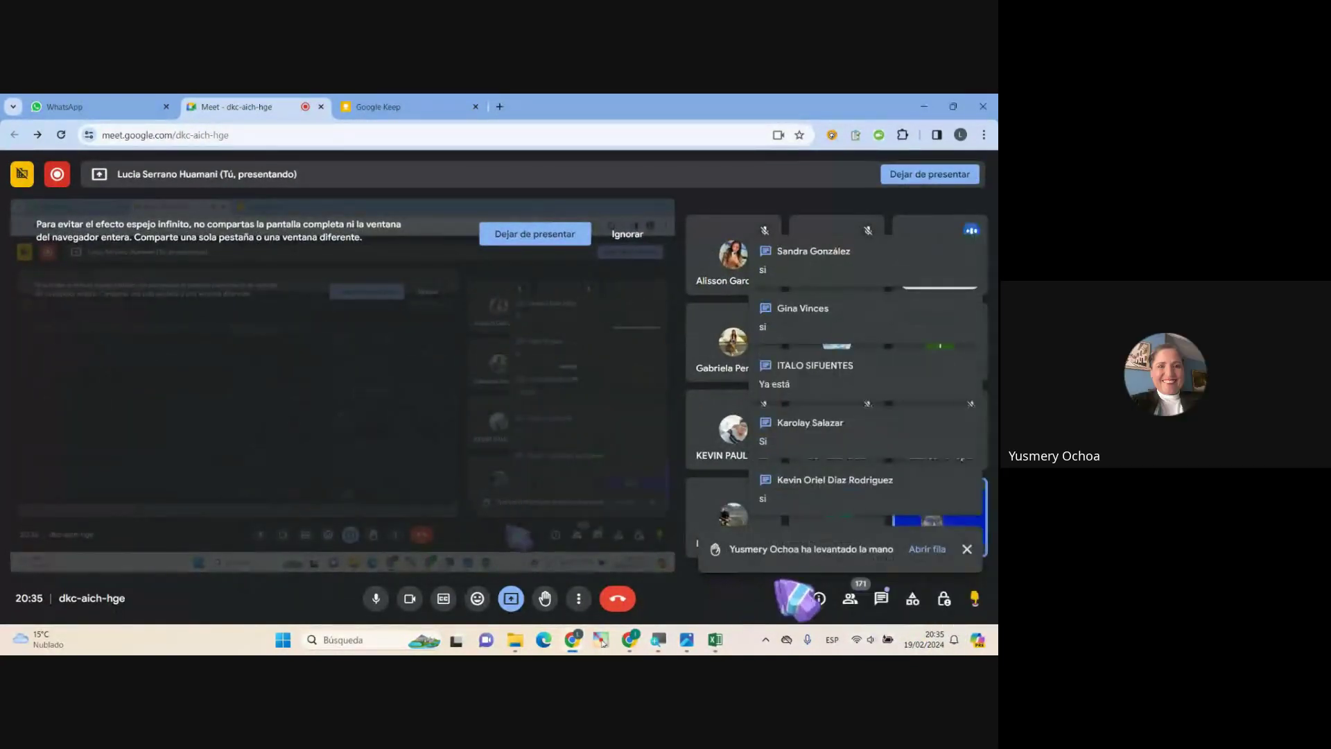
pyautogui.click(943, 598)
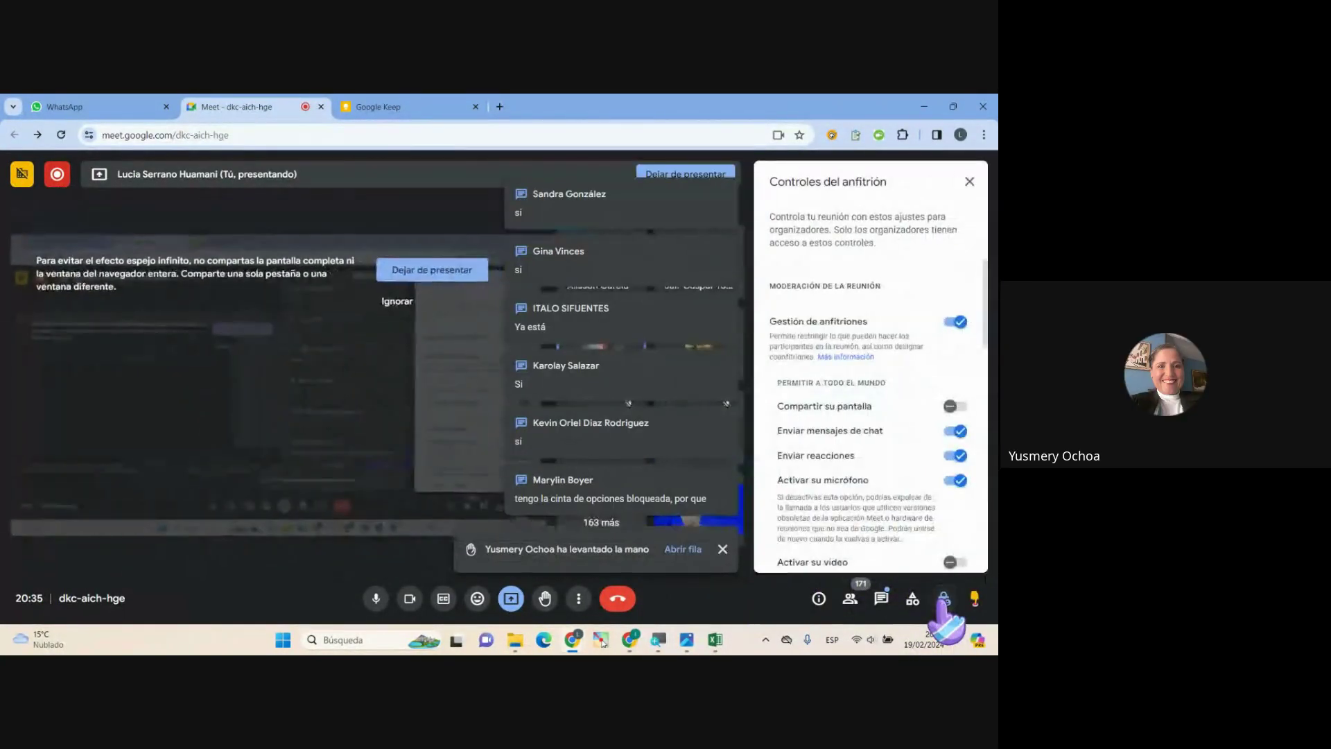
pyautogui.scroll(-3, 905, 500)
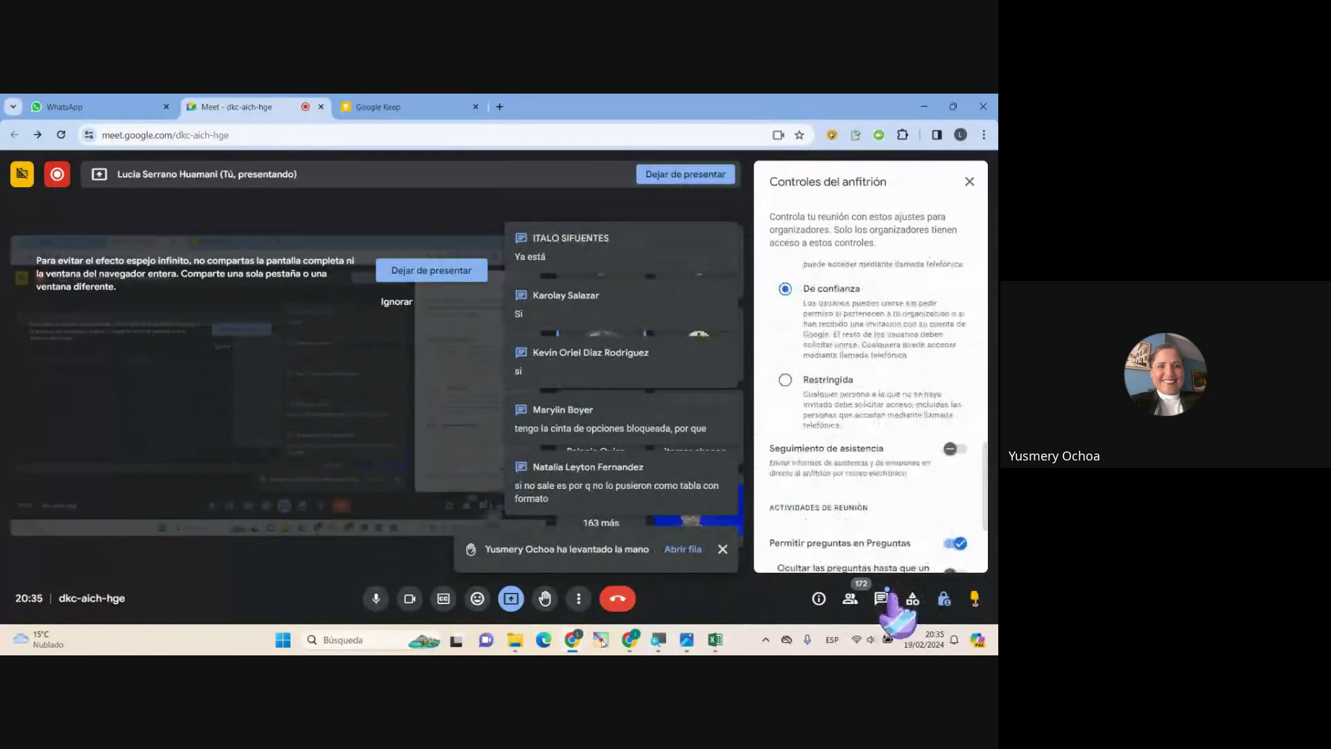
pyautogui.click(881, 598)
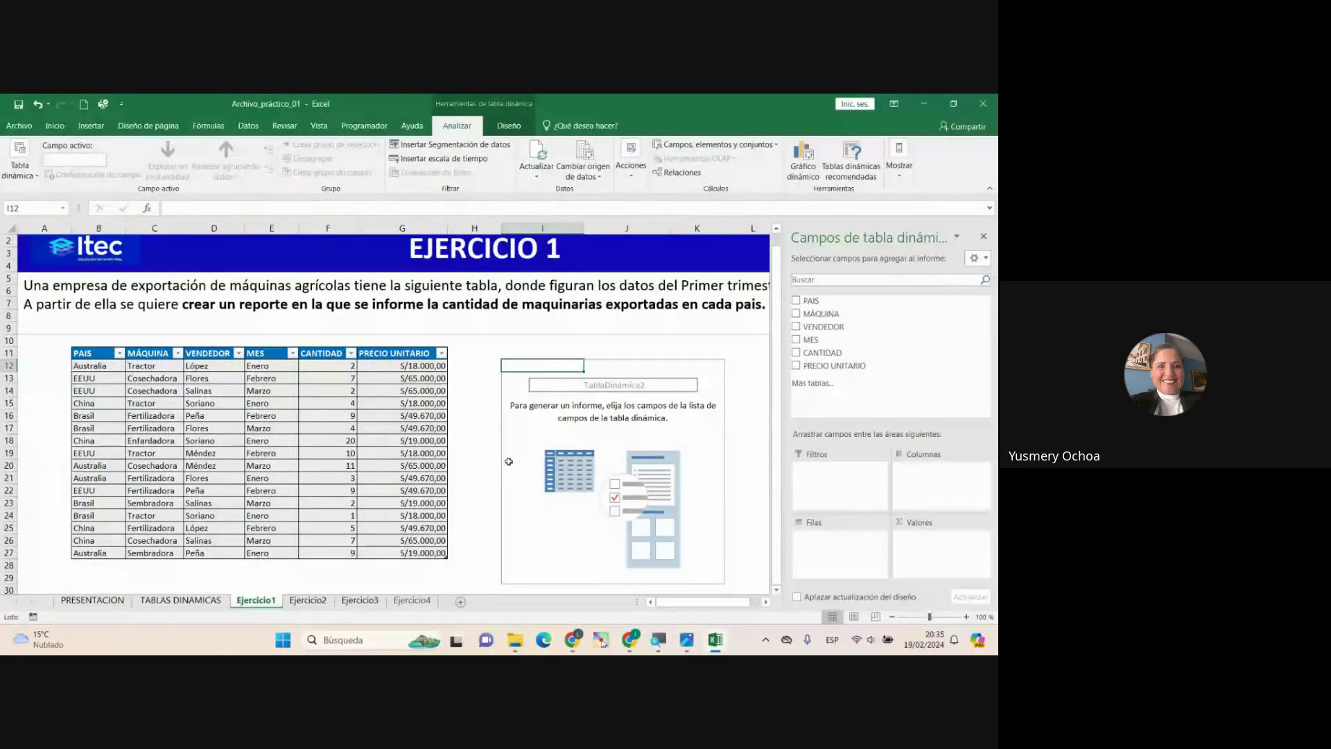
# Step: Examine the export table's data range B11:G27 and the empty pivot table area beside it
pyautogui.click(379, 402)
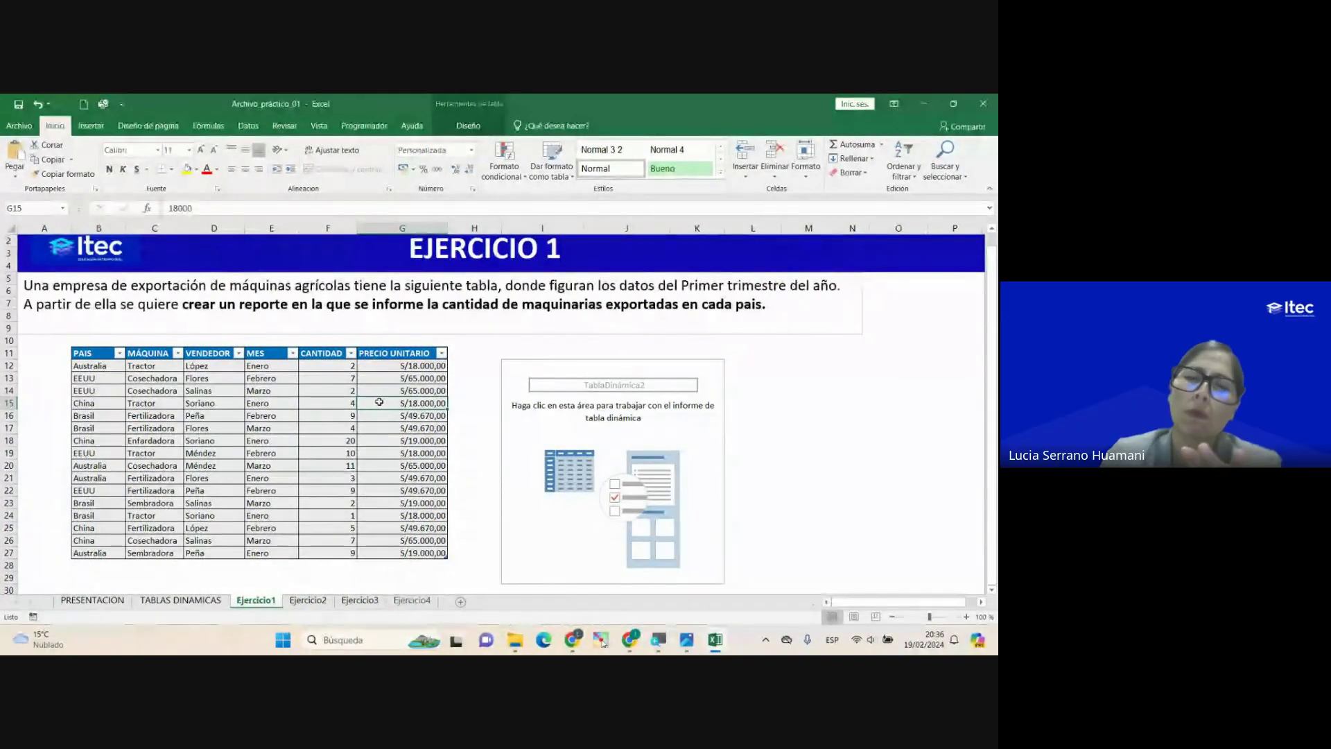
pyautogui.click(520, 363)
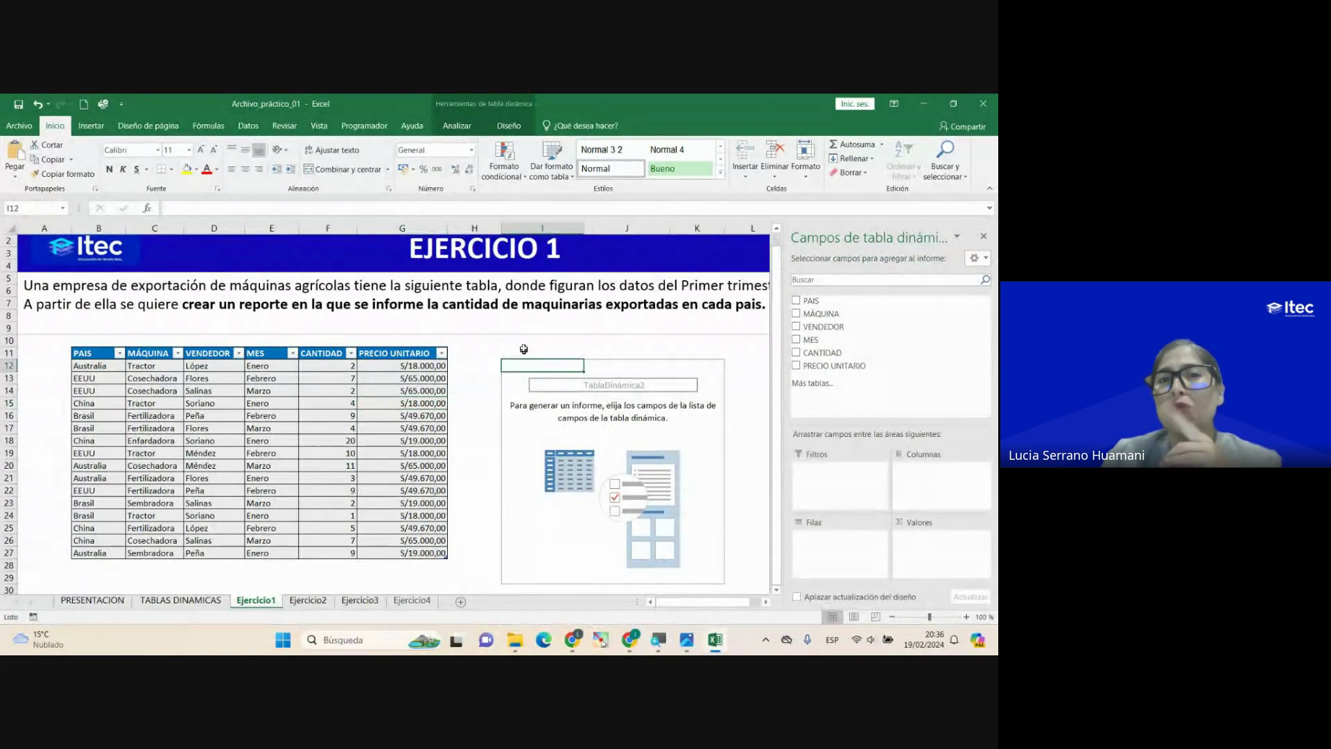
pyautogui.click(301, 416)
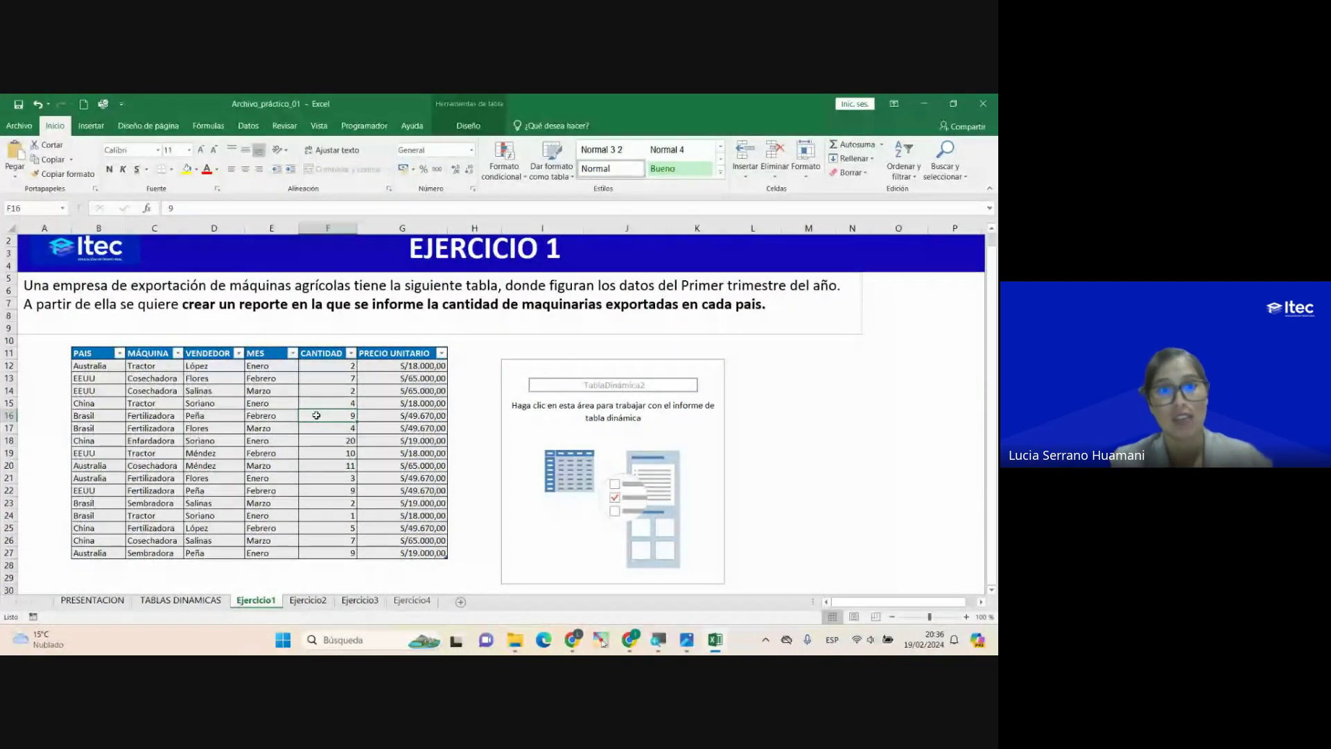
pyautogui.moveTo(97, 365); pyautogui.dragTo(416, 553)
pyautogui.click(387, 515)
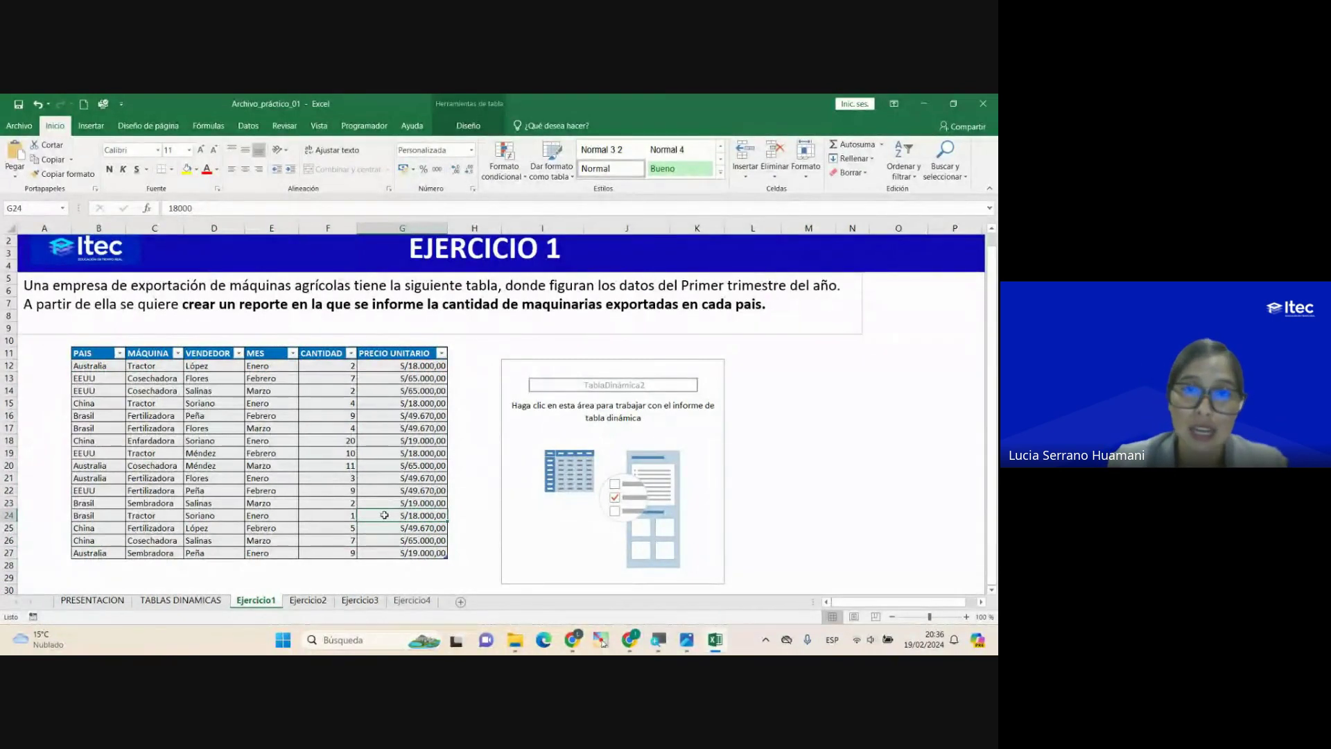
pyautogui.click(208, 403)
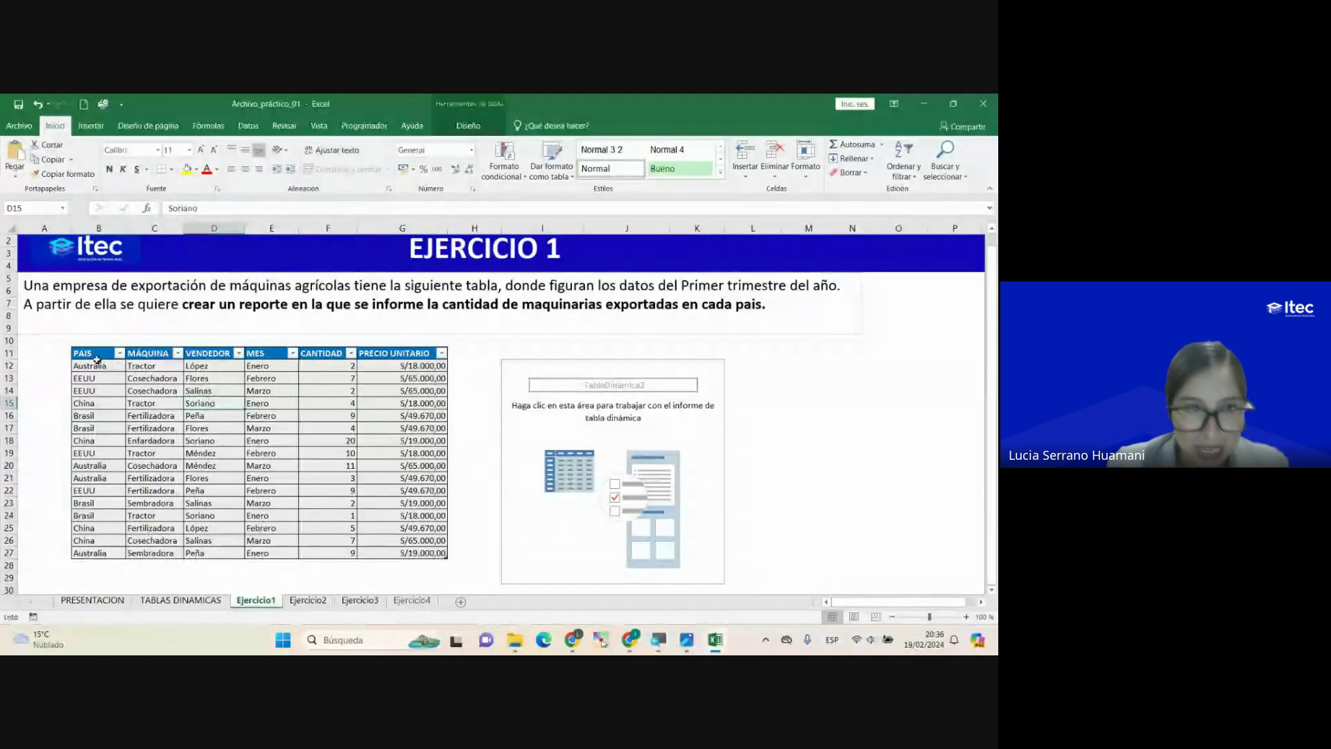
pyautogui.moveTo(97, 359); pyautogui.dragTo(395, 554)
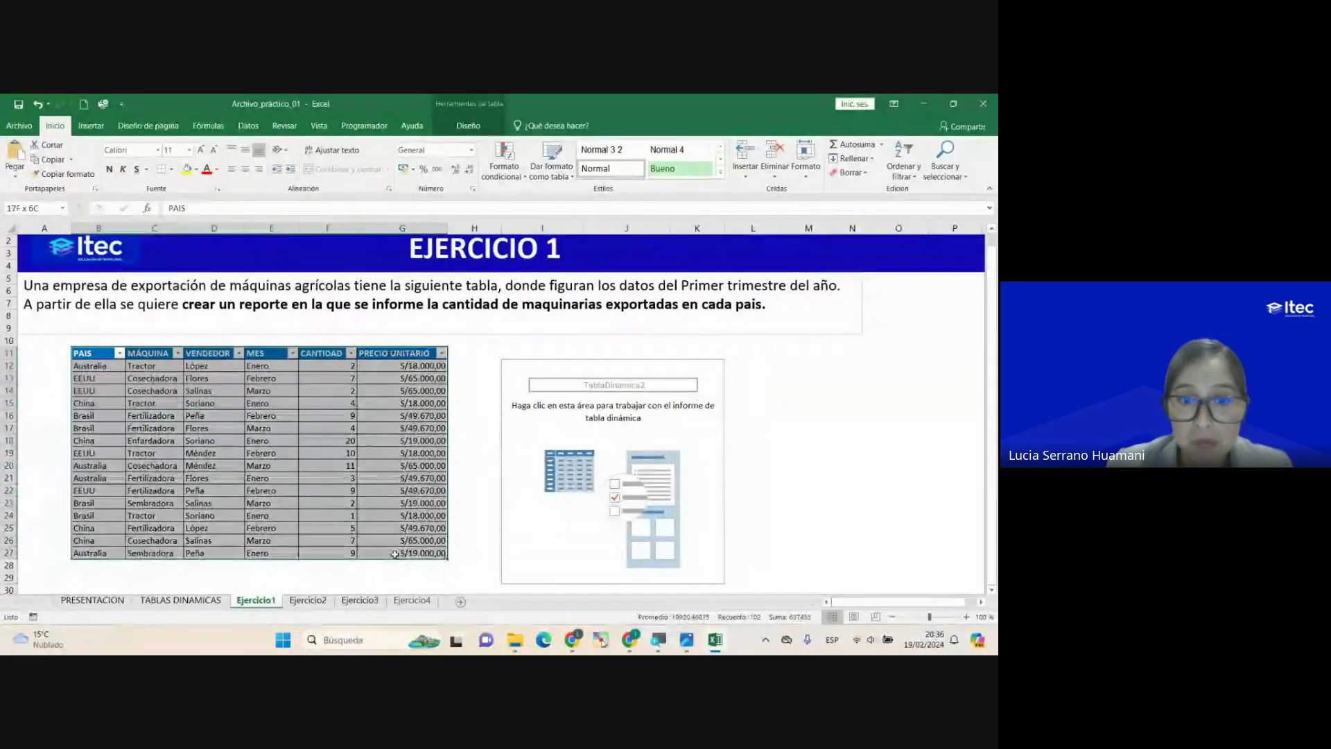
pyautogui.click(239, 428)
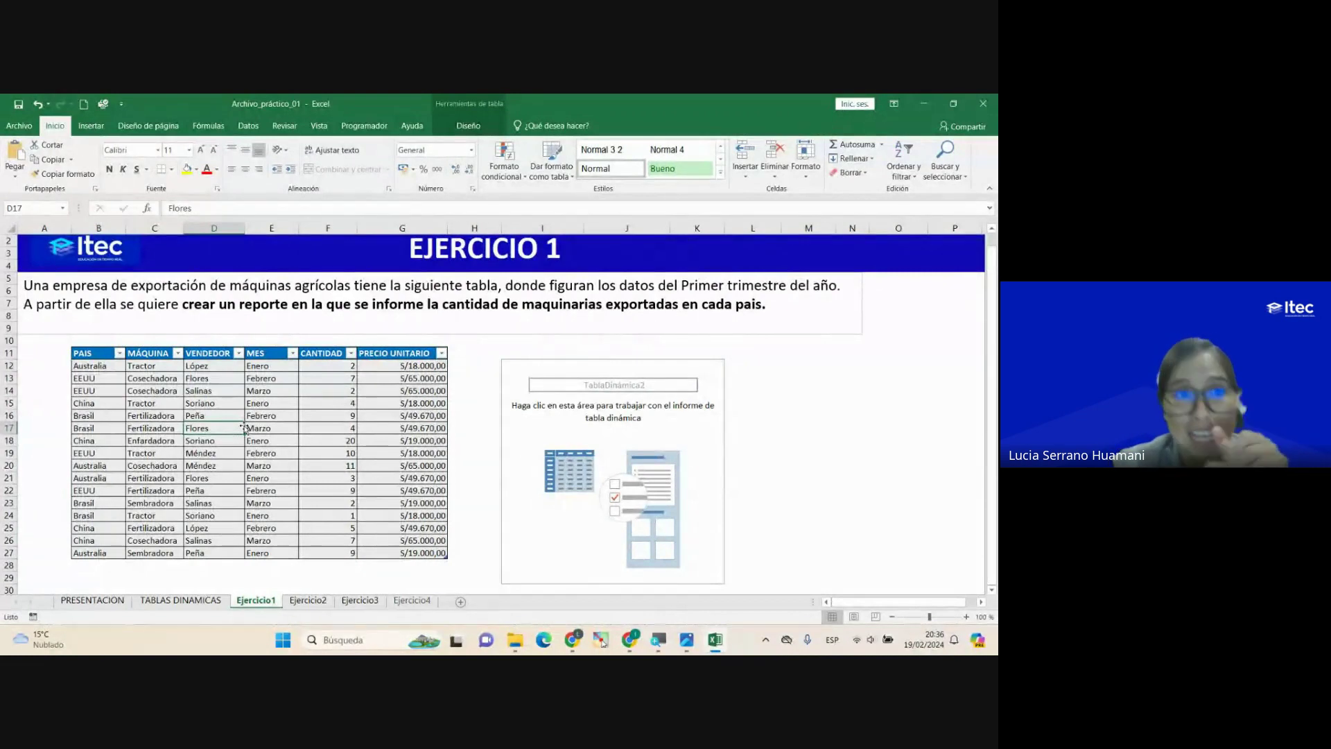
pyautogui.click(547, 369)
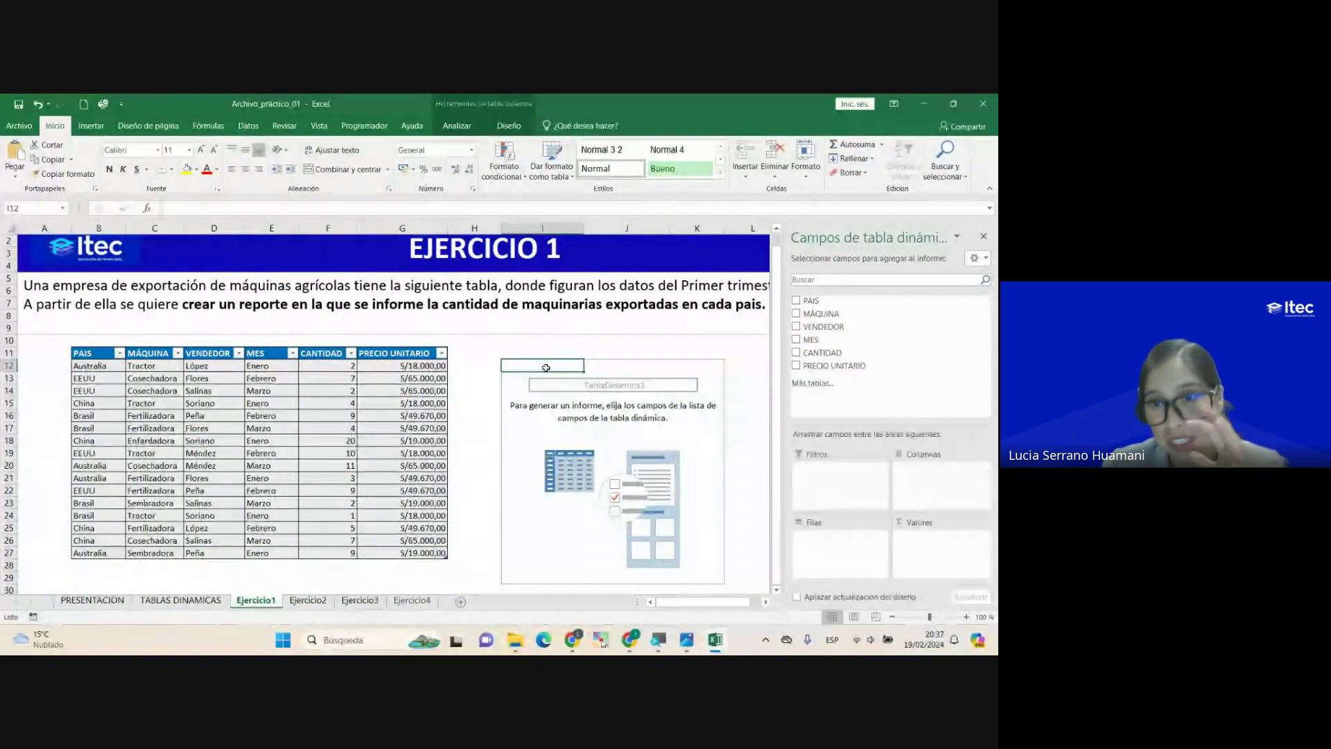
pyautogui.click(185, 436)
pyautogui.moveTo(87, 366); pyautogui.dragTo(416, 551)
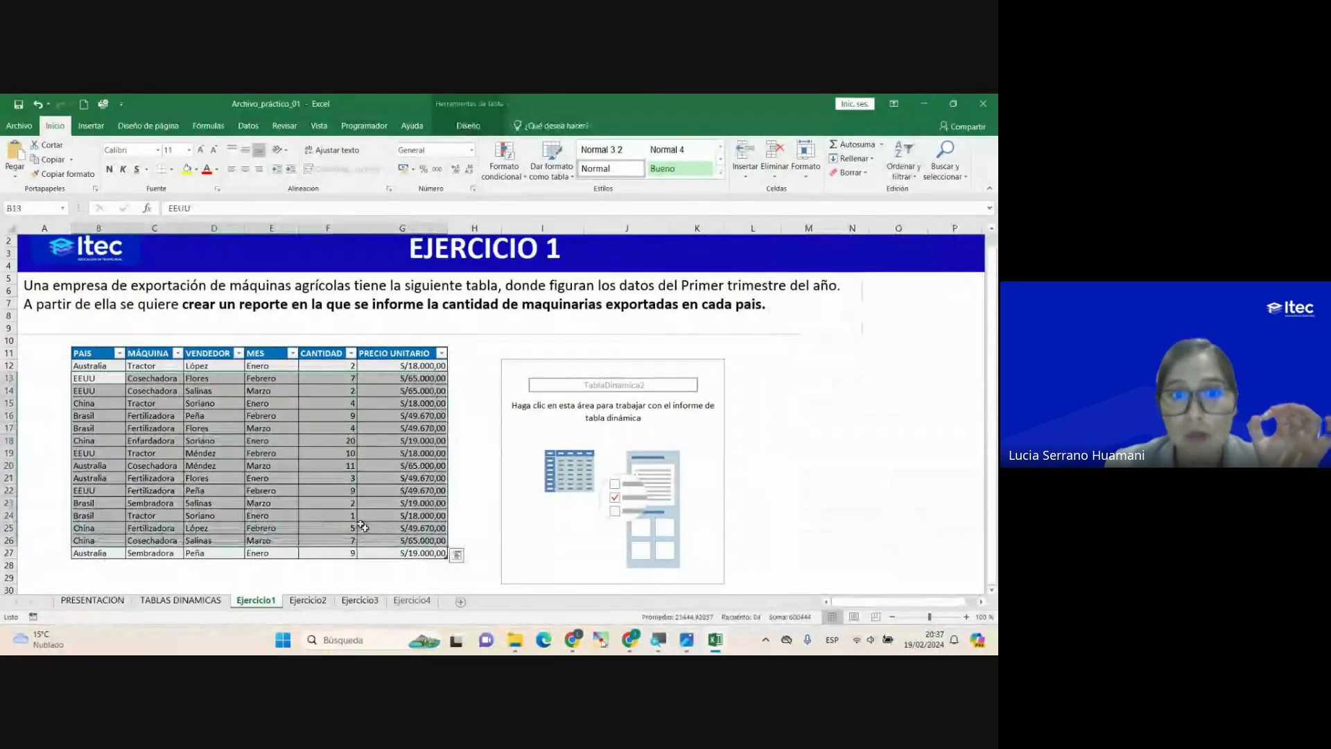
pyautogui.click(270, 453)
pyautogui.click(262, 418)
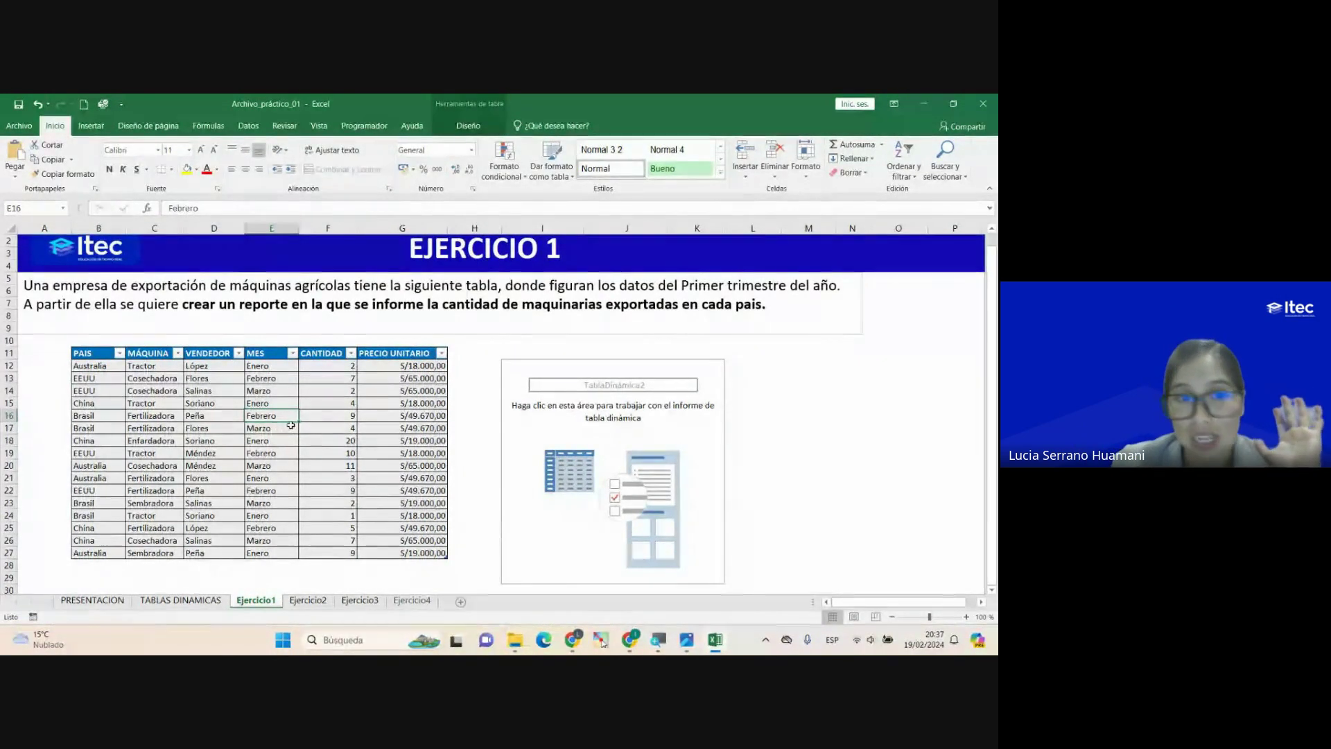
pyautogui.click(232, 391)
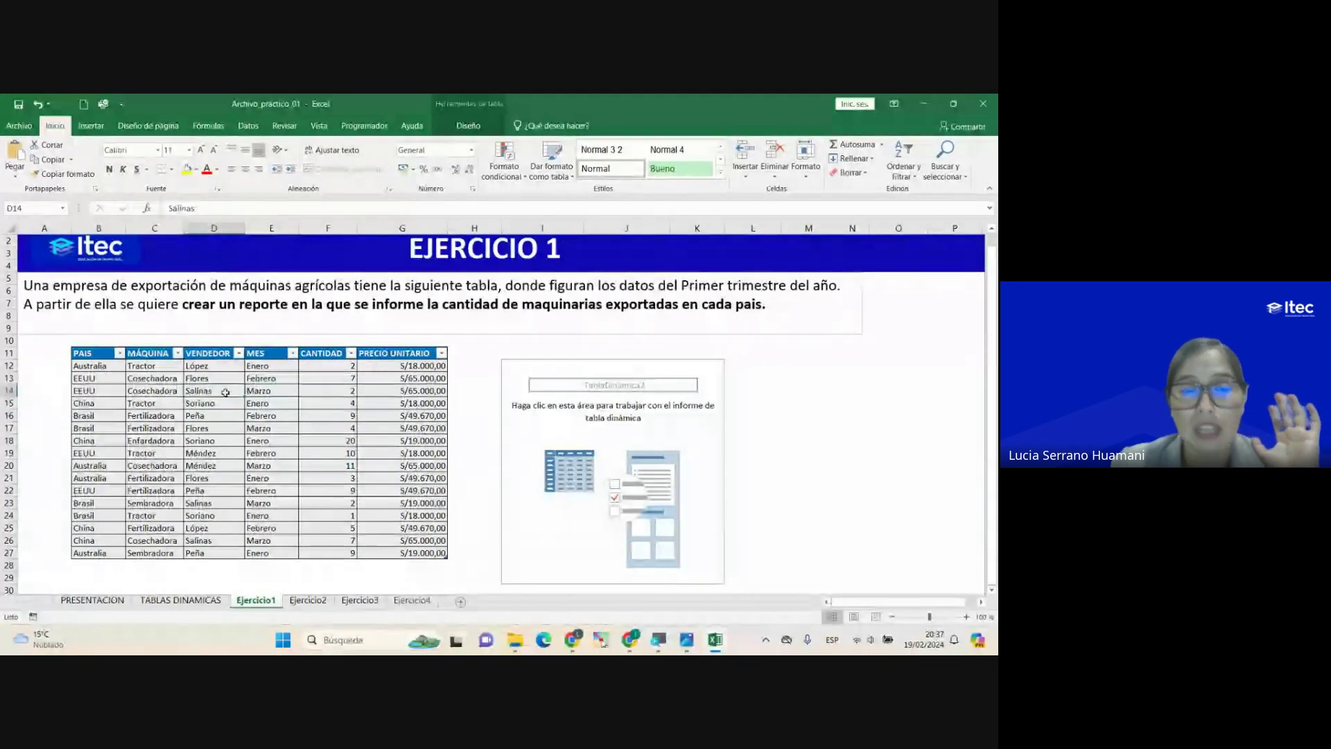
# Step: Review the options for inserting tables while cells of the export table are selected
pyautogui.click(91, 126)
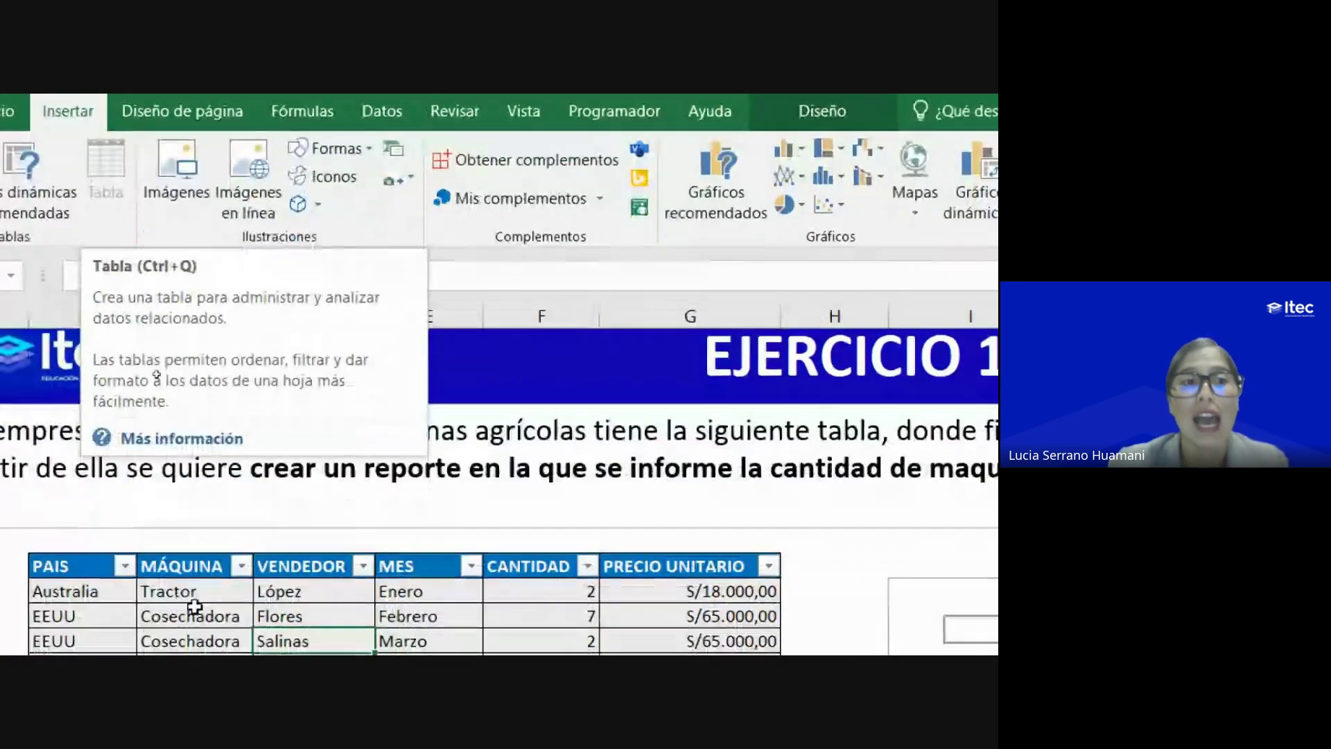
pyautogui.scroll(-3, 220, 634)
pyautogui.click(384, 601)
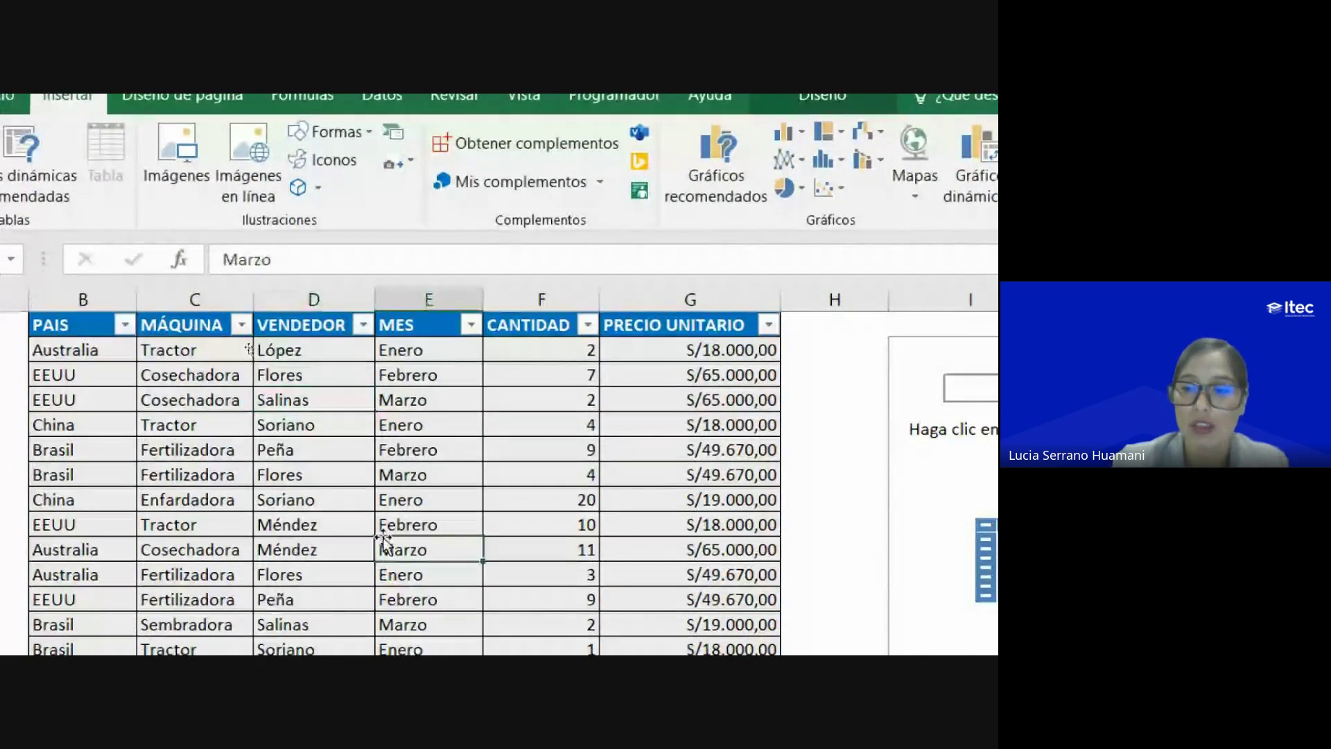
pyautogui.scroll(1, 236, 338)
pyautogui.click(235, 338)
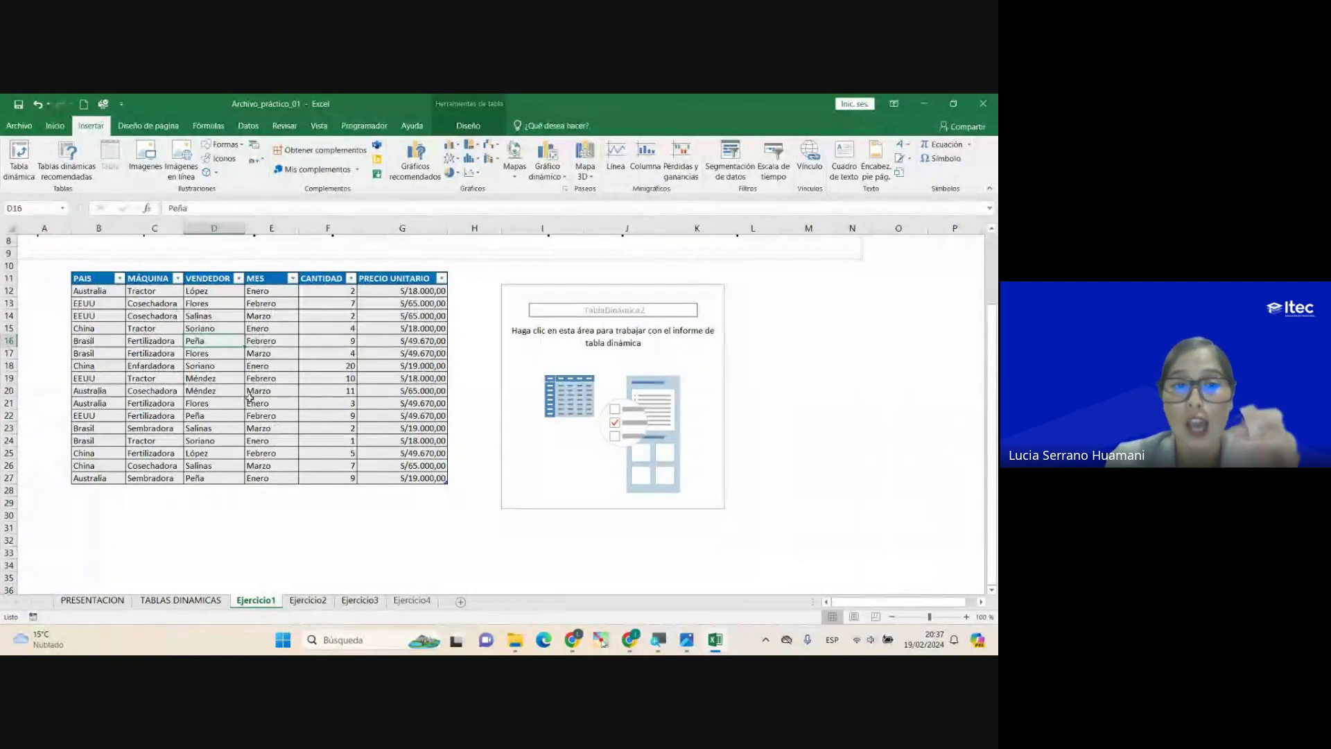
pyautogui.click(236, 376)
pyautogui.click(215, 338)
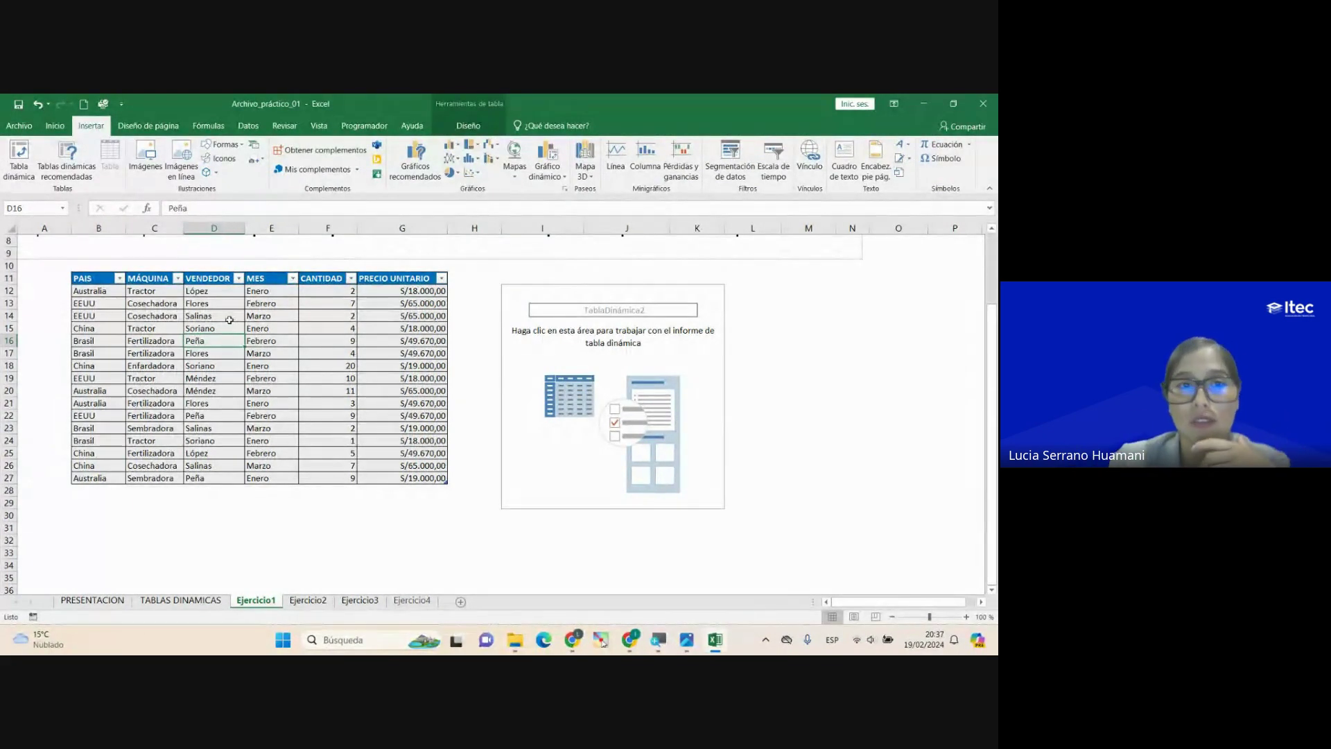
# Step: Convert the agricultural machinery export table on Ejercicio1 into a normal range
pyautogui.click(230, 319)
pyautogui.click(468, 125)
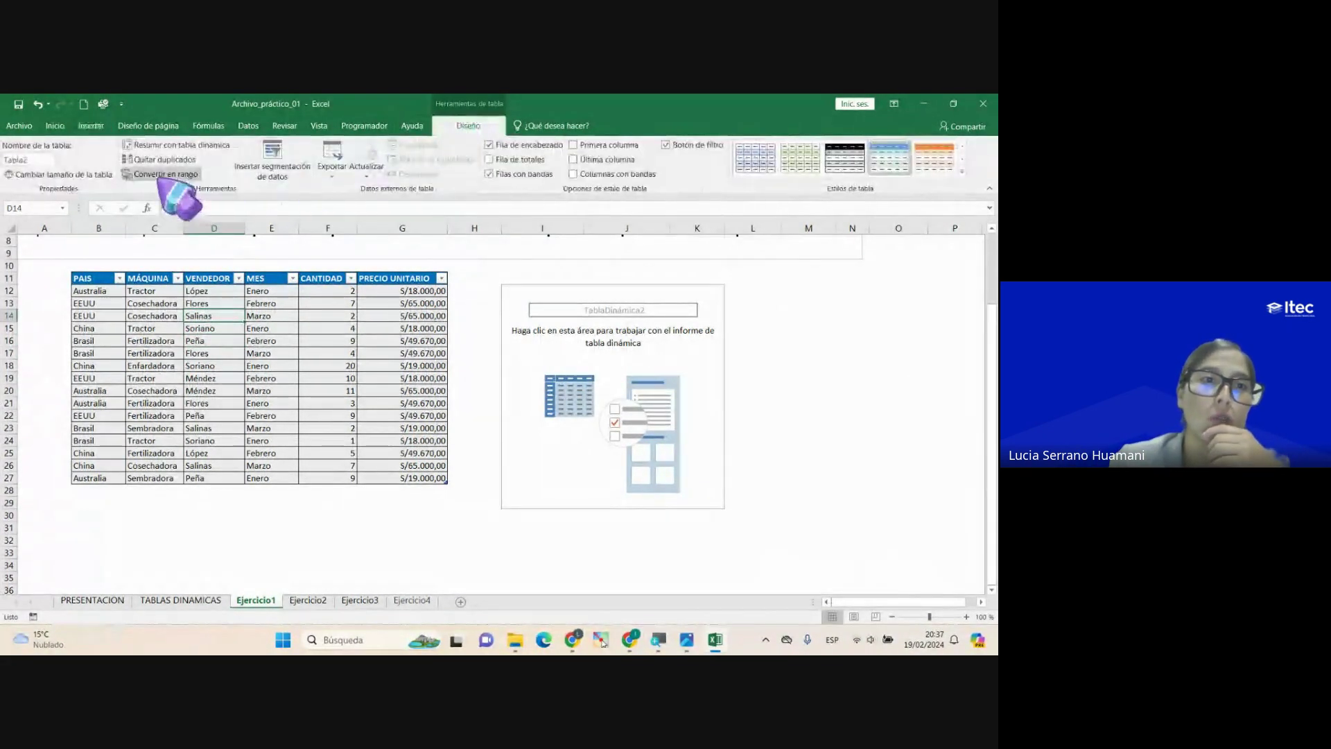
pyautogui.click(164, 174)
pyautogui.click(499, 407)
pyautogui.click(212, 378)
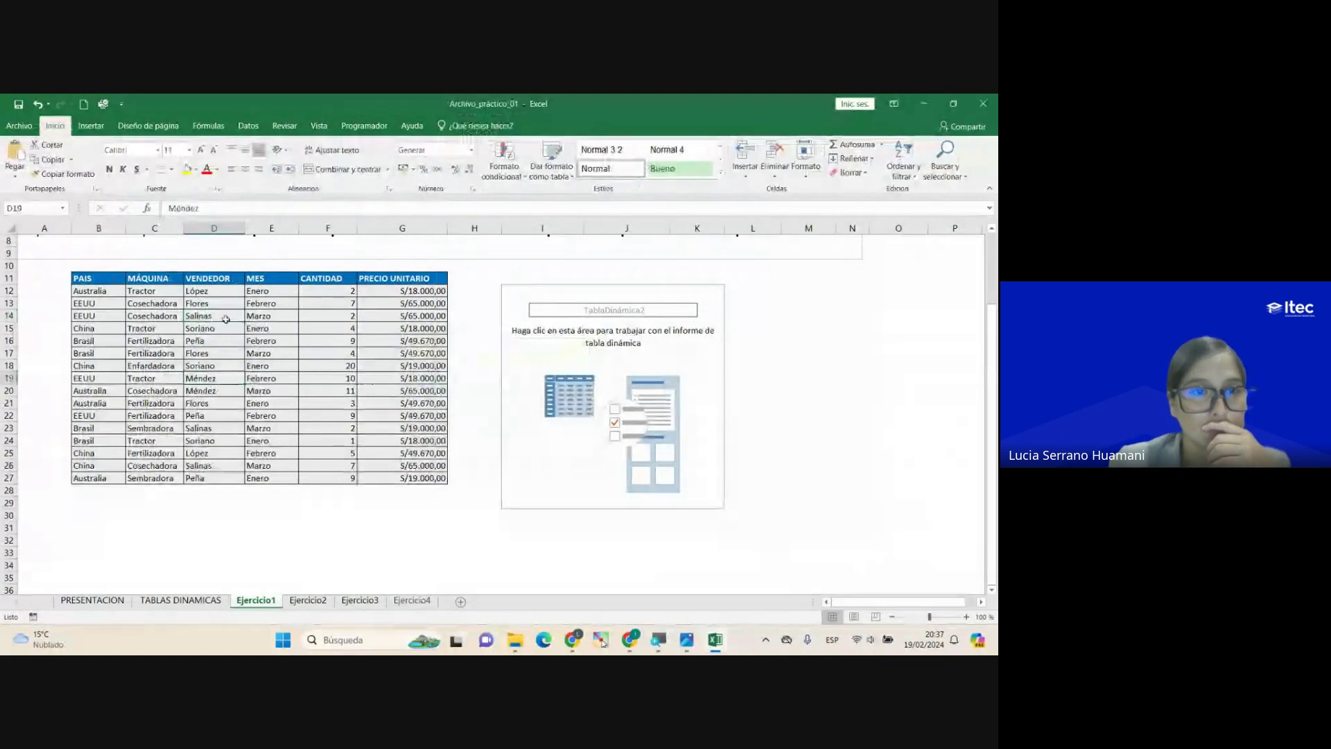
pyautogui.scroll(1, 246, 330)
pyautogui.click(270, 340)
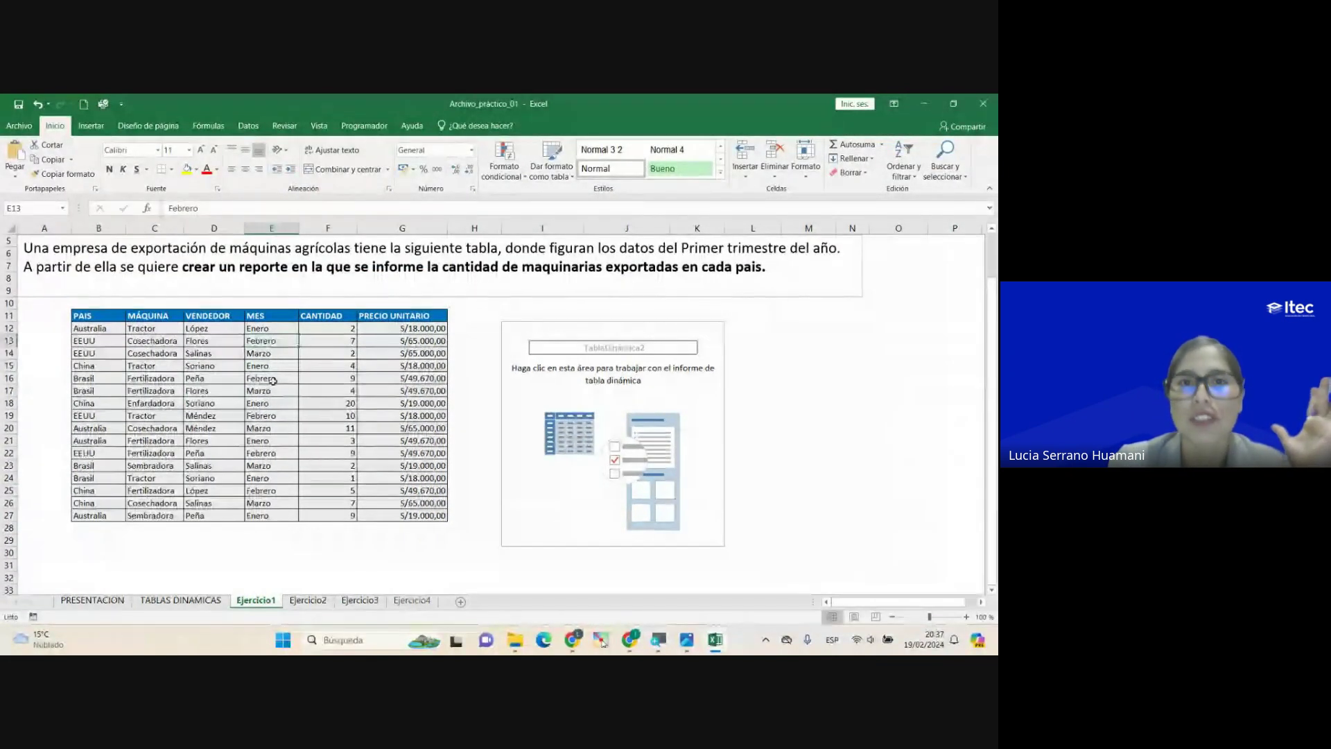
pyautogui.click(253, 379)
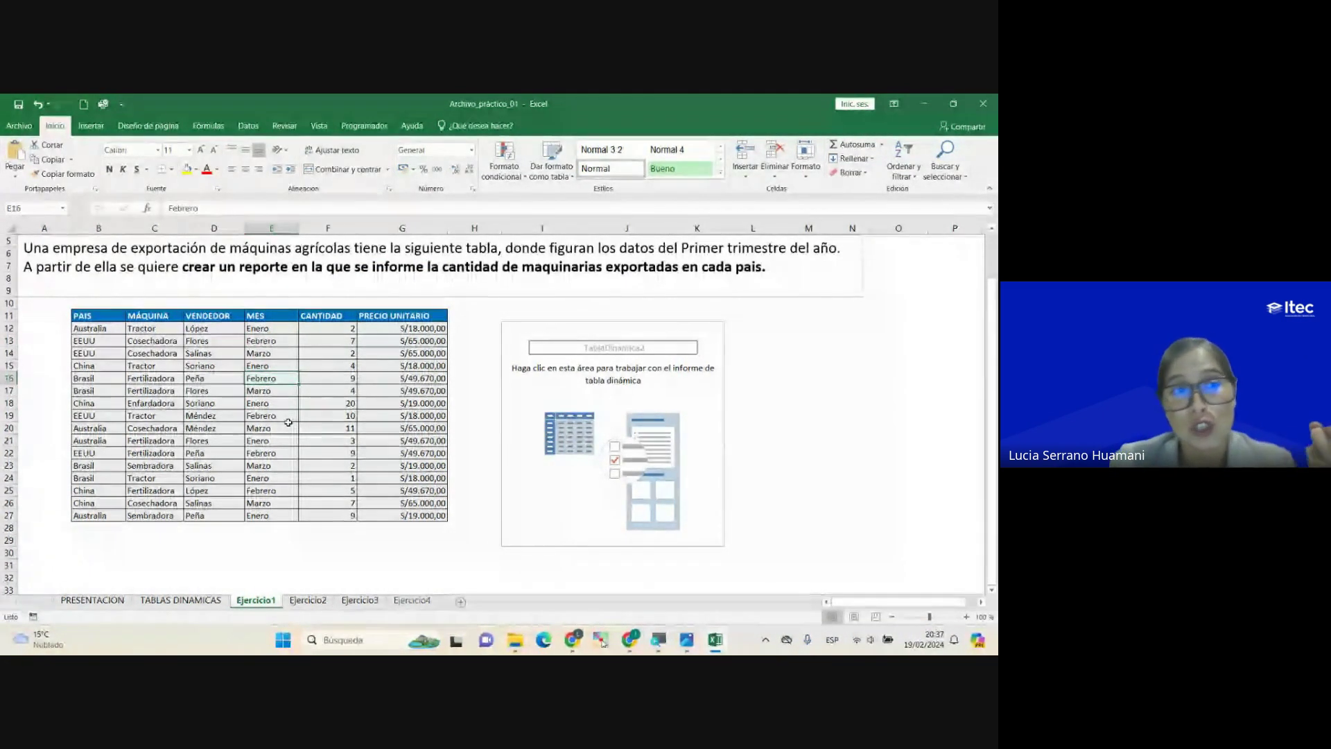
# Step: Create a table with headers from the export data in range B11:G27
pyautogui.click(91, 126)
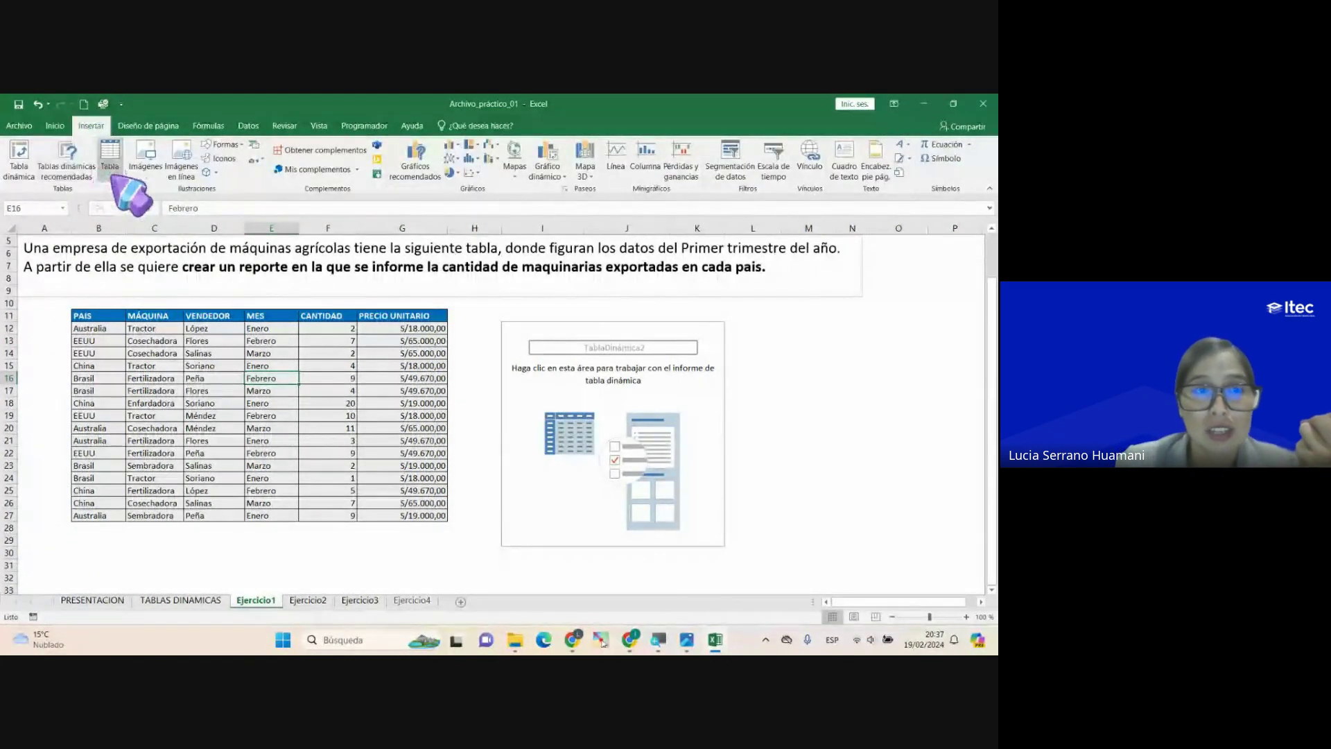
pyautogui.click(110, 152)
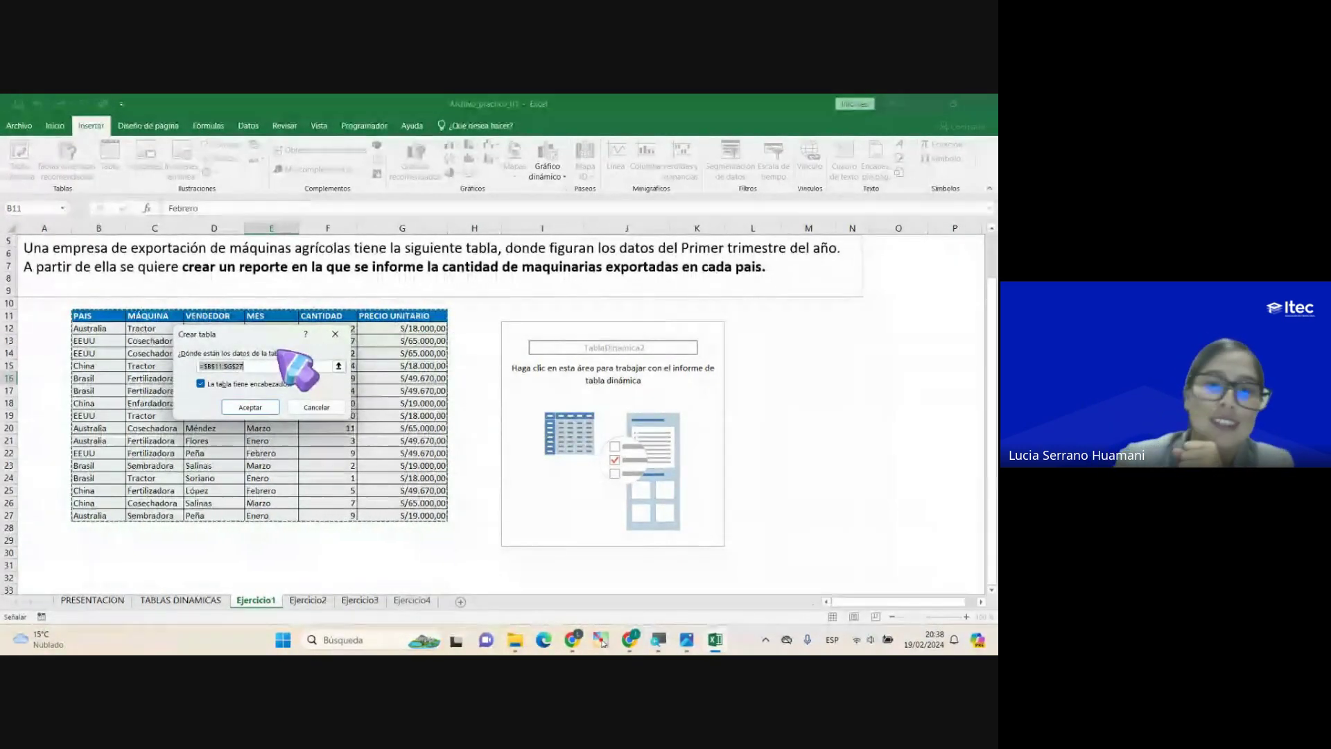
pyautogui.press('Escape')
pyautogui.click(220, 360)
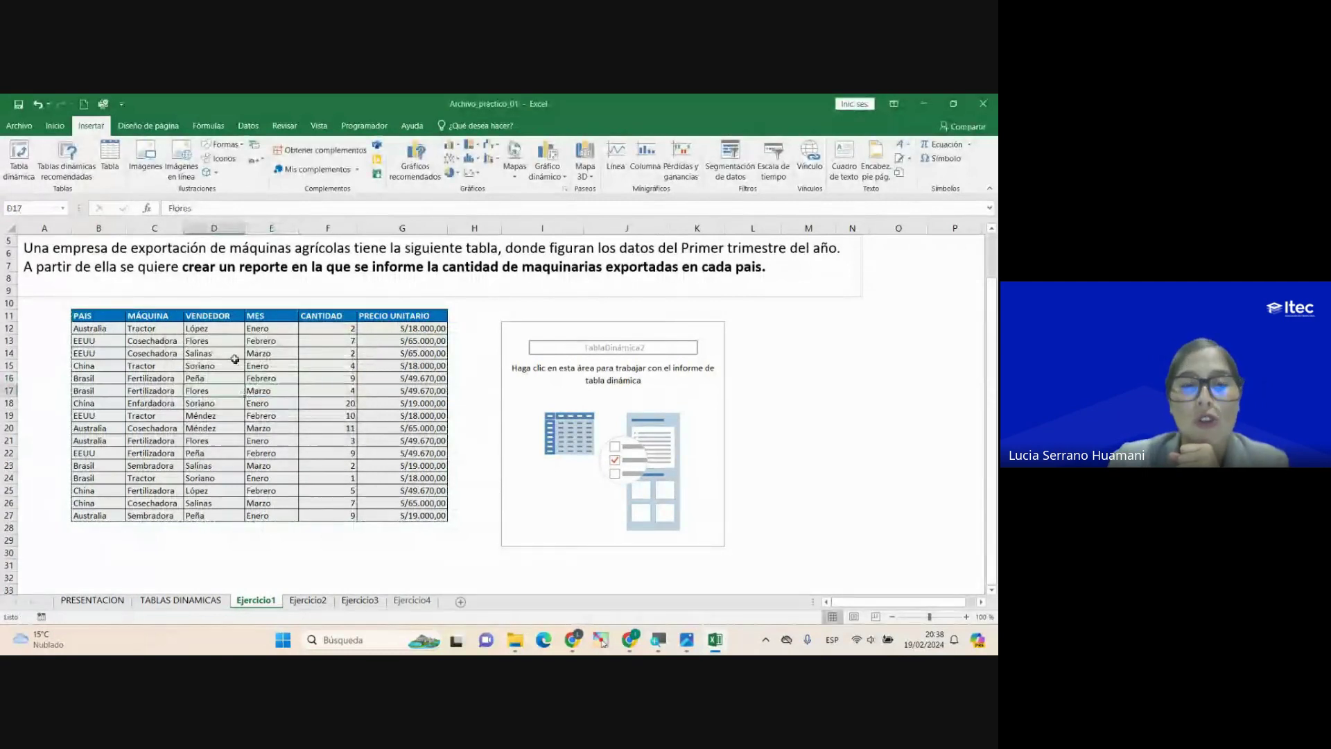
pyautogui.click(110, 154)
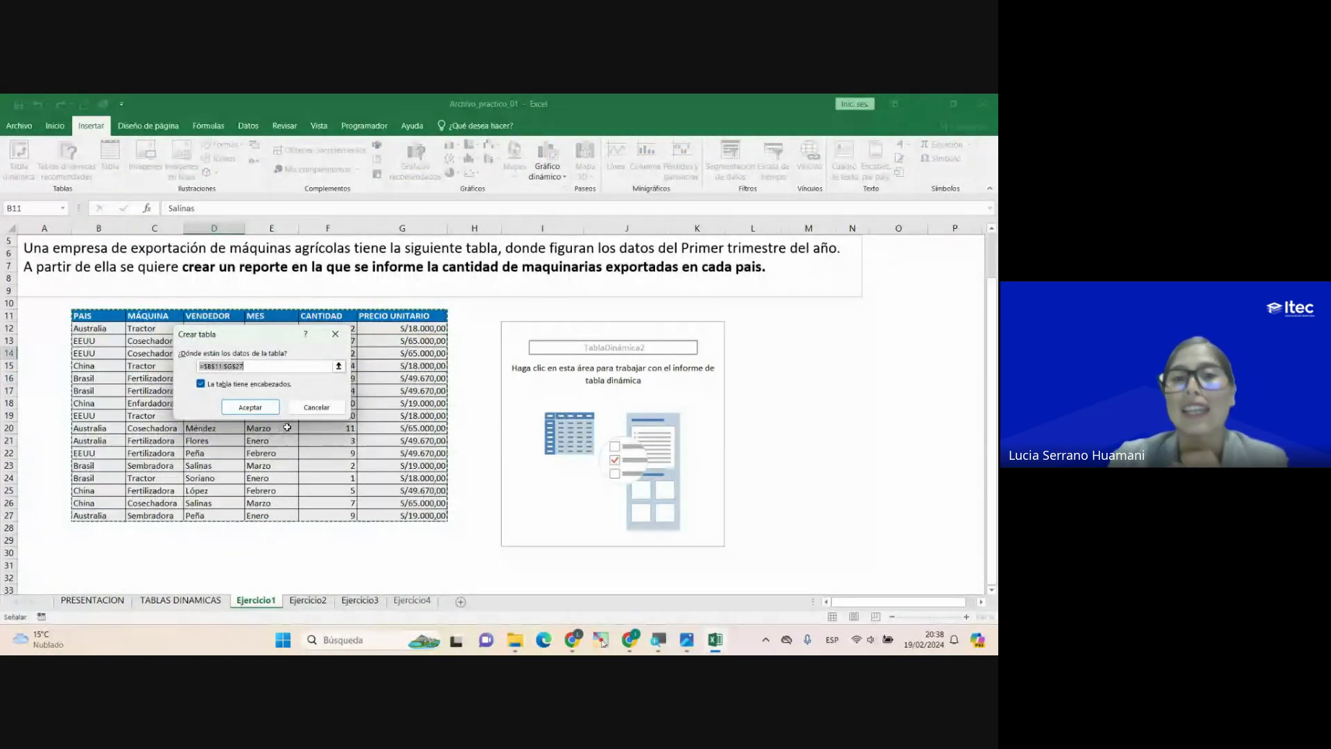
pyautogui.click(258, 410)
pyautogui.click(260, 380)
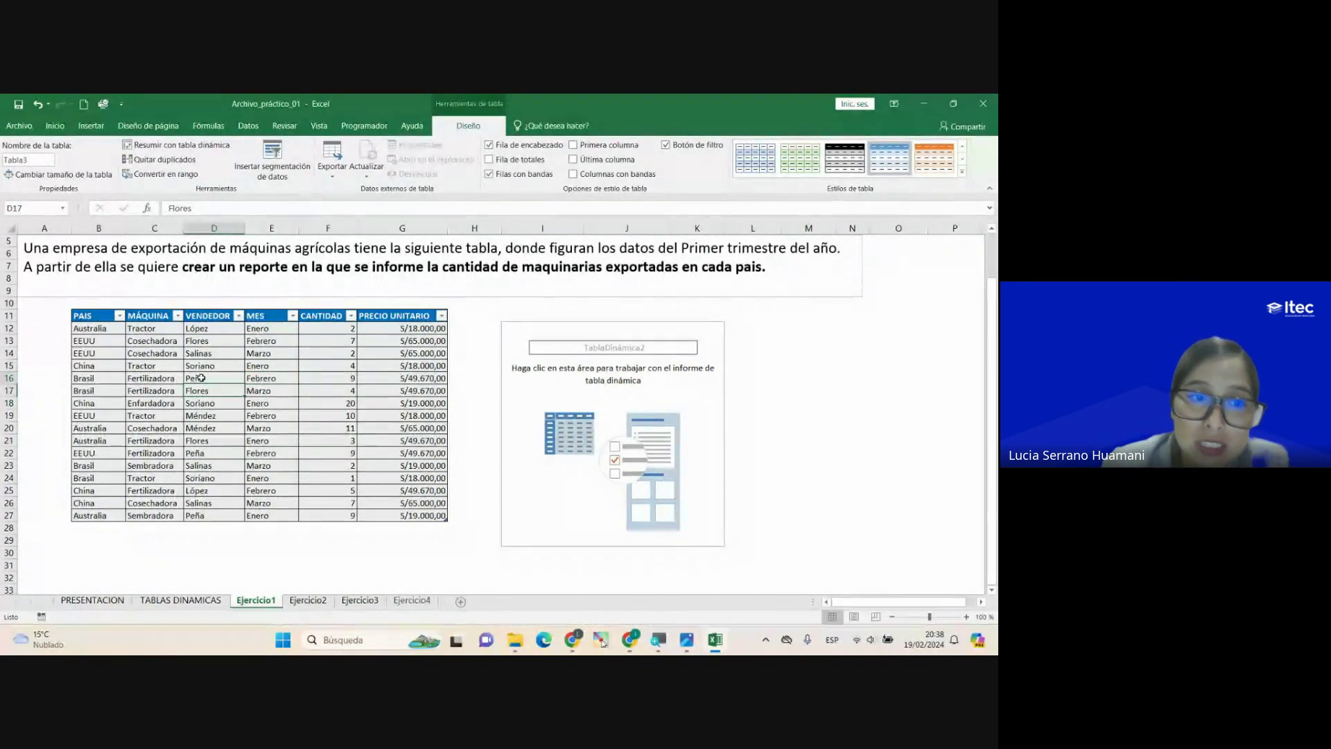
pyautogui.click(206, 354)
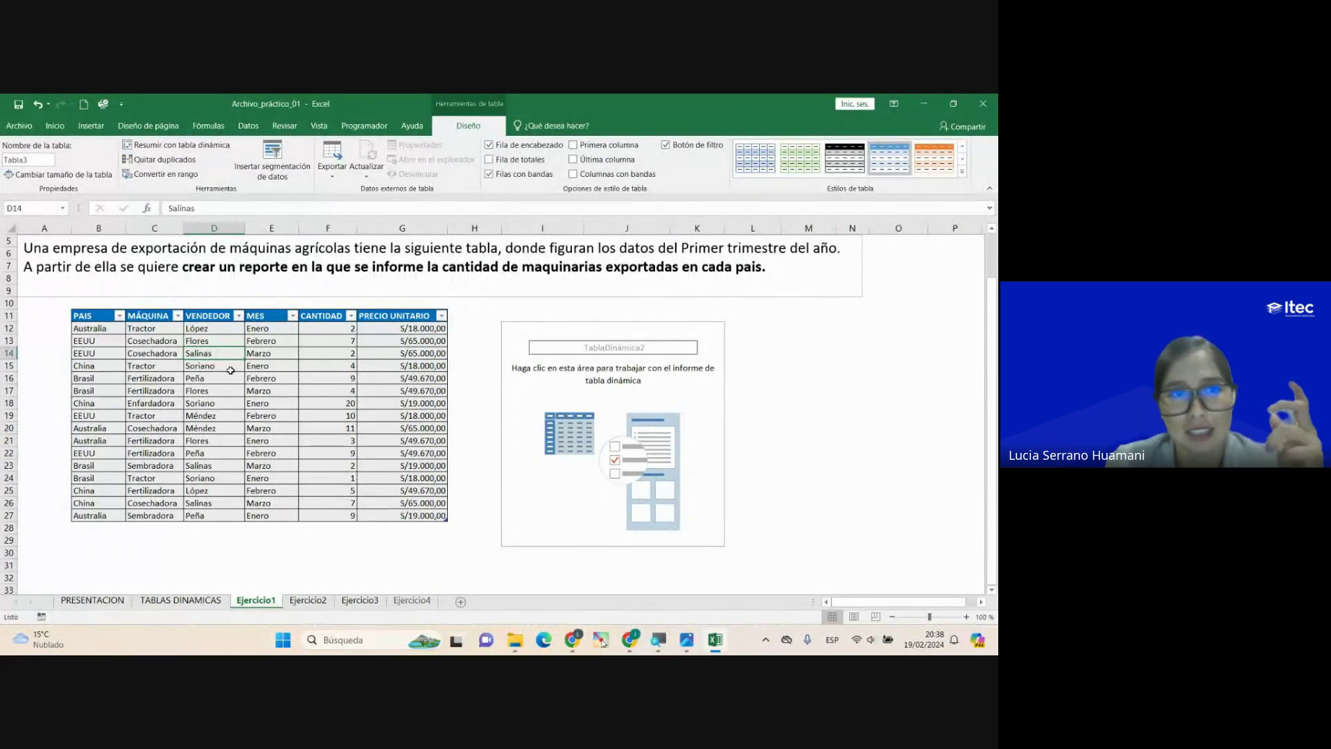
pyautogui.click(212, 365)
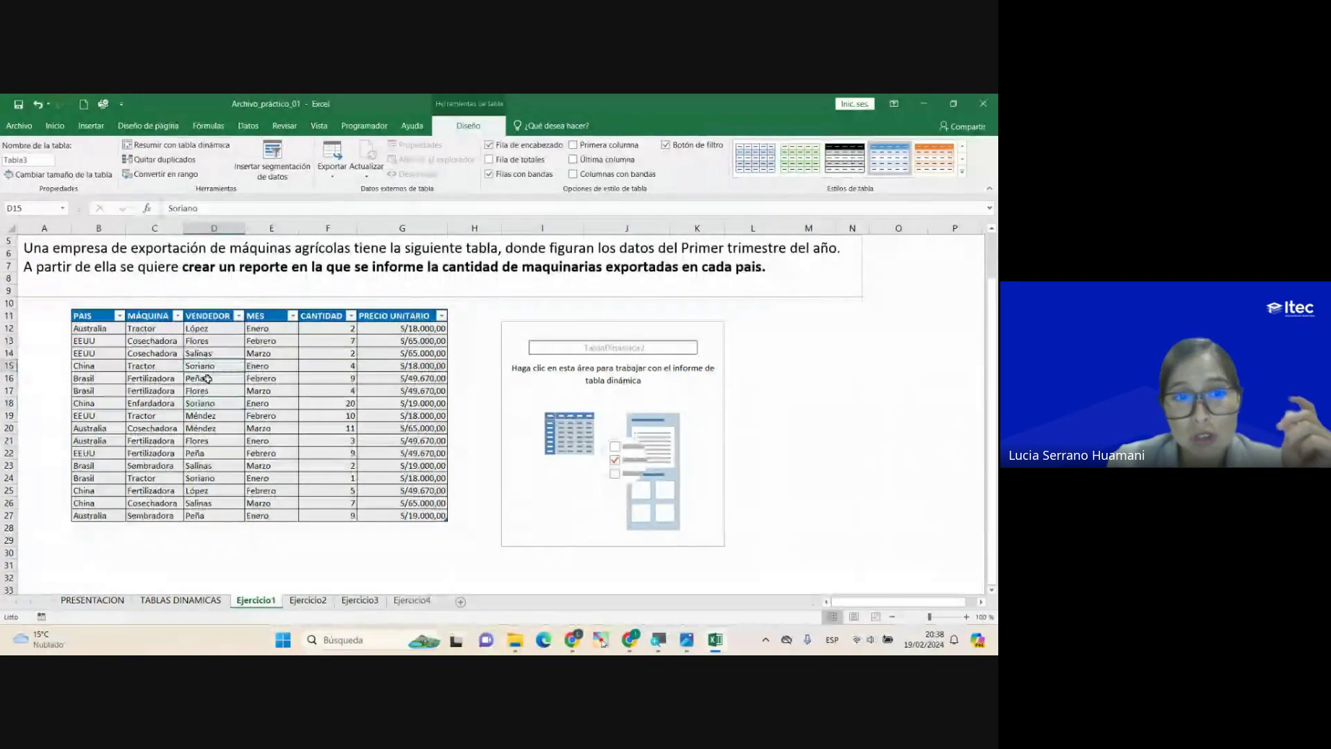
pyautogui.click(265, 376)
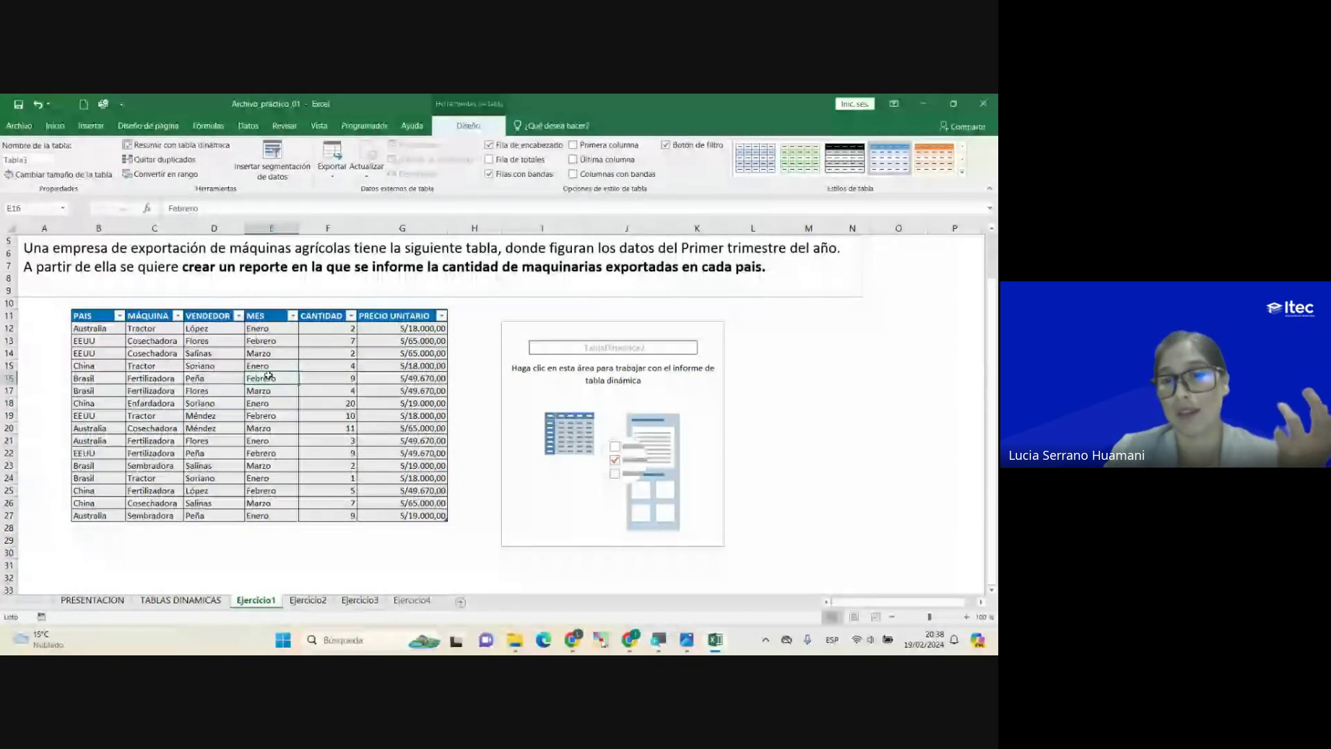
pyautogui.click(208, 378)
pyautogui.click(217, 367)
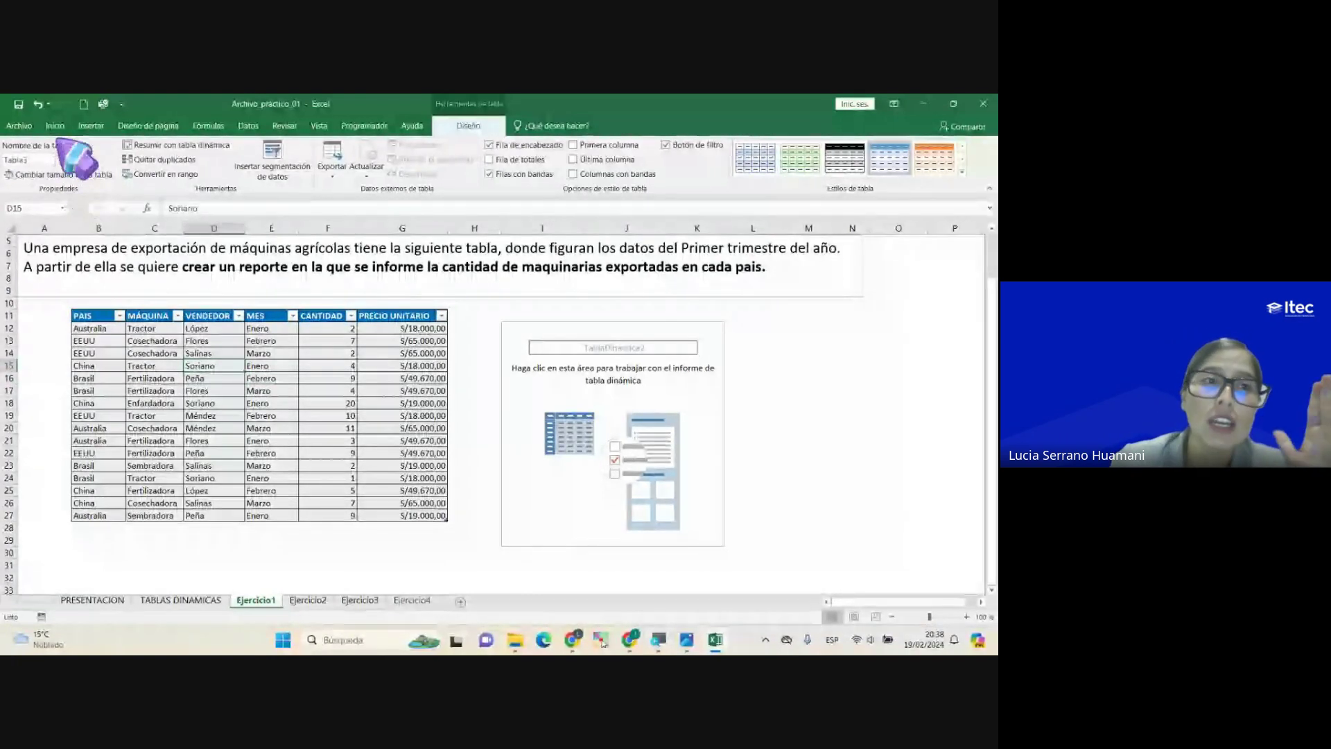
# Step: Inspect the pivot table creation settings with empty cell M16 selected, and close them without creating a report
pyautogui.click(91, 126)
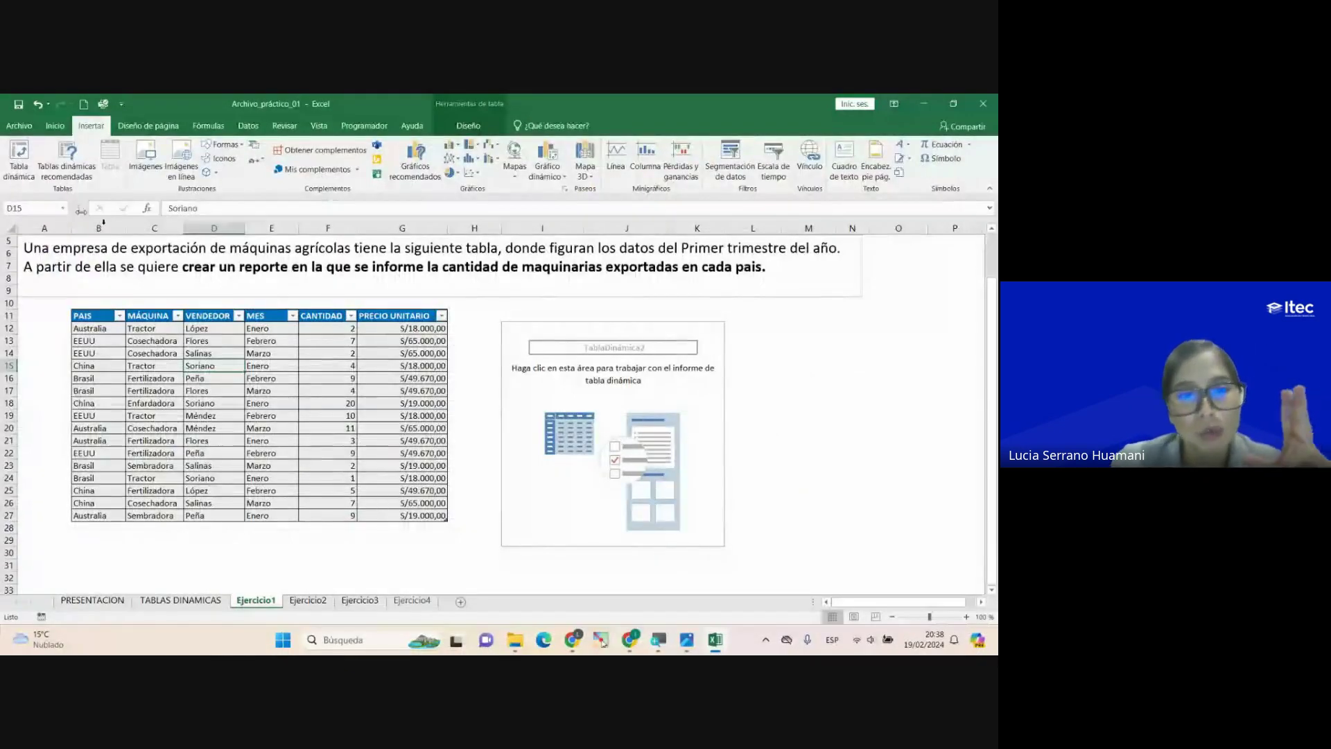
pyautogui.click(229, 355)
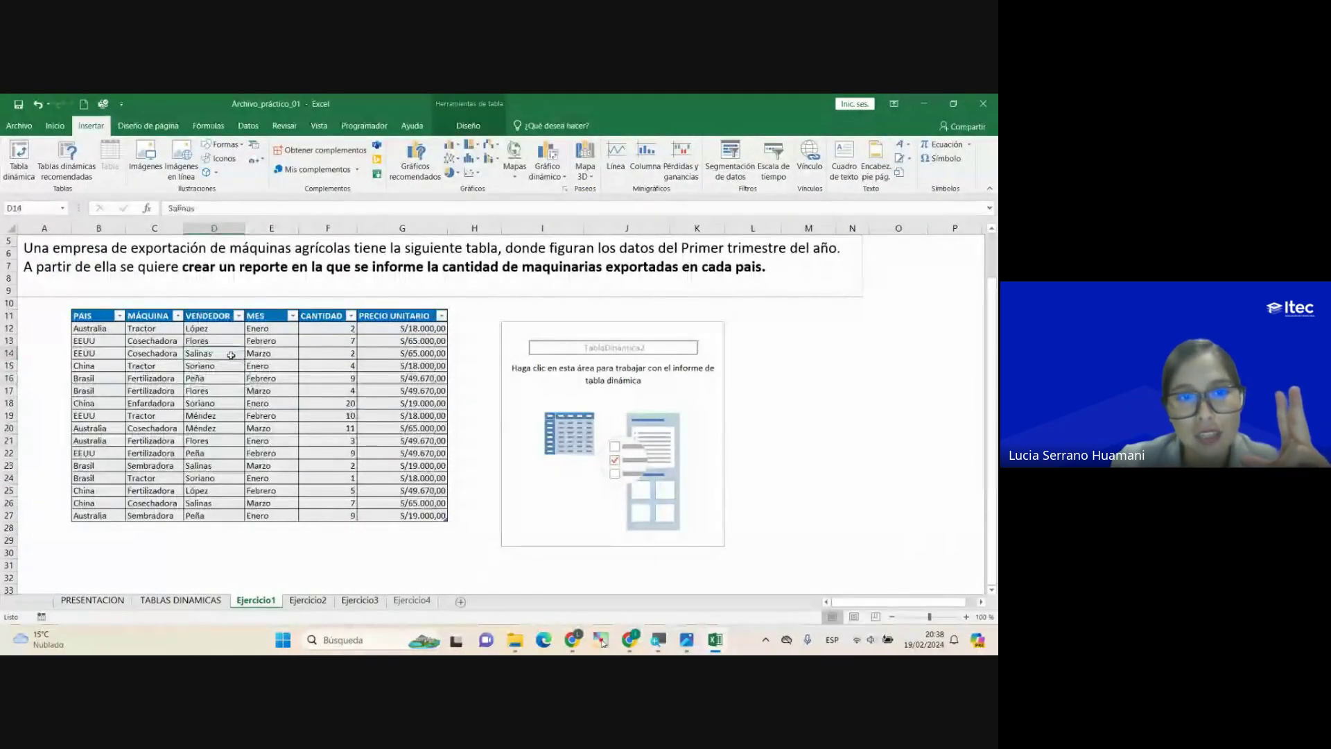
pyautogui.click(221, 365)
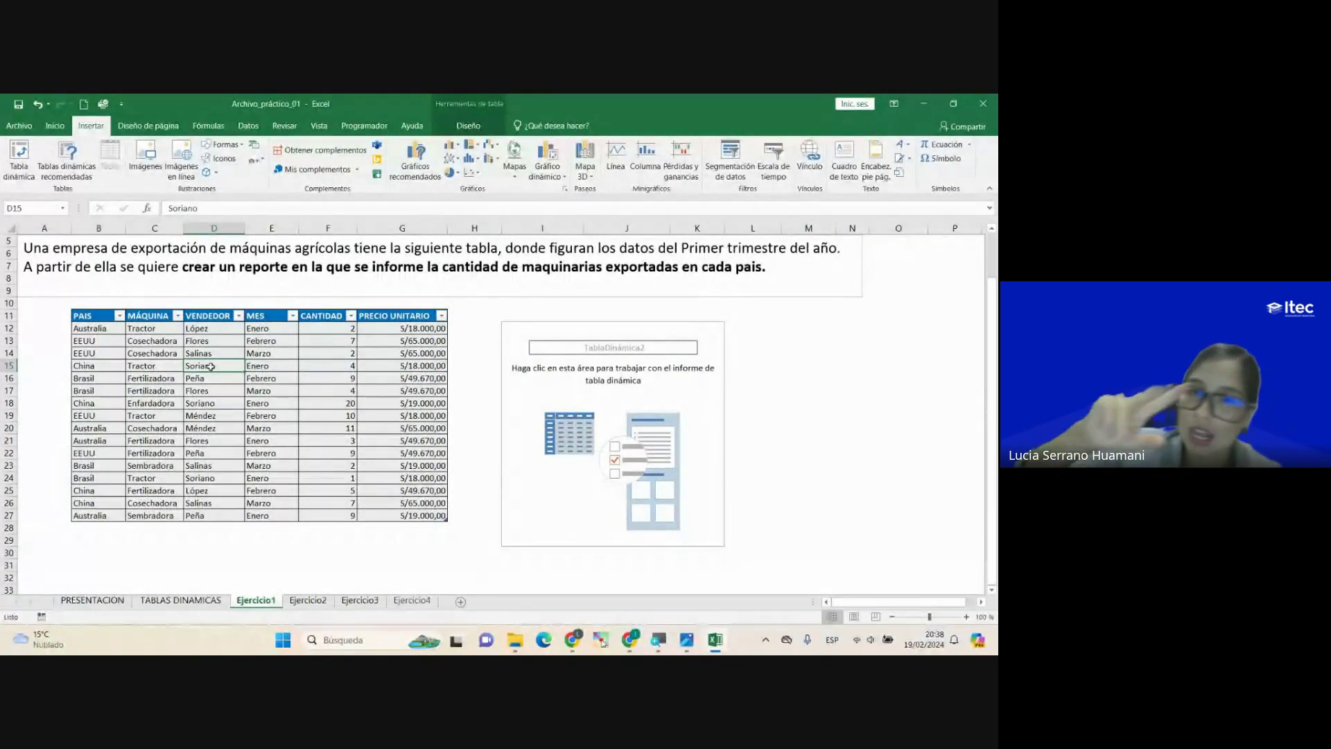
pyautogui.click(825, 378)
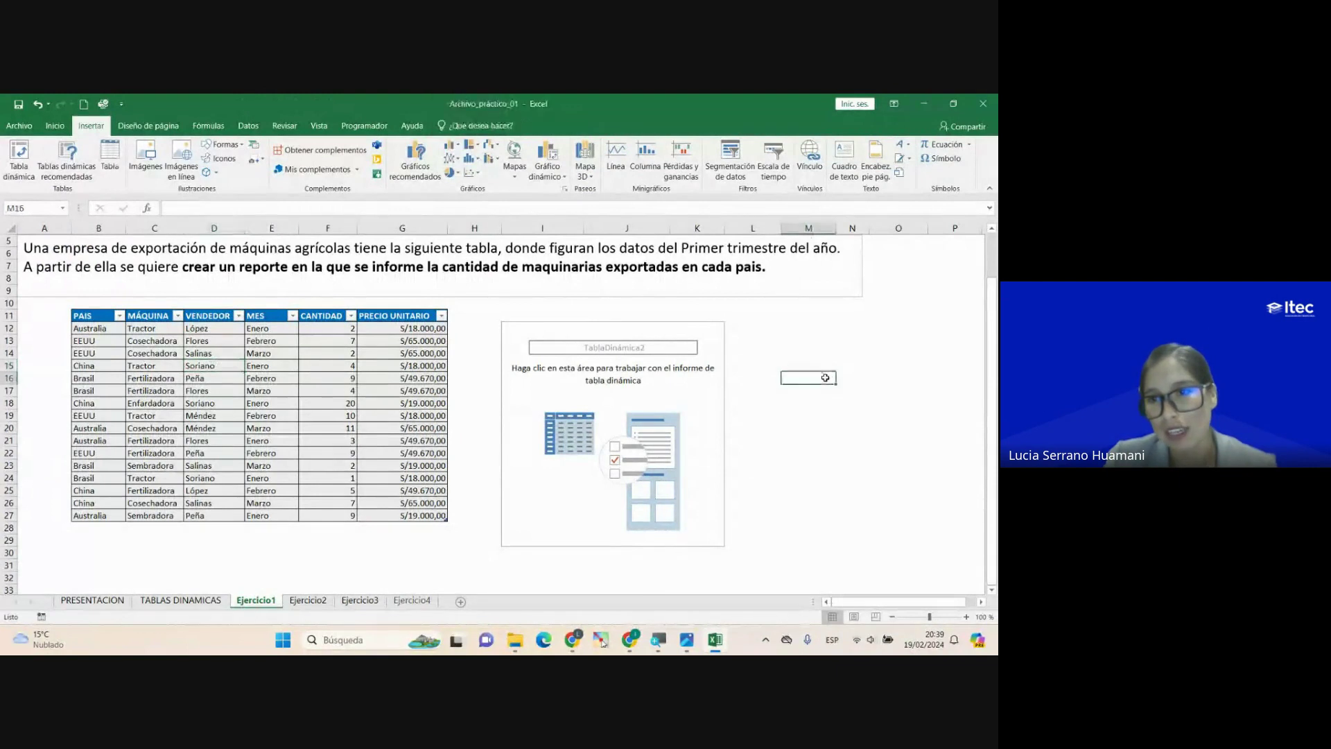
pyautogui.click(21, 165)
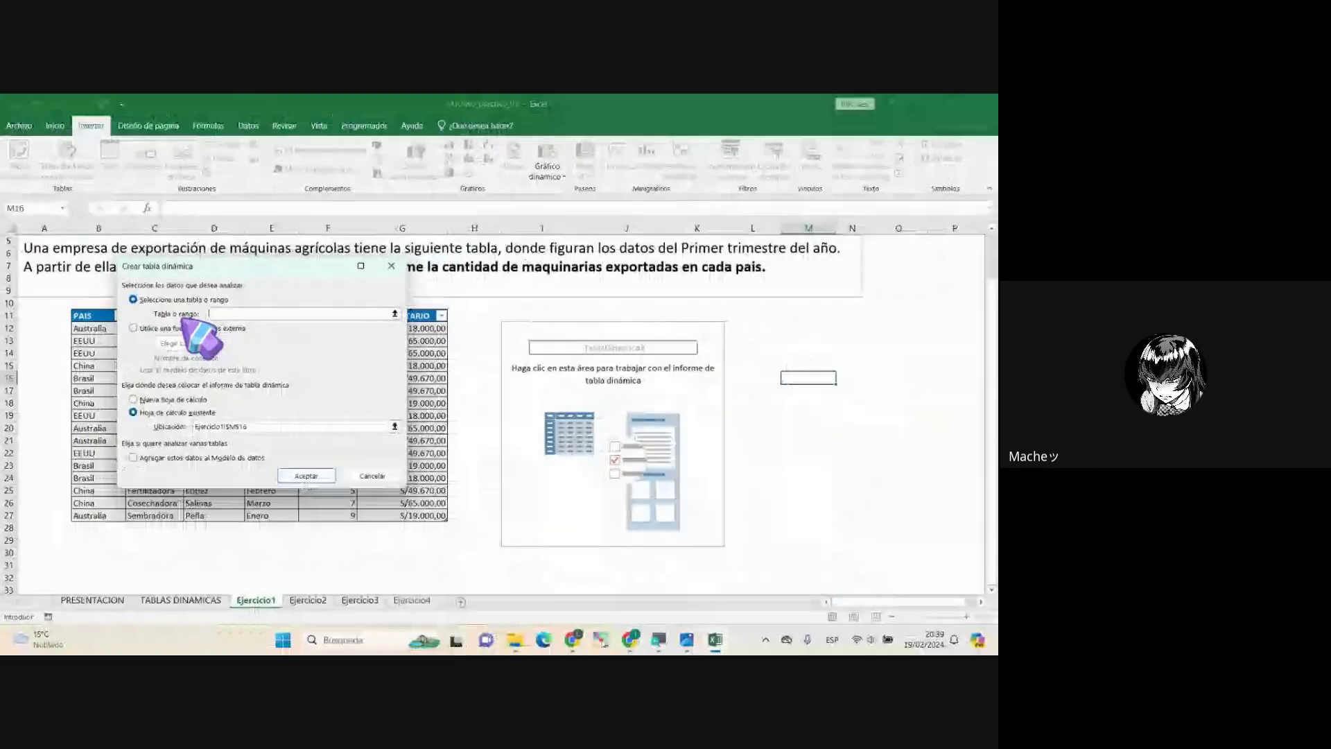
pyautogui.click(392, 265)
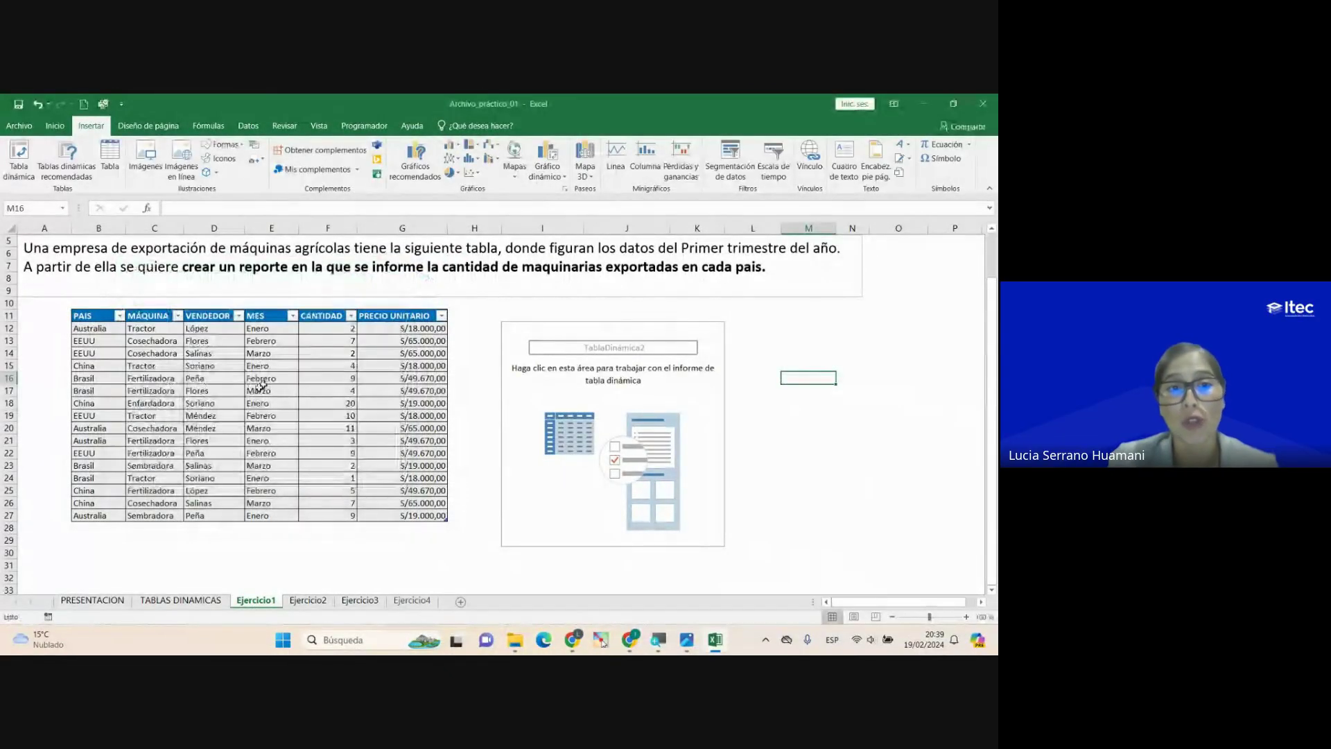
pyautogui.click(220, 366)
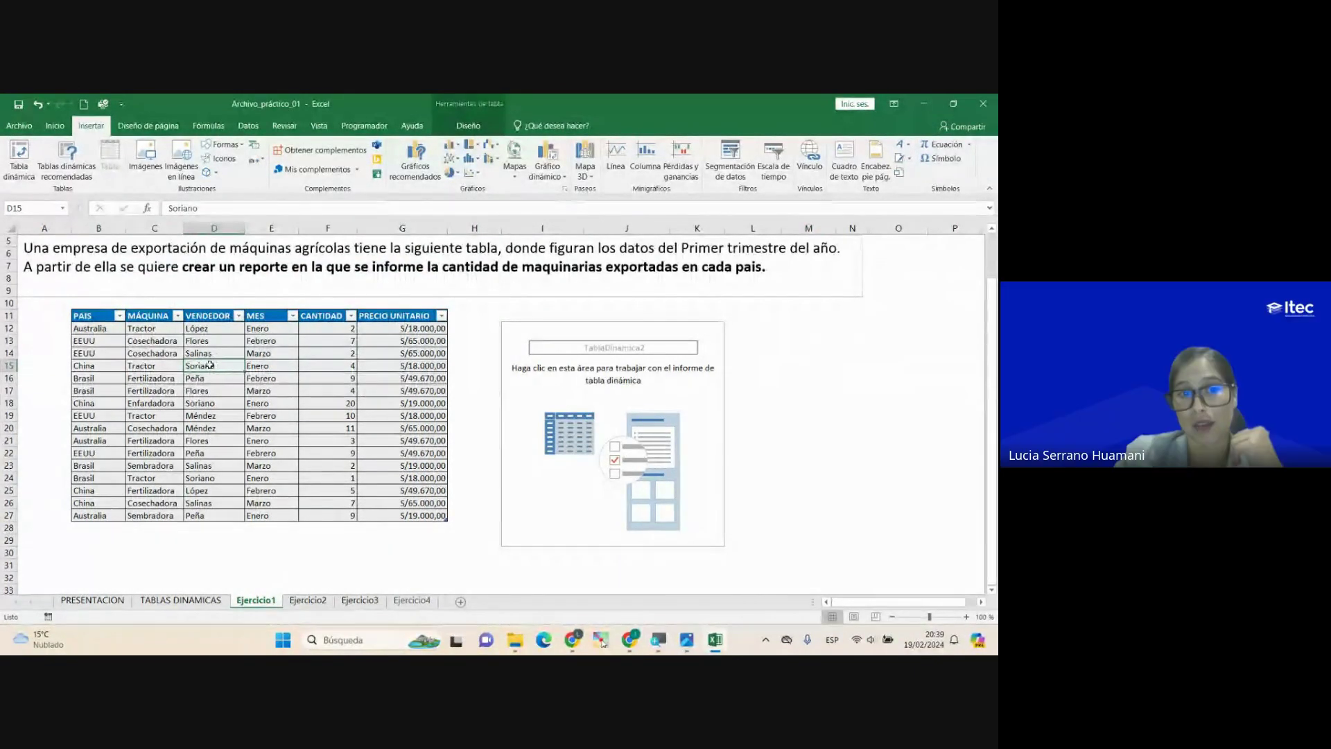
# Step: Inspect the pivot table creation settings with cell D15 of the export table selected, and close them without creating a report
pyautogui.click(18, 156)
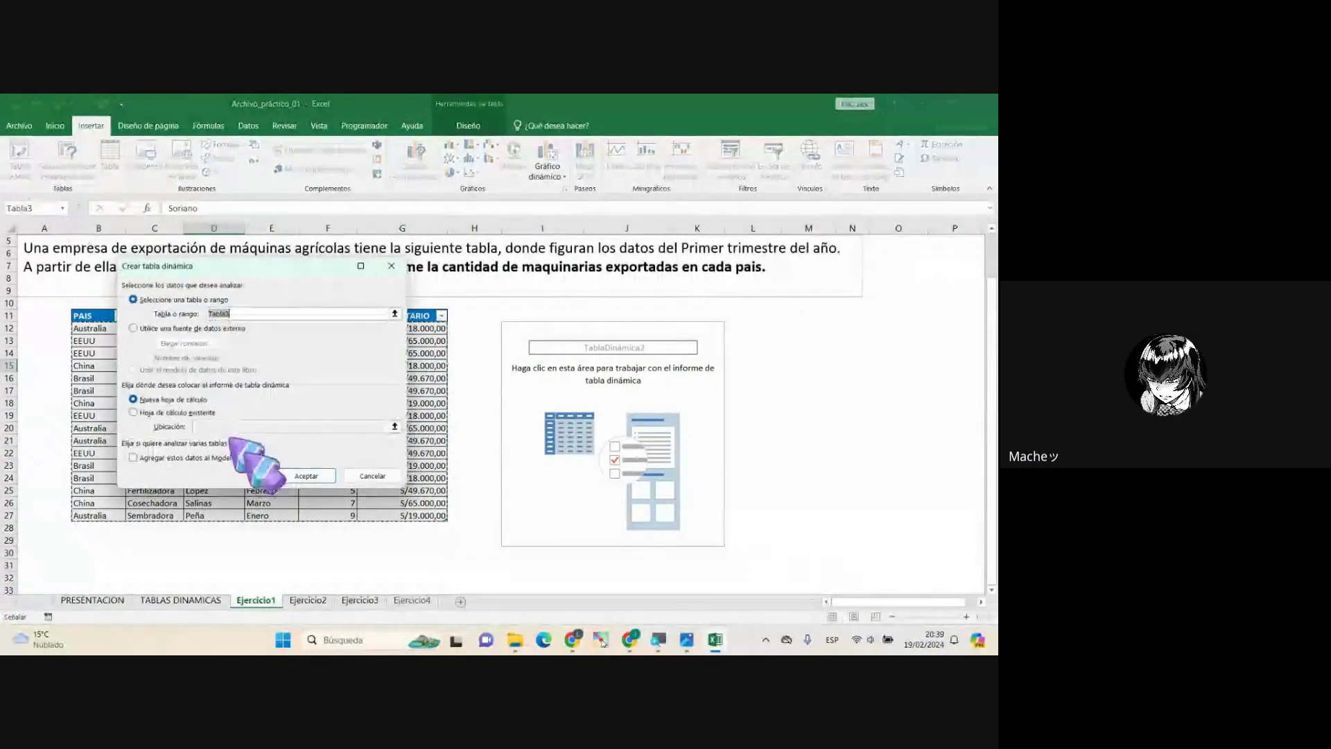
pyautogui.moveTo(574, 641)
pyautogui.click(513, 575)
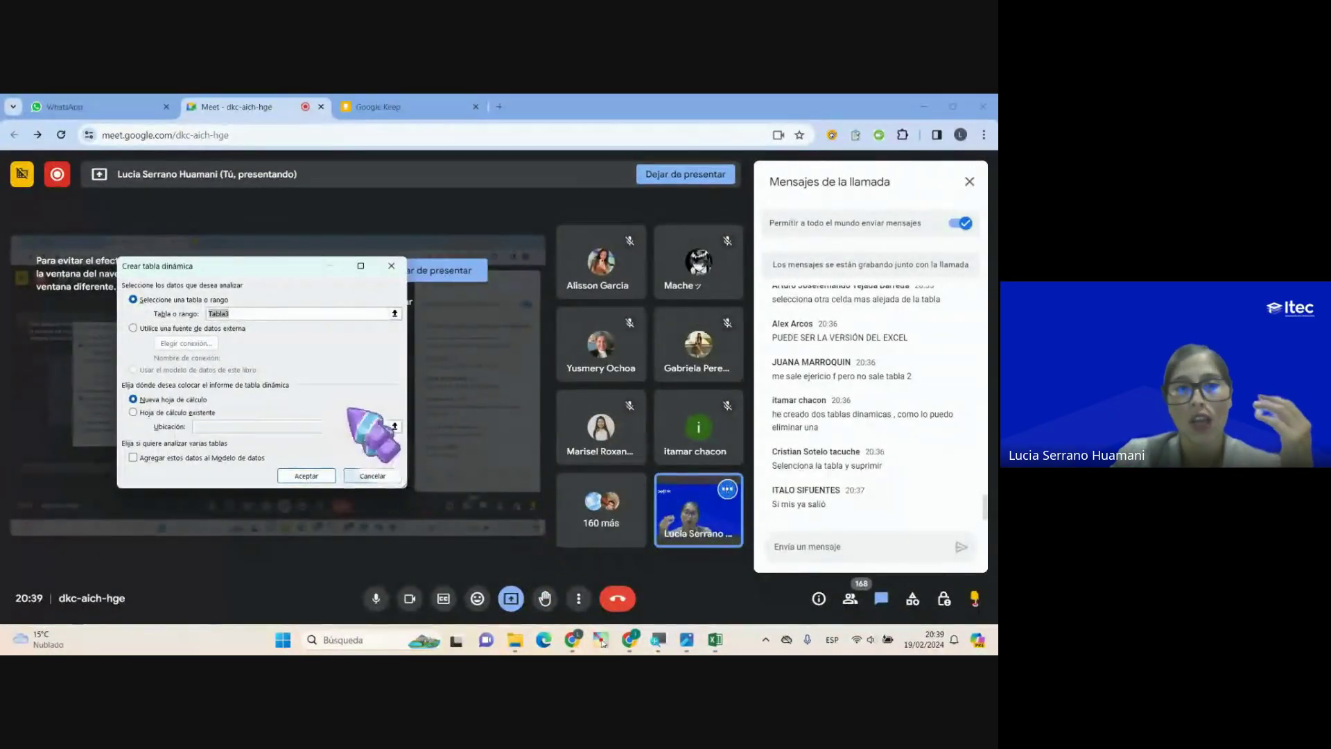
pyautogui.click(719, 639)
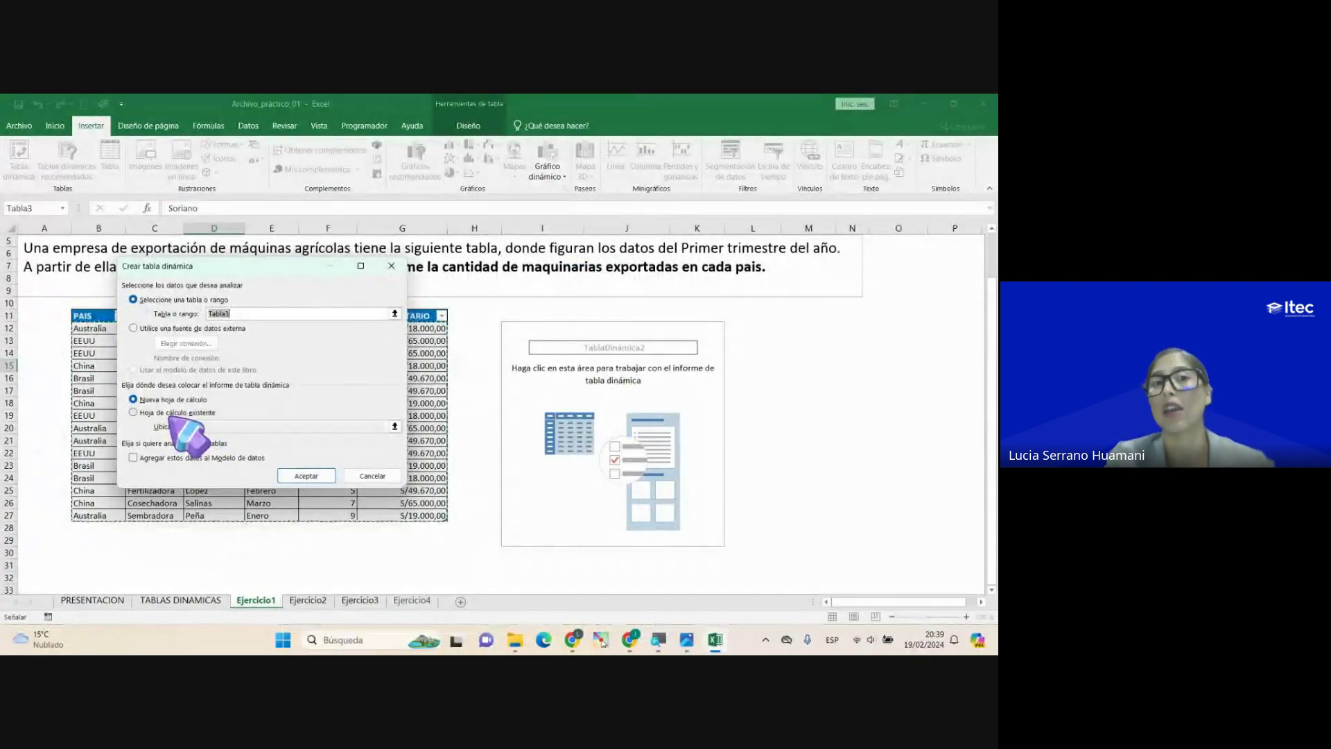
pyautogui.click(392, 266)
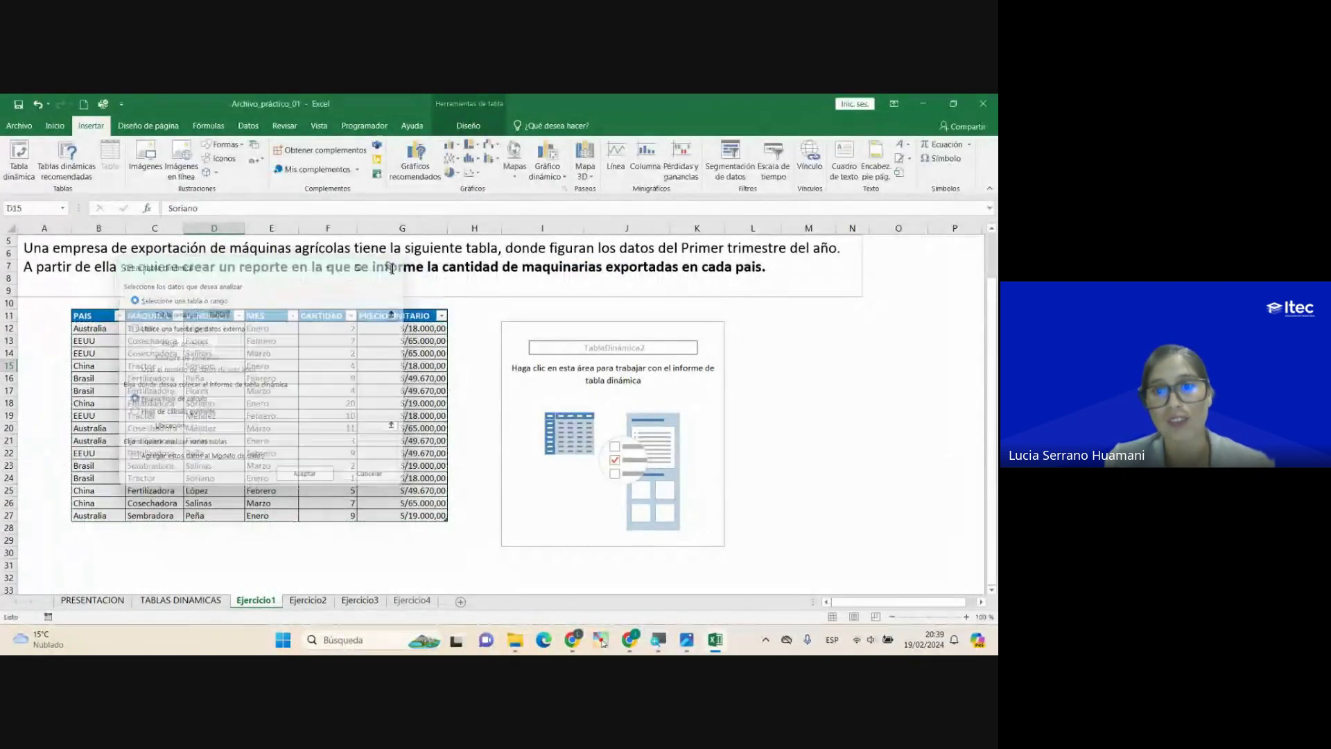
# Step: Read the participants' messages in the Google Meet call chat, and return to the Excel workbook
pyautogui.click(266, 375)
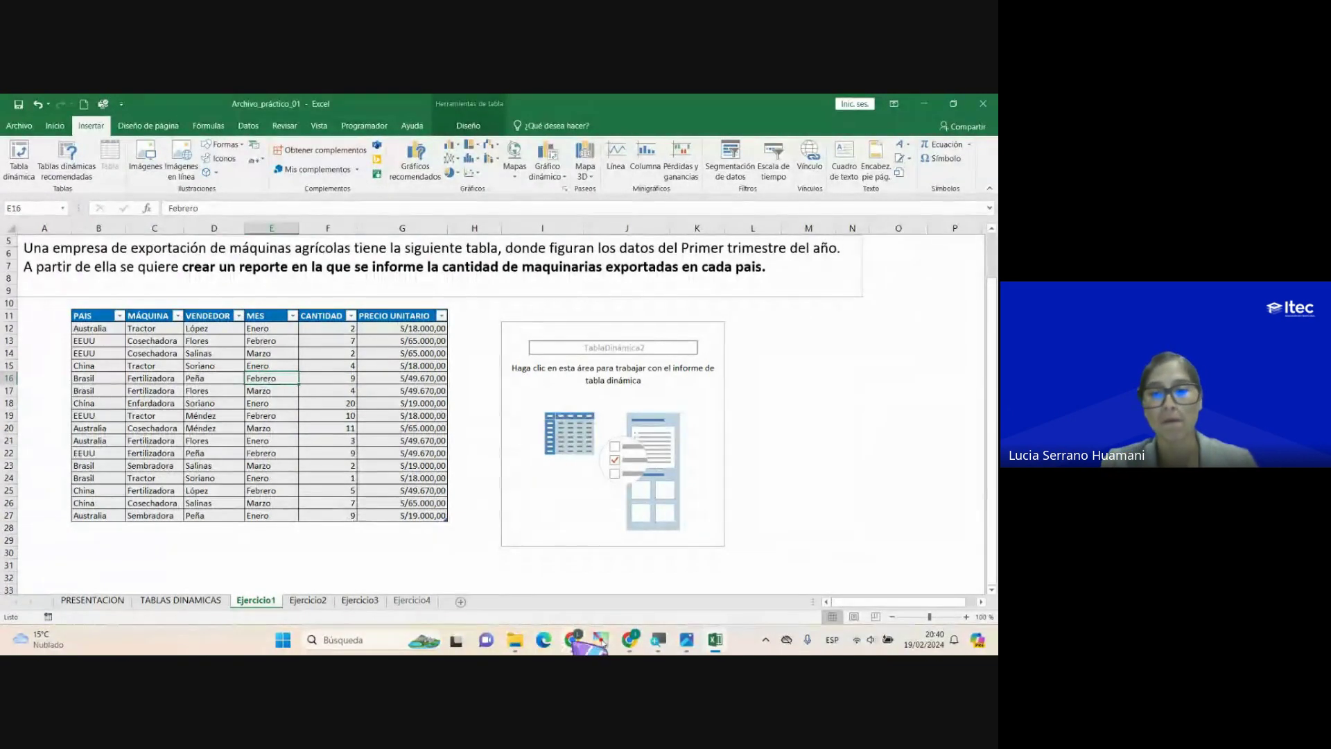
pyautogui.moveTo(572, 639)
pyautogui.click(530, 600)
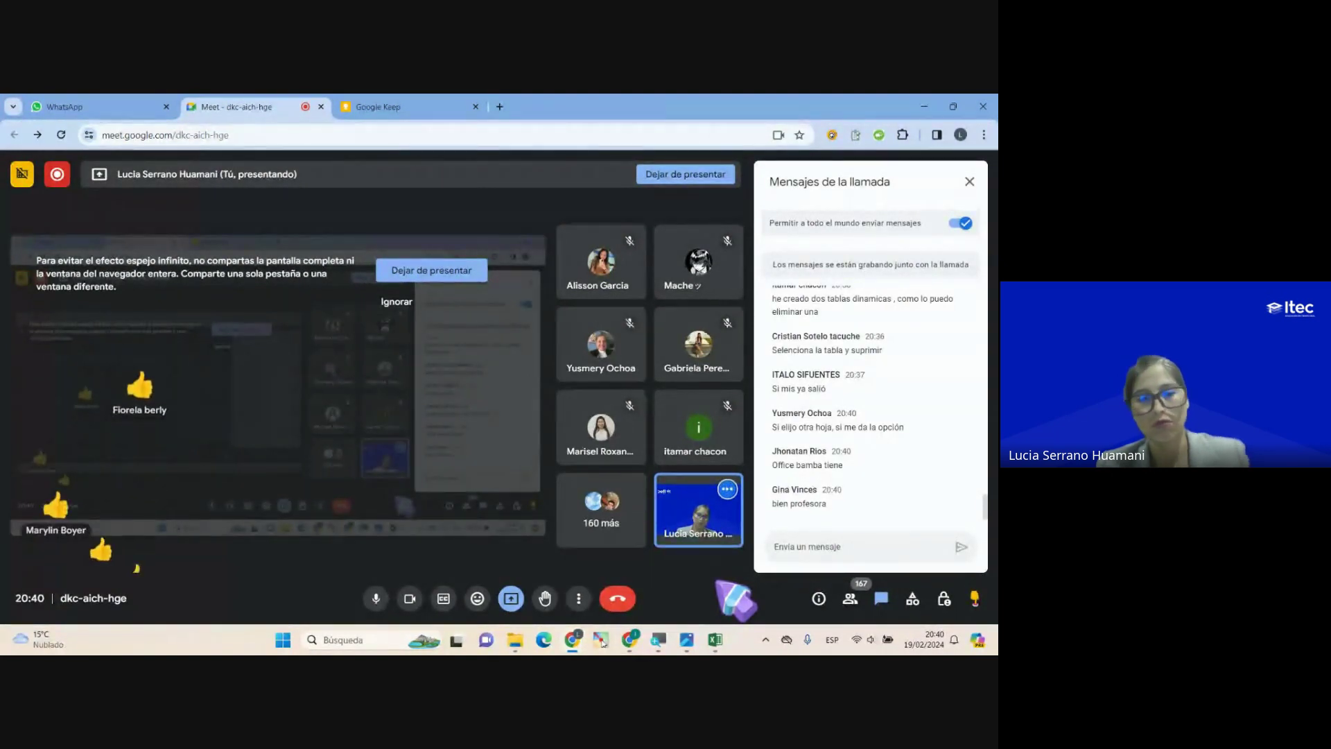
pyautogui.hotkey('alt', 'Tab')
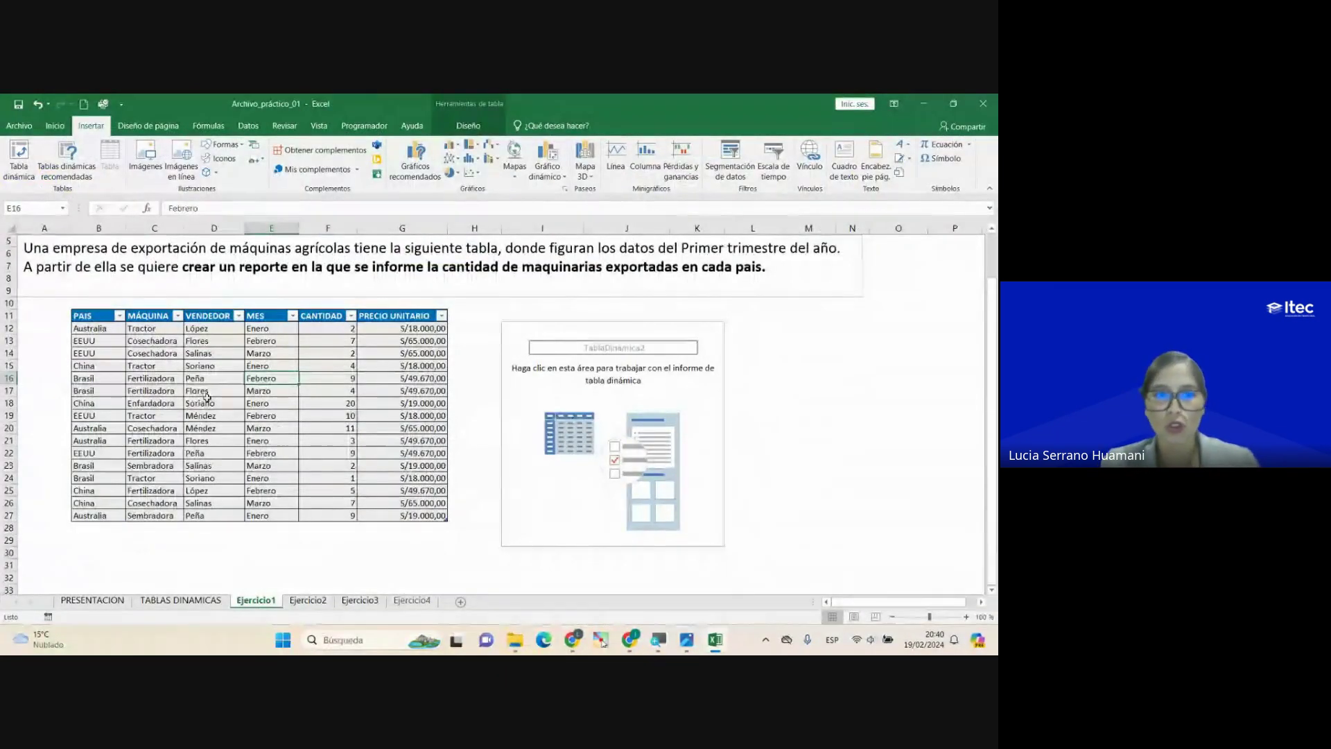
# Step: Inspect the existing-worksheet placement option for a pivot table based on Tabla3, and close the settings without creating a report
pyautogui.click(201, 378)
pyautogui.click(21, 158)
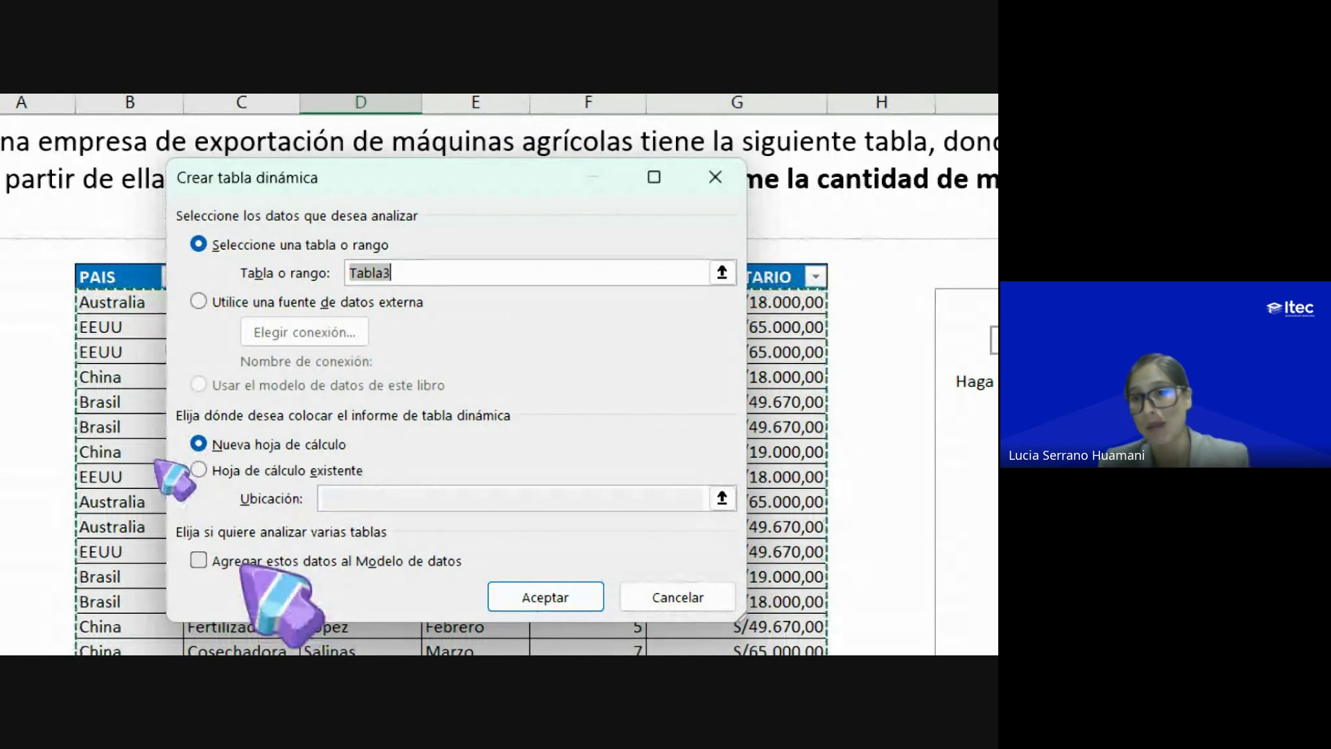
pyautogui.click(197, 470)
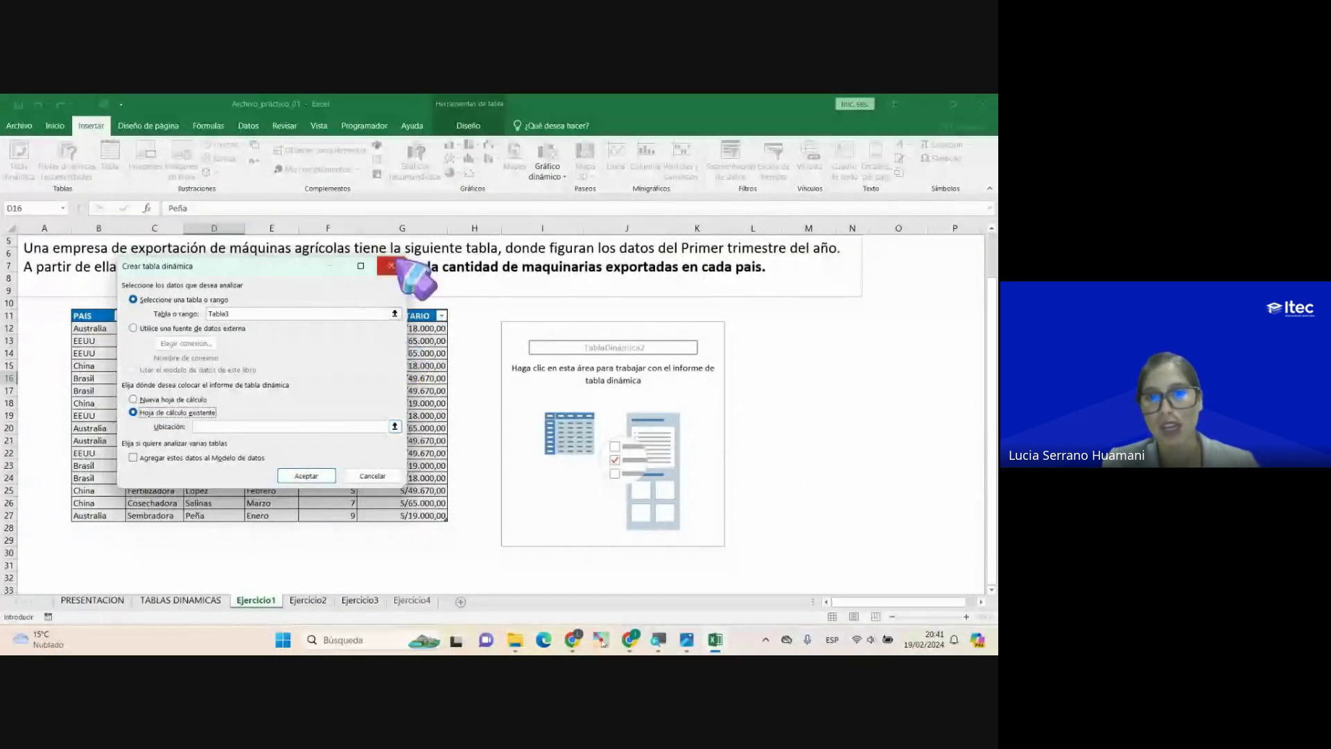
pyautogui.click(391, 266)
# Step: Select cell I12 in the empty pivot table, and read the participants' questions in the Google Meet chat before returning to Excel
pyautogui.click(519, 330)
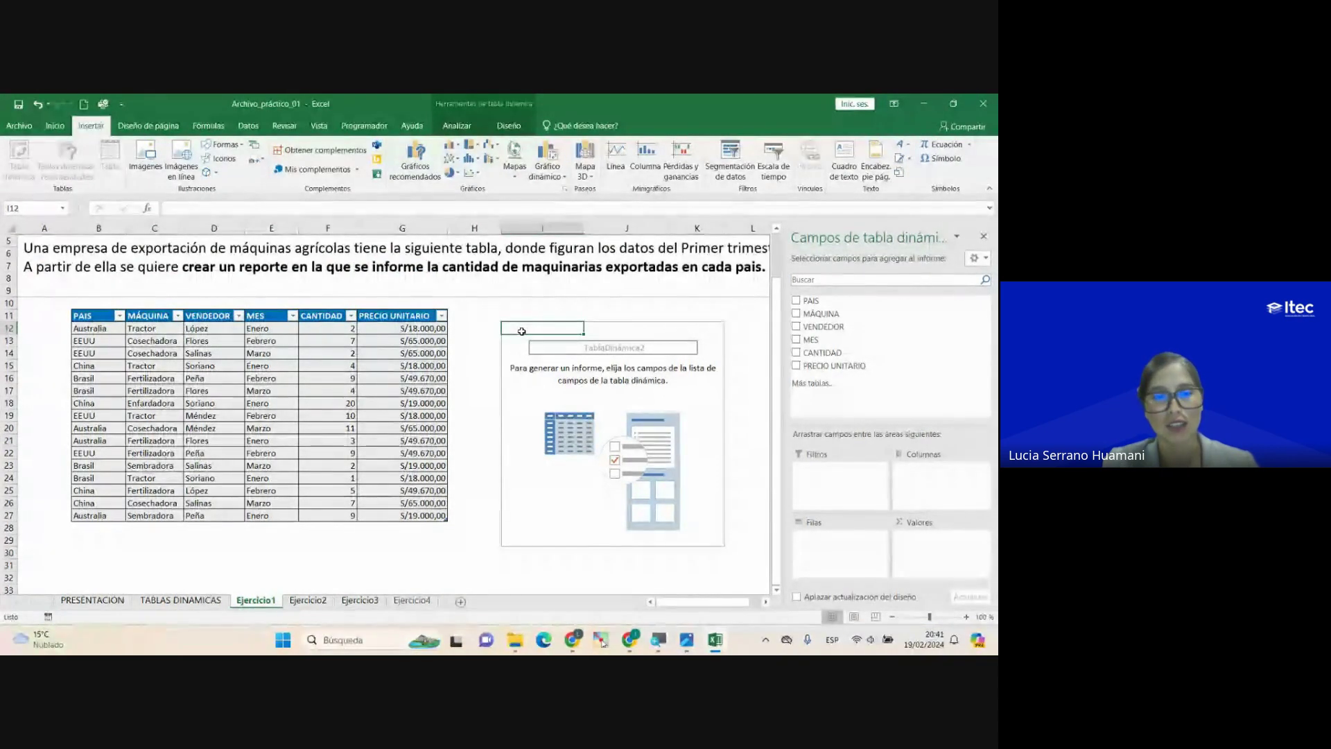
pyautogui.hotkey('alt', 'Tab')
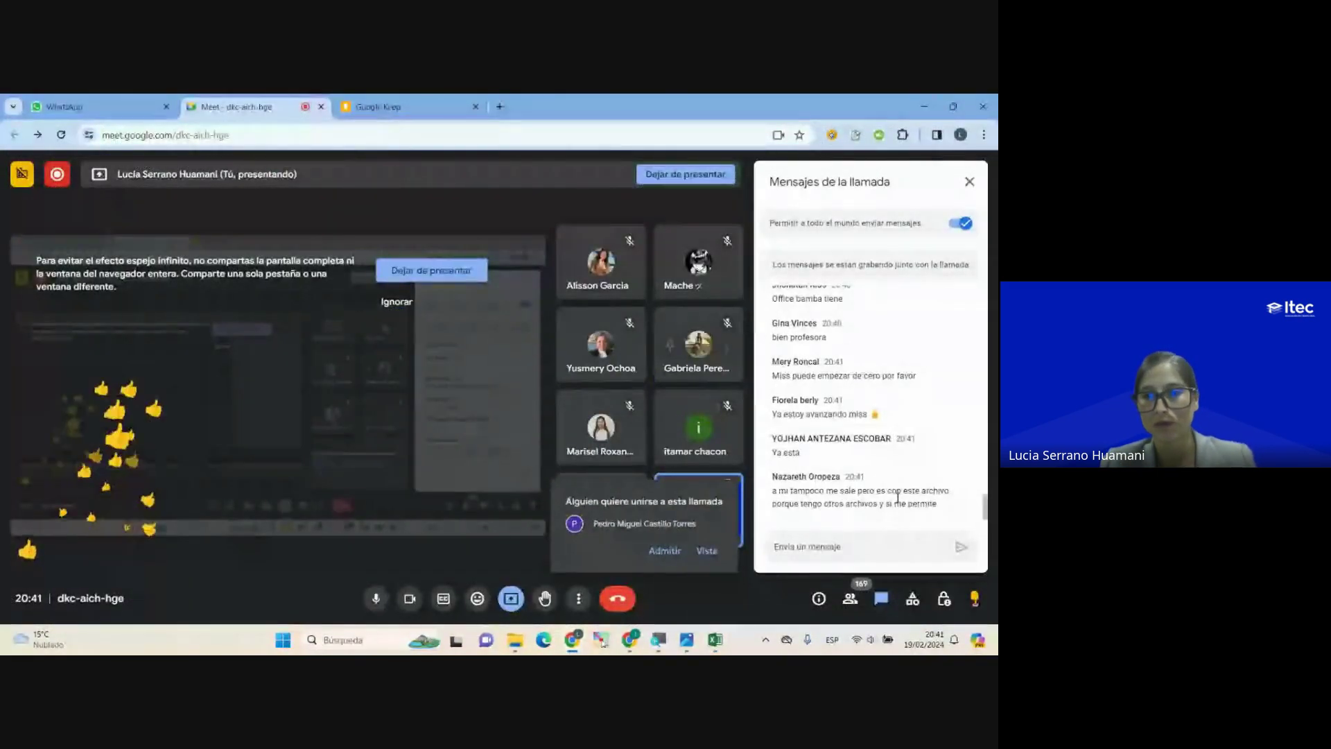
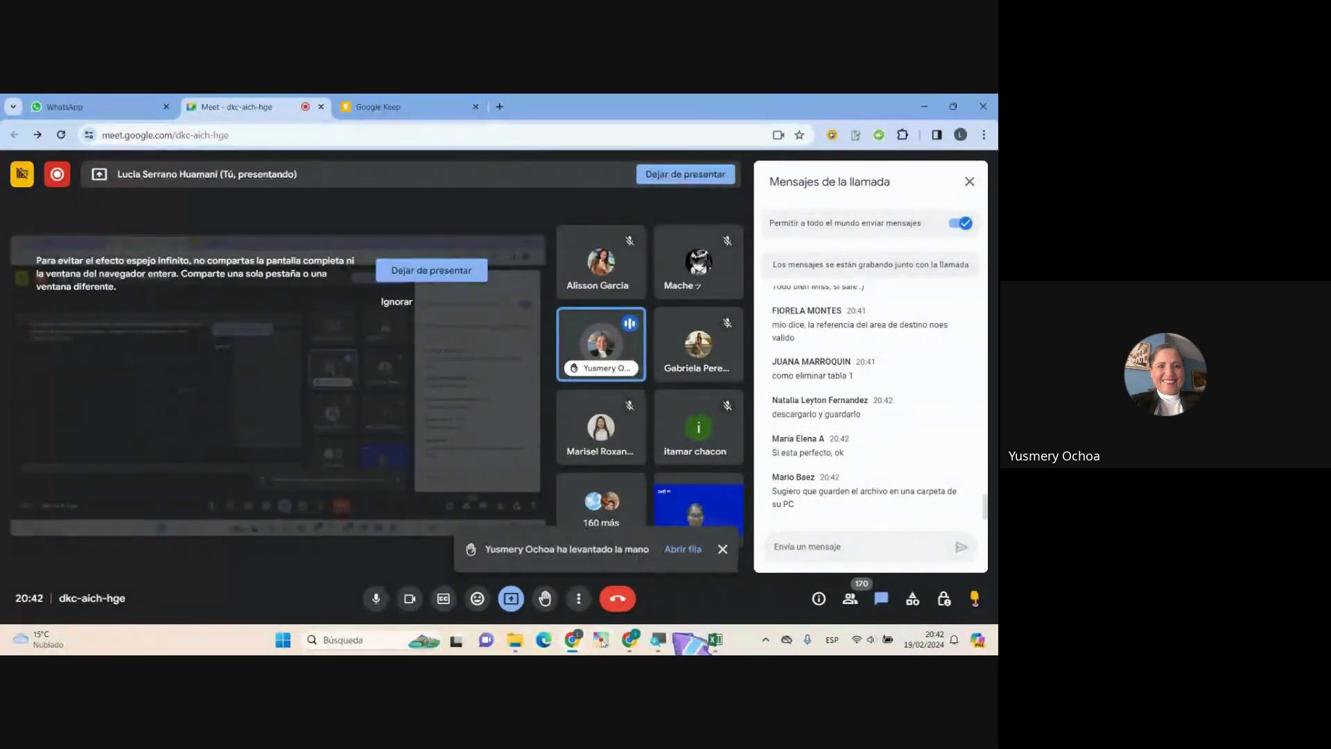
pyautogui.hotkey('alt', 'Tab')
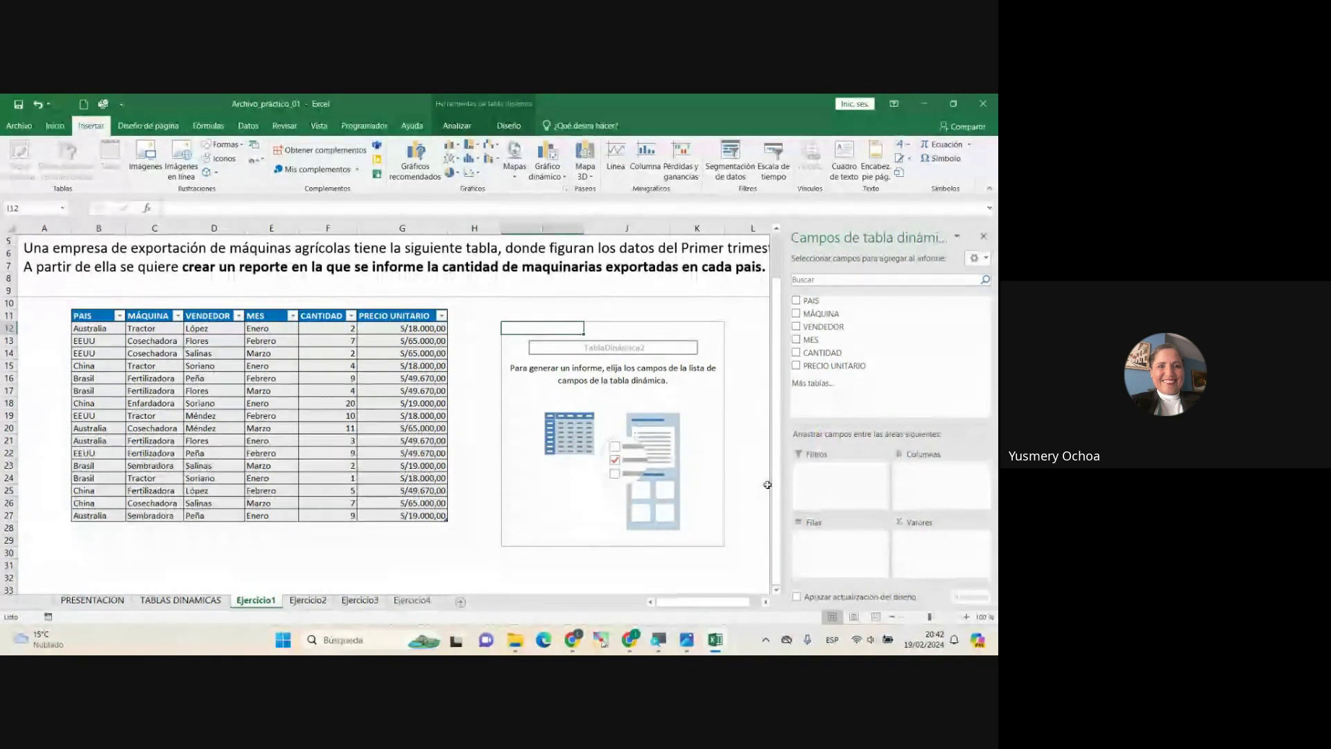
pyautogui.hotkey('alt', 'Tab')
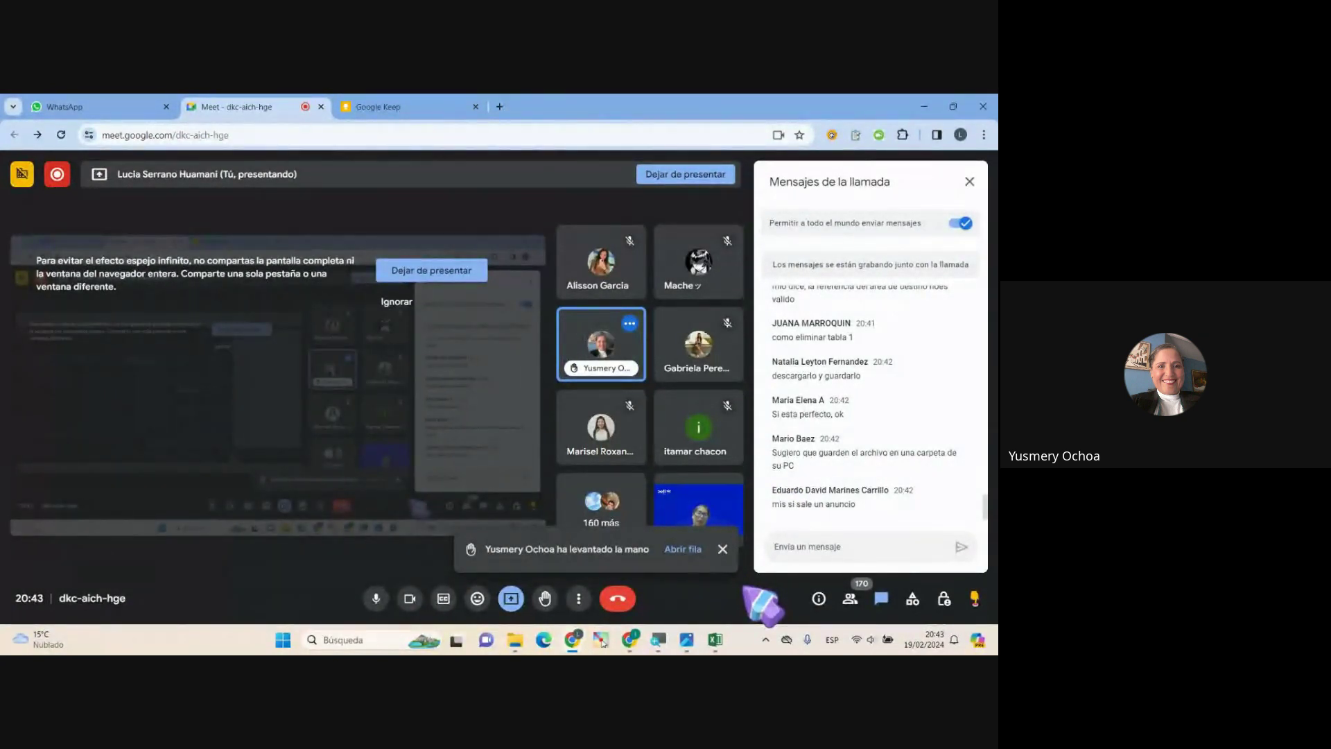
pyautogui.hotkey('alt', 'Tab')
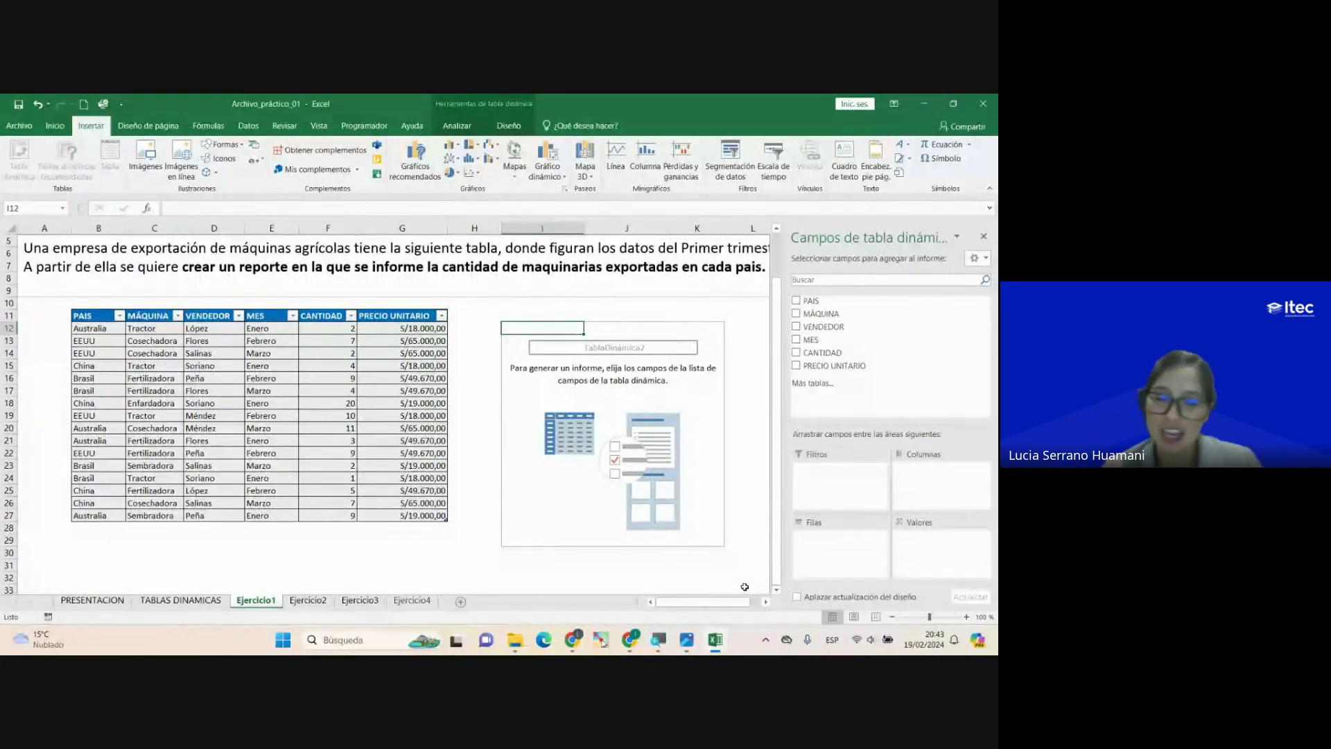
pyautogui.hotkey('alt', 'Tab')
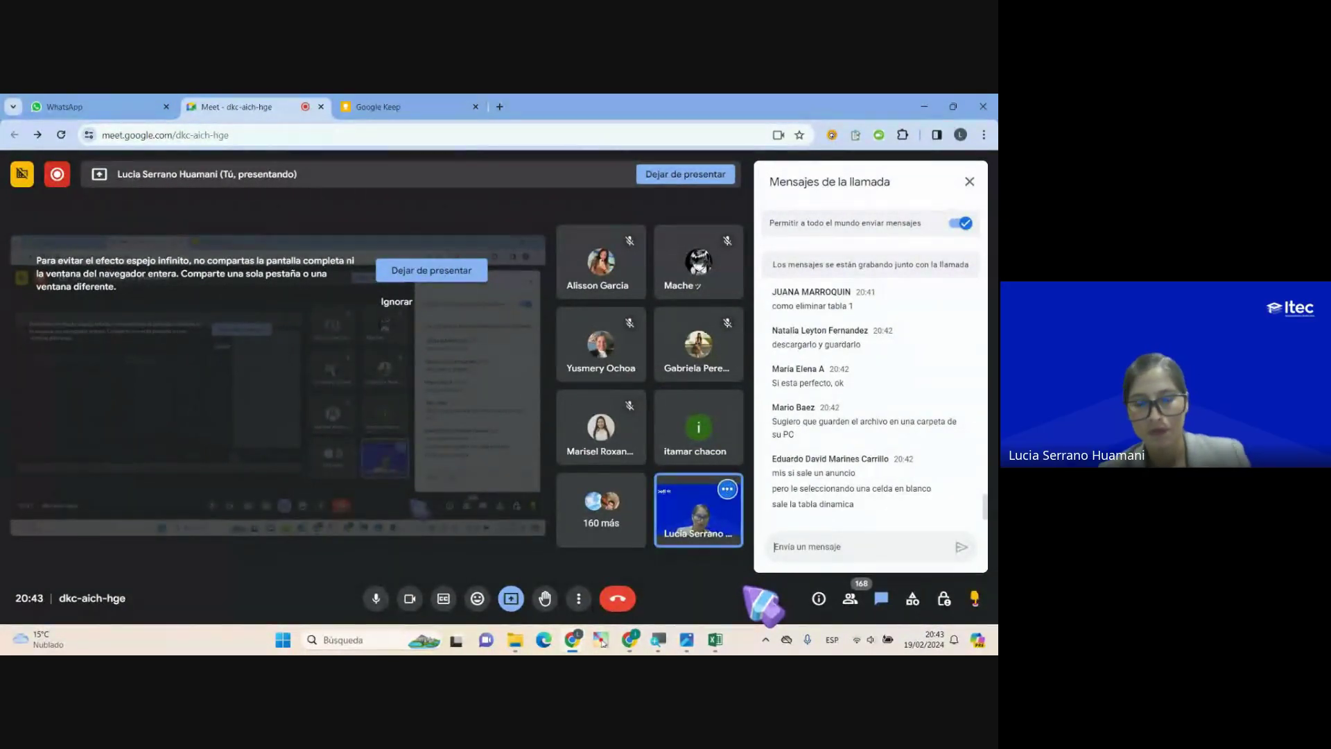
pyautogui.hotkey('alt', 'Tab')
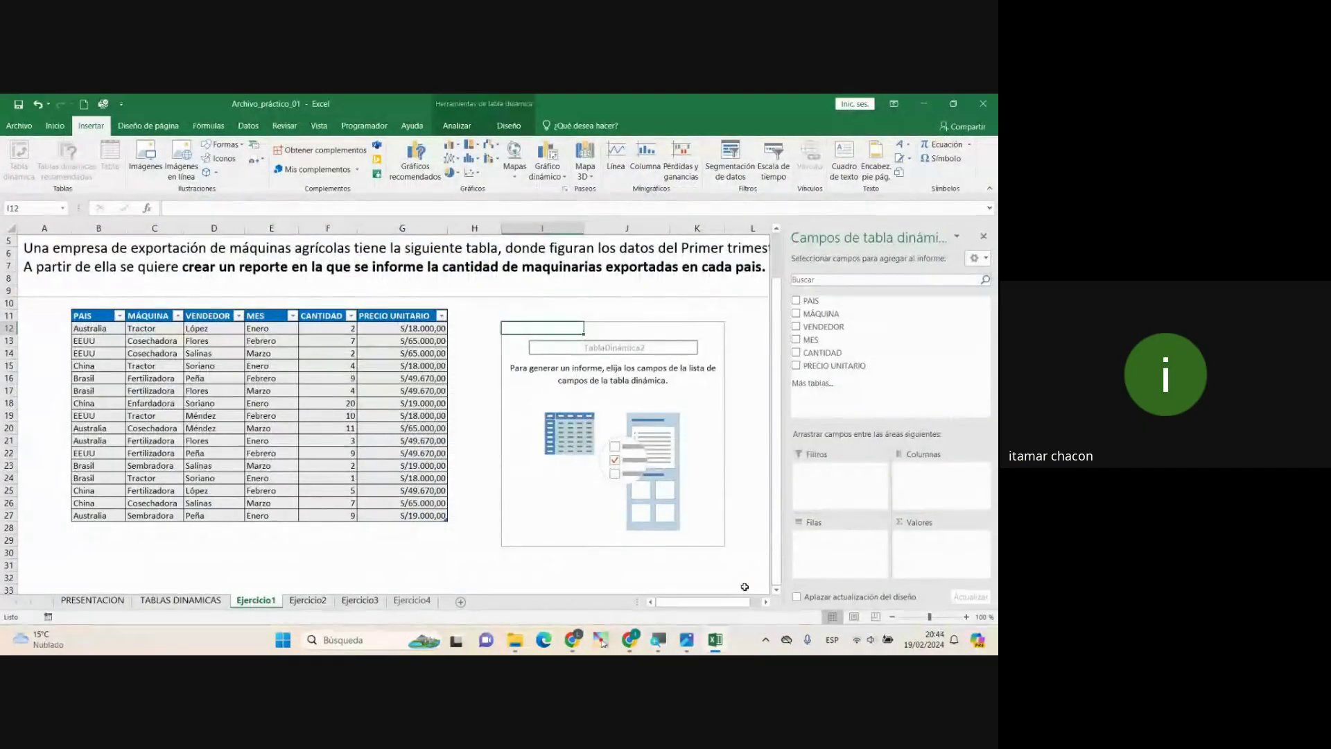
# Step: Switch to the photo viewer to show the Delete key on the two keyboard pictures, and return to the Excel workbook
pyautogui.click(687, 639)
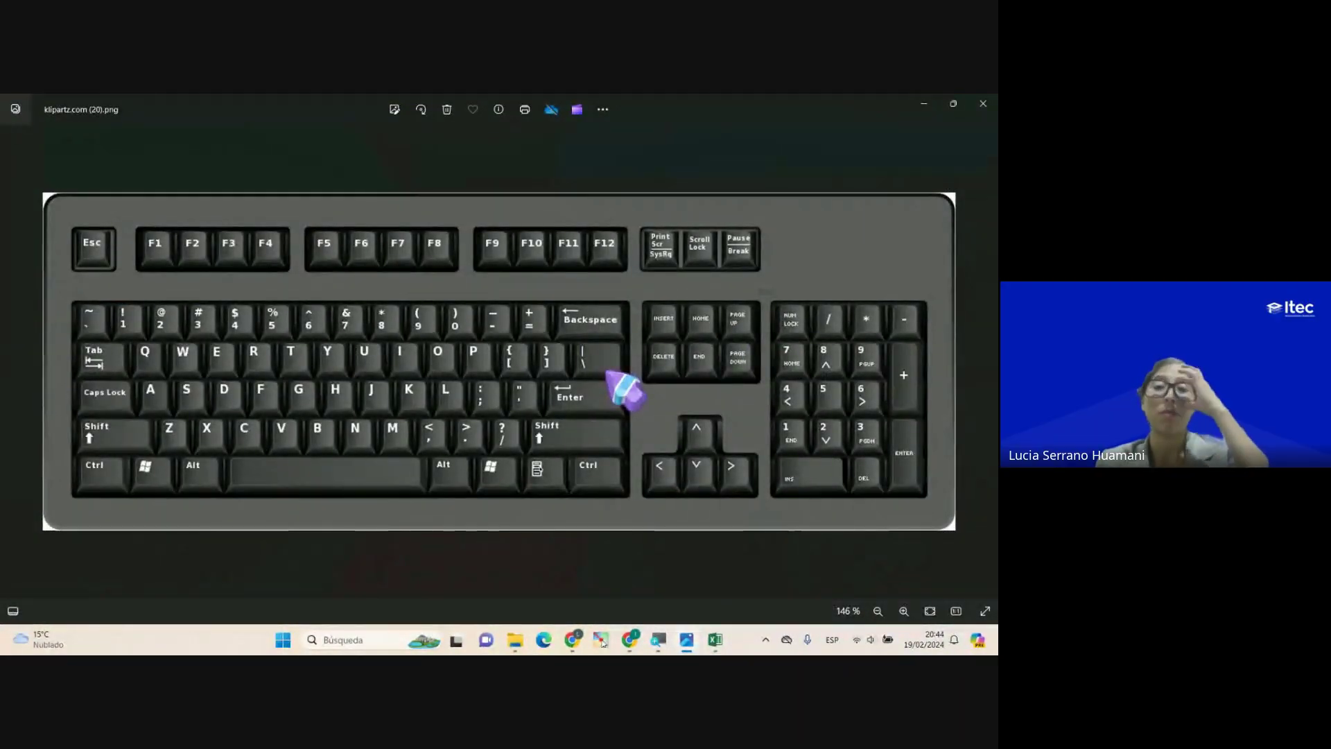
pyautogui.press('Right')
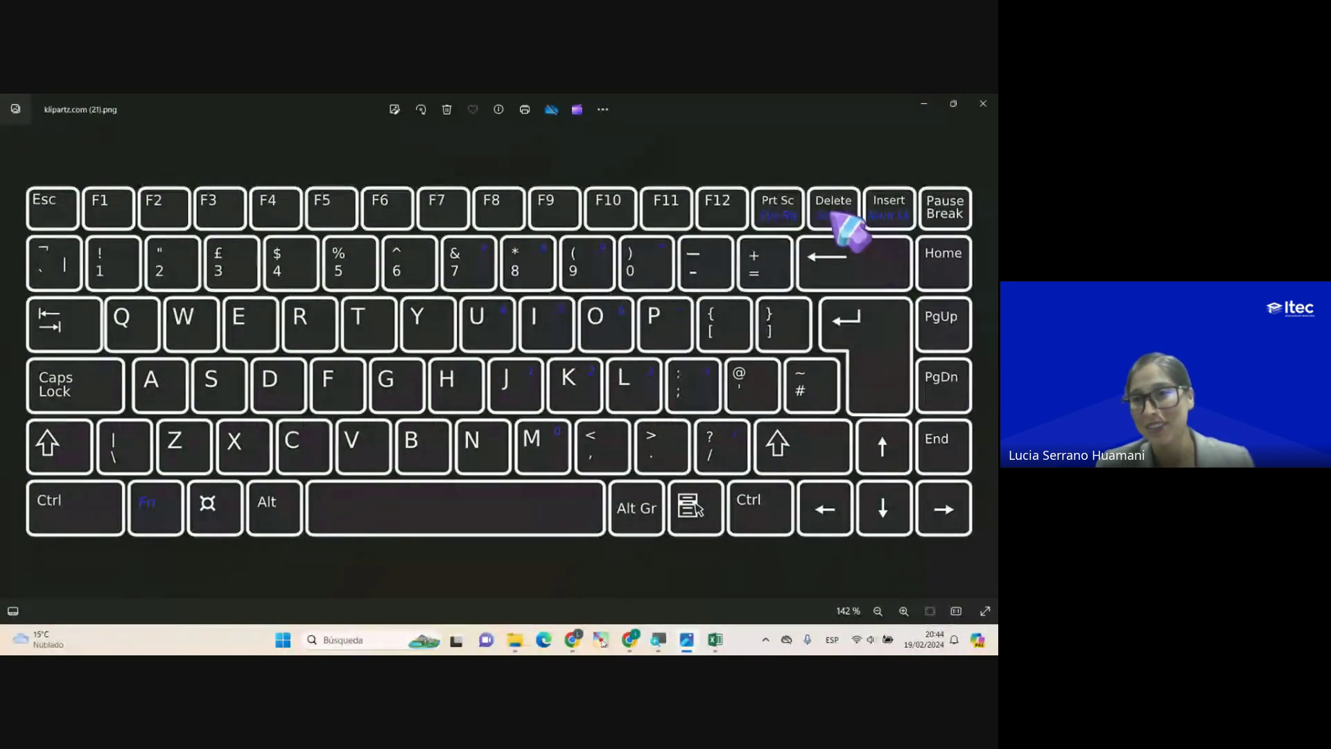
pyautogui.hotkey('alt', 'Tab')
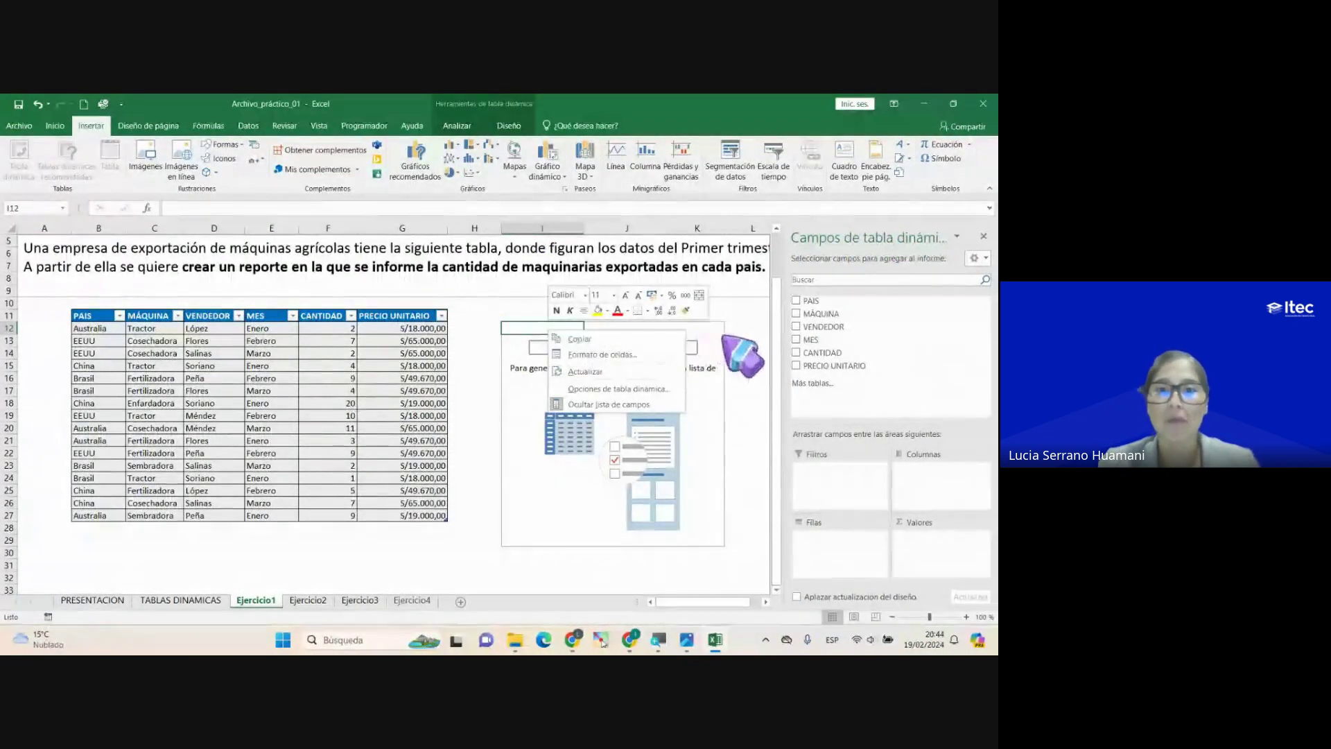
# Step: Try to delete the empty pivot table with only its cell I12 selected
pyautogui.rightClick(541, 328)
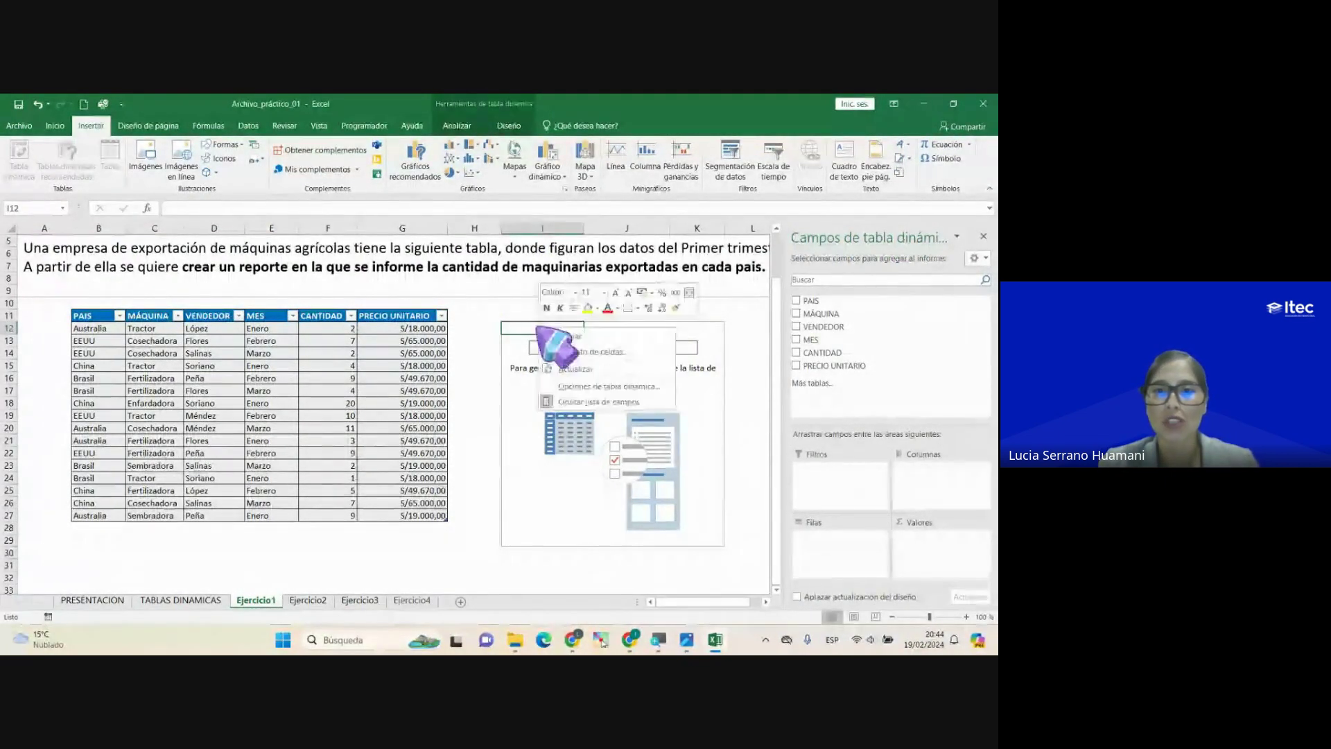
pyautogui.press('Escape')
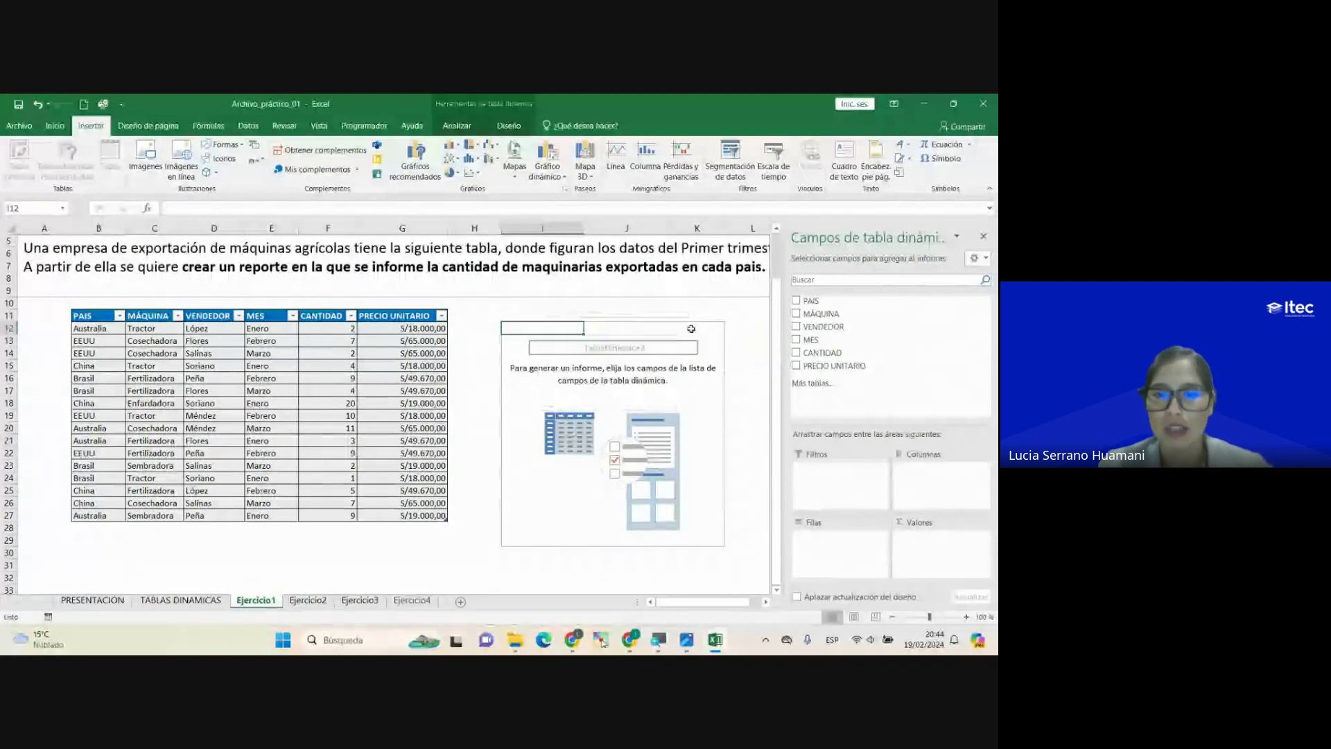
pyautogui.moveTo(555, 328); pyautogui.dragTo(524, 330)
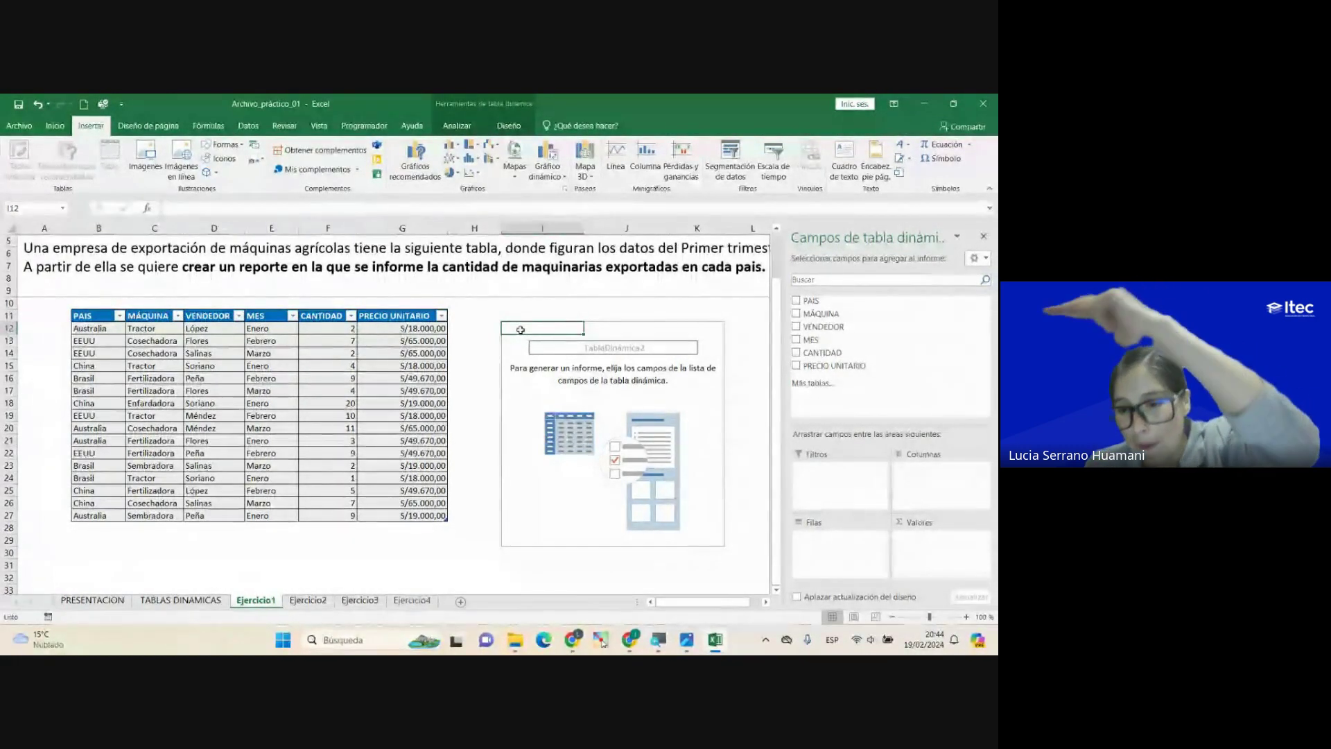
pyautogui.press('Delete')
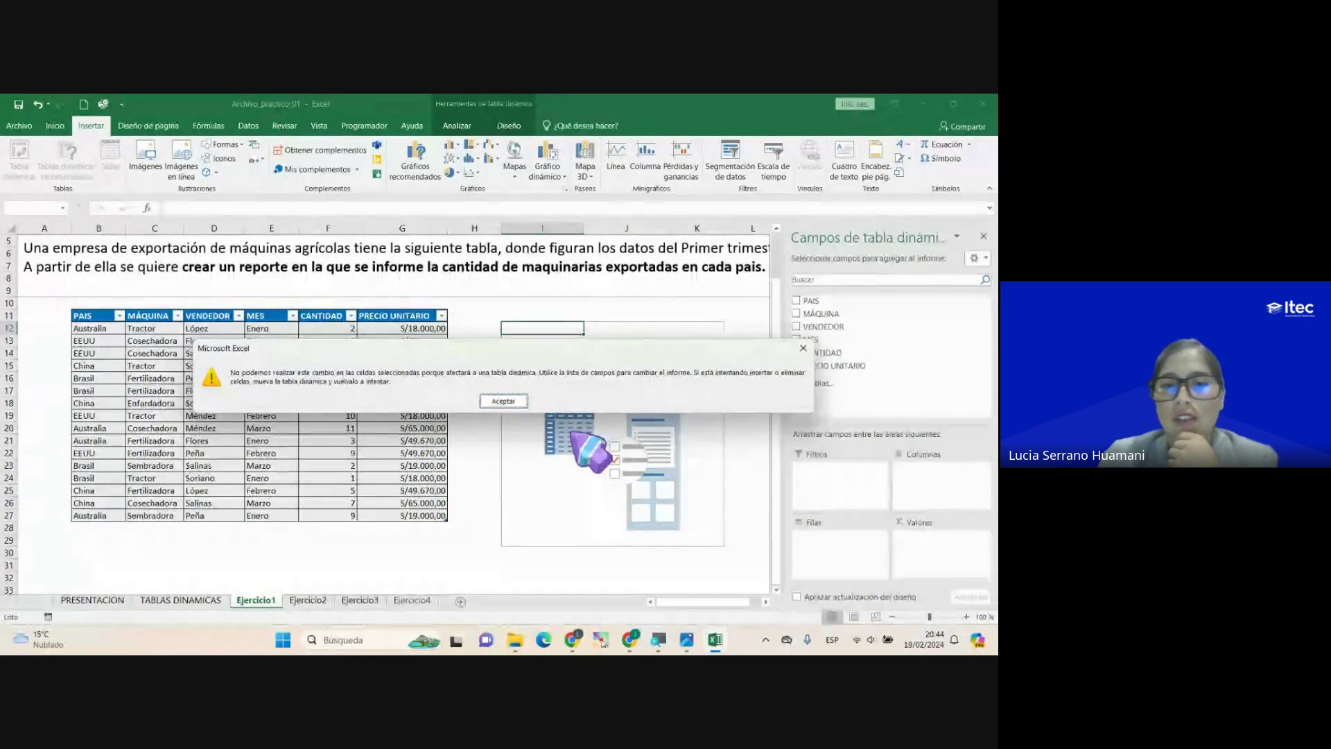
pyautogui.click(506, 401)
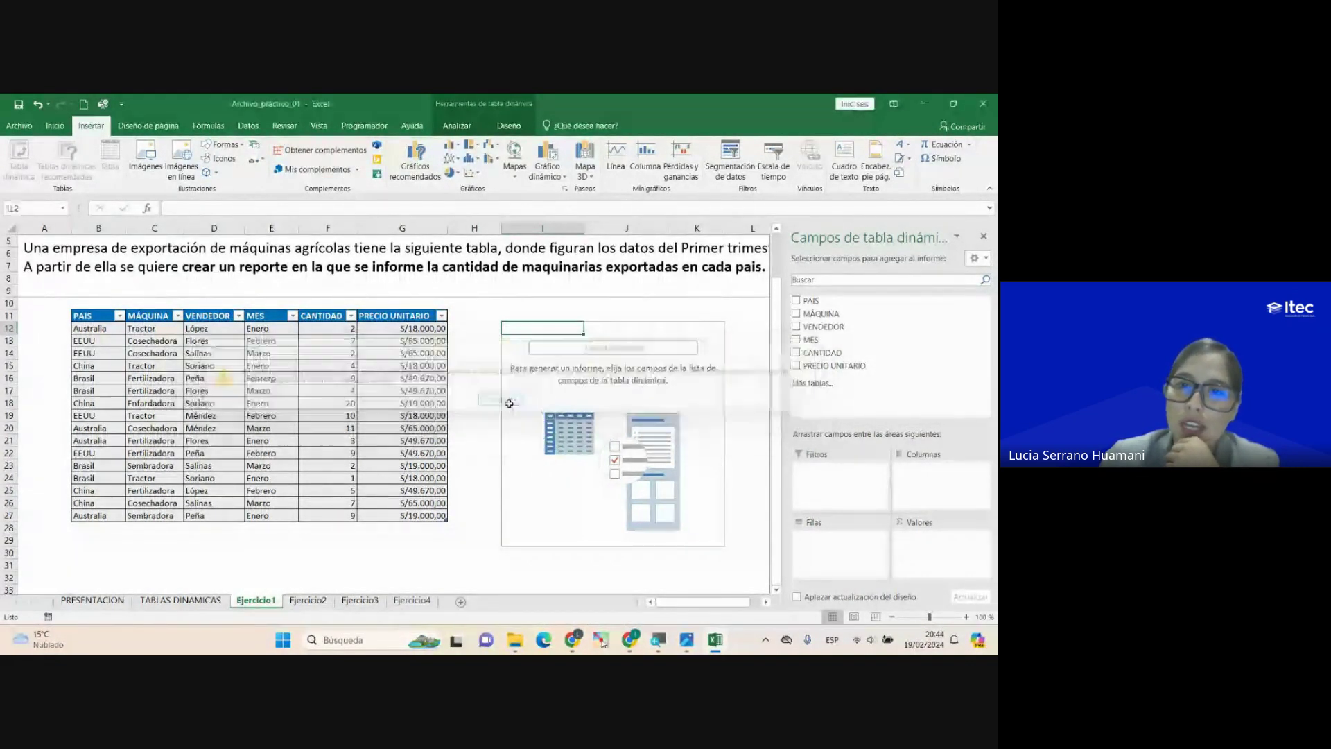
pyautogui.click(578, 388)
pyautogui.click(506, 401)
pyautogui.click(752, 341)
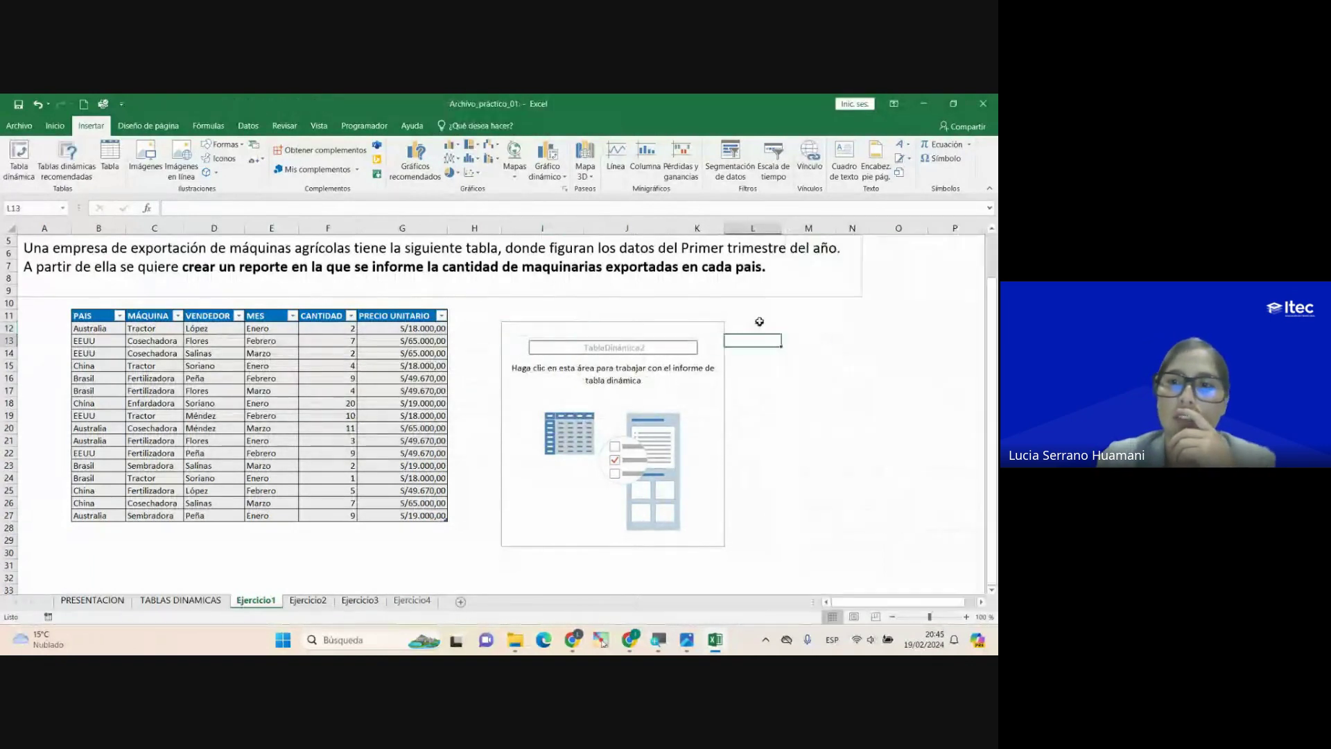
# Step: Examine the context, analysis and design options of the empty pivot table for a way to remove it
pyautogui.click(603, 367)
pyautogui.click(538, 329)
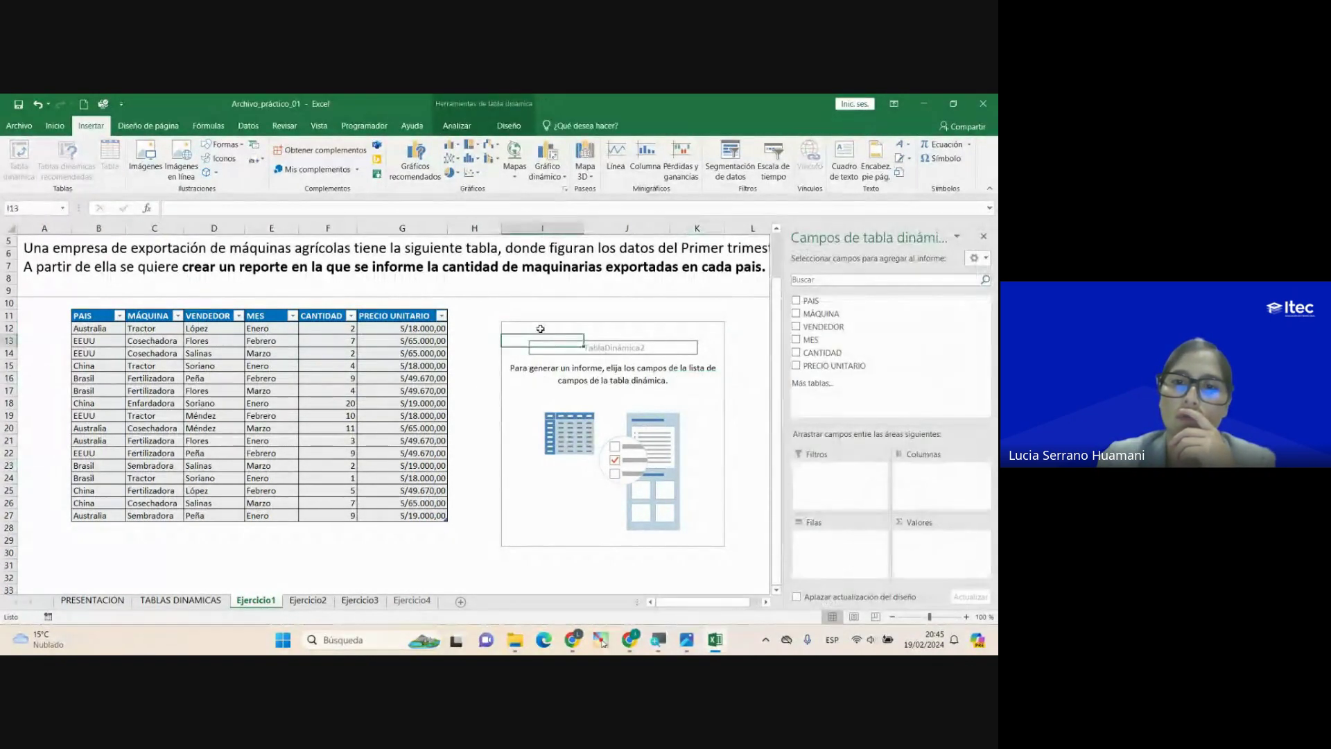
pyautogui.rightClick(531, 330)
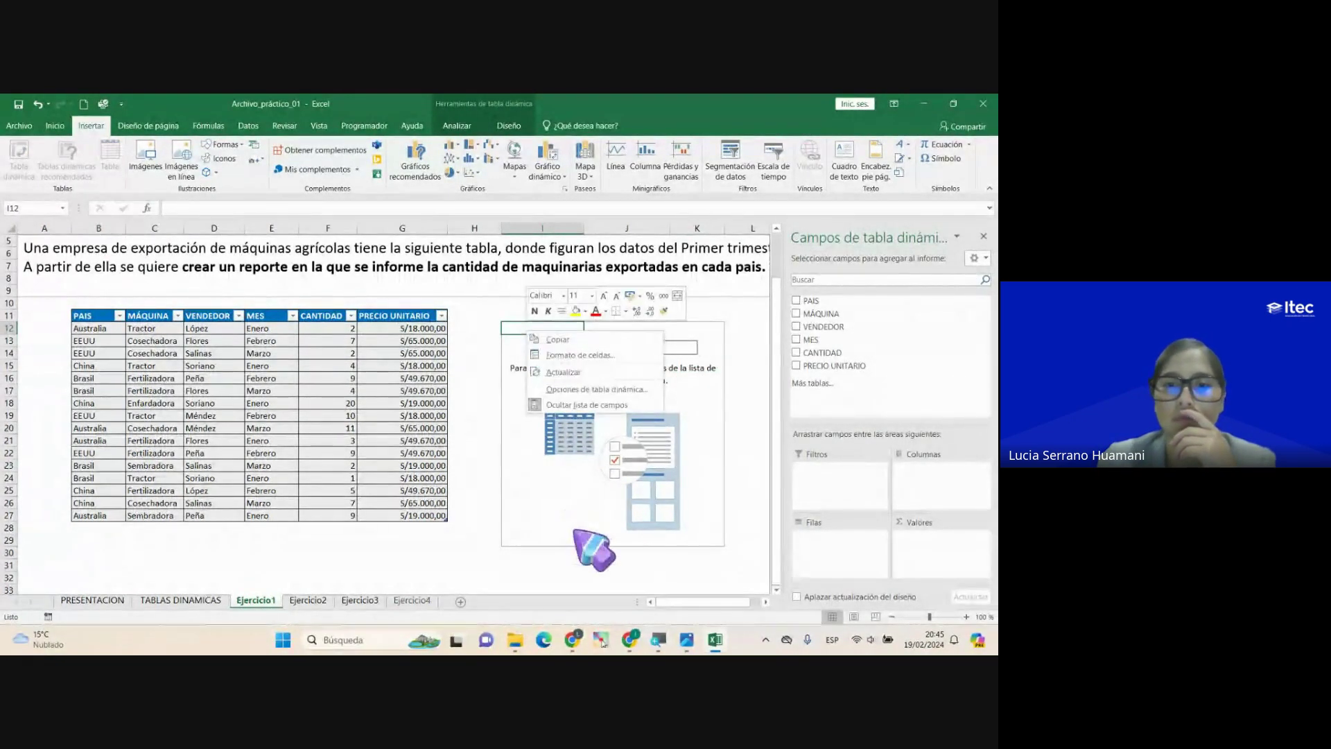
pyautogui.press('Escape')
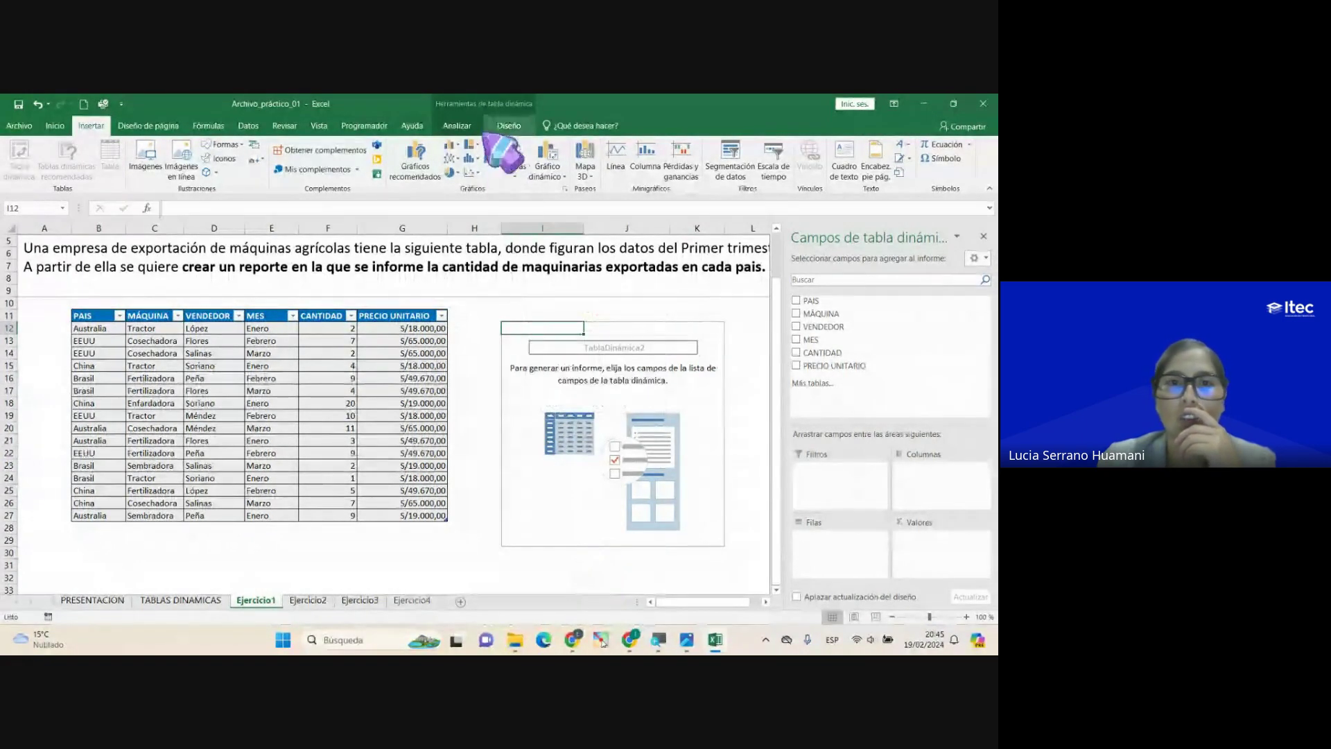
pyautogui.click(462, 126)
pyautogui.click(509, 126)
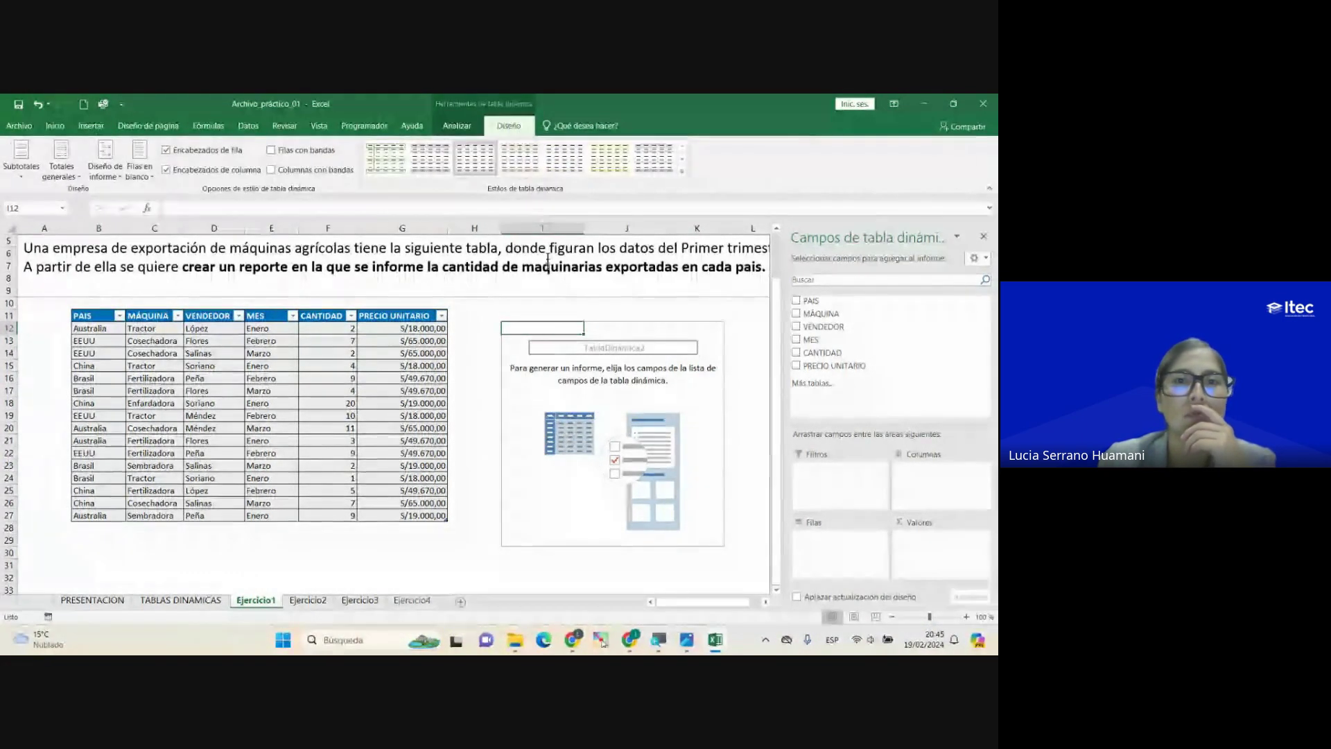
pyautogui.click(459, 126)
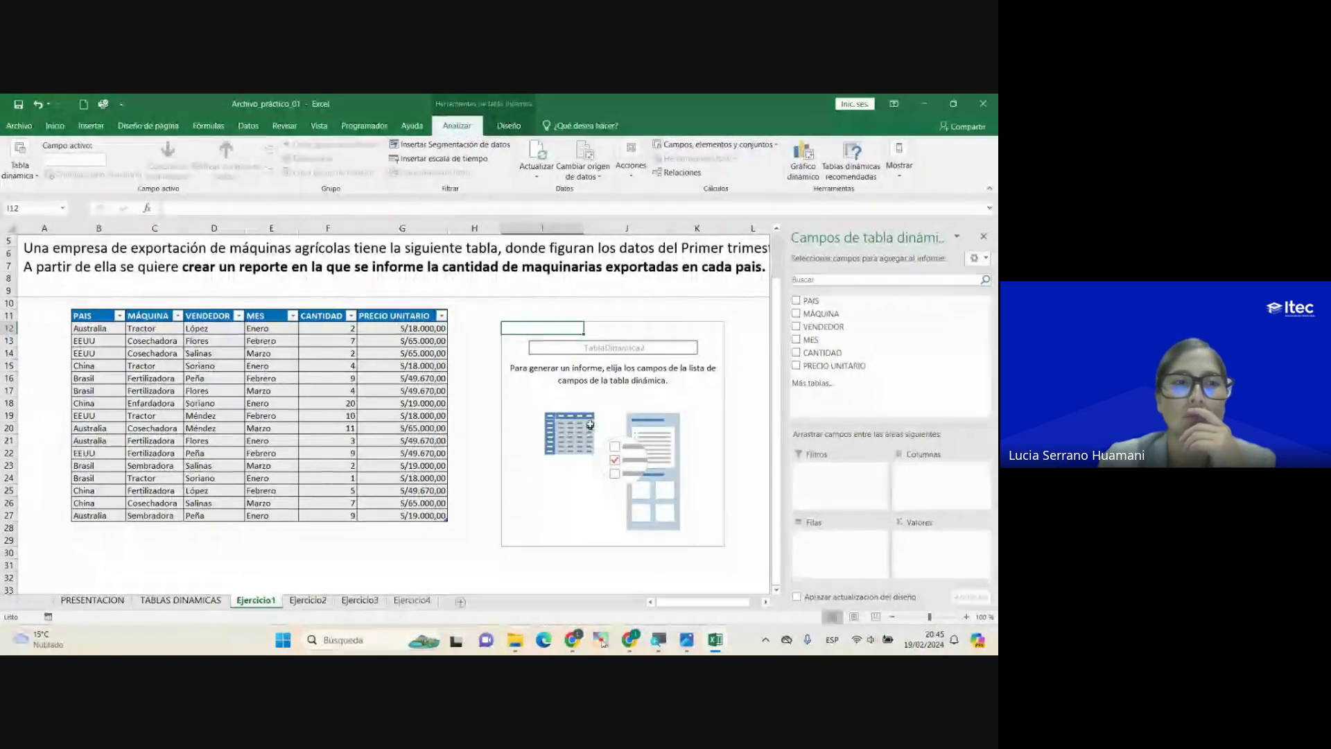
pyautogui.rightClick(551, 325)
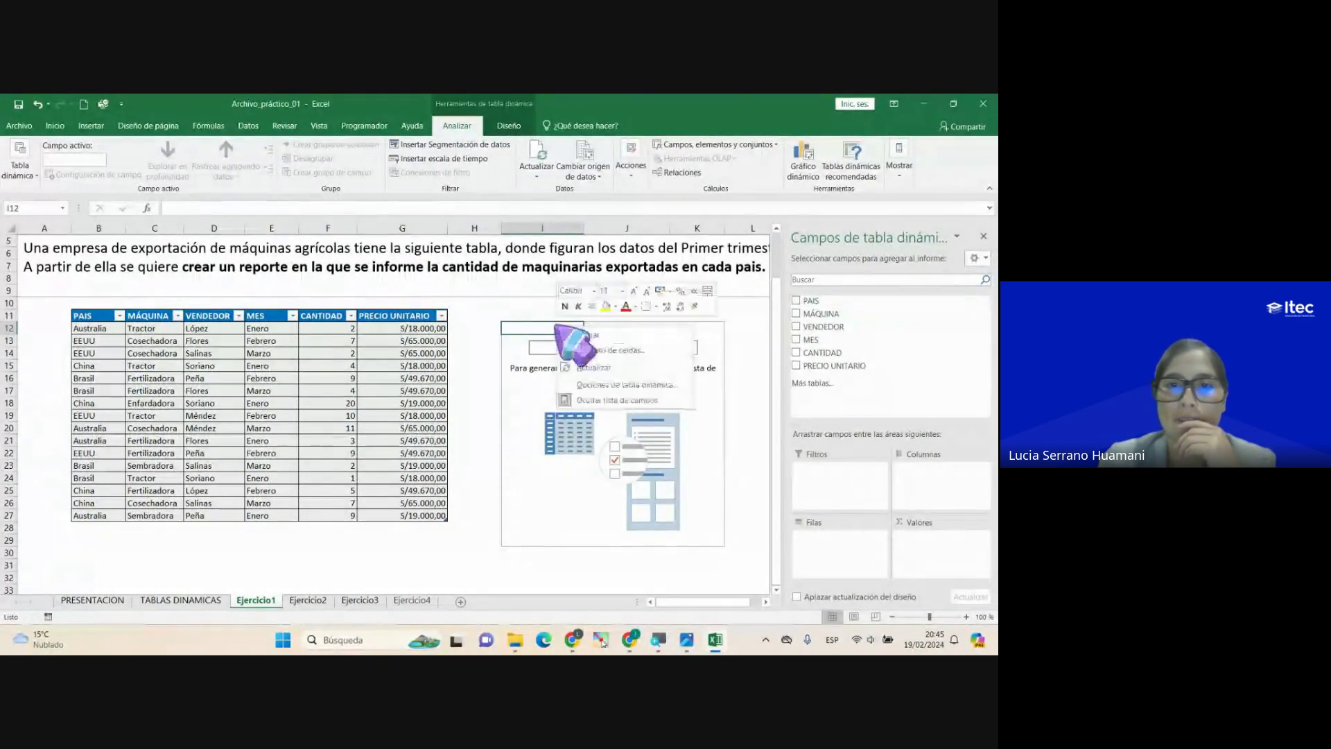
pyautogui.click(596, 367)
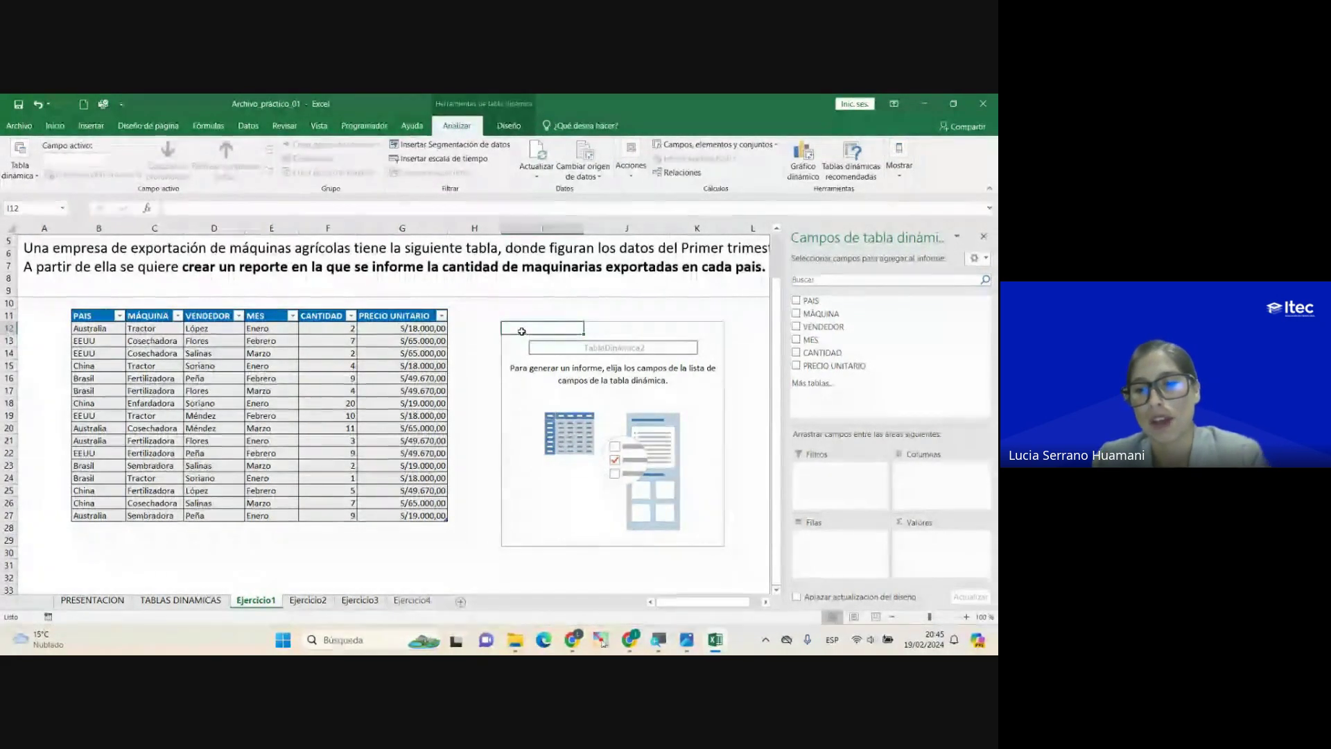
# Step: Close the pivot table field list and try repeatedly to delete the empty pivot table from its cell I12
pyautogui.doubleClick(534, 337)
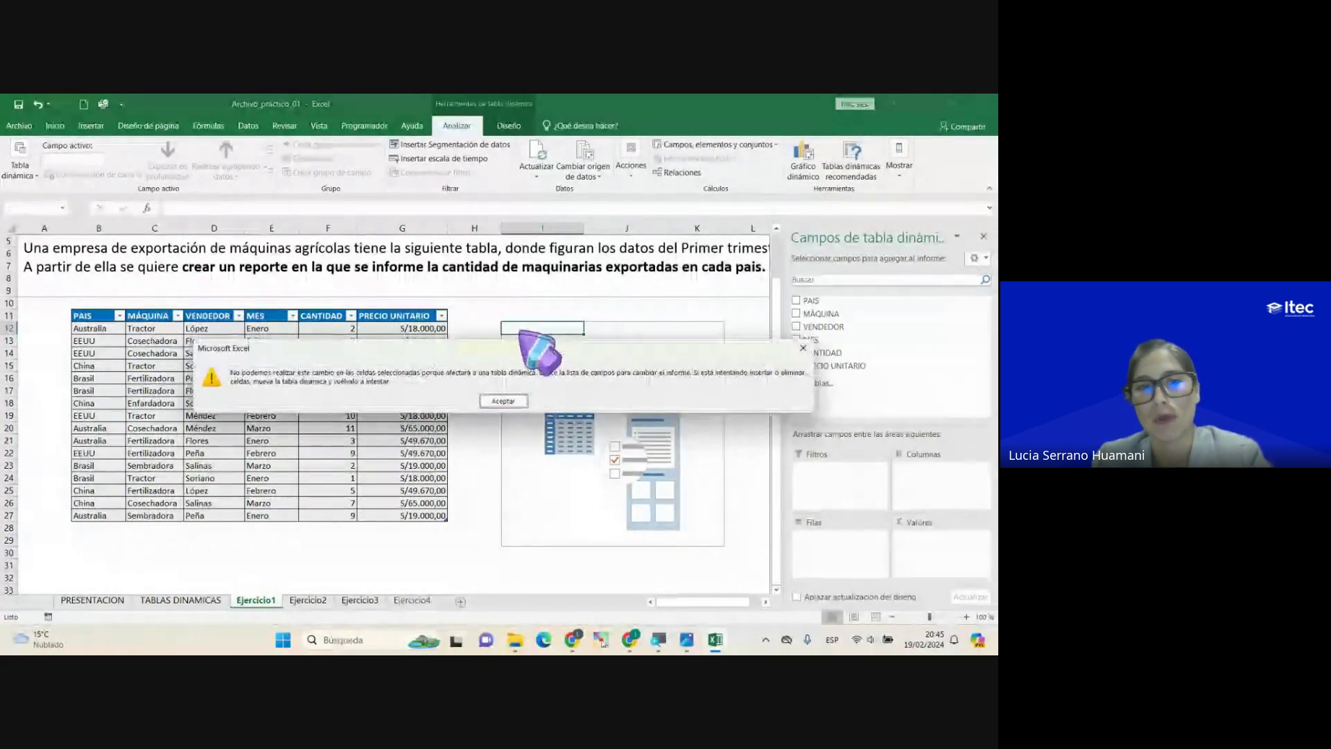
pyautogui.click(505, 400)
pyautogui.doubleClick(679, 350)
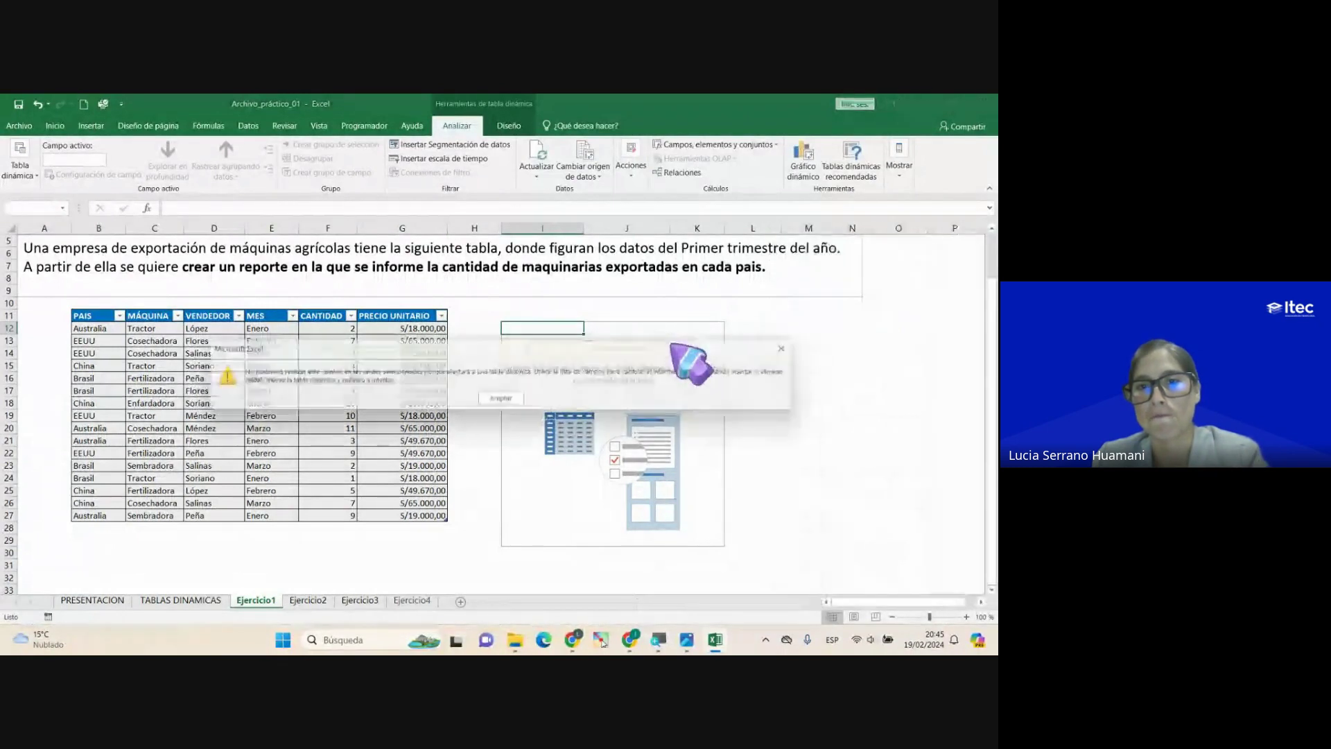
pyautogui.click(504, 401)
pyautogui.doubleClick(567, 340)
pyautogui.click(504, 401)
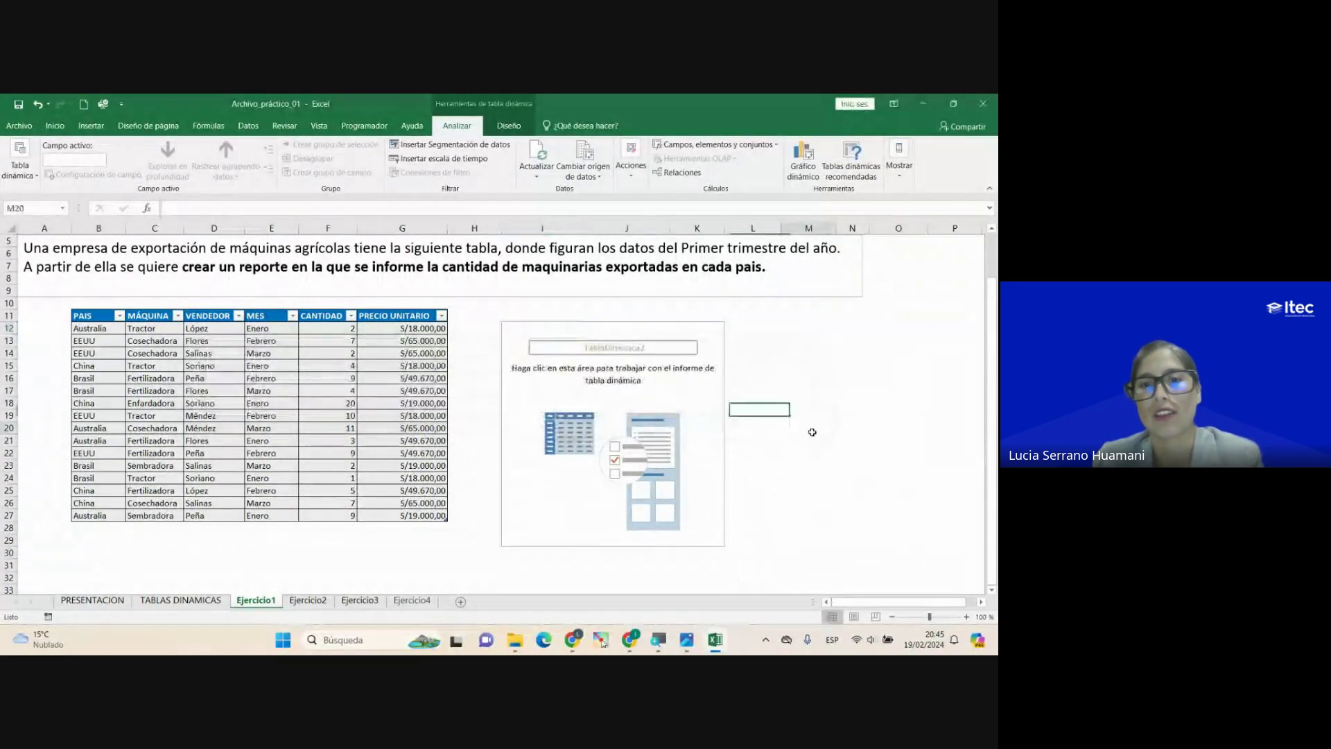
pyautogui.doubleClick(527, 341)
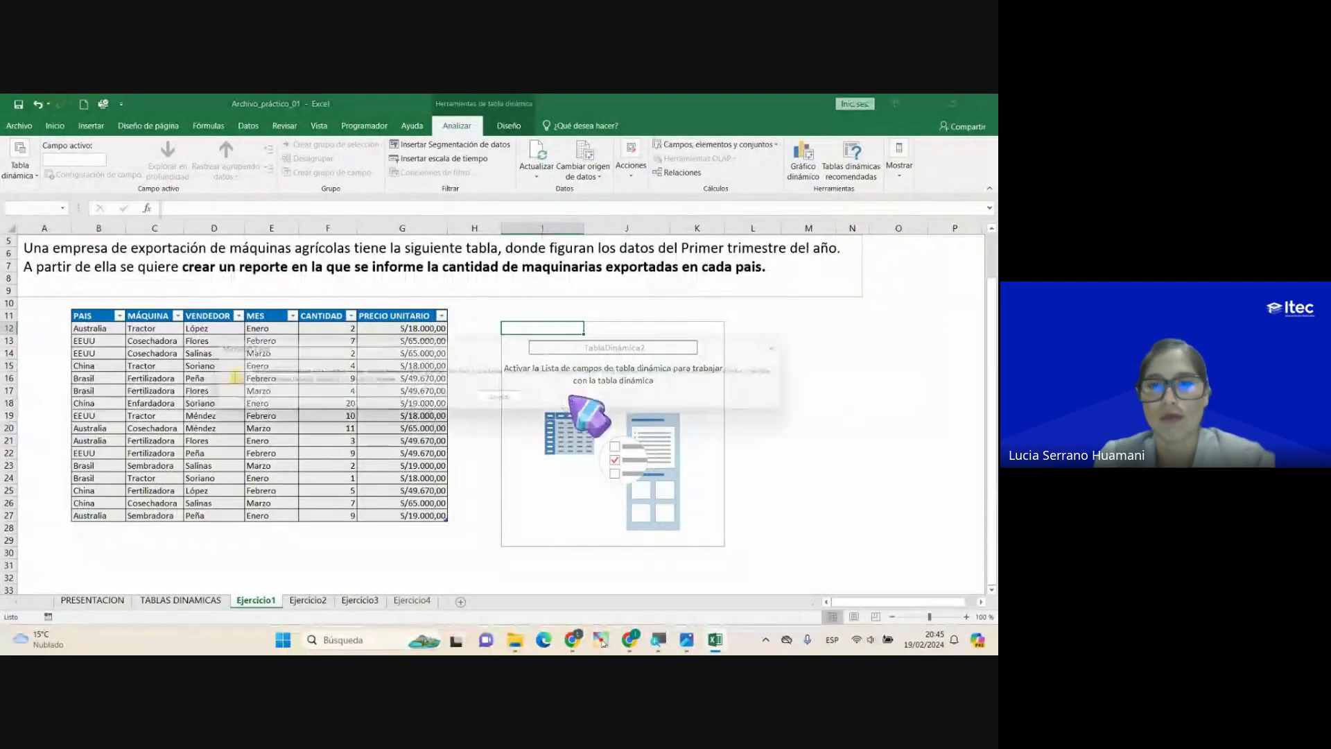
pyautogui.click(504, 401)
pyautogui.click(478, 559)
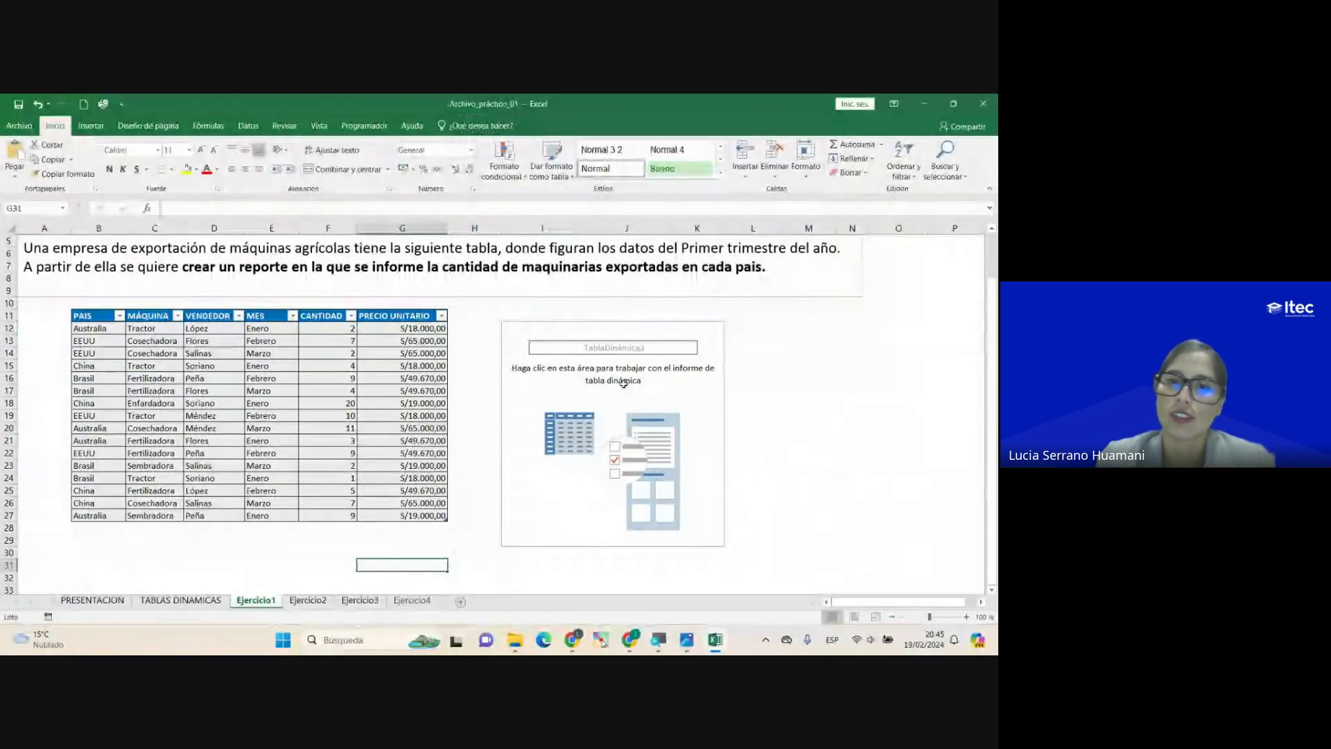
# Step: Reselect cell I12 of the empty pivot table and try once more to delete the table from that single cell
pyautogui.click(538, 327)
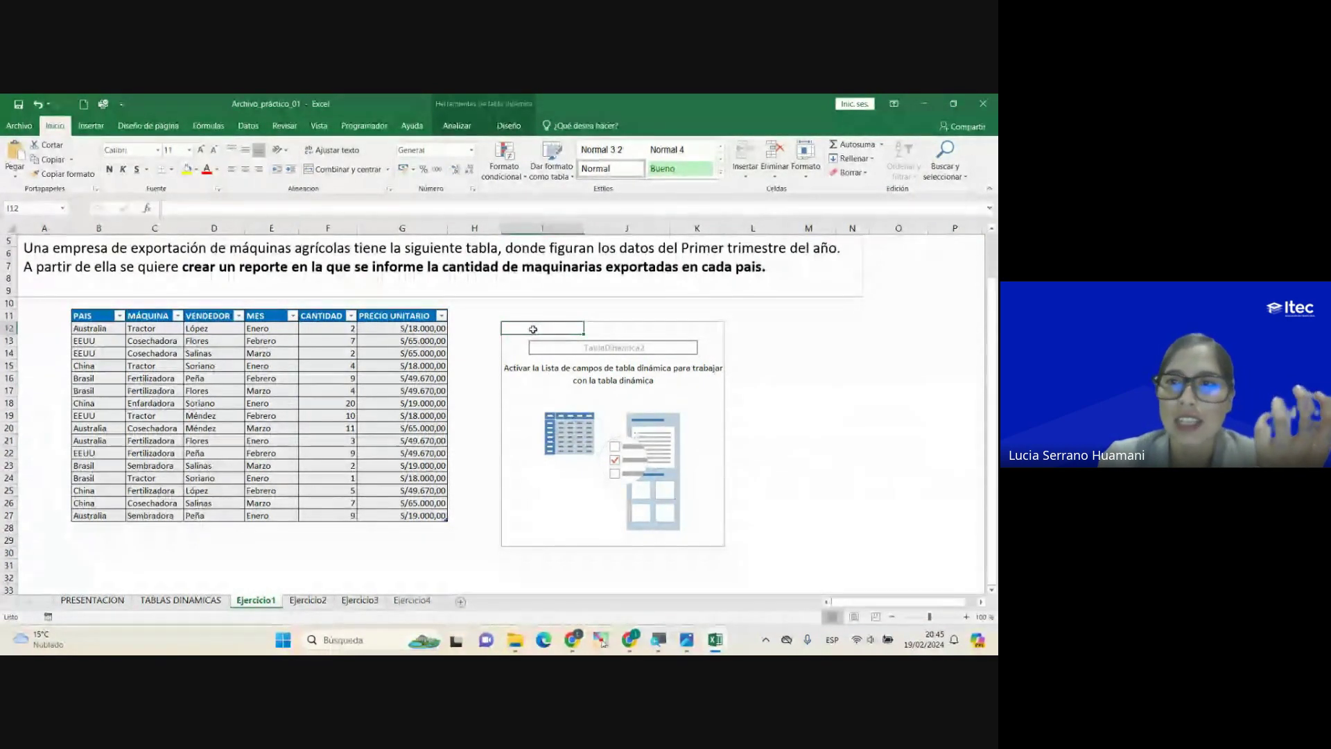
pyautogui.moveTo(545, 328); pyautogui.dragTo(565, 347)
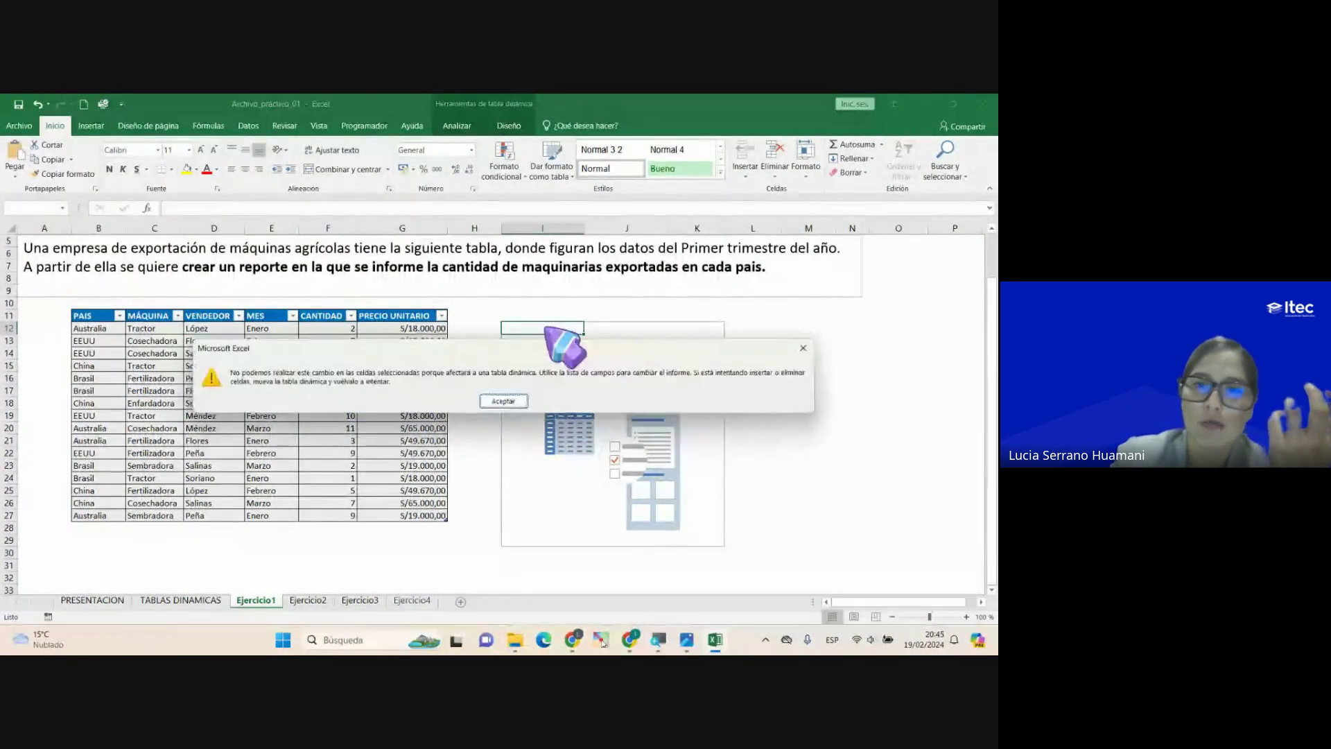
pyautogui.click(503, 401)
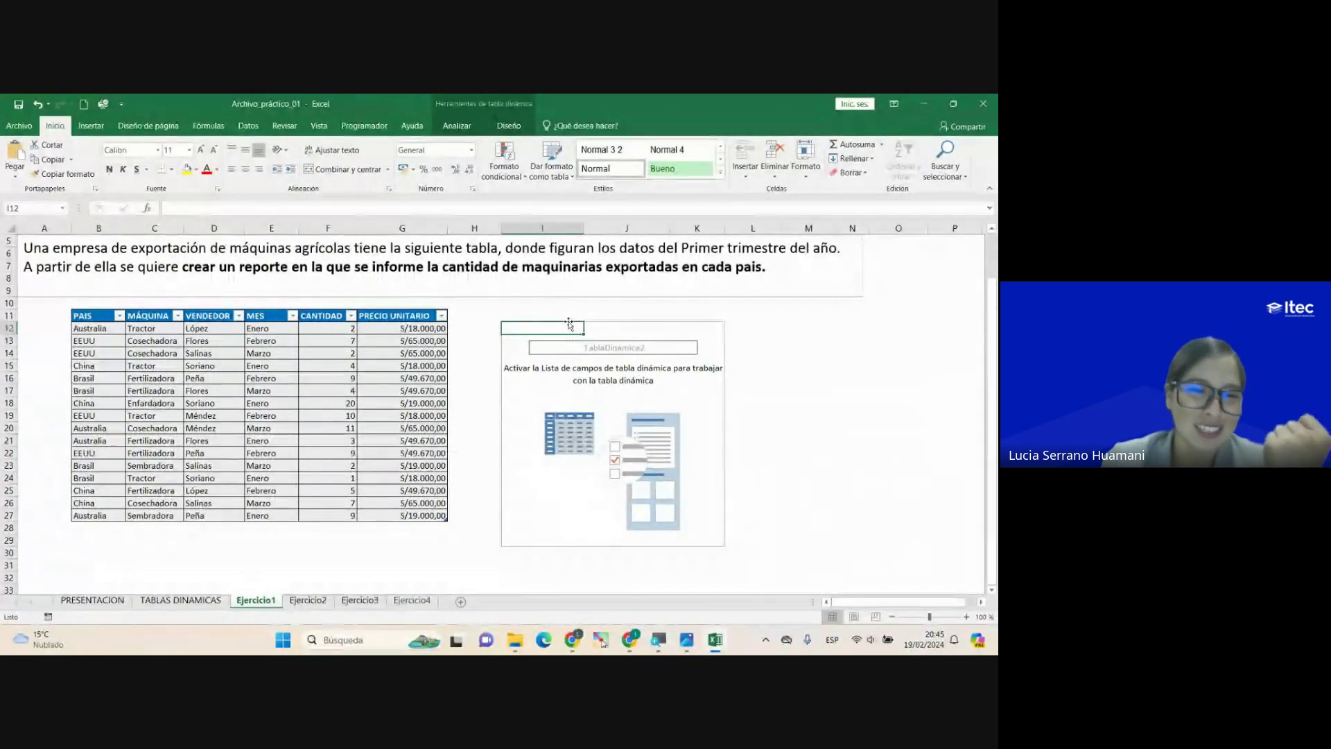
pyautogui.click(749, 377)
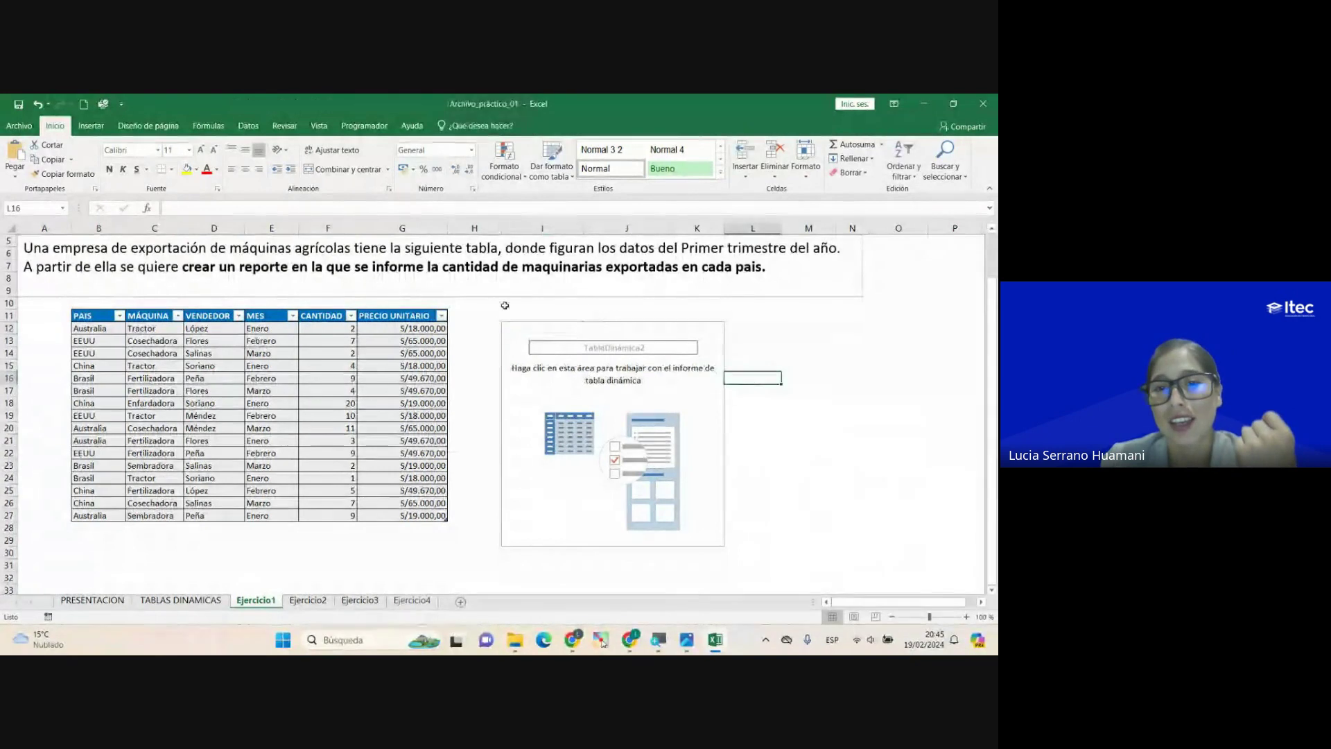
pyautogui.click(532, 337)
pyautogui.click(537, 328)
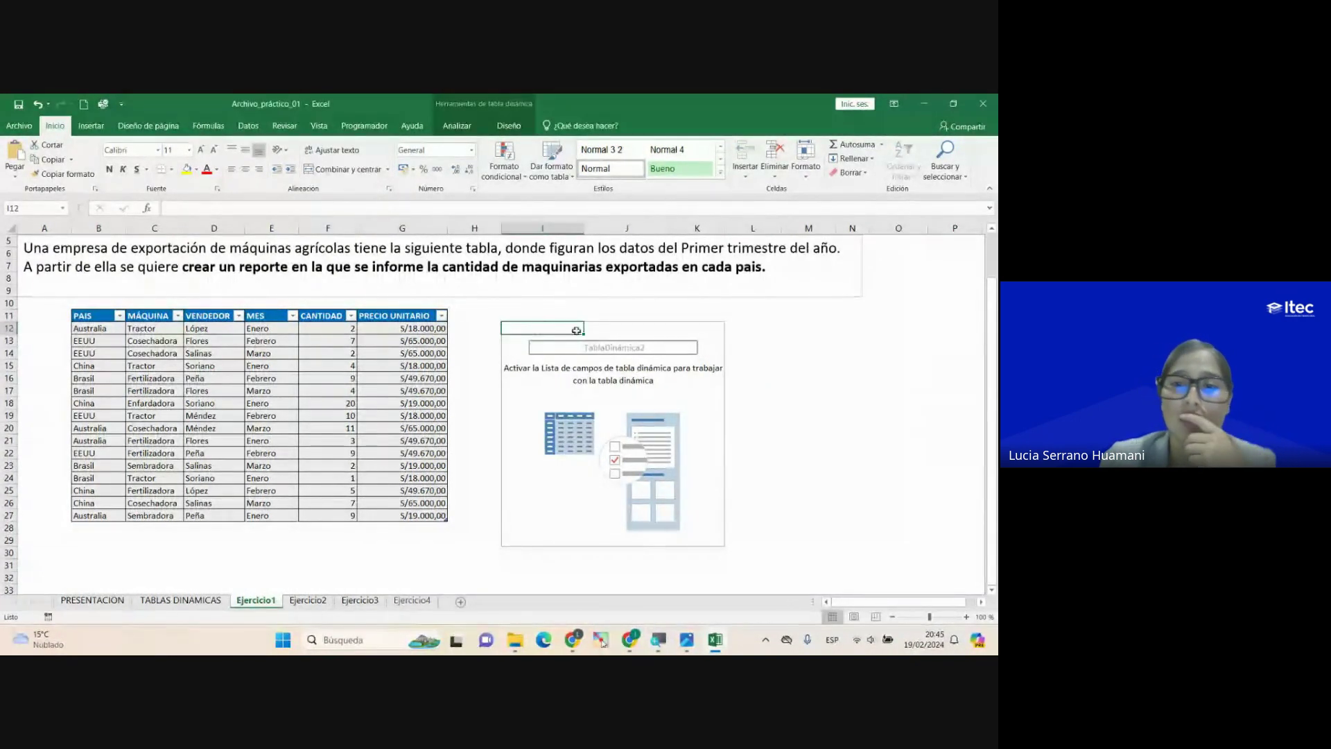
pyautogui.scroll(-5, 590, 333)
pyautogui.scroll(5, 600, 336)
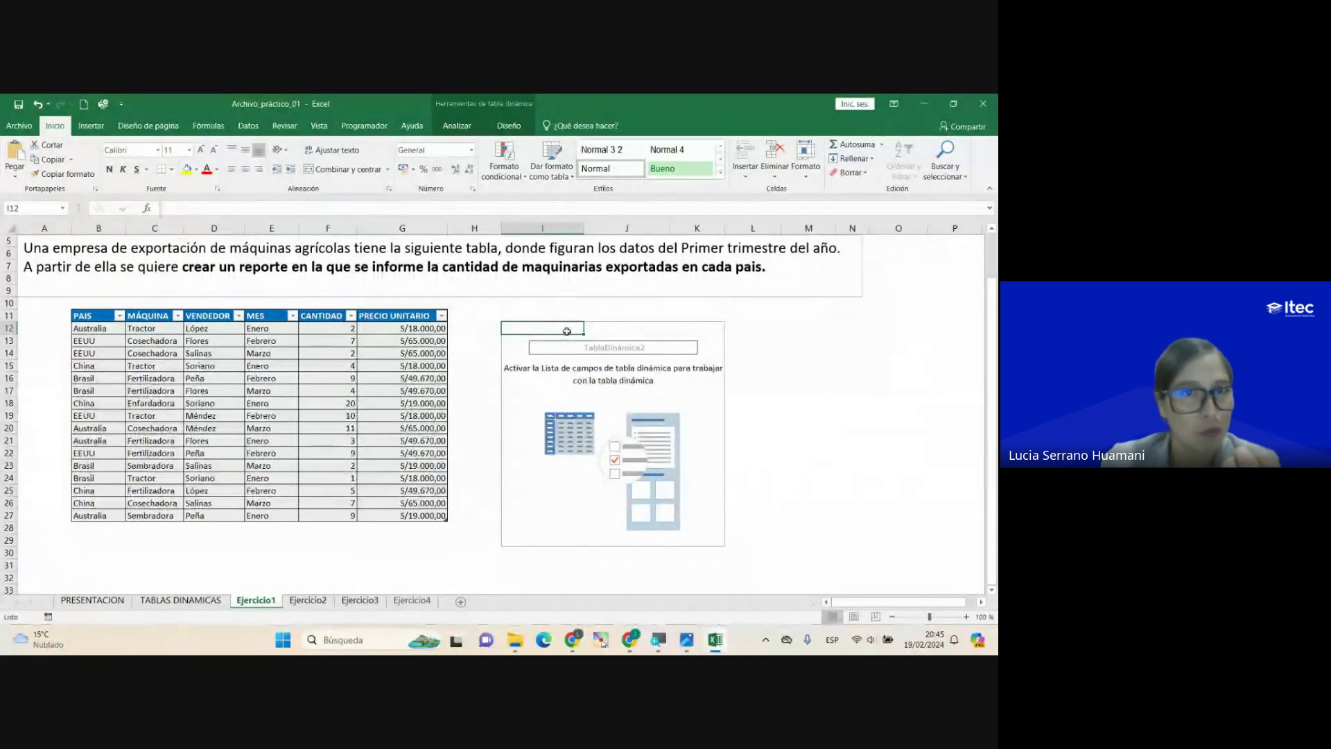
# Step: Insert a pivot table based on Tabla3 in a new worksheet
pyautogui.click(278, 357)
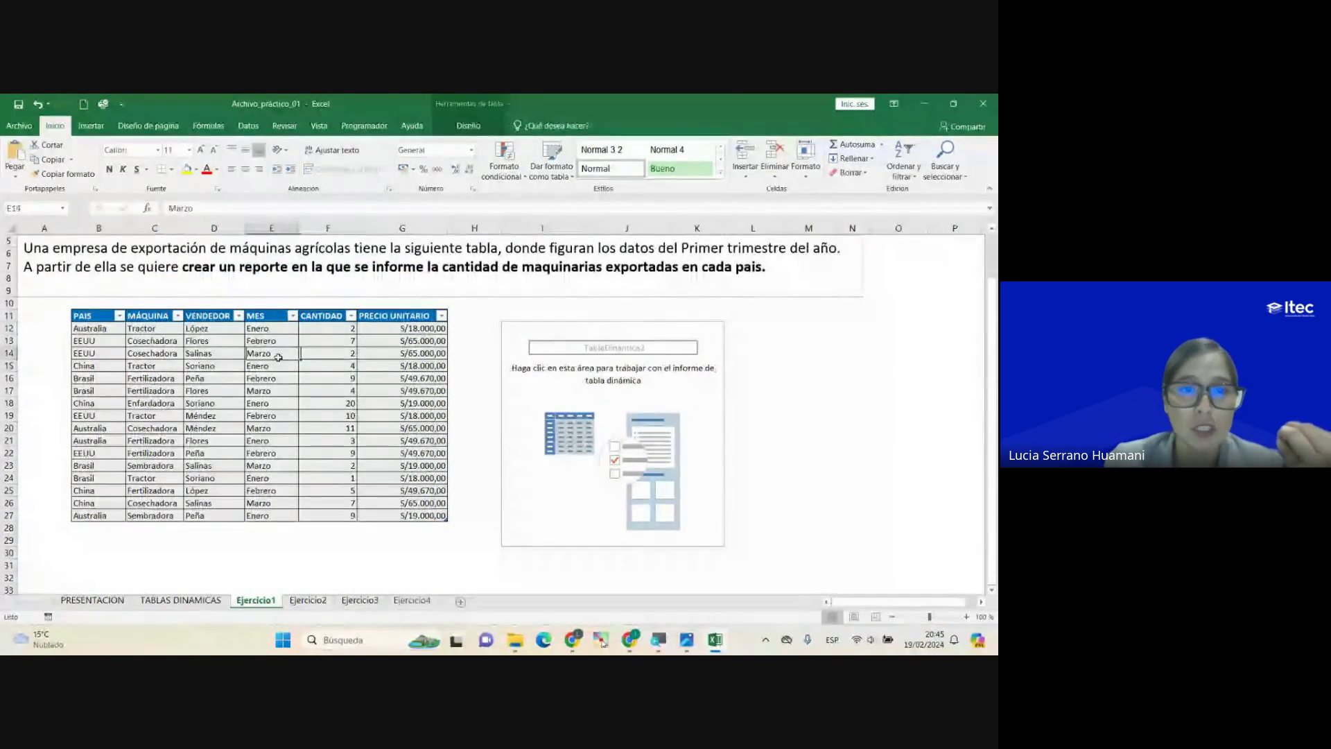
pyautogui.click(91, 125)
pyautogui.click(19, 158)
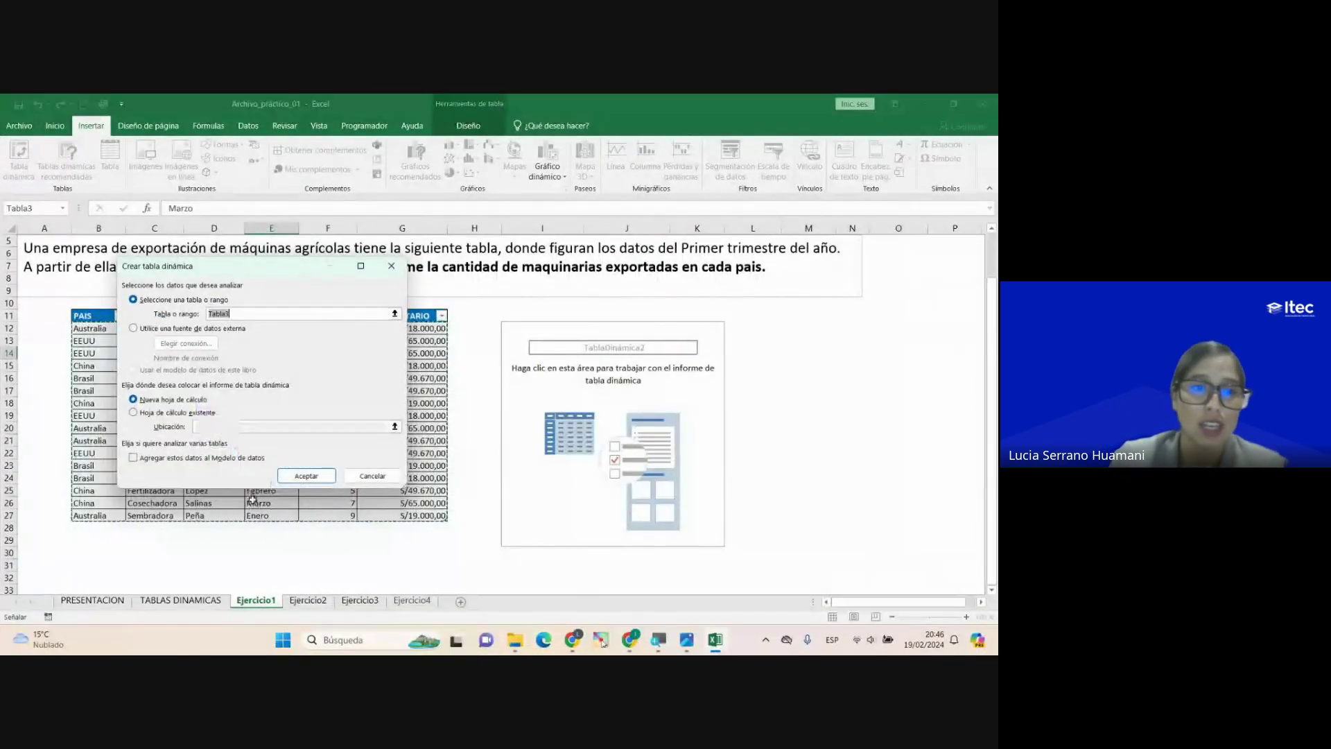
pyautogui.click(306, 475)
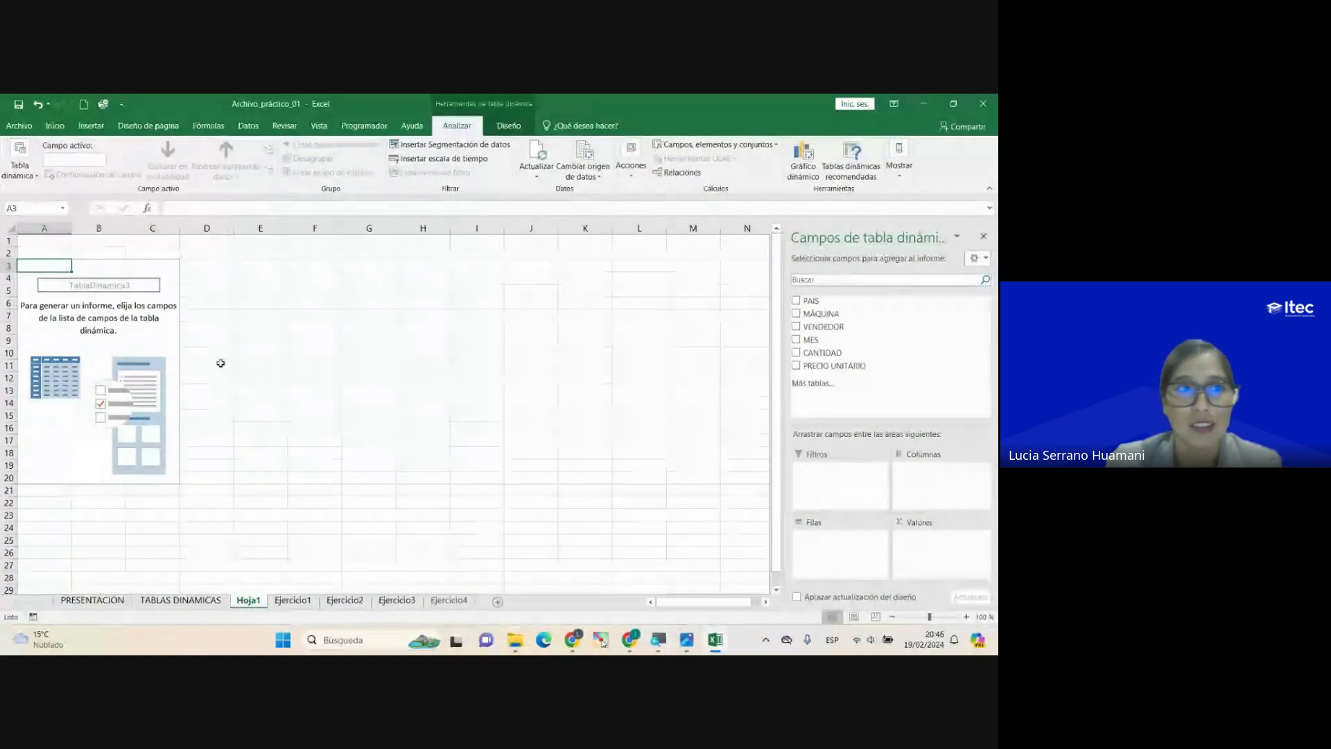
# Step: Return to the Ejercicio1 sheet, try to delete its empty pivot table from cell I12, and check that cell's context options
pyautogui.click(292, 600)
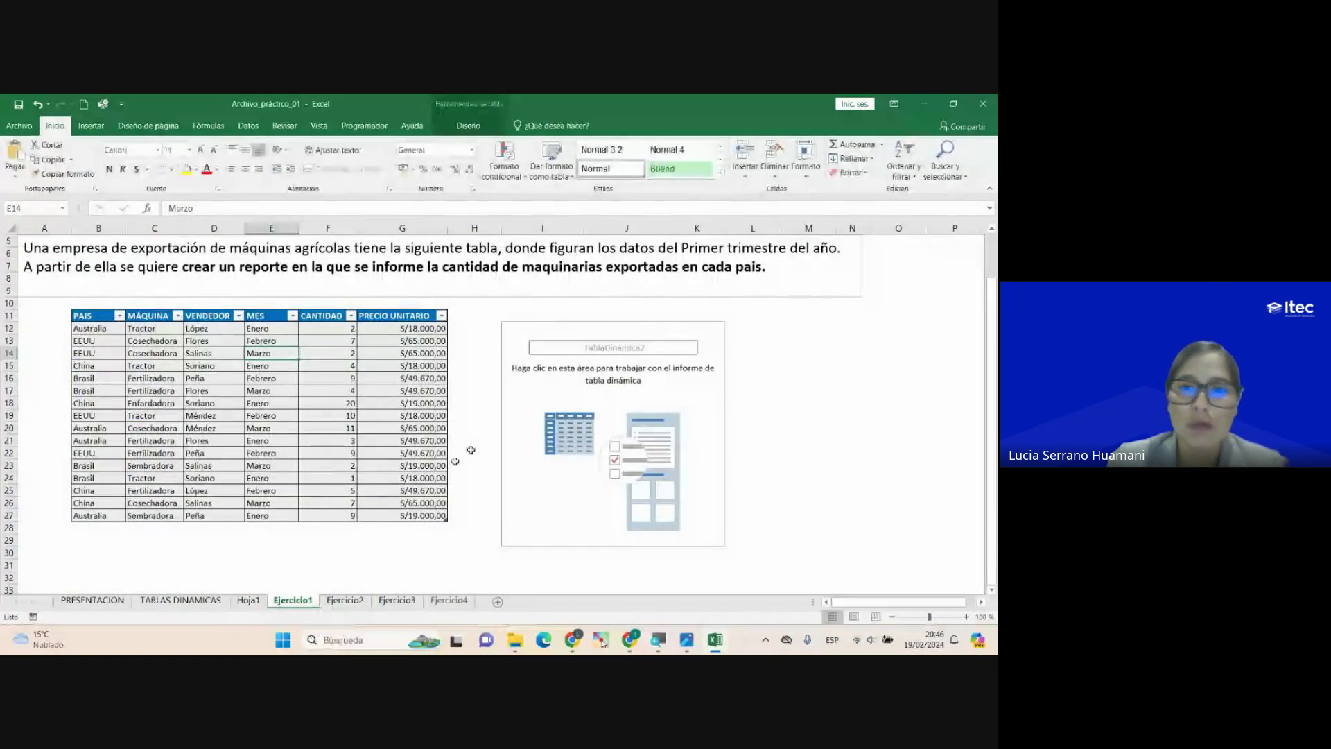
pyautogui.click(512, 328)
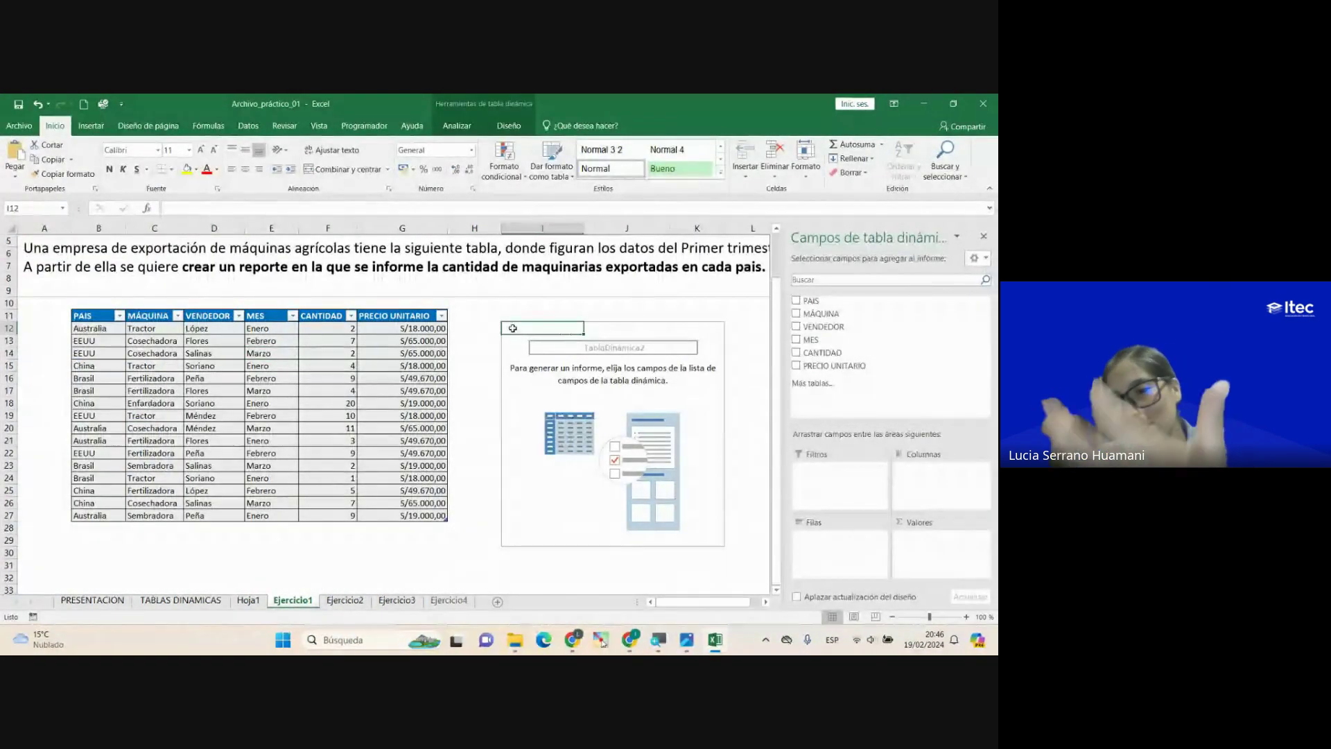
pyautogui.click(512, 328)
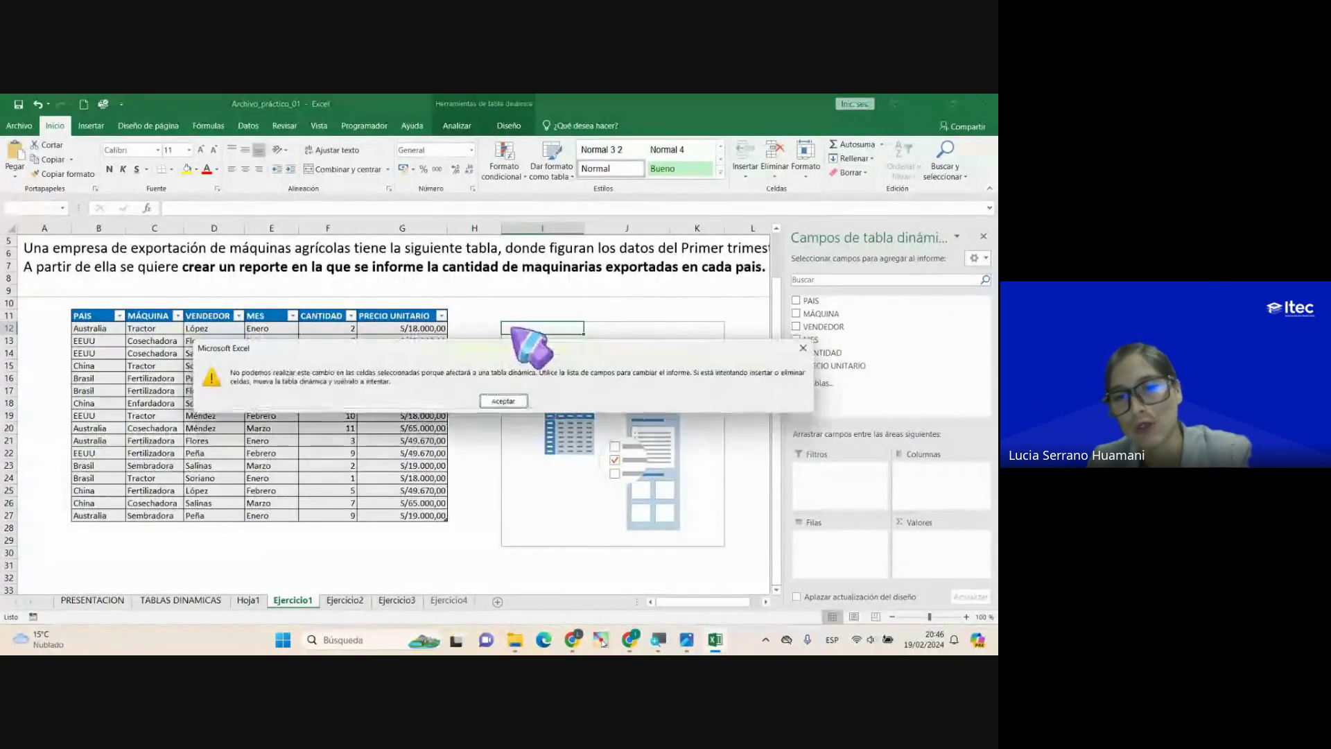
pyautogui.click(507, 400)
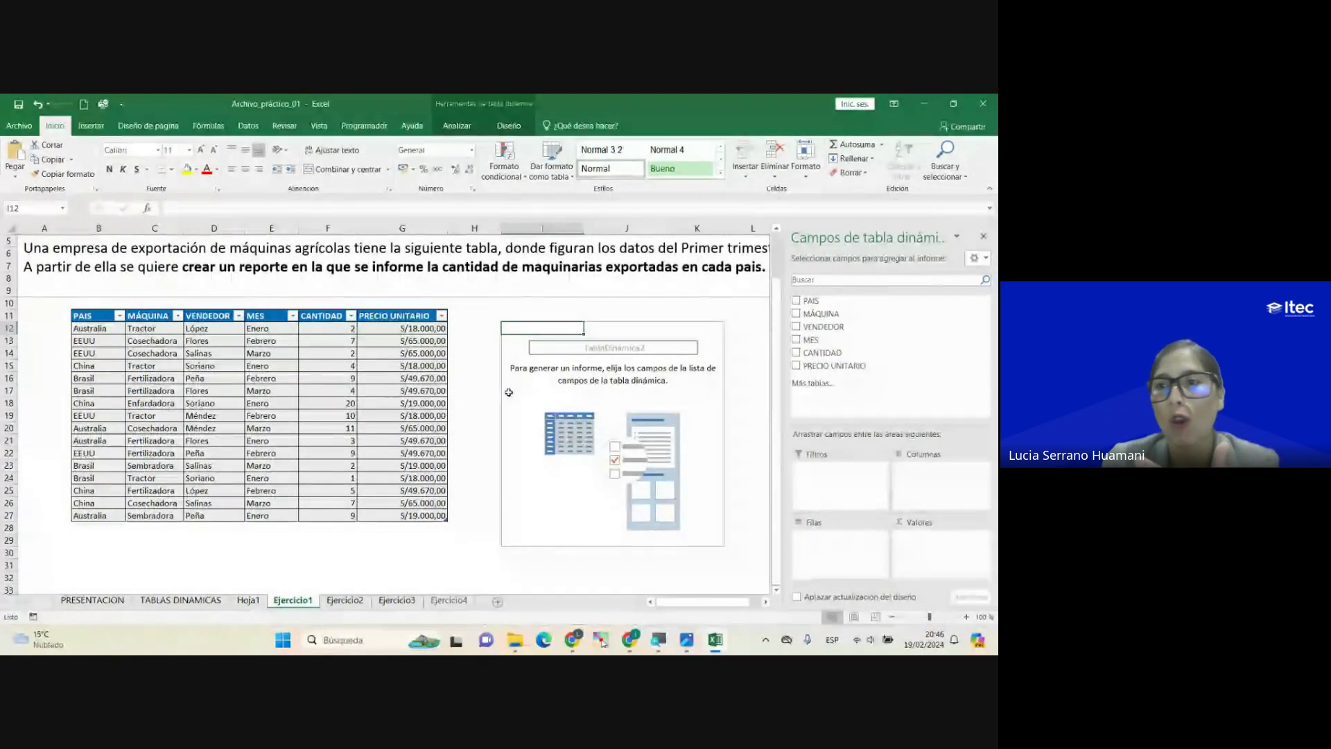
pyautogui.rightClick(515, 329)
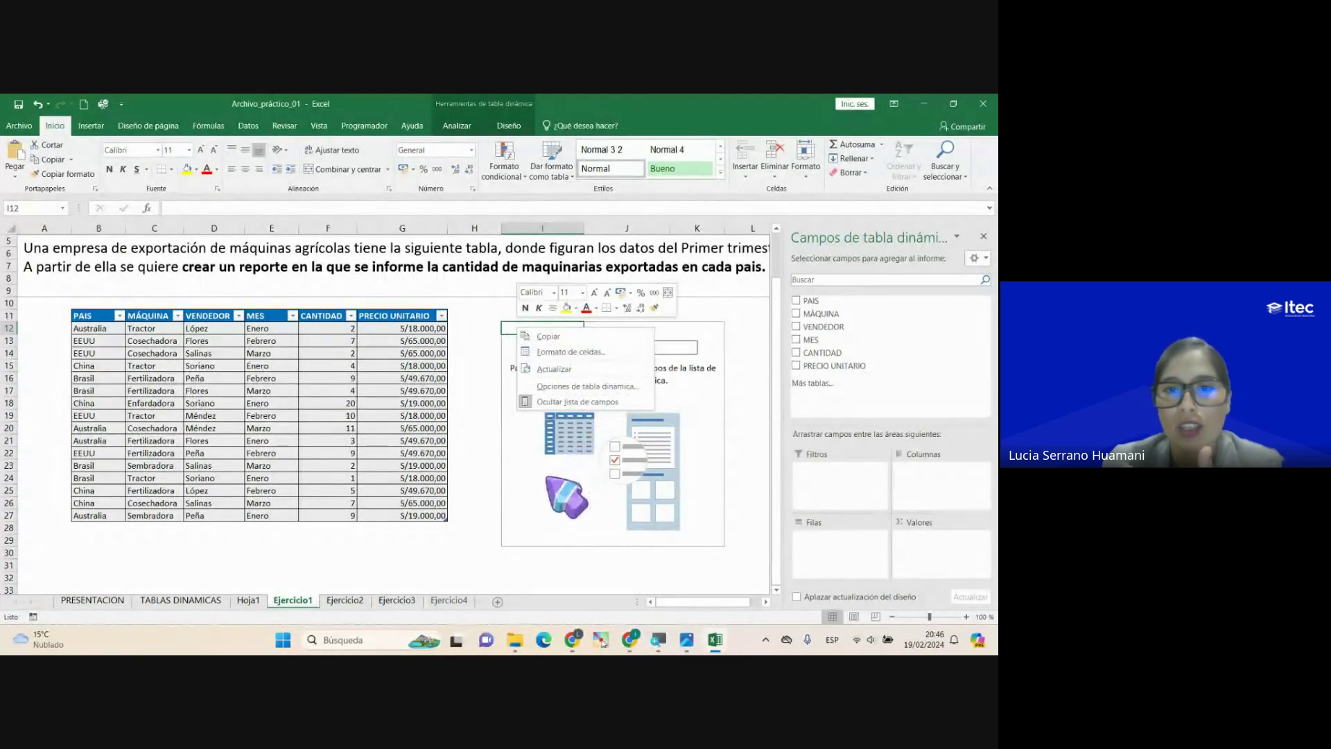
pyautogui.click(495, 404)
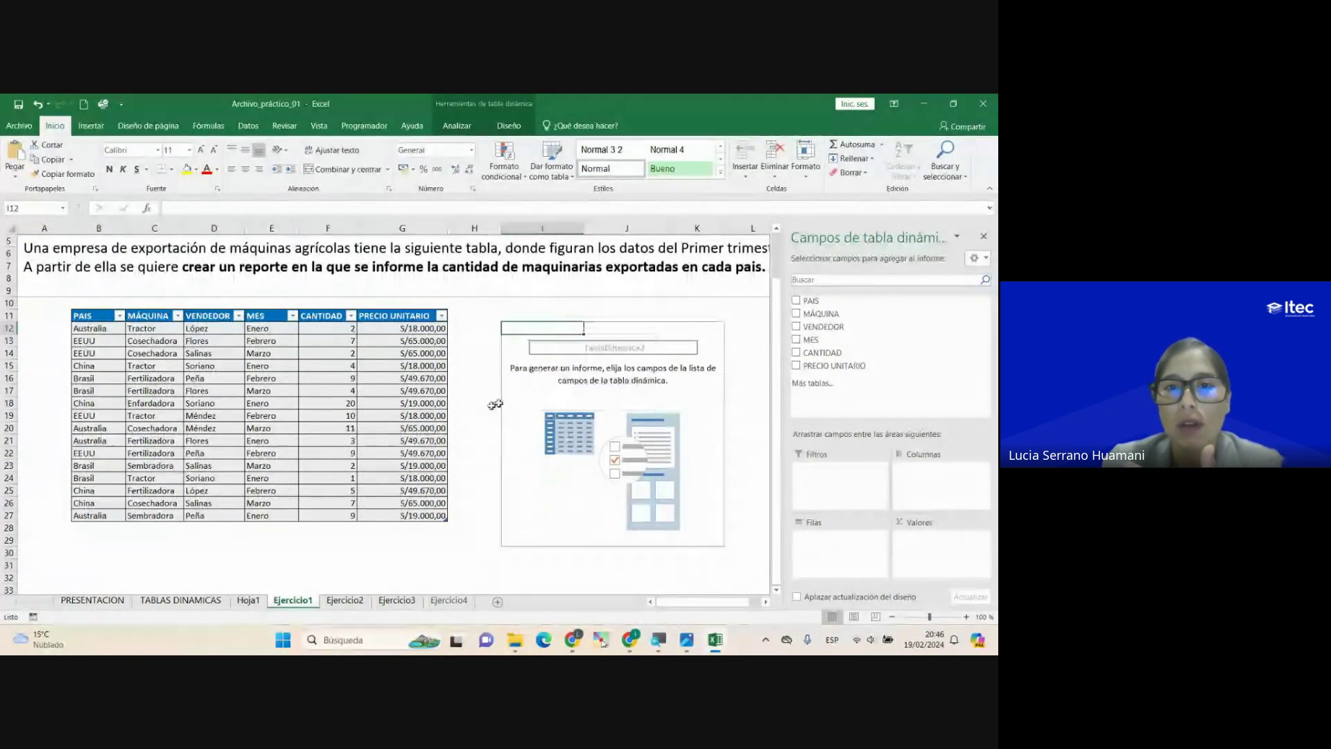
# Step: Add the VENDEDOR field to the Ejercicio1 pivot table and delete the whole table by selecting I12:I19
pyautogui.click(796, 327)
pyautogui.rightClick(525, 324)
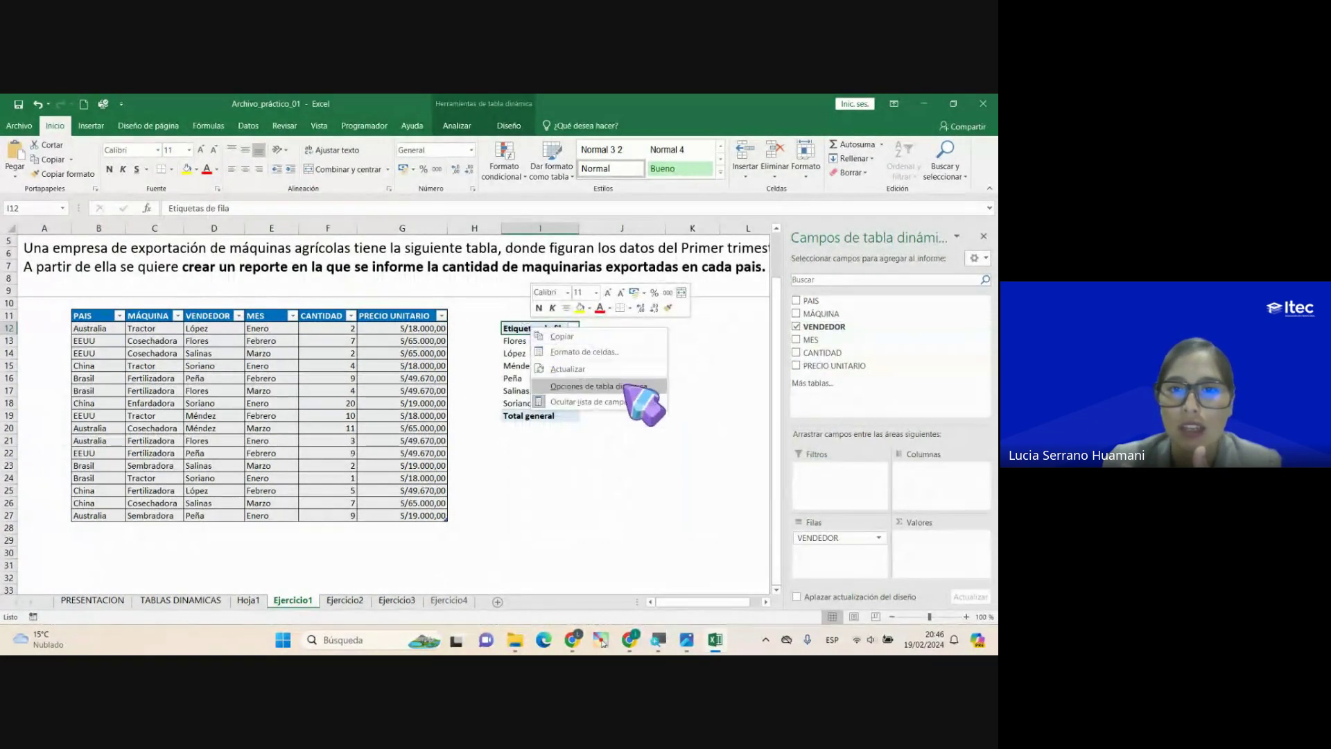
pyautogui.moveTo(525, 328); pyautogui.dragTo(561, 418)
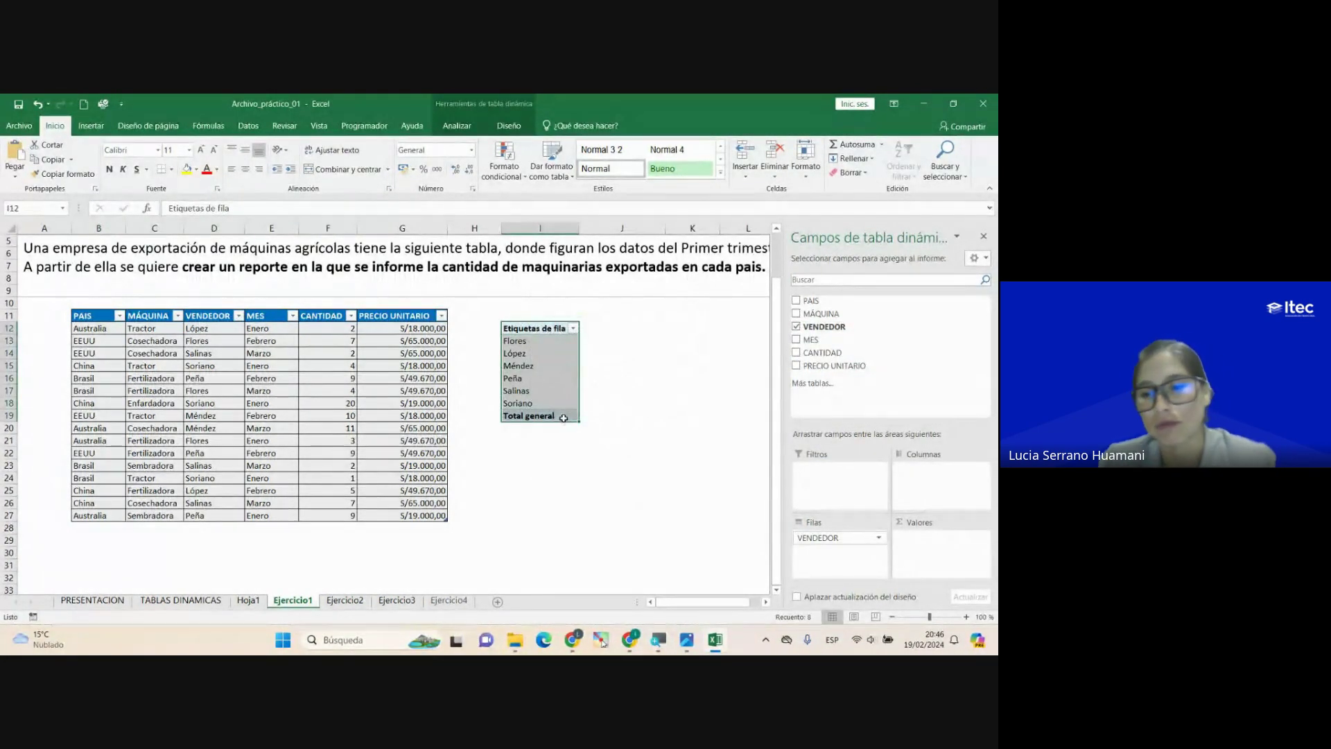
pyautogui.press('Delete')
pyautogui.click(547, 339)
pyautogui.click(564, 318)
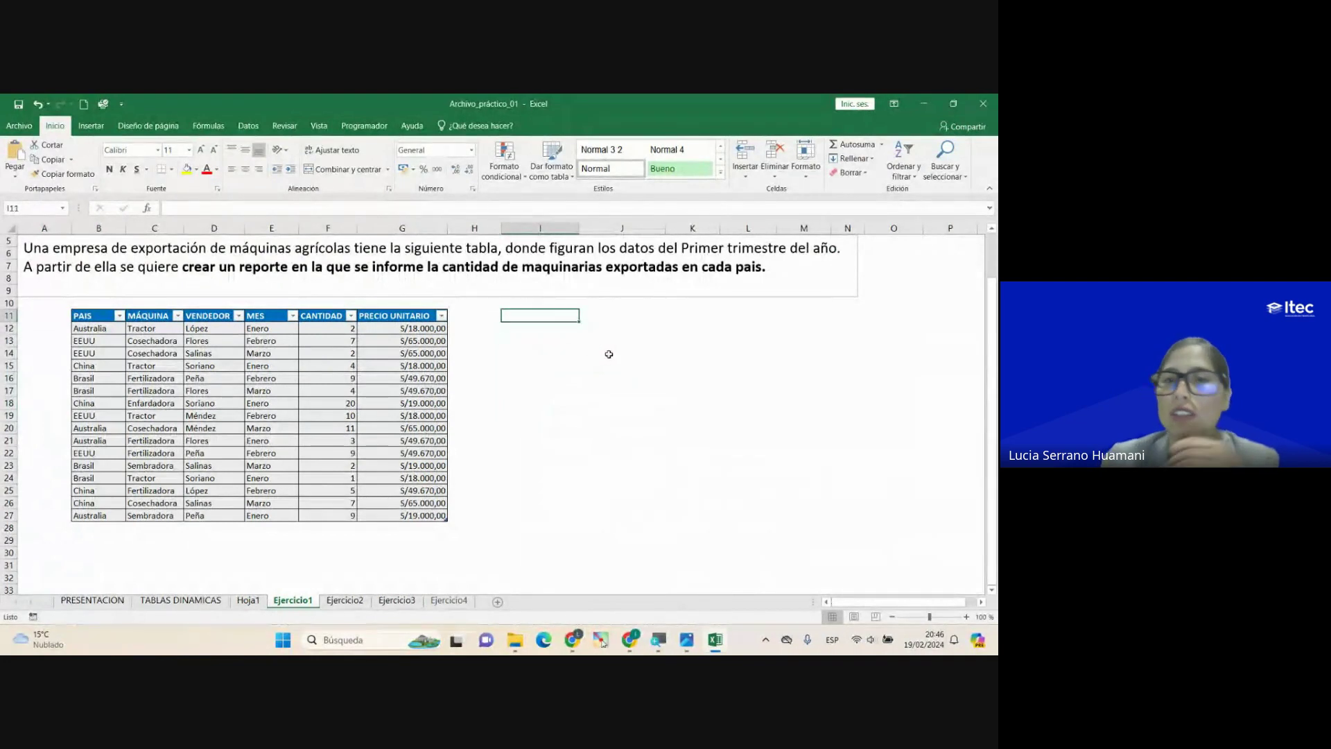
# Step: Compare the source data table on Ejercicio1 with the empty pivot table placed on Hoja1
pyautogui.click(606, 356)
pyautogui.press('Up')
pyautogui.press('Up')
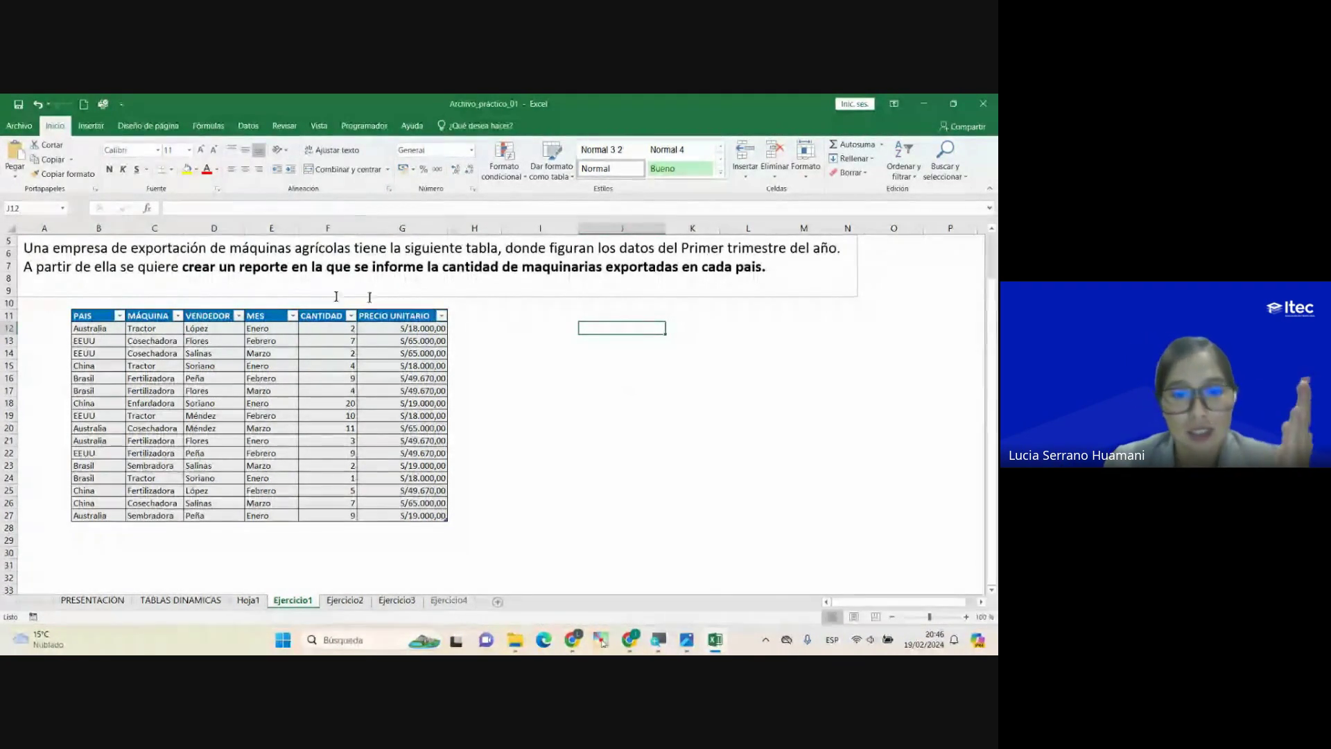
pyautogui.click(220, 415)
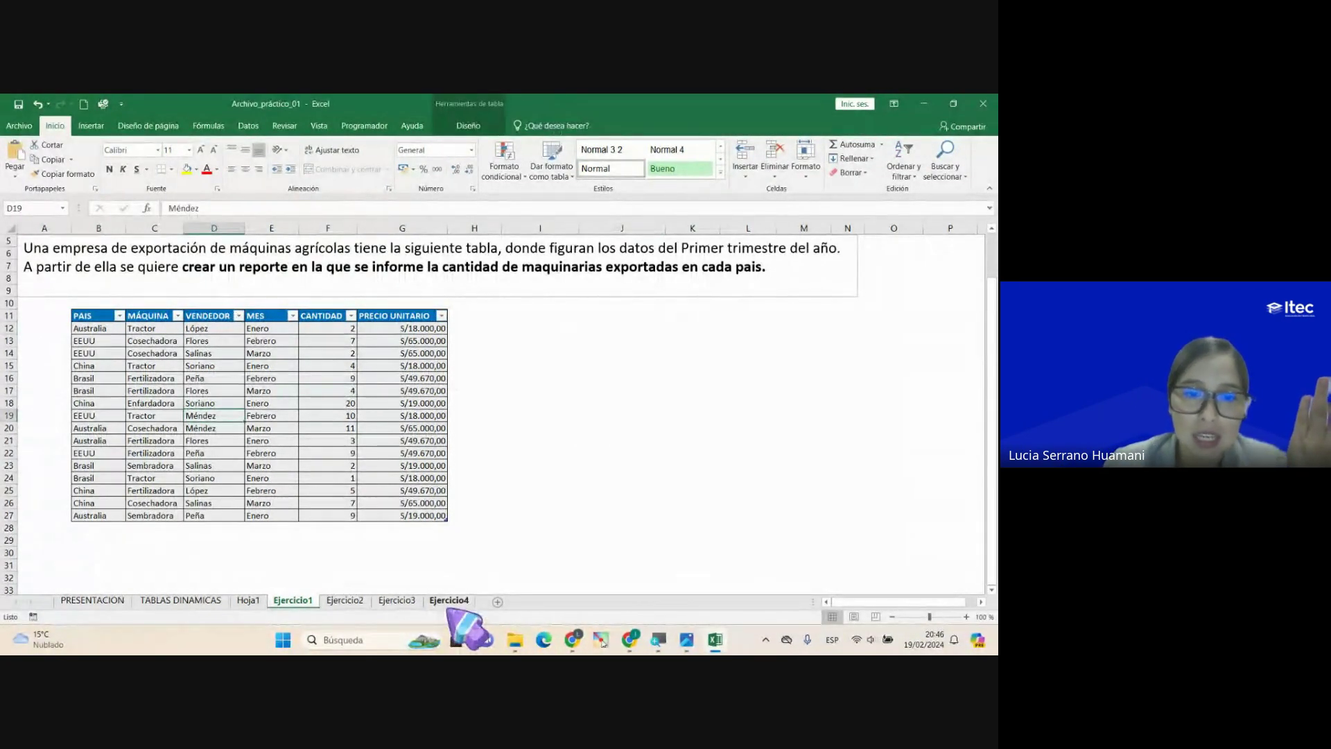
pyautogui.click(248, 600)
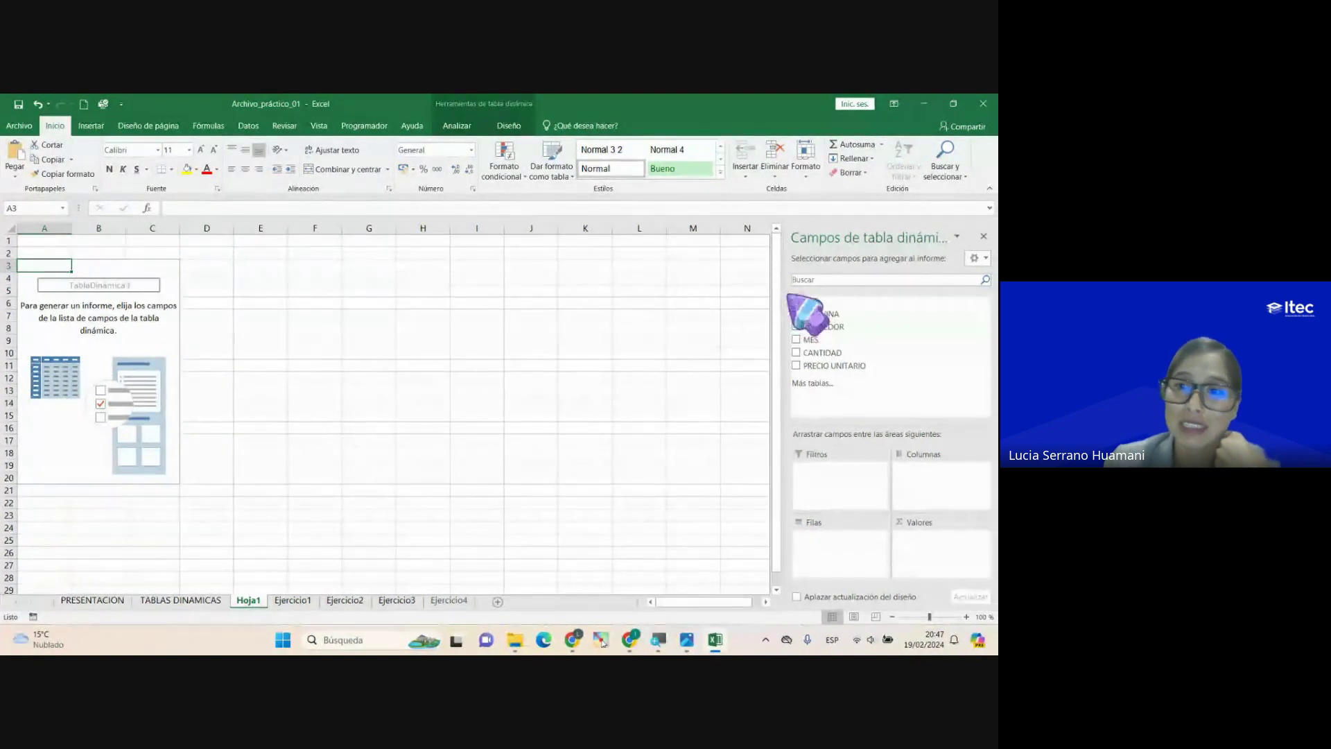
pyautogui.moveTo(815, 313); pyautogui.dragTo(298, 415)
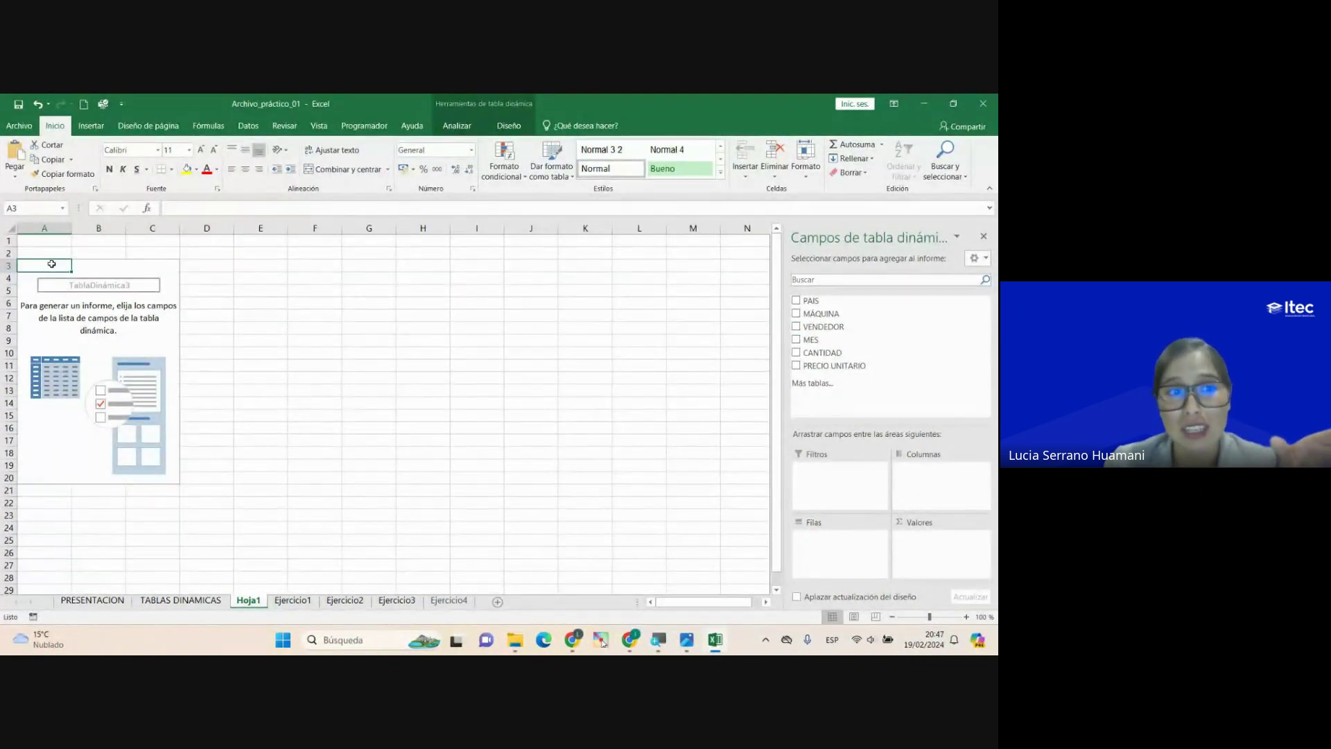
pyautogui.moveTo(52, 264); pyautogui.dragTo(62, 266)
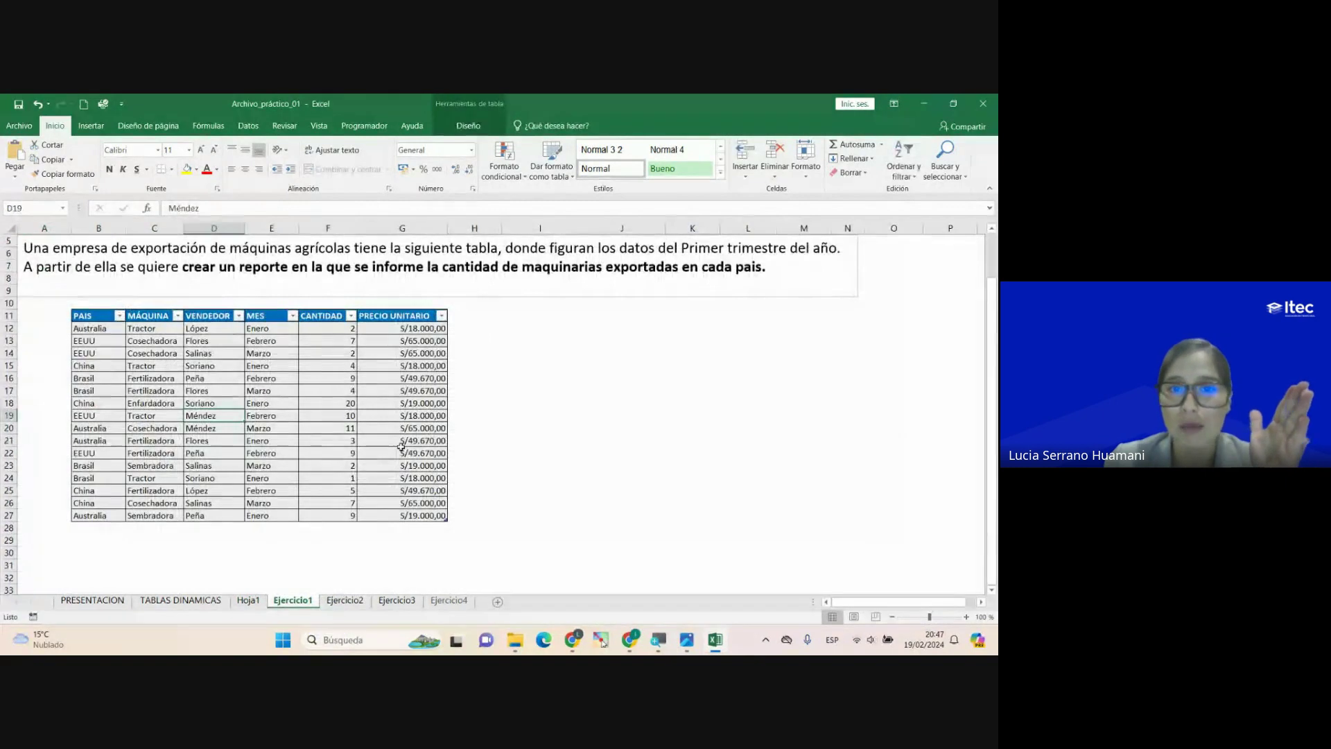
# Step: On the Hoja1 sheet, place the PAIS field in the Columns area of the pivot table
pyautogui.click(248, 600)
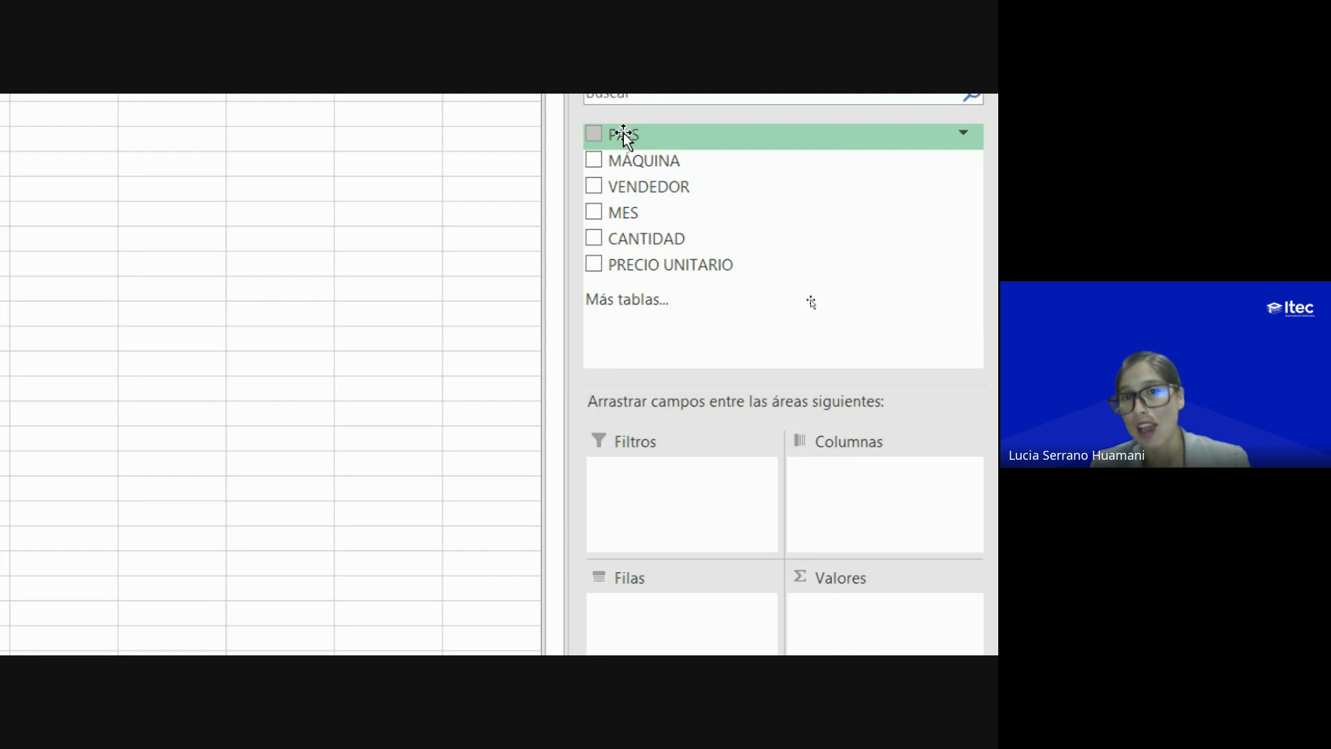
pyautogui.moveTo(624, 135); pyautogui.dragTo(827, 498)
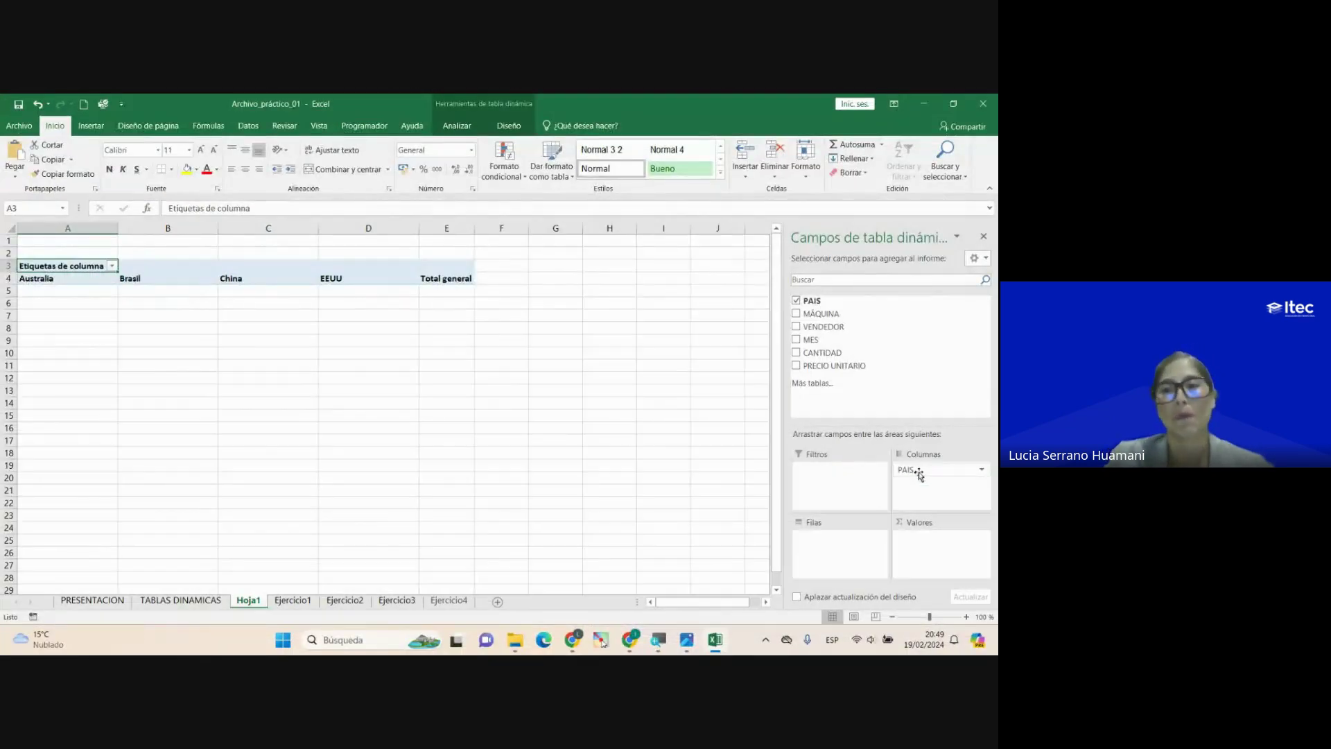
# Step: Go through the country headings in row 4 of the pivot table, from Australia to EEUU
pyautogui.click(90, 281)
pyautogui.click(139, 281)
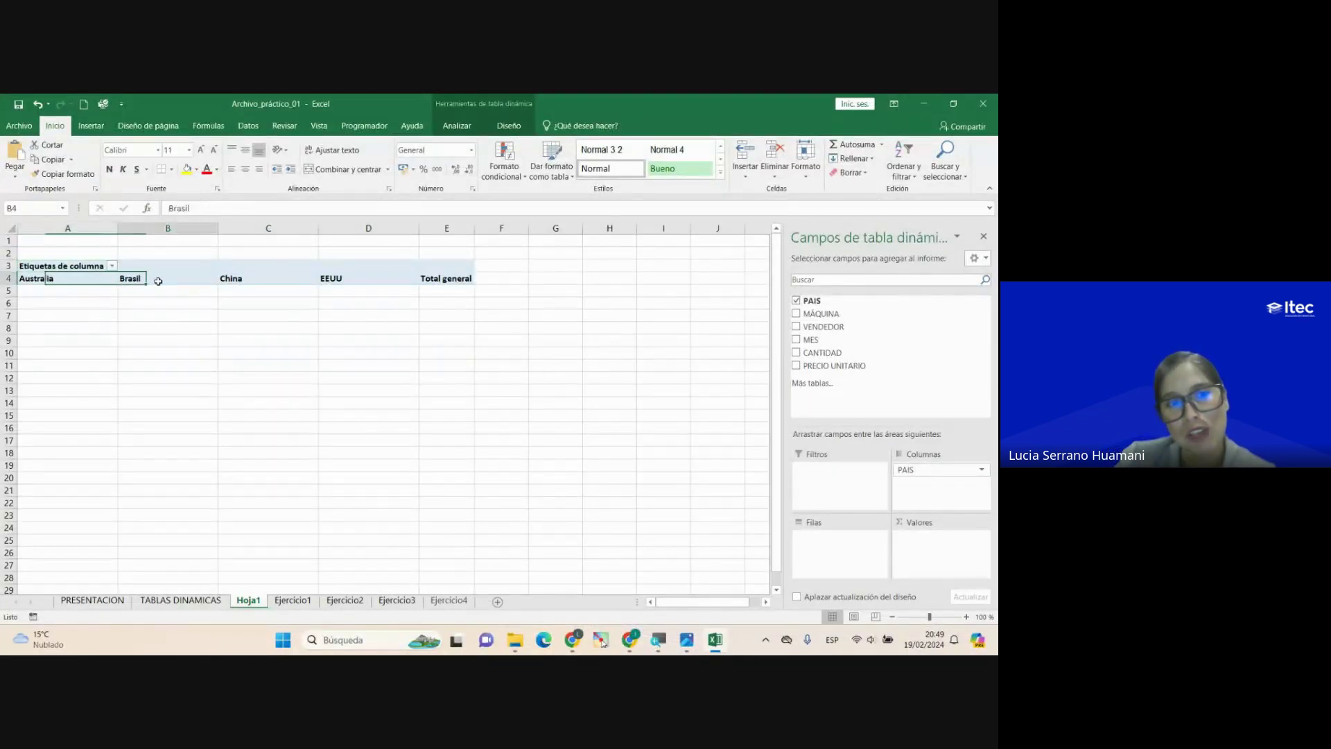
pyautogui.click(251, 280)
pyautogui.click(345, 284)
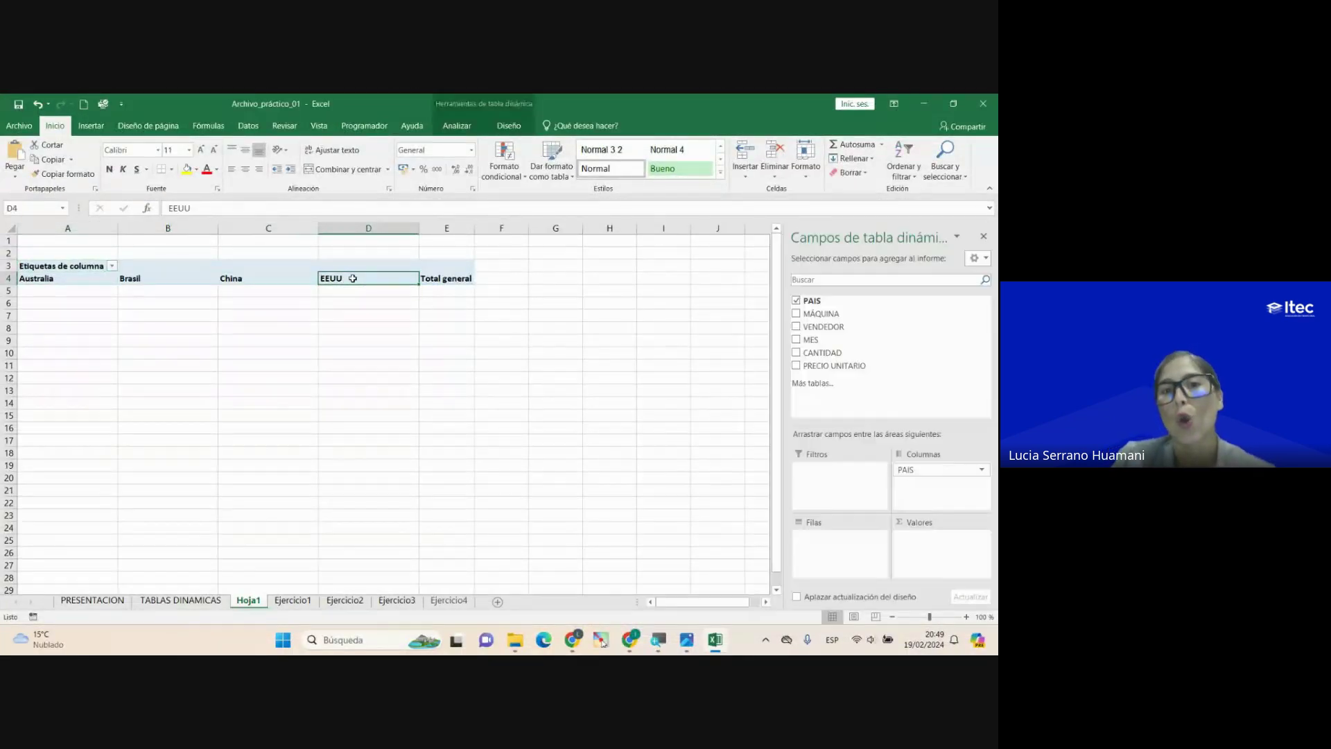
pyautogui.click(72, 280)
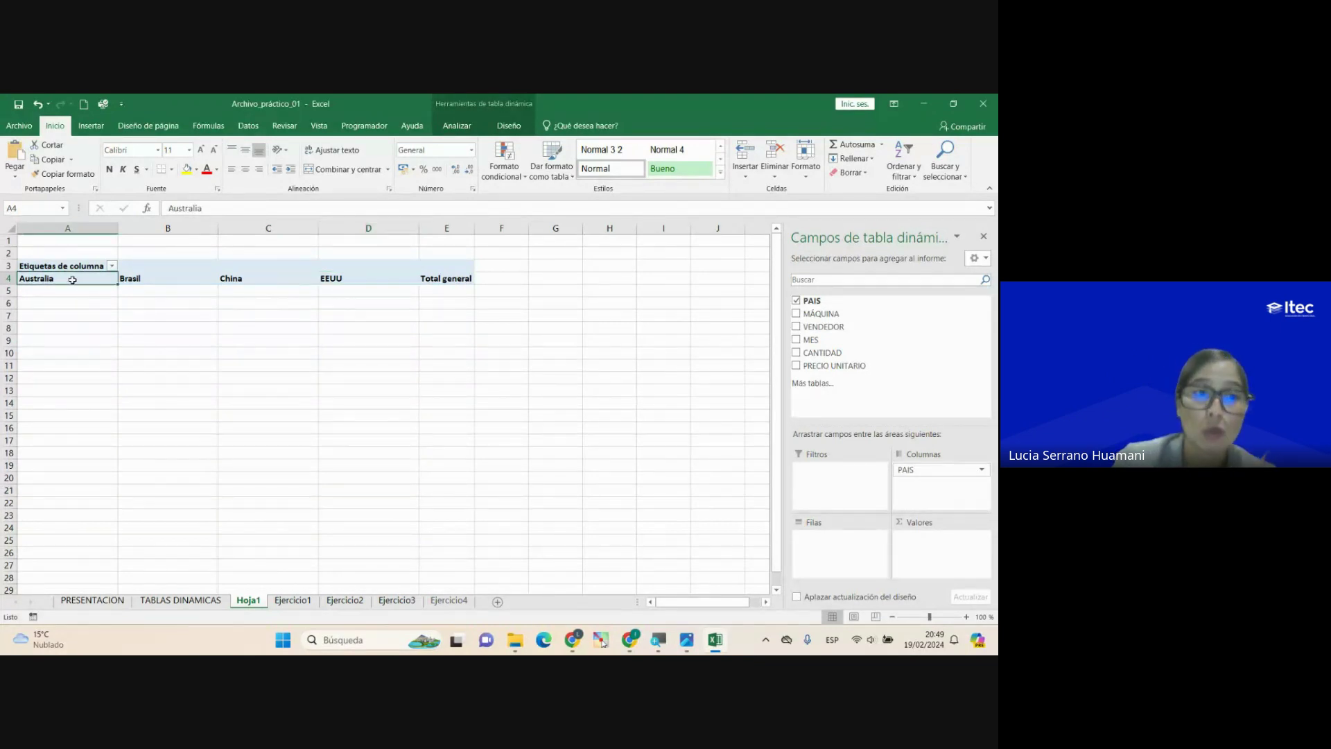
pyautogui.click(152, 278)
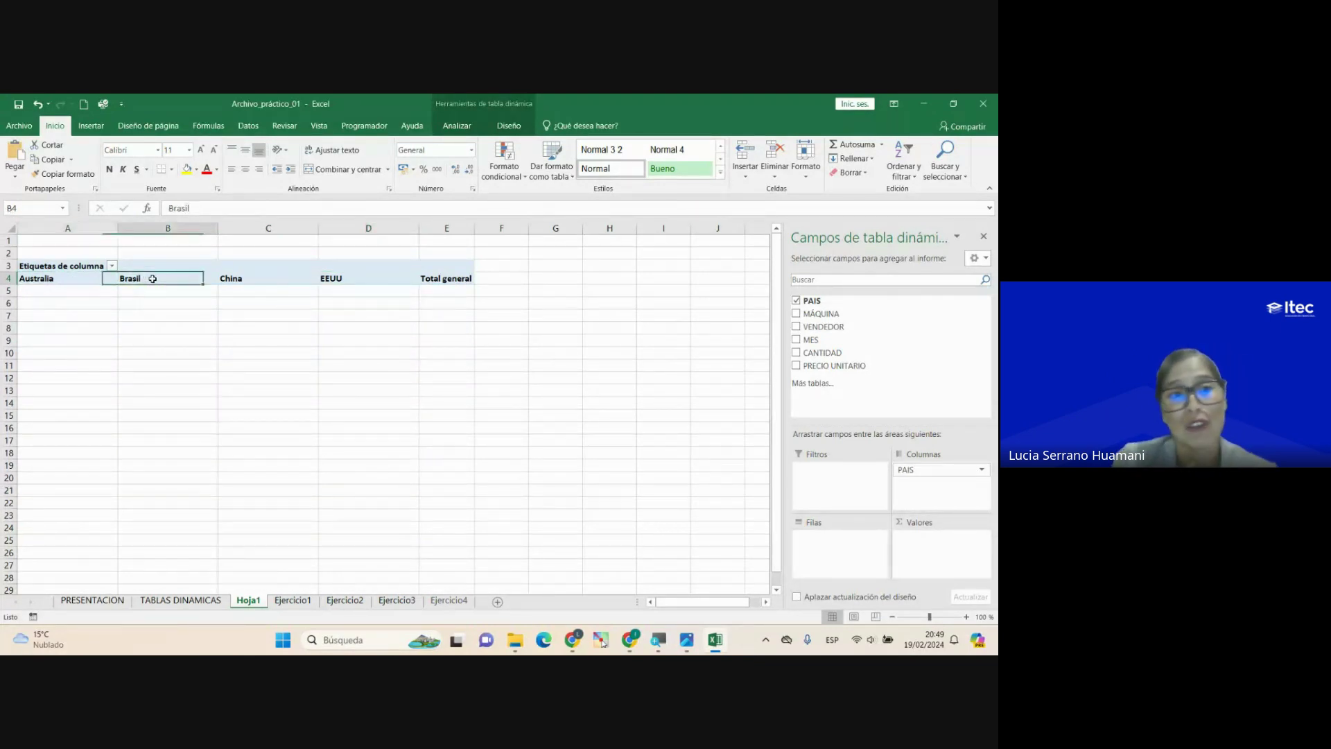
pyautogui.click(239, 278)
pyautogui.click(339, 279)
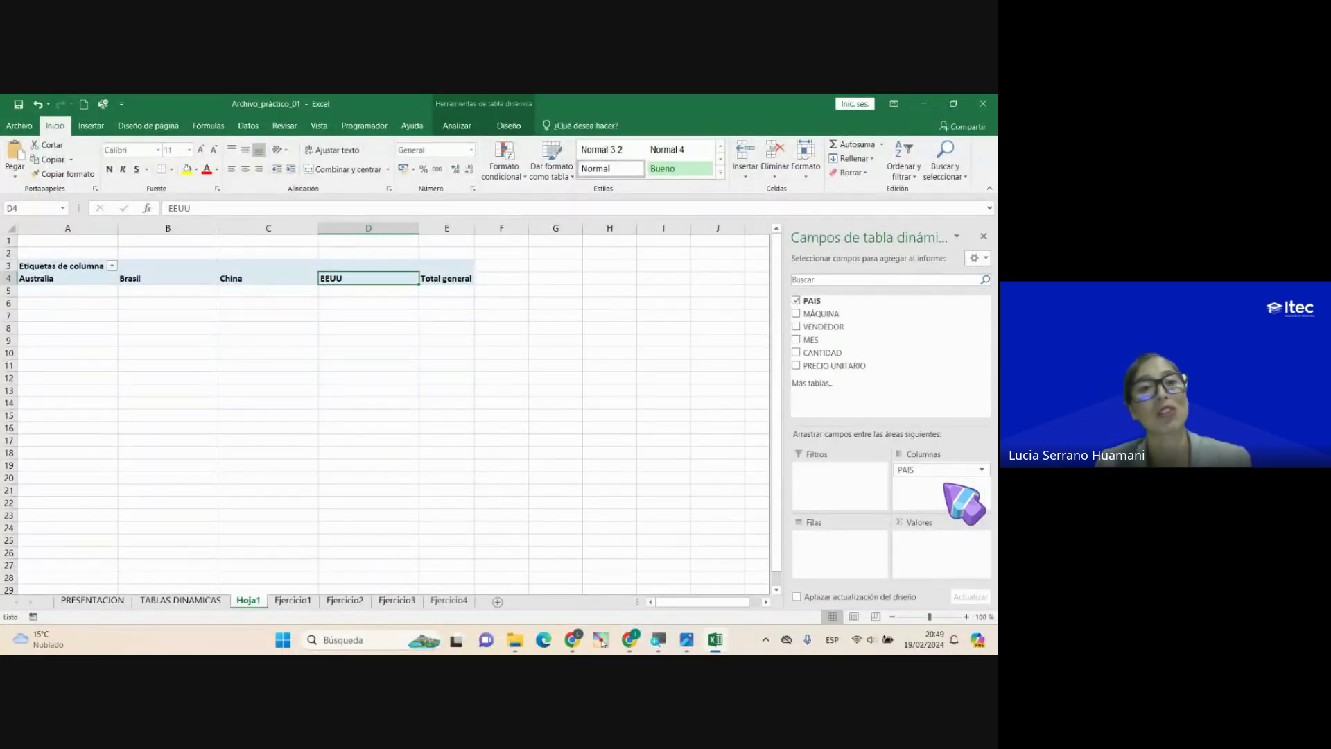
# Step: Move the PAIS field from Columns to Rows, remove it from the pivot table, and add it back as row labels
pyautogui.moveTo(919, 469); pyautogui.dragTo(818, 555)
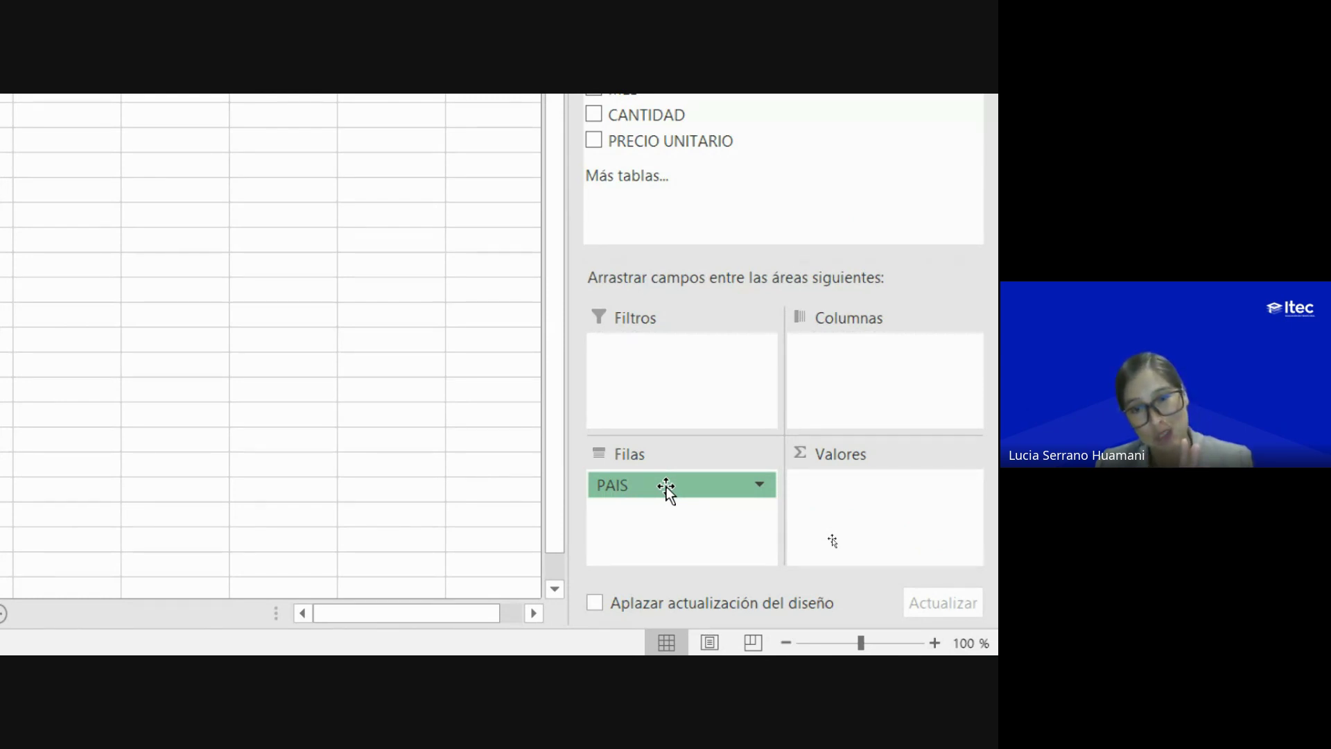
pyautogui.moveTo(666, 488); pyautogui.dragTo(437, 415)
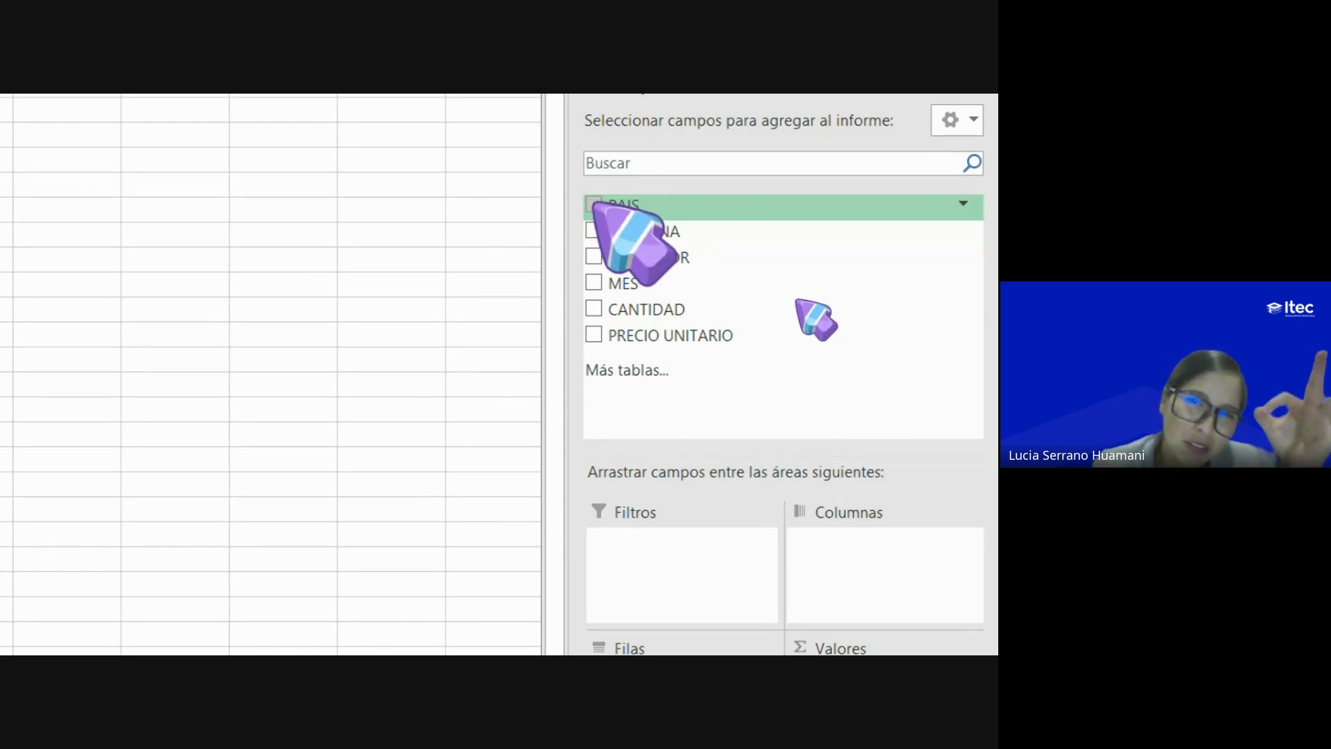
pyautogui.click(593, 204)
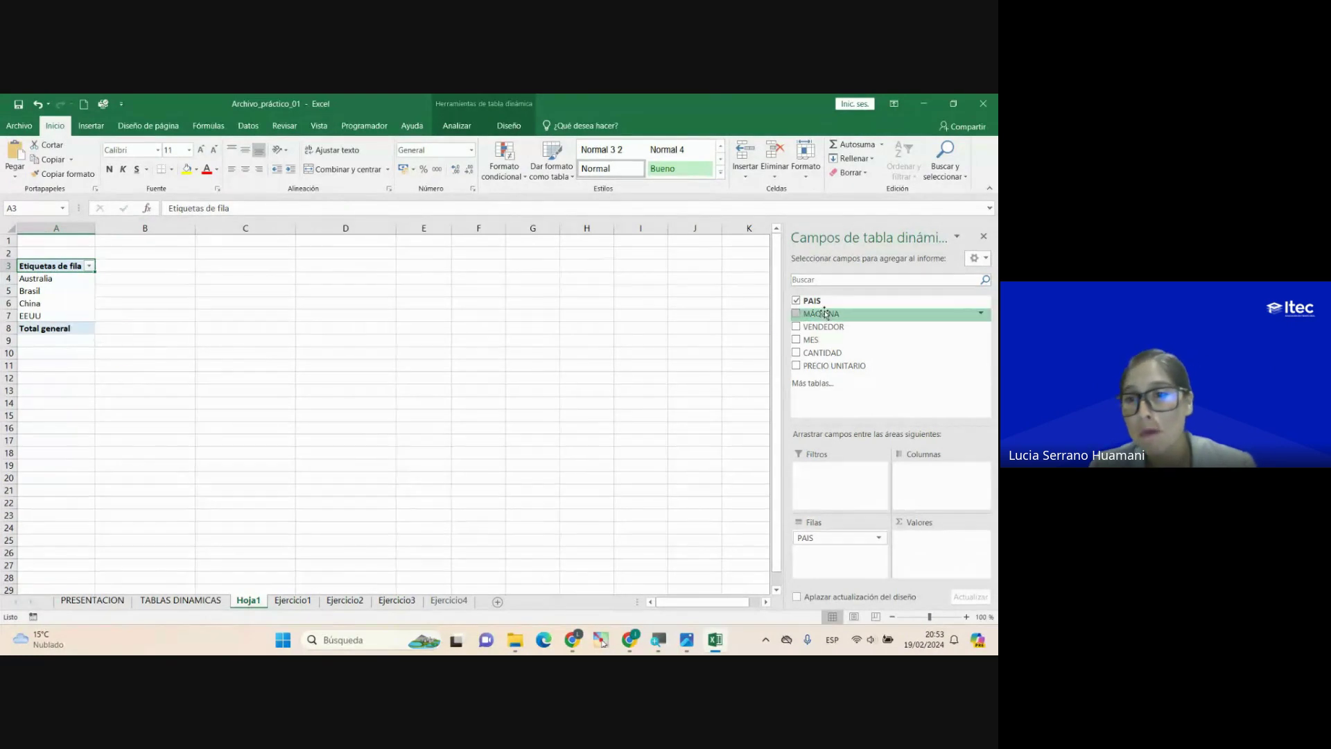
# Step: Add the MÁQUINA field below PAIS in the Rows area and include CANTIDAD as the summed value
pyautogui.moveTo(825, 313); pyautogui.dragTo(836, 548)
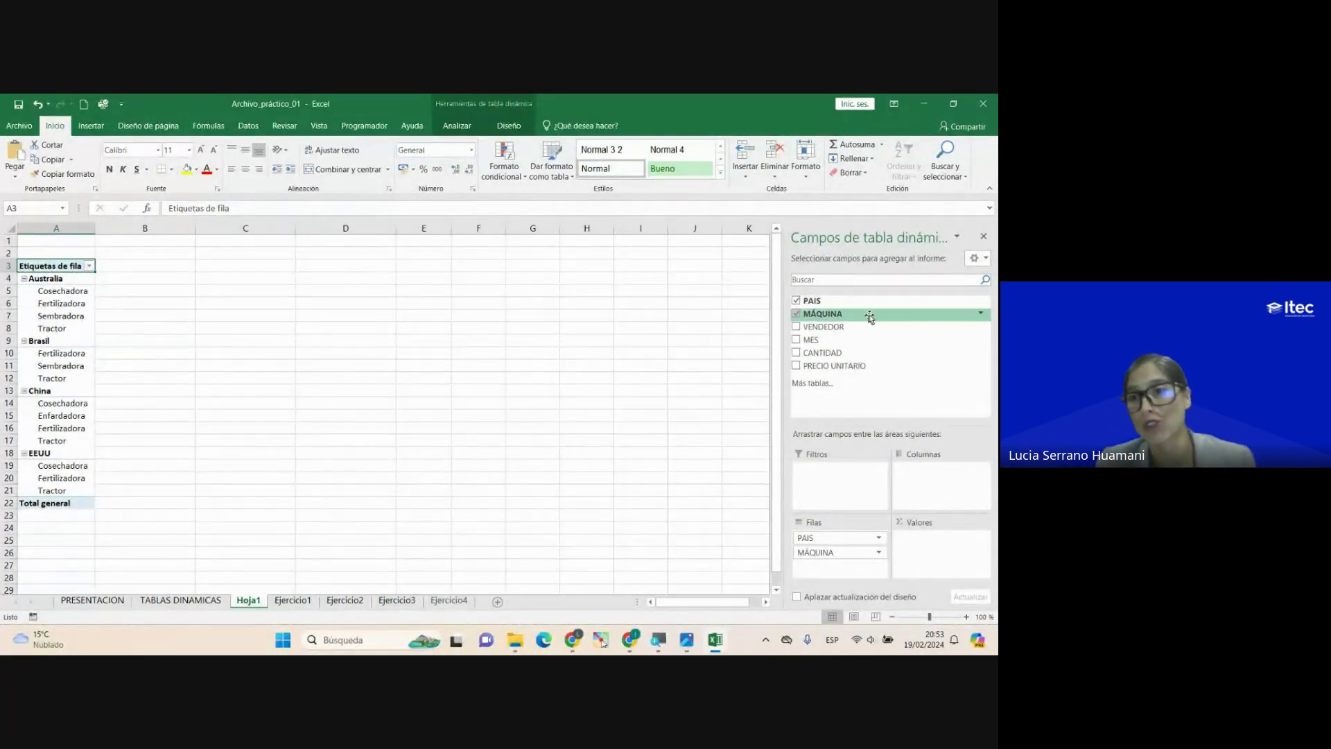
pyautogui.moveTo(808, 352); pyautogui.dragTo(819, 370)
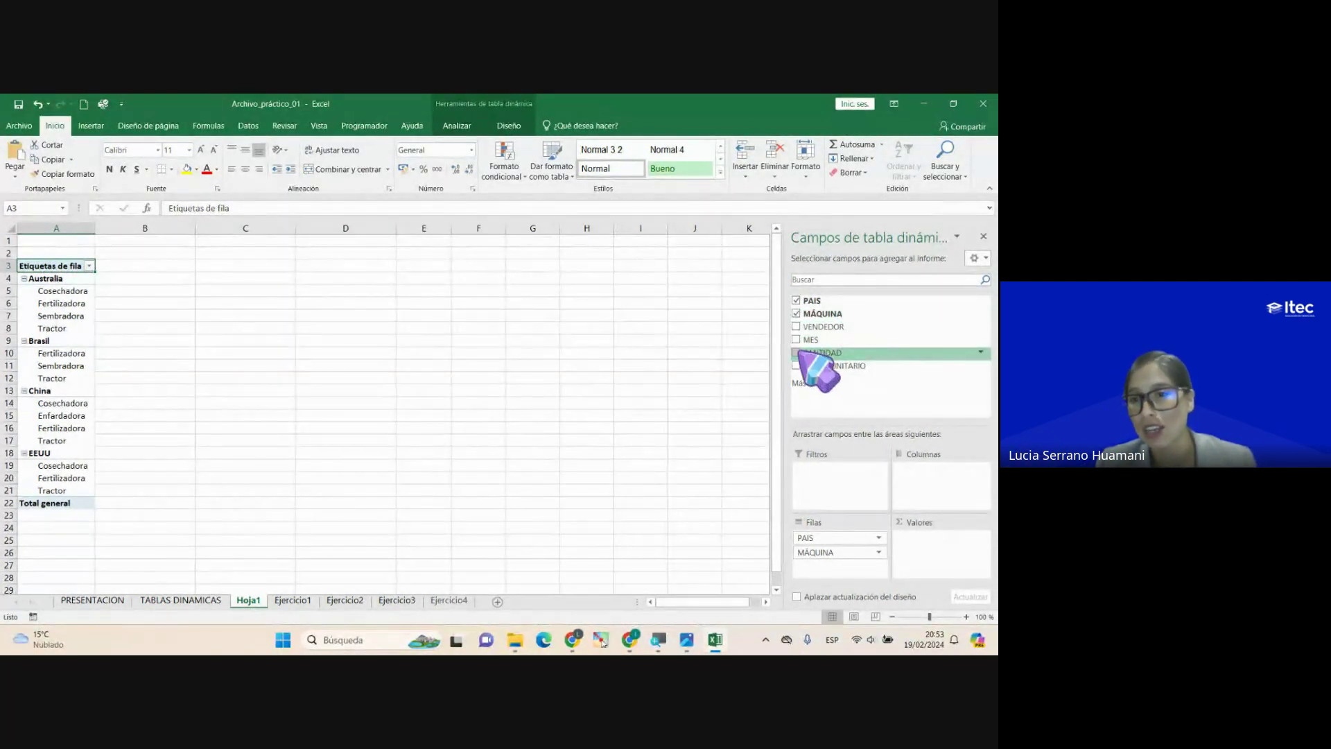
pyautogui.click(797, 352)
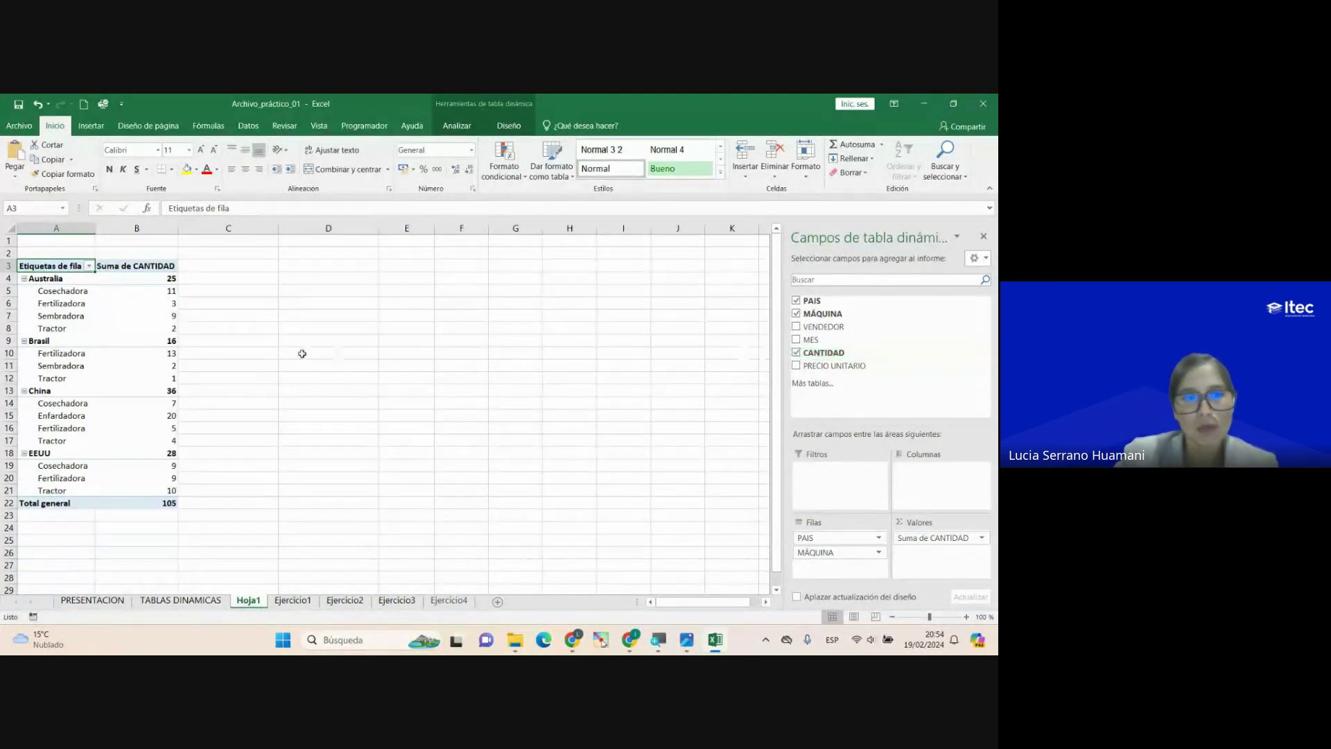
# Step: Review the CANTIDAD sums of Australia's machines and the country totals for Australia, Brasil, China and EEUU
pyautogui.moveTo(146, 328)
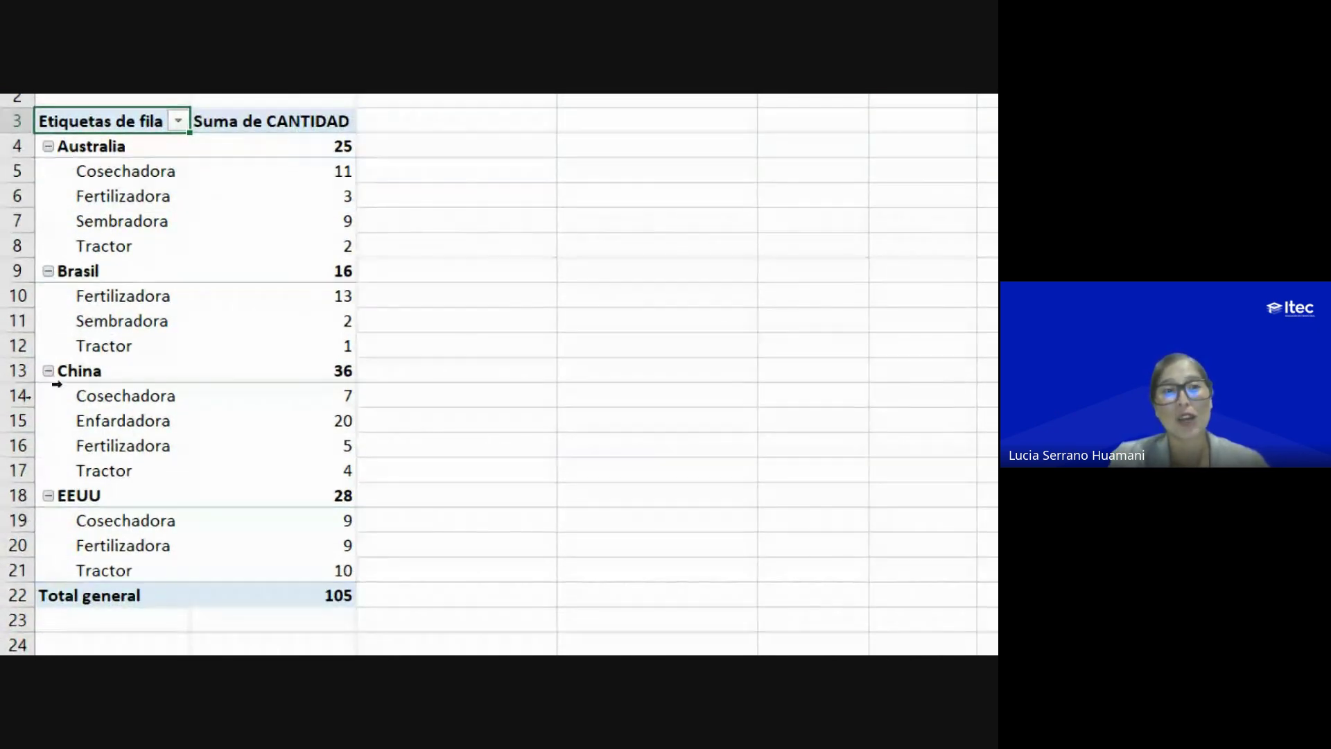
pyautogui.click(114, 147)
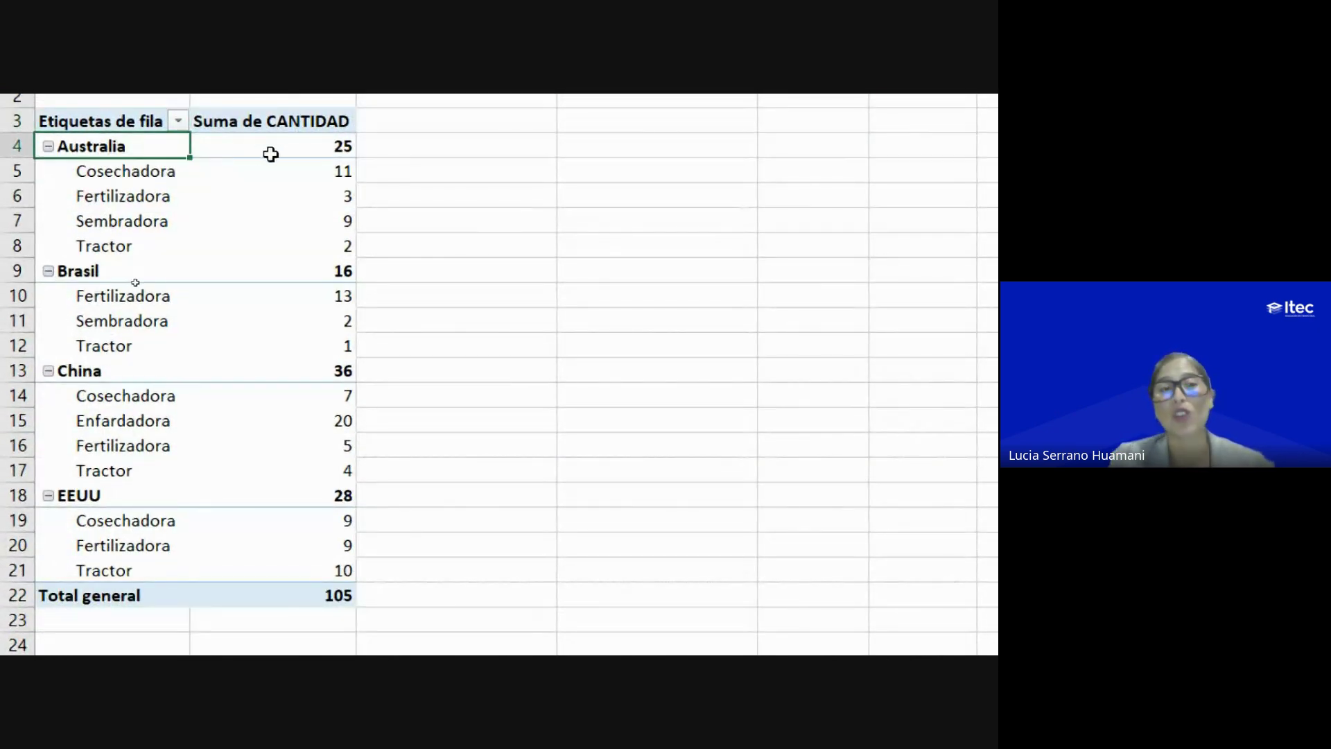
pyautogui.click(293, 149)
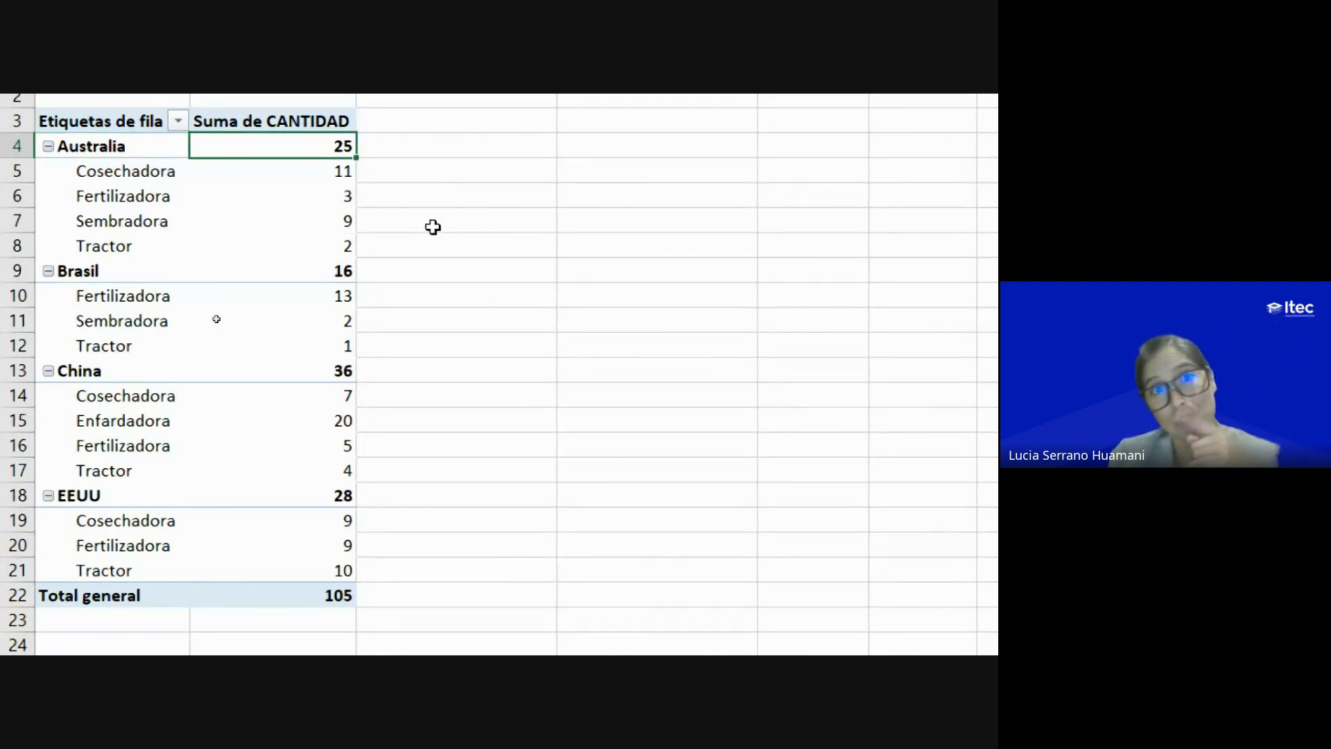
pyautogui.click(344, 170)
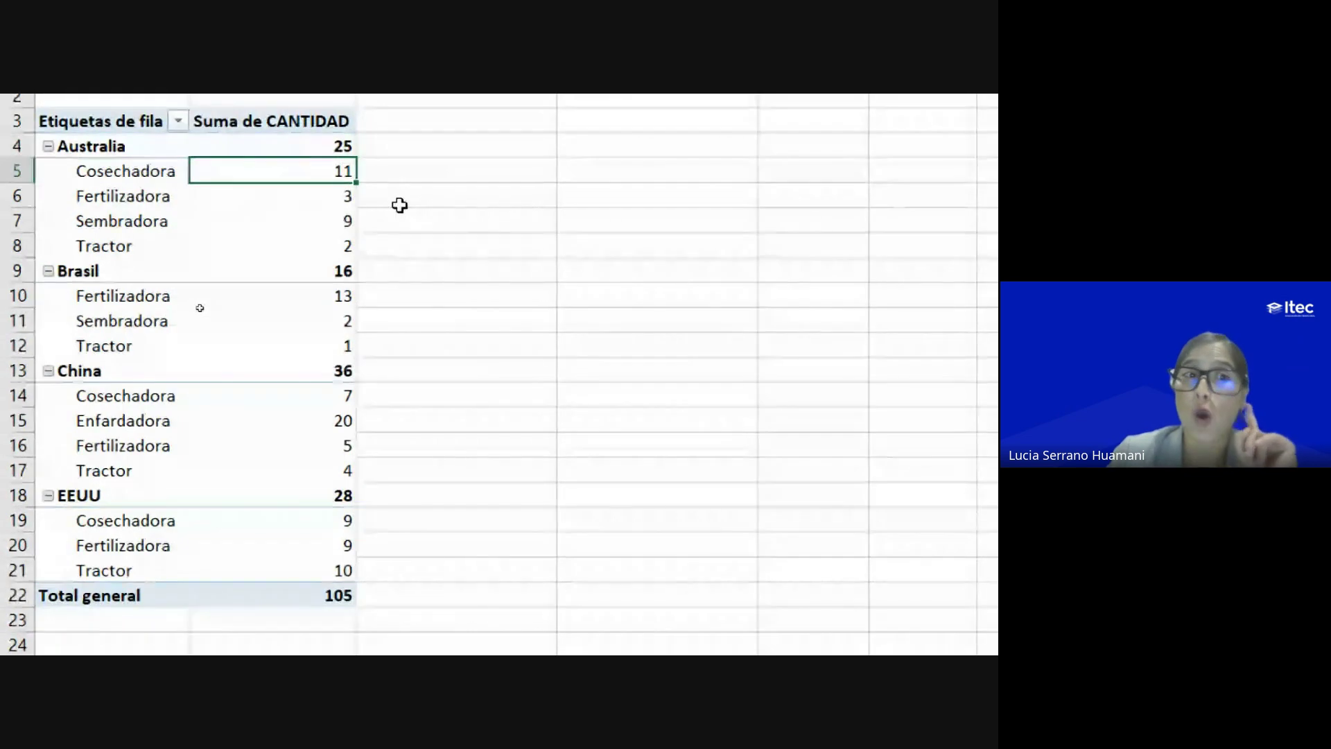
pyautogui.click(328, 199)
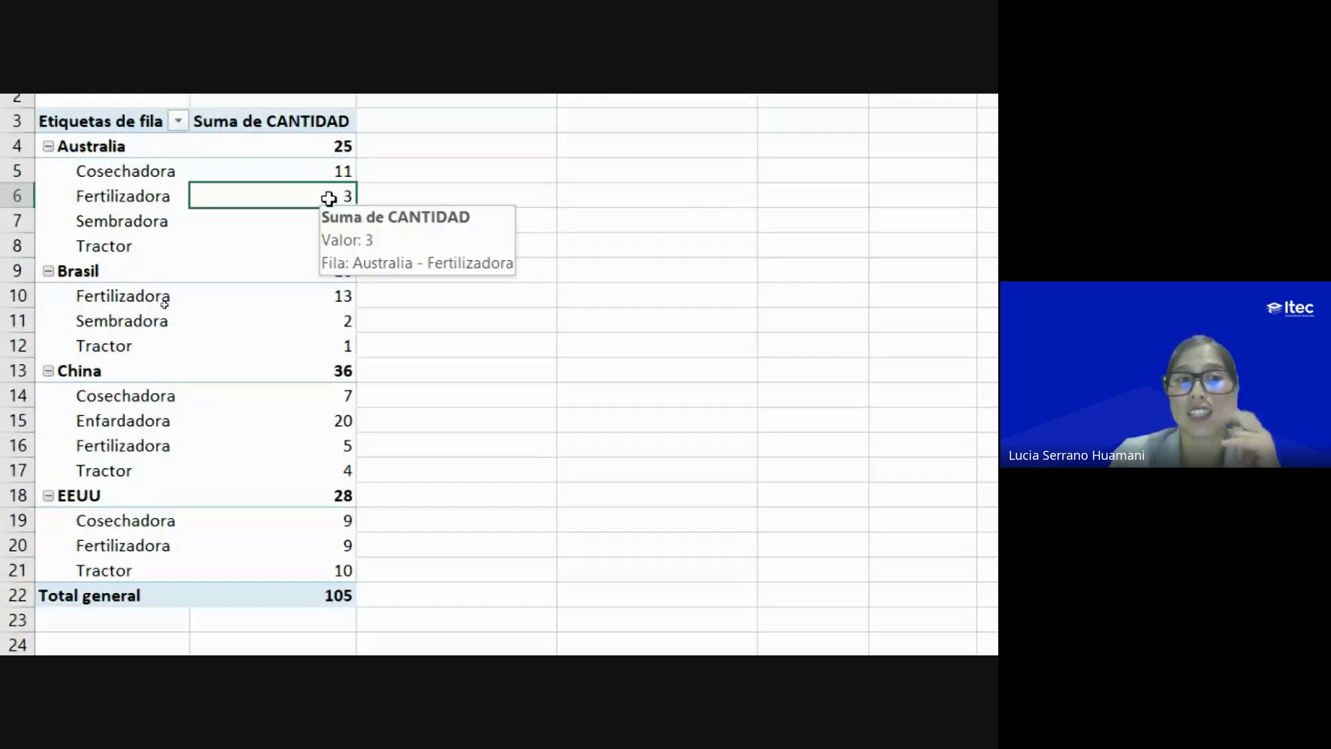
pyautogui.click(323, 231)
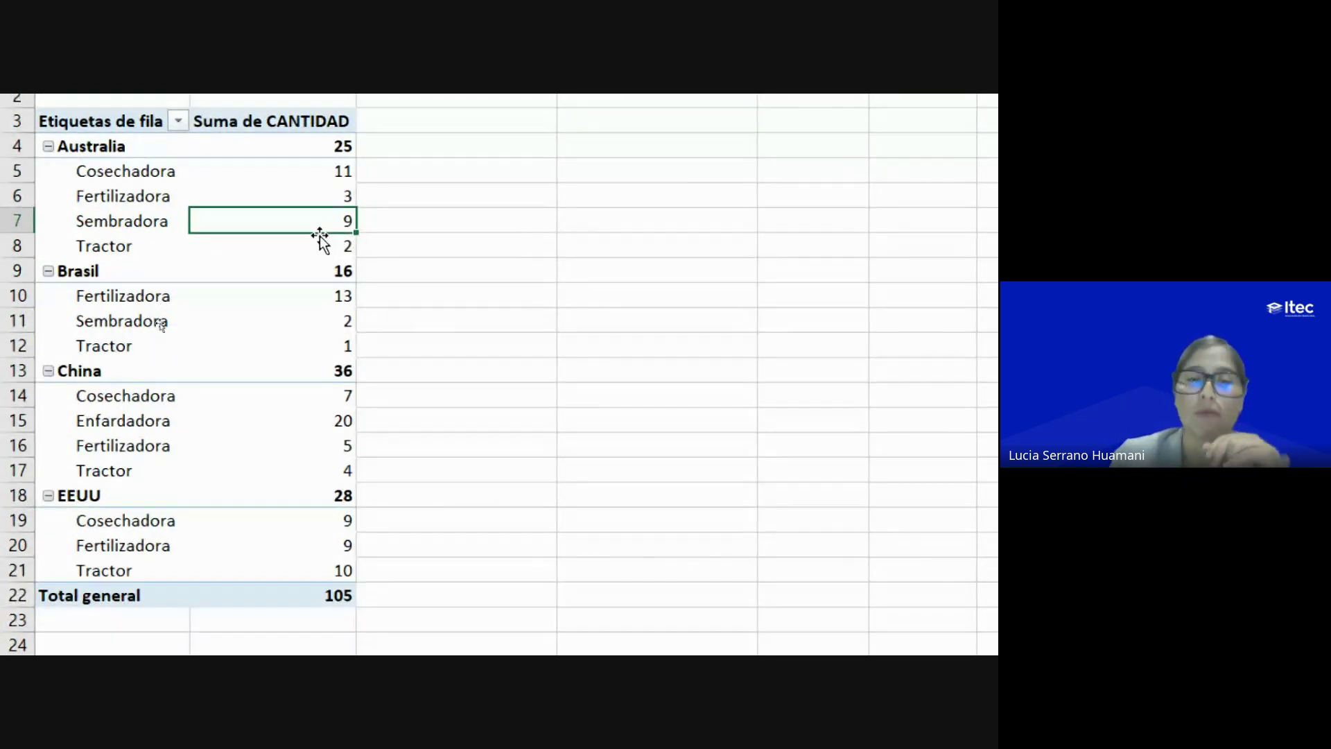
pyautogui.click(325, 244)
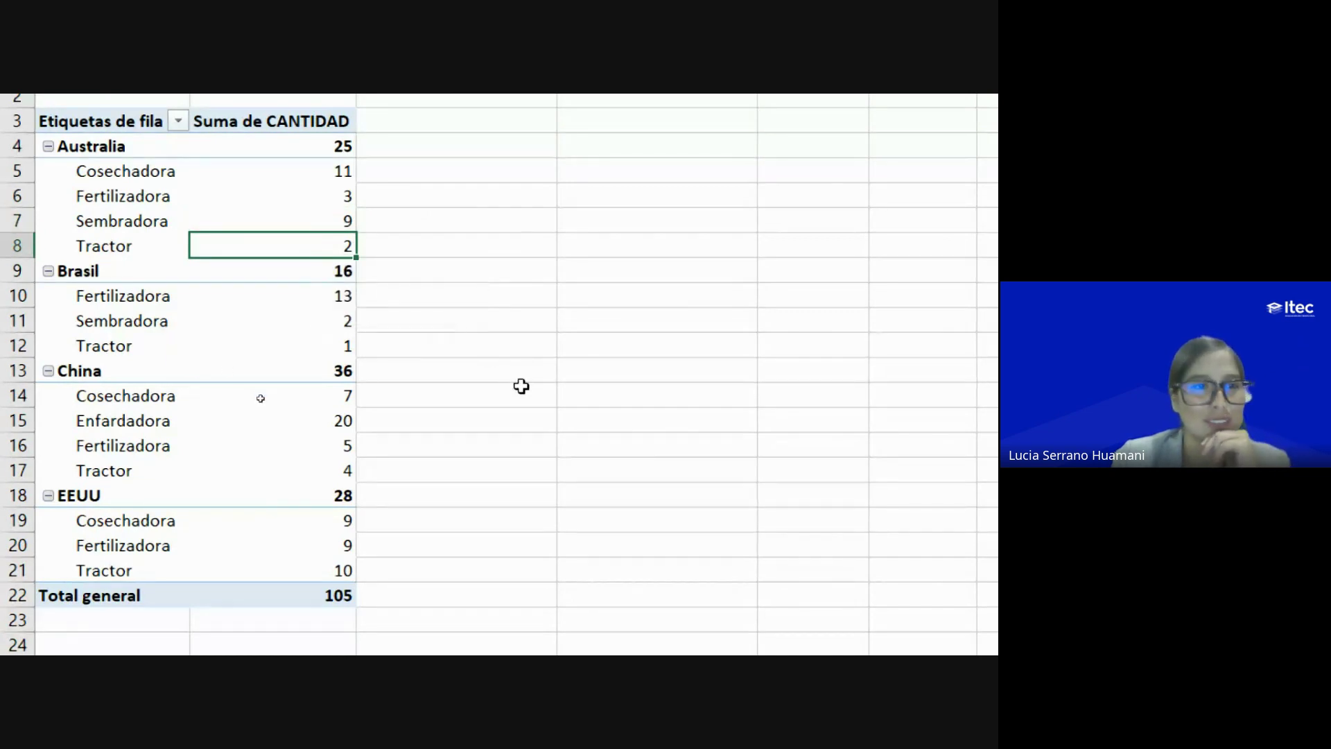
pyautogui.click(344, 272)
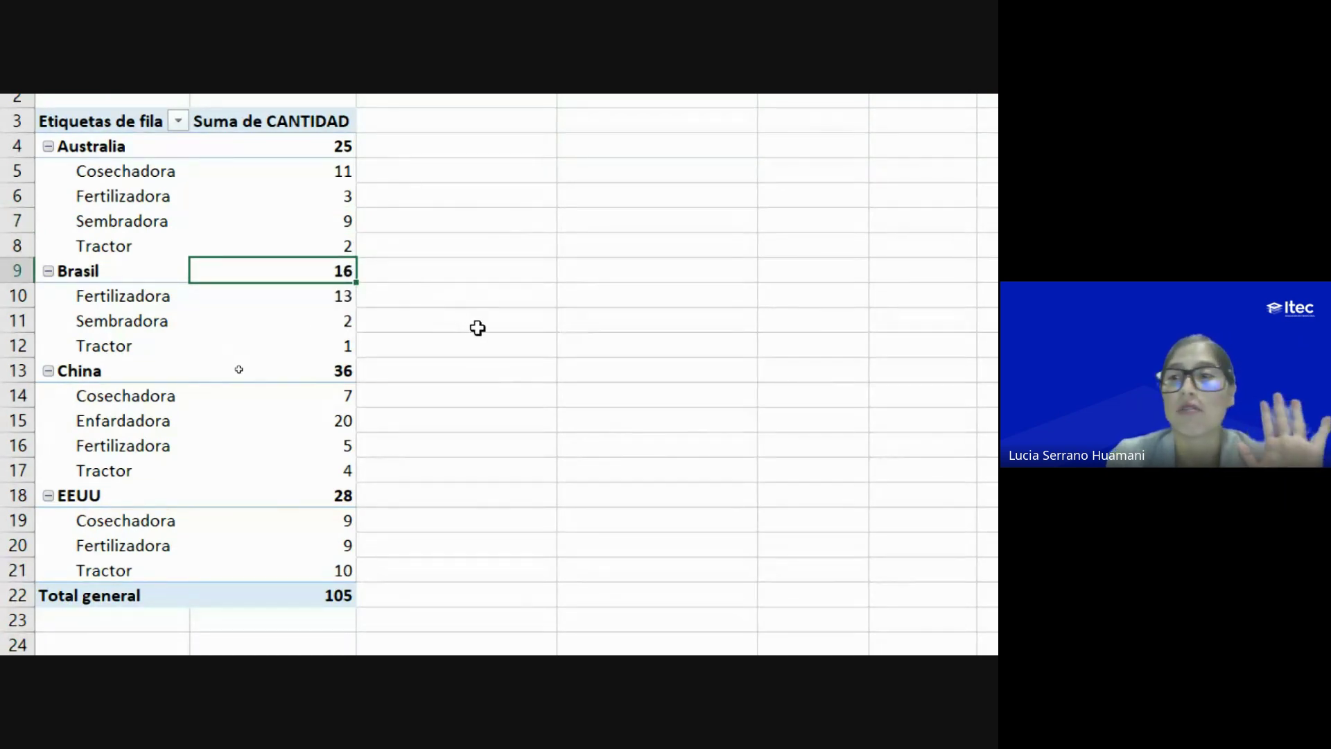
pyautogui.click(353, 370)
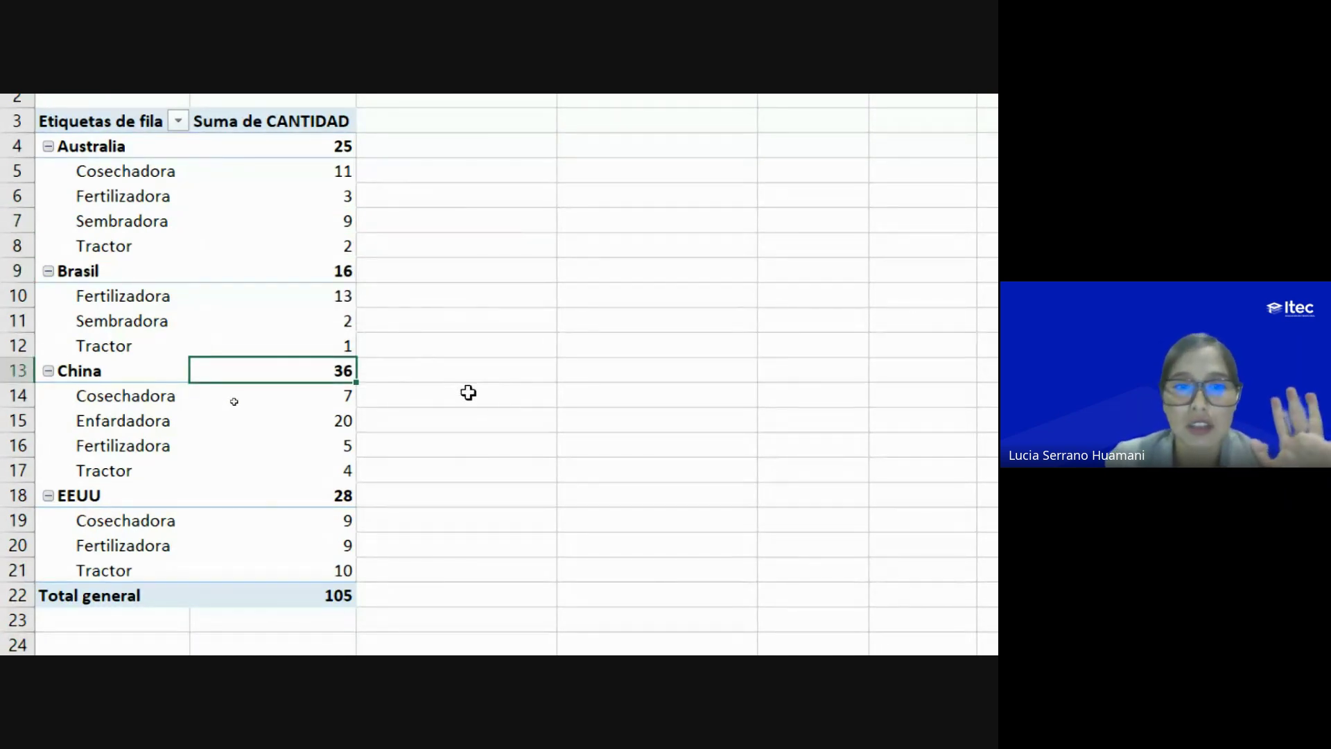
pyautogui.click(332, 497)
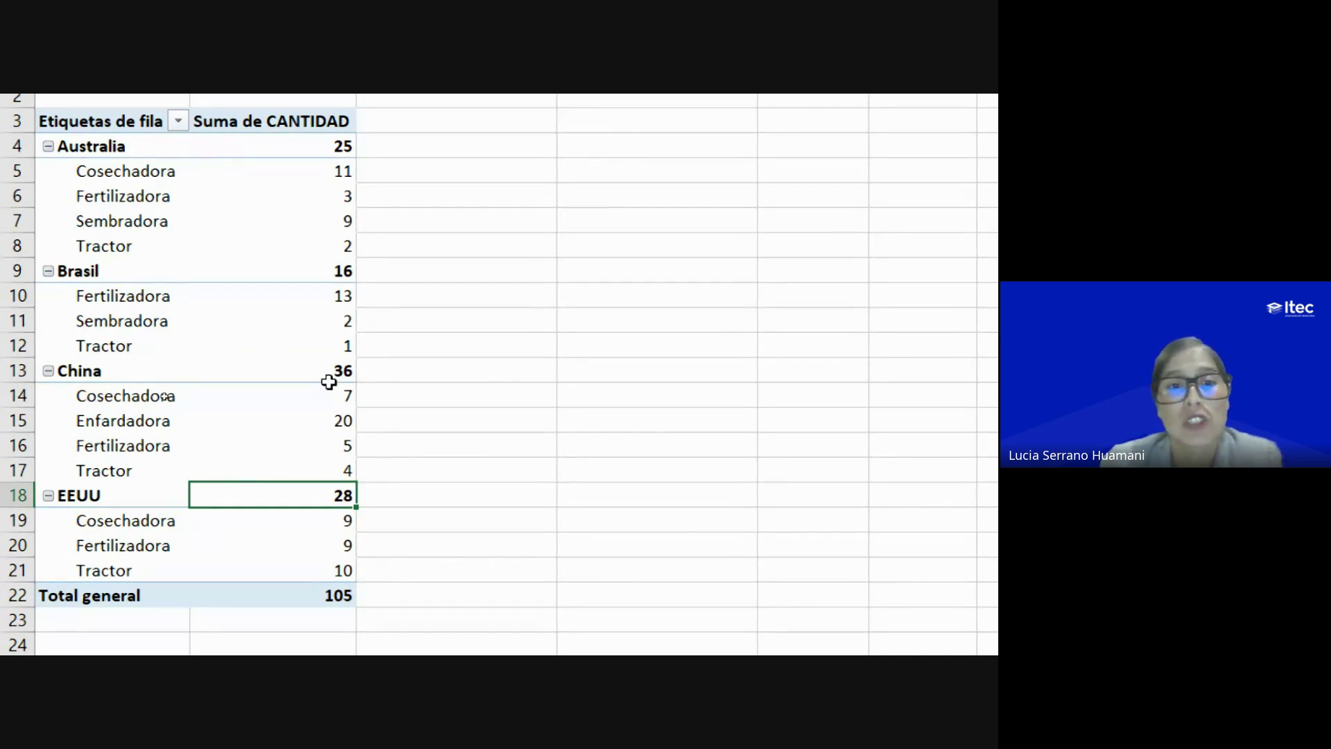
# Step: Examine the pivot table for China's total and Enfardadora quantity, Australia's machines, and Brasil's total and Tractor quantity
pyautogui.click(330, 376)
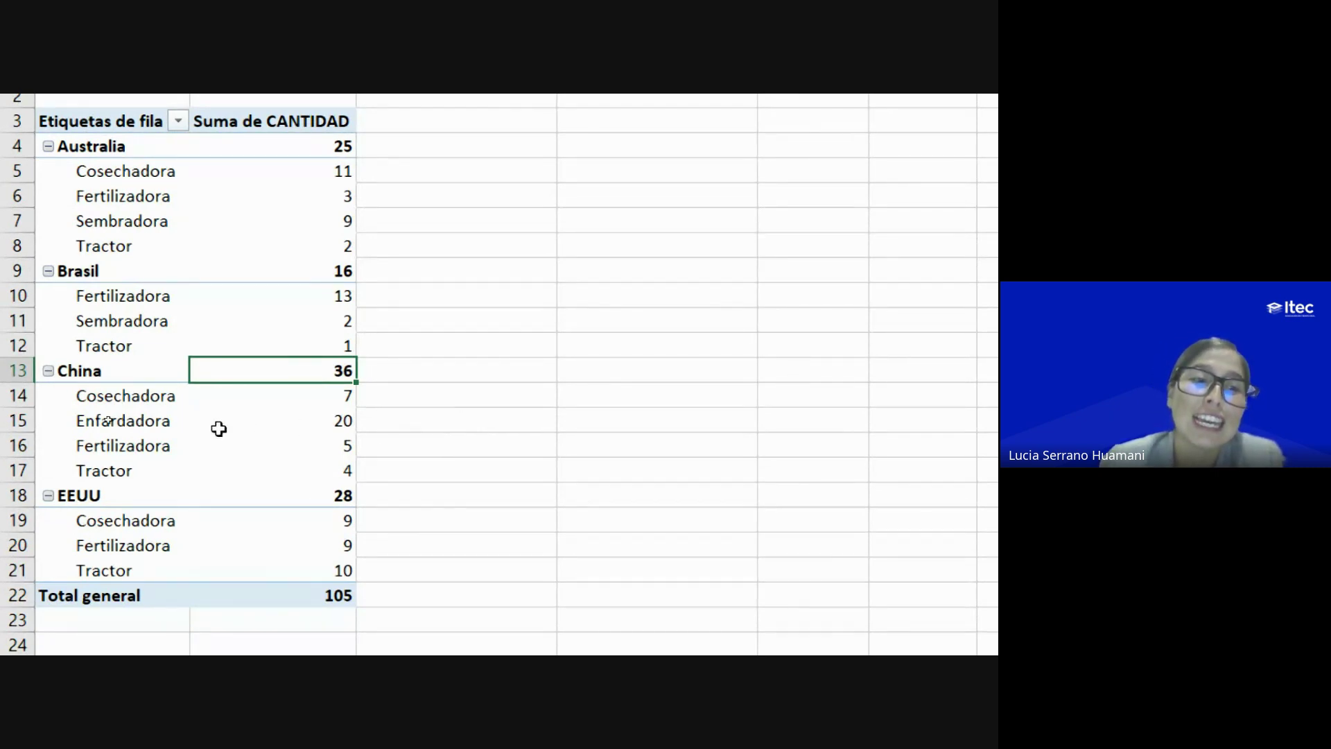
pyautogui.click(166, 425)
pyautogui.click(305, 420)
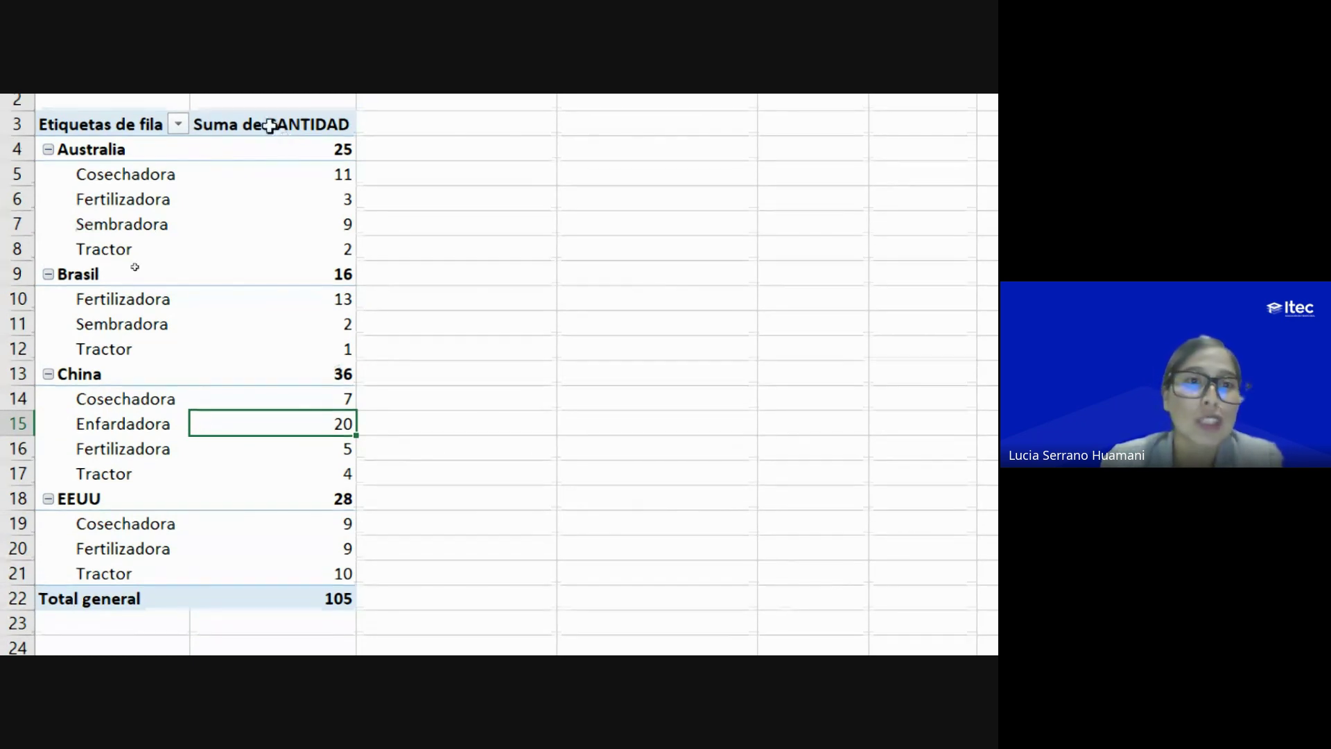
pyautogui.click(309, 147)
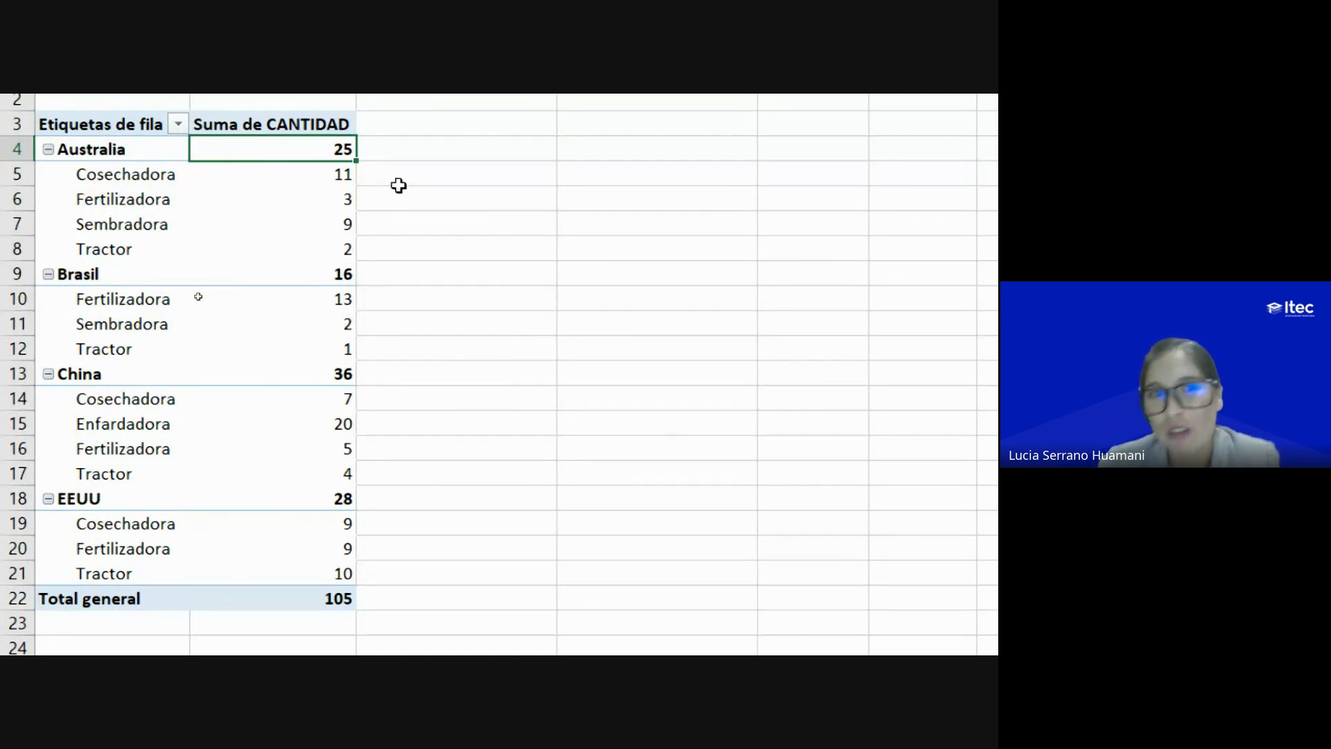
pyautogui.click(321, 173)
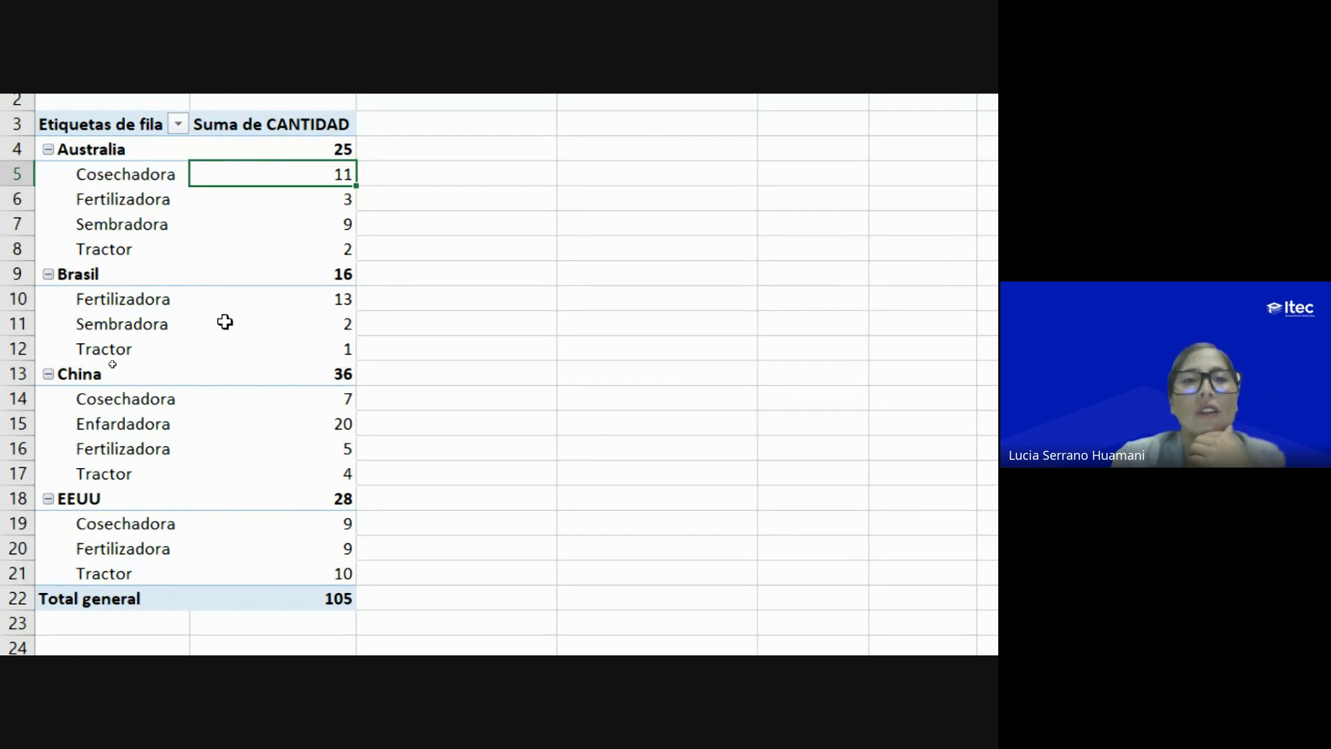
pyautogui.moveTo(220, 312)
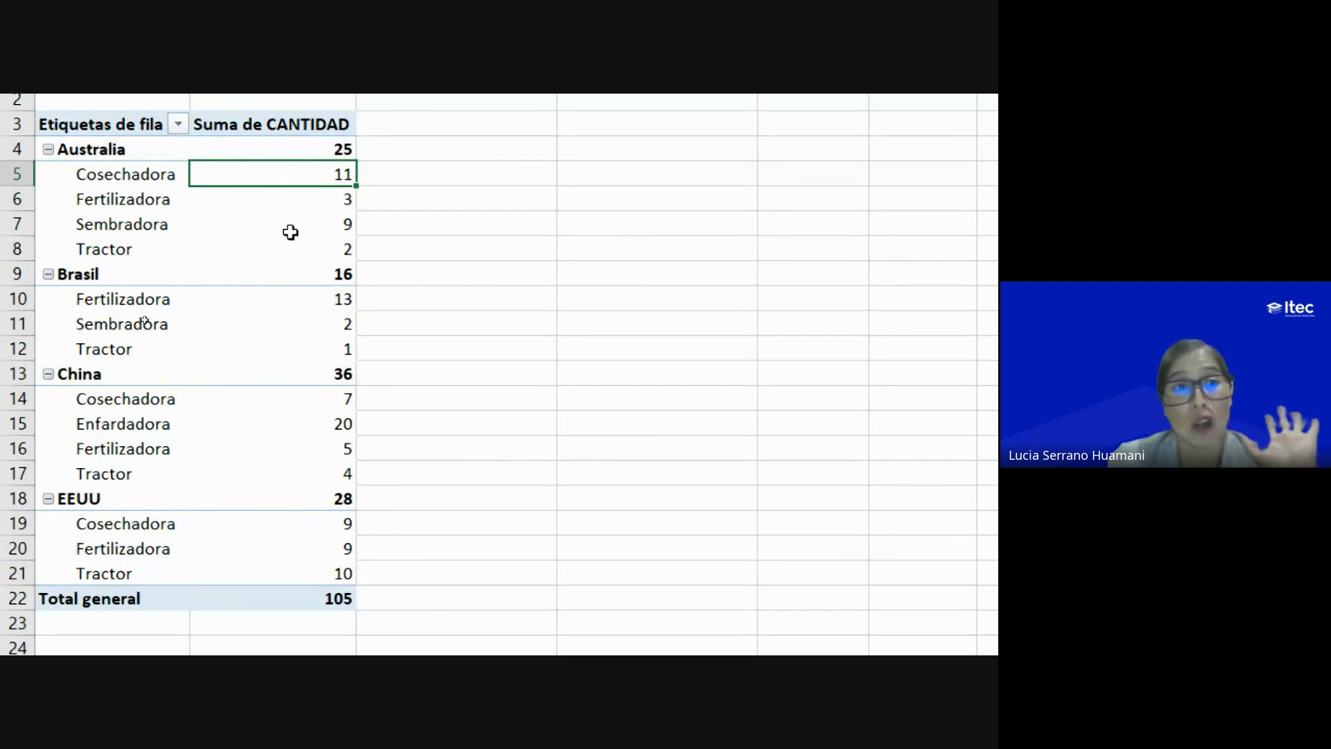
pyautogui.click(249, 215)
pyautogui.click(242, 194)
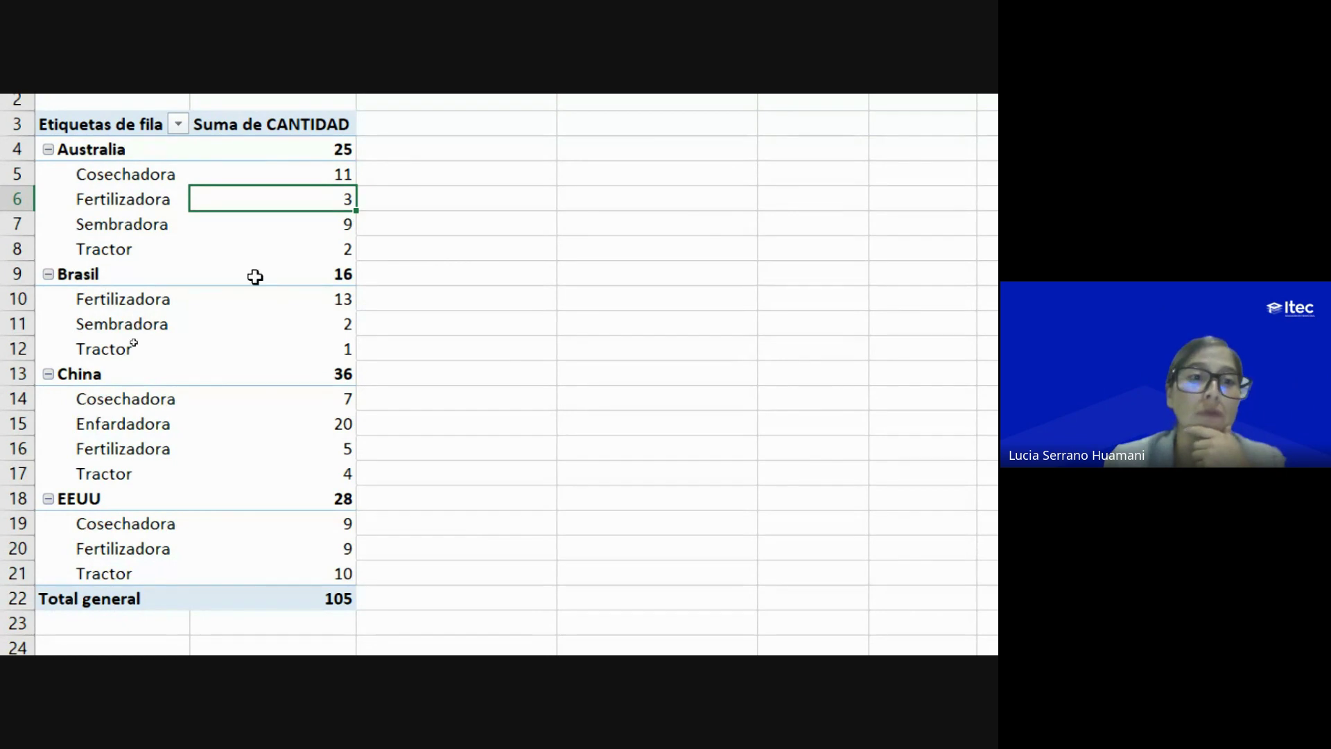
pyautogui.click(331, 276)
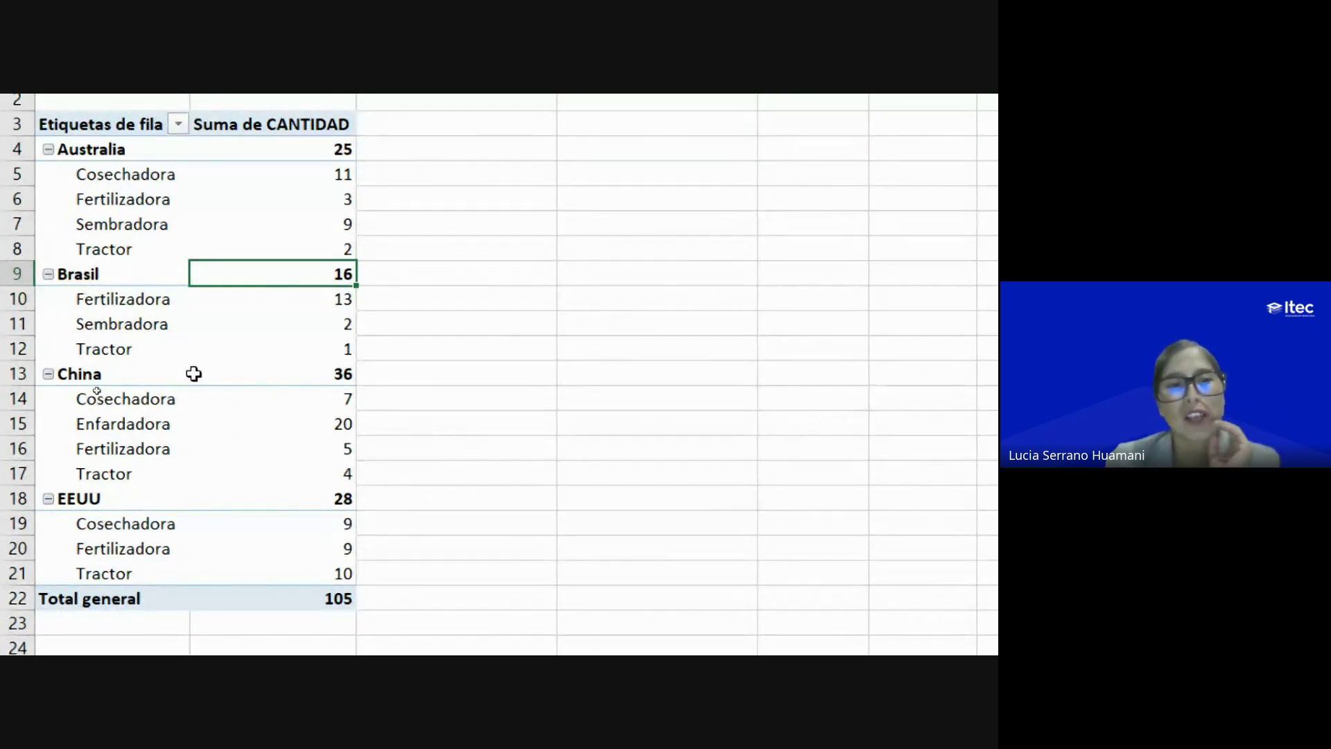
pyautogui.click(124, 349)
pyautogui.click(344, 350)
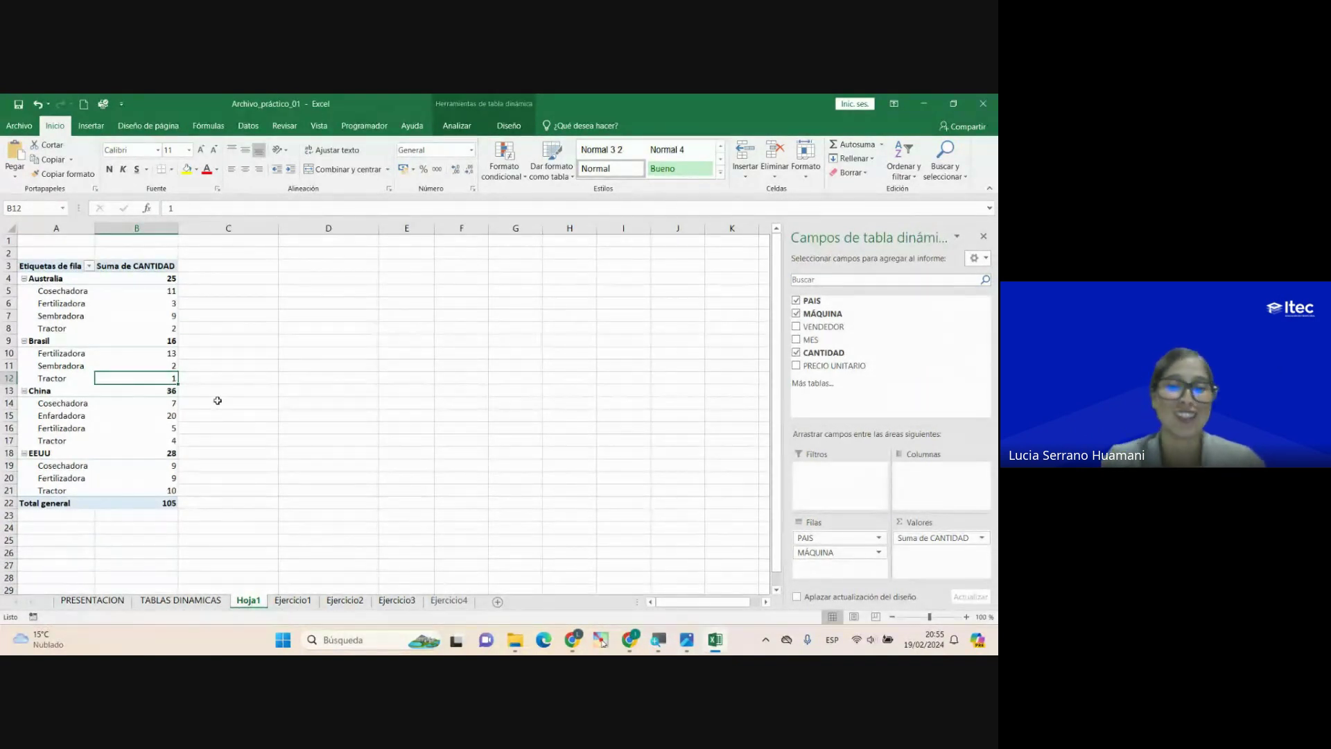
# Step: Check the call's chat messages in Google Meet and return to the pivot table in Excel
pyautogui.click(485, 569)
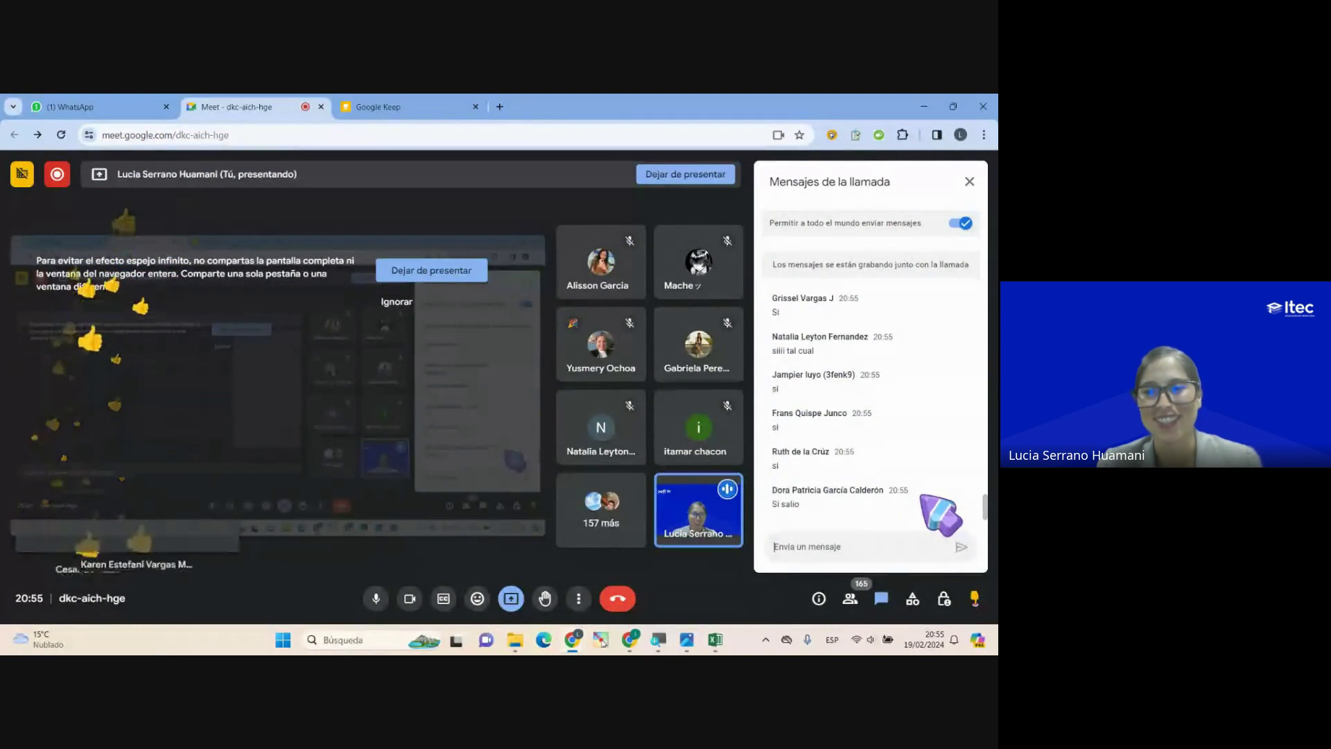
pyautogui.hotkey('alt', 'Tab')
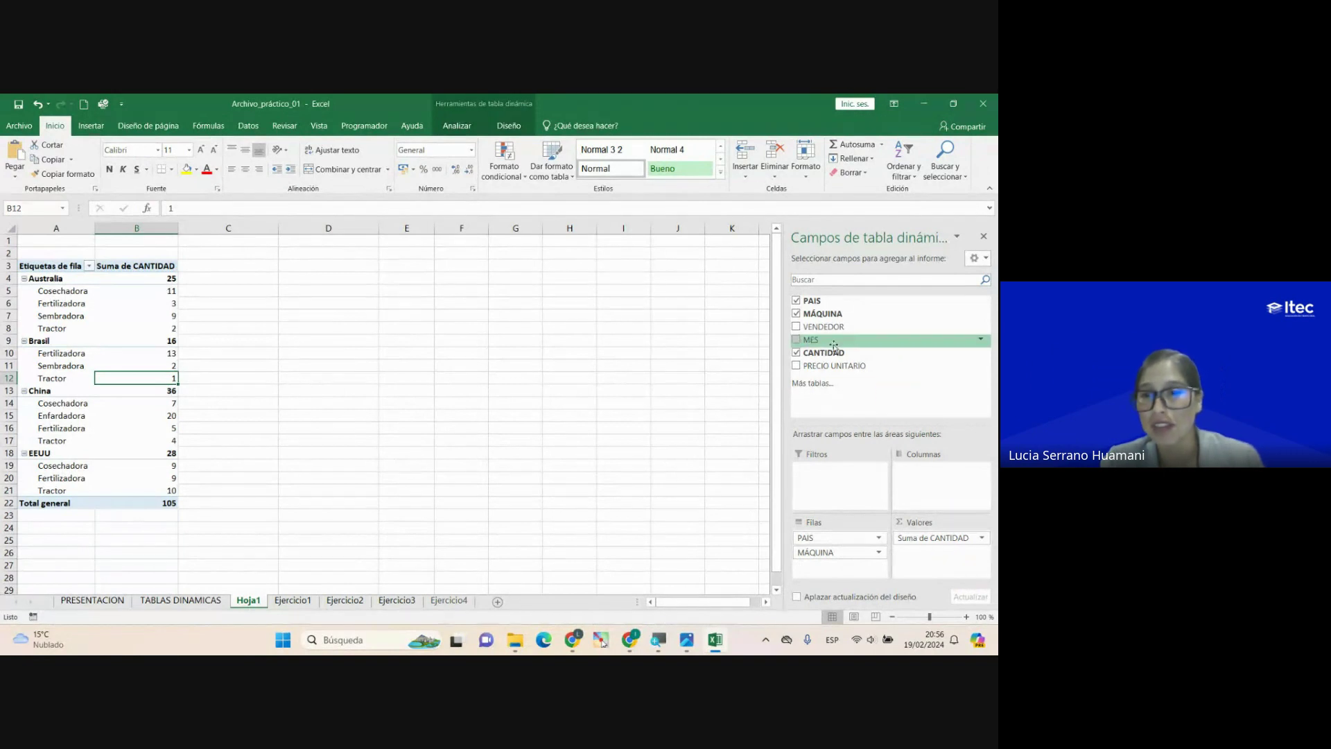
pyautogui.moveTo(834, 346); pyautogui.dragTo(285, 492)
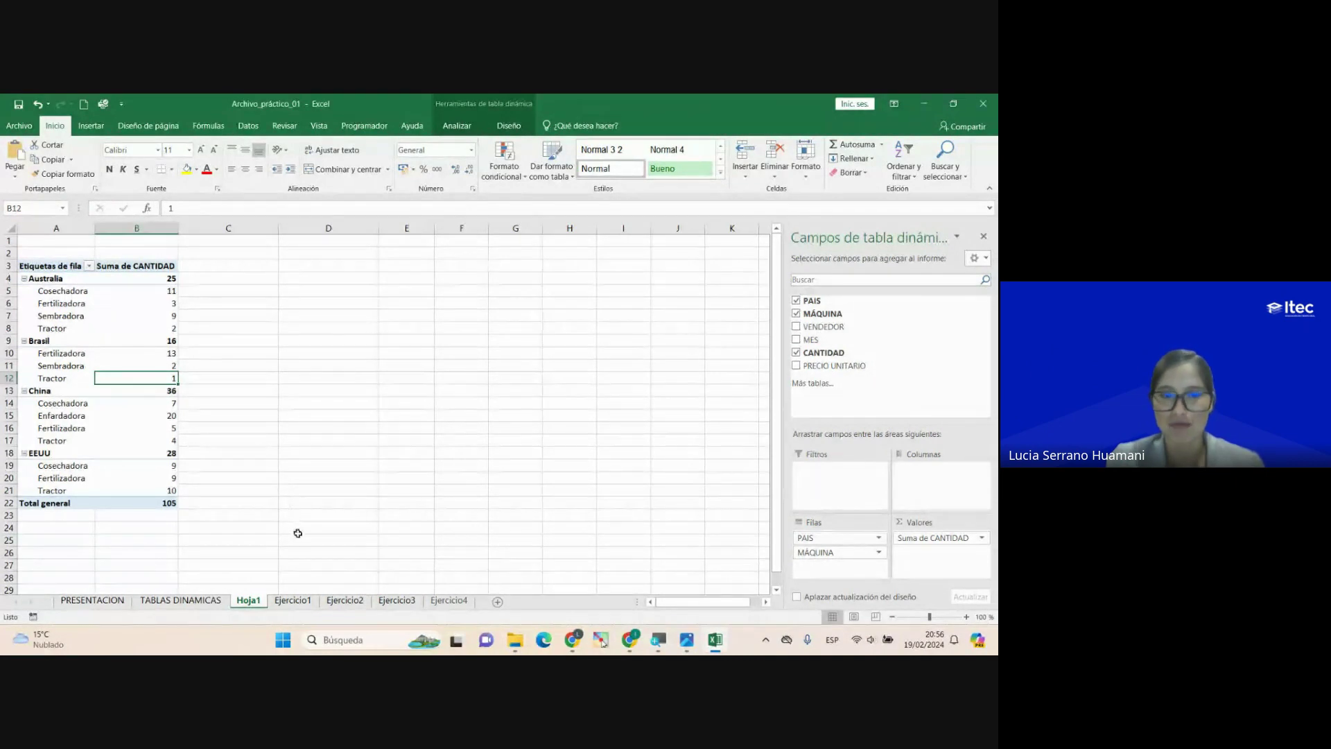
# Step: On the Ejercicio2 sheet, correct the misspelled word in the task text to SEGMENTADO
pyautogui.click(344, 601)
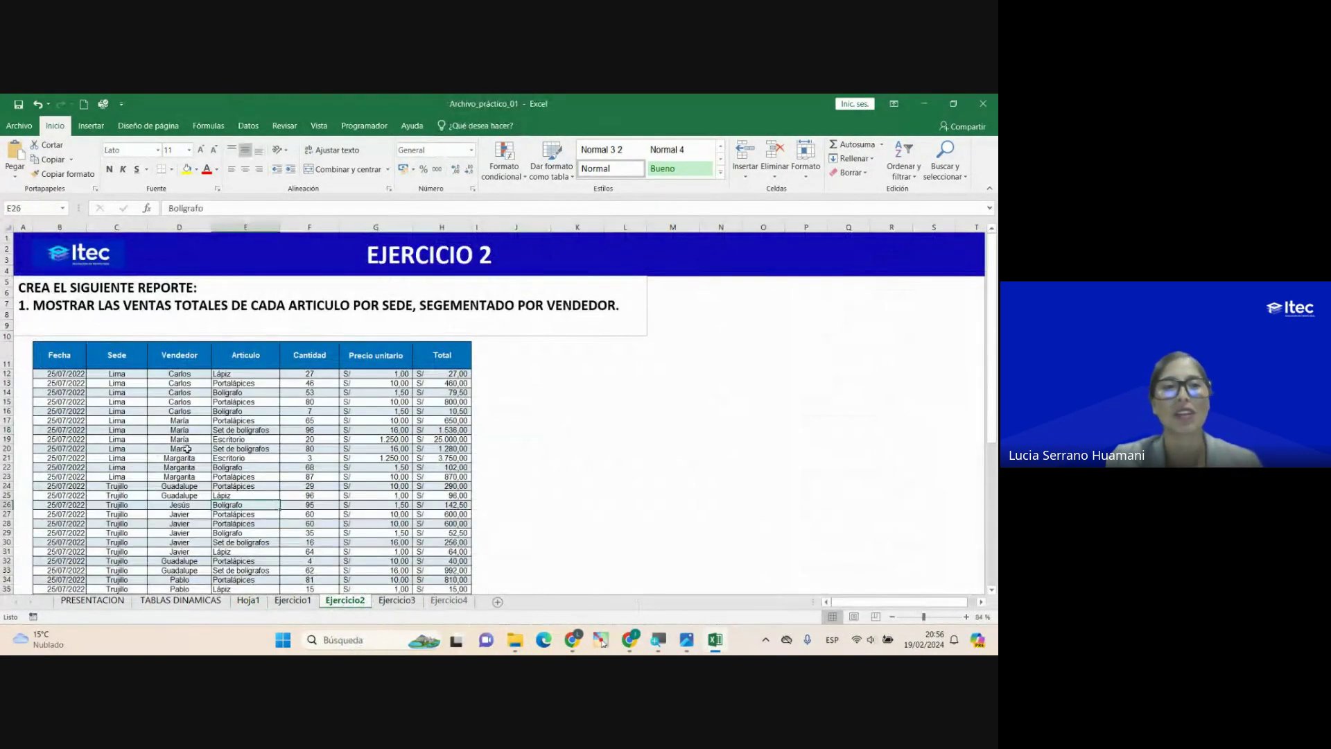
pyautogui.click(110, 405)
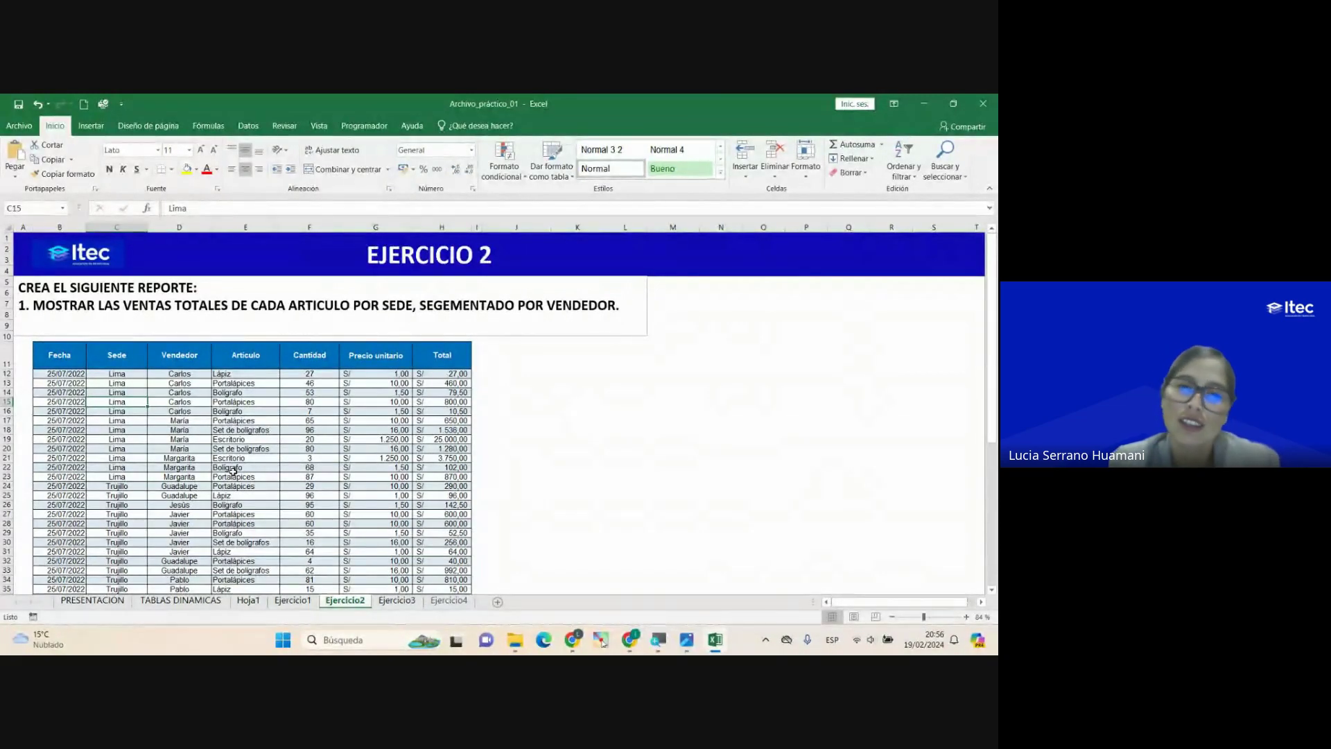
pyautogui.click(443, 310)
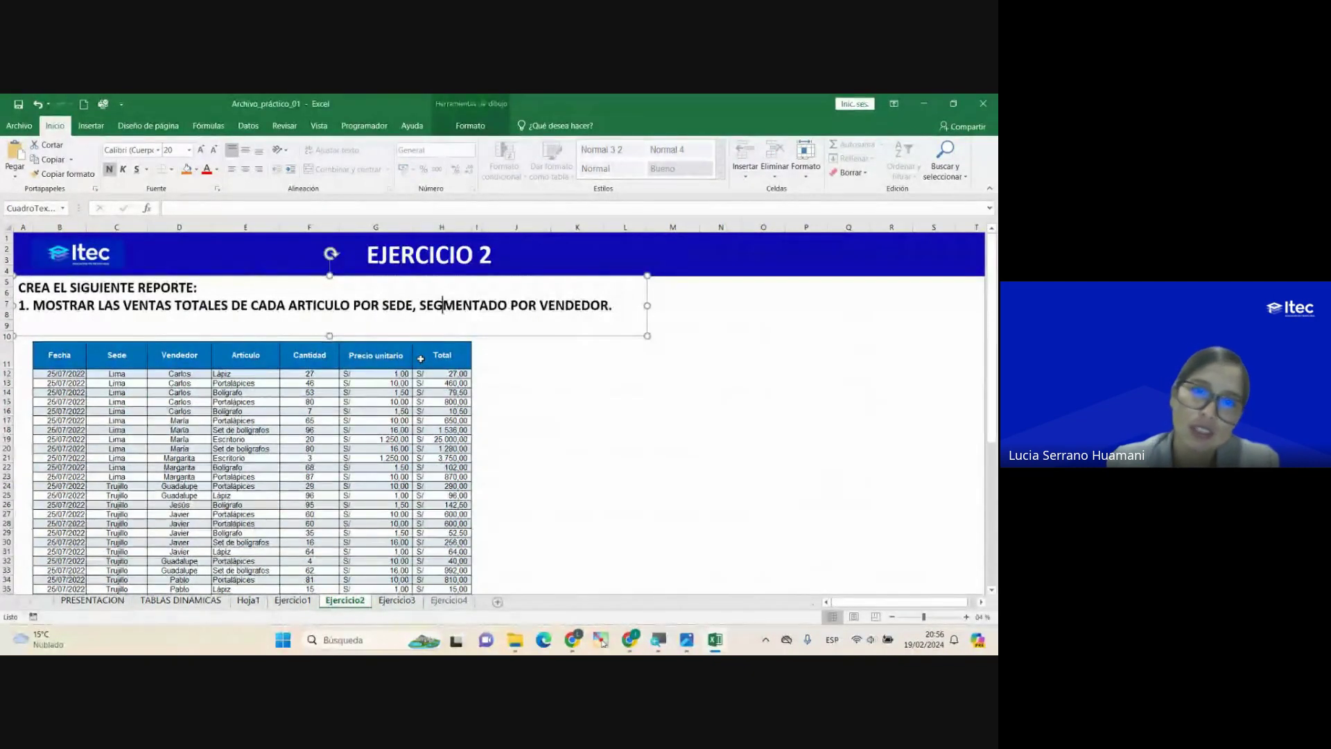
pyautogui.click(224, 401)
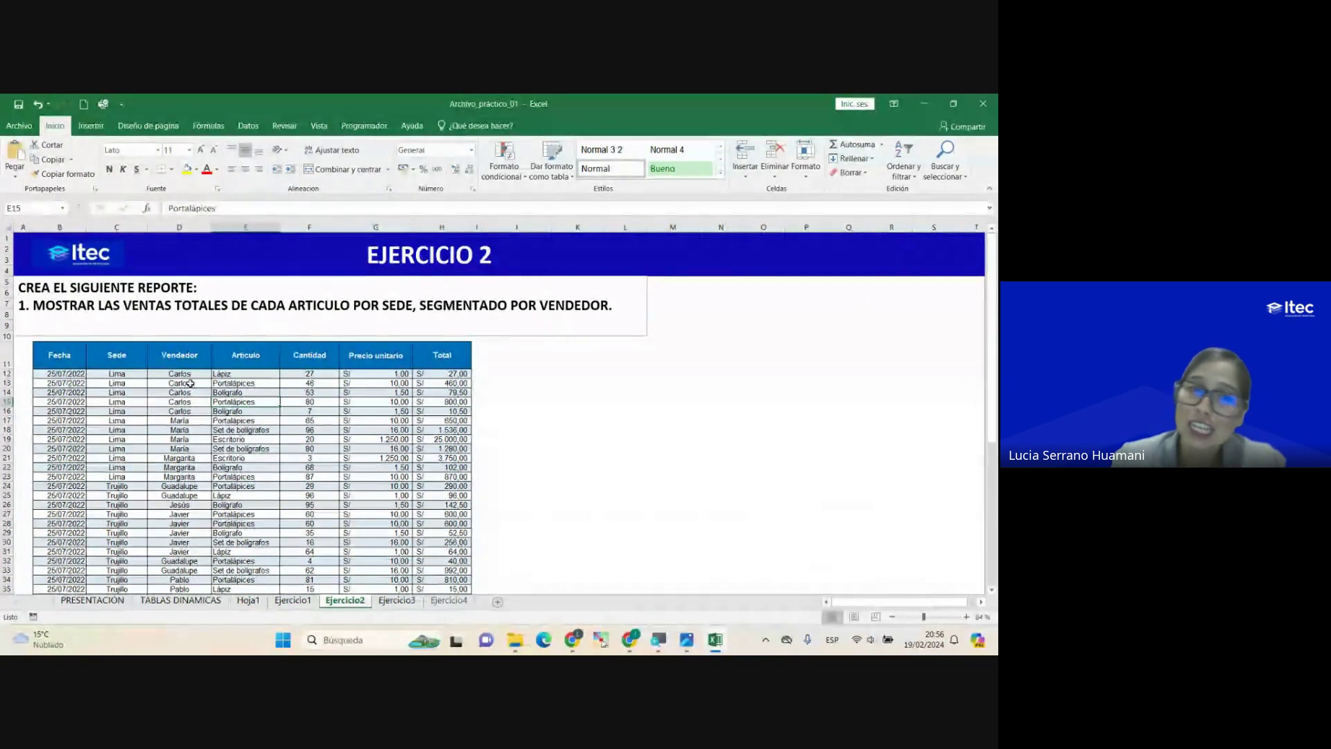
# Step: Review the Ejercicio2 task on total sales of each article by sede, and look through the sales data table
pyautogui.moveTo(34, 304); pyautogui.dragTo(413, 305)
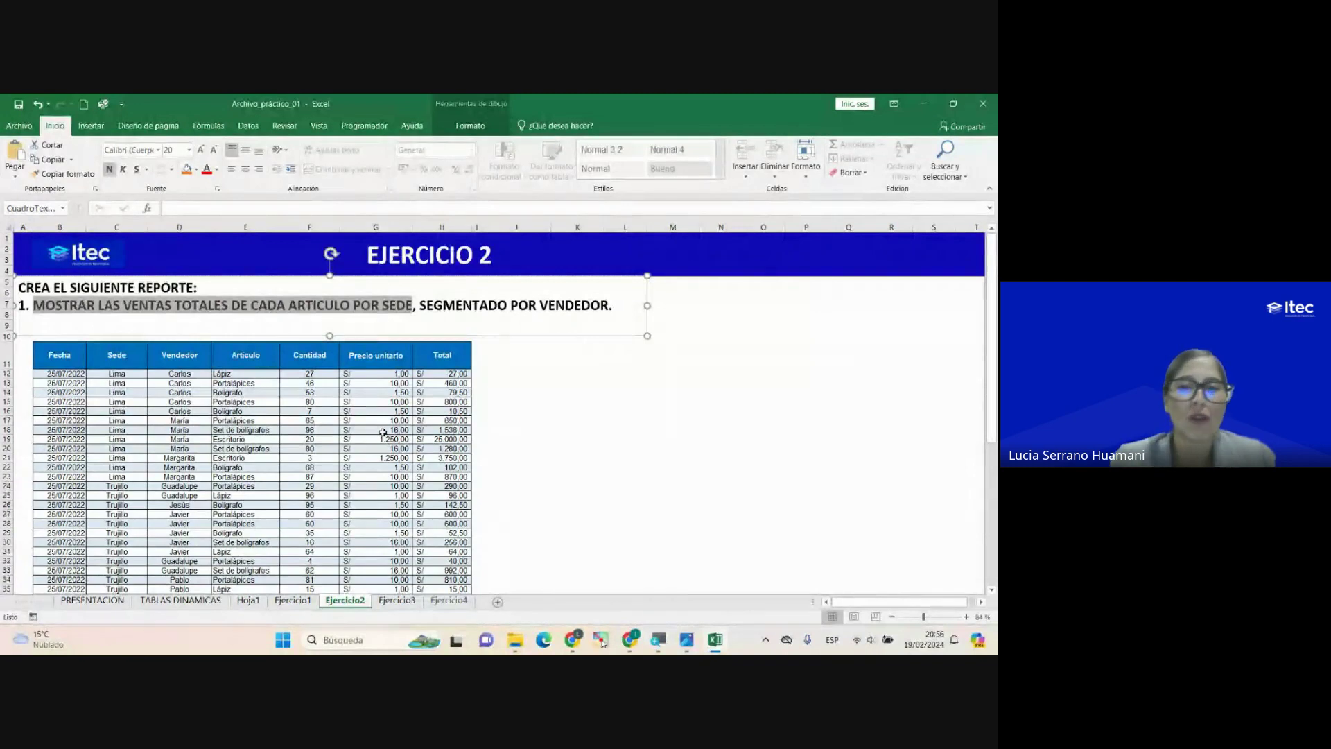
pyautogui.scroll(-8, 382, 433)
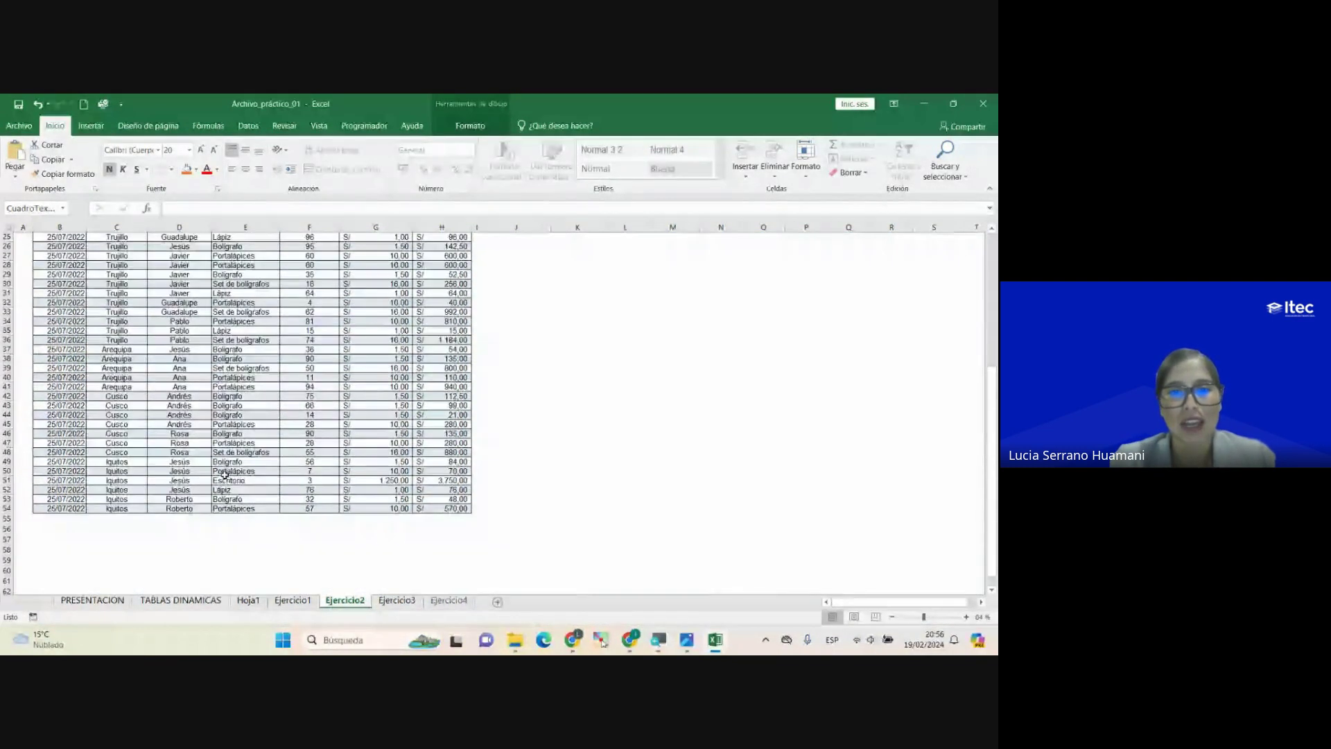
pyautogui.scroll(7, 224, 474)
pyautogui.click(207, 453)
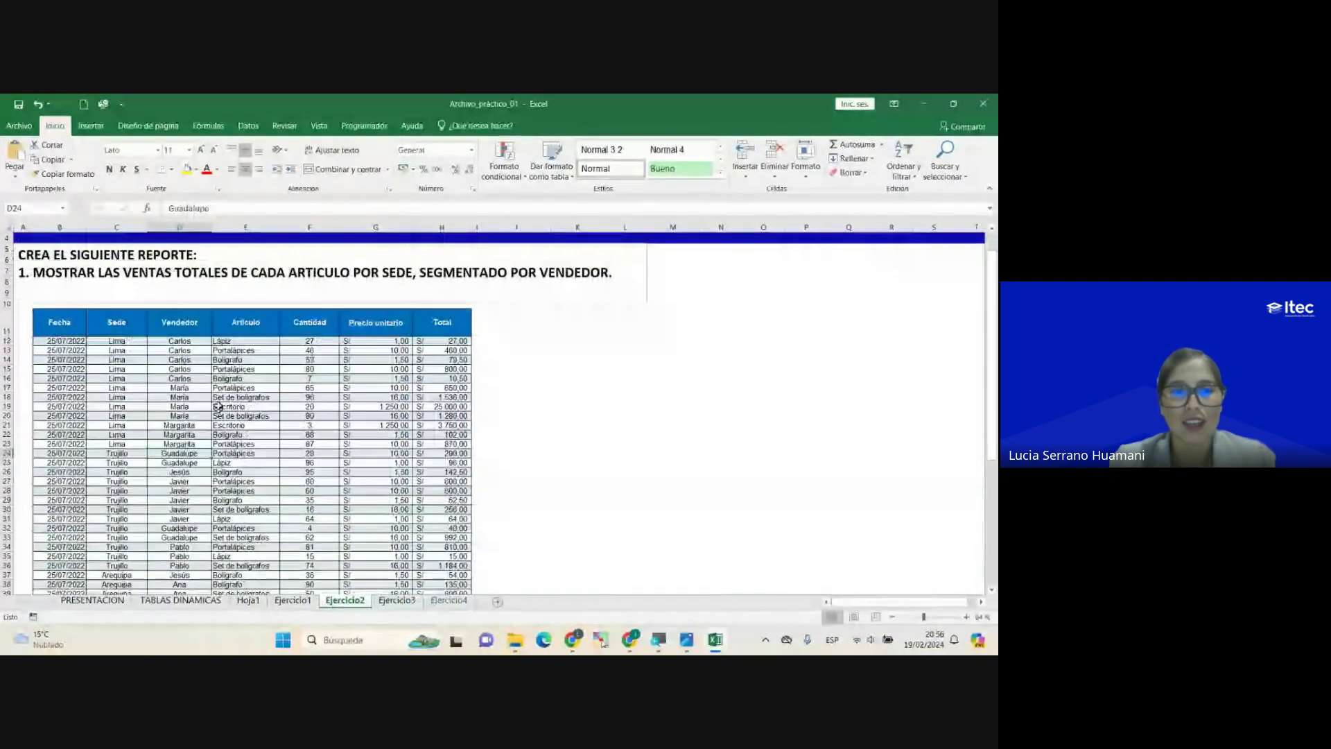
pyautogui.click(240, 379)
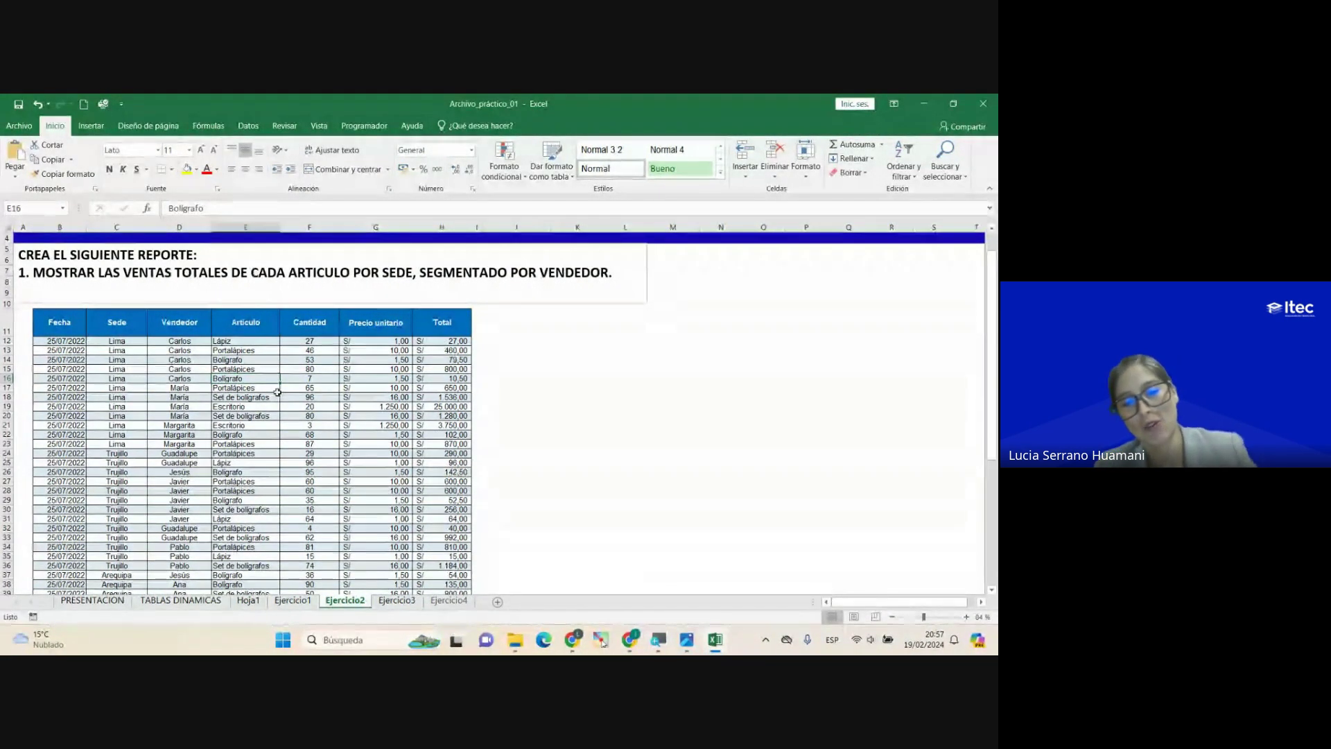
# Step: Check the participants' replies in the Google Meet chat and return to the Ejercicio2 sheet in Excel
pyautogui.hotkey('alt', 'Tab')
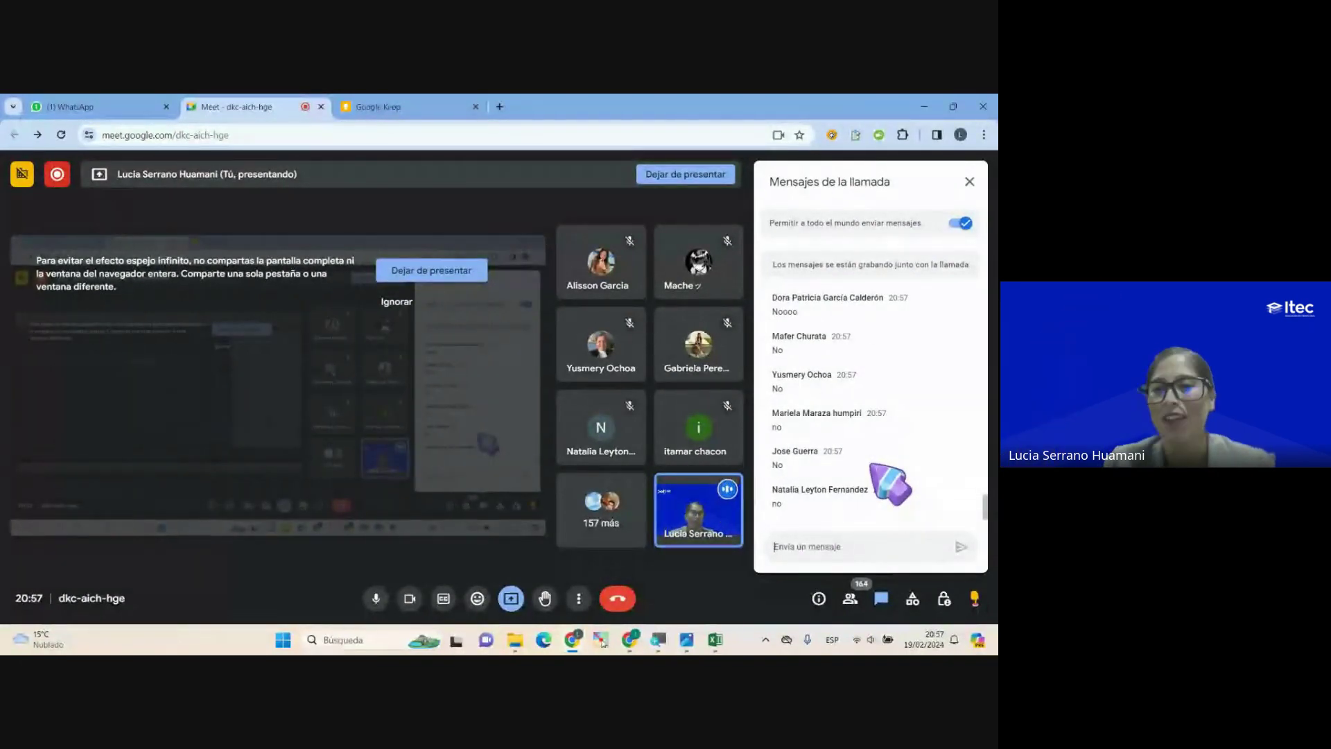
pyautogui.hotkey('alt', 'Tab')
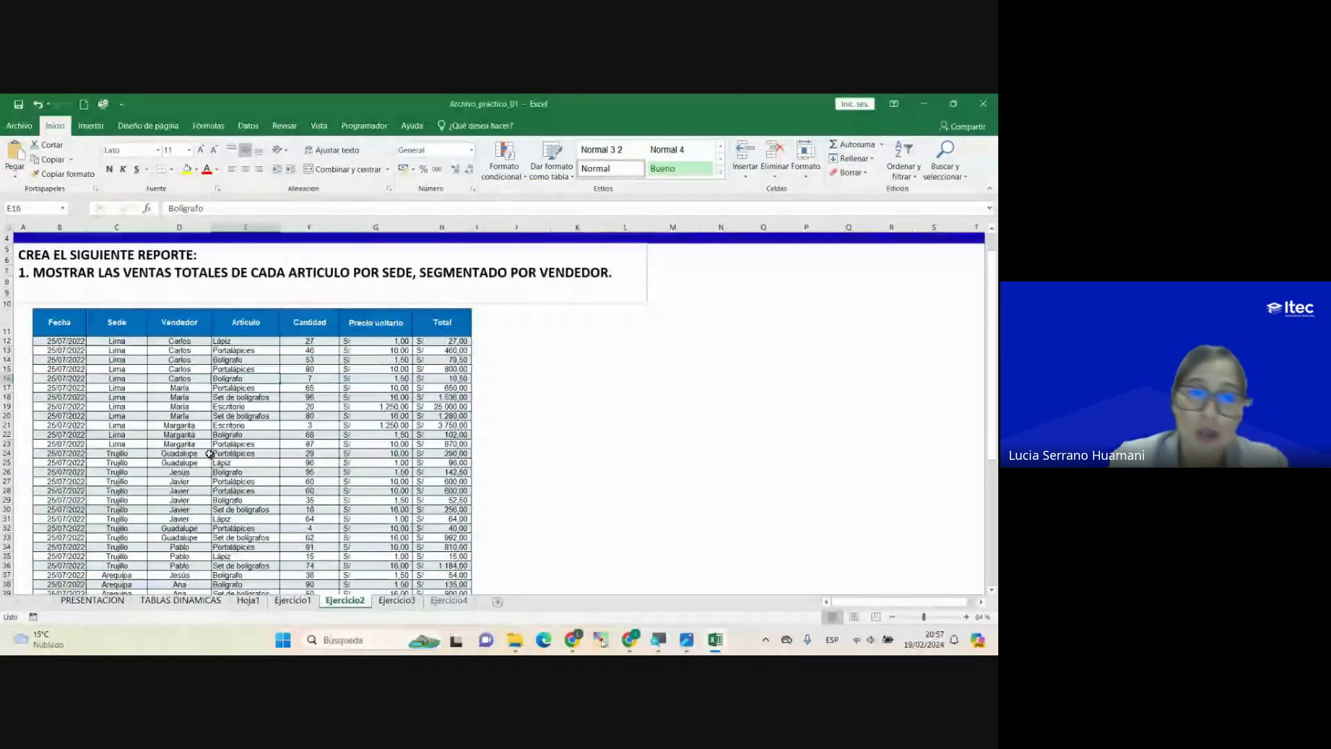
# Step: Show the keyboard image in the photo viewer, and in Excel convert the Ejercicio2 sales data into a table with headers
pyautogui.click(182, 414)
pyautogui.click(179, 388)
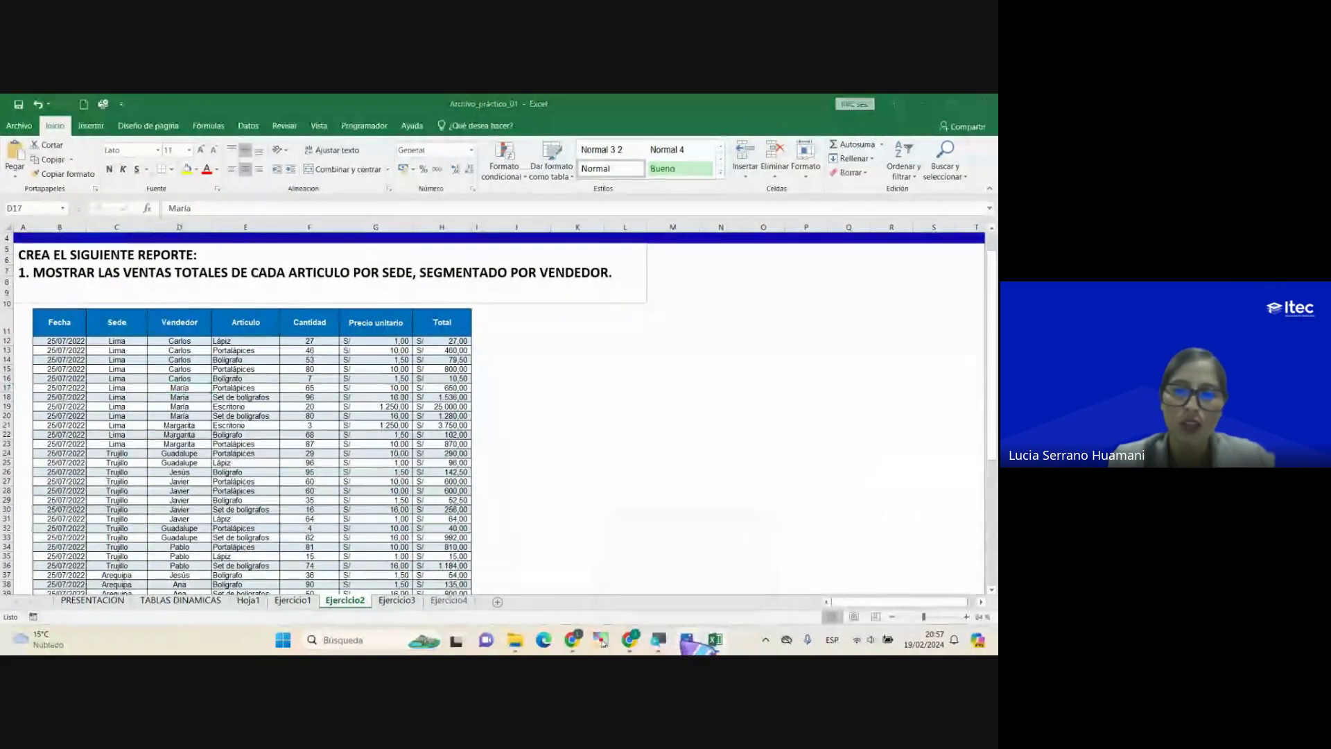
pyautogui.click(686, 639)
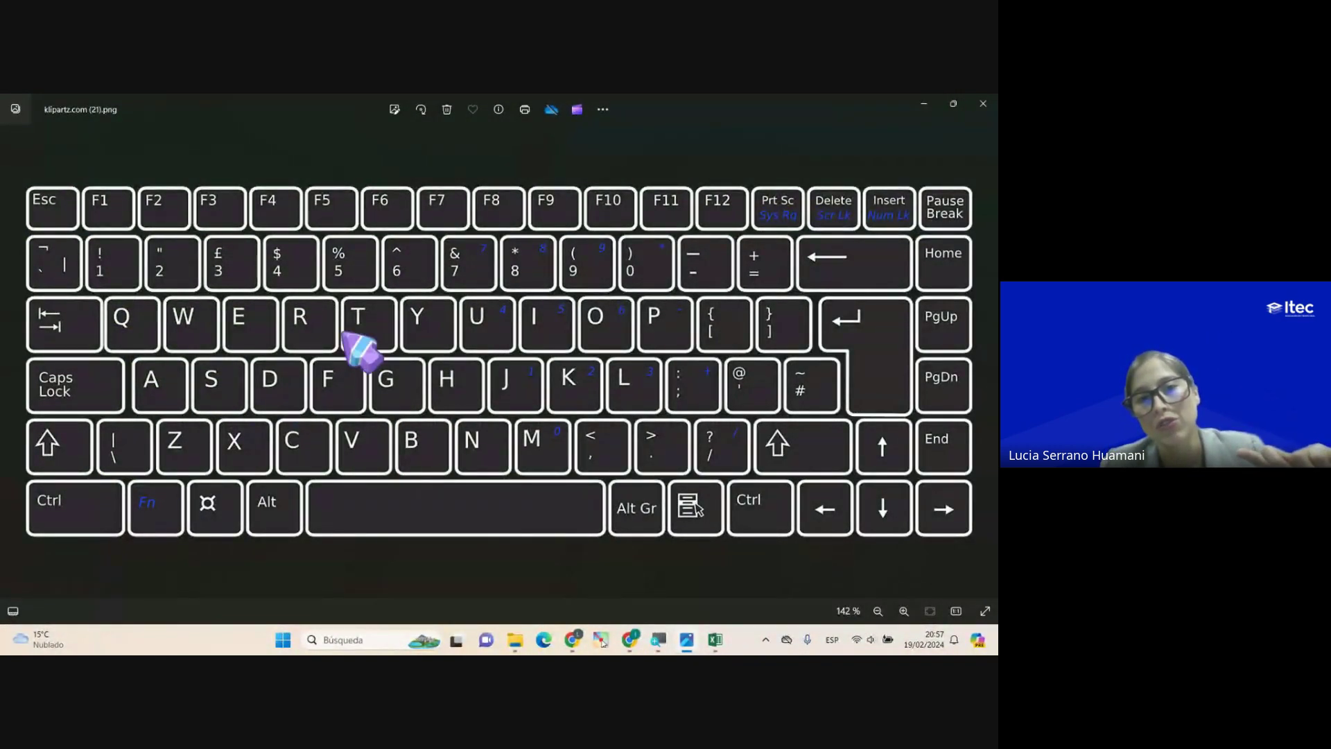
pyautogui.hotkey('alt', 'Tab')
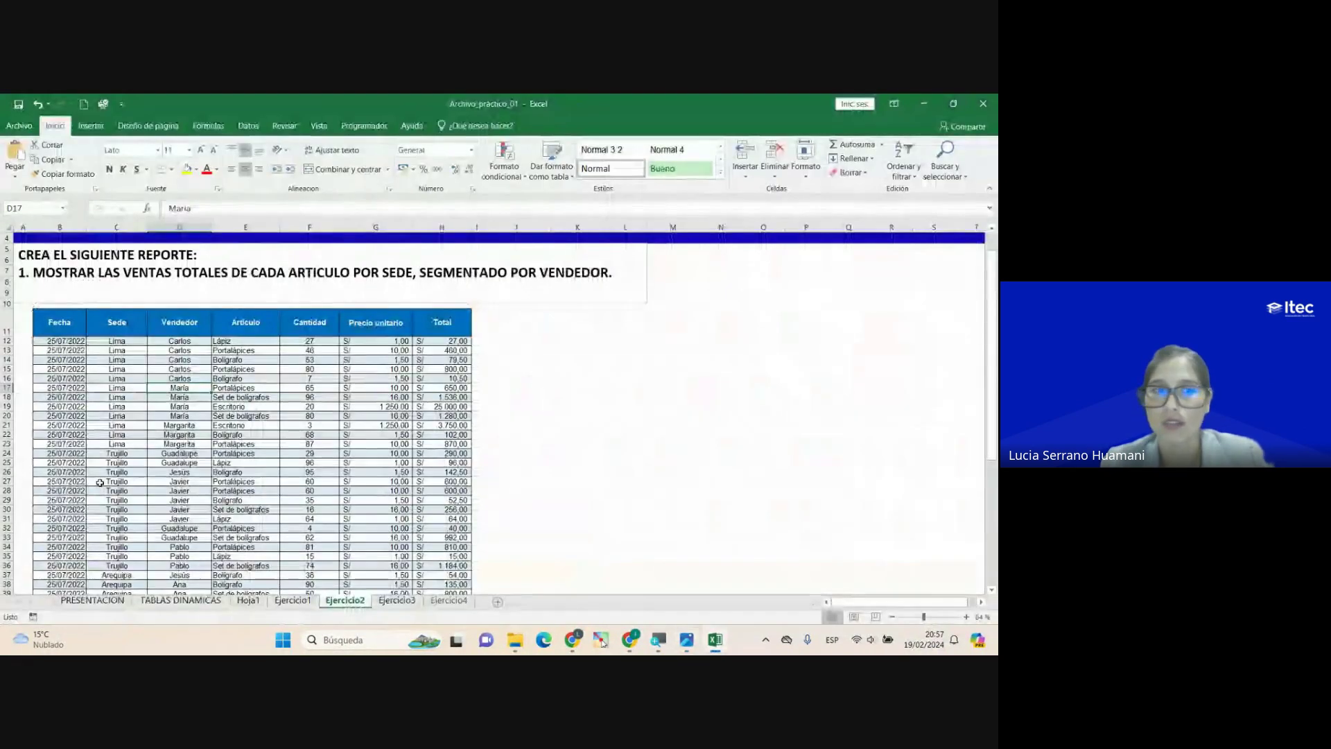
pyautogui.hotkey('ctrl', 't')
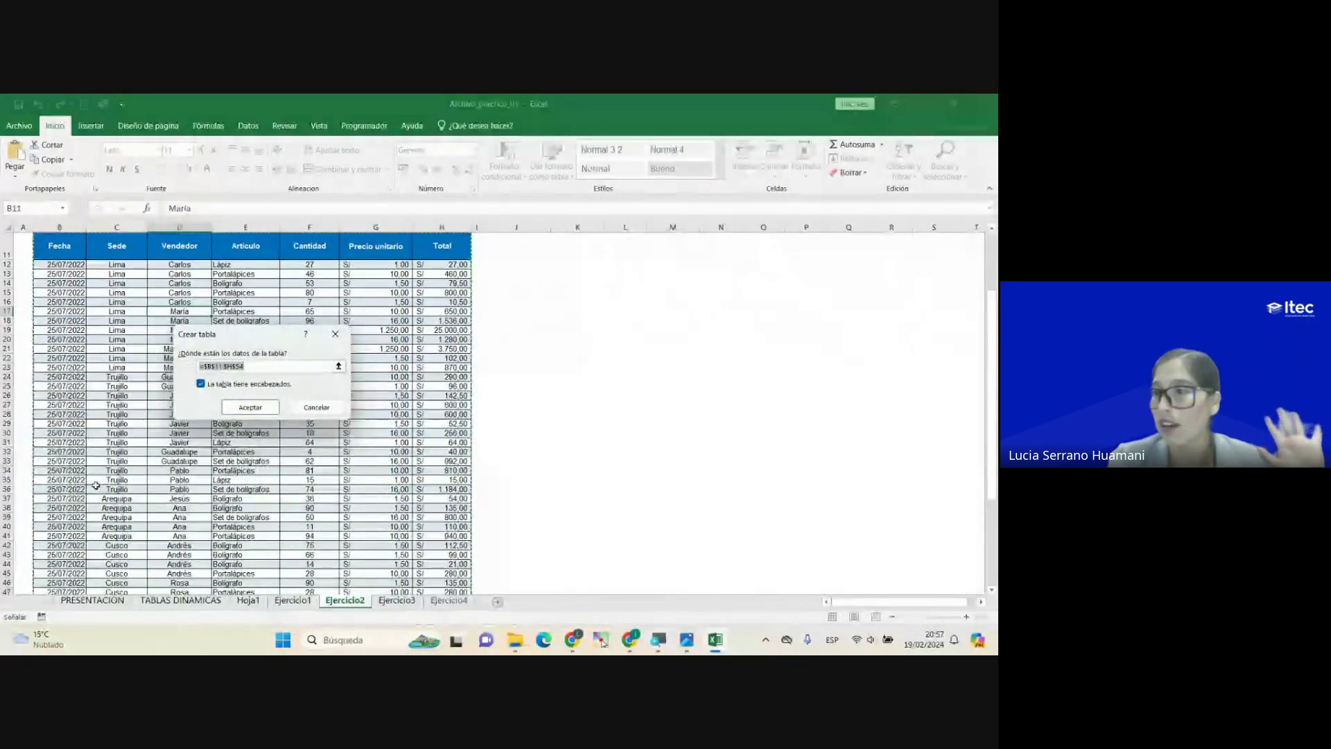
pyautogui.click(251, 408)
pyautogui.scroll(4, 296, 462)
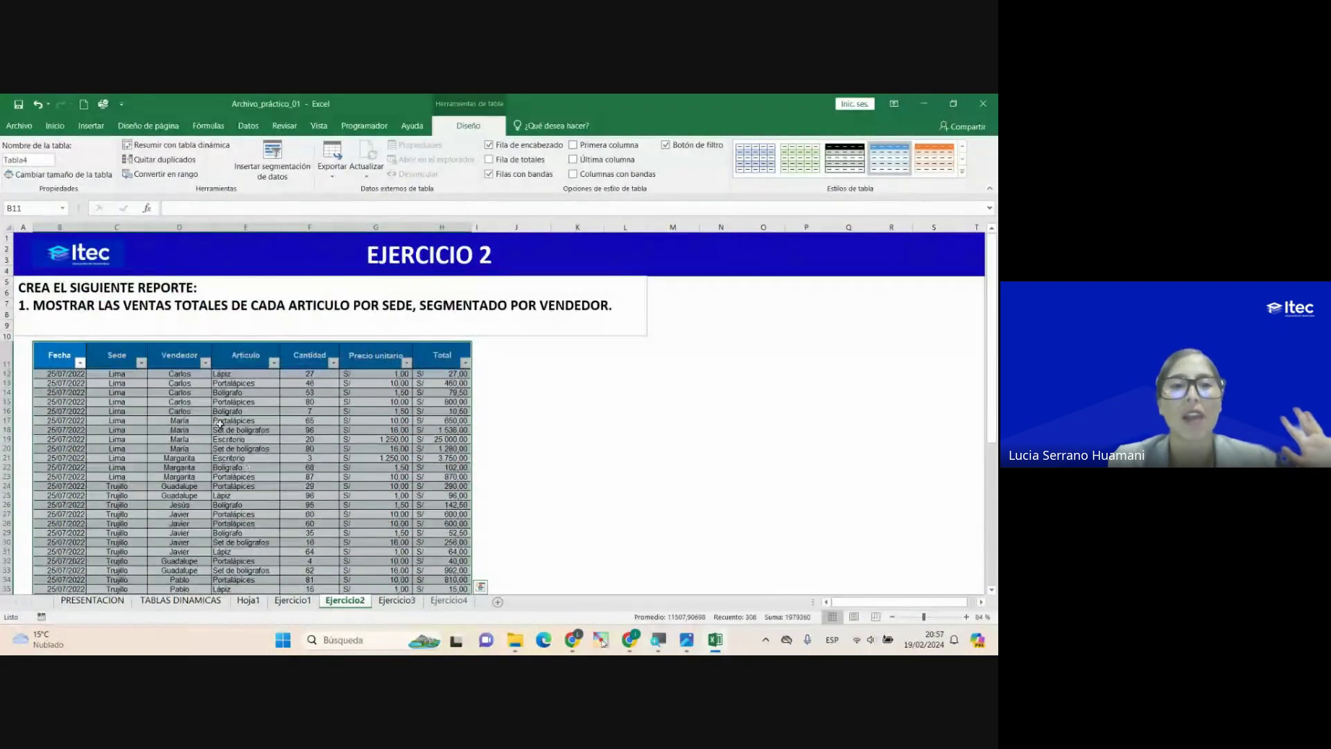
# Step: Review the table's Vendedor, Artículo and Cantidad columns, and highlight the task's wording on total article sales by sede and segmentation by vendedor
pyautogui.click(247, 392)
pyautogui.click(186, 381)
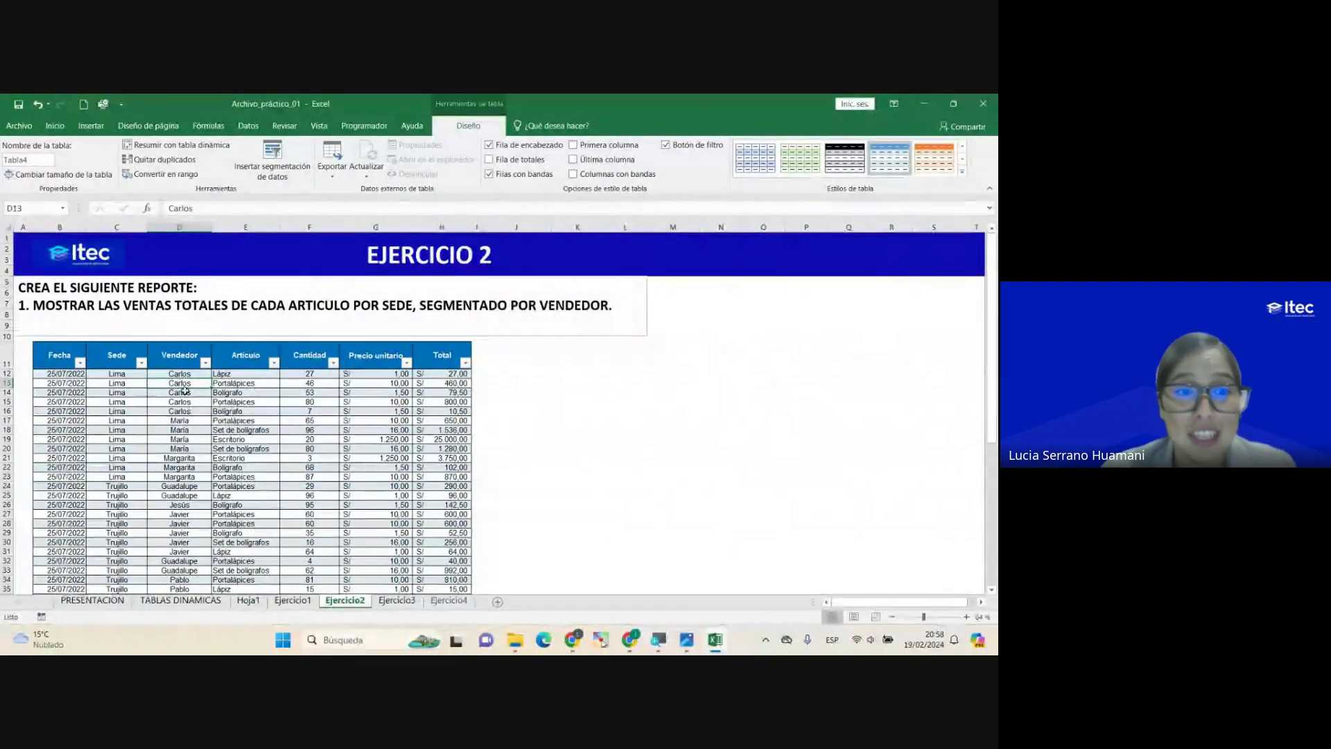
pyautogui.click(233, 387)
pyautogui.click(298, 384)
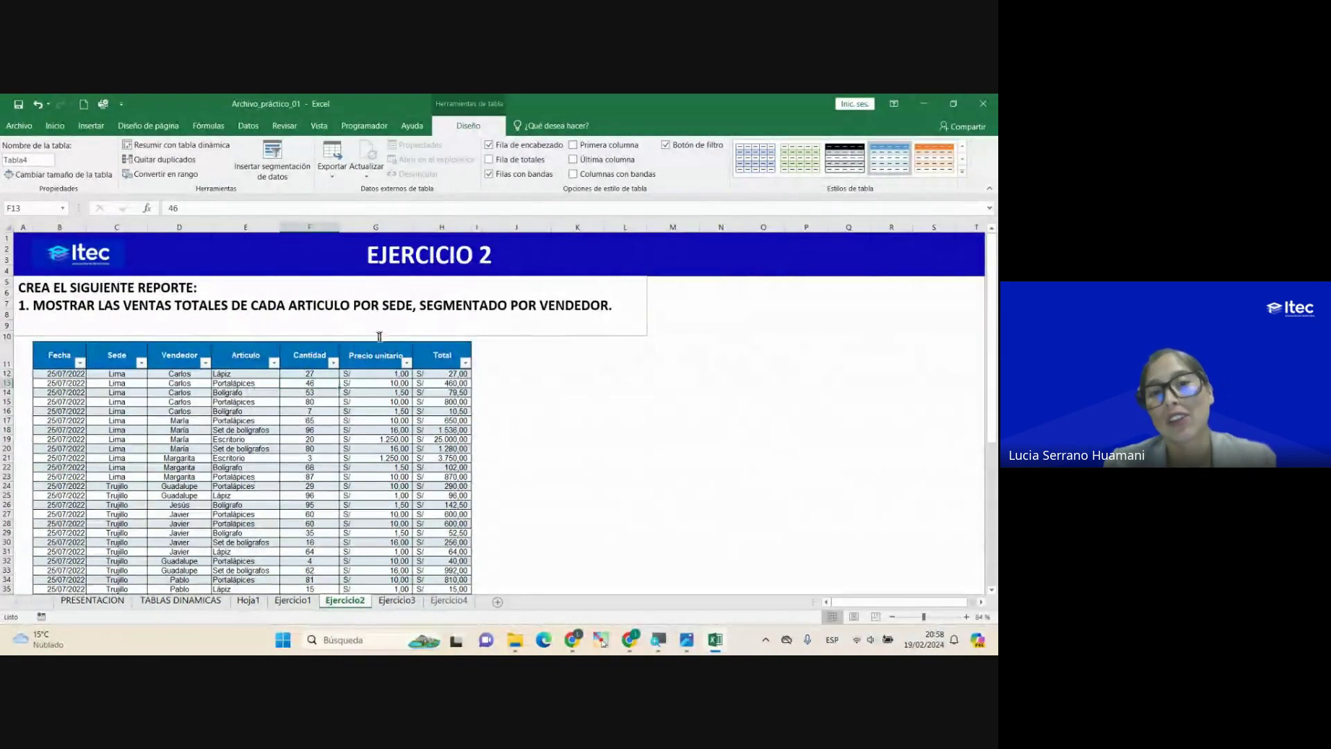
pyautogui.moveTo(423, 305); pyautogui.dragTo(609, 306)
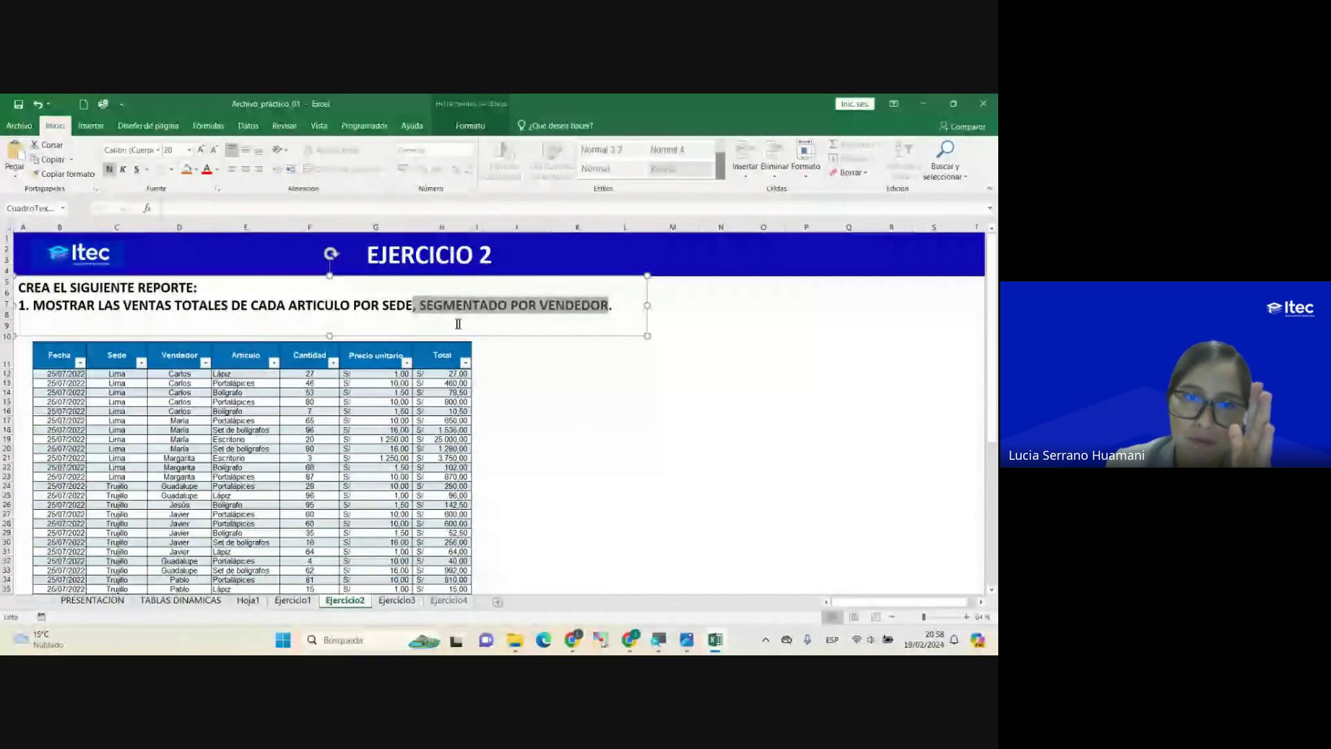
pyautogui.click(416, 306)
pyautogui.moveTo(416, 306); pyautogui.dragTo(614, 306)
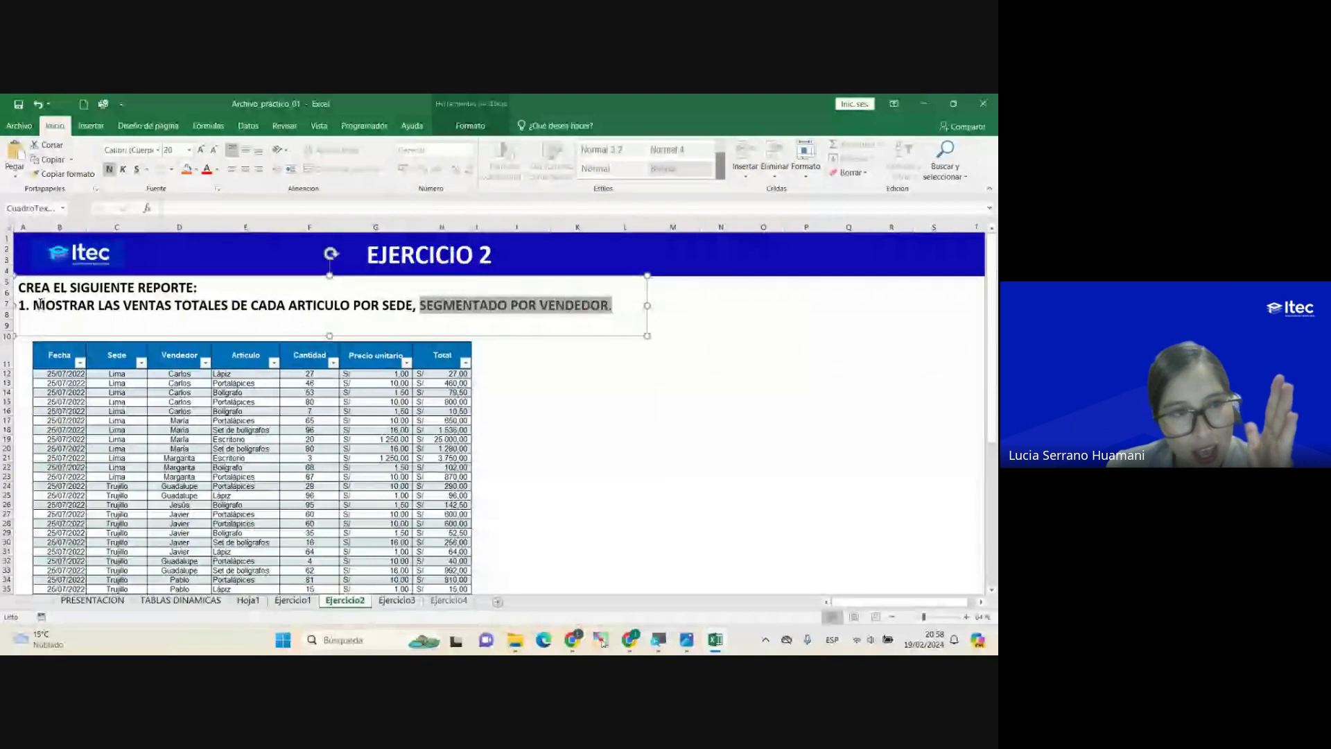
pyautogui.moveTo(33, 305); pyautogui.dragTo(412, 306)
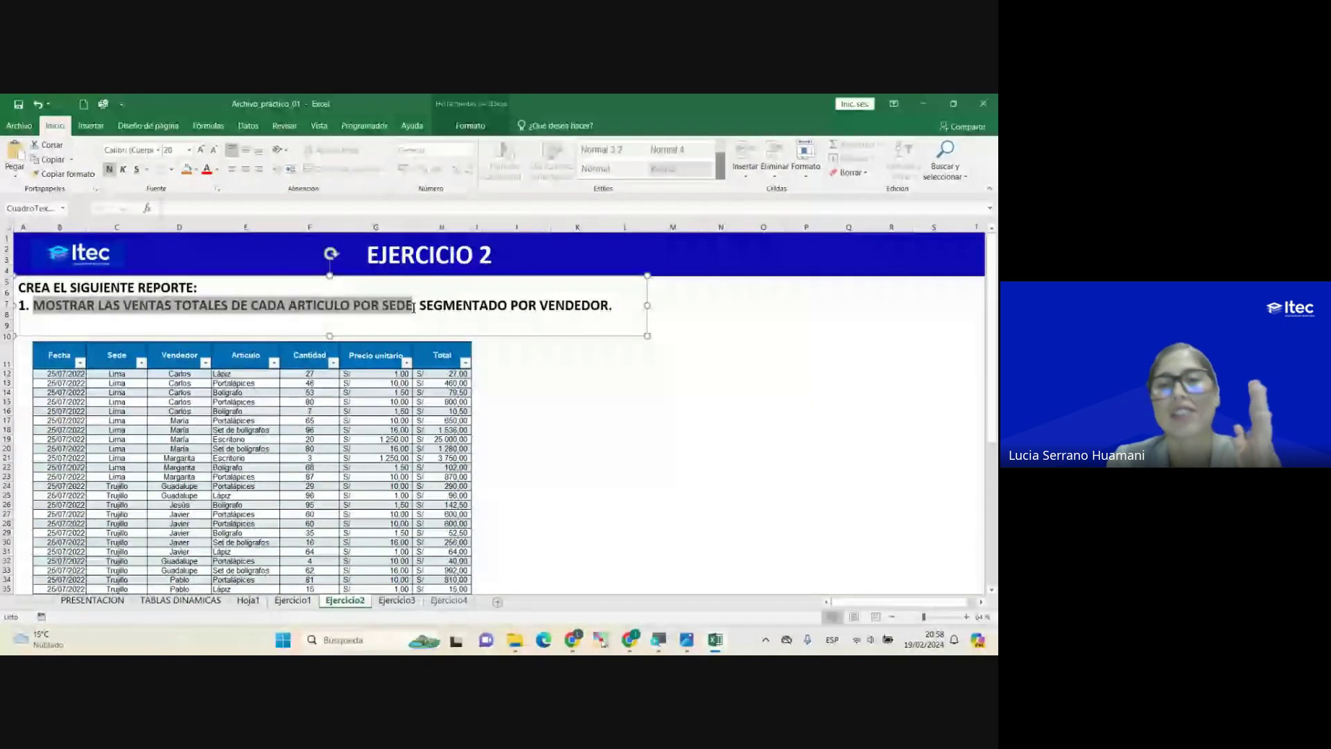
pyautogui.click(307, 440)
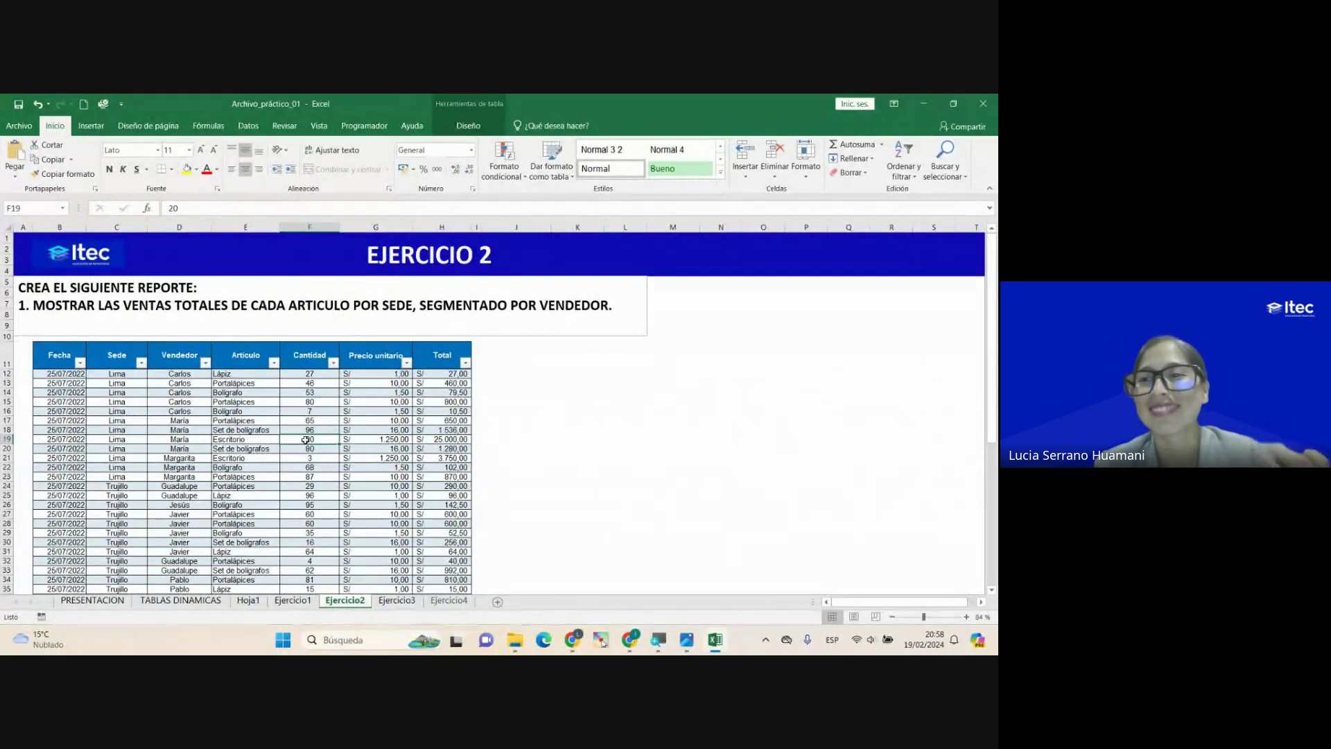
# Step: Switch to Google Meet to check the chat answers, and admit the person waiting to join the call
pyautogui.hotkey('alt', 'Tab')
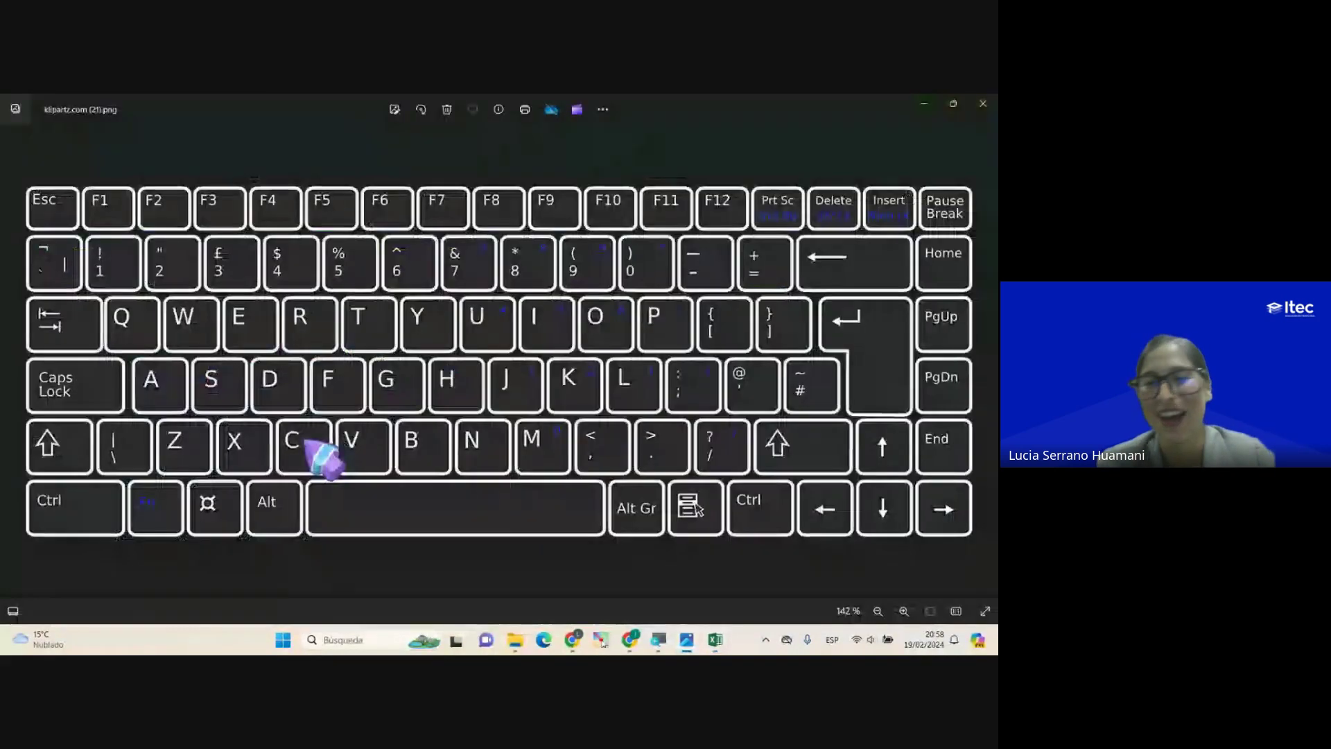
pyautogui.hotkey('alt', 'Tab')
pyautogui.click(534, 593)
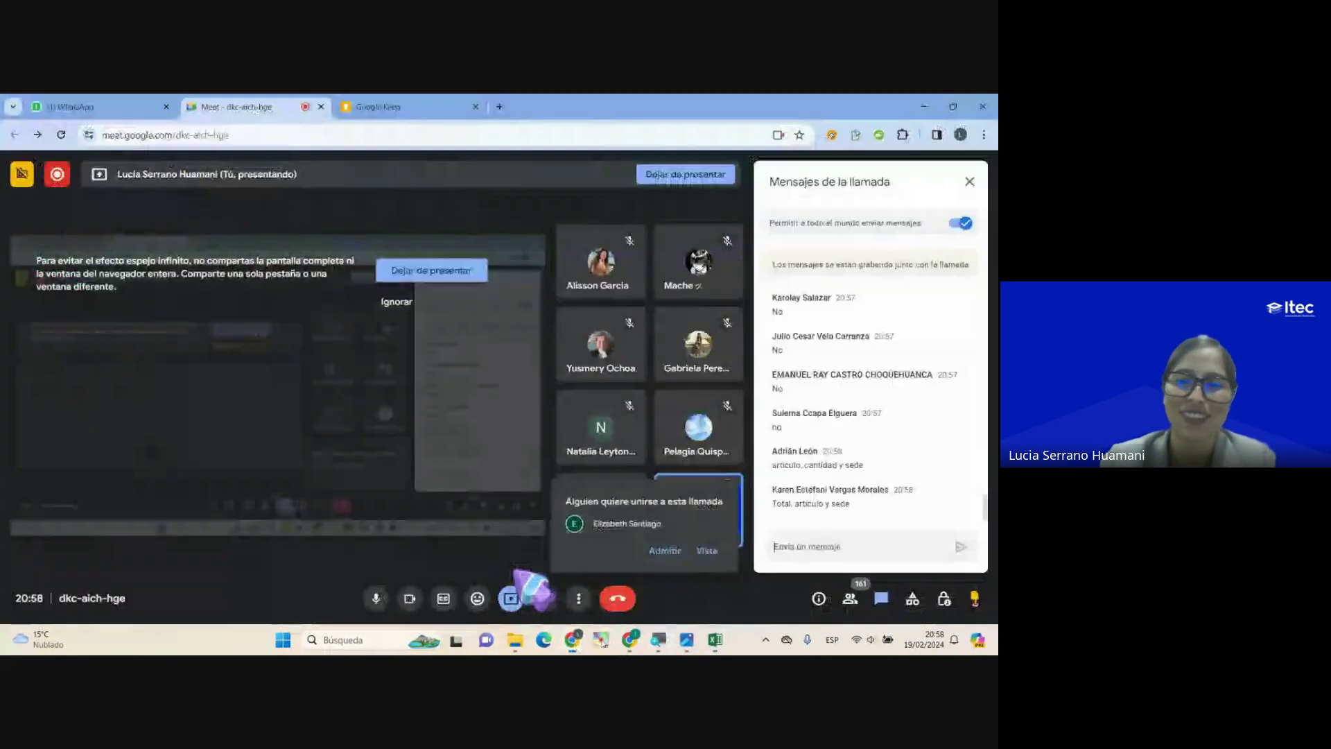
pyautogui.click(664, 550)
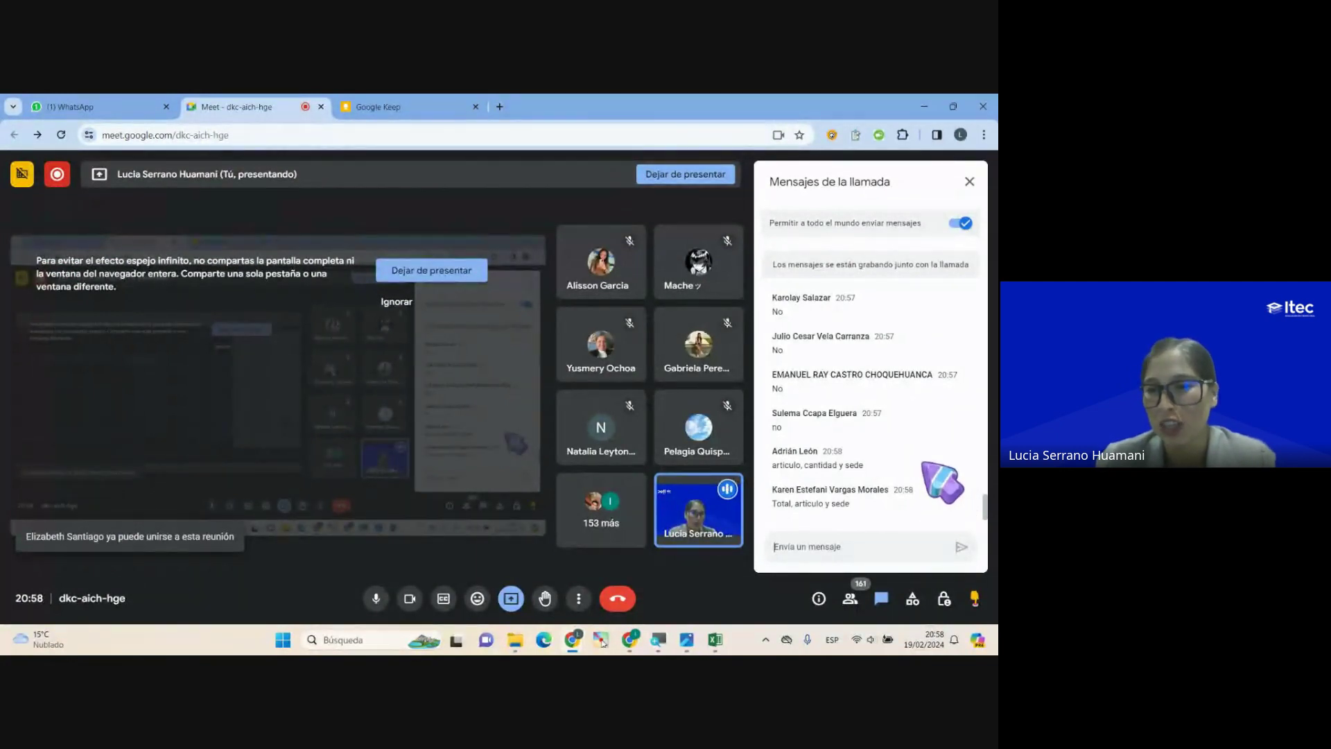
# Step: Switch to the Excel workbook and examine the Ejercicio 2 instruction and the Total, Artículo and Sede columns of the sales table
pyautogui.hotkey('alt', 'Tab')
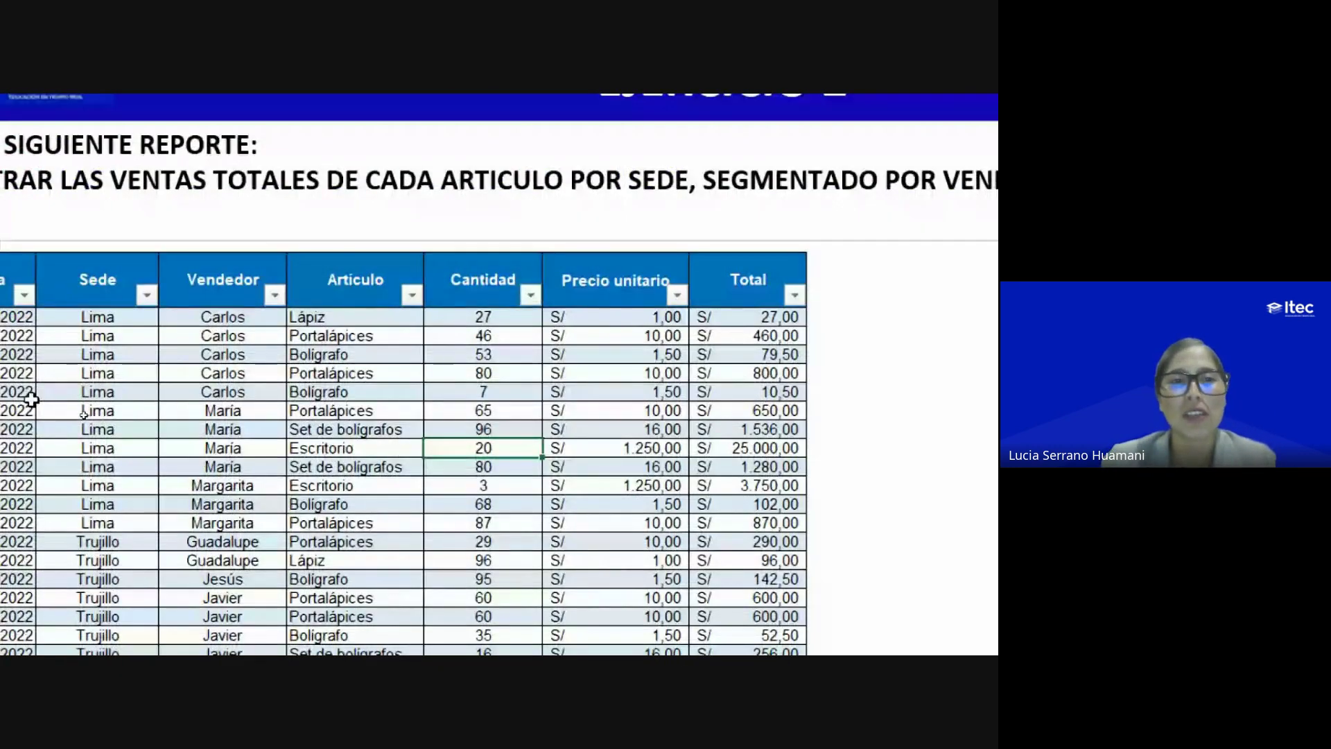
pyautogui.hscroll(-1, 32, 400)
pyautogui.moveTo(207, 179); pyautogui.dragTo(421, 179)
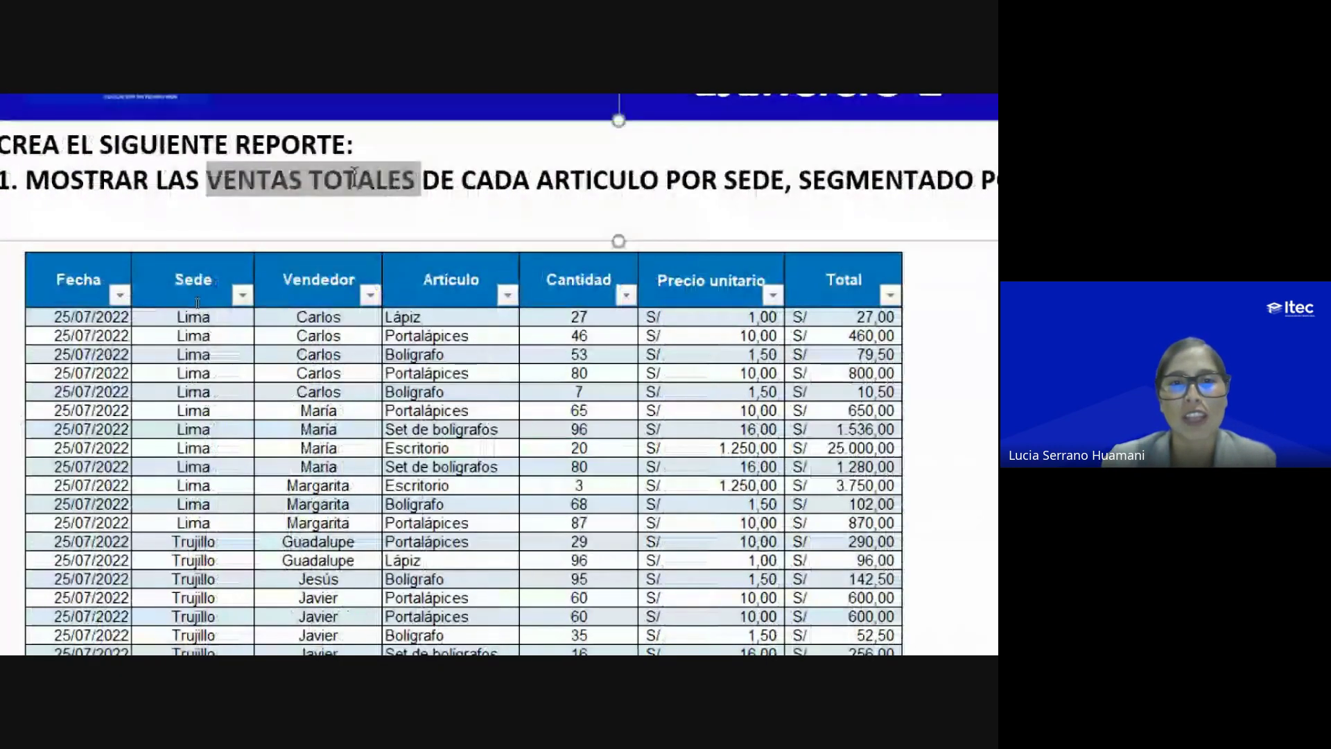
pyautogui.click(826, 336)
pyautogui.moveTo(826, 312); pyautogui.dragTo(852, 560)
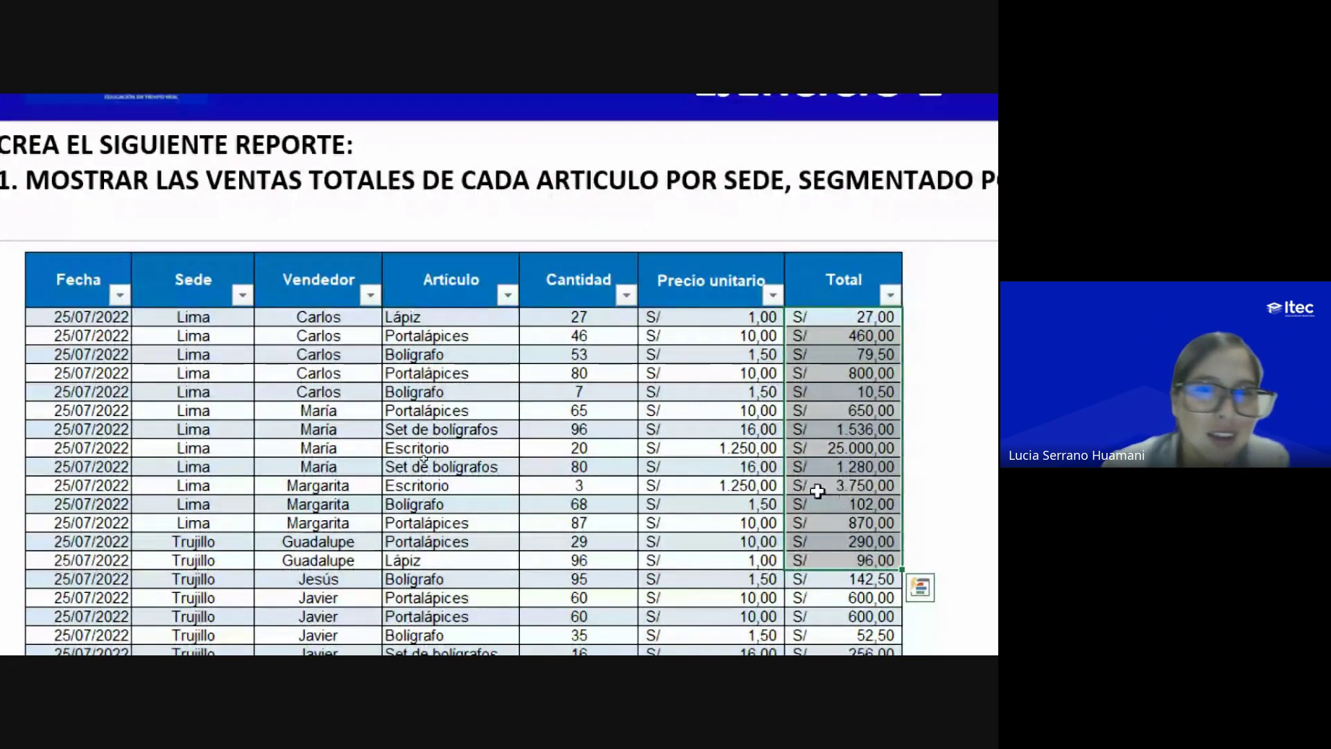
pyautogui.moveTo(447, 287); pyautogui.dragTo(459, 574)
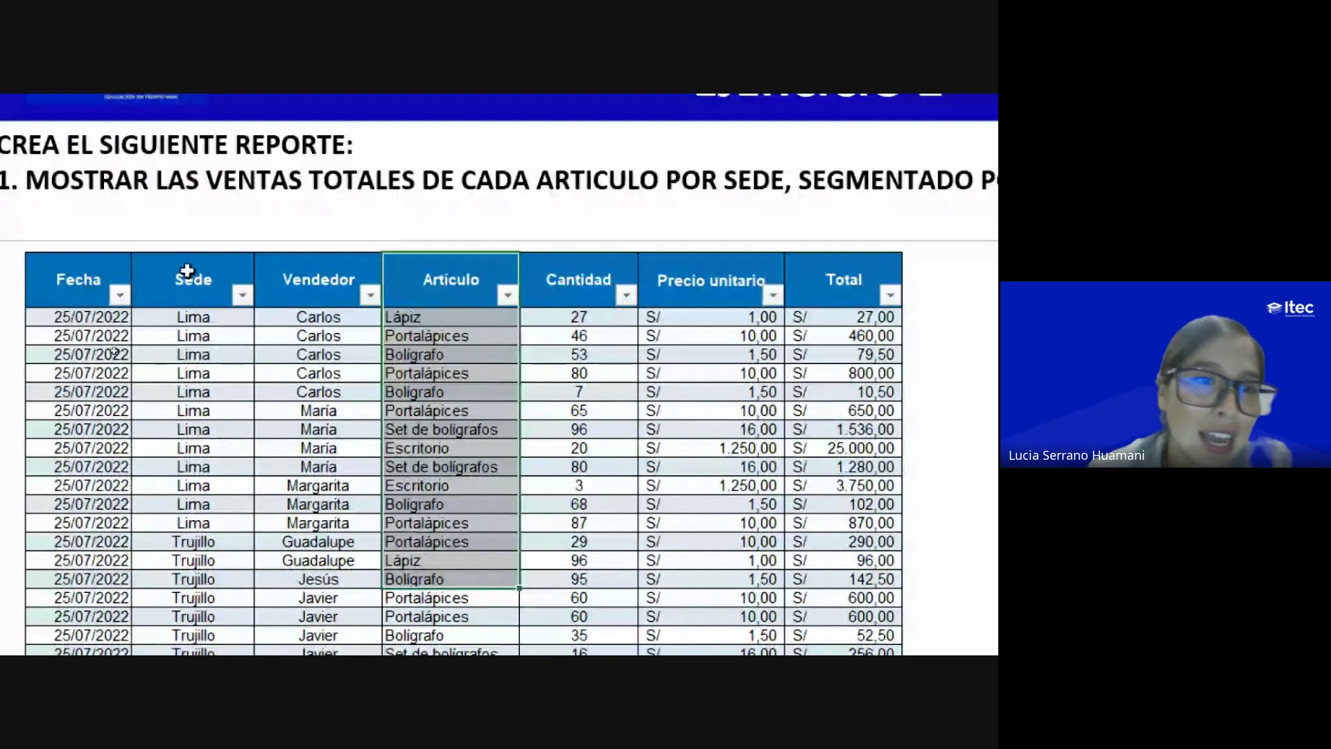
pyautogui.moveTo(194, 317); pyautogui.dragTo(193, 632)
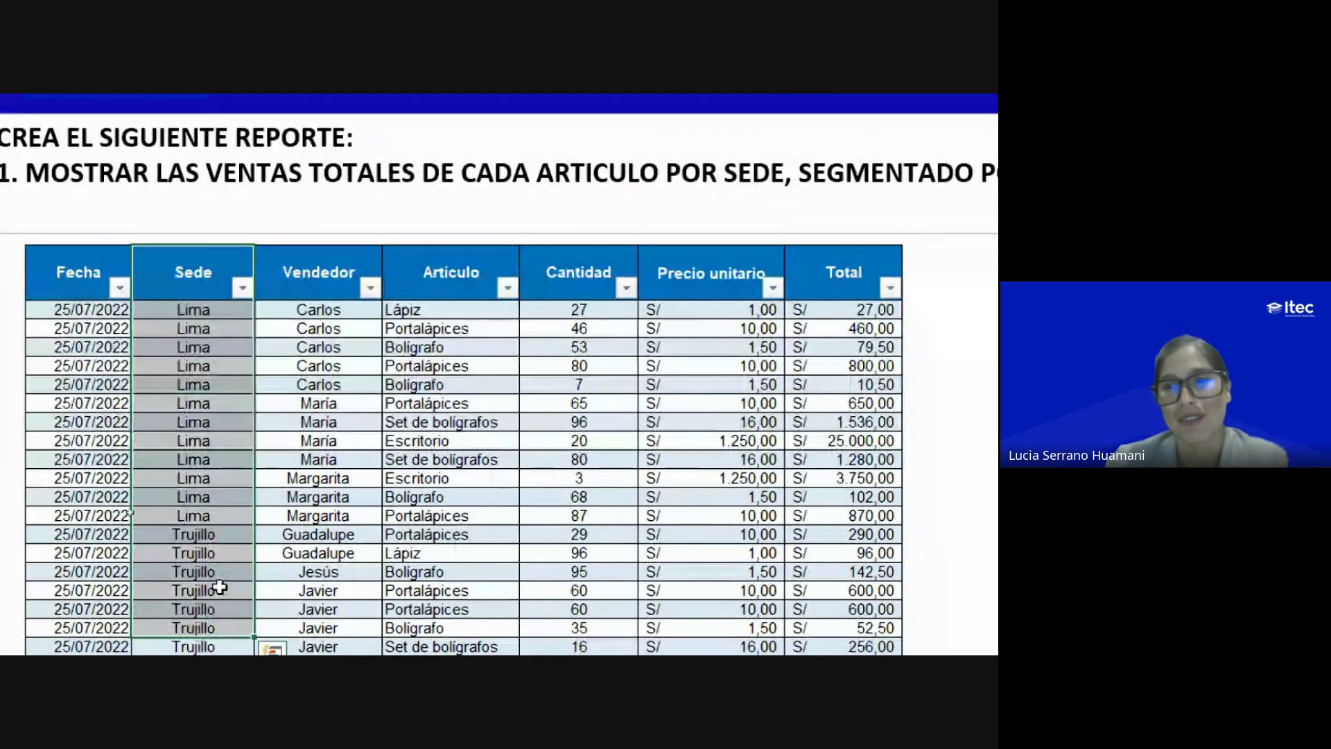
pyautogui.hscroll(3, 217, 585)
pyautogui.moveTo(652, 272); pyautogui.dragTo(616, 590)
pyautogui.hscroll(-3, 616, 590)
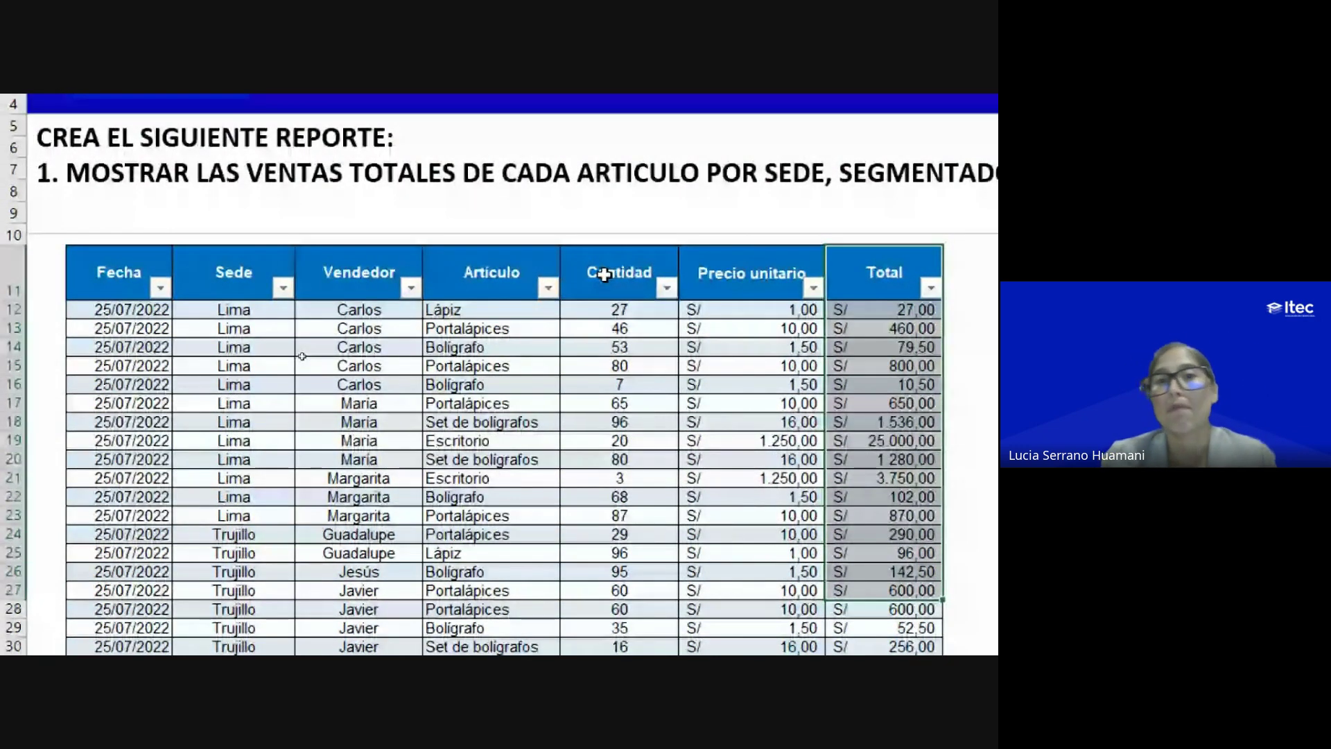
pyautogui.moveTo(605, 274); pyautogui.dragTo(752, 421)
pyautogui.moveTo(491, 273); pyautogui.dragTo(485, 572)
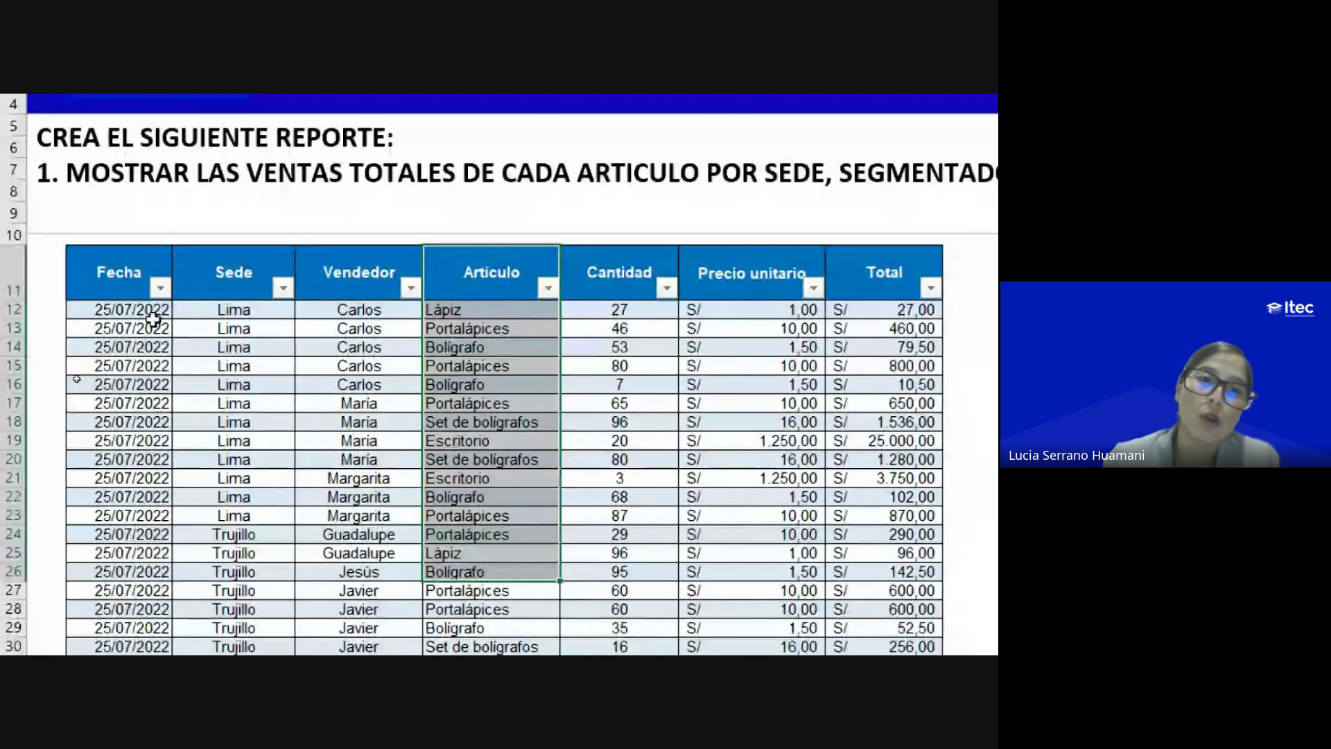
pyautogui.moveTo(233, 274); pyautogui.dragTo(237, 571)
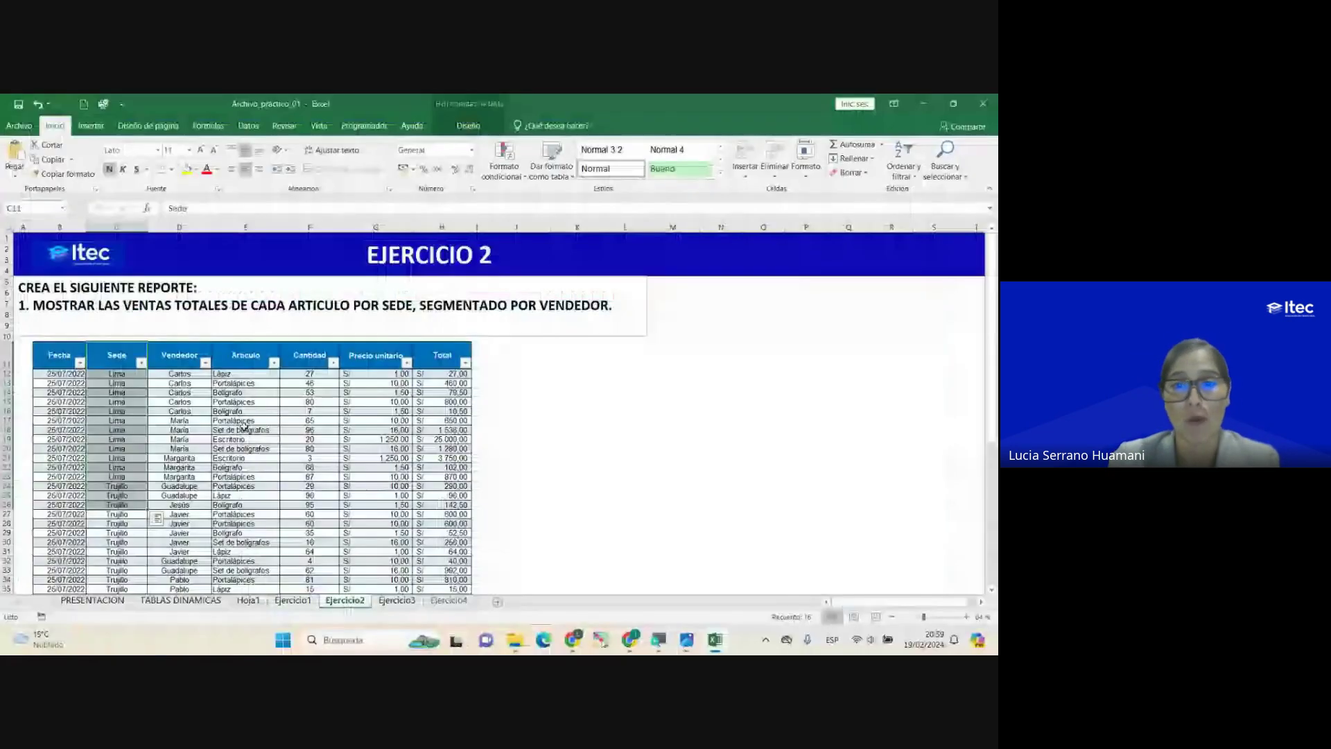
# Step: Create a pivot table from the Ejercicio 2 sales table (Tabla4) in a new worksheet
pyautogui.click(247, 430)
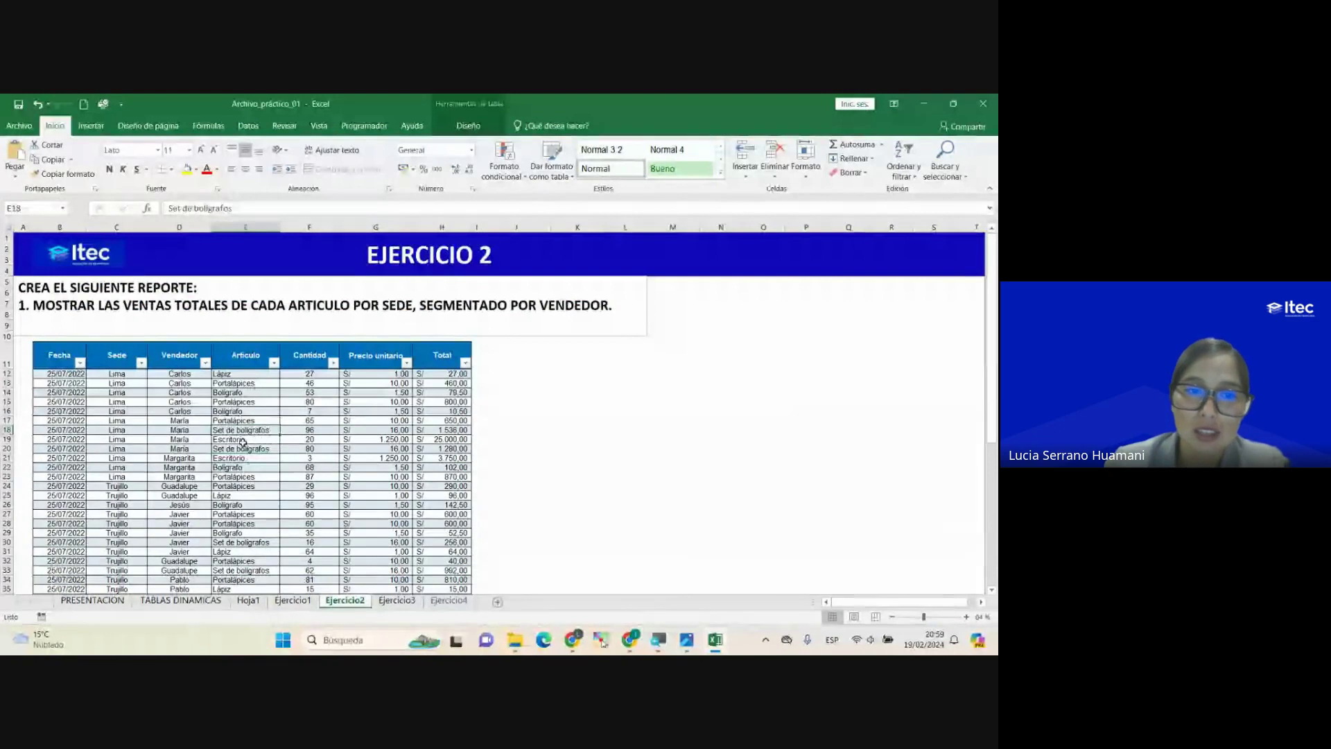
pyautogui.click(215, 402)
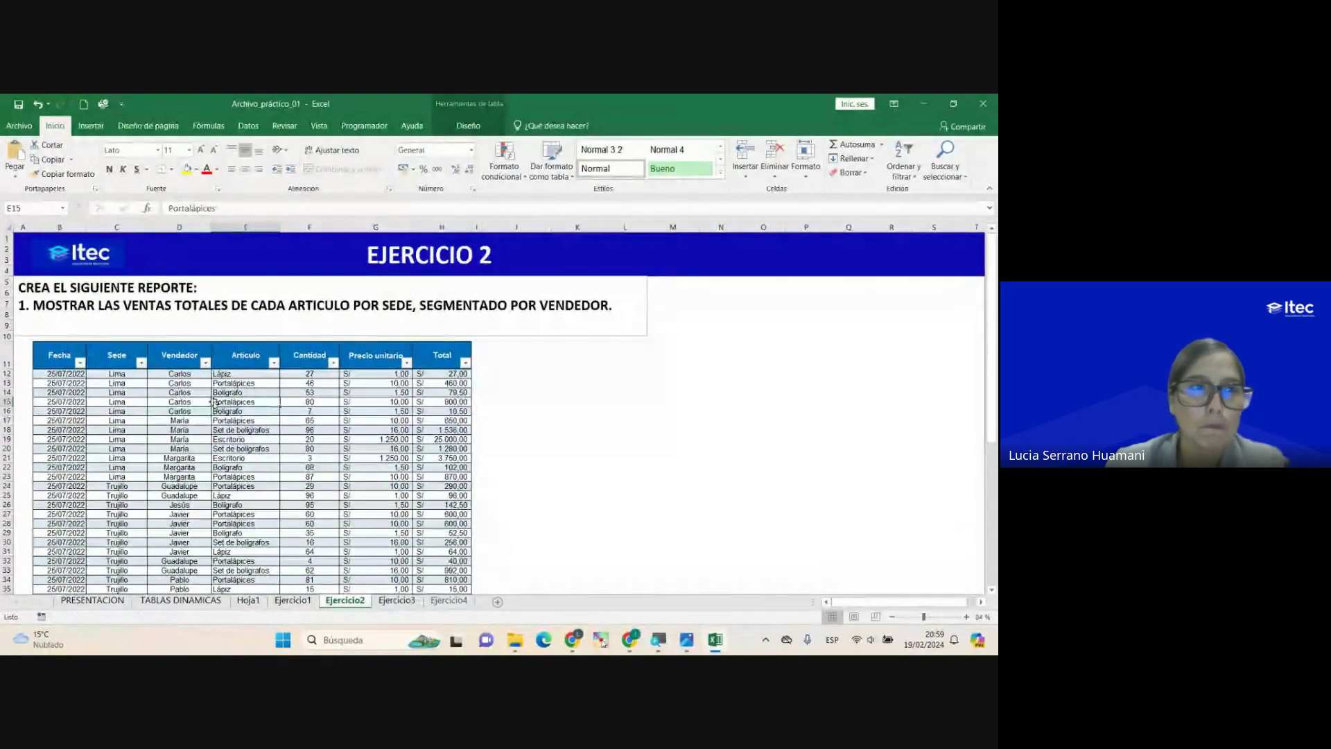
pyautogui.click(90, 126)
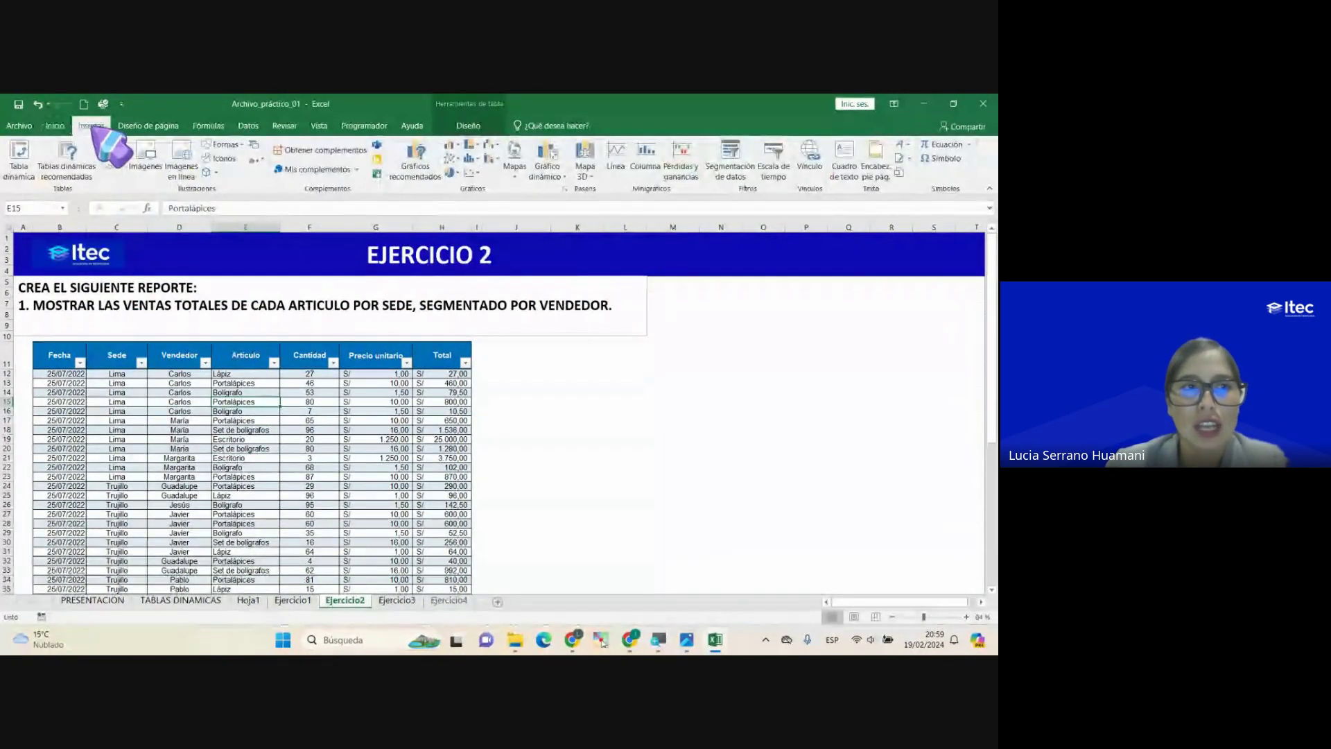
pyautogui.click(18, 157)
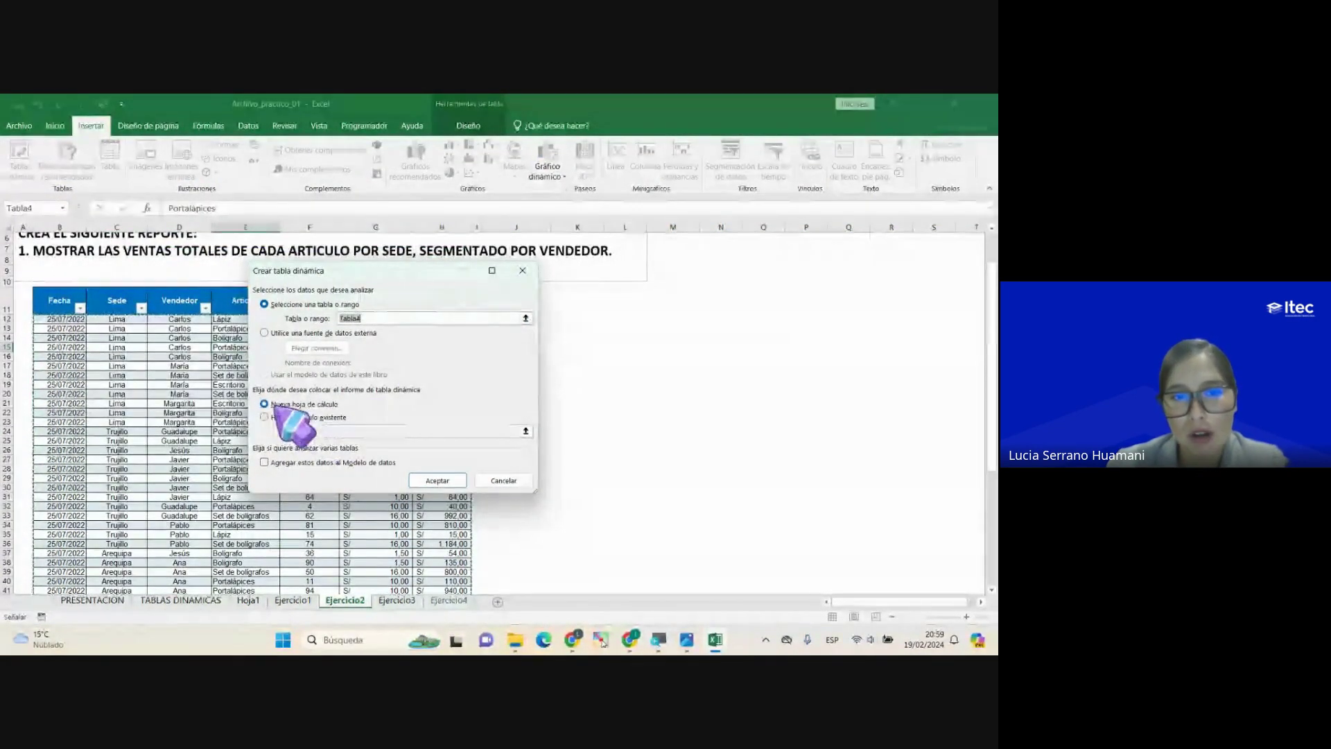
pyautogui.click(435, 480)
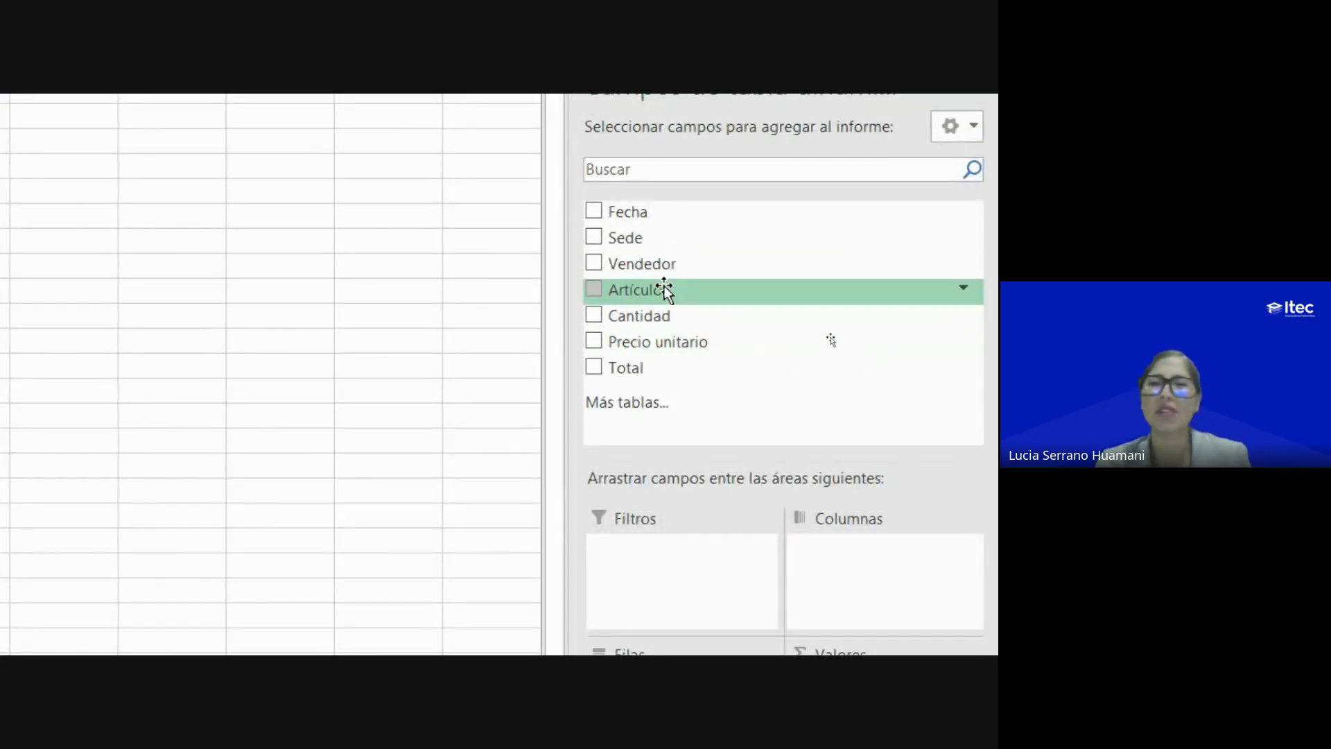
# Step: Add the Sede field to the pivot table's rows and go through the listed branches
pyautogui.click(608, 238)
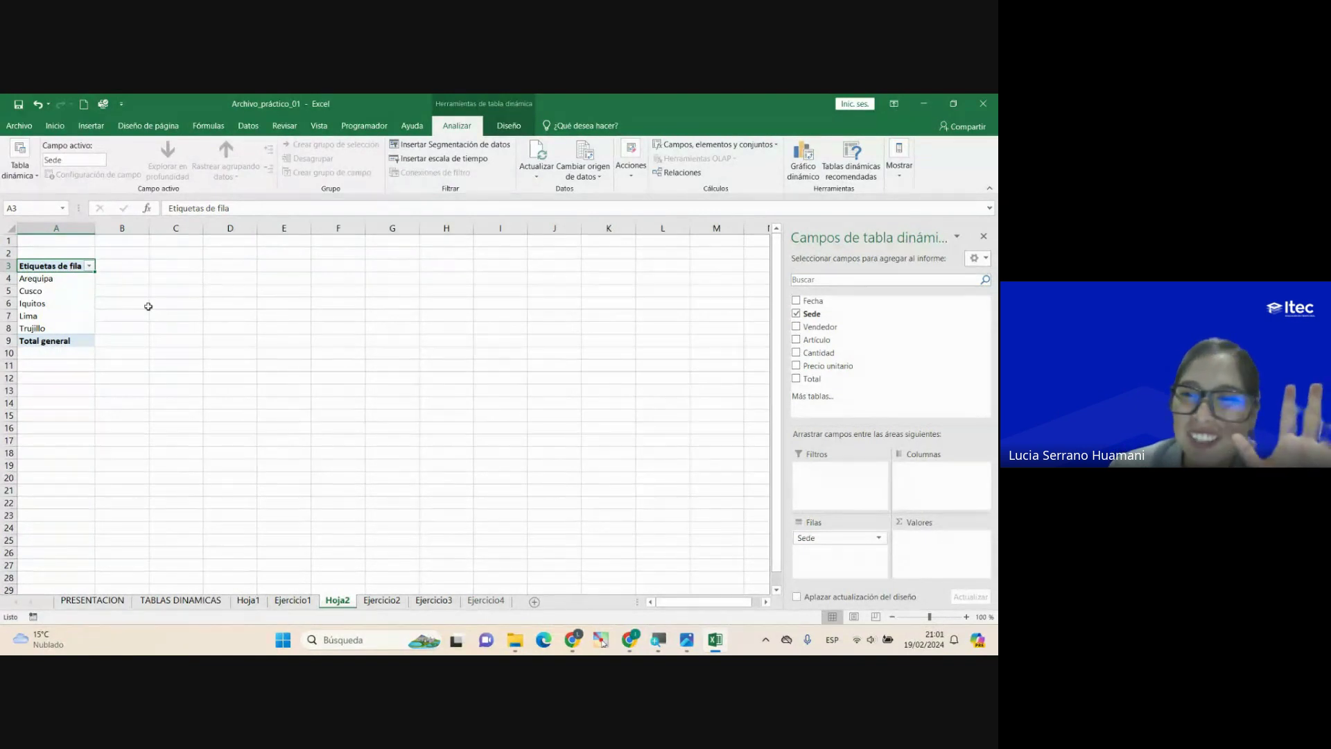
pyautogui.click(37, 279)
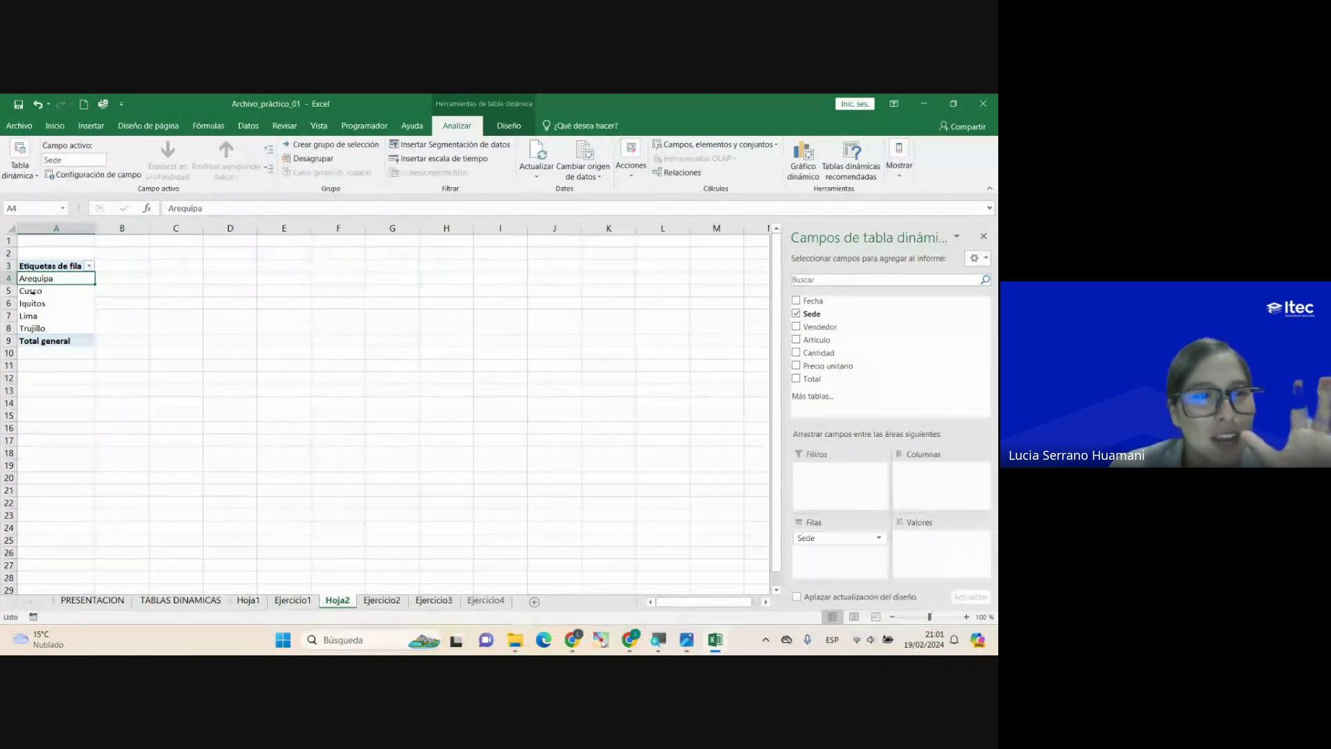
pyautogui.click(35, 292)
pyautogui.click(34, 304)
pyautogui.click(33, 316)
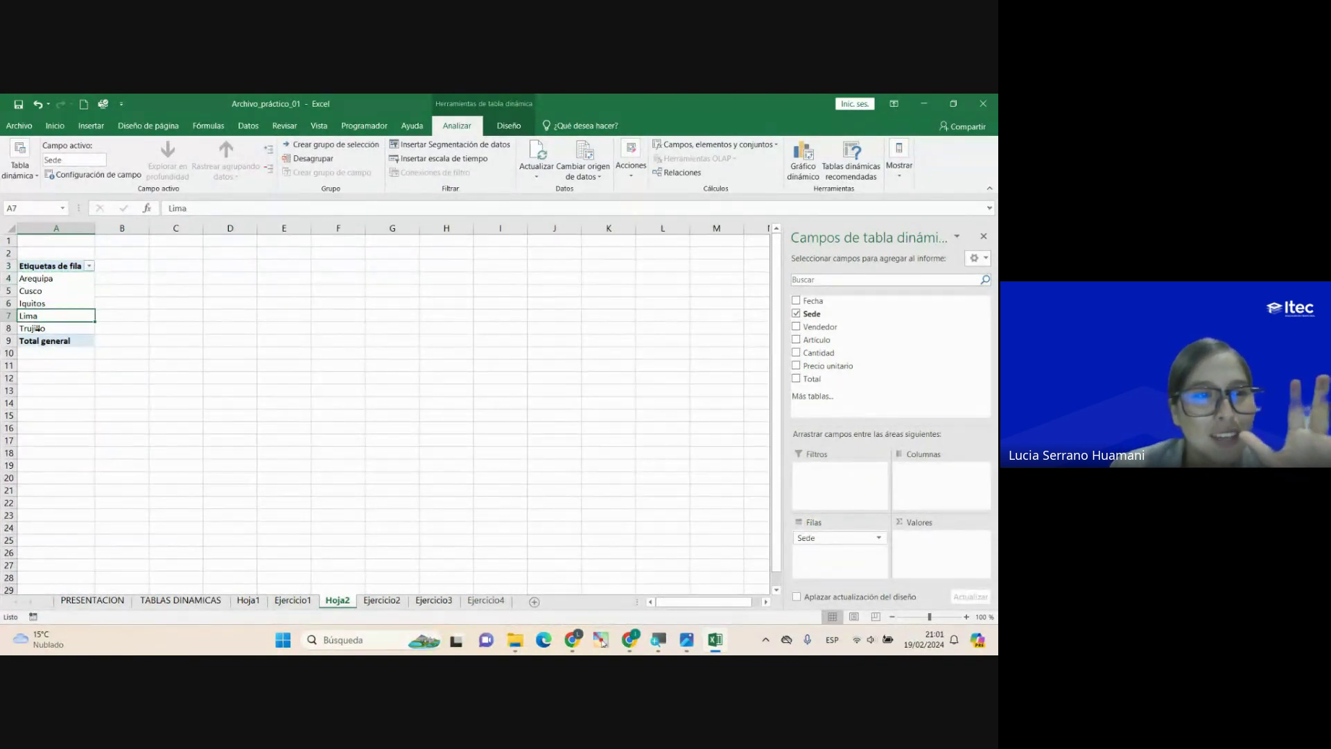
pyautogui.click(37, 328)
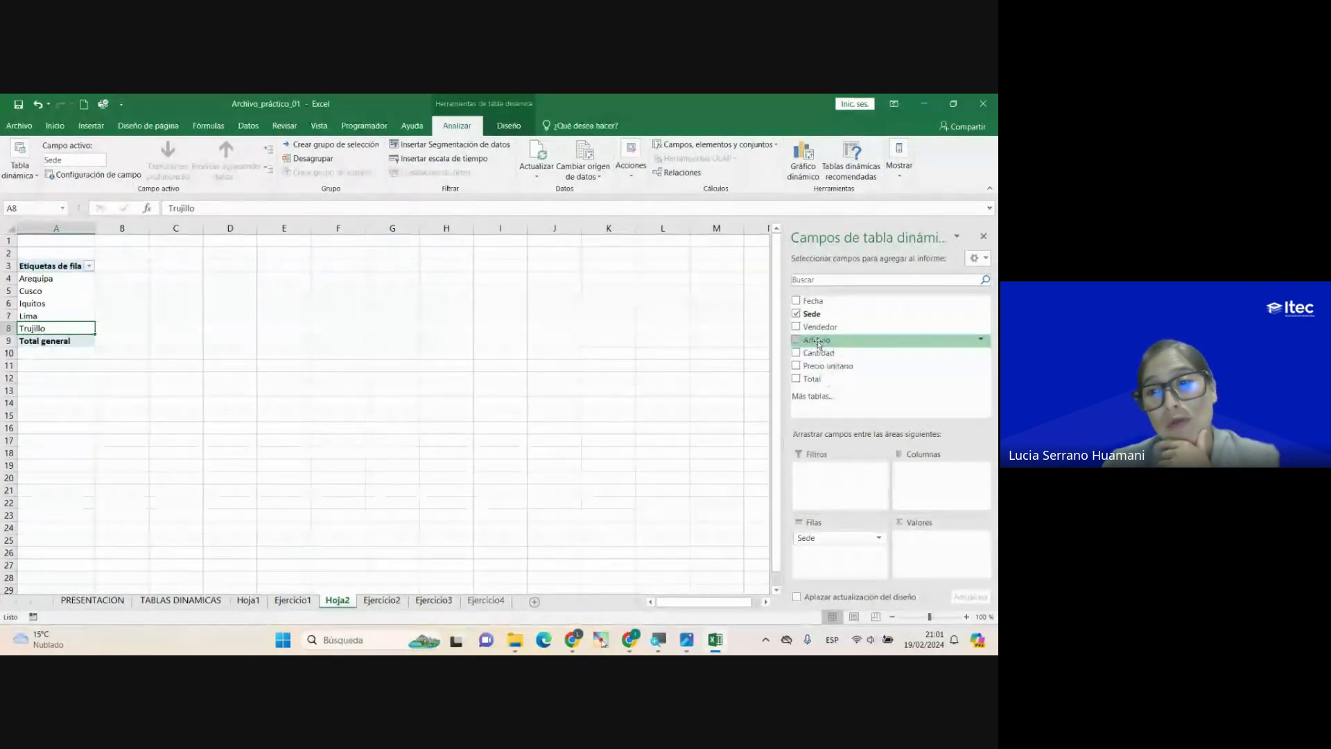
# Step: Add Artículo below Sede in the pivot table's rows and add Total as the summed values
pyautogui.moveTo(814, 339); pyautogui.dragTo(839, 553)
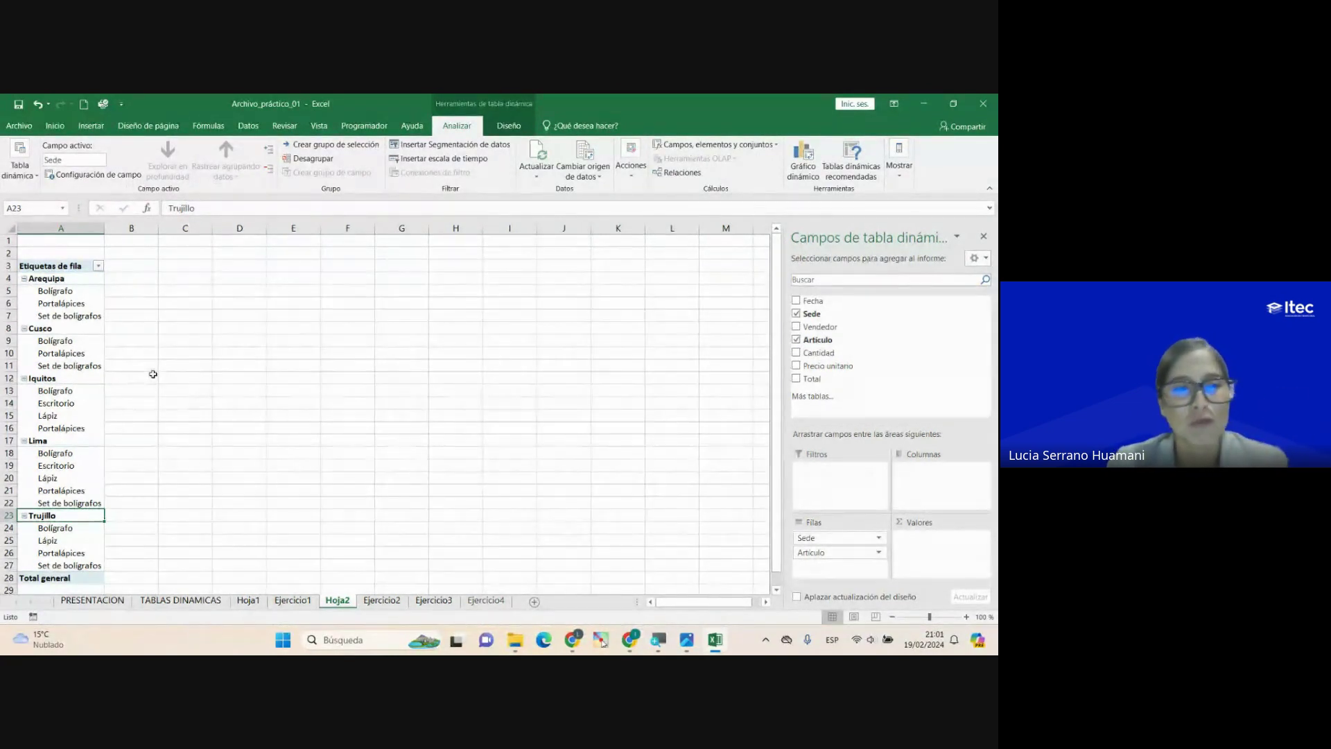
pyautogui.scroll(-3, 149, 416)
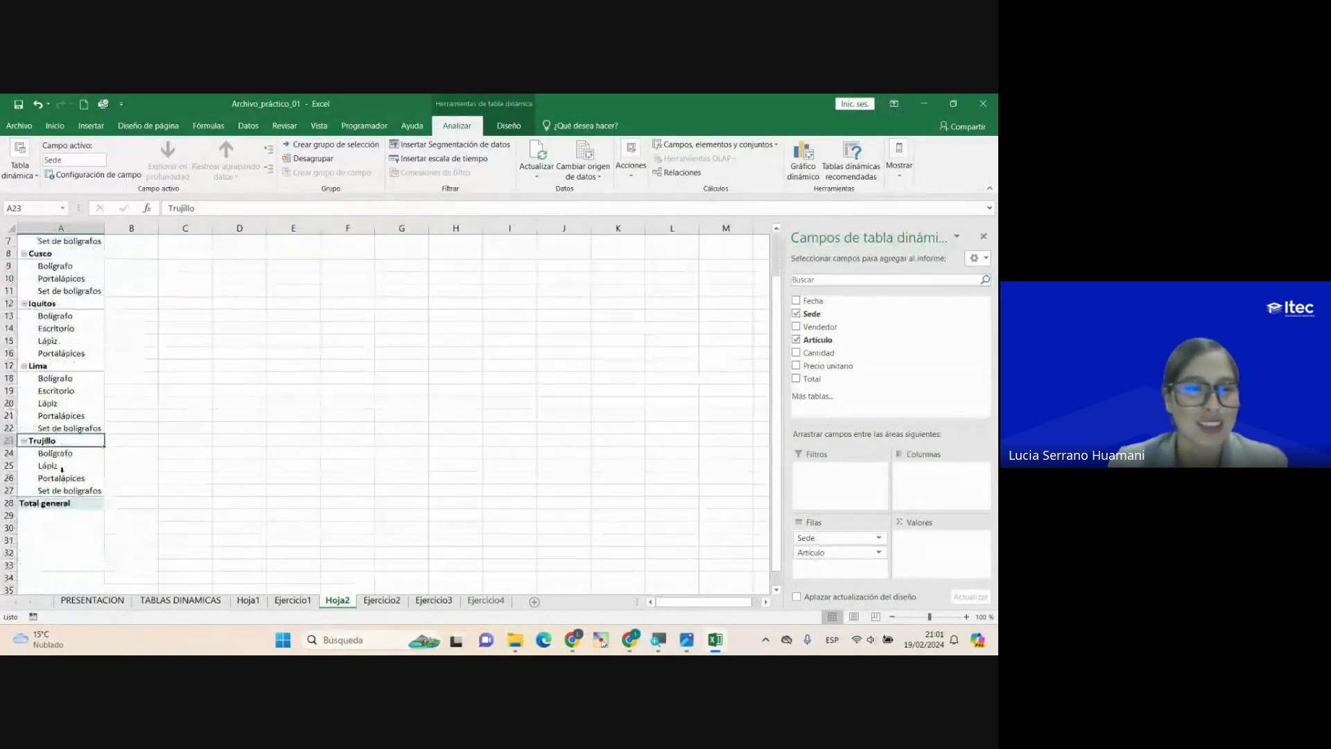
pyautogui.scroll(3, 158, 479)
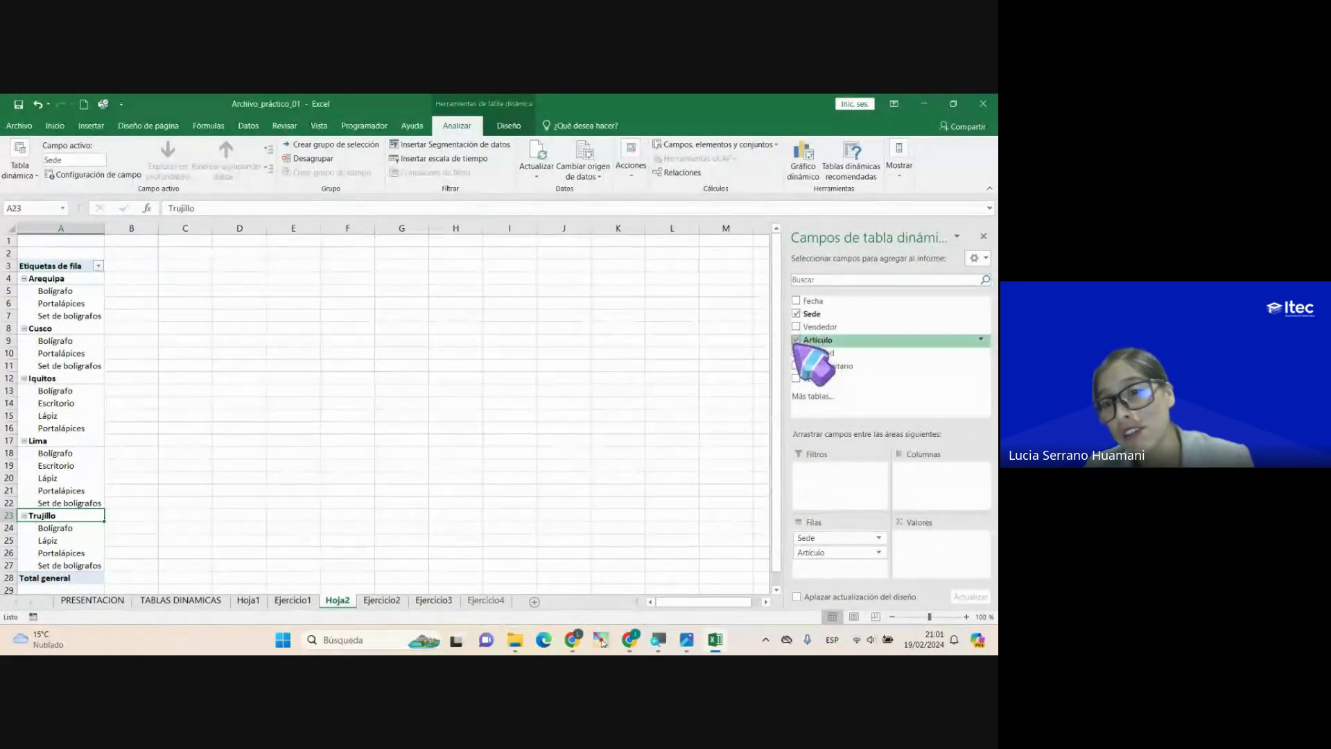
pyautogui.click(809, 379)
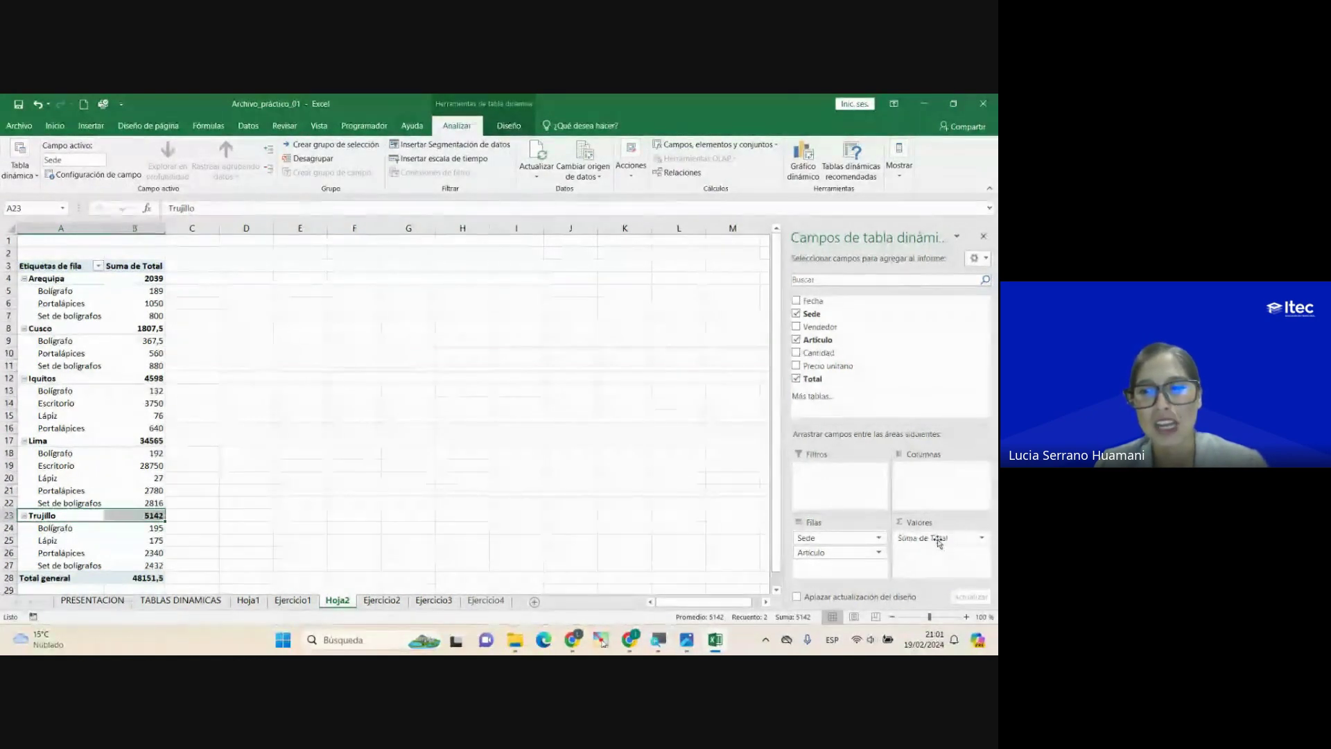
# Step: Examine the summed sales of each branch and of the individual articles under Arequipa
pyautogui.click(135, 390)
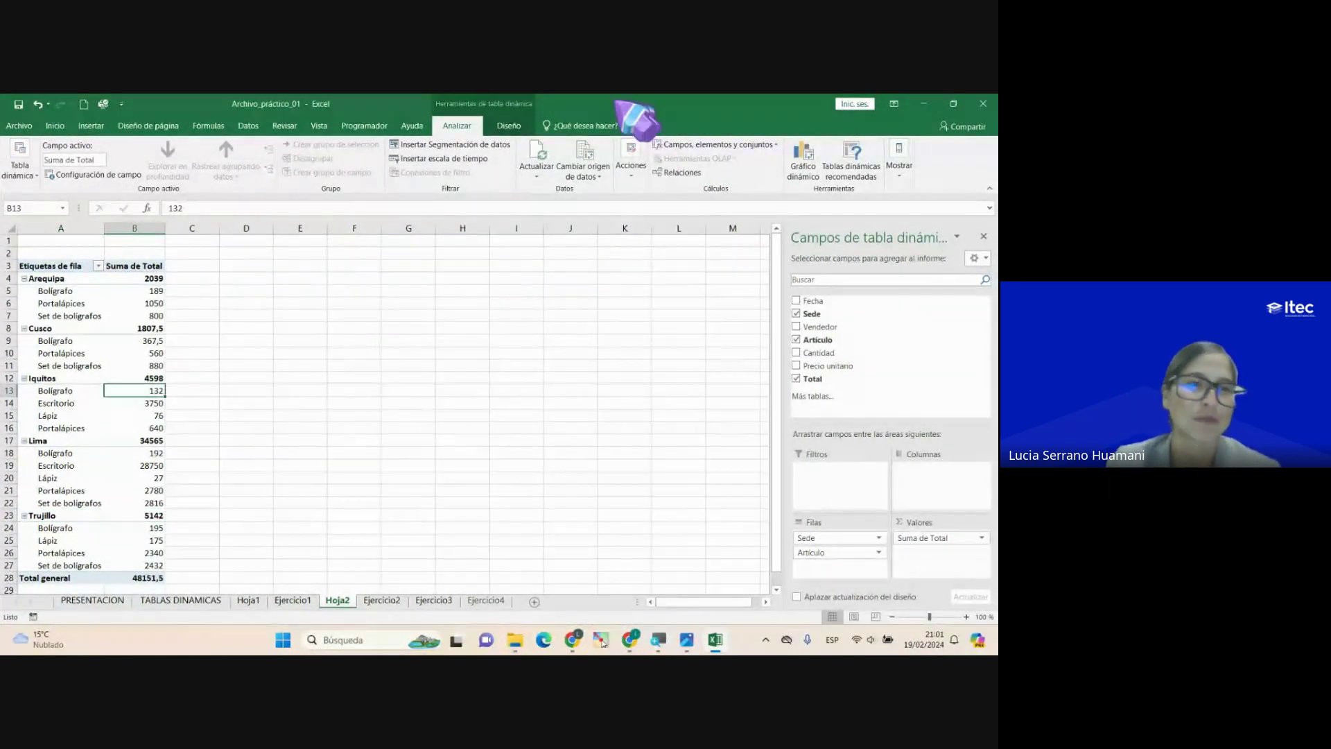
pyautogui.click(133, 279)
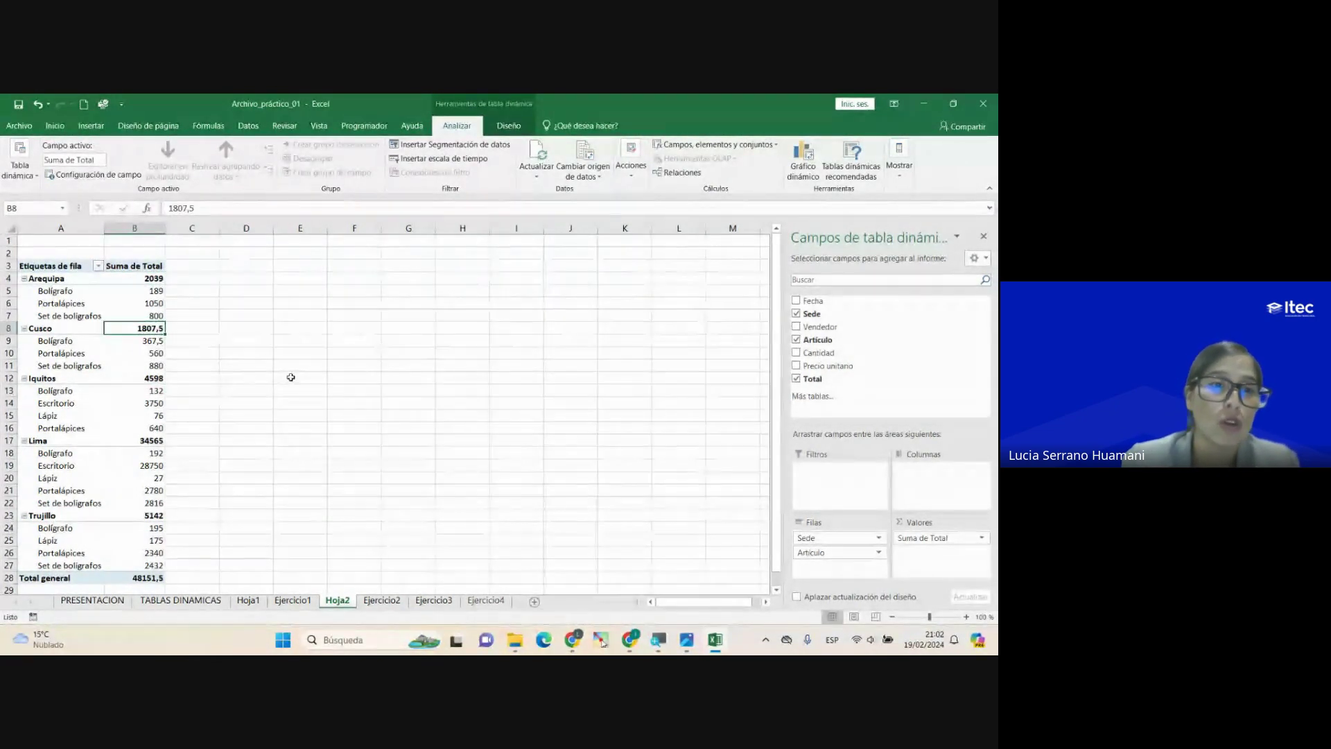
pyautogui.click(152, 379)
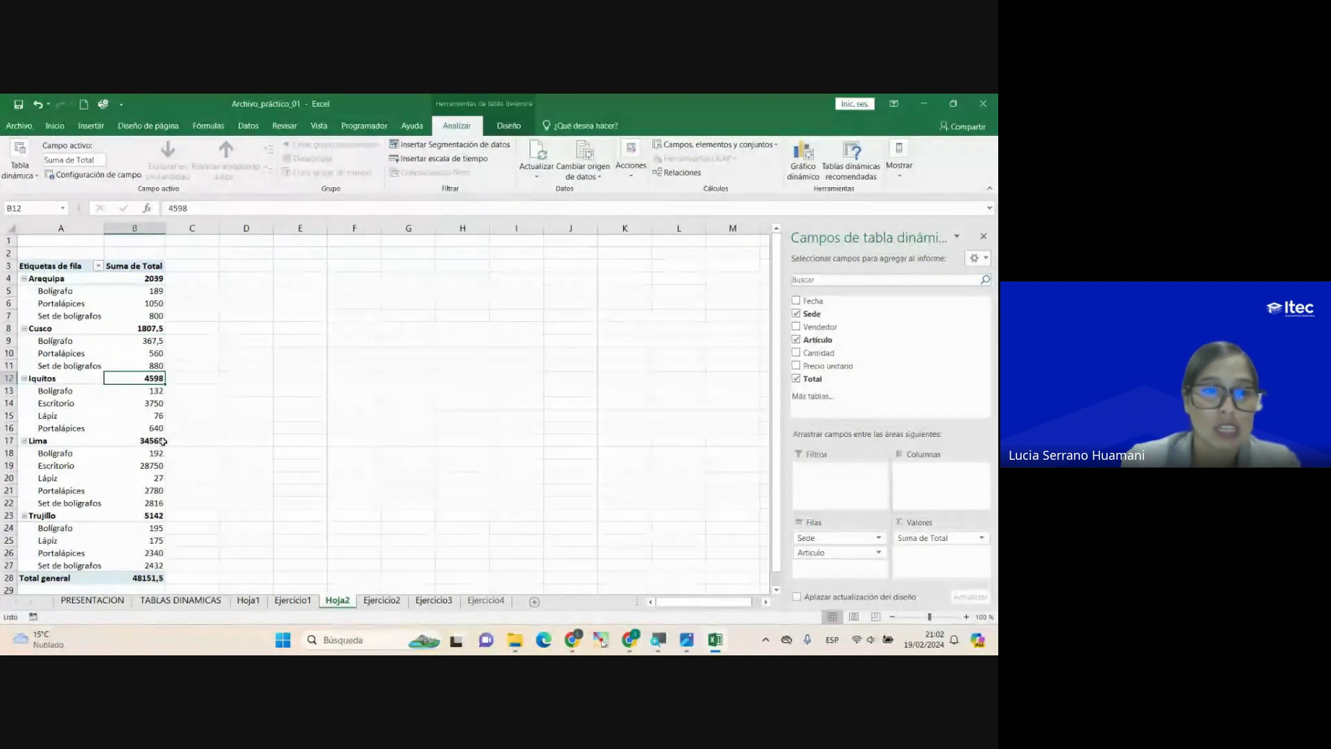
pyautogui.click(139, 440)
pyautogui.click(141, 515)
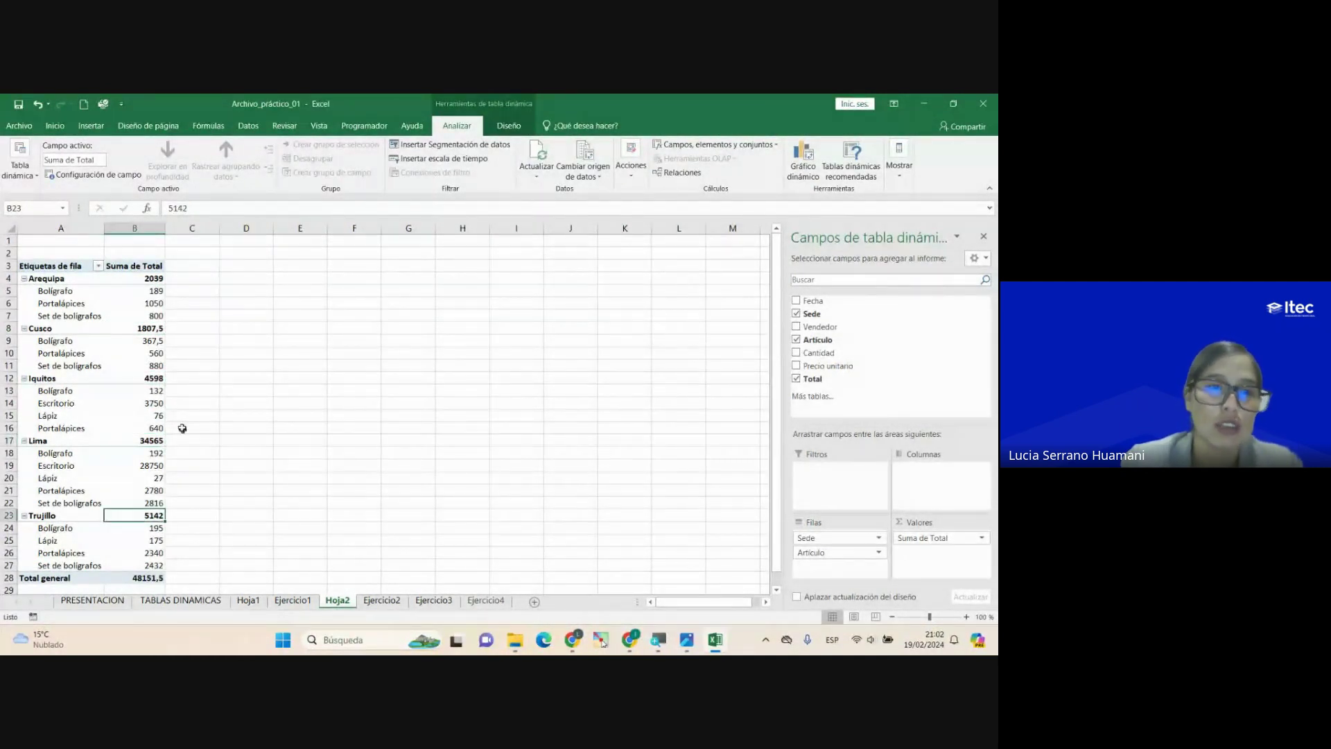
pyautogui.click(142, 292)
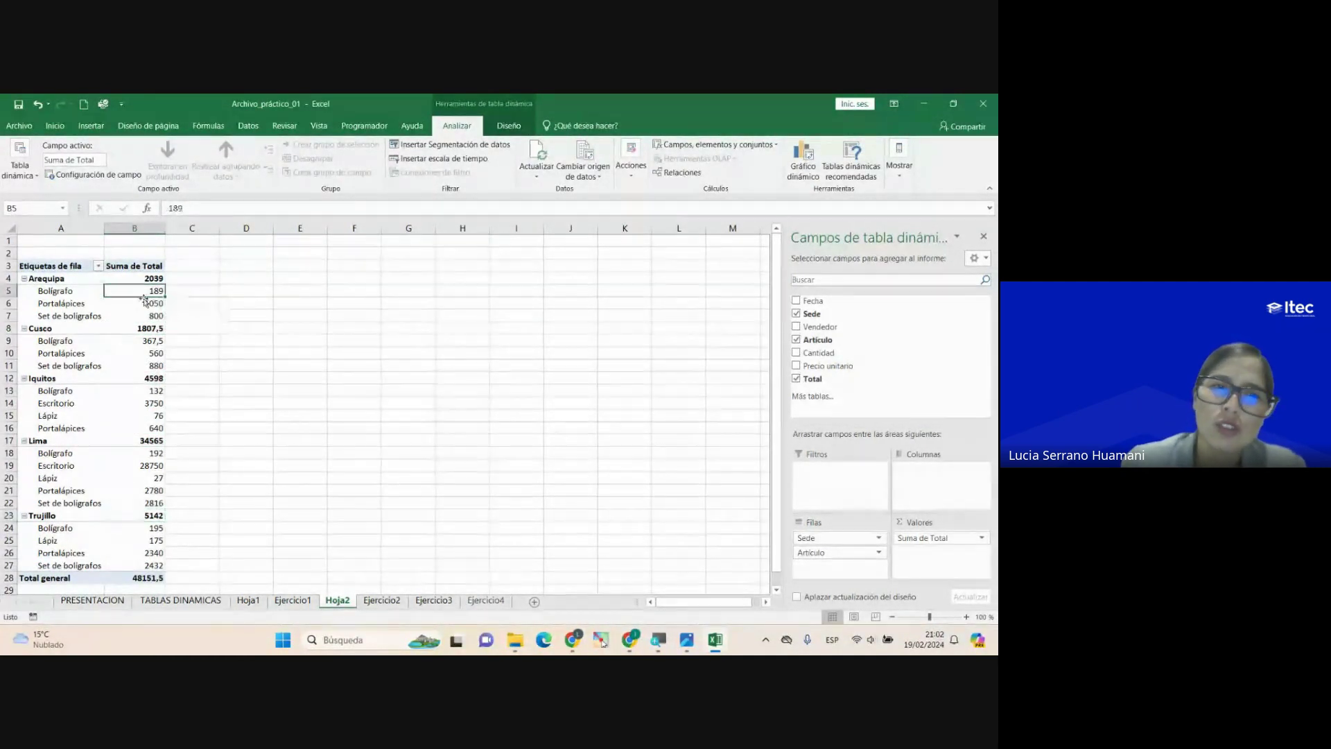
pyautogui.click(142, 303)
pyautogui.click(144, 312)
pyautogui.click(143, 303)
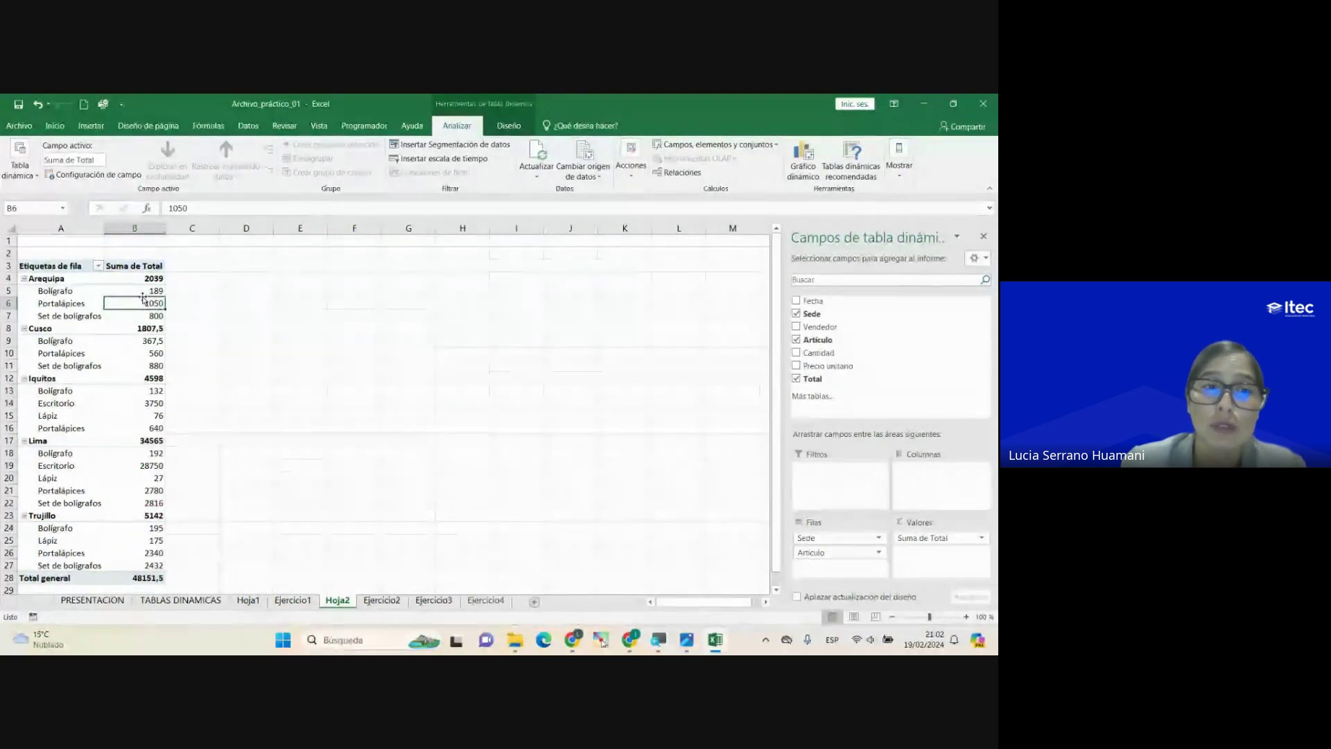
pyautogui.click(142, 292)
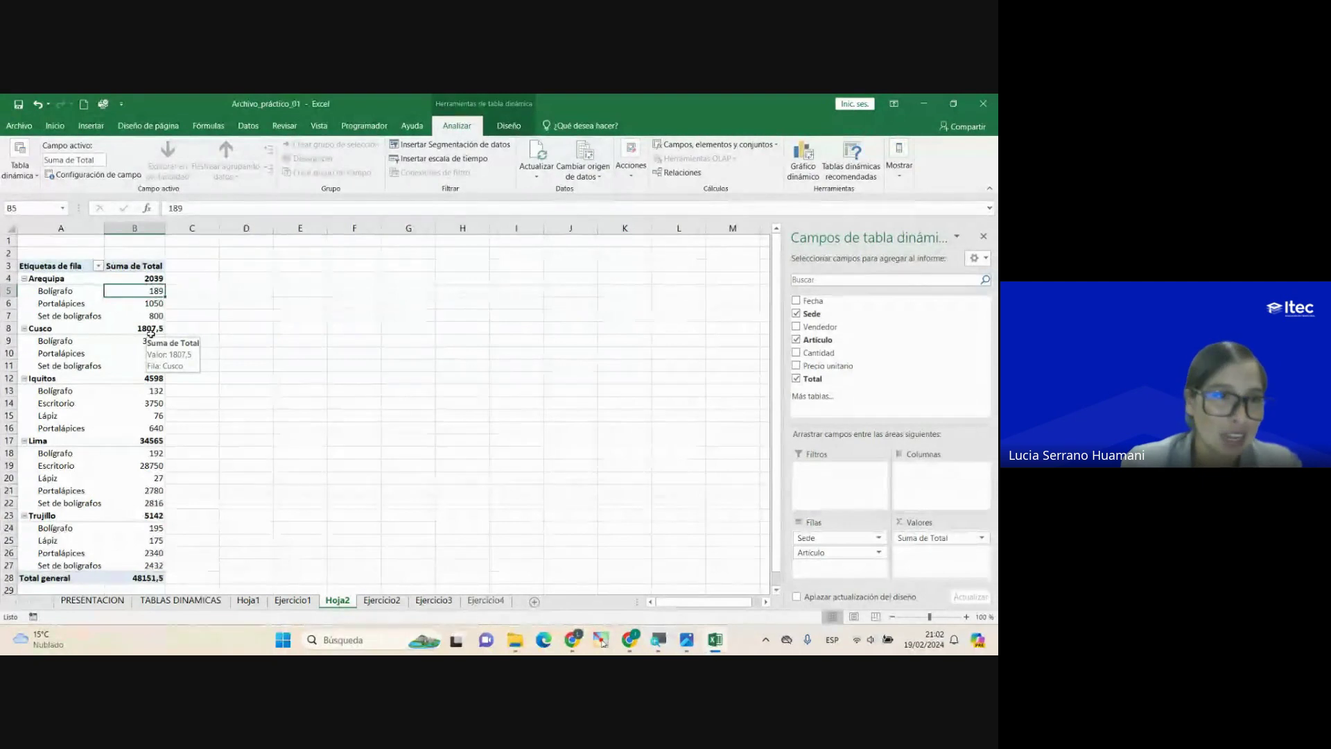
pyautogui.click(69, 304)
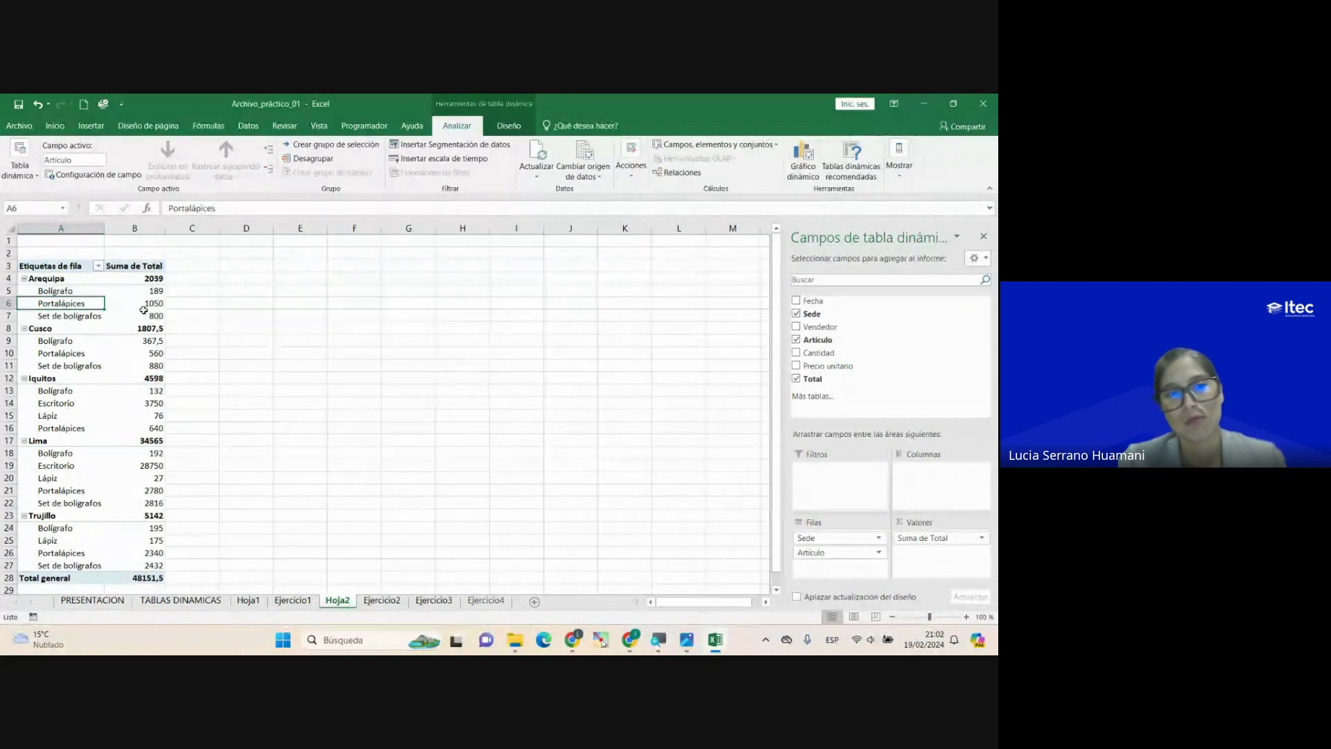
pyautogui.press('Right')
pyautogui.press('Up')
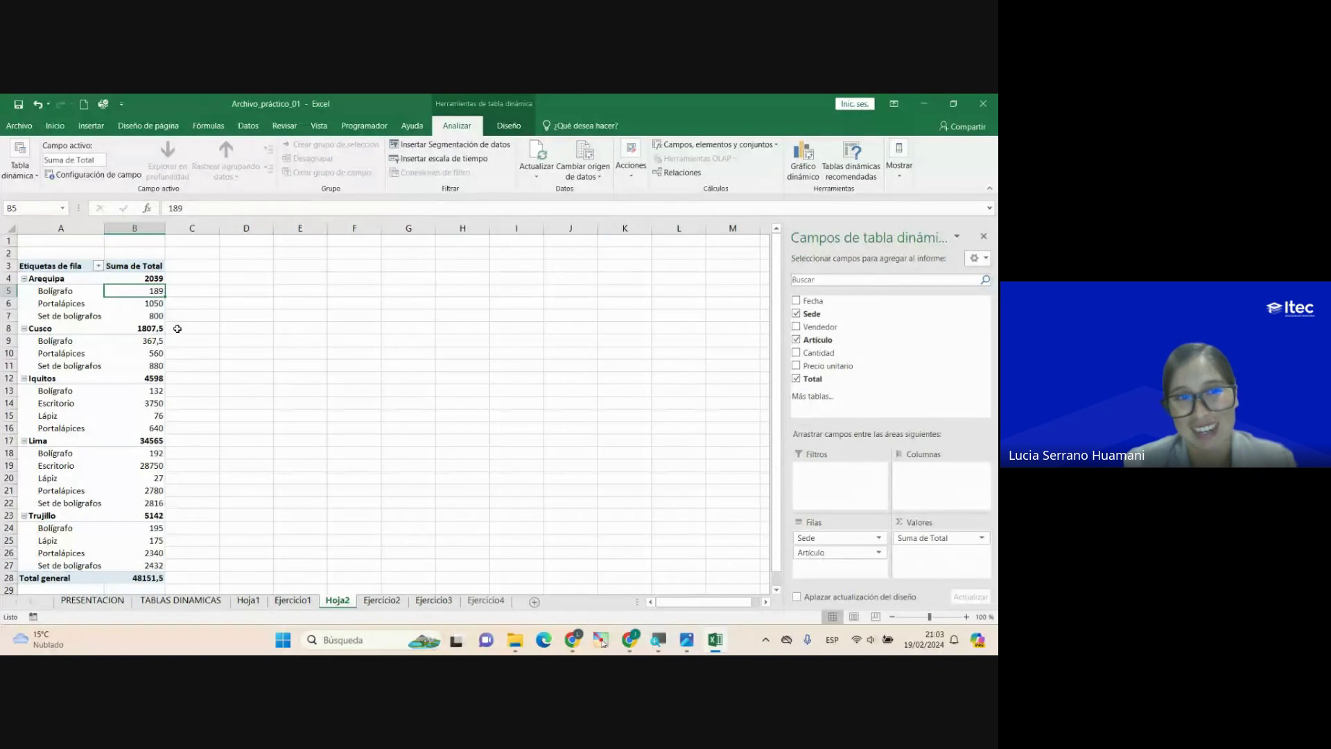
# Step: Switch to the Google Meet call to read the chat messages, and return to the Excel workbook
pyautogui.hotkey('alt', 'Tab')
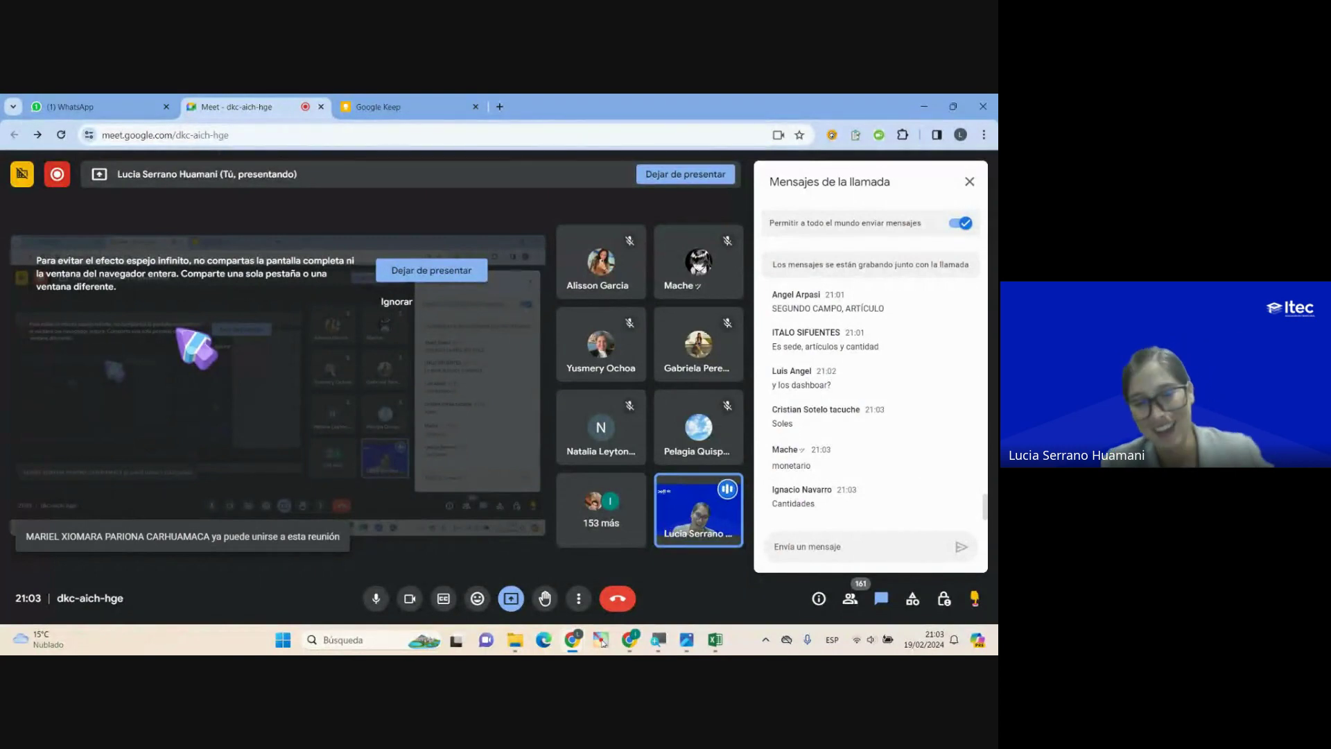
pyautogui.hotkey('alt', 'Tab')
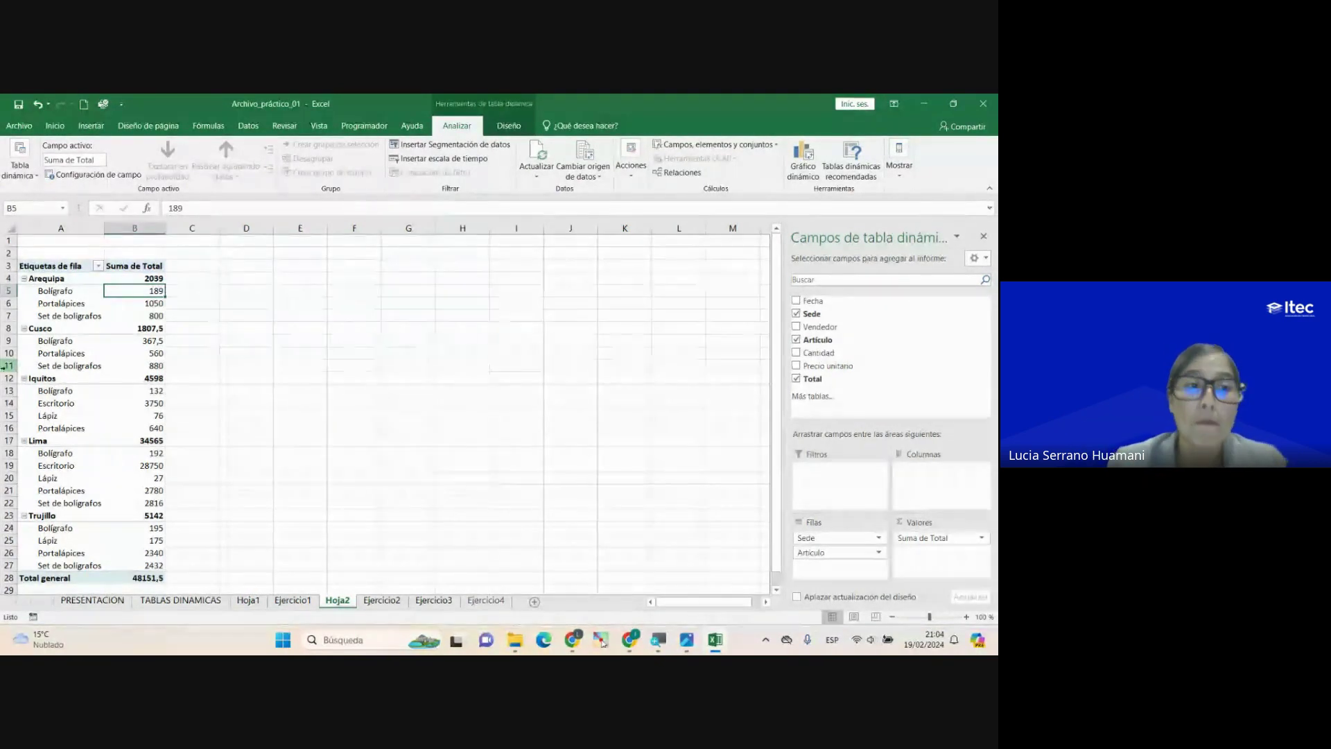
# Step: Format the pivot table's Suma de Total values as Moneda with 2 decimal places and the S/ Español (Perú) symbol
pyautogui.moveTo(122, 279); pyautogui.dragTo(132, 487)
pyautogui.click(131, 385)
pyautogui.click(129, 269)
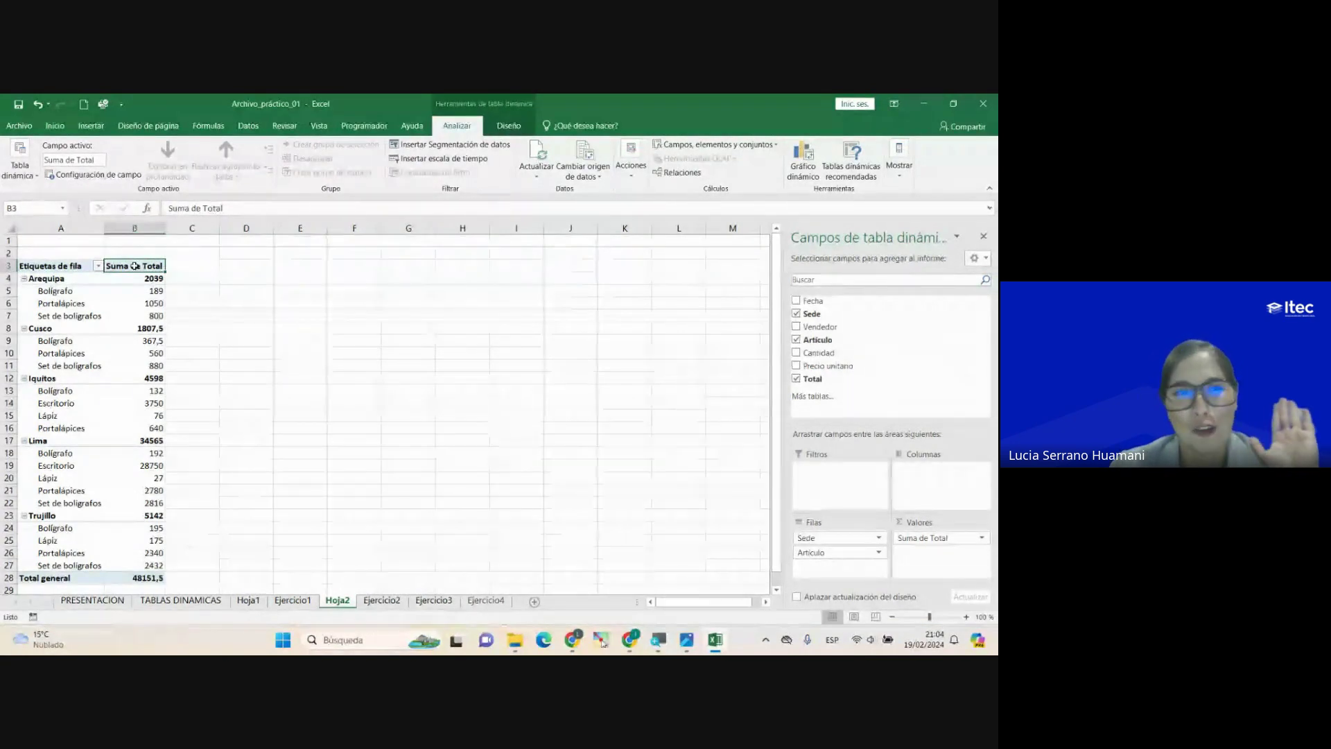
pyautogui.doubleClick(160, 266)
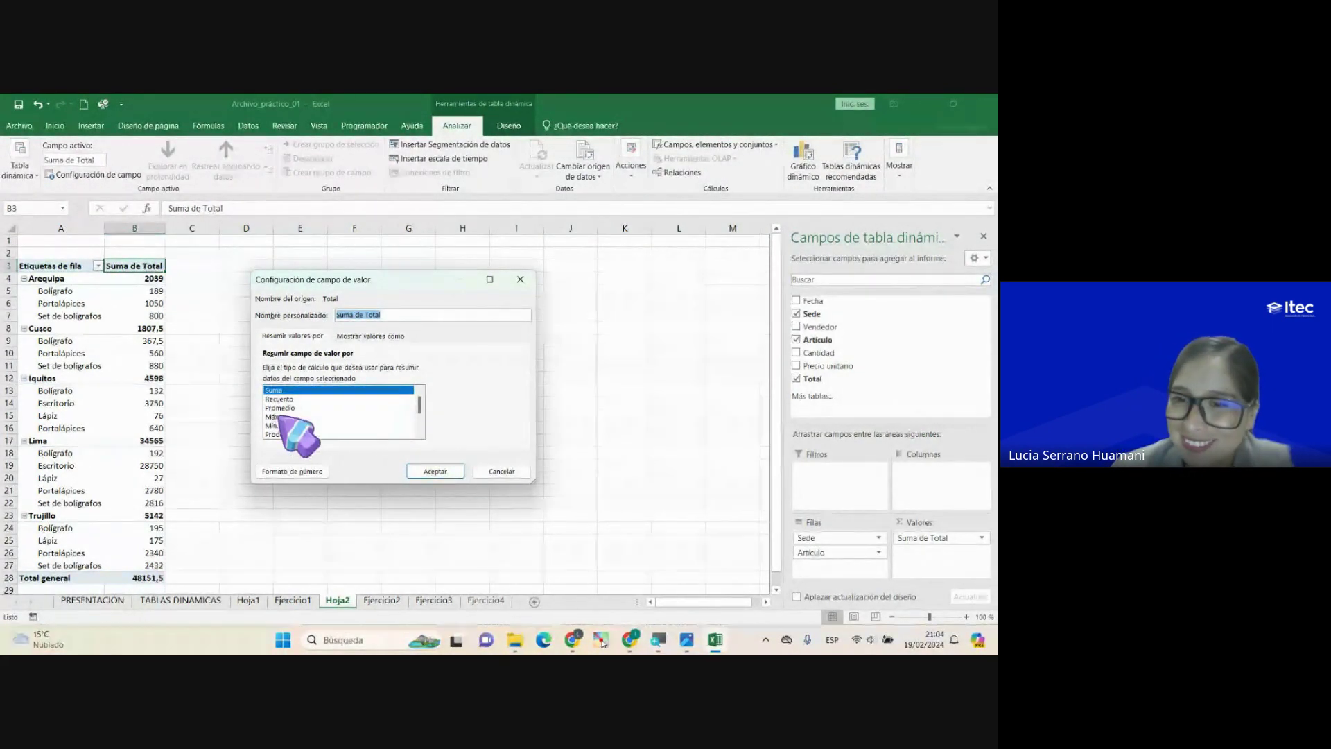
pyautogui.click(302, 474)
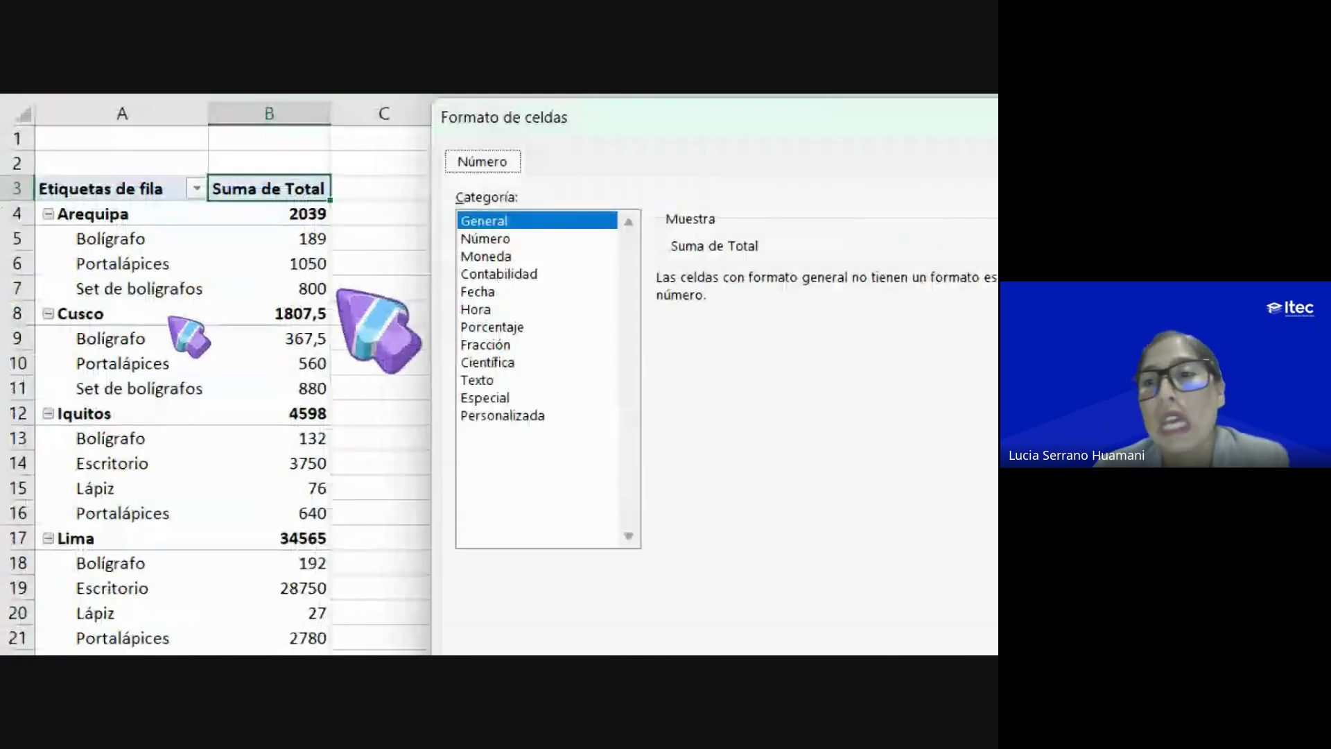
pyautogui.click(498, 256)
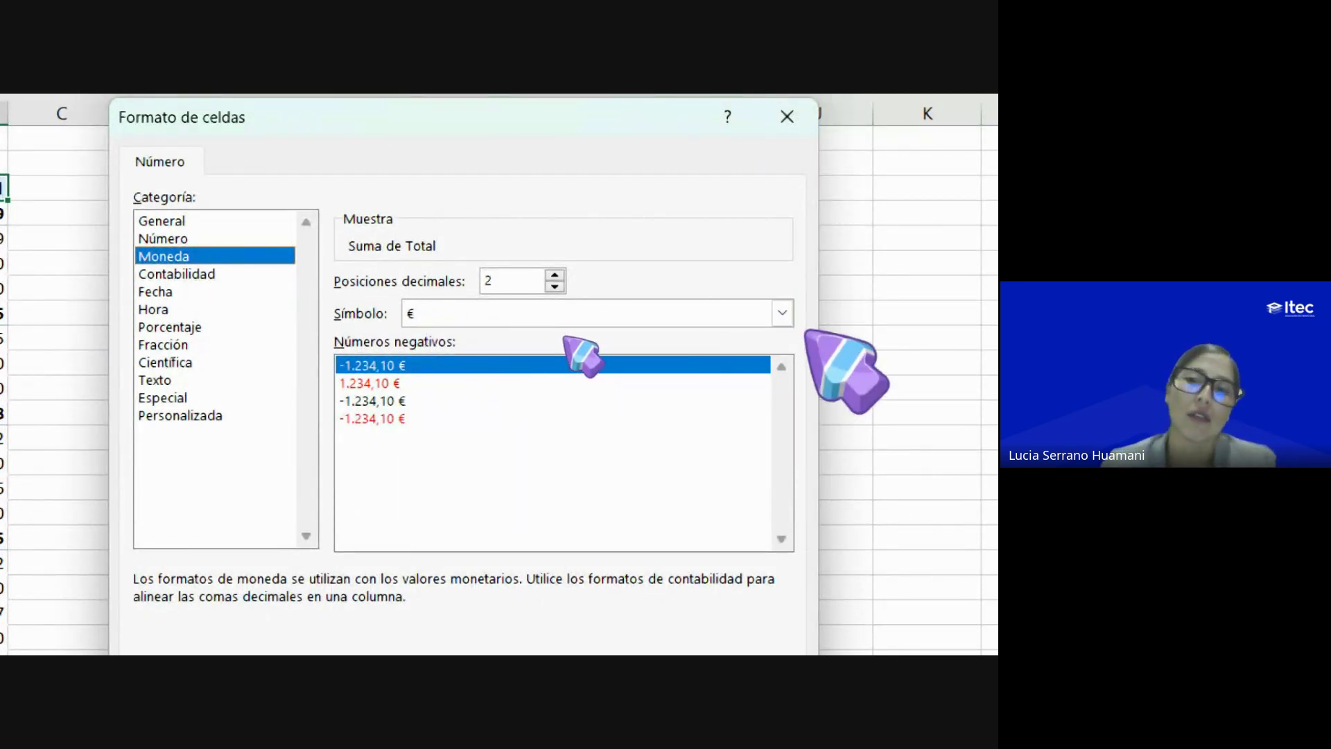
pyautogui.click(782, 313)
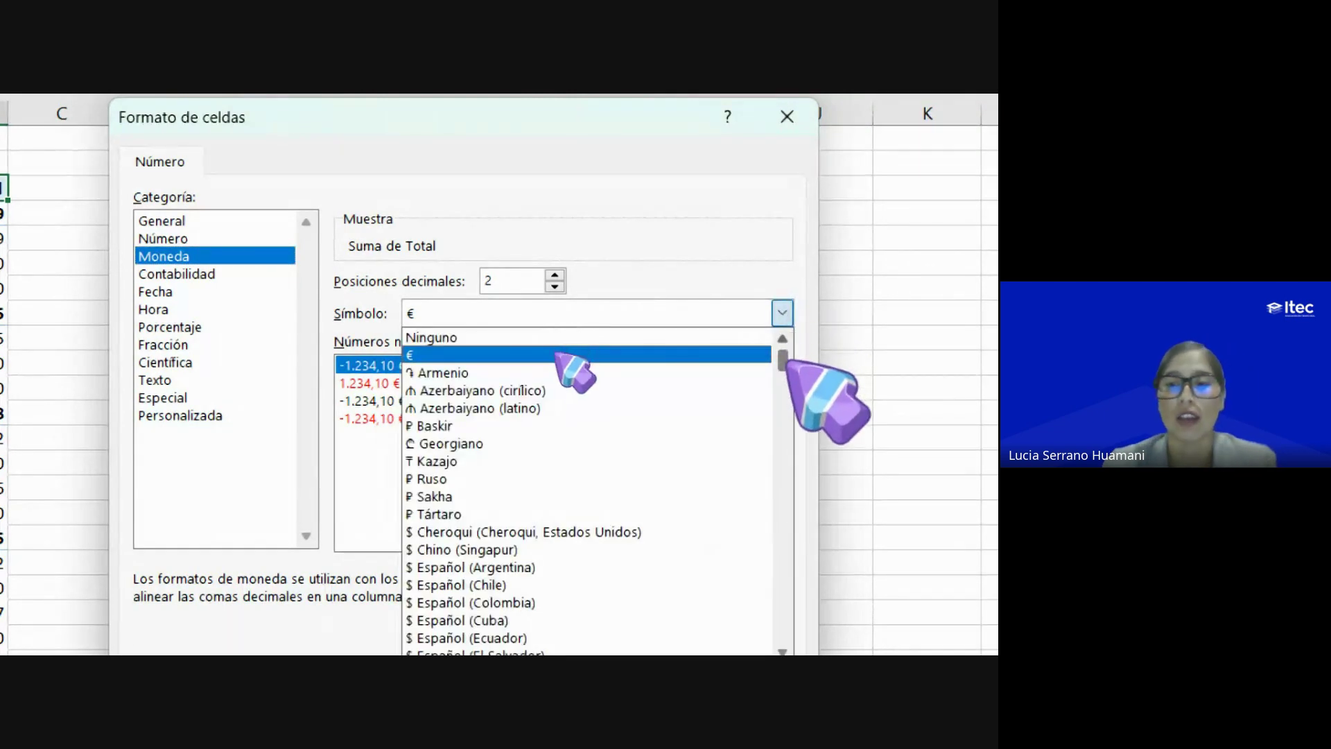
pyautogui.moveTo(786, 359); pyautogui.dragTo(783, 479)
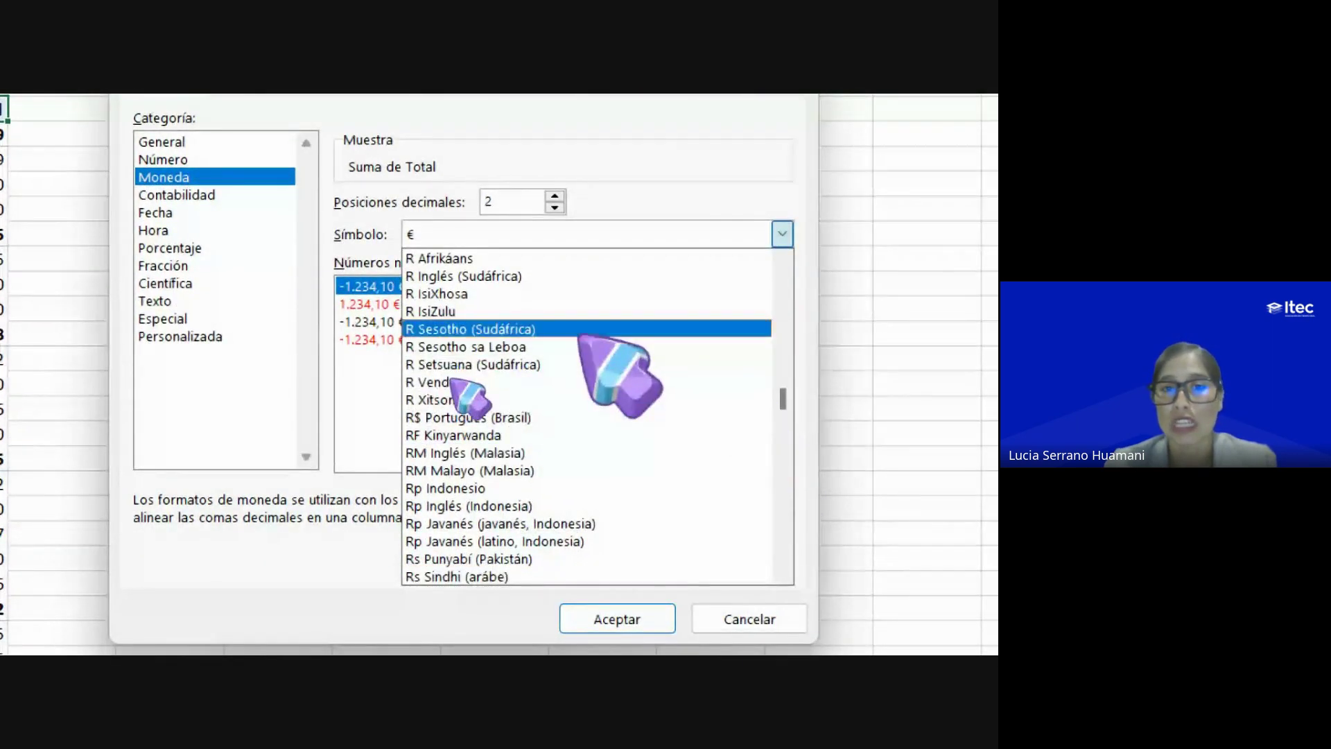
pyautogui.moveTo(782, 391); pyautogui.dragTo(783, 396)
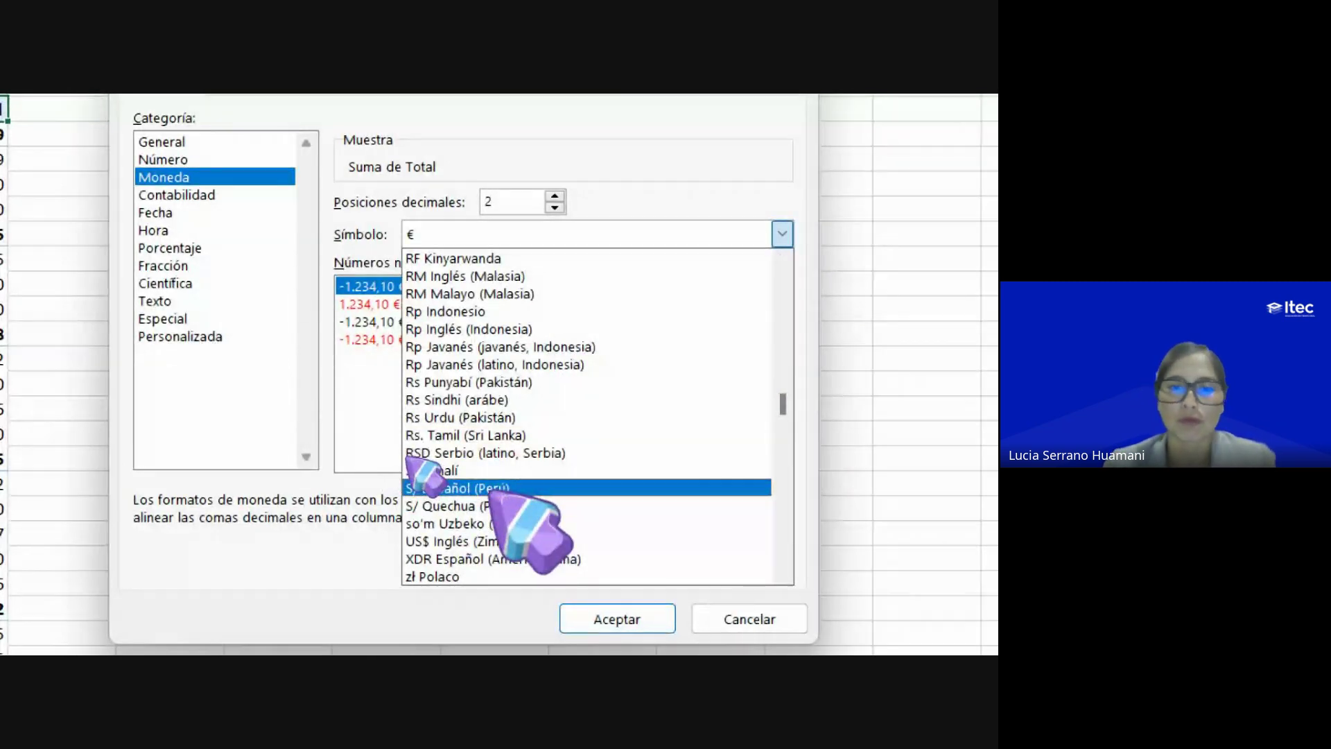
pyautogui.click(429, 488)
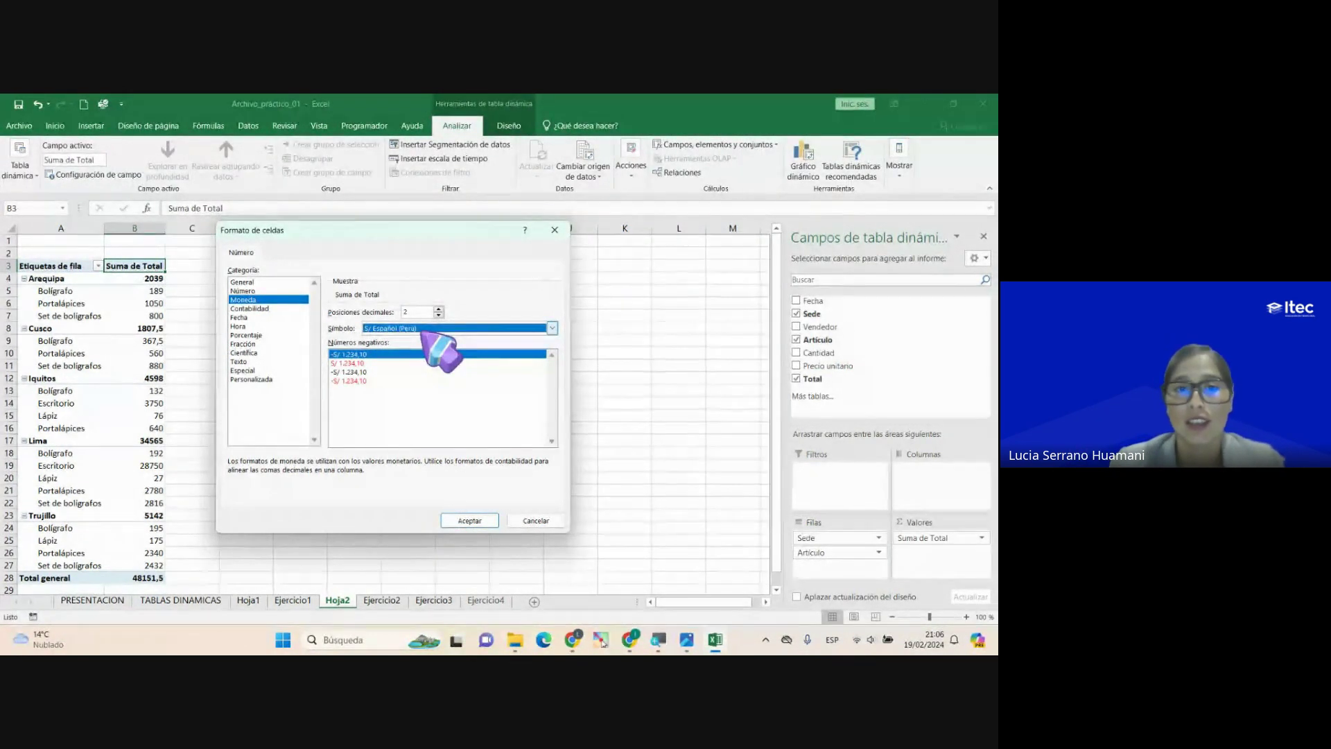
pyautogui.click(469, 520)
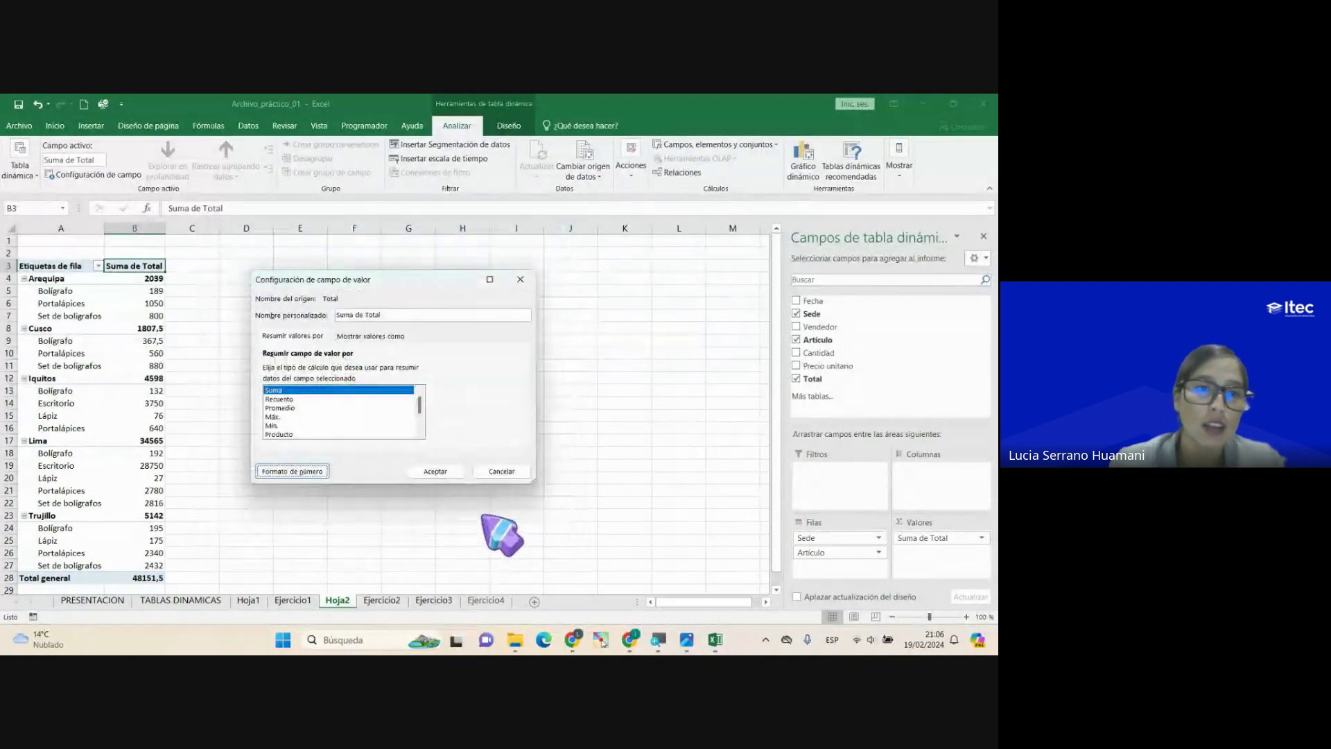
pyautogui.click(444, 473)
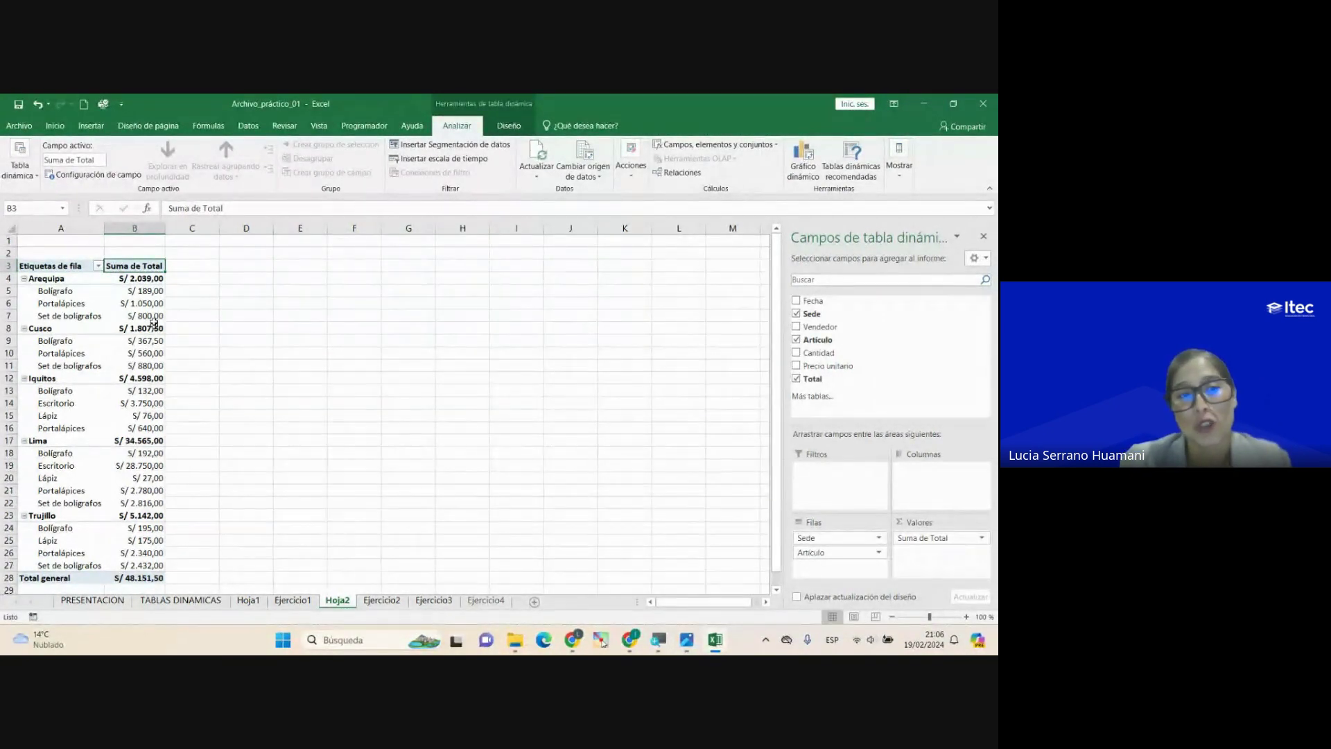
# Step: Check the participants' chat messages in the Google Meet call, and return to the pivot table in Excel
pyautogui.click(145, 291)
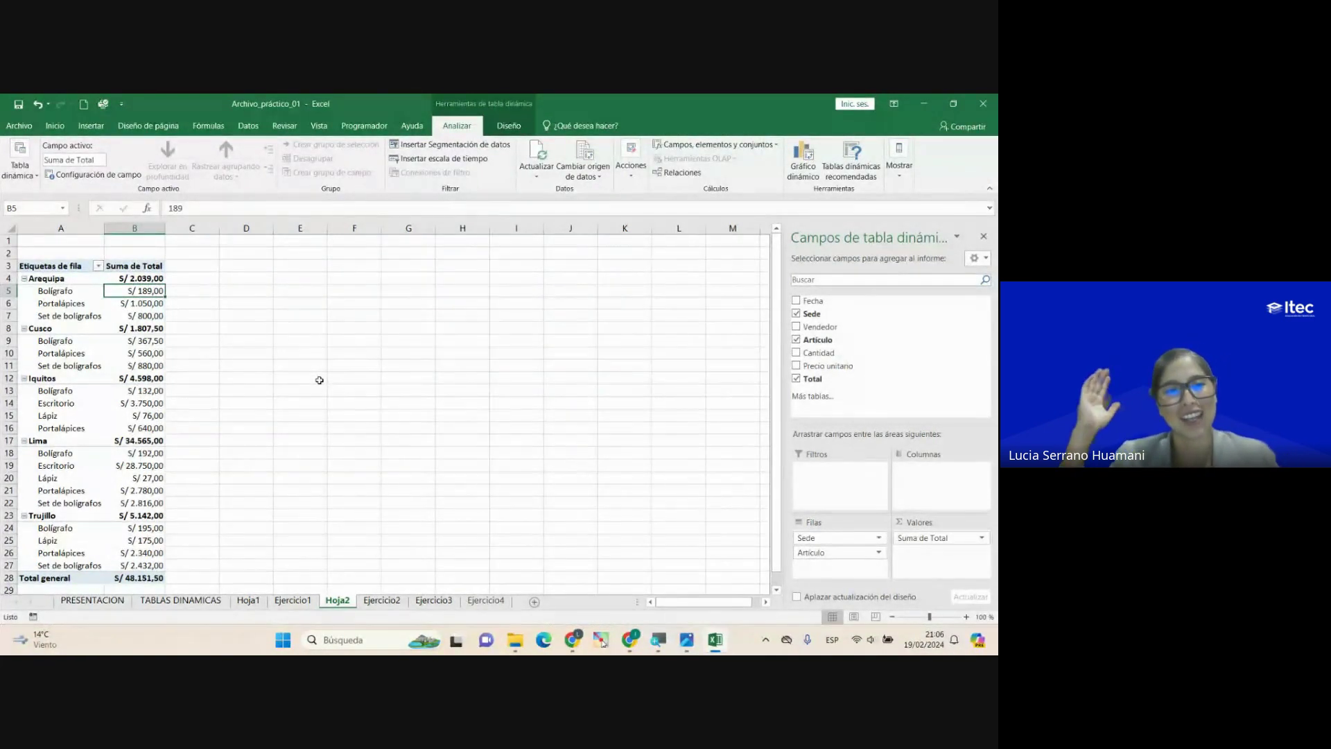
pyautogui.hotkey('alt', 'Tab')
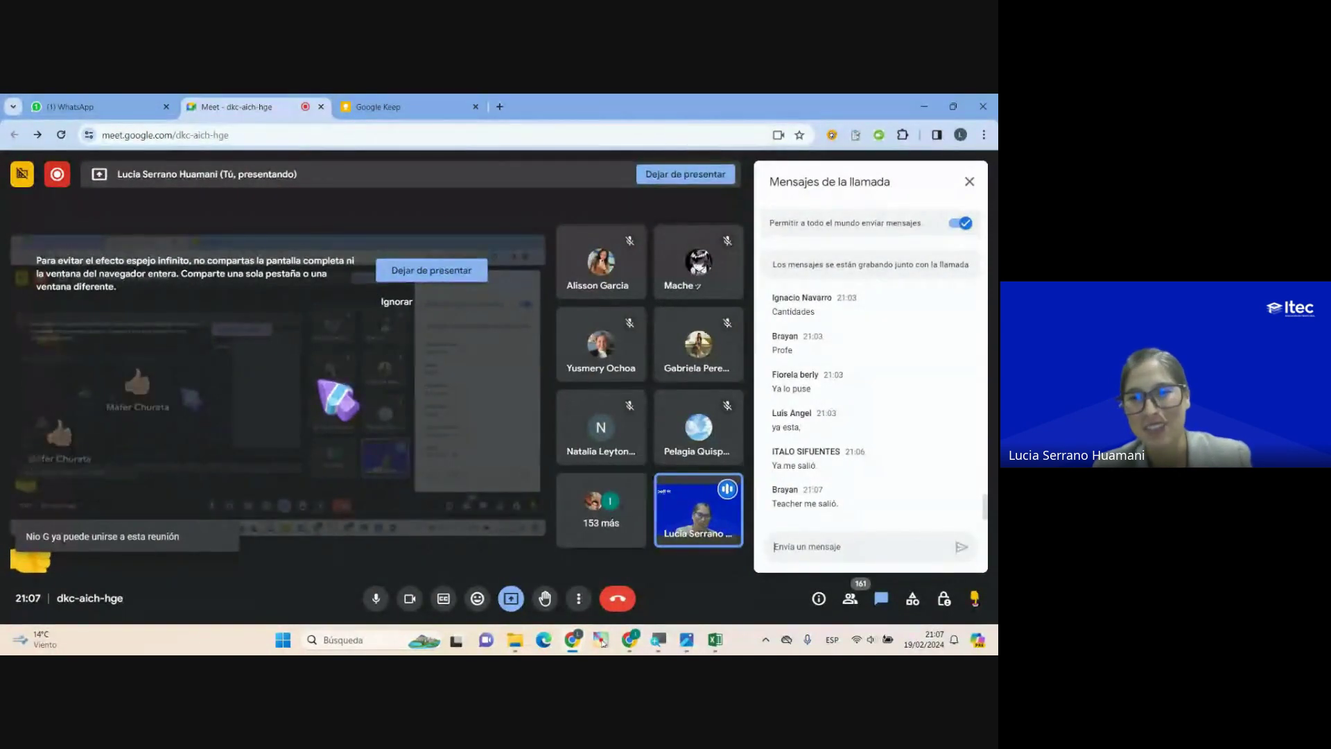
pyautogui.hotkey('alt', 'Tab')
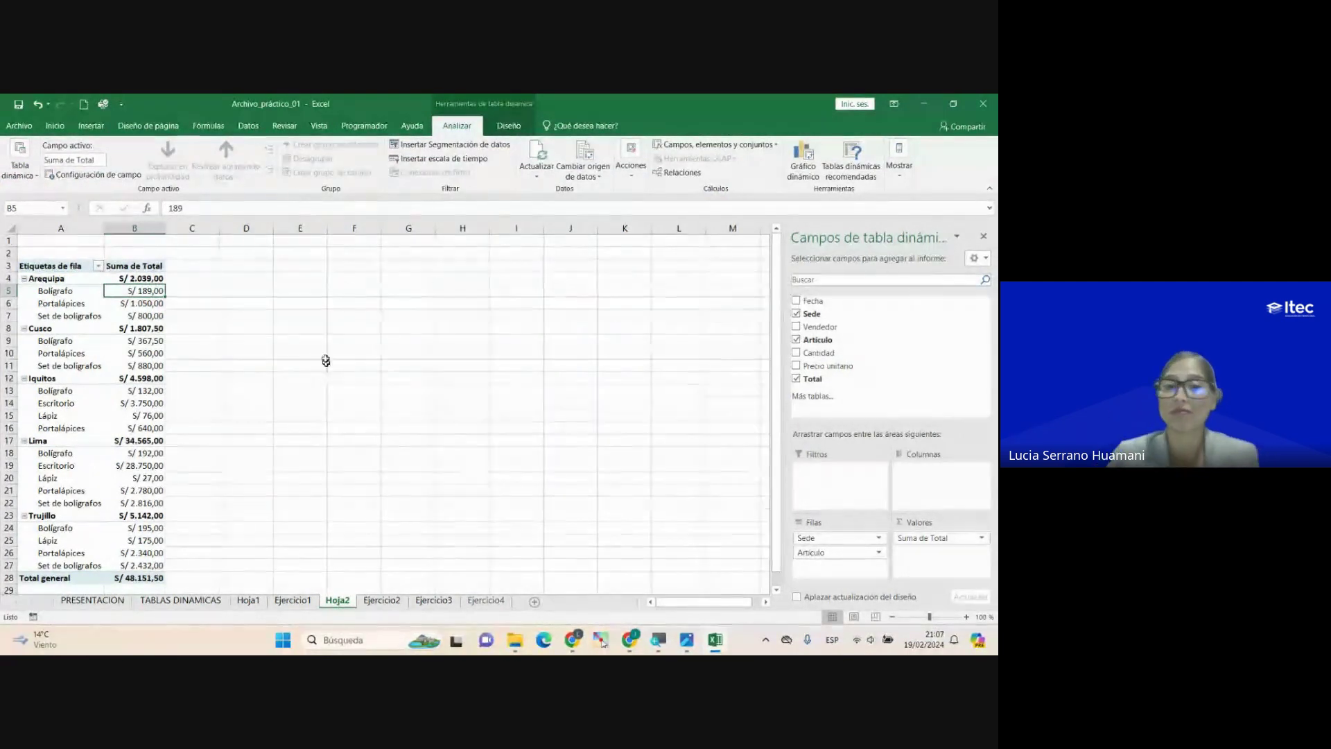
# Step: Reread the report requirement on the Ejercicio2 sheet, and return to Hoja2 to examine the article sales in the pivot table
pyautogui.click(381, 600)
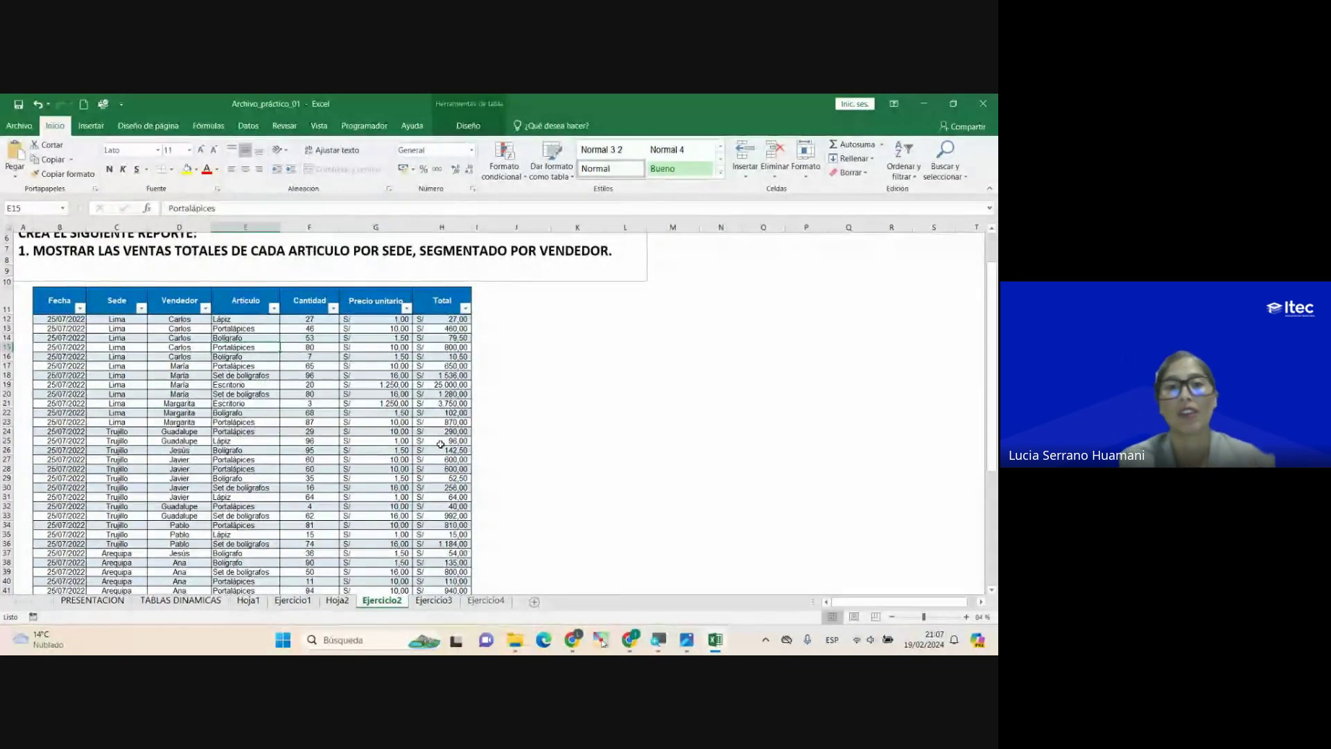
pyautogui.click(338, 599)
pyautogui.click(238, 341)
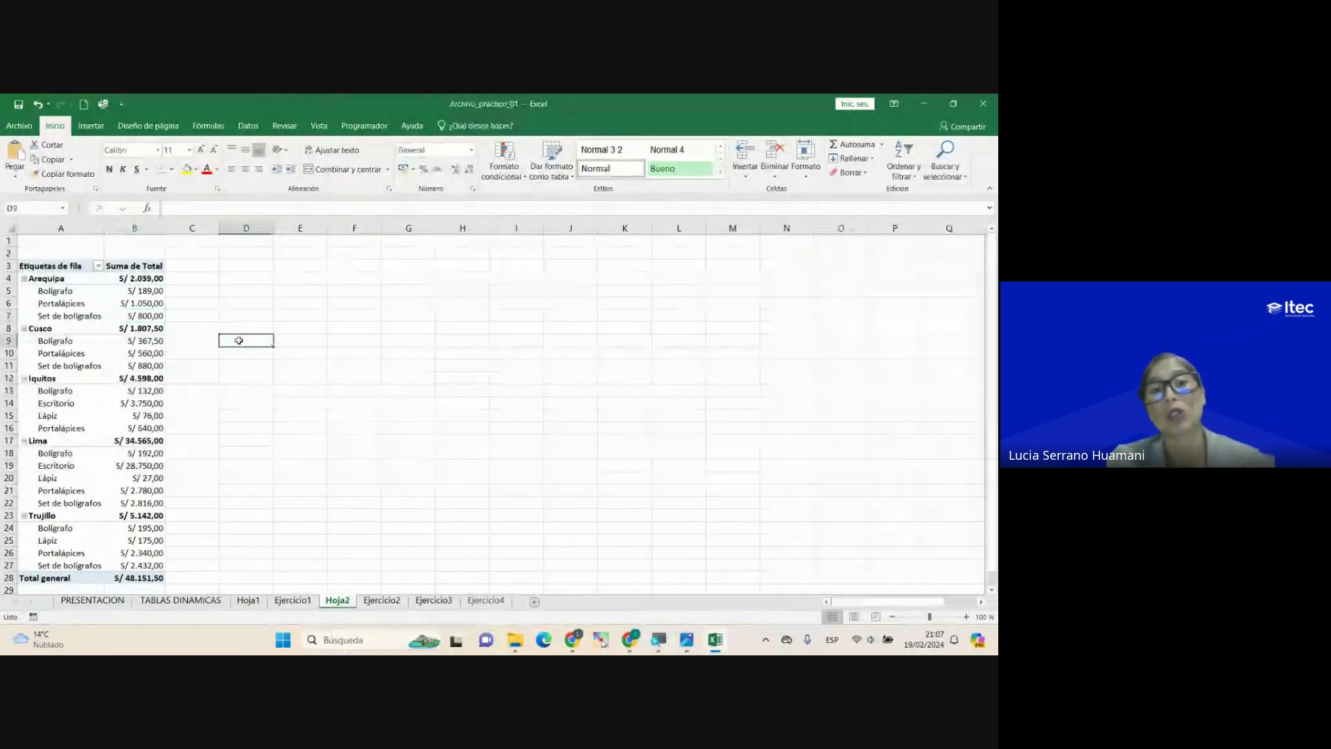
pyautogui.click(159, 304)
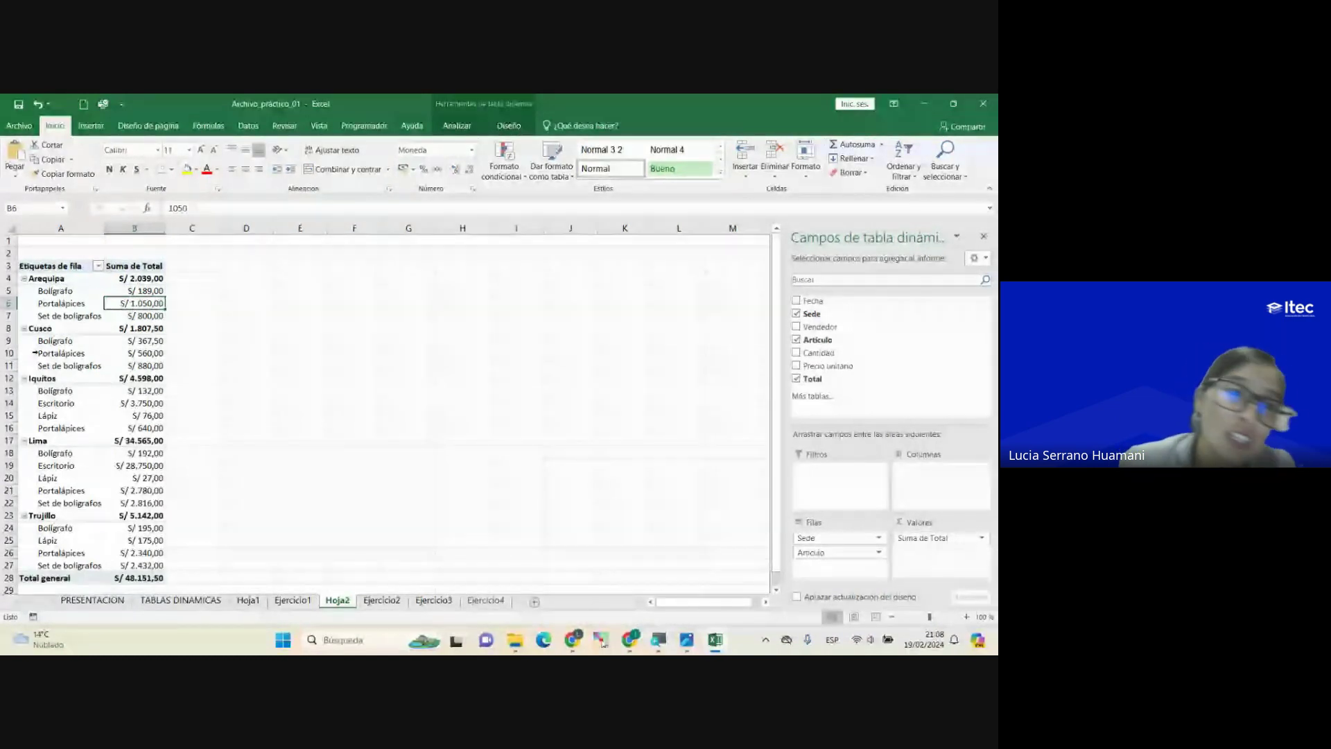
pyautogui.click(111, 340)
pyautogui.click(41, 278)
pyautogui.click(112, 314)
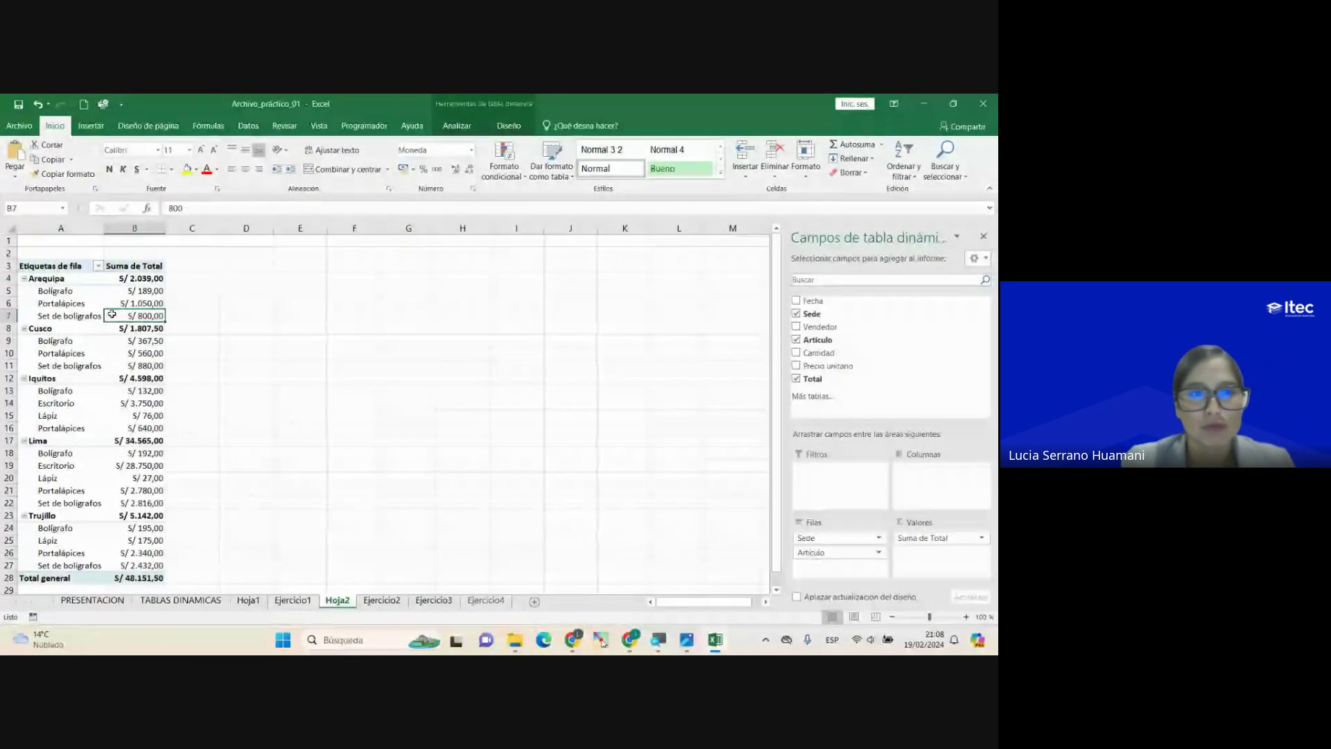
pyautogui.moveTo(111, 314)
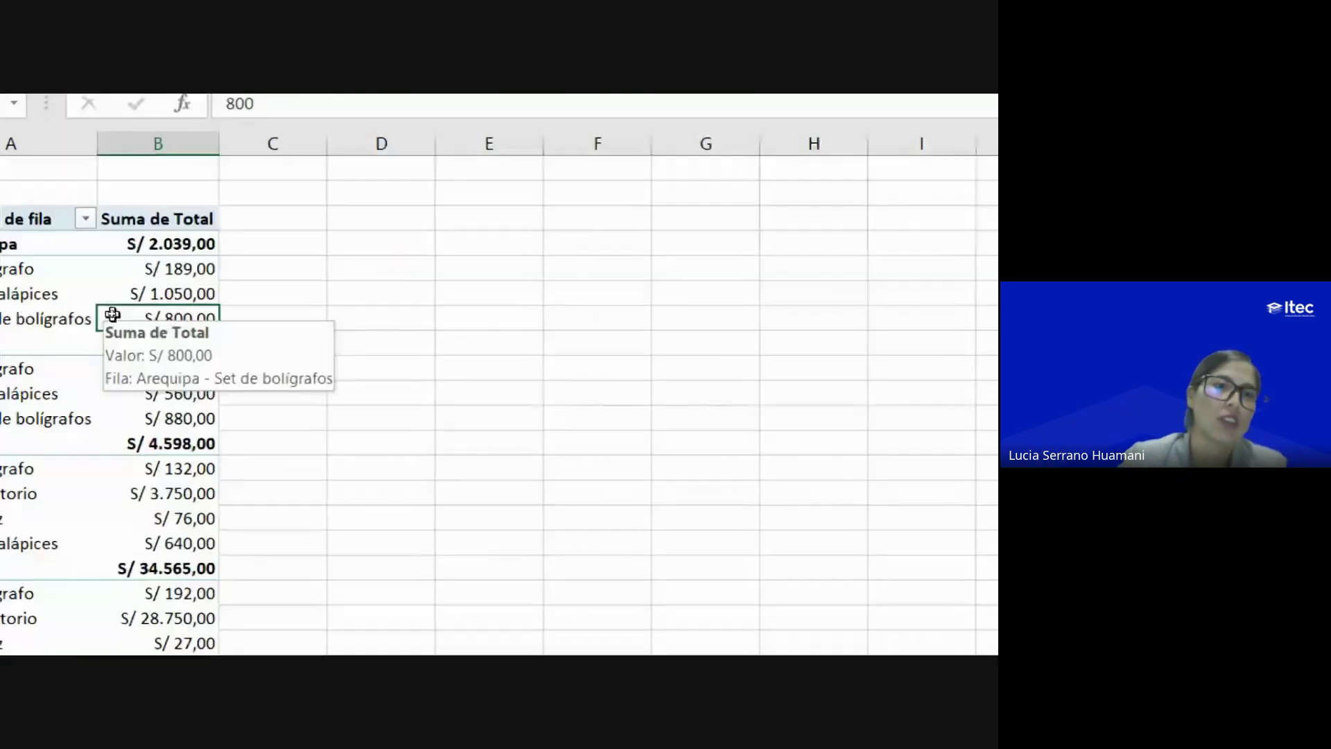
pyautogui.click(192, 283)
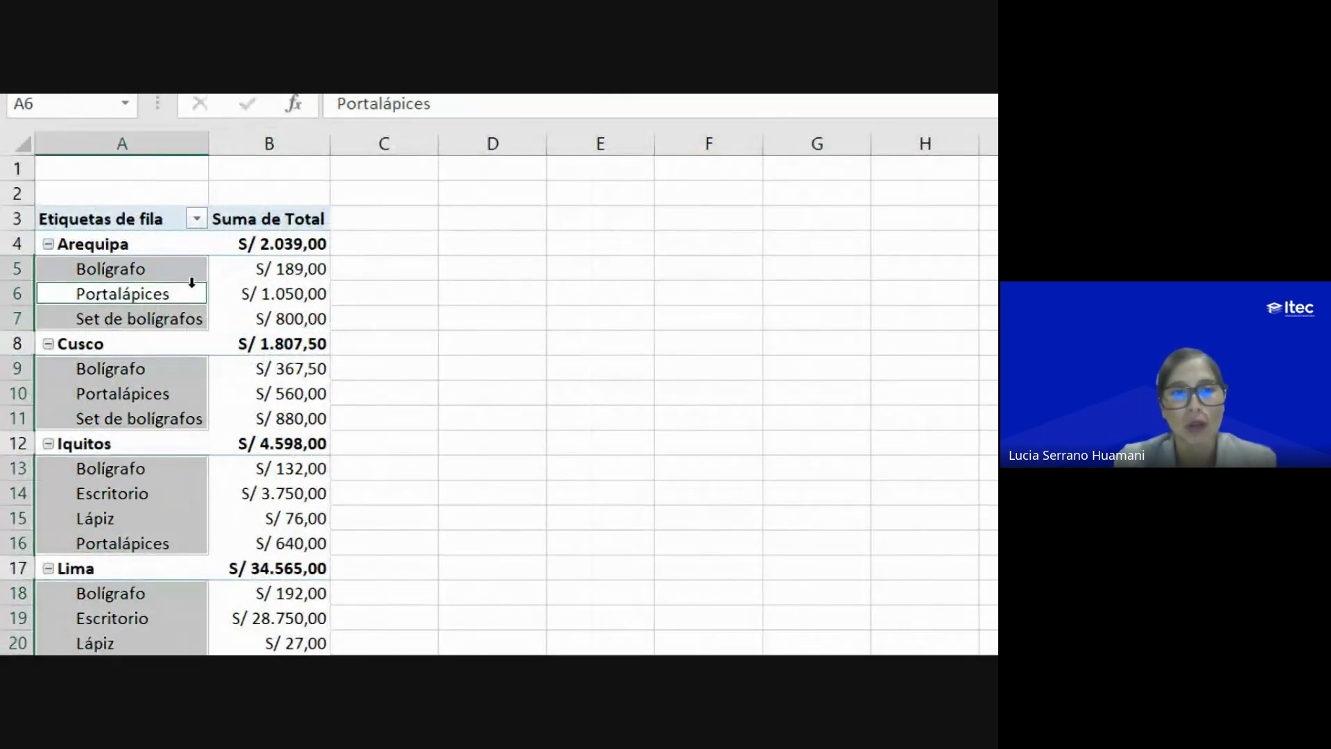
pyautogui.click(261, 294)
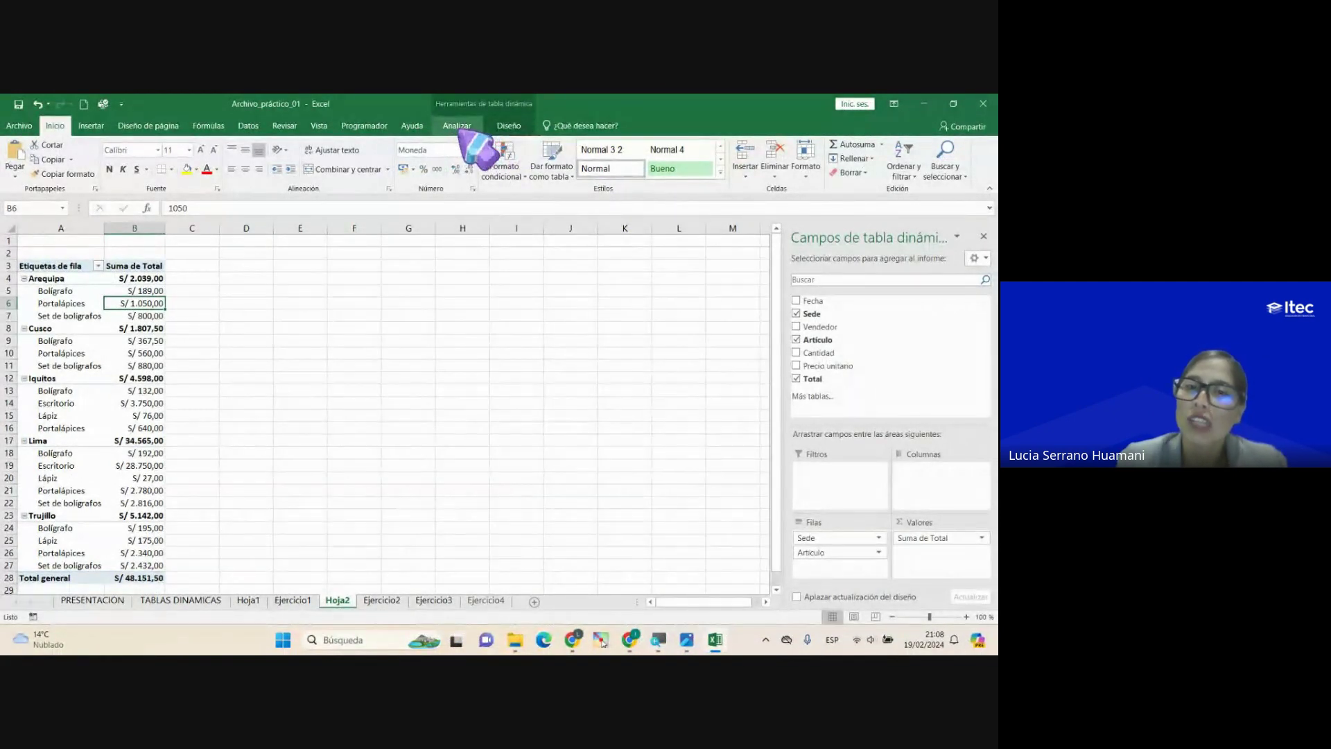
pyautogui.click(510, 126)
pyautogui.click(472, 126)
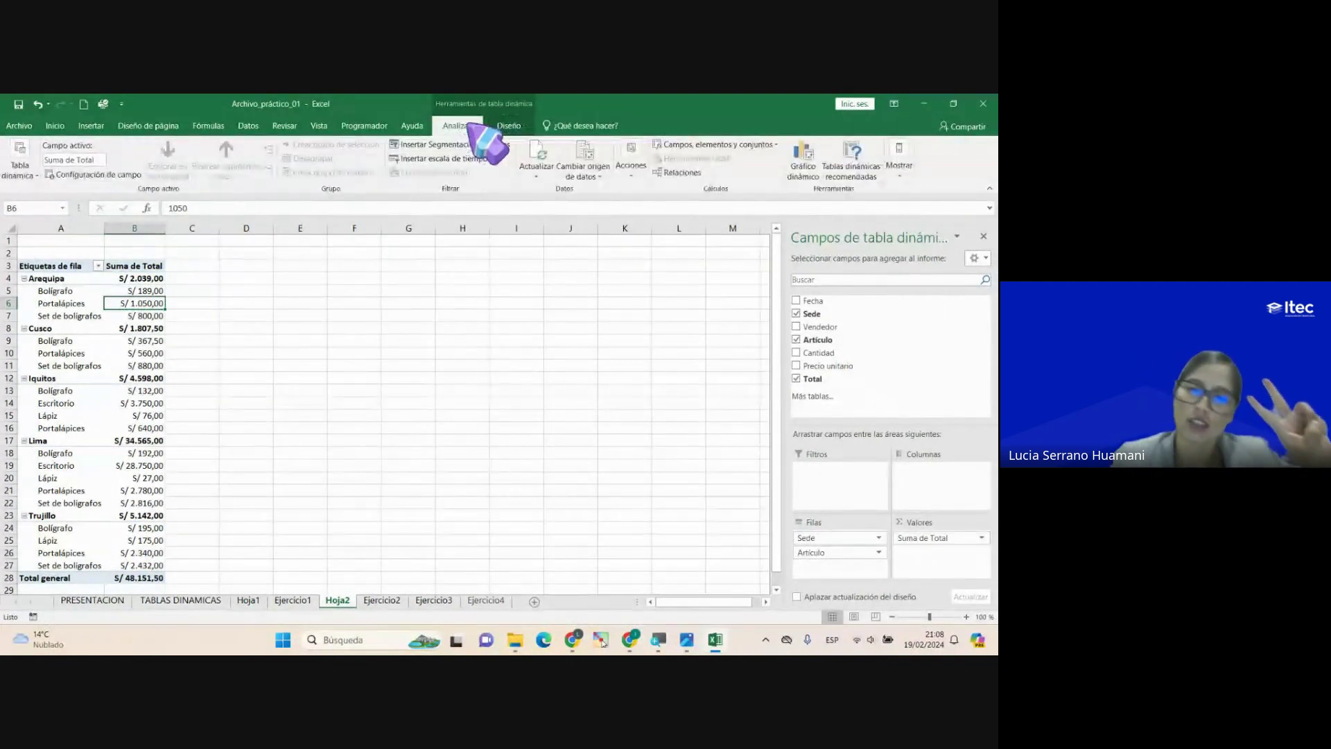
pyautogui.click(509, 127)
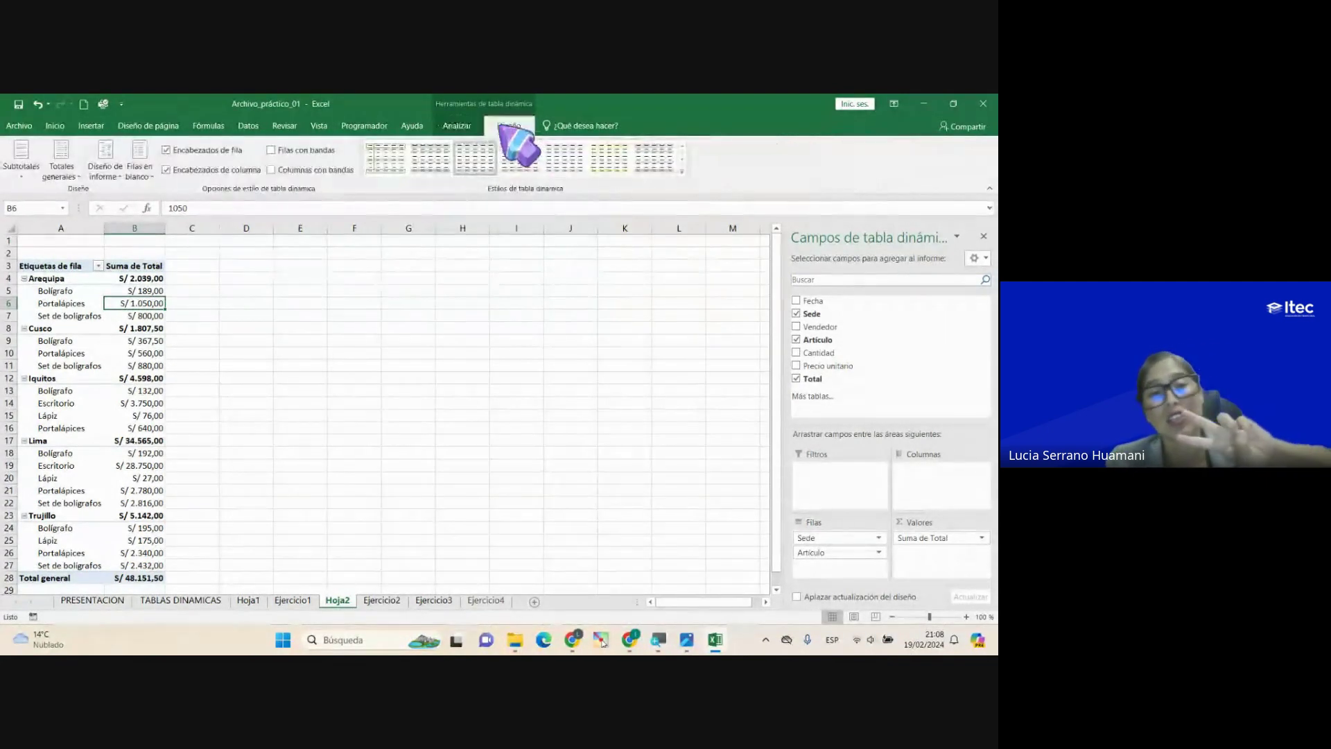
pyautogui.click(466, 127)
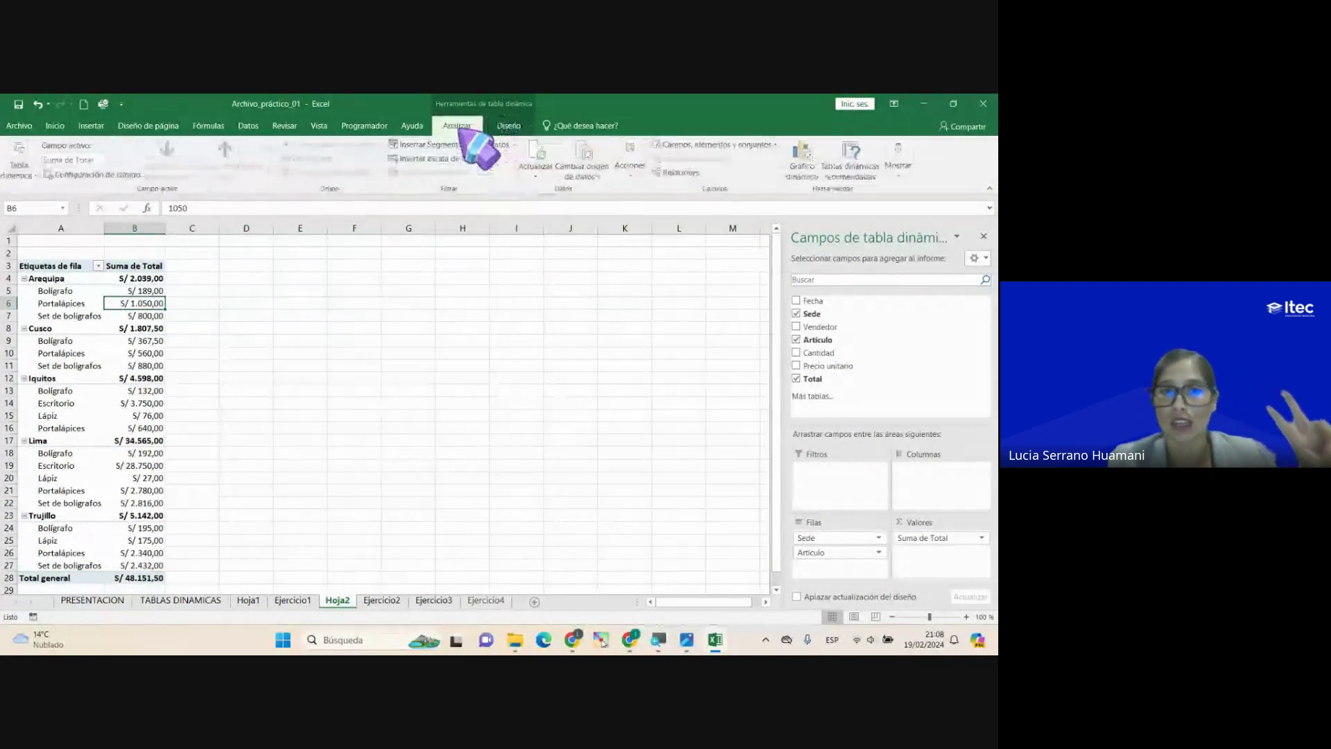
pyautogui.click(510, 128)
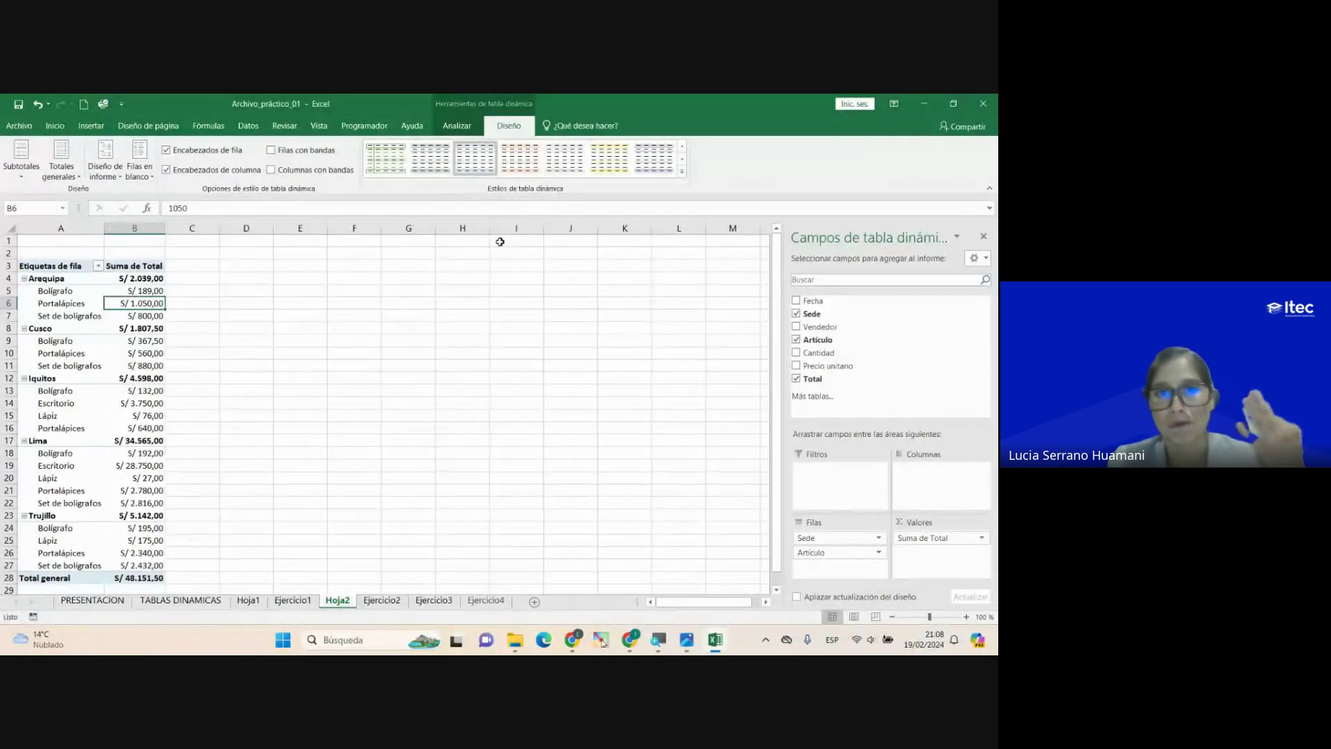
# Step: Insert a slicer for the Vendedor field of the pivot table
pyautogui.click(459, 126)
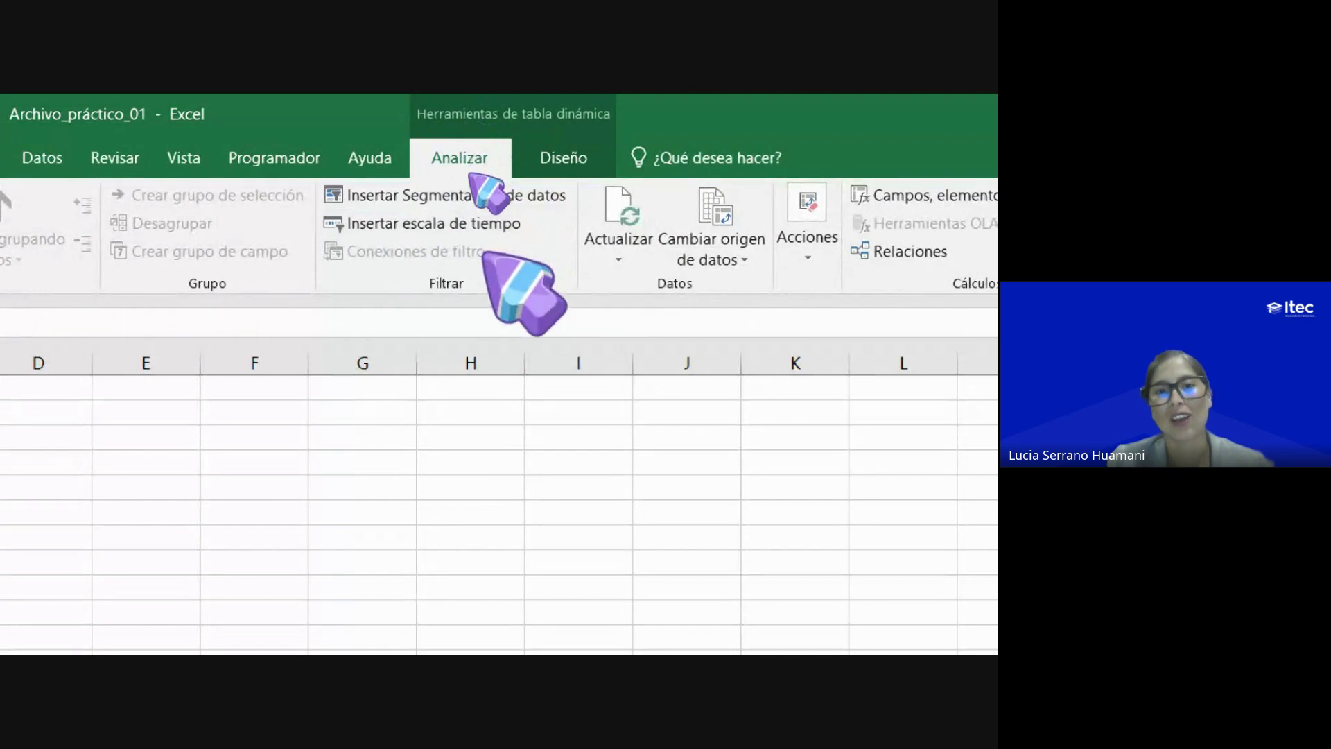
pyautogui.click(494, 198)
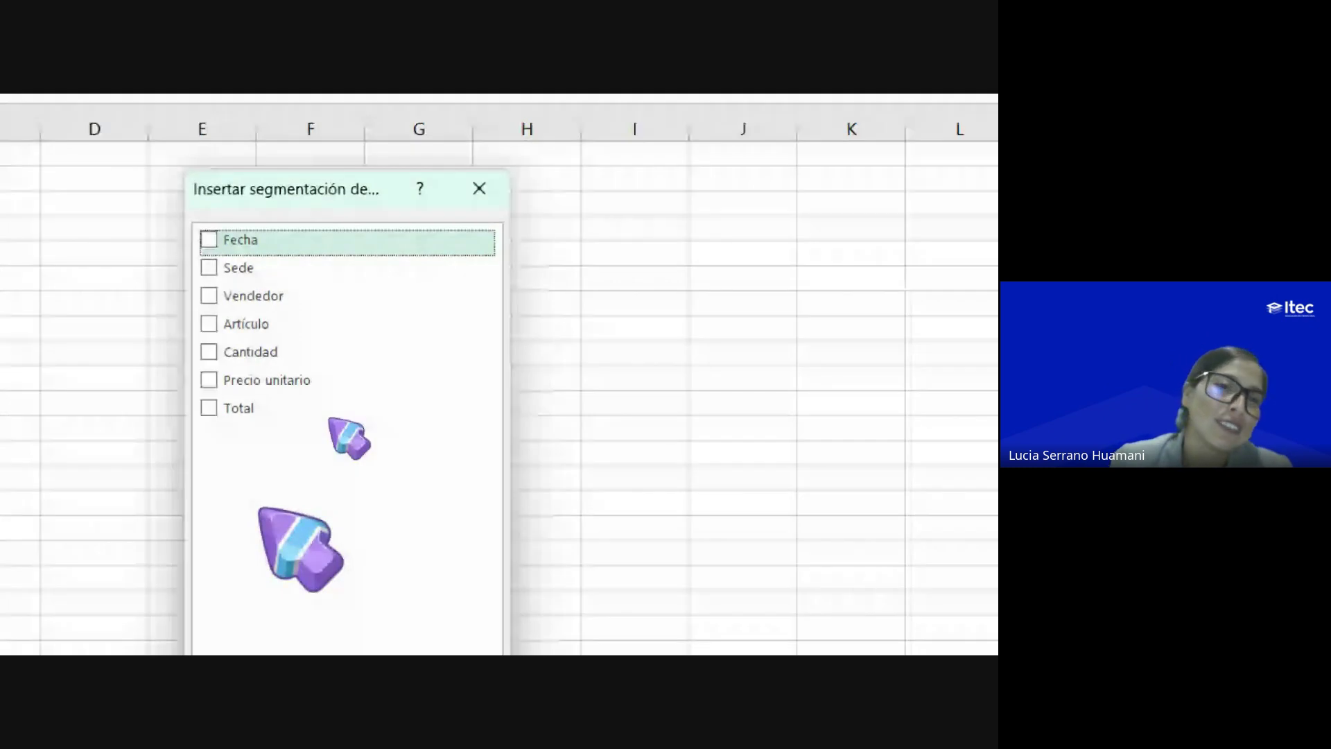
pyautogui.click(209, 296)
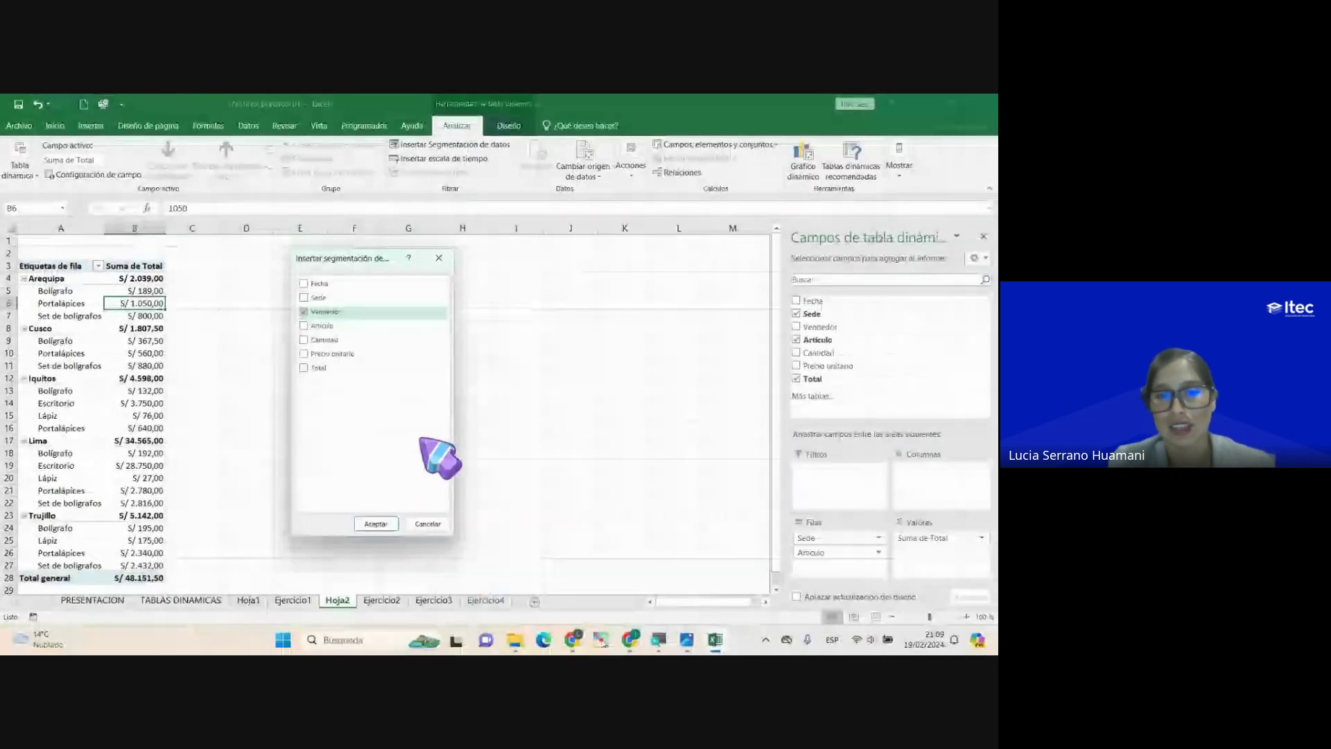
pyautogui.click(375, 523)
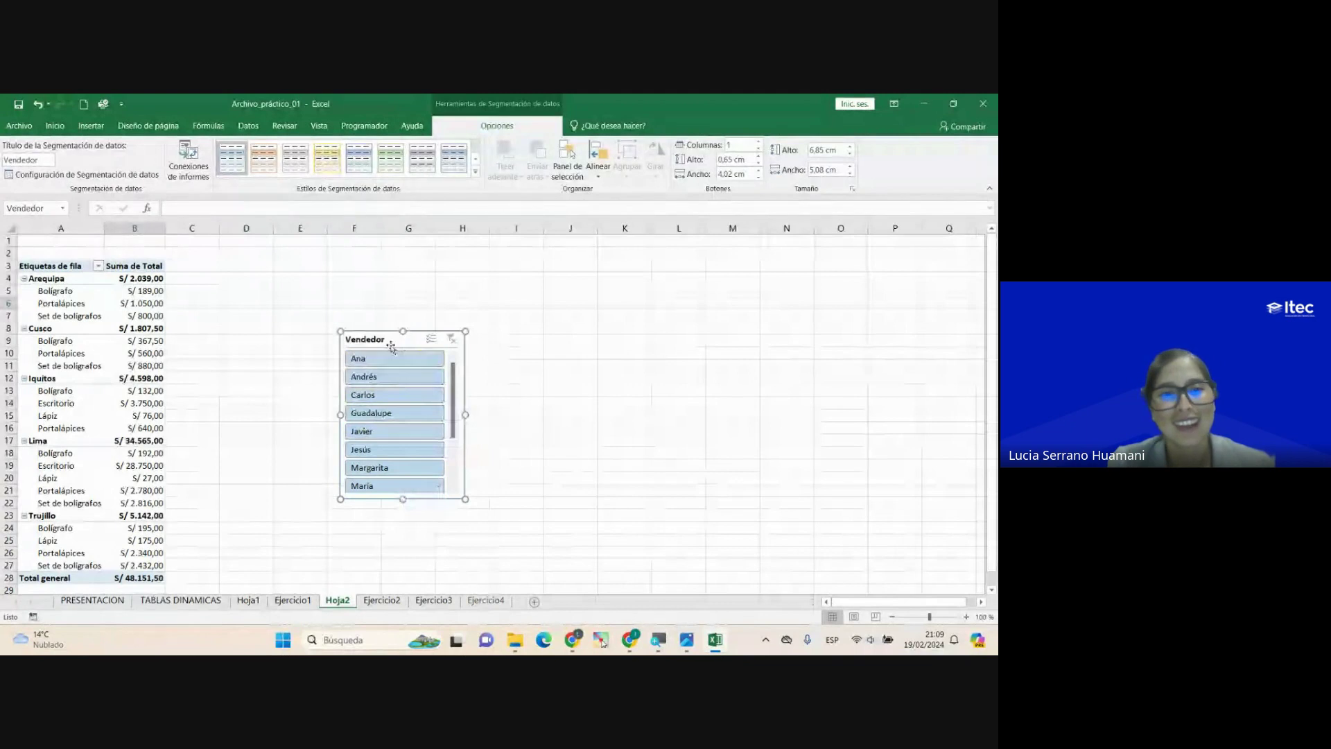
# Step: Place the Vendedor slicer just beside the pivot table and enlarge it to about 9.4 cm high to fit all sellers
pyautogui.moveTo(391, 347); pyautogui.dragTo(268, 269)
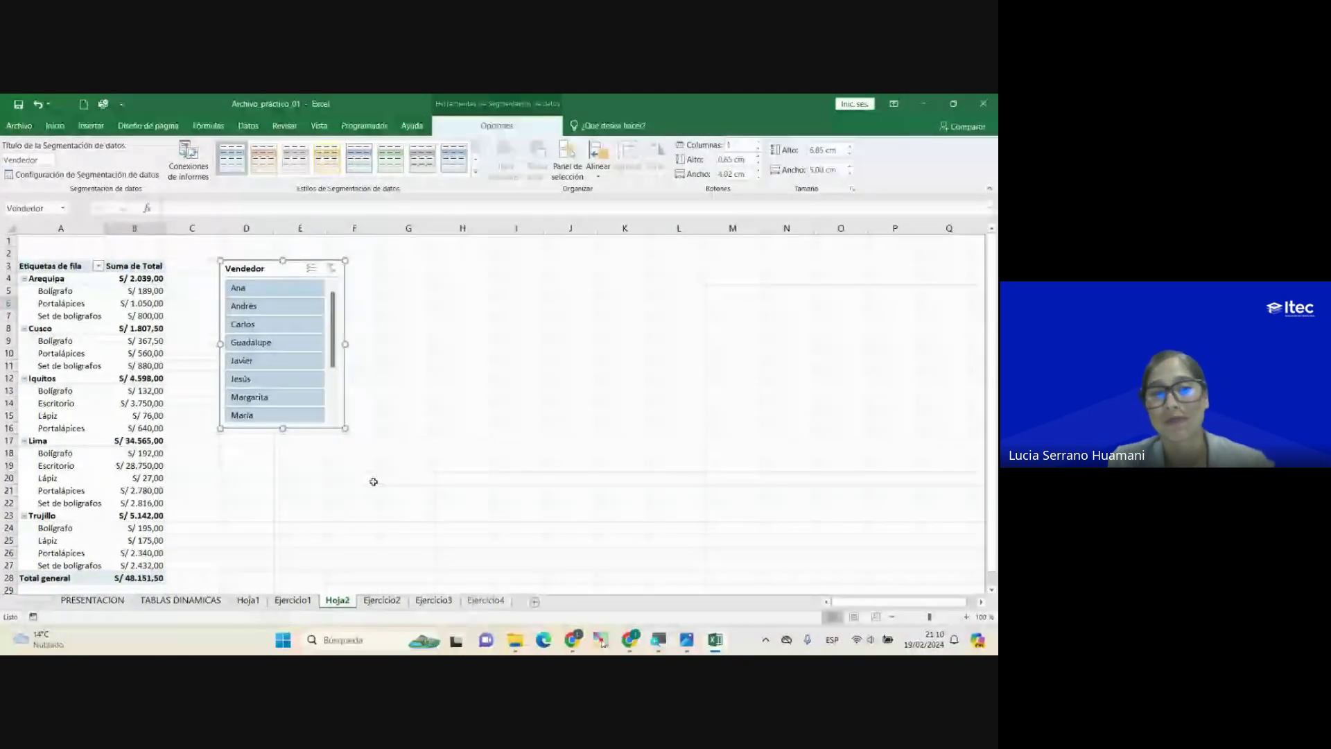
pyautogui.moveTo(283, 428); pyautogui.dragTo(283, 491)
pyautogui.moveTo(259, 271)
pyautogui.mouseDown()
pyautogui.moveTo(241, 270)
pyautogui.moveTo(254, 269)
pyautogui.mouseUp()
pyautogui.click(254, 269)
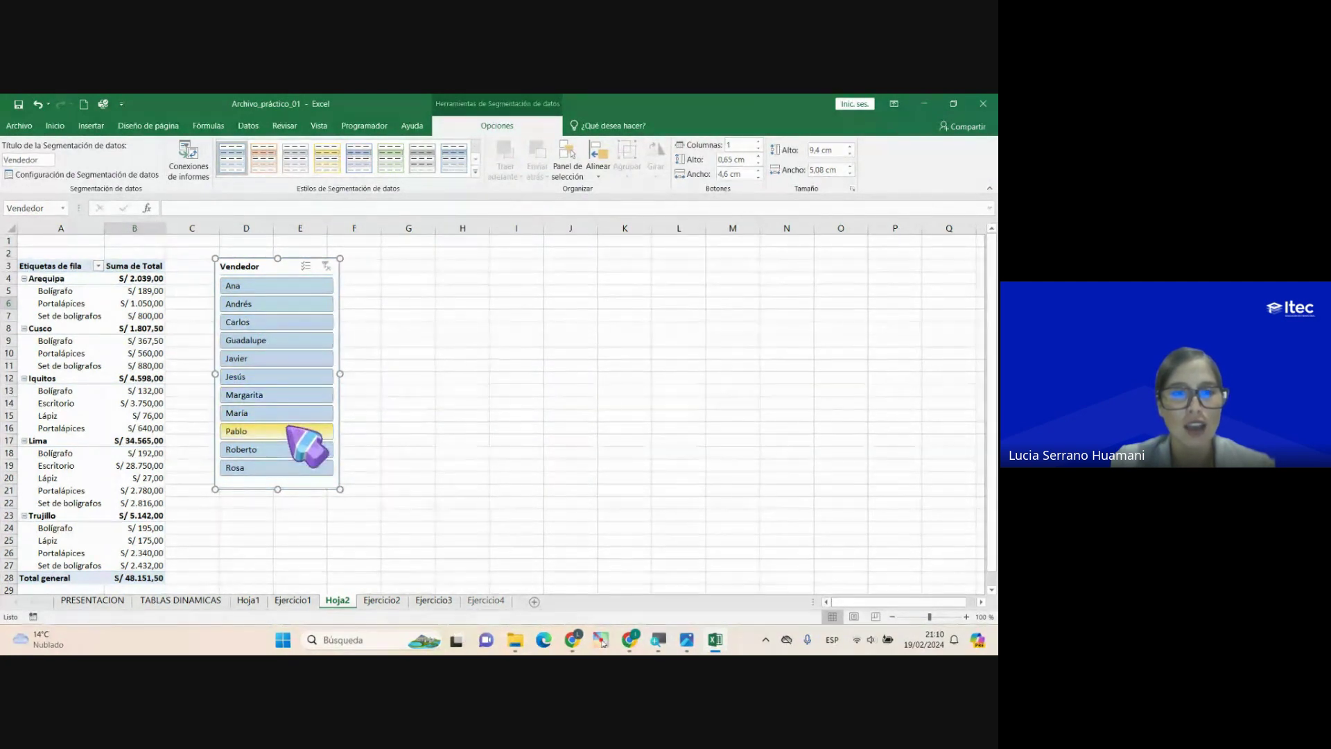
pyautogui.click(357, 439)
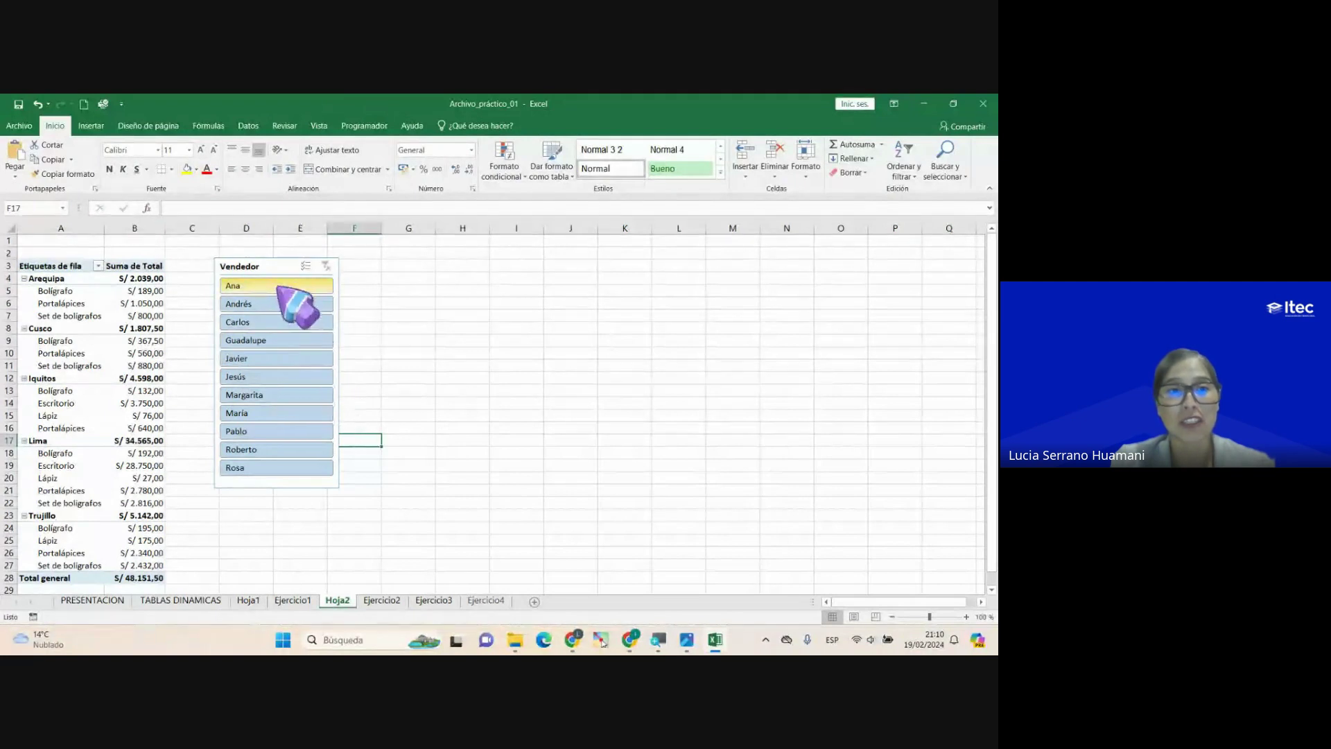
pyautogui.moveTo(279, 288); pyautogui.dragTo(262, 289)
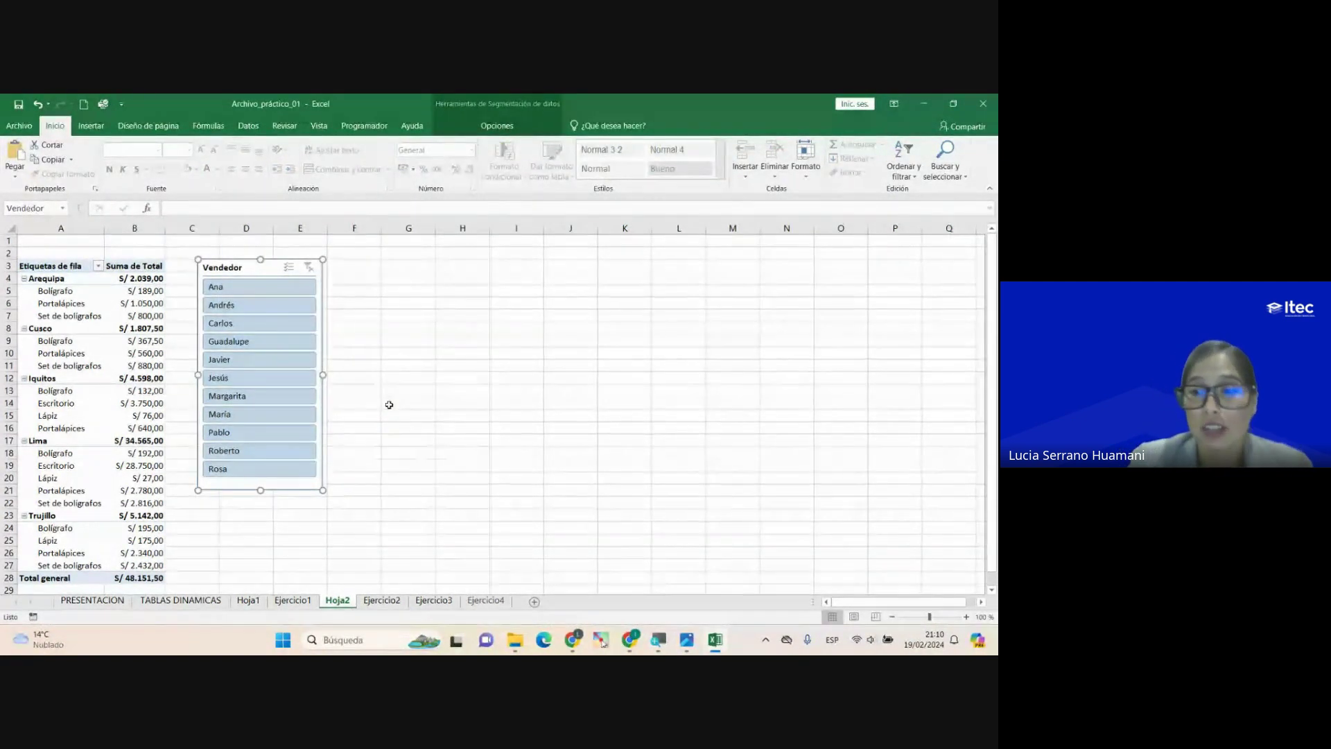
# Step: Filter the pivot table with the Vendedor slicer by the first, fourth, seventh and tenth listed sellers in turn
pyautogui.click(231, 289)
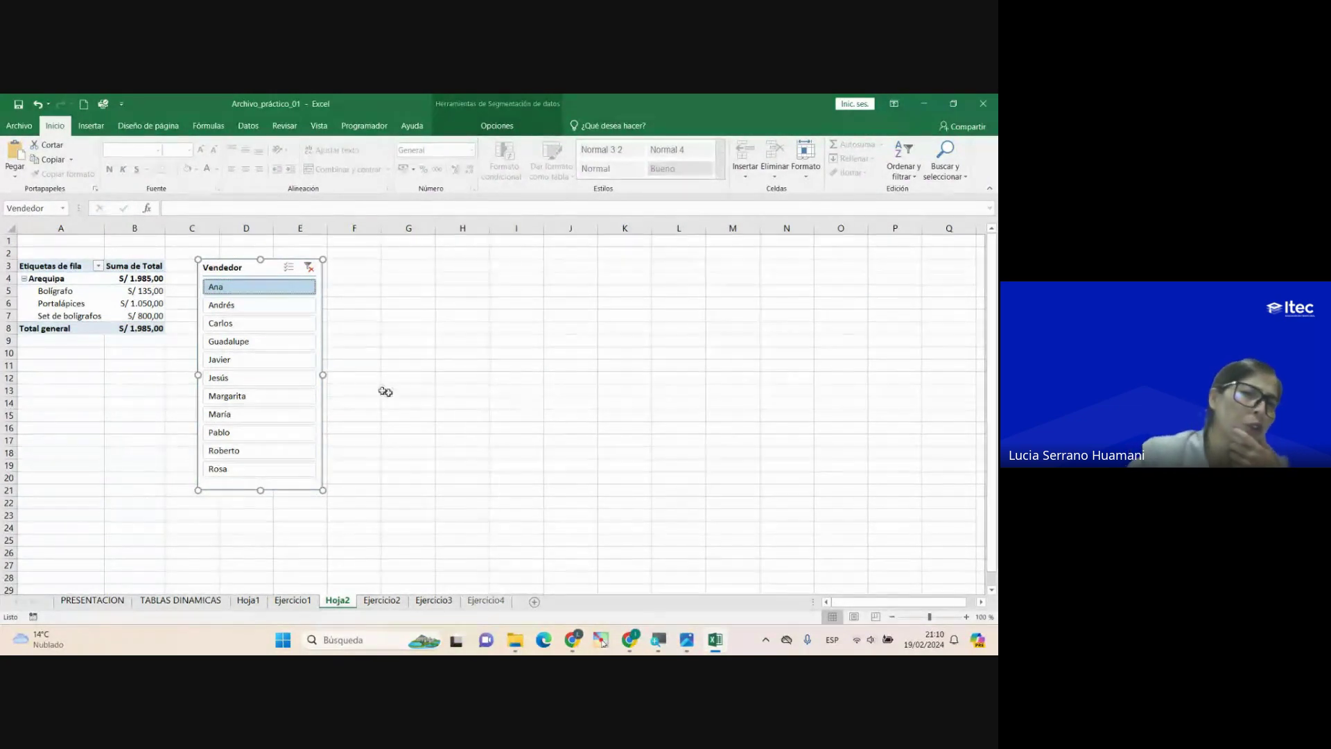
pyautogui.click(258, 341)
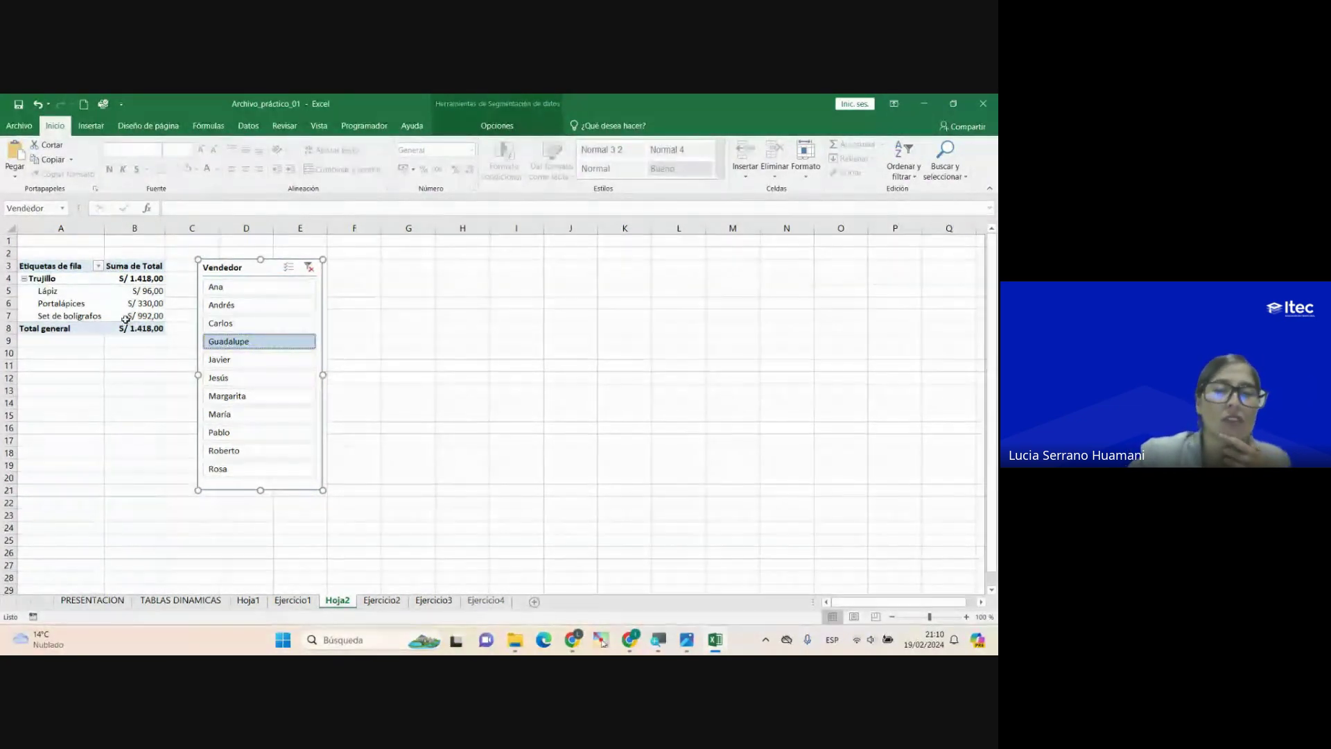
pyautogui.click(253, 396)
pyautogui.click(251, 450)
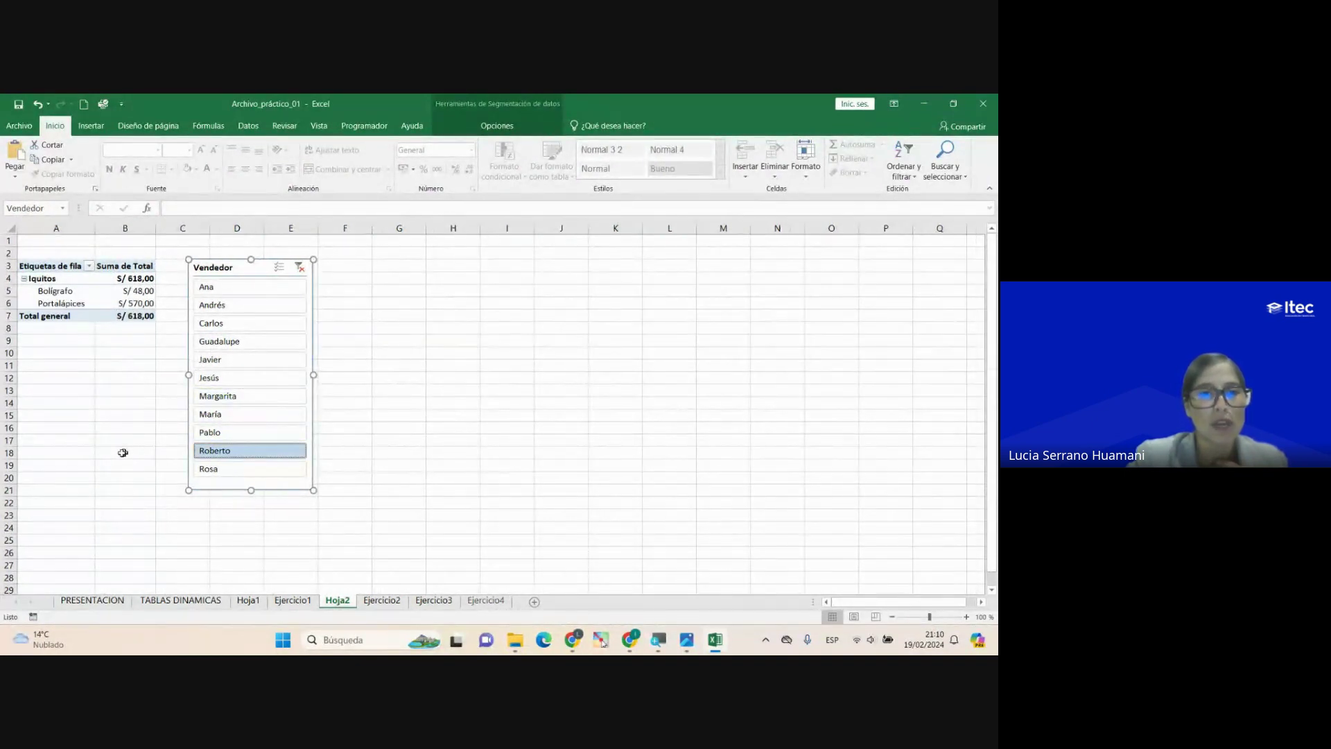
# Step: Filter the pivot table by the third, eighth, eleventh and fifth listed sellers in turn, and clear the Vendedor slicer filter
pyautogui.click(224, 324)
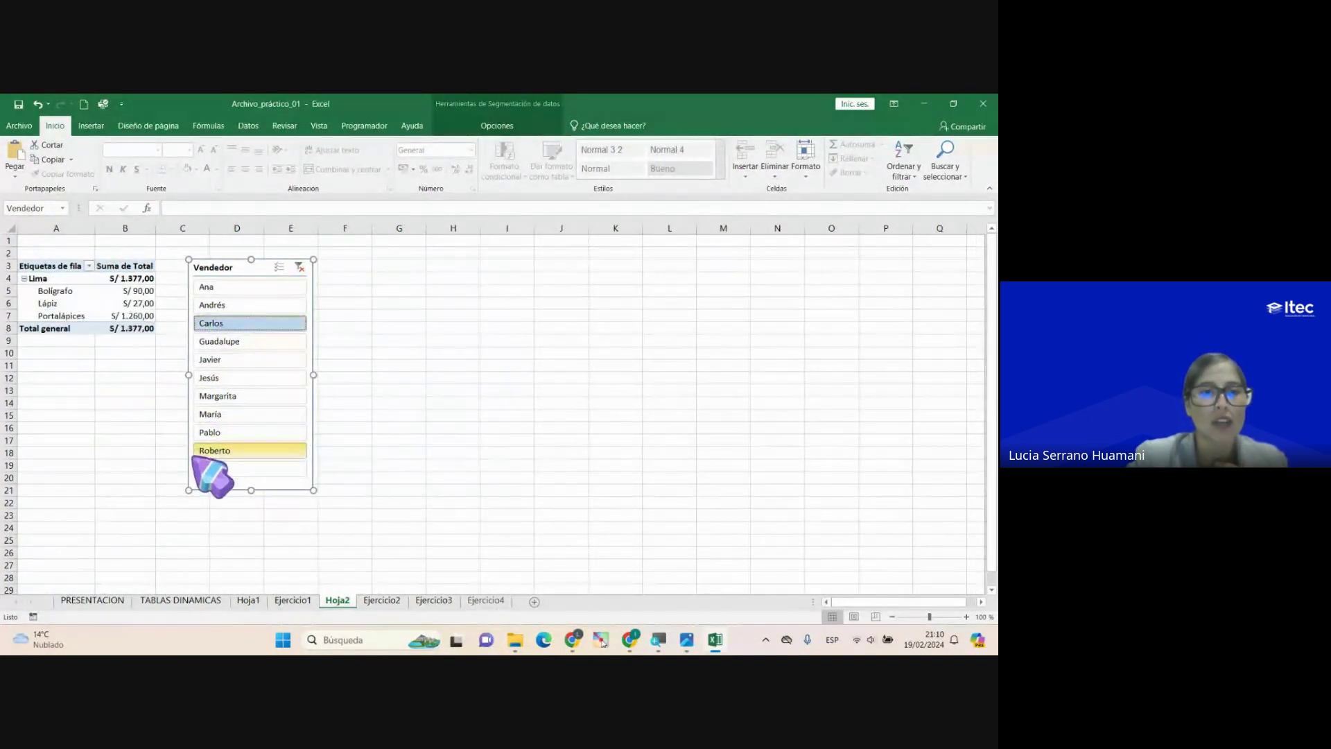
pyautogui.click(218, 413)
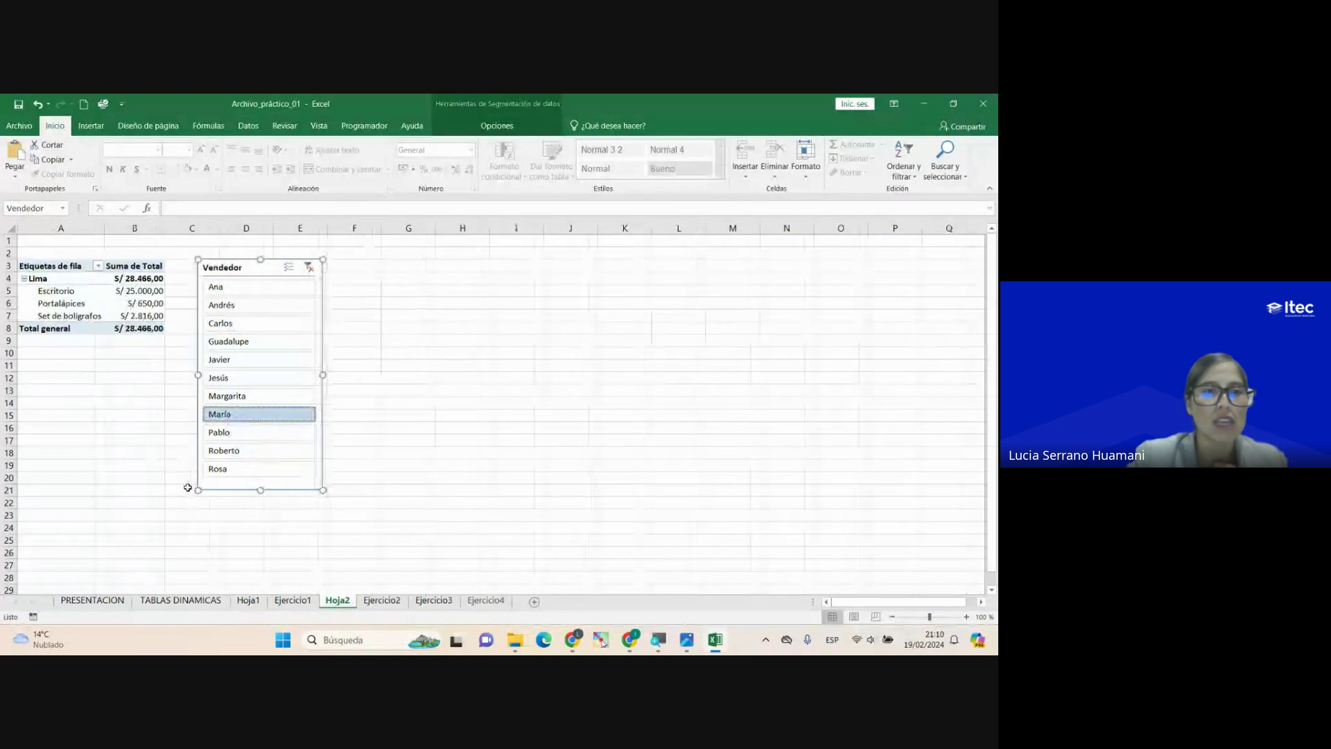
pyautogui.click(218, 469)
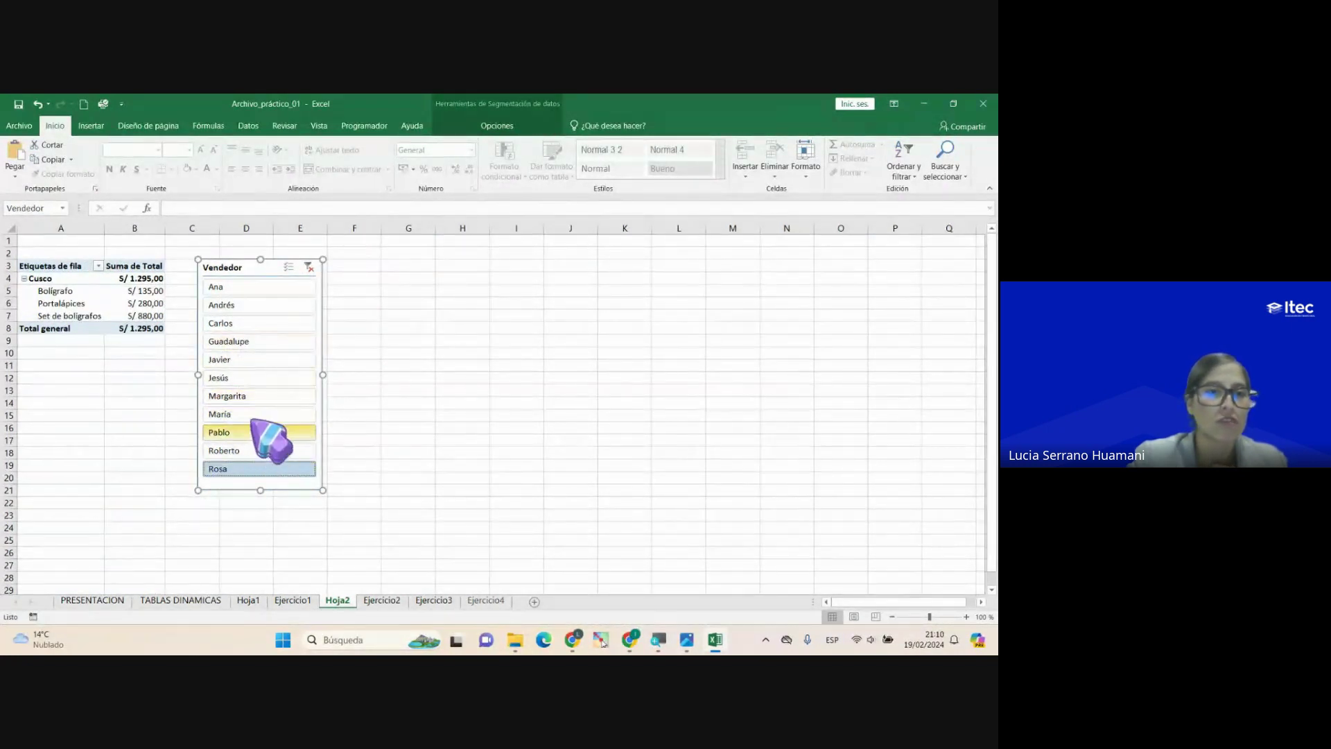
pyautogui.click(237, 360)
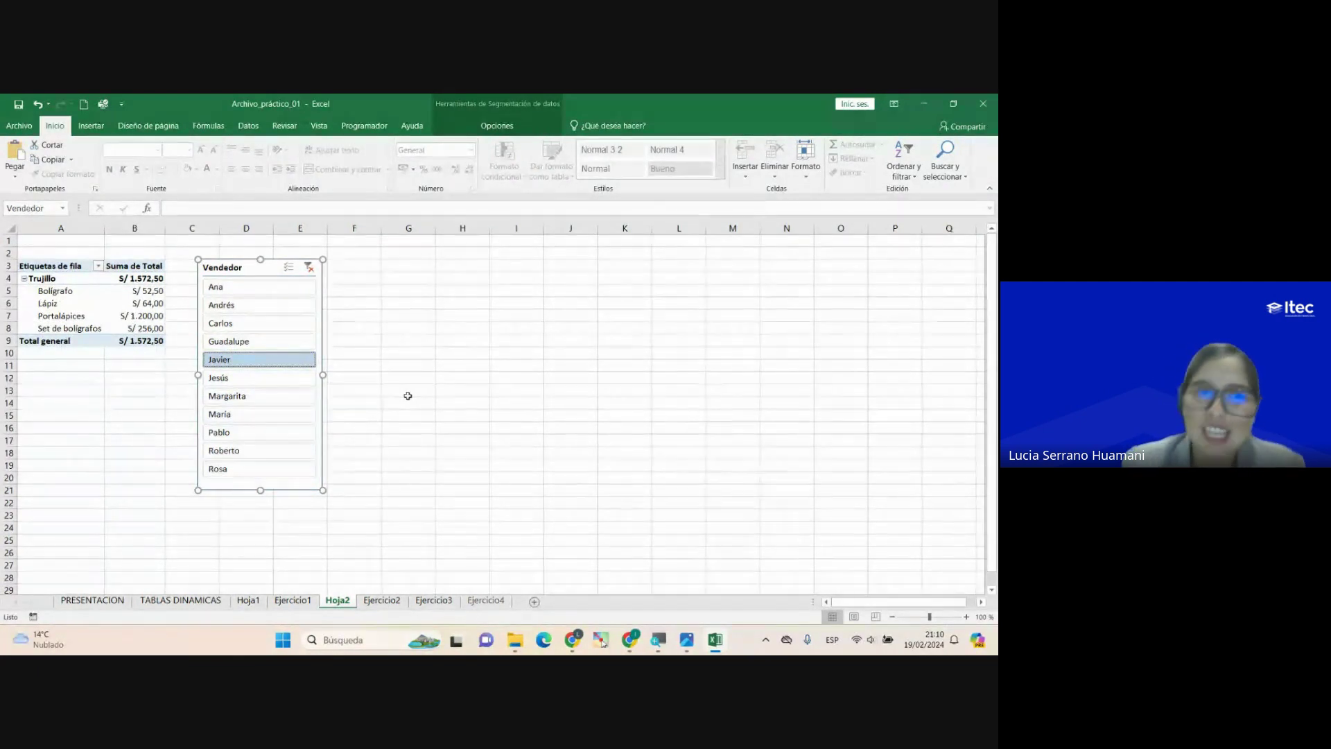
pyautogui.click(310, 267)
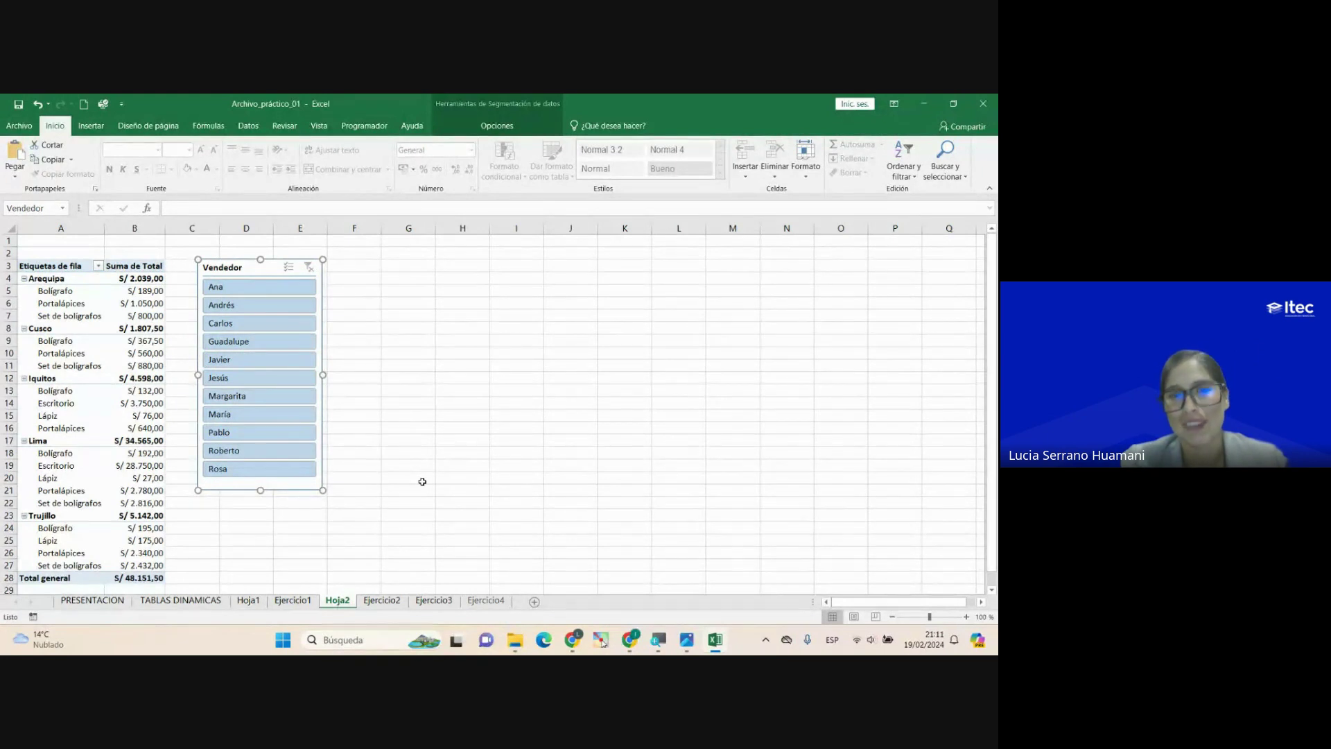
pyautogui.click(371, 376)
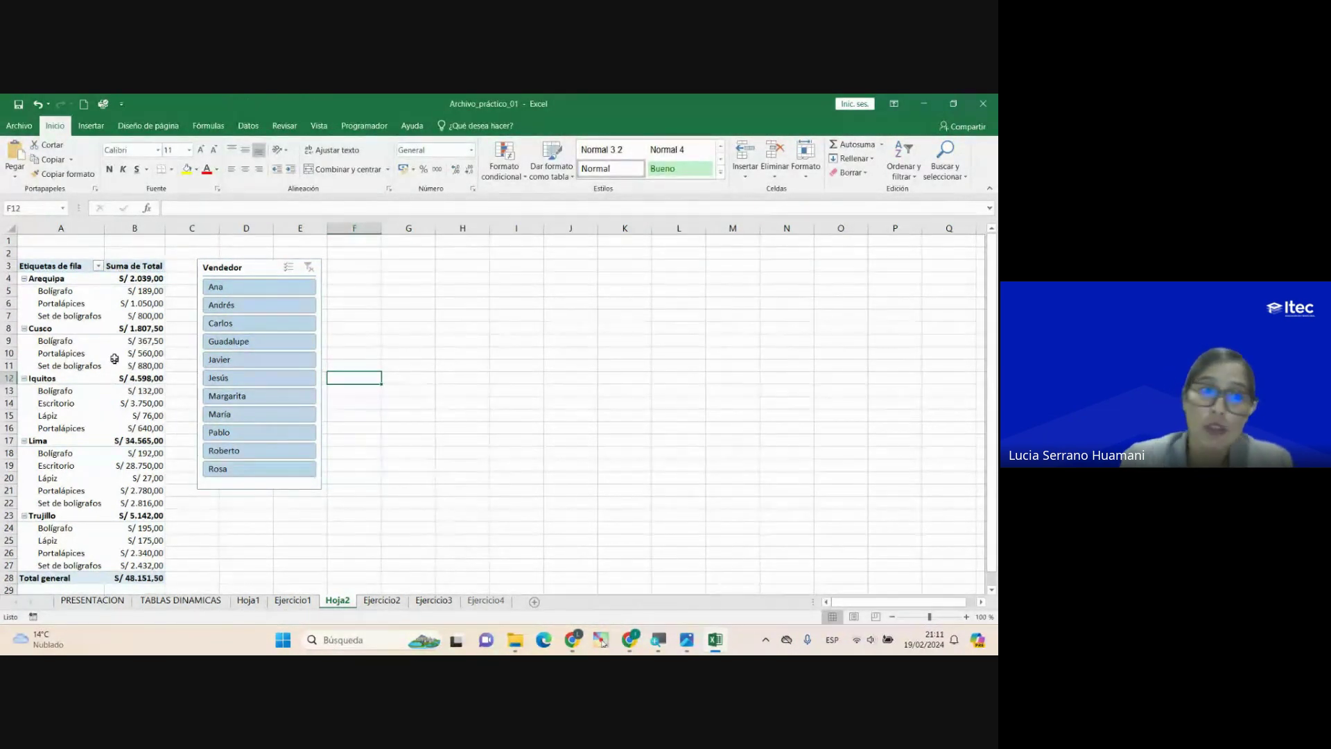
pyautogui.click(135, 340)
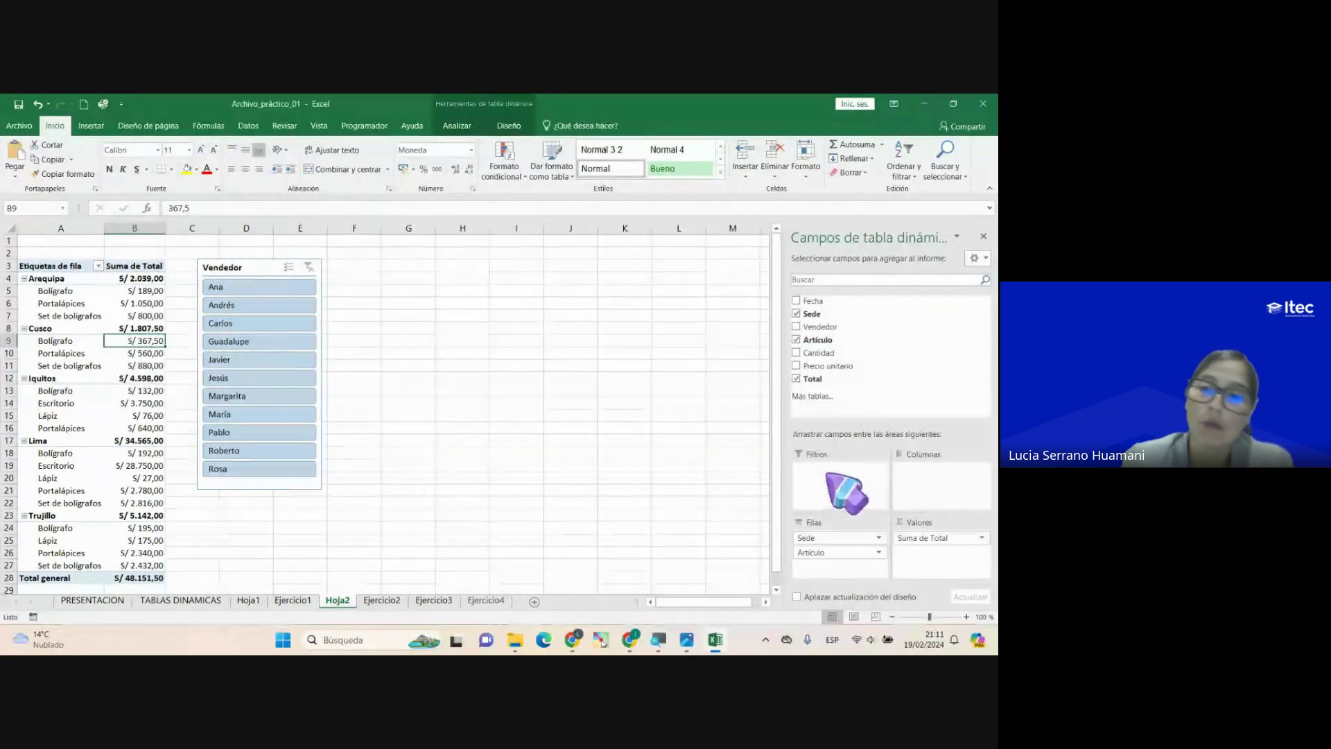
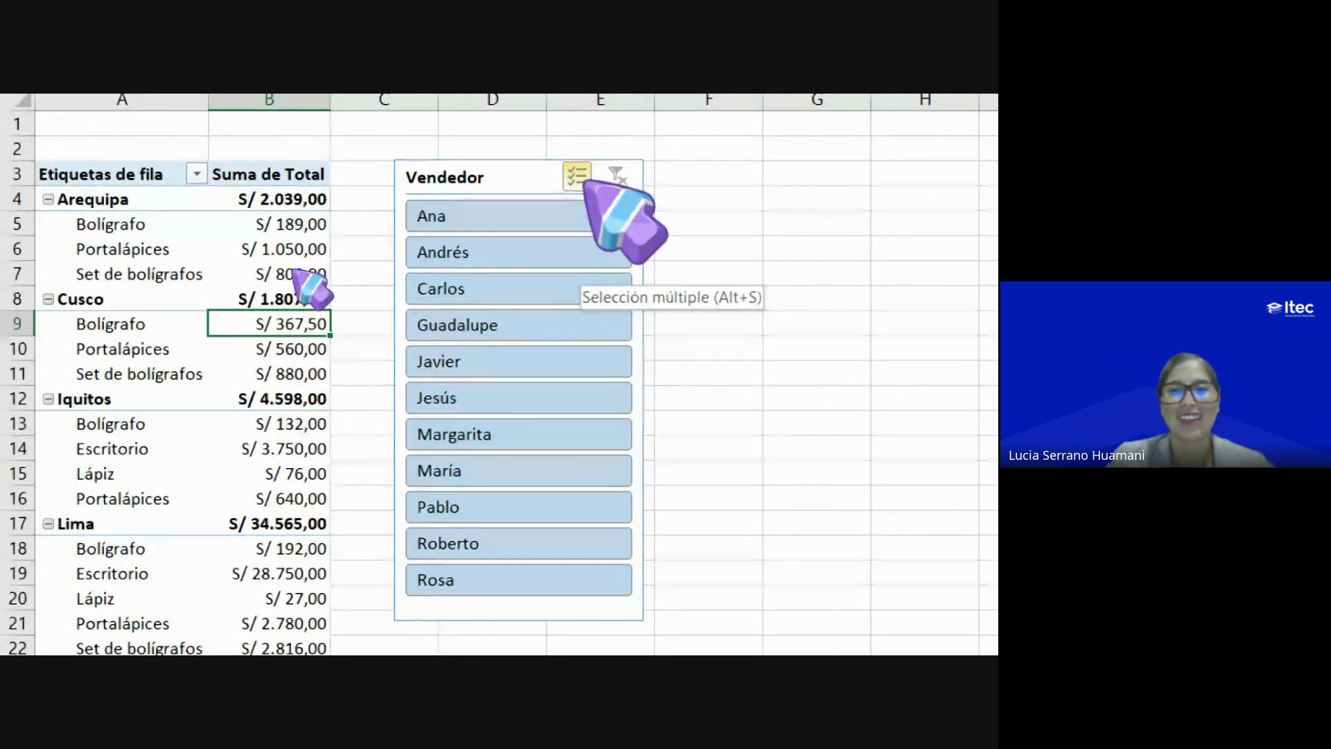
# Step: Enable multiple selection in the Vendedor slicer and exclude the first, eleventh, fifth, ninth, eighth and seventh listed sellers
pyautogui.click(581, 179)
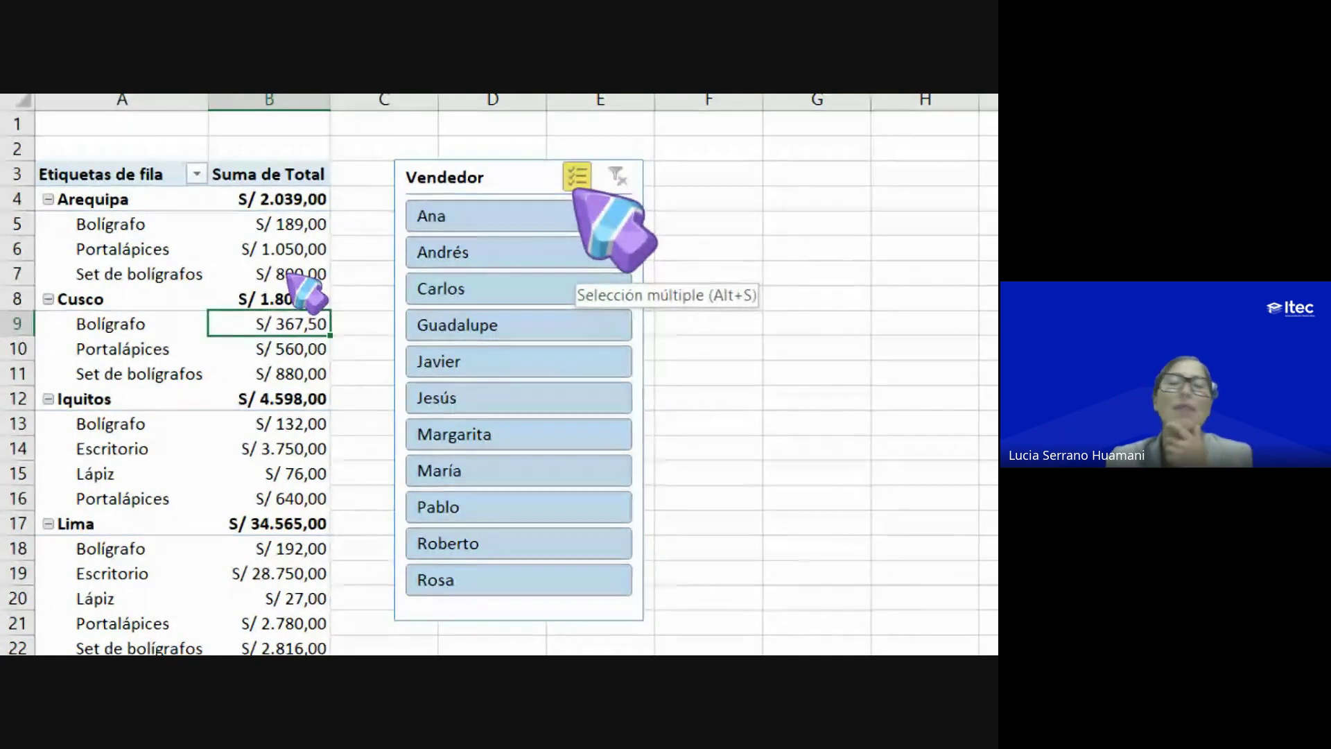
pyautogui.click(579, 184)
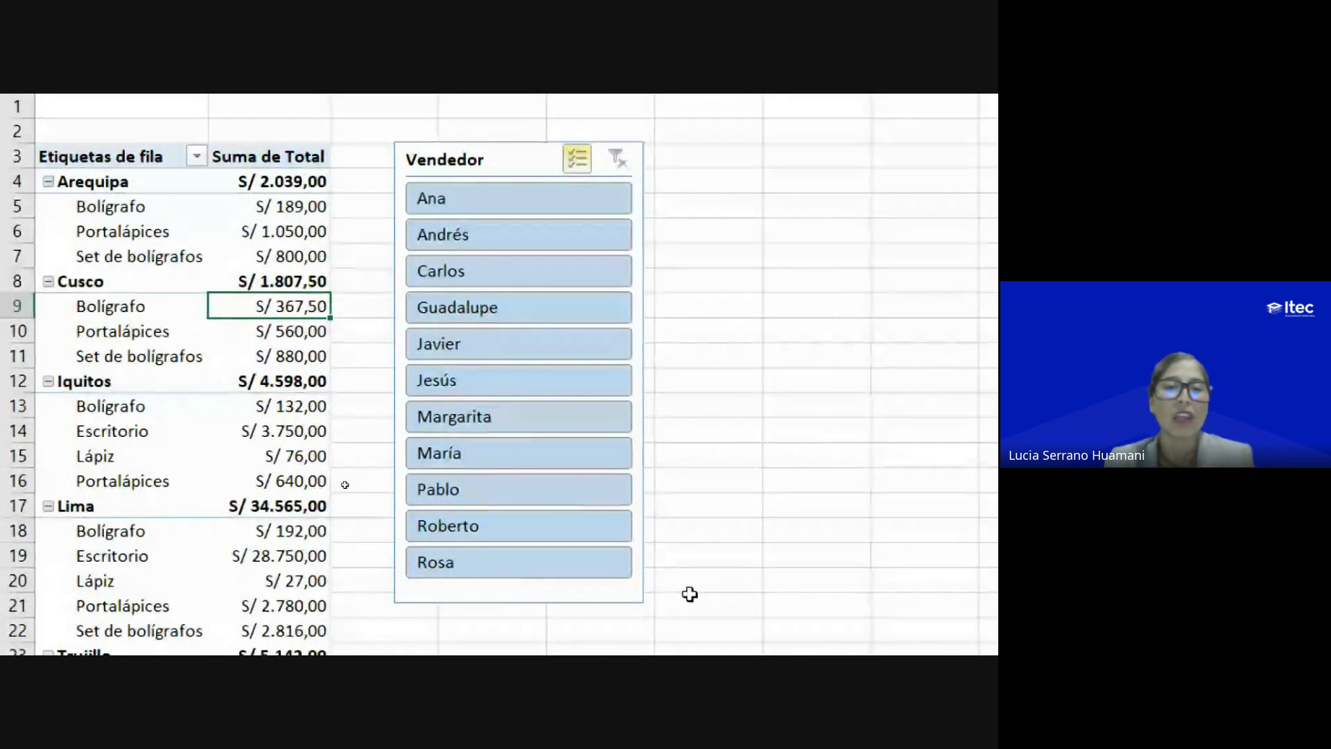
pyautogui.click(513, 199)
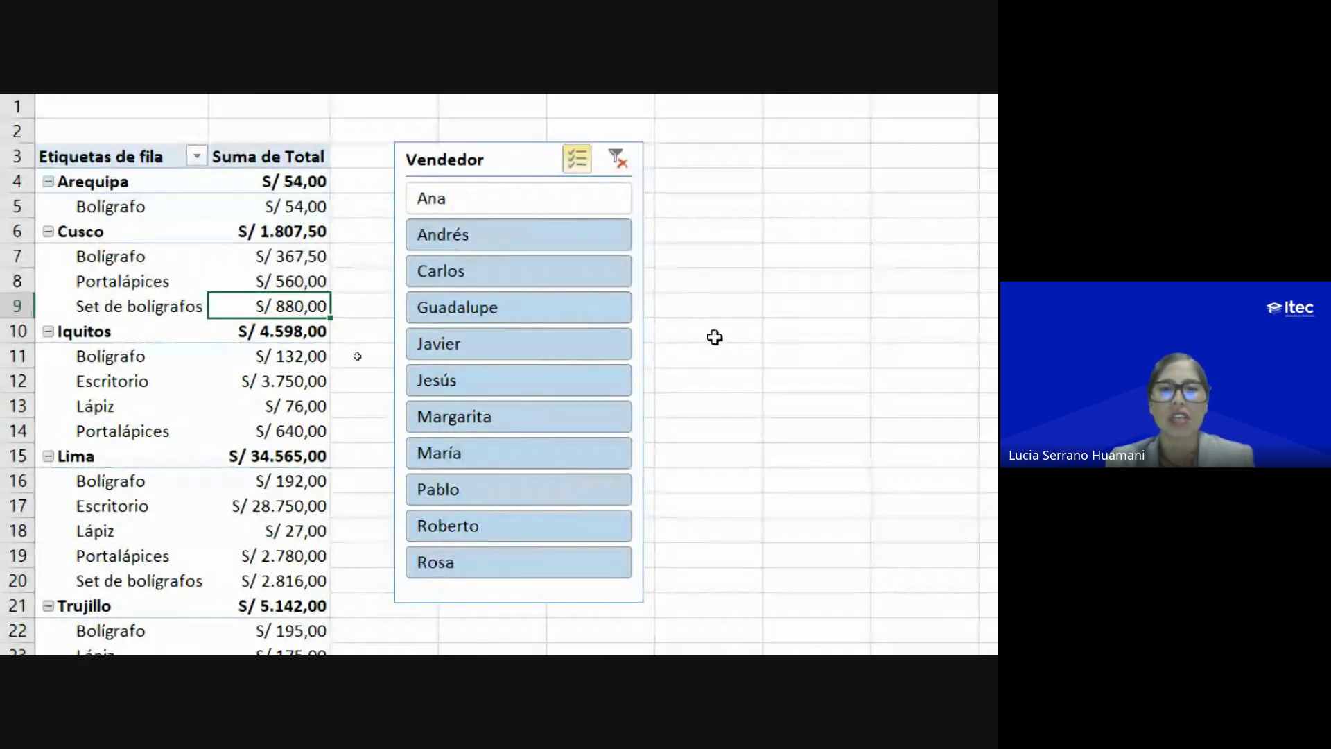
pyautogui.click(478, 562)
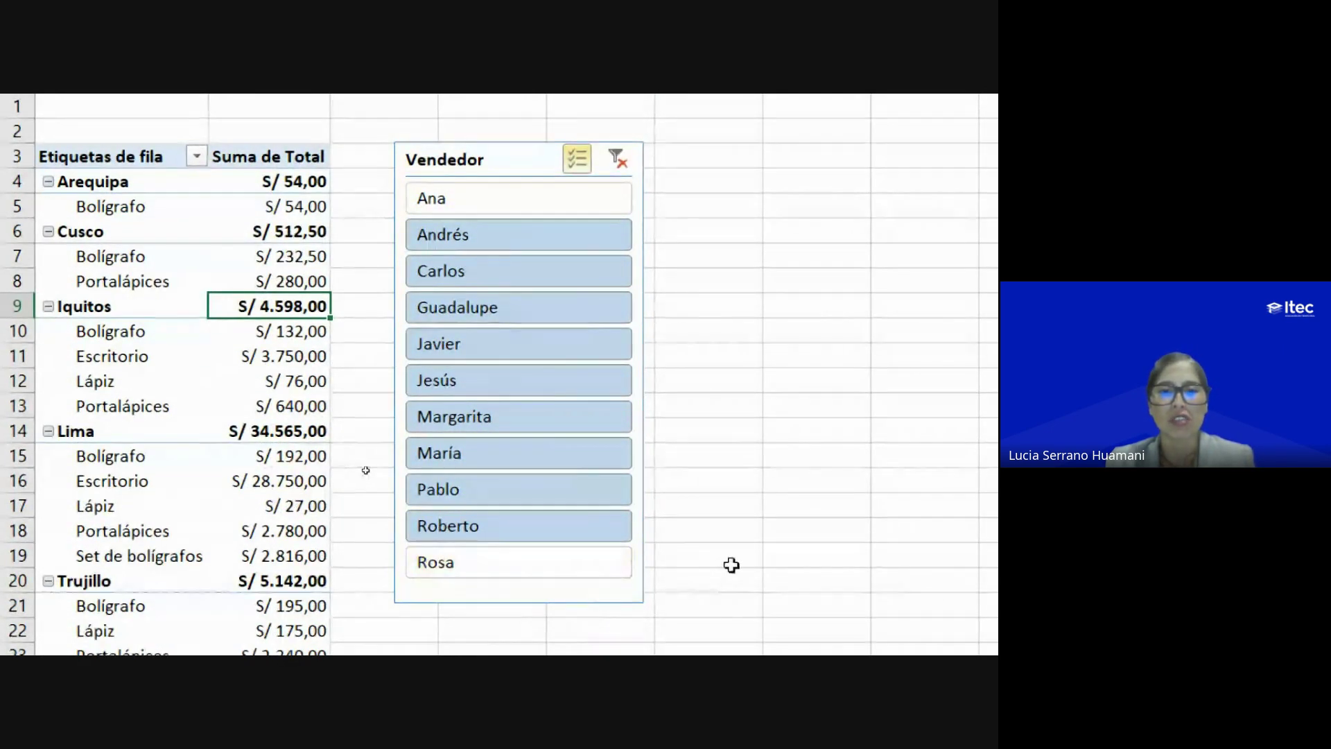
pyautogui.click(499, 344)
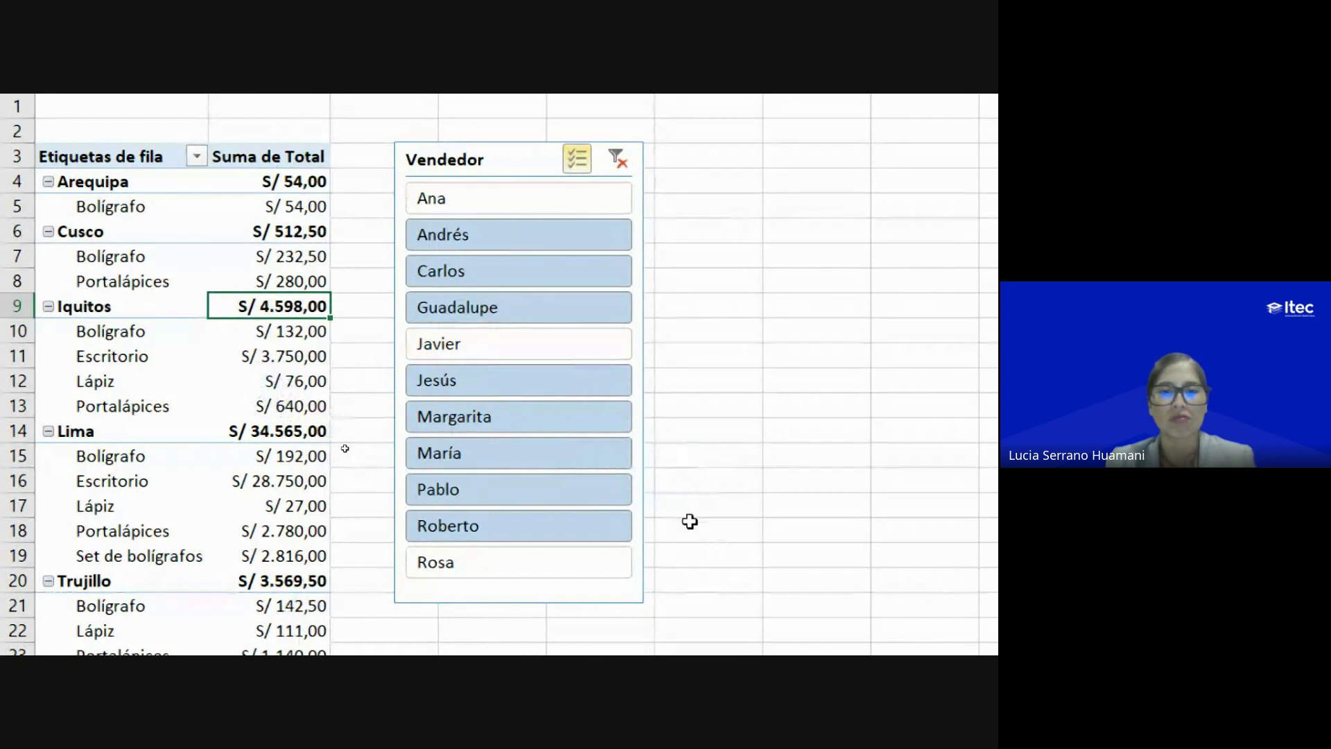
pyautogui.click(499, 489)
pyautogui.click(485, 452)
pyautogui.click(507, 416)
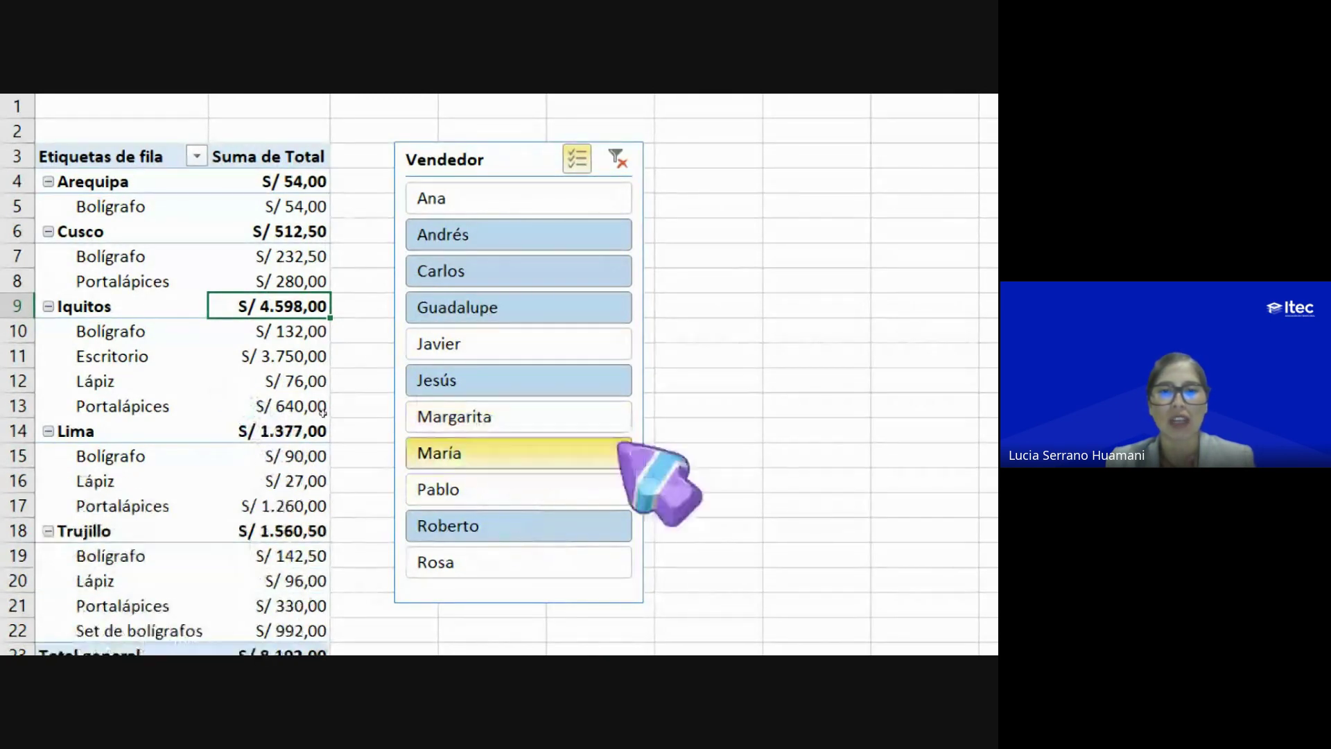
# Step: Exclude the third, second, fourth and sixth listed sellers in the Vendedor slicer, leaving only the tenth selected
pyautogui.click(465, 270)
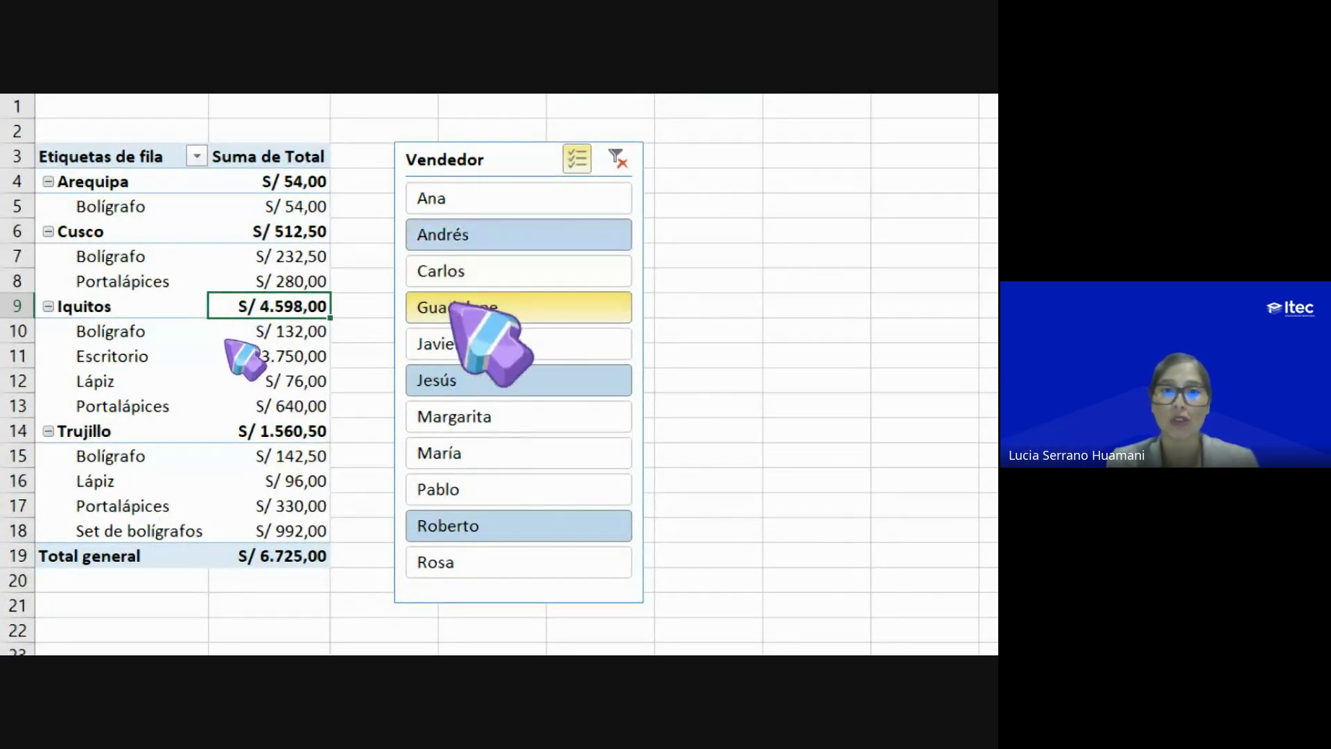
pyautogui.click(463, 517)
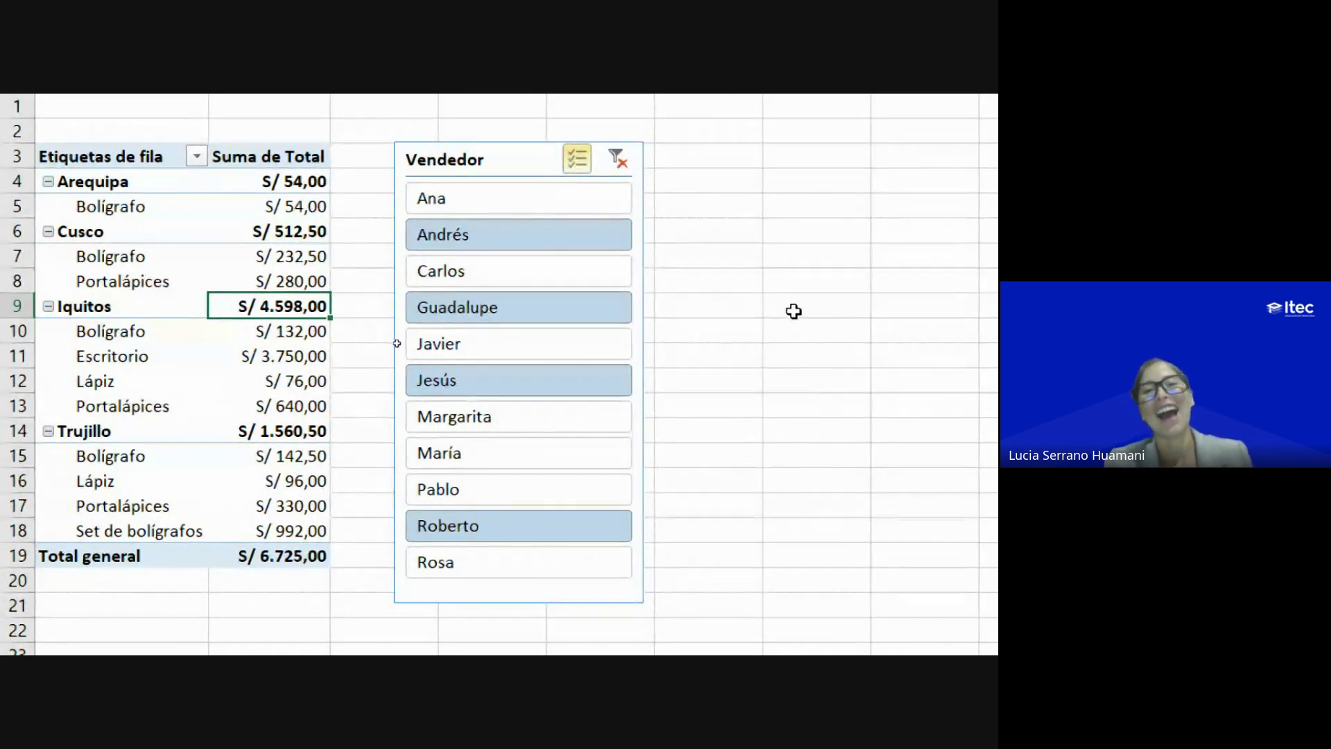
pyautogui.click(499, 236)
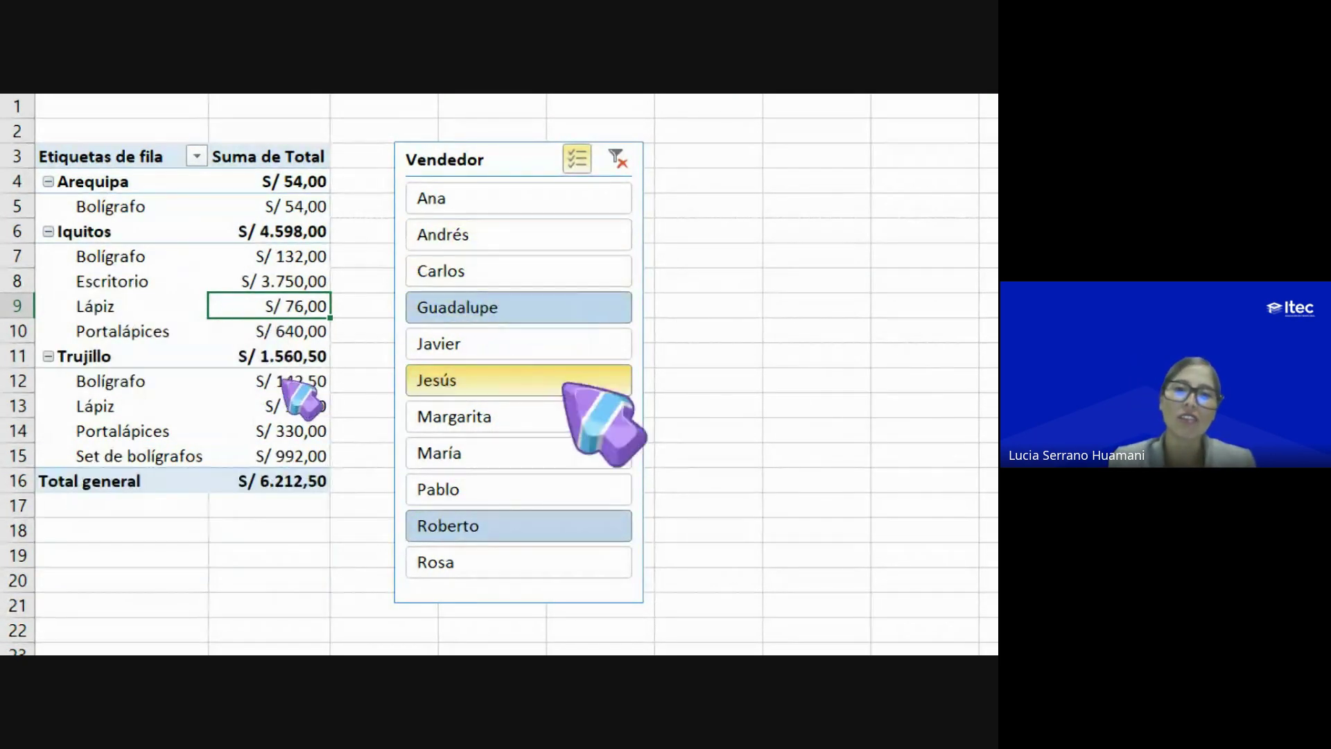
pyautogui.click(562, 307)
pyautogui.click(499, 381)
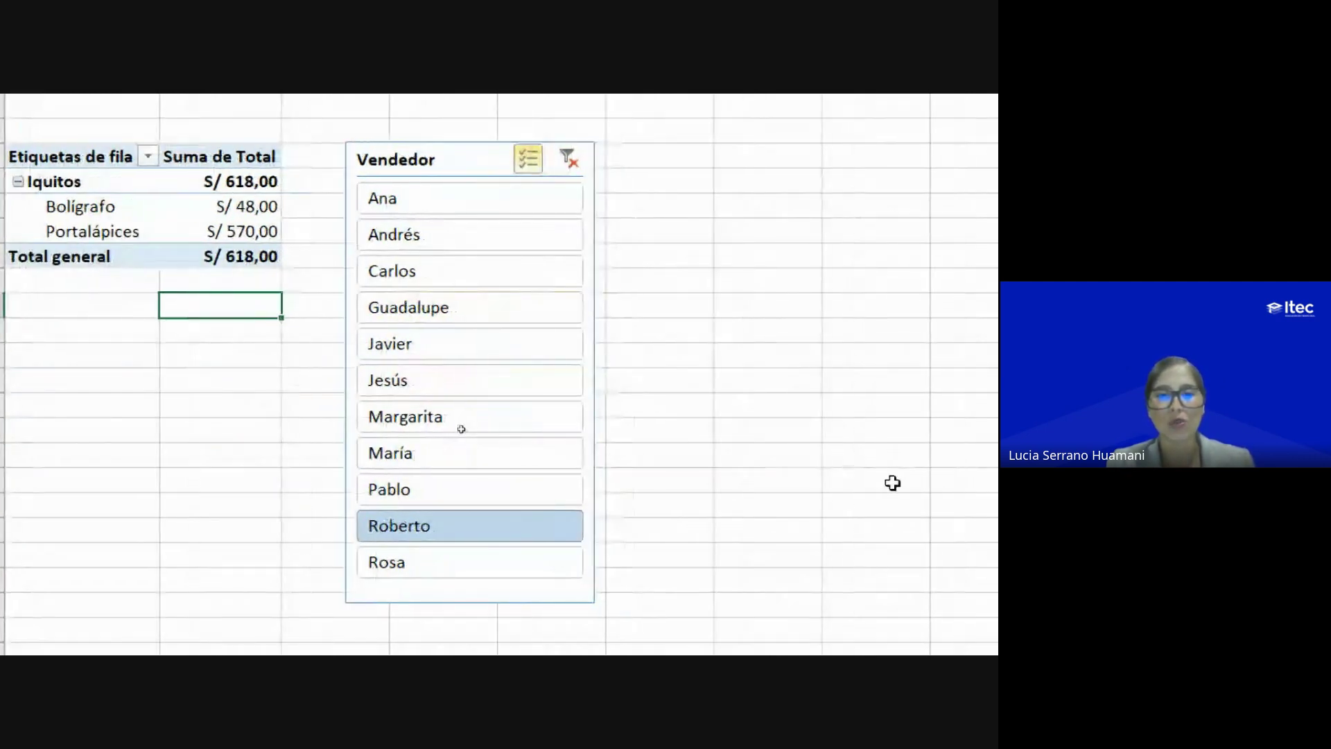
pyautogui.click(397, 380)
pyautogui.click(397, 380)
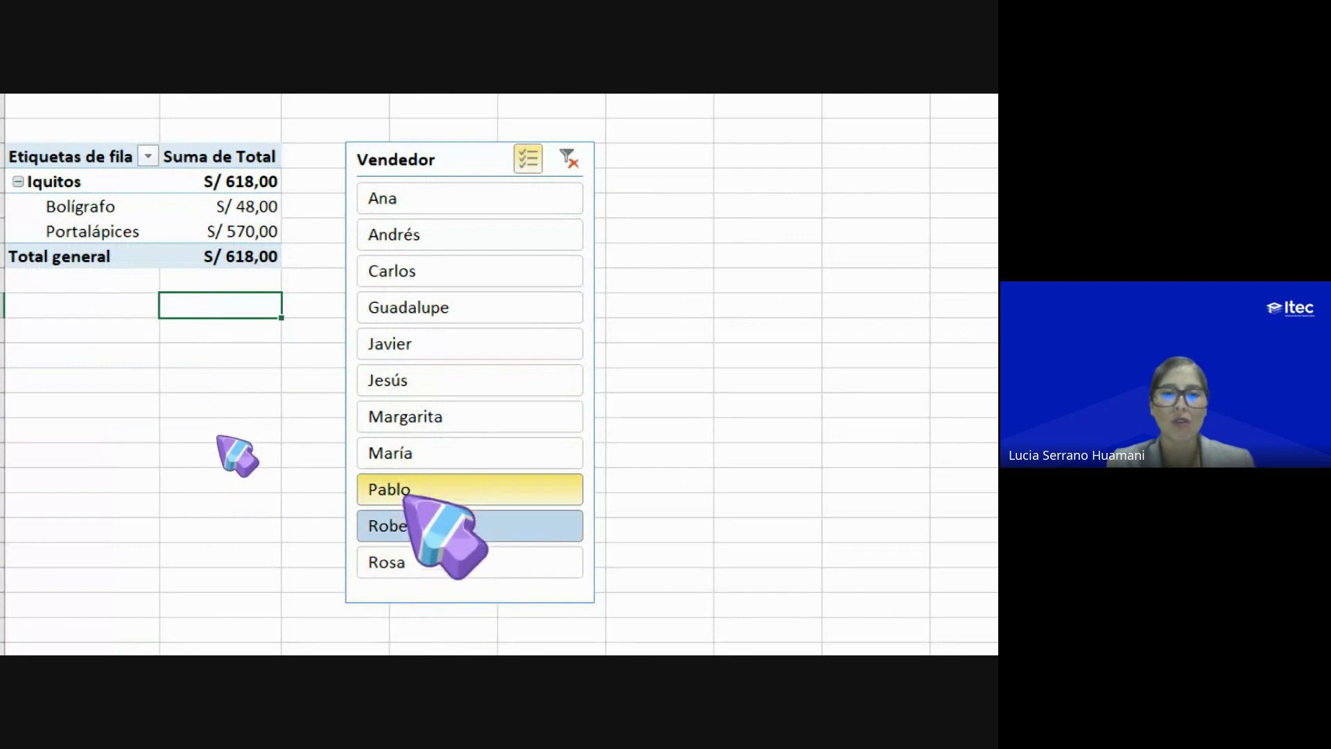
# Step: Add the ninth and second listed sellers to the Vendedor selection, and deselect all three chosen sellers to restore the full list
pyautogui.click(443, 492)
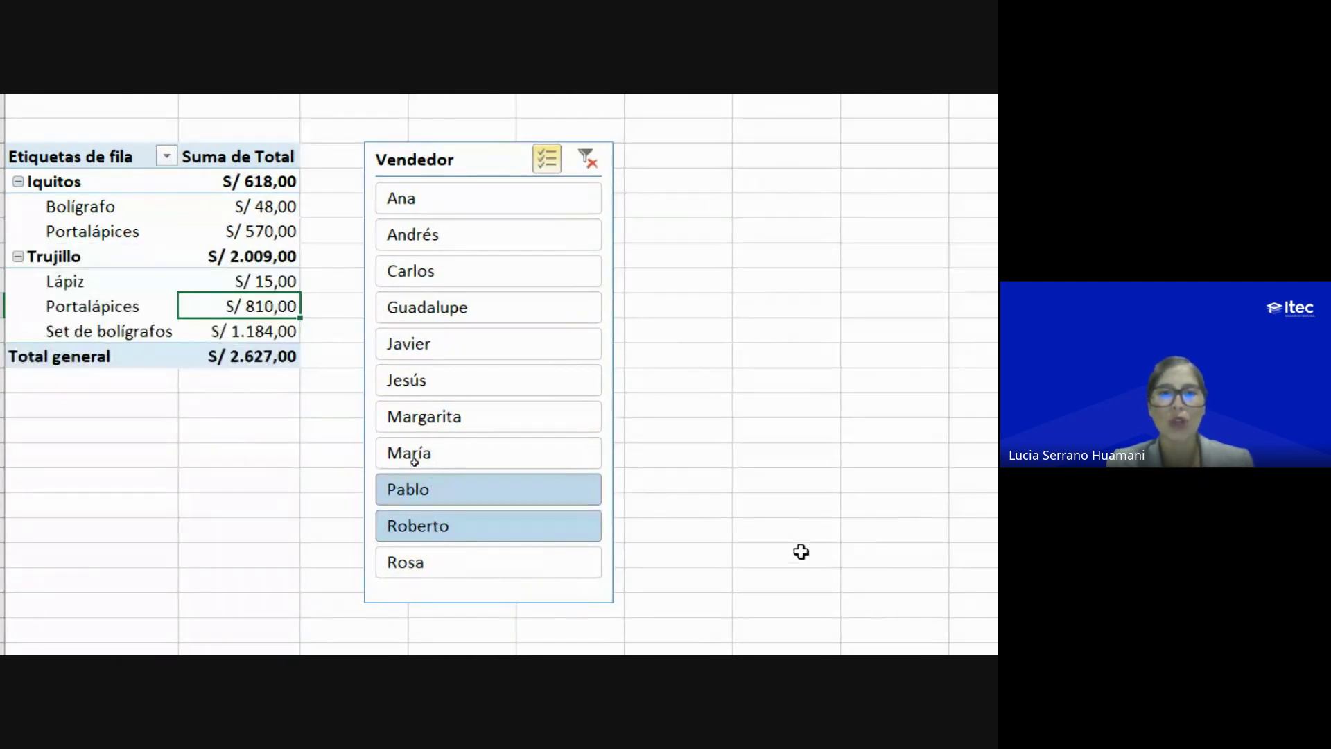
pyautogui.click(416, 234)
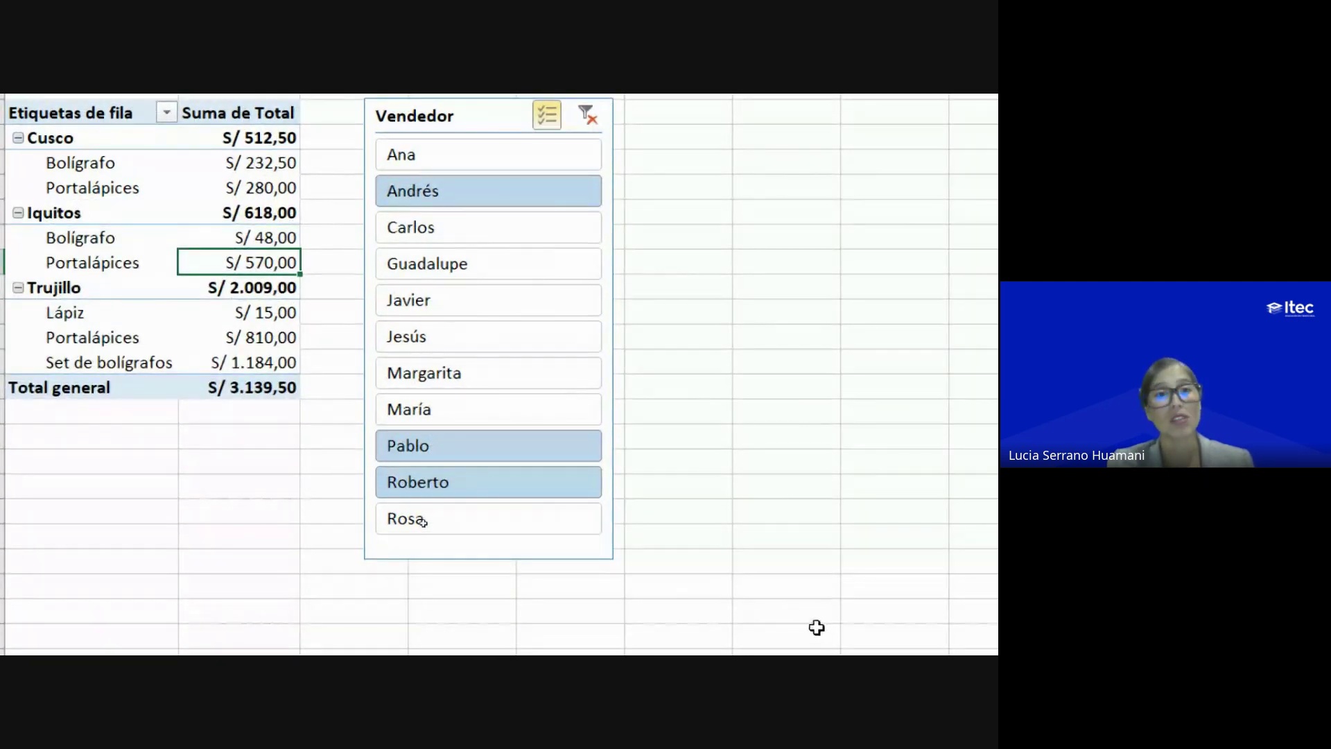
pyautogui.click(461, 485)
pyautogui.click(441, 448)
pyautogui.click(466, 195)
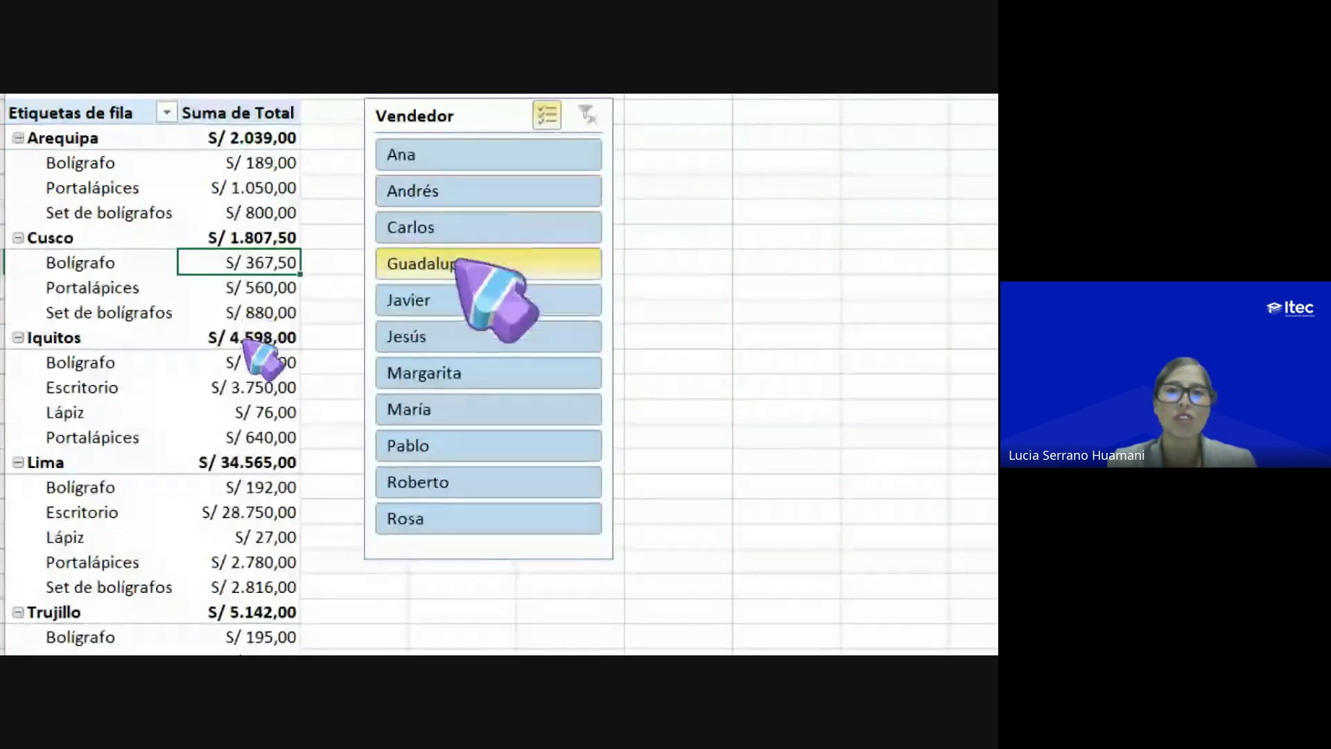
# Step: Exclude the eighth listed seller, and with multiple selection turned off filter the pivot table by that seller alone
pyautogui.click(436, 411)
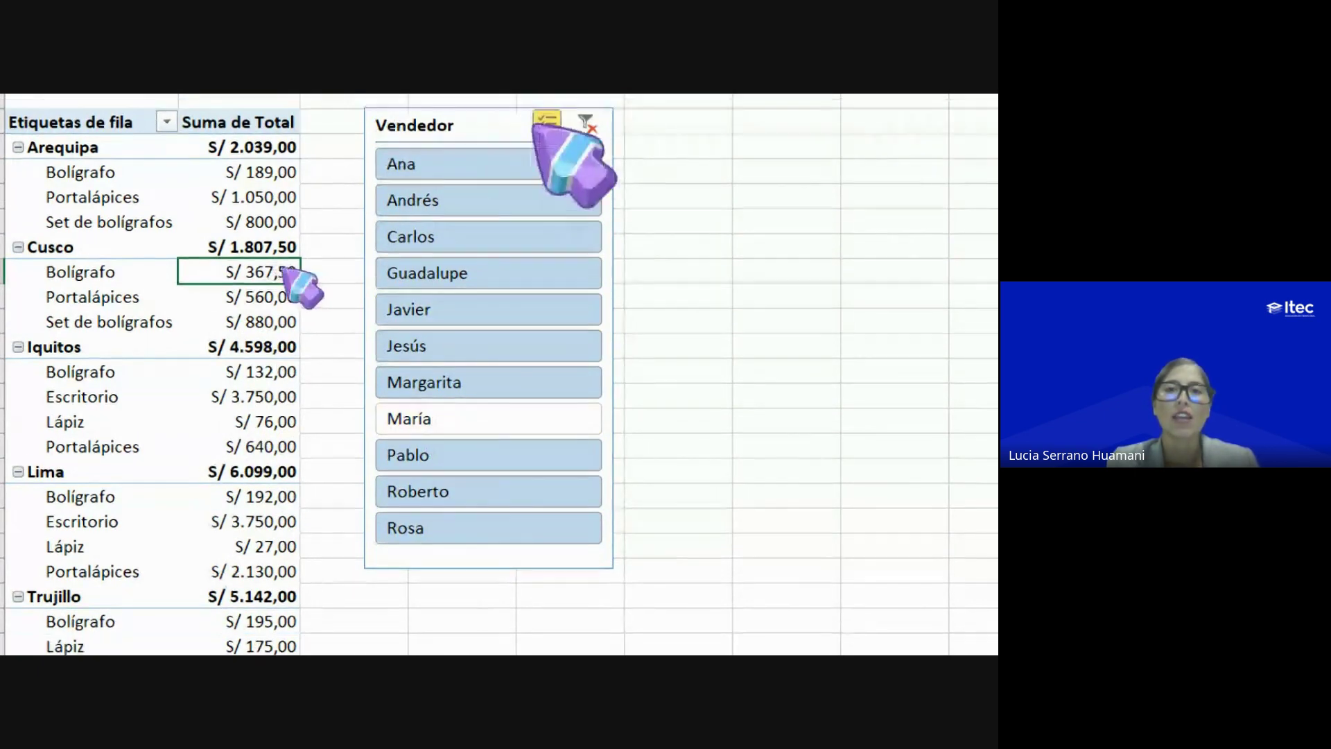
pyautogui.click(548, 115)
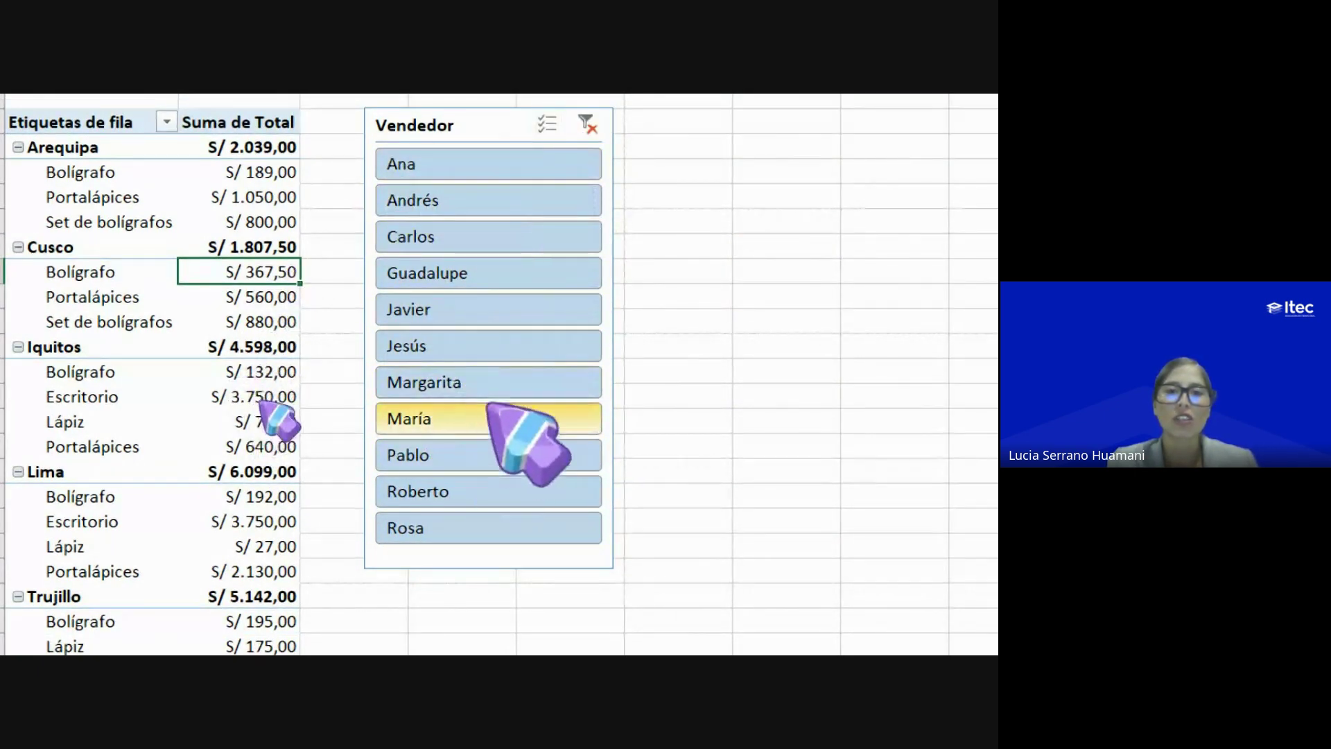
pyautogui.click(586, 133)
pyautogui.click(443, 427)
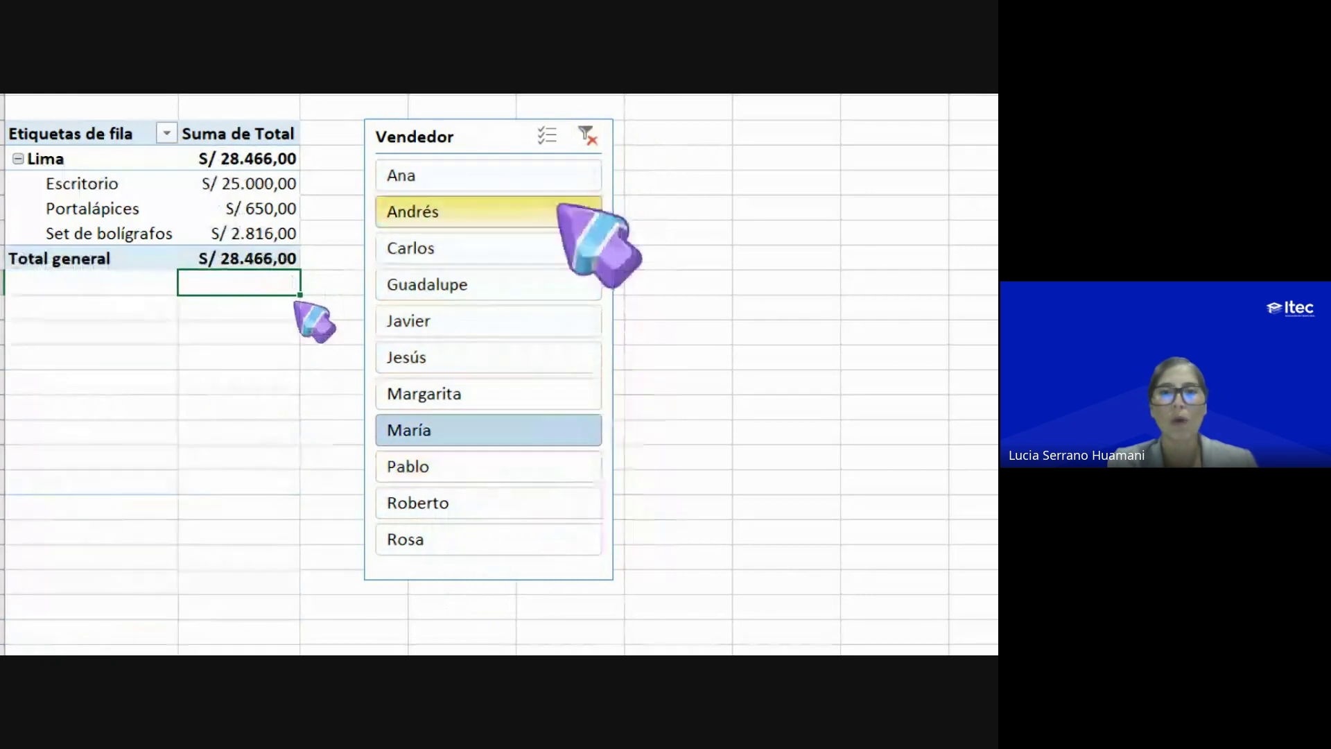
# Step: Add the fourth listed seller to the filter using multiple selection in the Vendedor slicer, and clear the filter
pyautogui.click(547, 135)
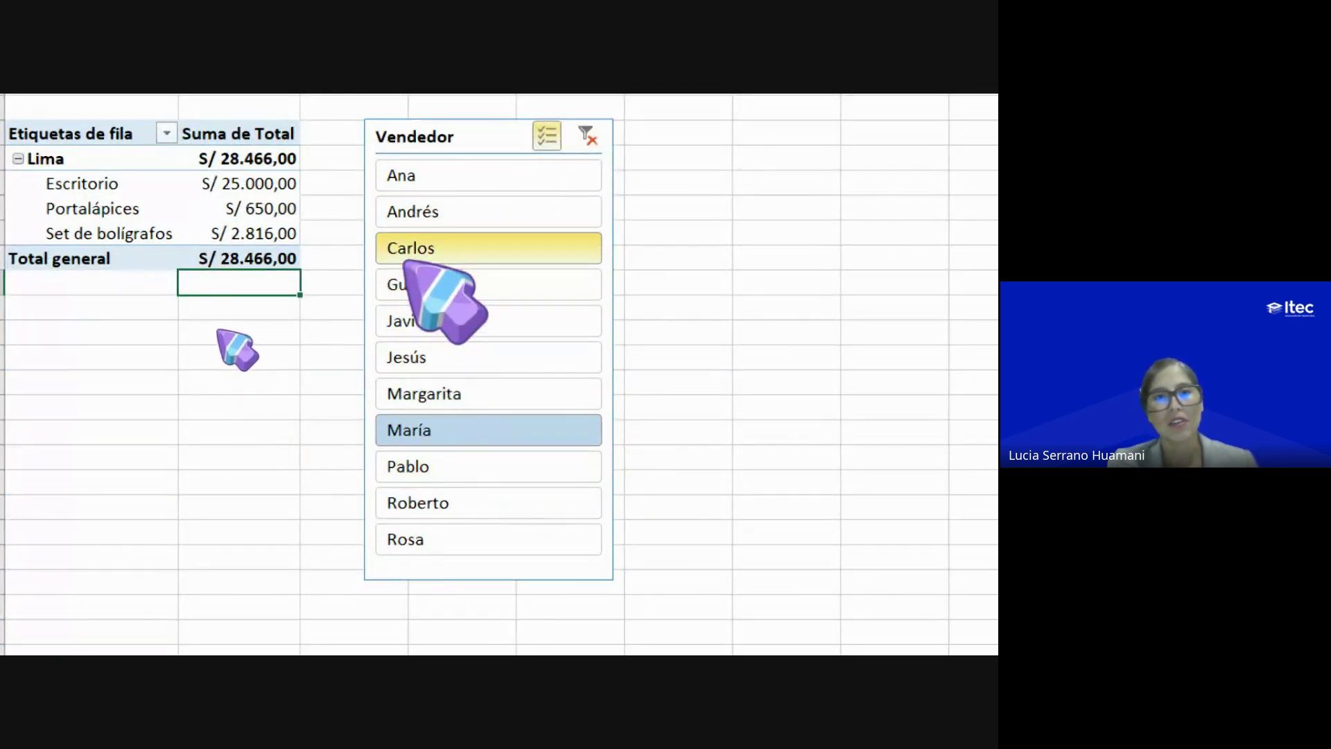
pyautogui.click(458, 285)
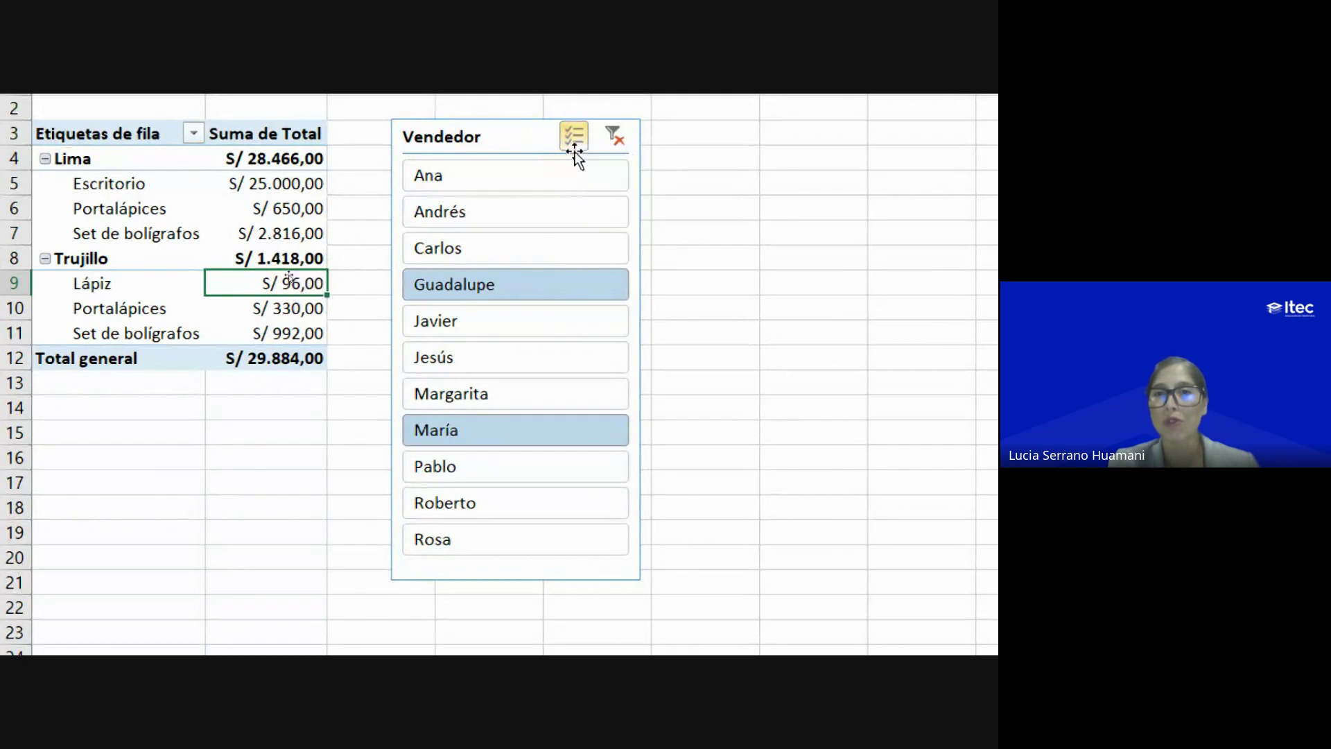
pyautogui.click(614, 136)
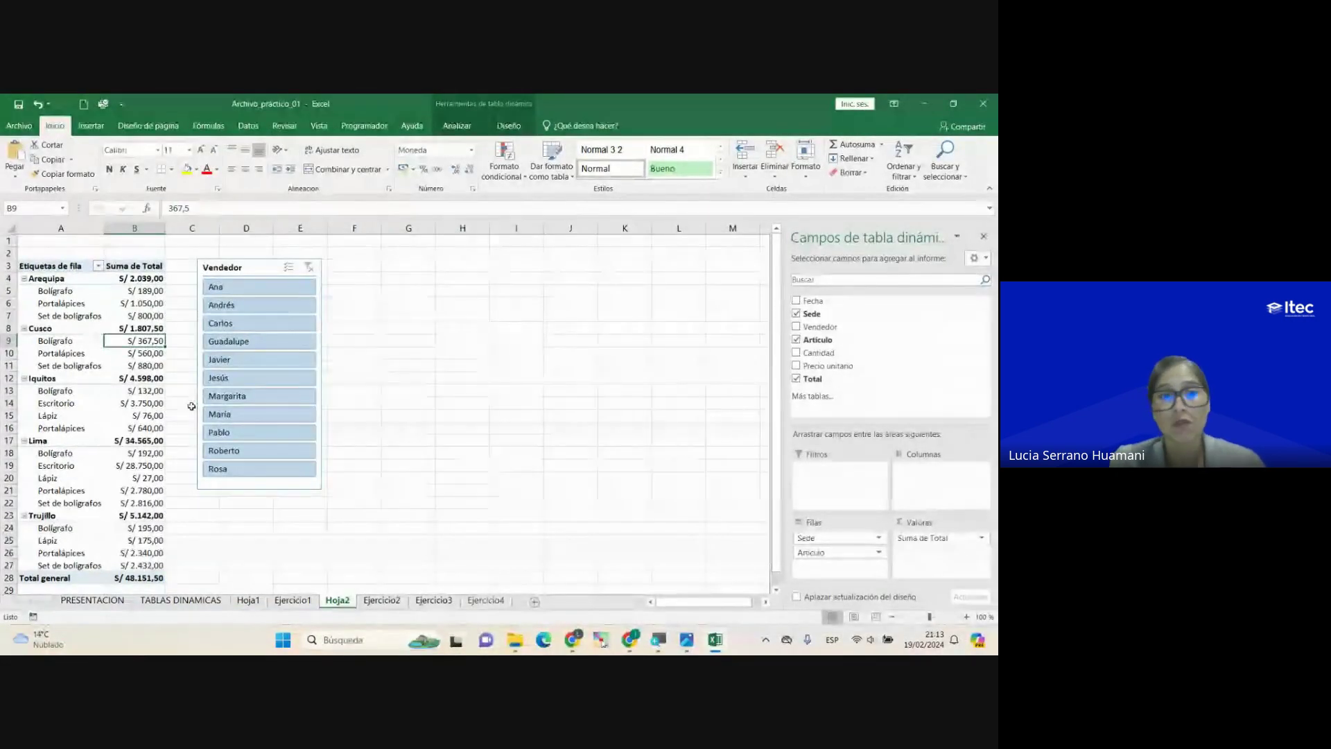
# Step: Filter the pivot table by the sixth, fourth and ninth listed sellers in turn, and clear the slicer to include every seller
pyautogui.click(221, 377)
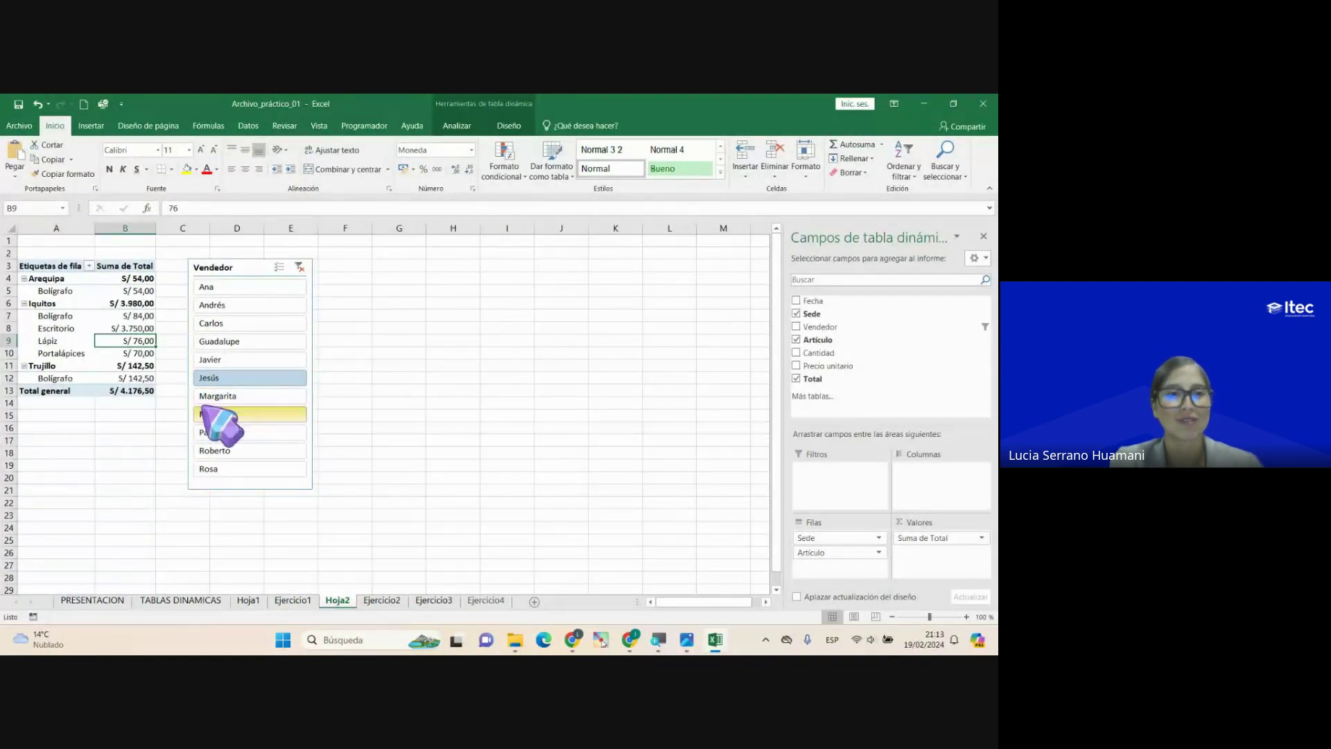
pyautogui.click(229, 341)
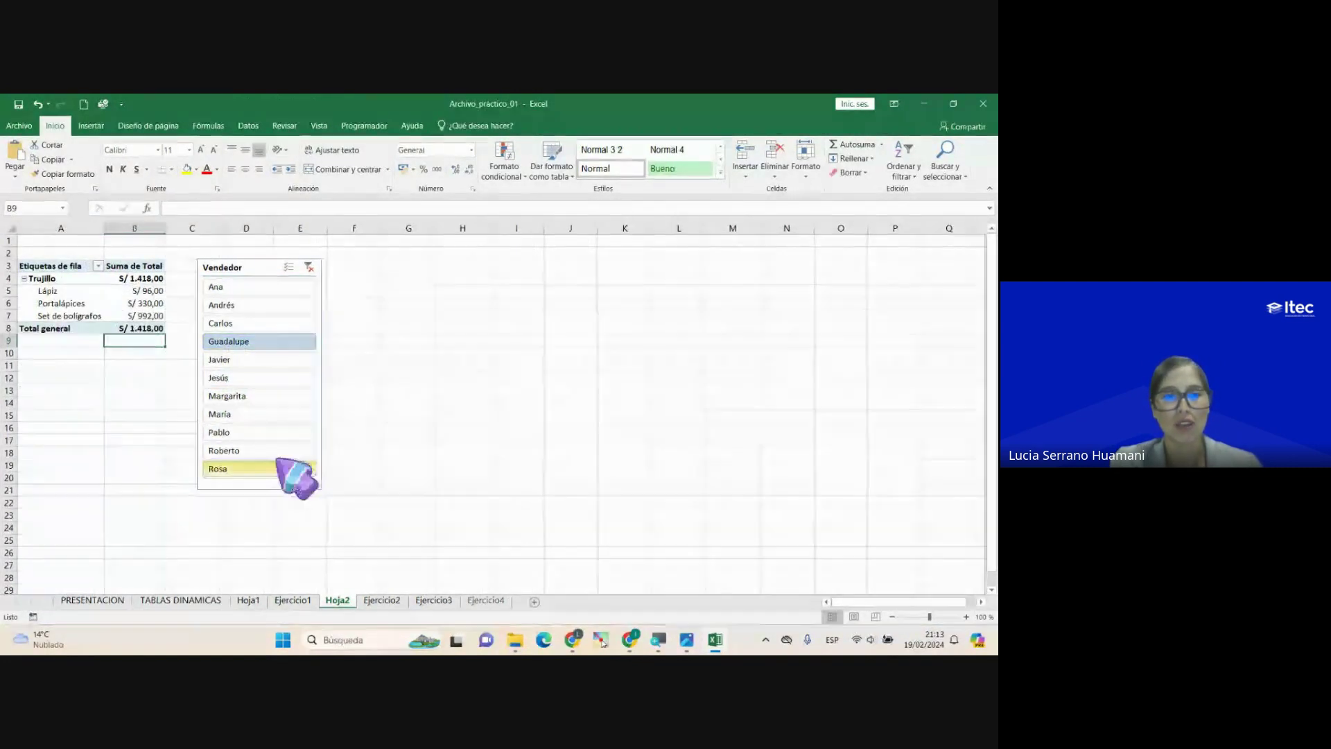
pyautogui.click(262, 432)
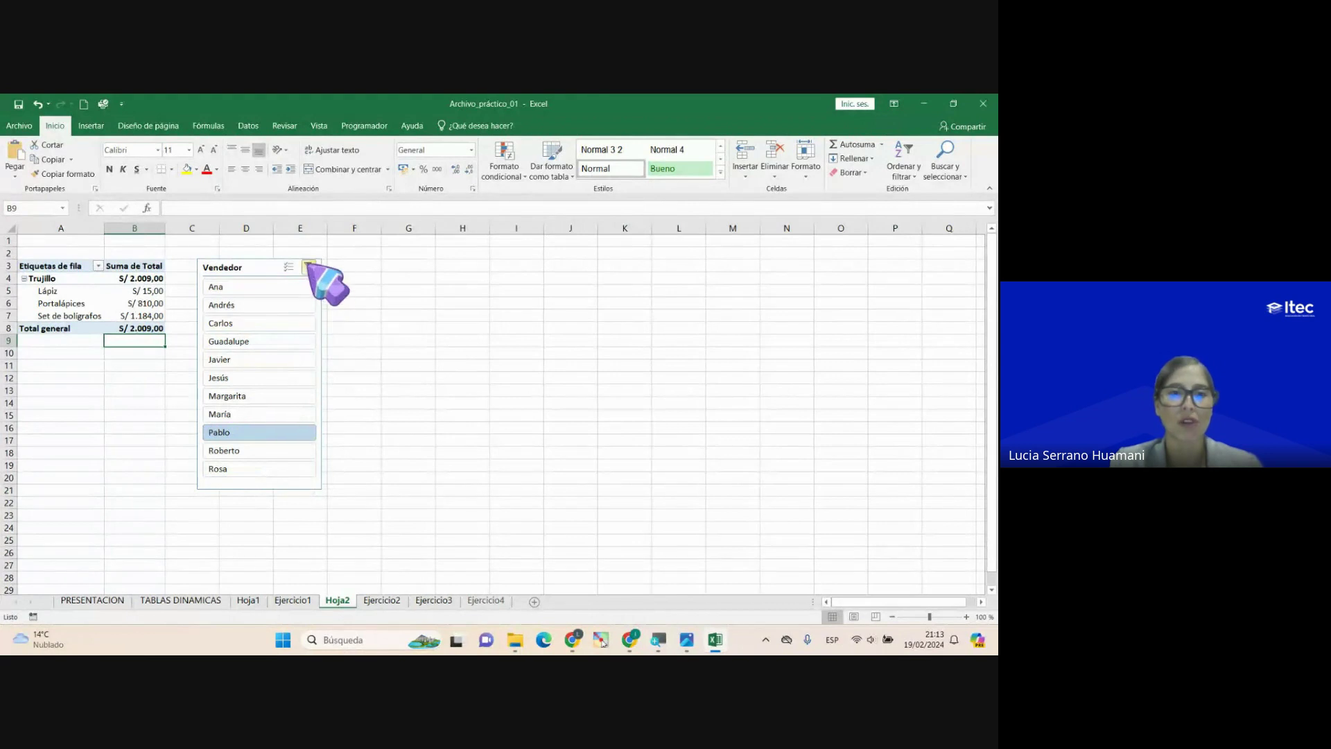
pyautogui.click(308, 267)
pyautogui.click(413, 390)
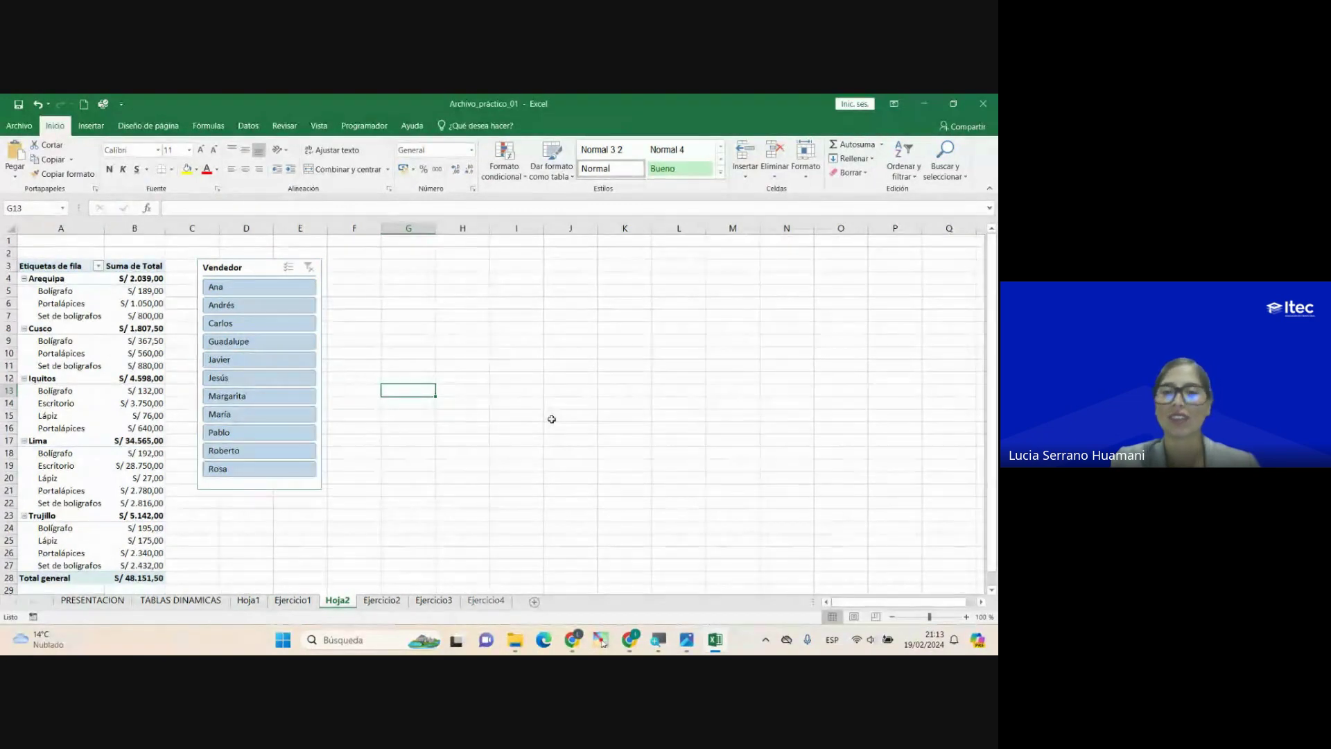
# Step: Switch to the Google Meet call to read its chat messages, and return to the Excel workbook
pyautogui.moveTo(572, 639)
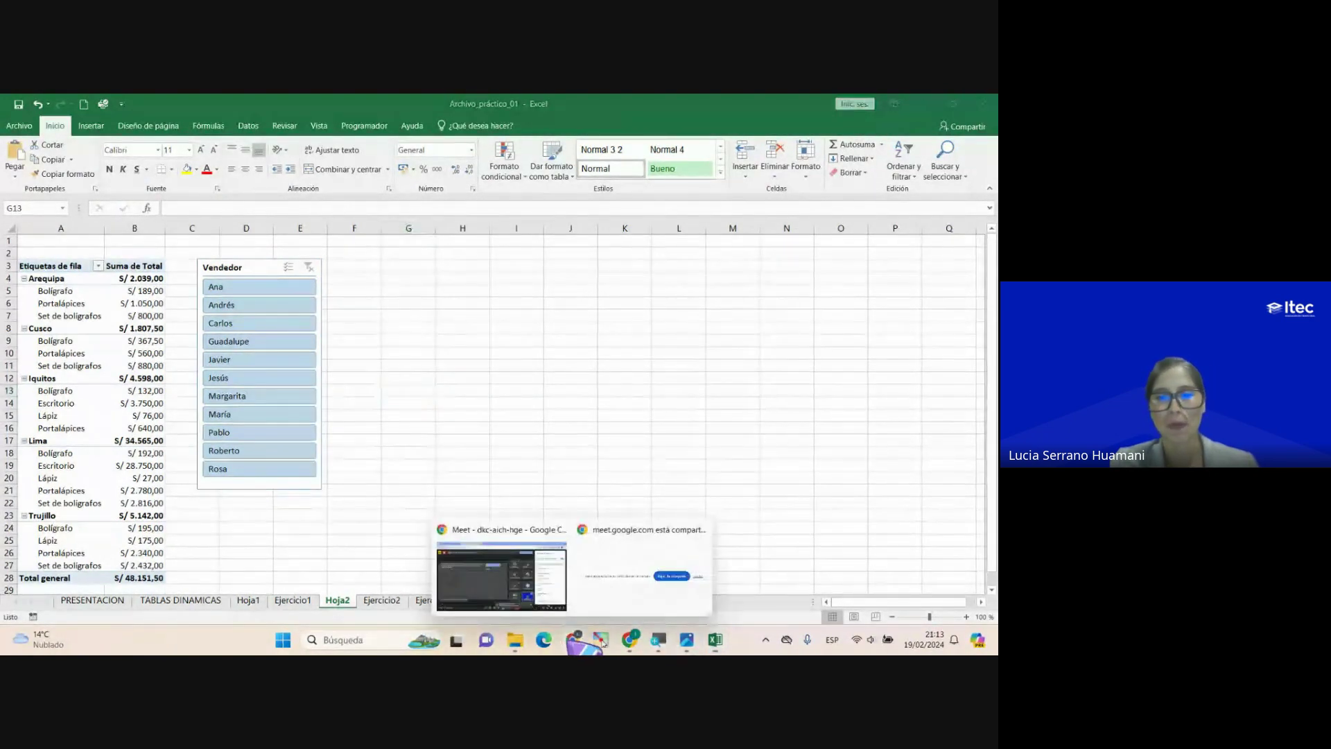
pyautogui.click(539, 574)
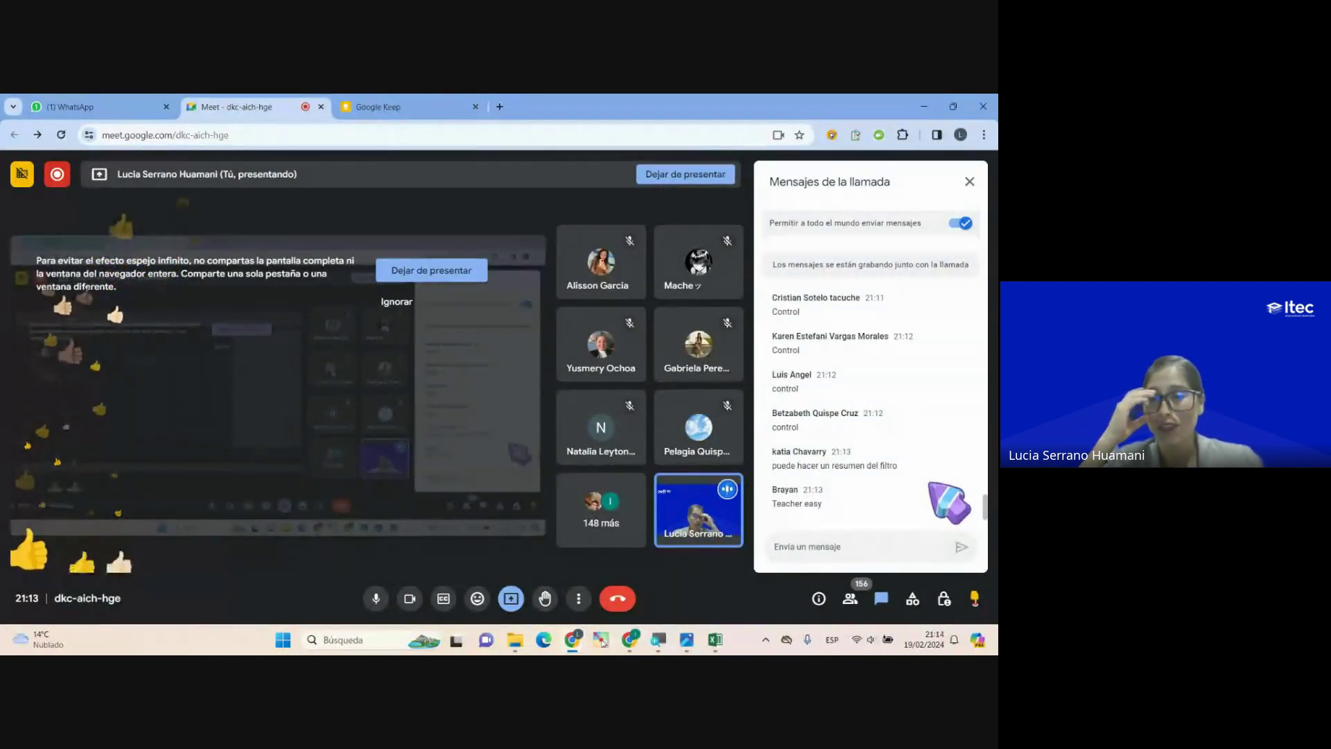
pyautogui.hotkey('alt', 'Tab')
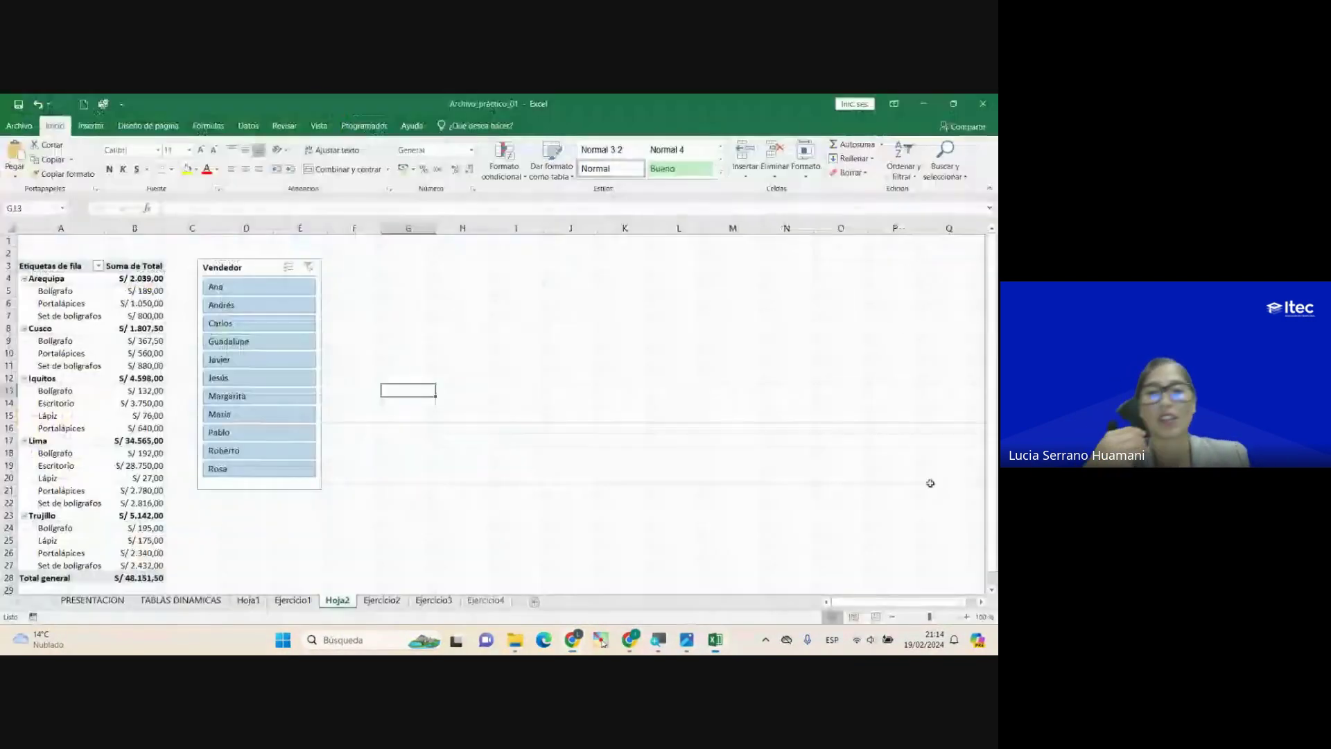
# Step: Filter the pivot table by the fourth listed seller in the Vendedor slicer, select the filtered report, and clear the filter
pyautogui.click(258, 339)
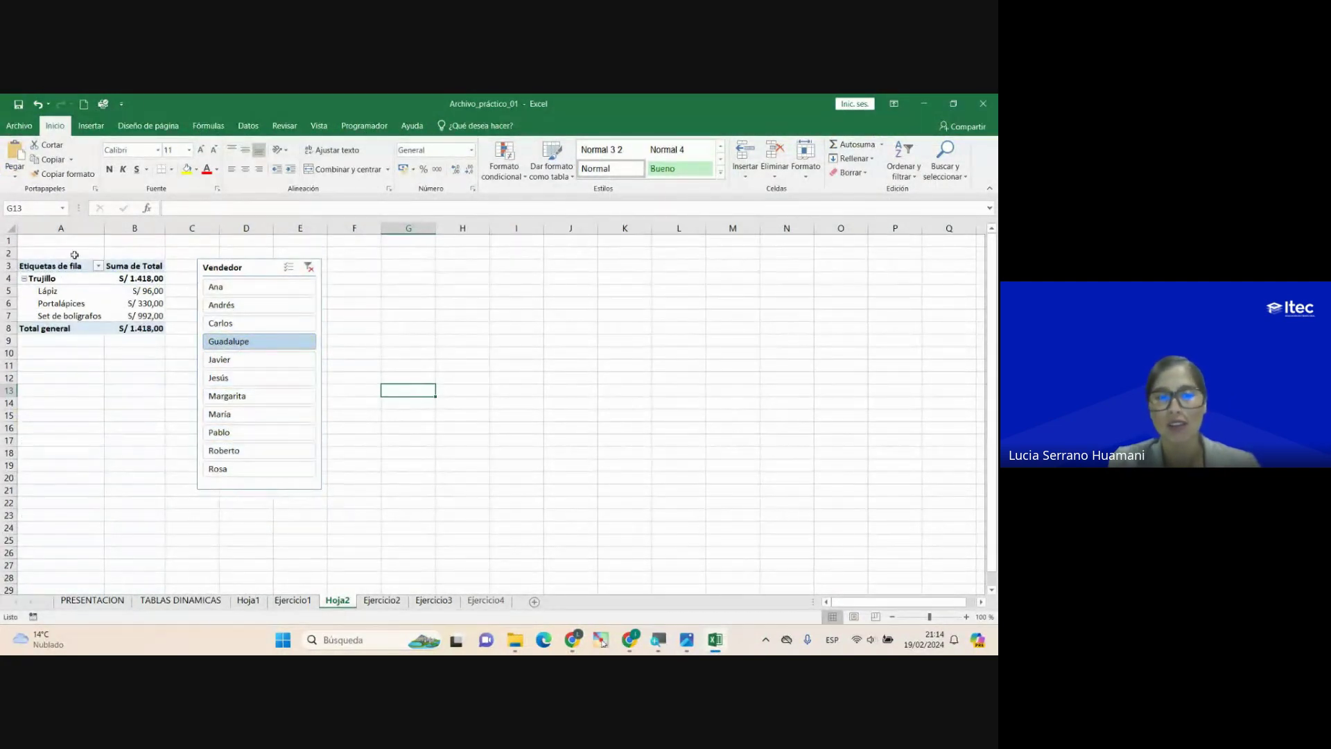
pyautogui.moveTo(66, 266); pyautogui.dragTo(128, 328)
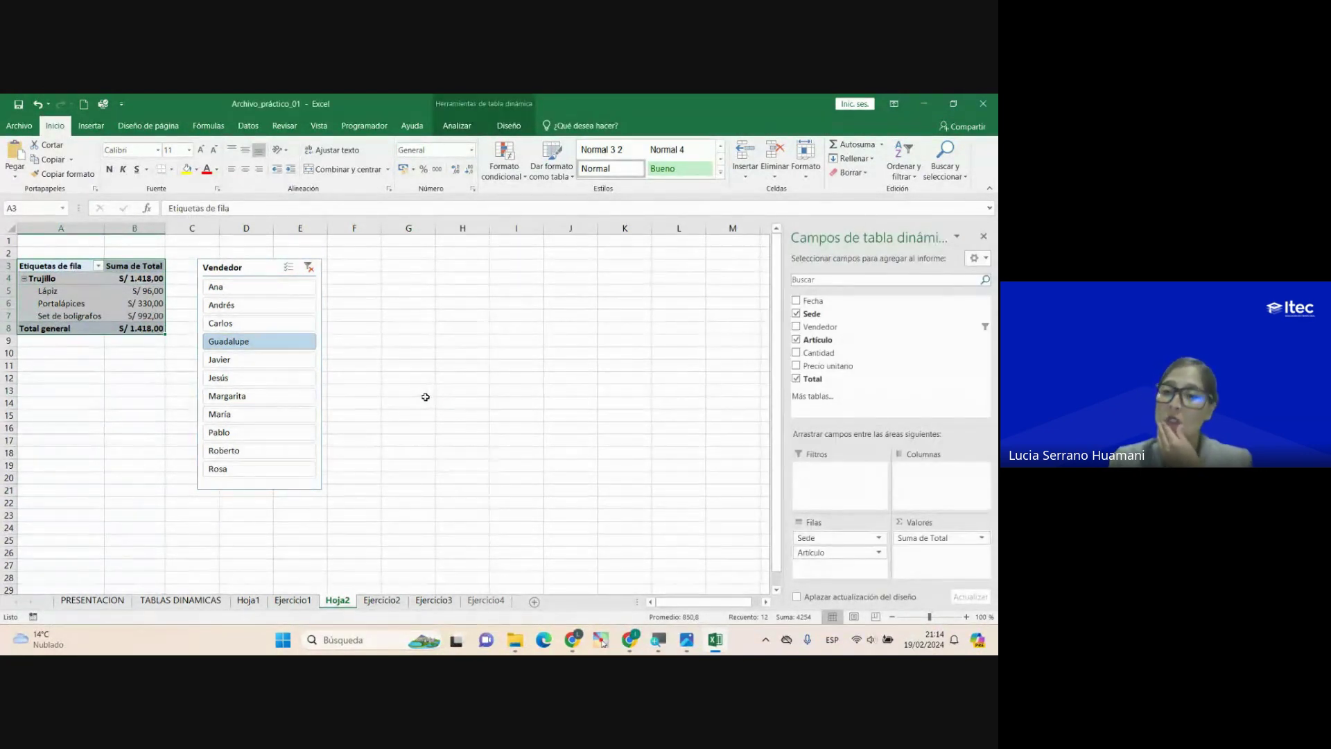
pyautogui.click(309, 267)
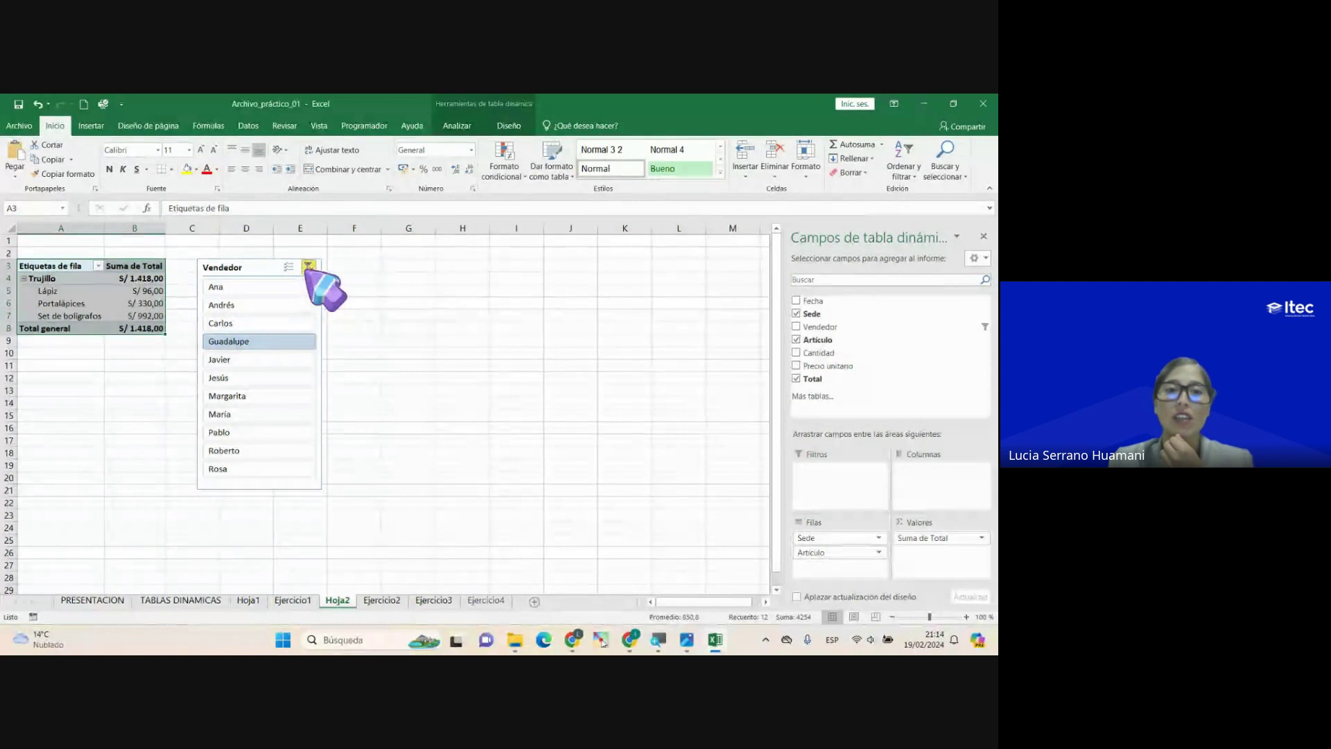
pyautogui.click(380, 367)
# Step: Check the Google Meet call's chat messages and go back to the pivot table report in Excel
pyautogui.hotkey('alt', 'Tab')
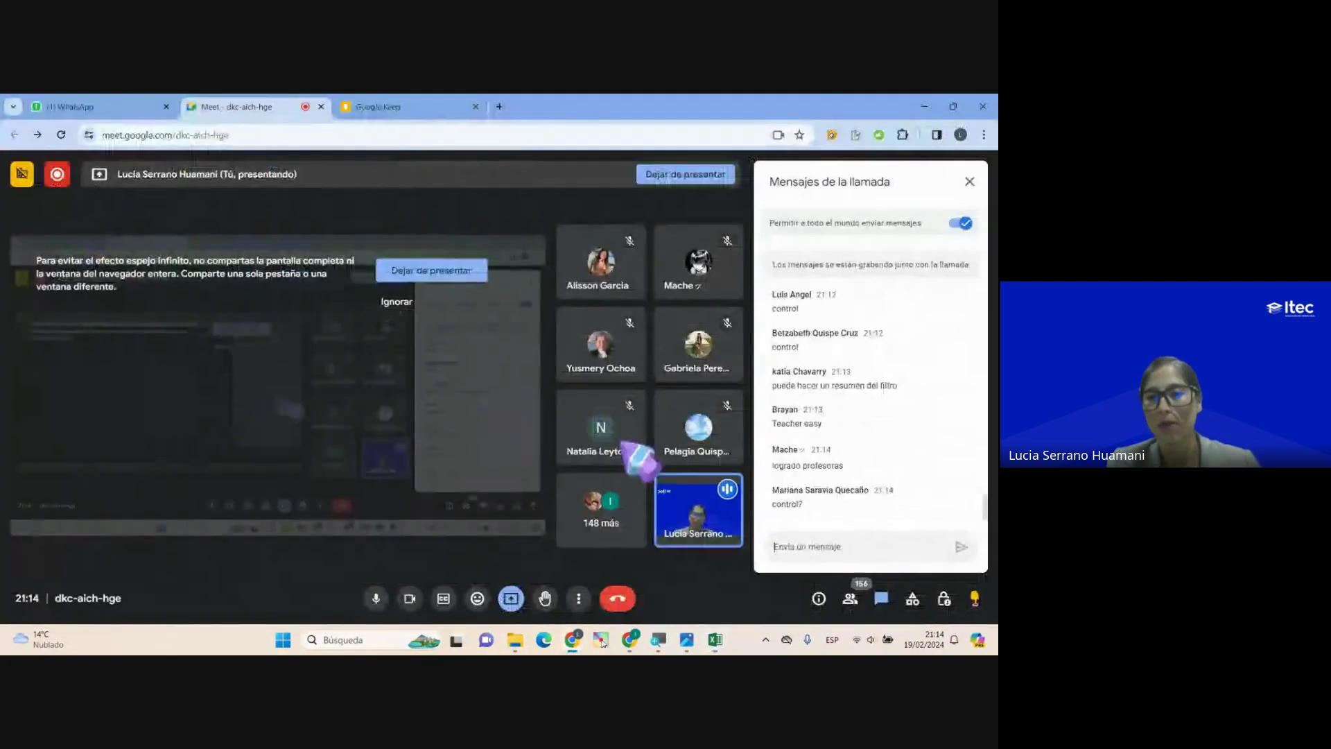
pyautogui.click(851, 531)
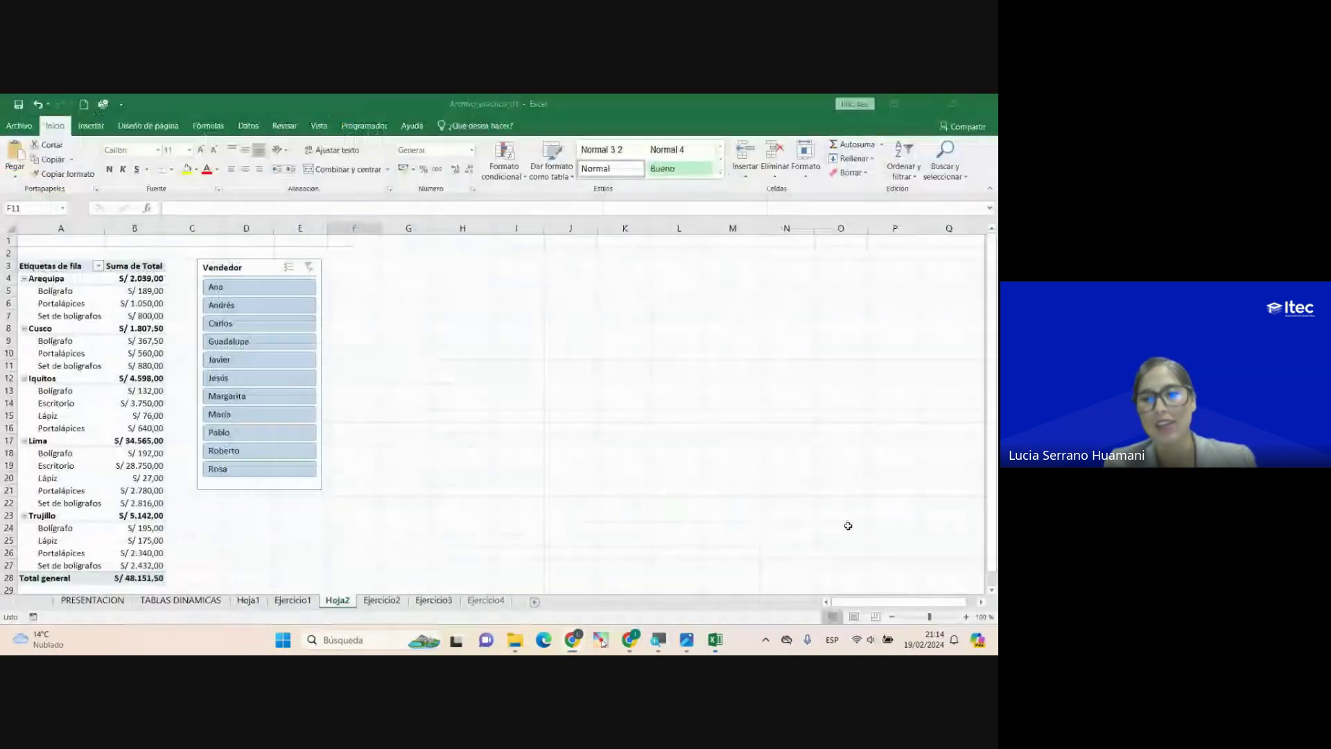
pyautogui.hotkey('alt', 'Tab')
pyautogui.click(375, 413)
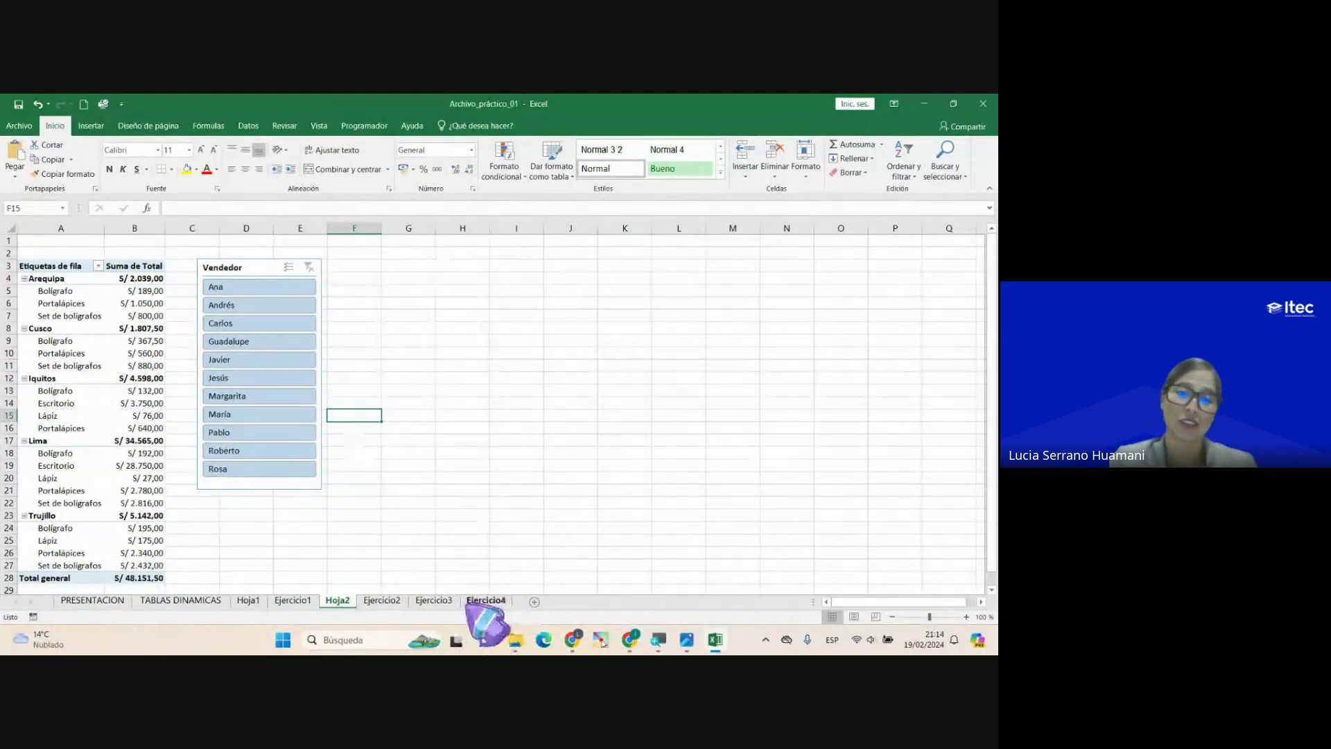
# Step: Open the Ejercicio3 sheet and read its instructions, highlighting the average amount, account types, Sucursal subdivision and new-client requirements
pyautogui.click(435, 600)
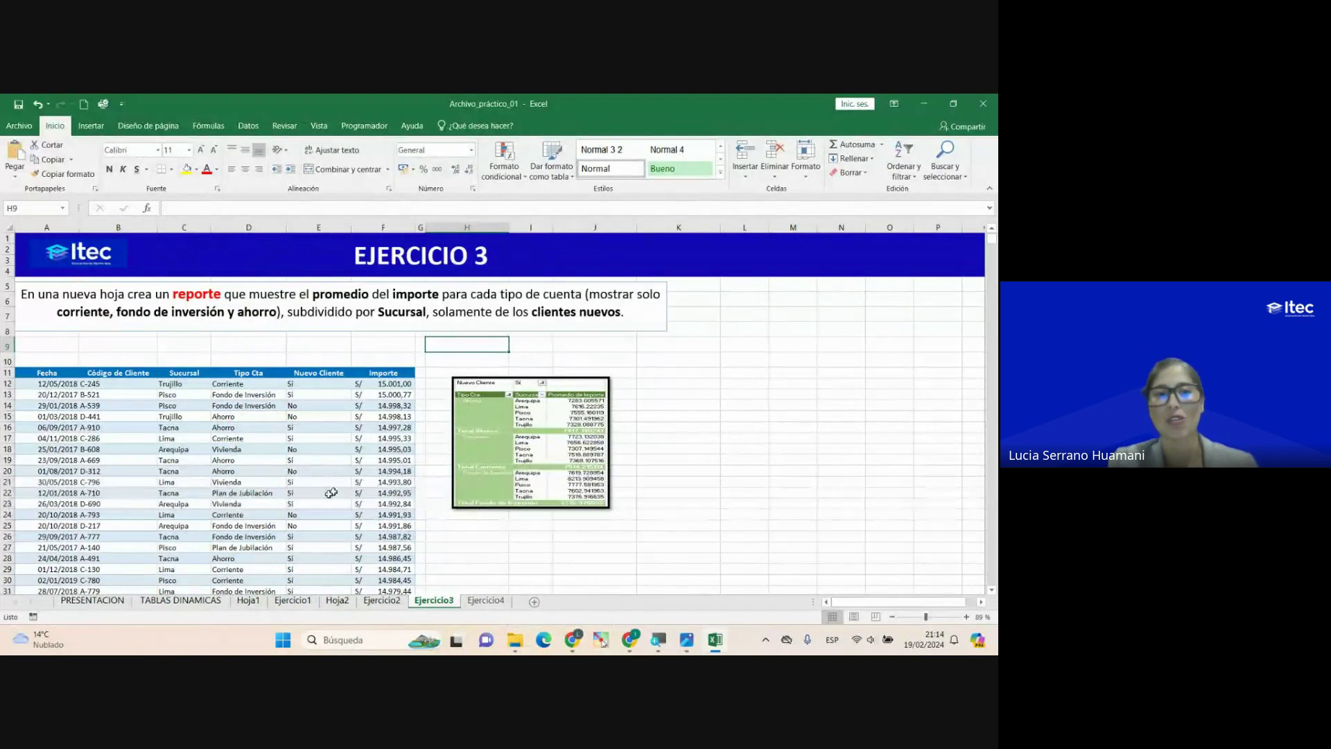
pyautogui.scroll(-4, 317, 526)
pyautogui.scroll(4, 316, 520)
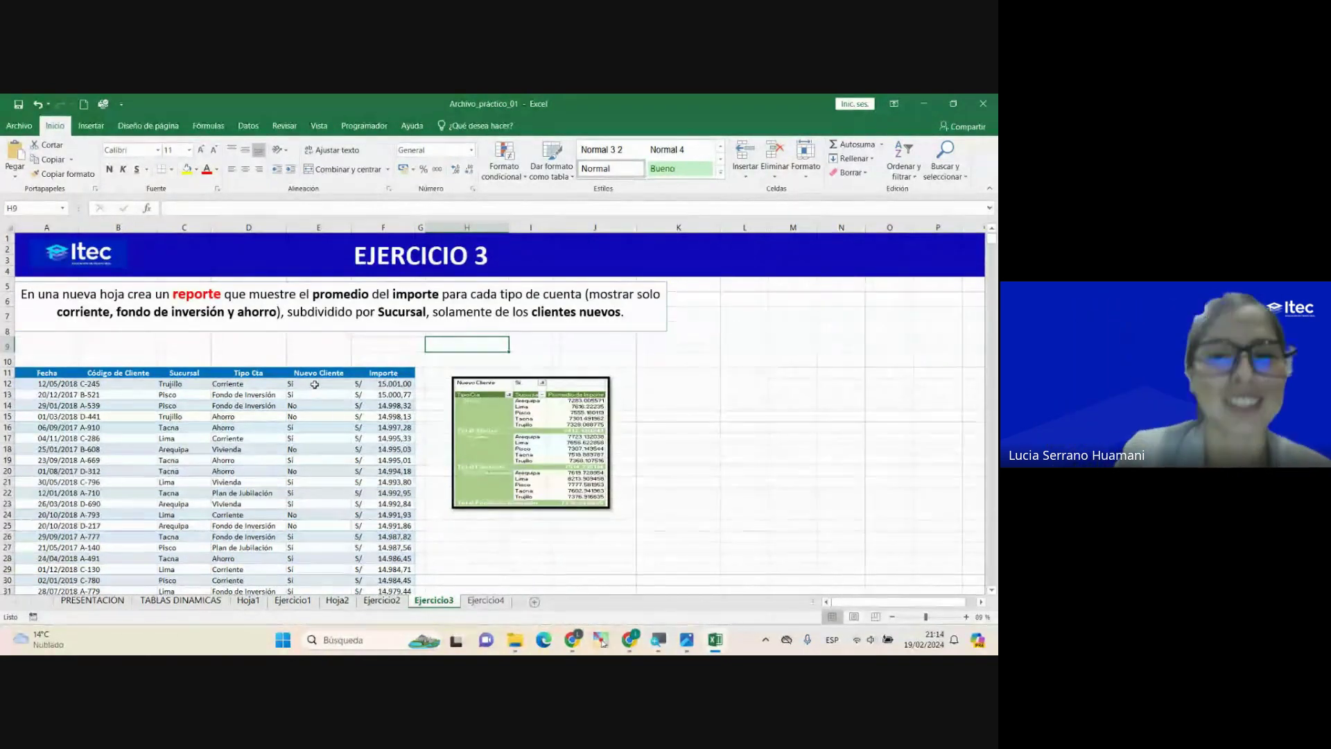
pyautogui.click(187, 296)
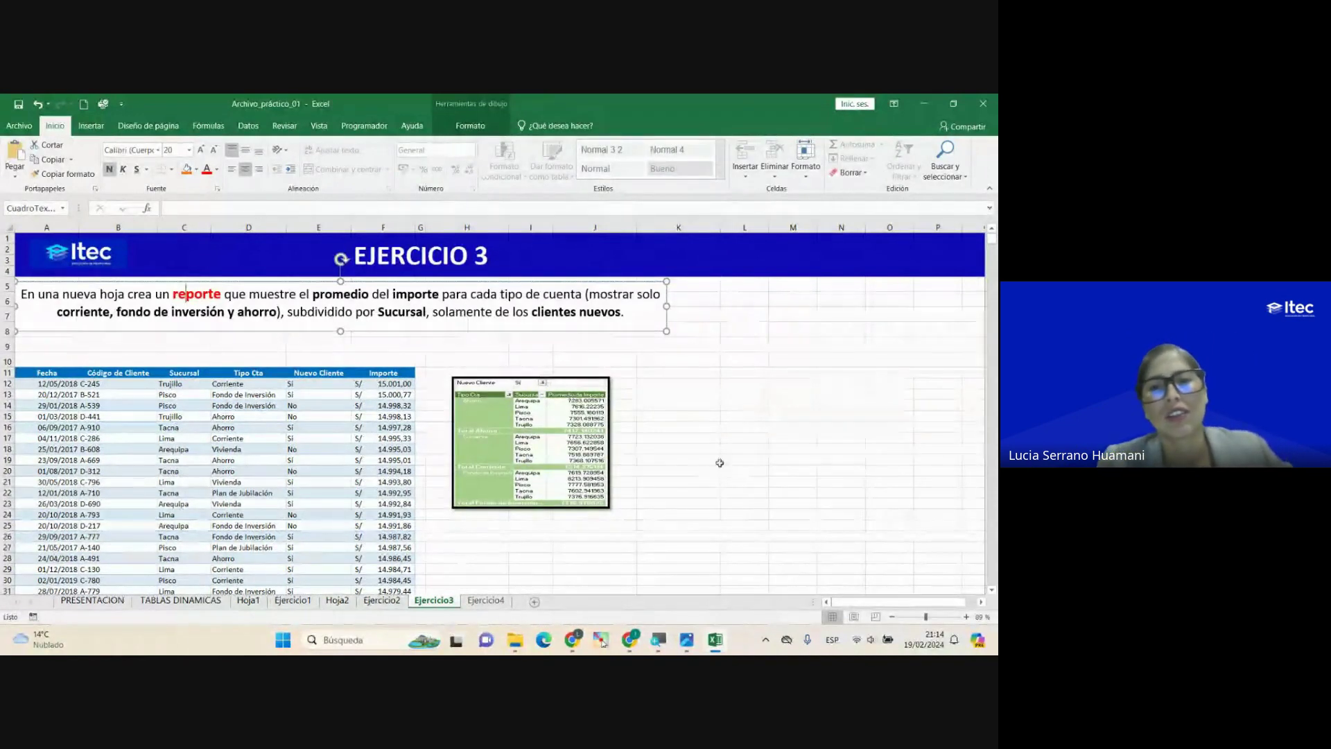
pyautogui.moveTo(313, 294); pyautogui.dragTo(424, 295)
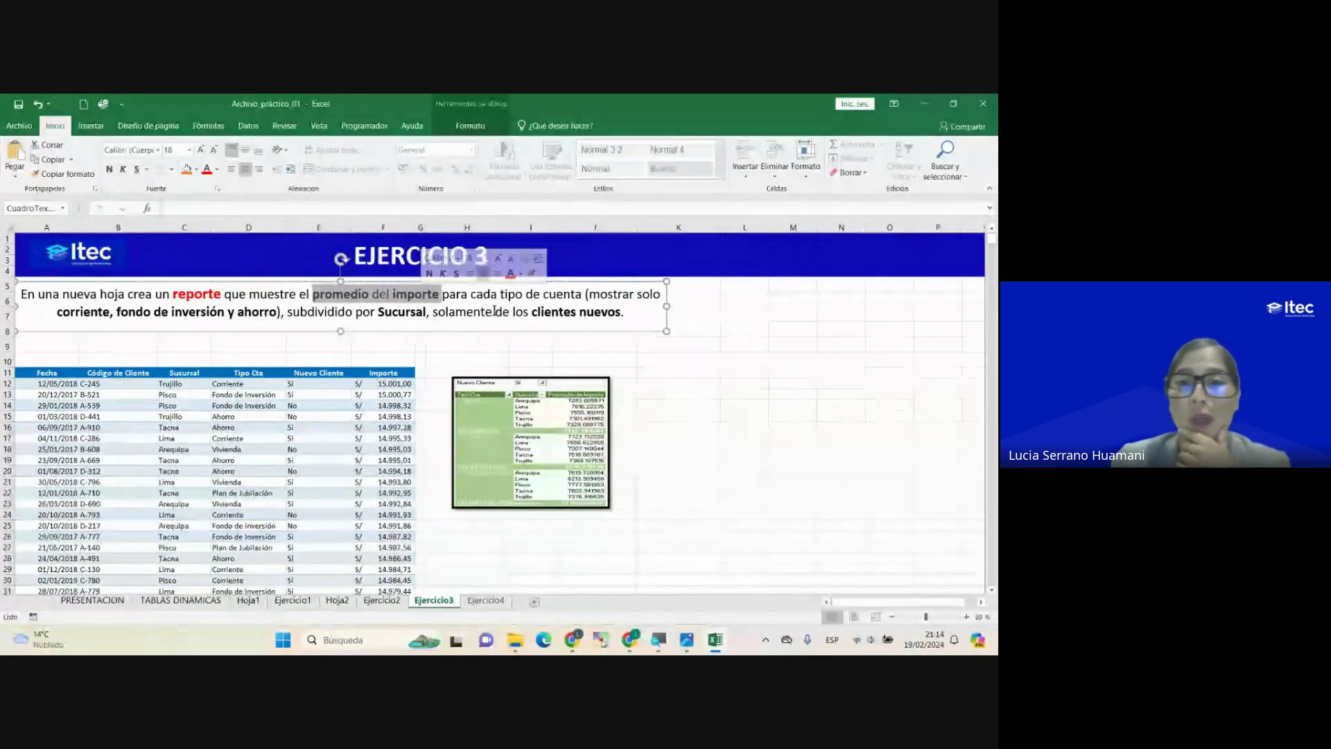
pyautogui.moveTo(52, 311); pyautogui.dragTo(276, 313)
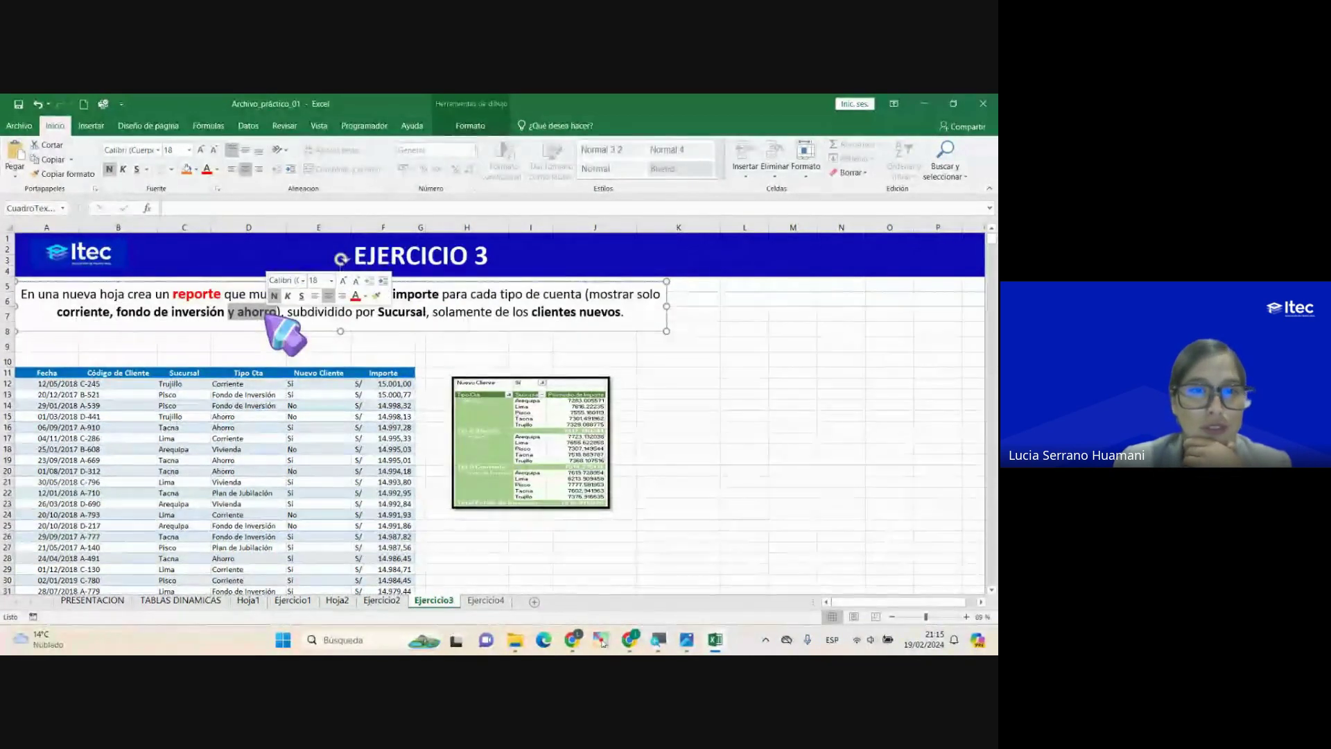
pyautogui.moveTo(290, 313); pyautogui.dragTo(608, 323)
pyautogui.press('Left')
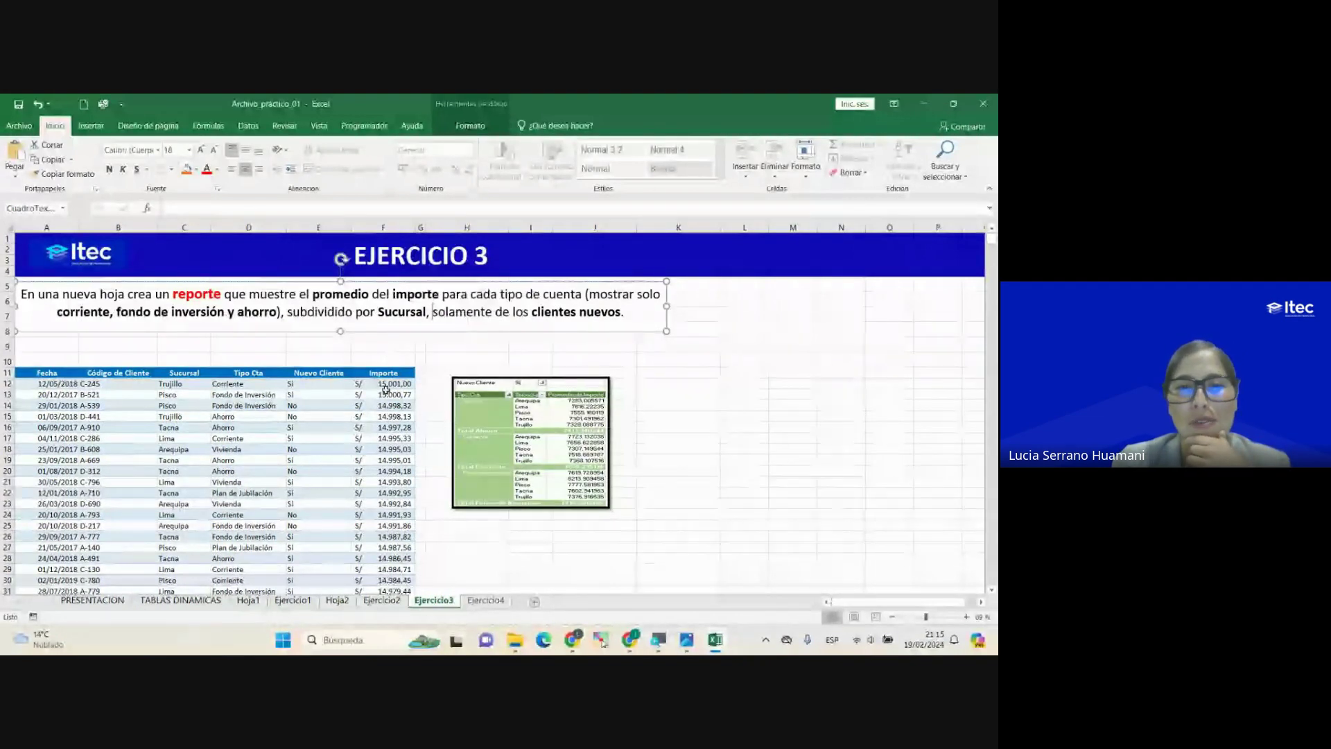
pyautogui.moveTo(393, 294); pyautogui.dragTo(442, 295)
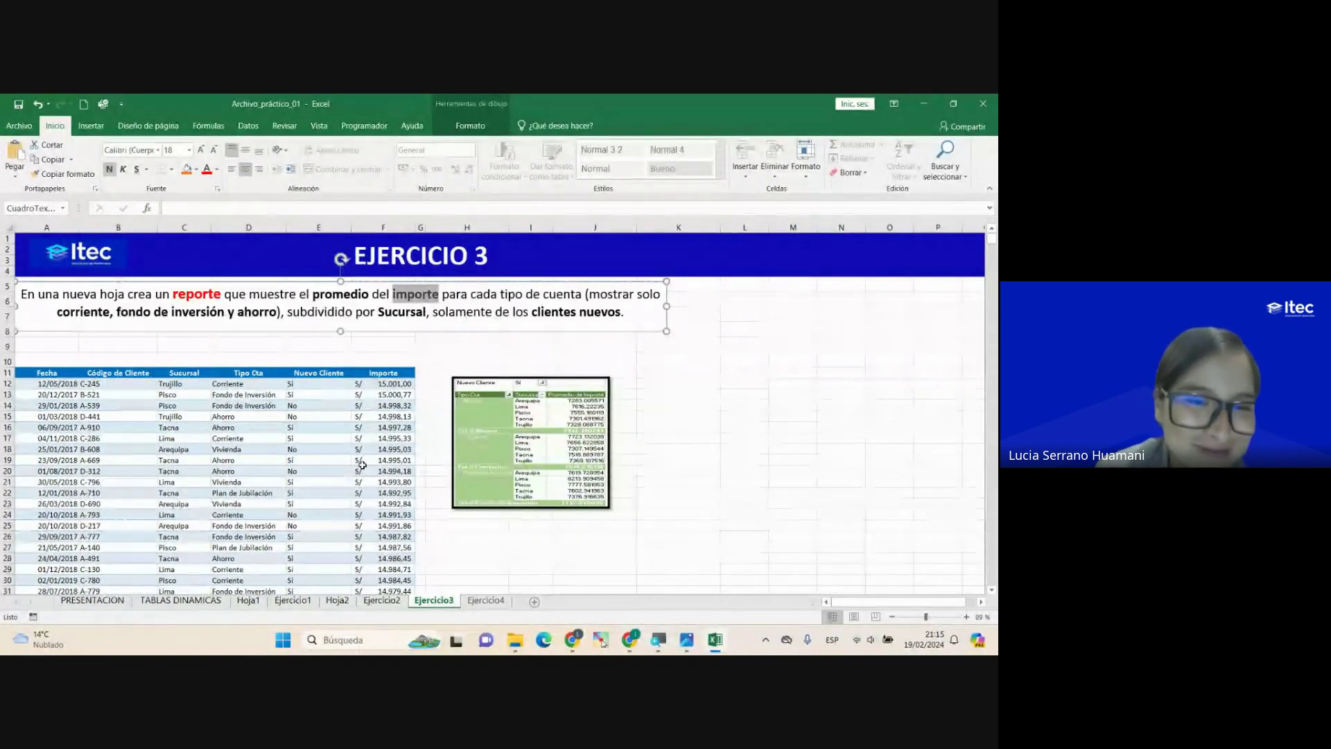
# Step: Examine the source data columns Fecha, Código de Cliente, Sucursal, Tipo Cta, Nuevo Cliente and Importe
pyautogui.scroll(-4, 362, 464)
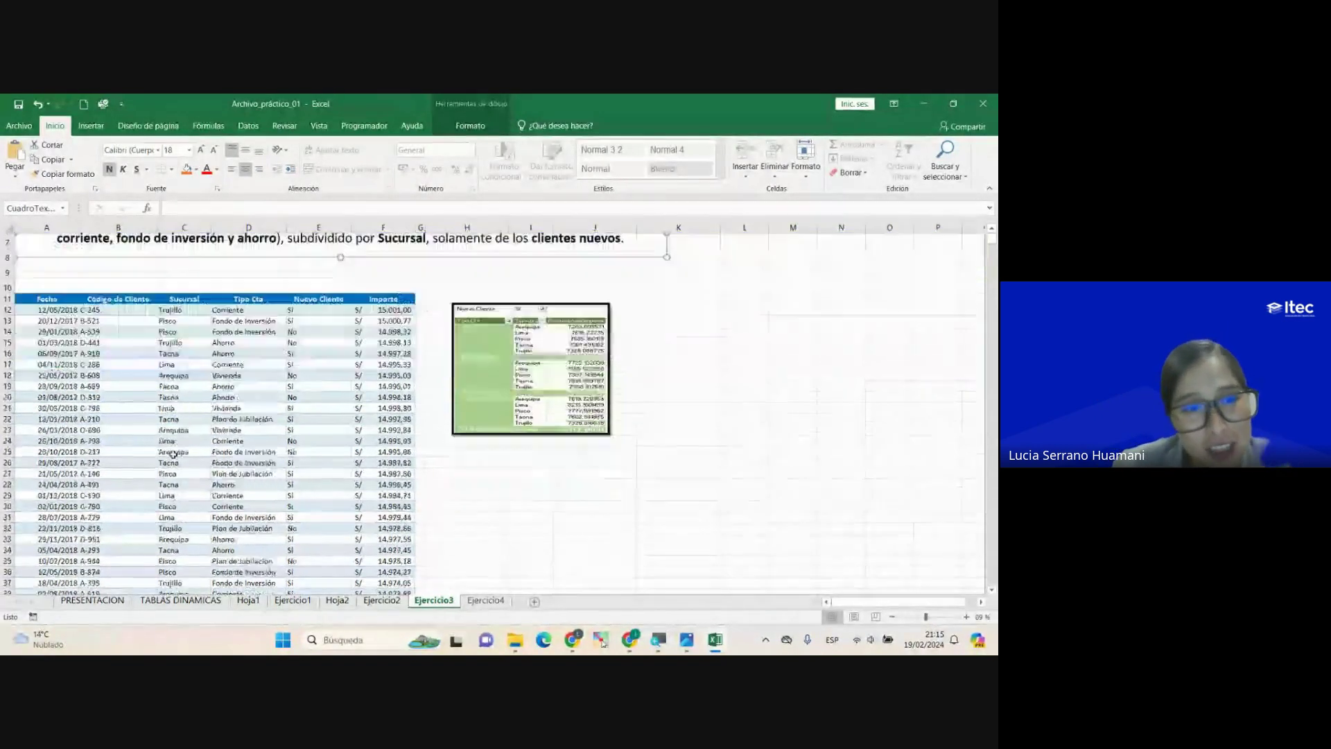
pyautogui.scroll(3, 202, 451)
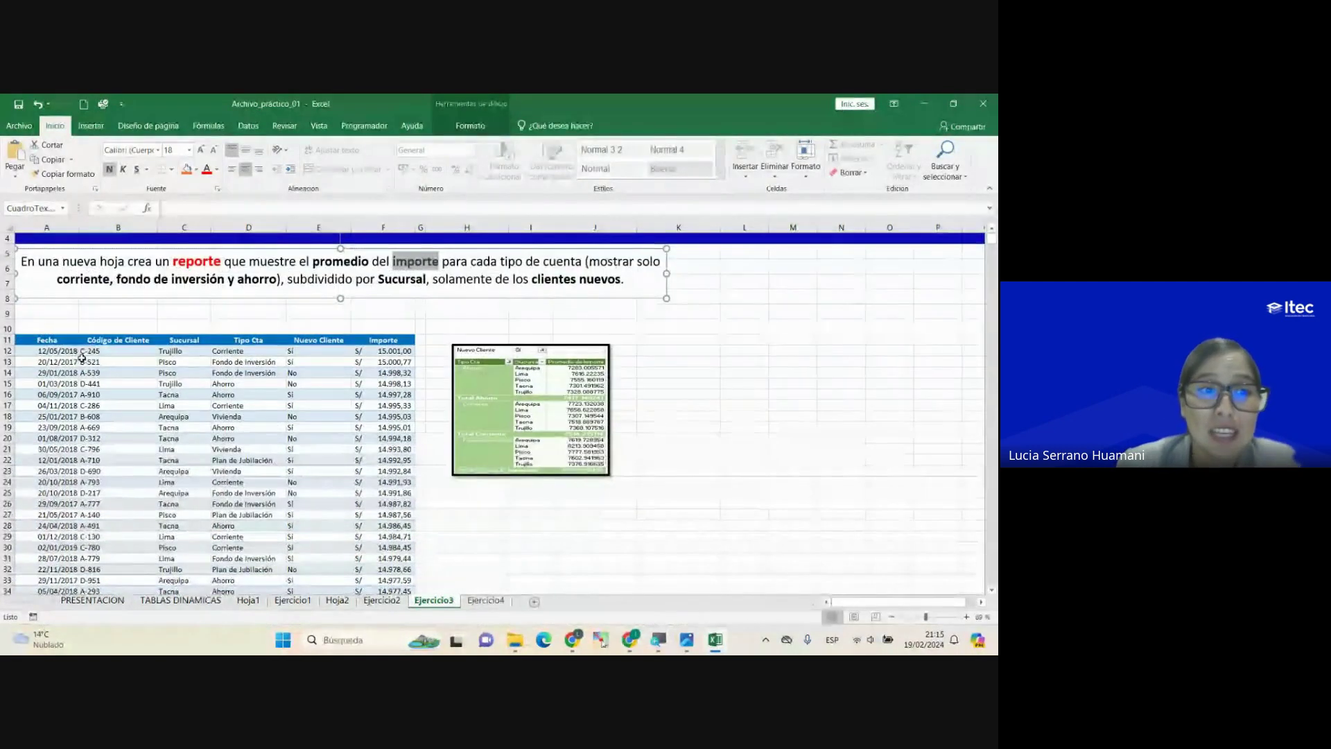
pyautogui.moveTo(127, 352); pyautogui.dragTo(120, 569)
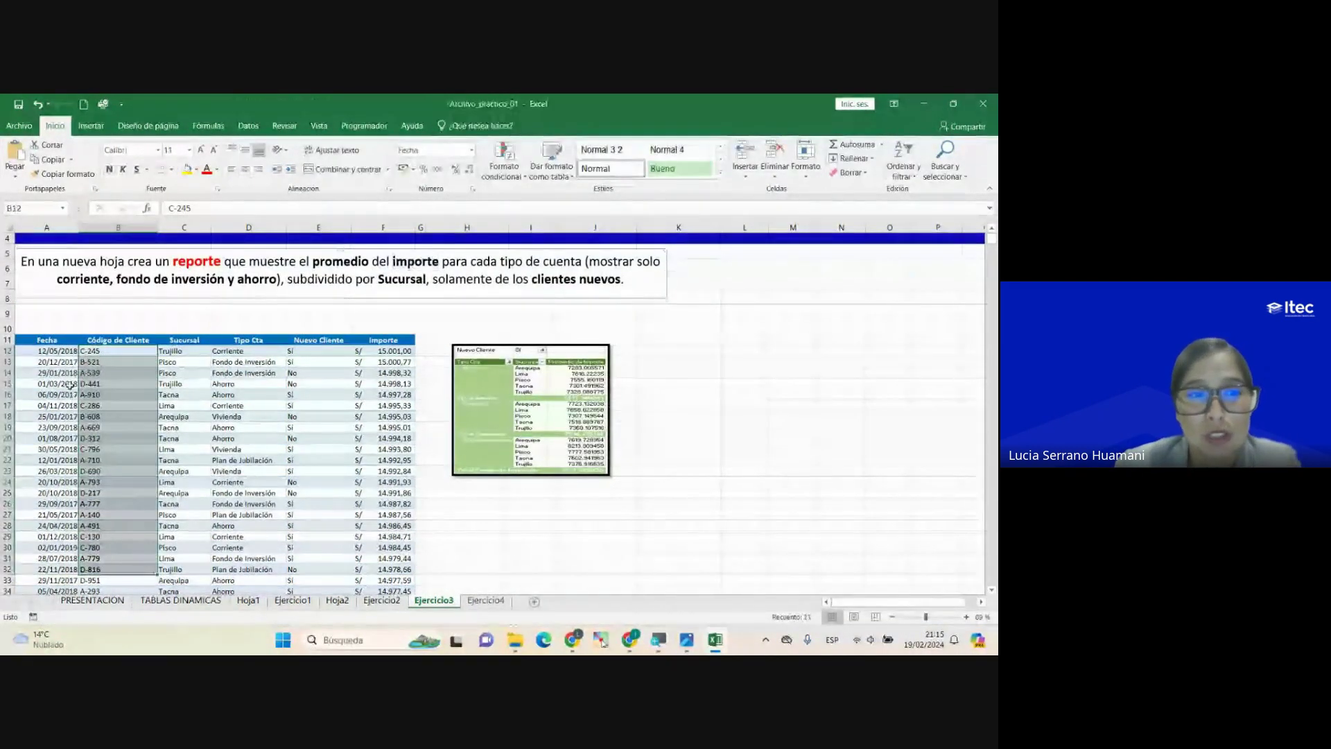
pyautogui.moveTo(50, 339); pyautogui.dragTo(142, 547)
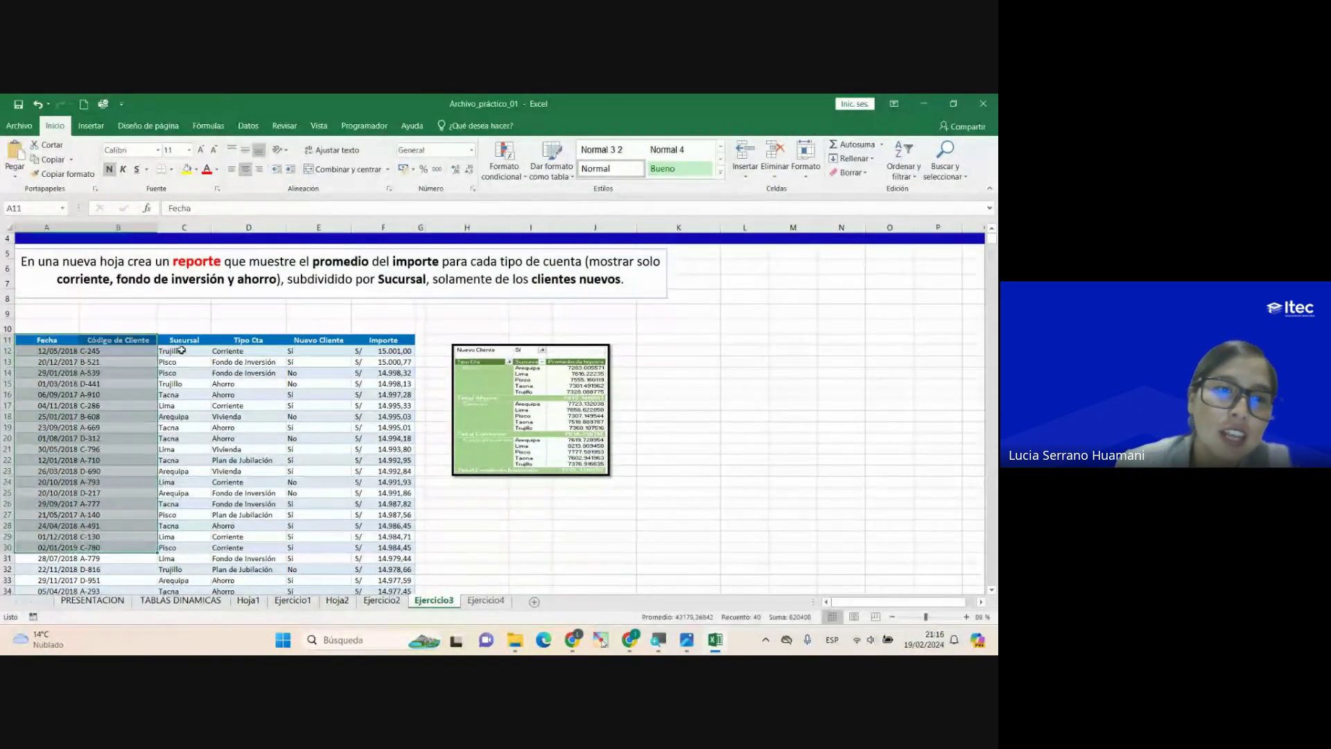
pyautogui.moveTo(181, 350); pyautogui.dragTo(185, 548)
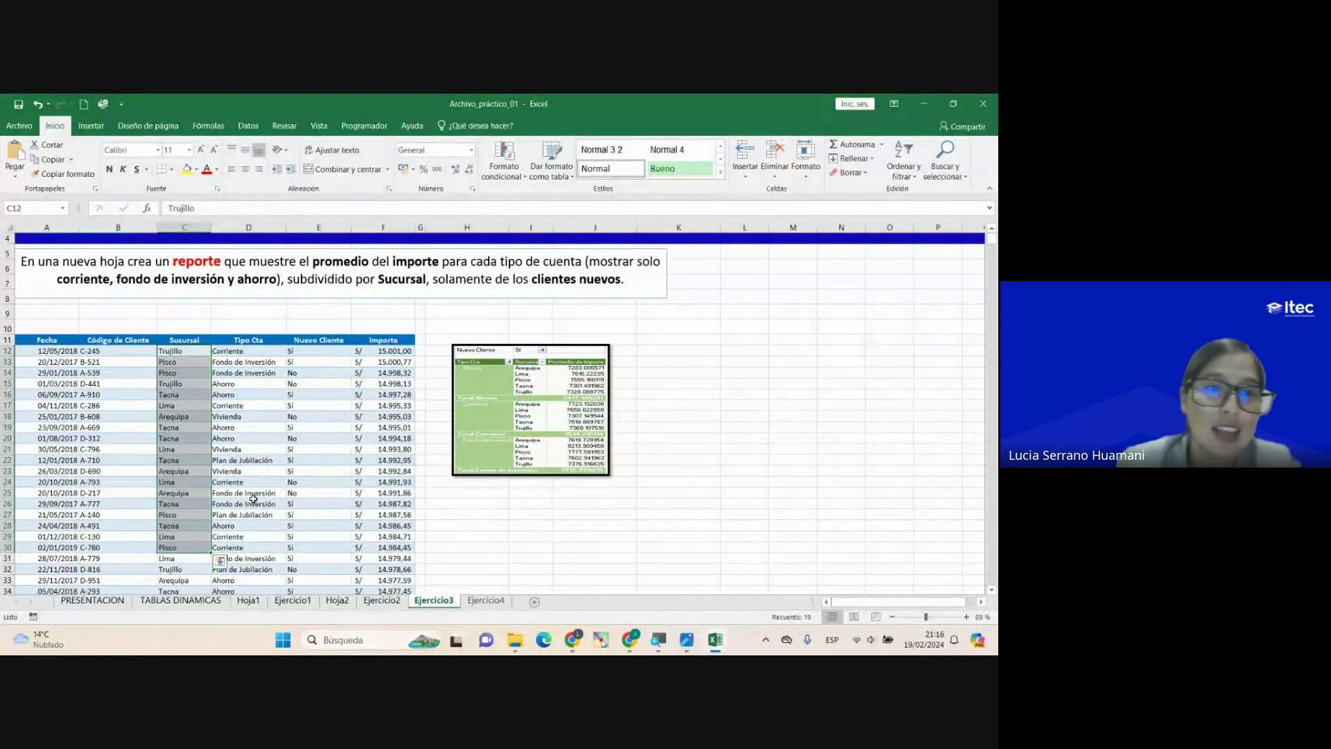
pyautogui.moveTo(252, 351); pyautogui.dragTo(250, 560)
pyautogui.click(249, 362)
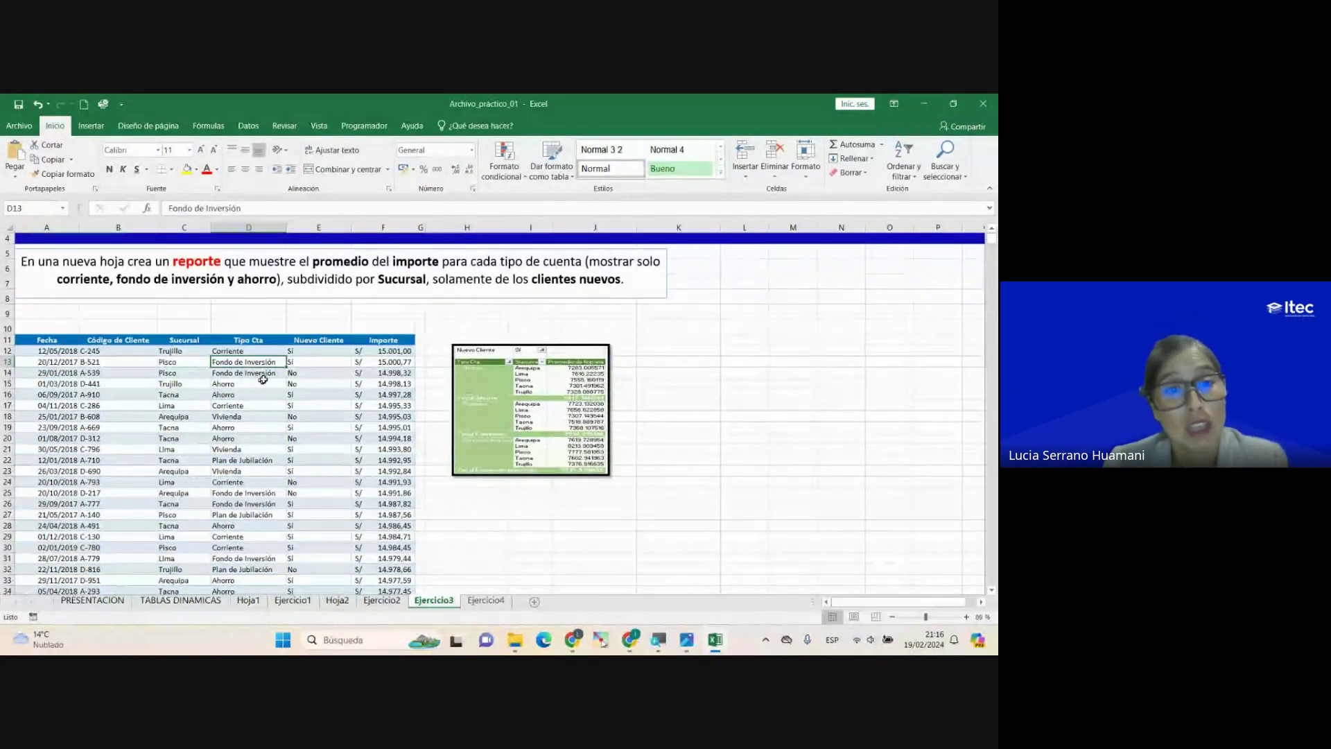
pyautogui.moveTo(305, 350); pyautogui.dragTo(305, 559)
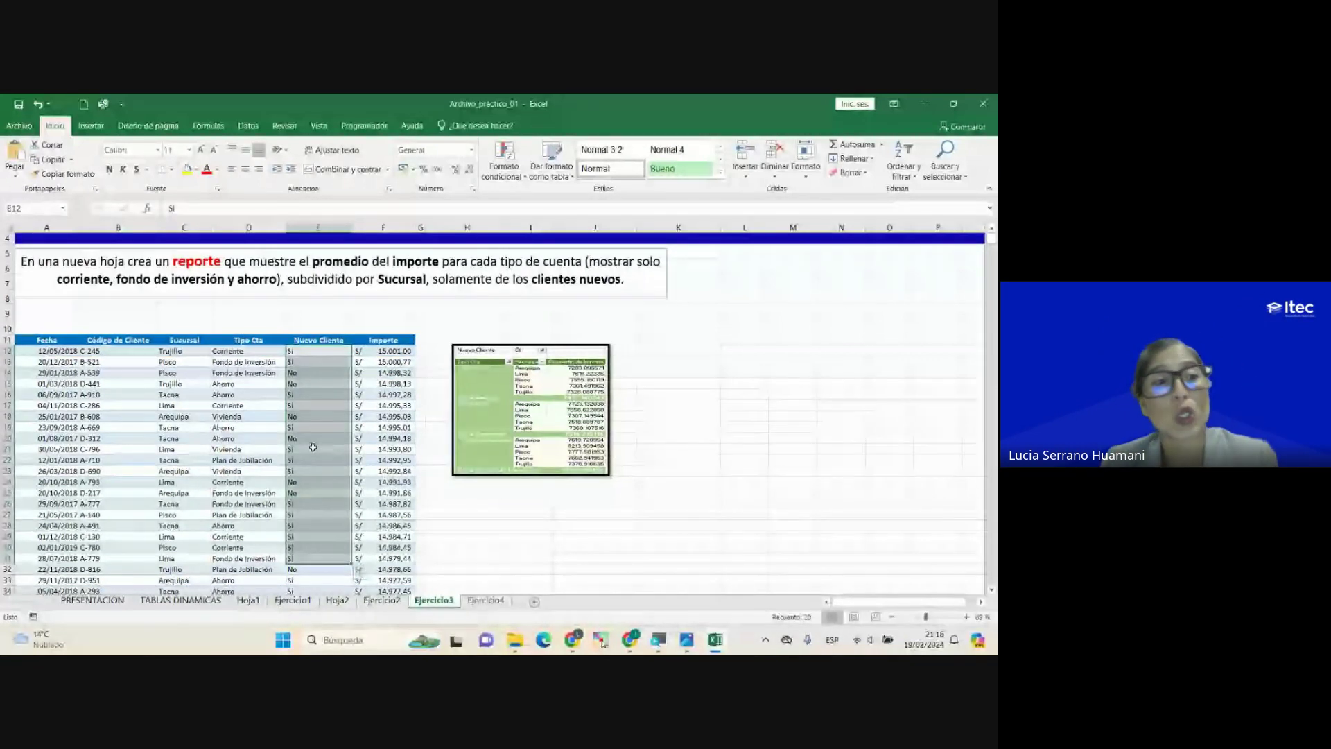
pyautogui.moveTo(383, 350); pyautogui.dragTo(383, 580)
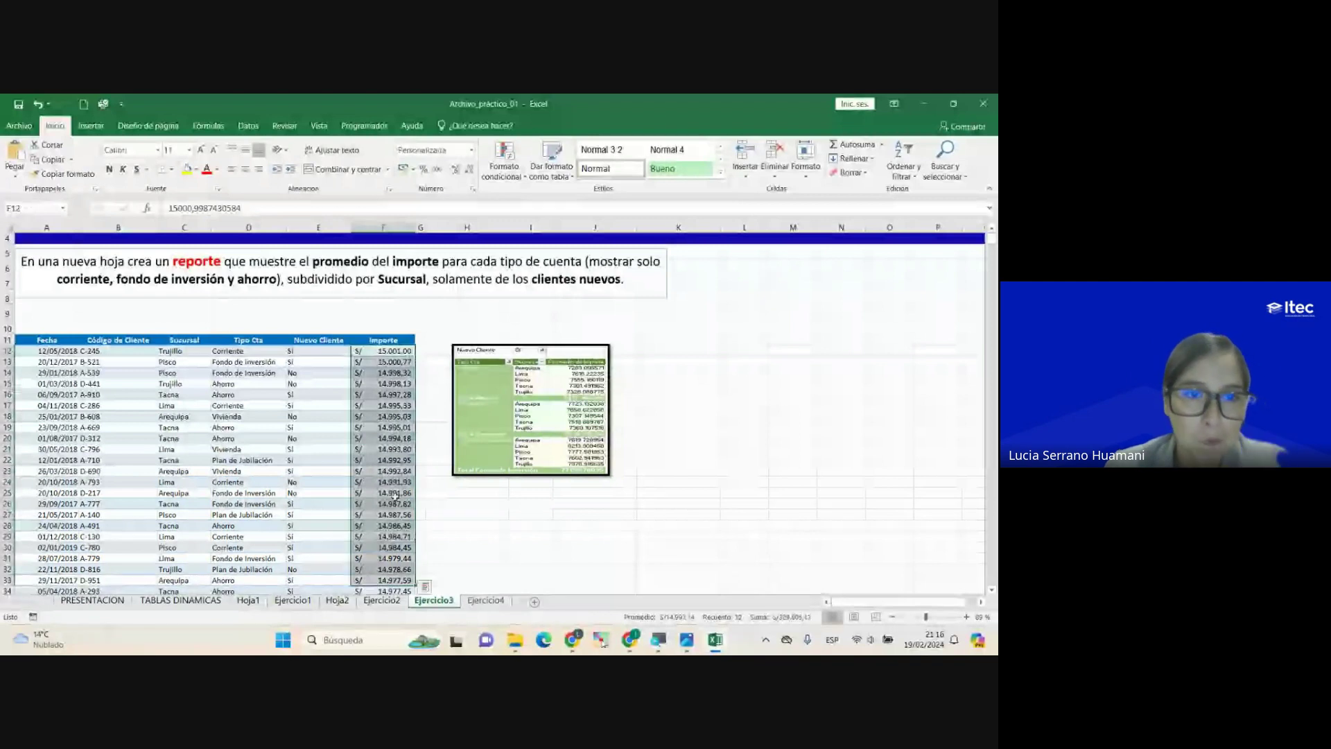
pyautogui.click(305, 352)
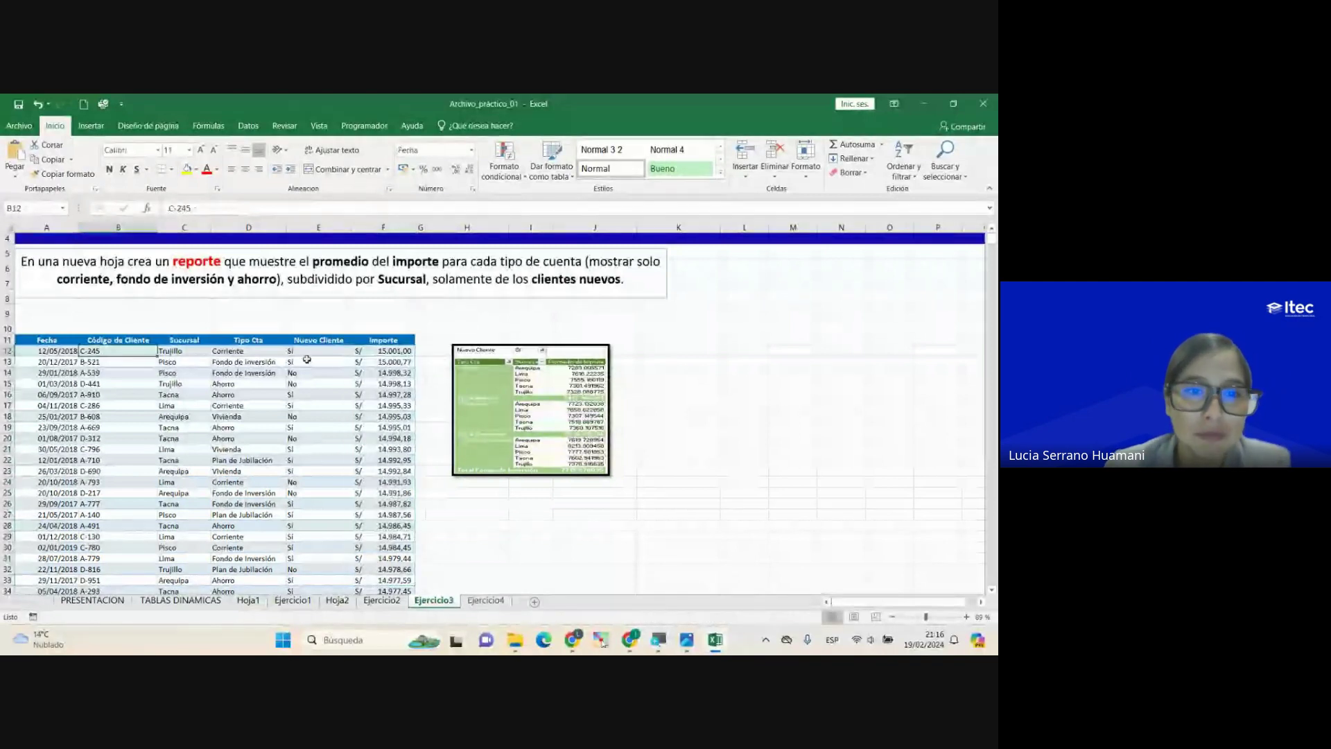
pyautogui.click(371, 350)
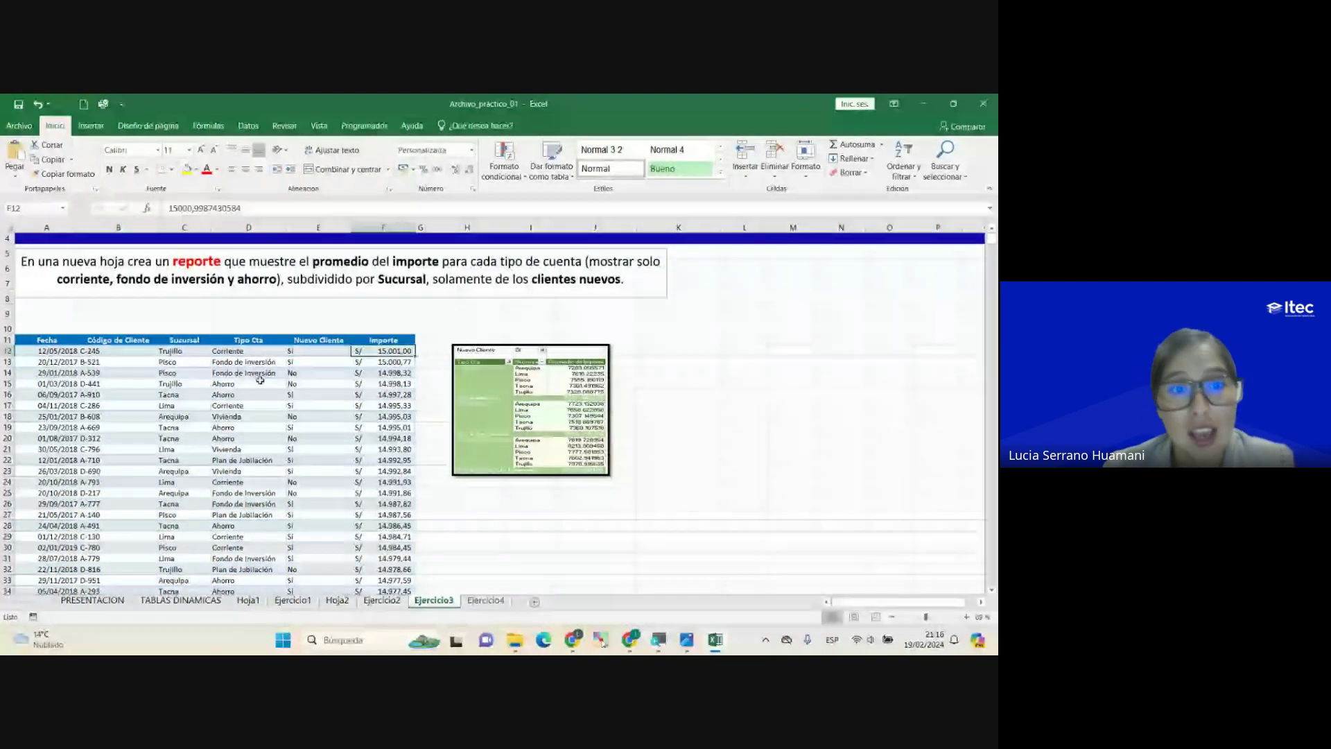
pyautogui.click(386, 425)
pyautogui.press('Up')
pyautogui.press('Up')
pyautogui.press('Up')
pyautogui.press('Up')
pyautogui.press('Up')
pyautogui.press('Up')
pyautogui.press('Up')
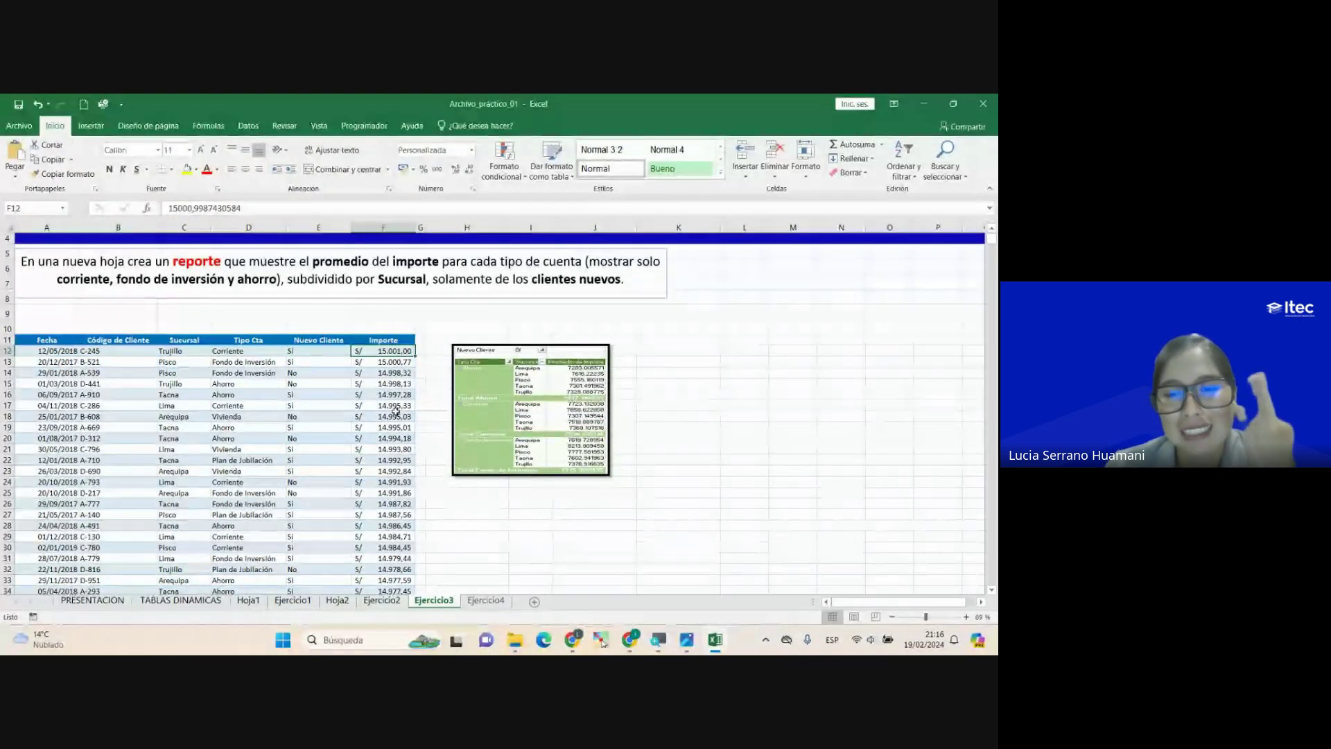
# Step: Reread the required account types and Sucursal subdivision, and examine the matching Sucursal, Importe and Tipo Cta columns in the data
pyautogui.doubleClick(60, 281)
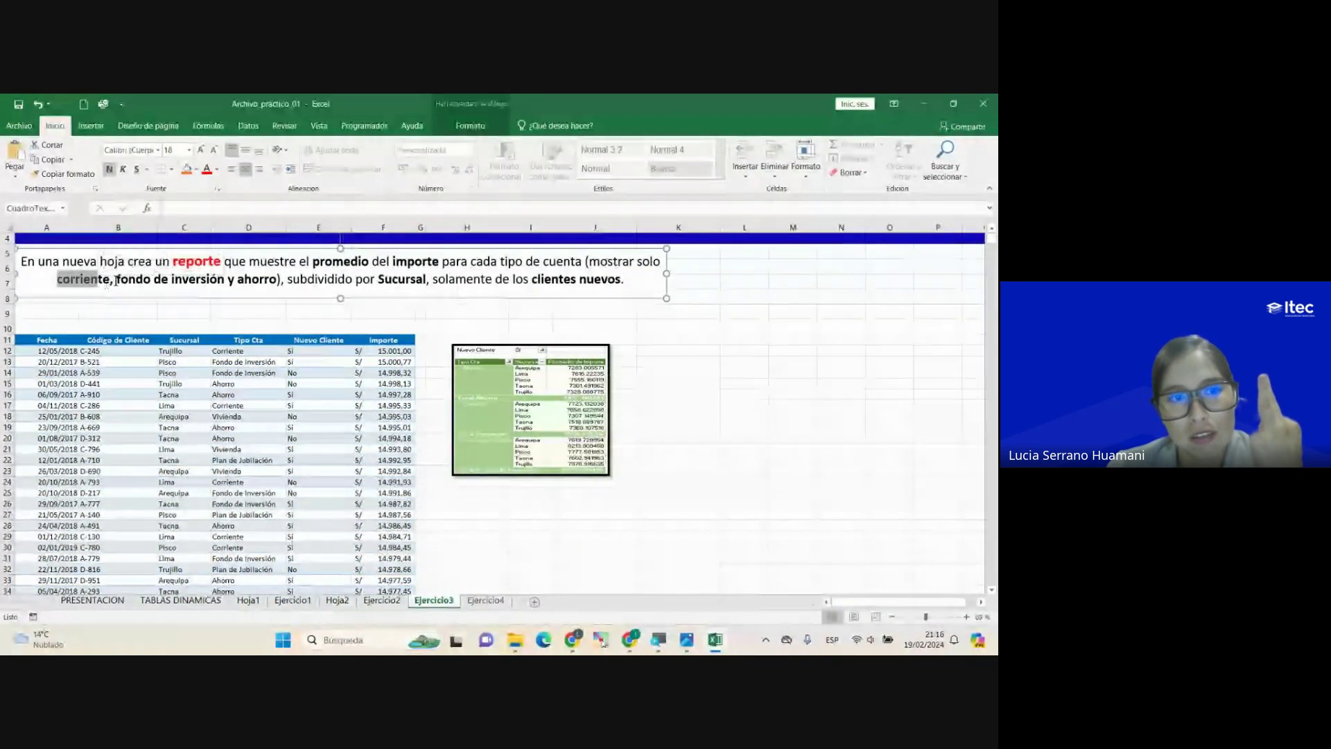
pyautogui.moveTo(116, 279); pyautogui.dragTo(417, 281)
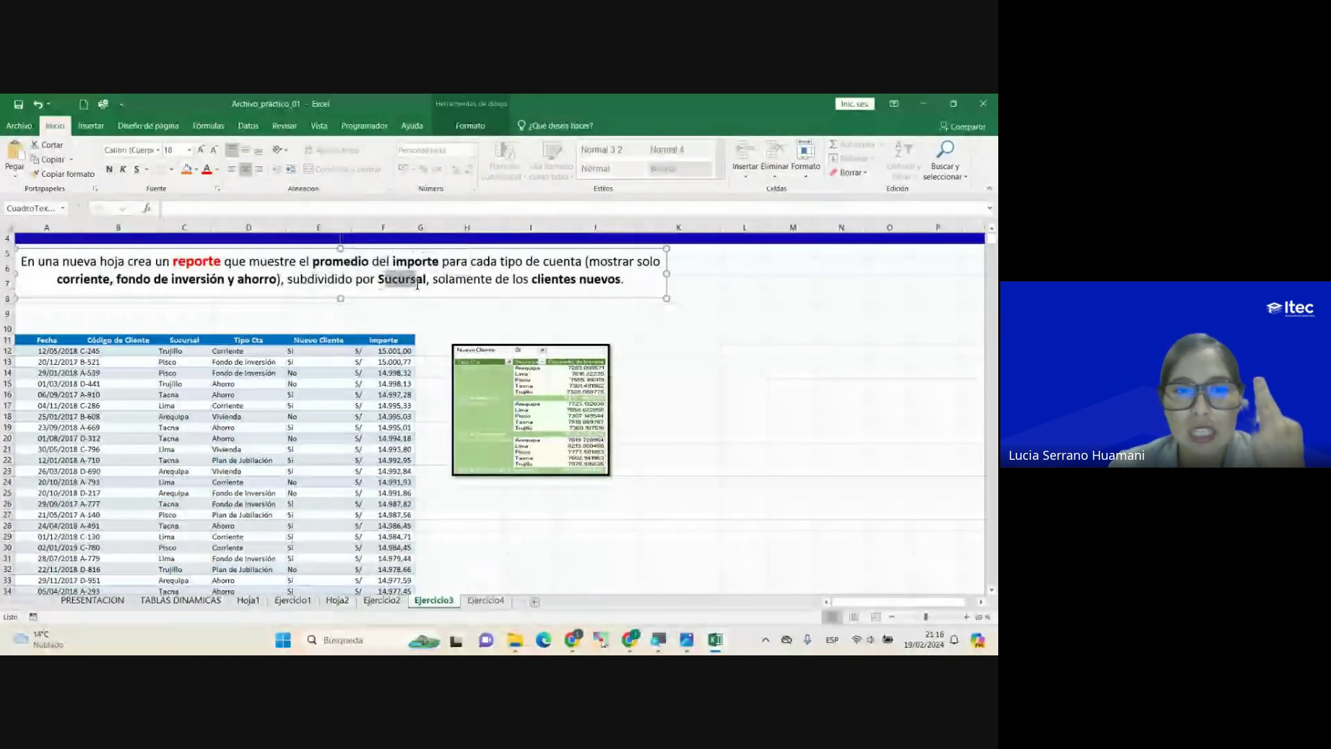
pyautogui.click(377, 402)
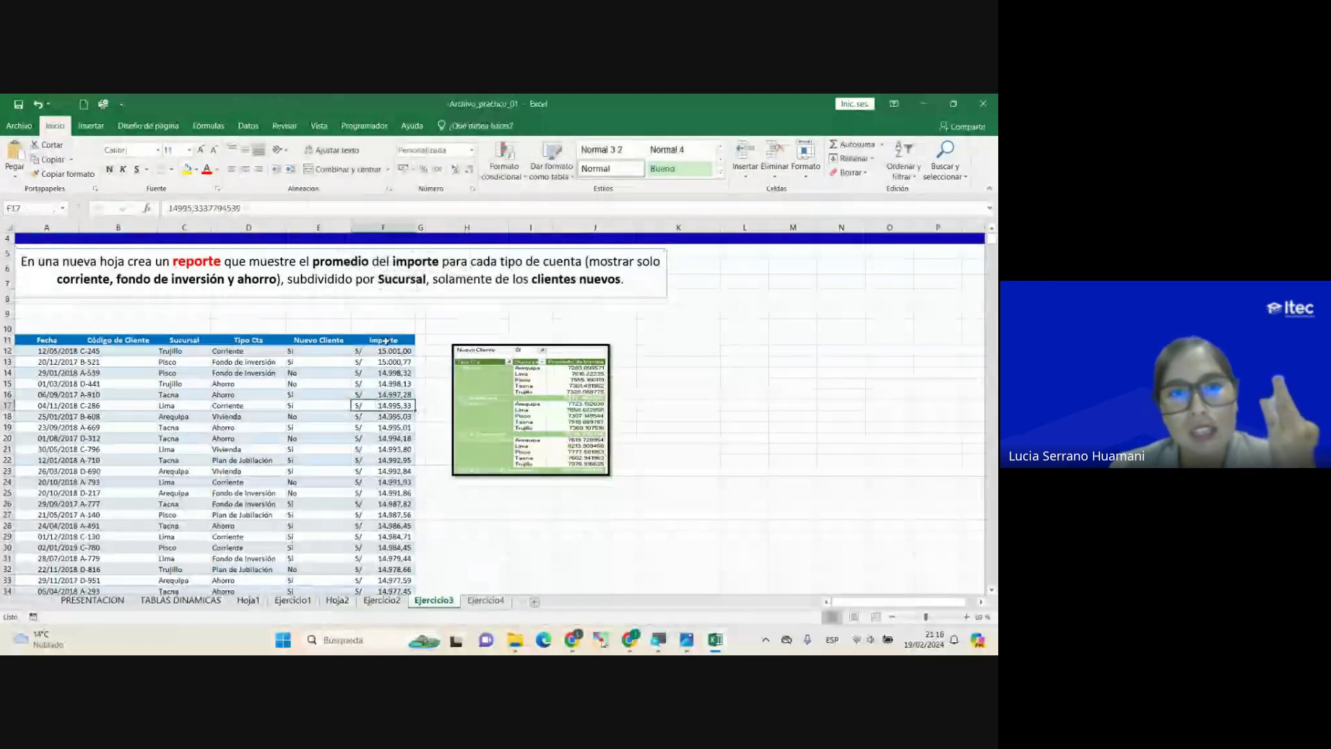
pyautogui.moveTo(183, 339); pyautogui.dragTo(184, 493)
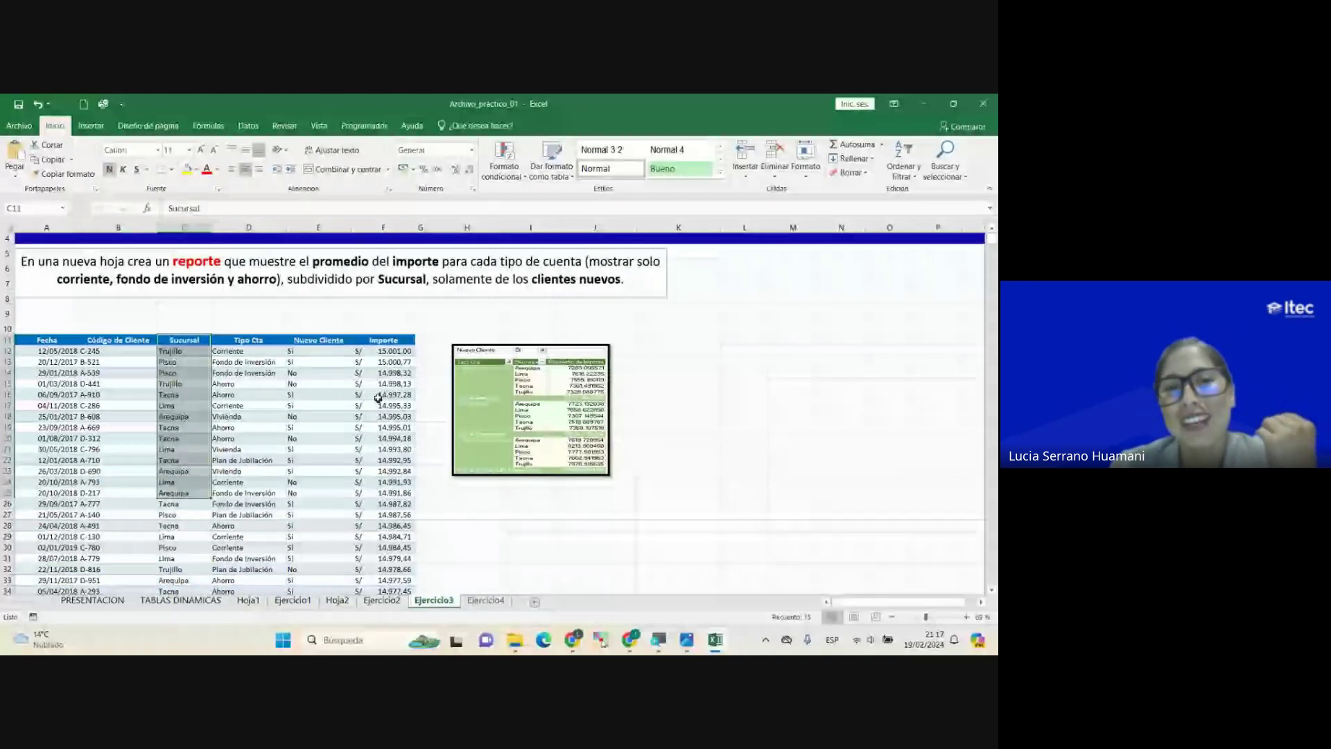
pyautogui.moveTo(383, 340); pyautogui.dragTo(387, 520)
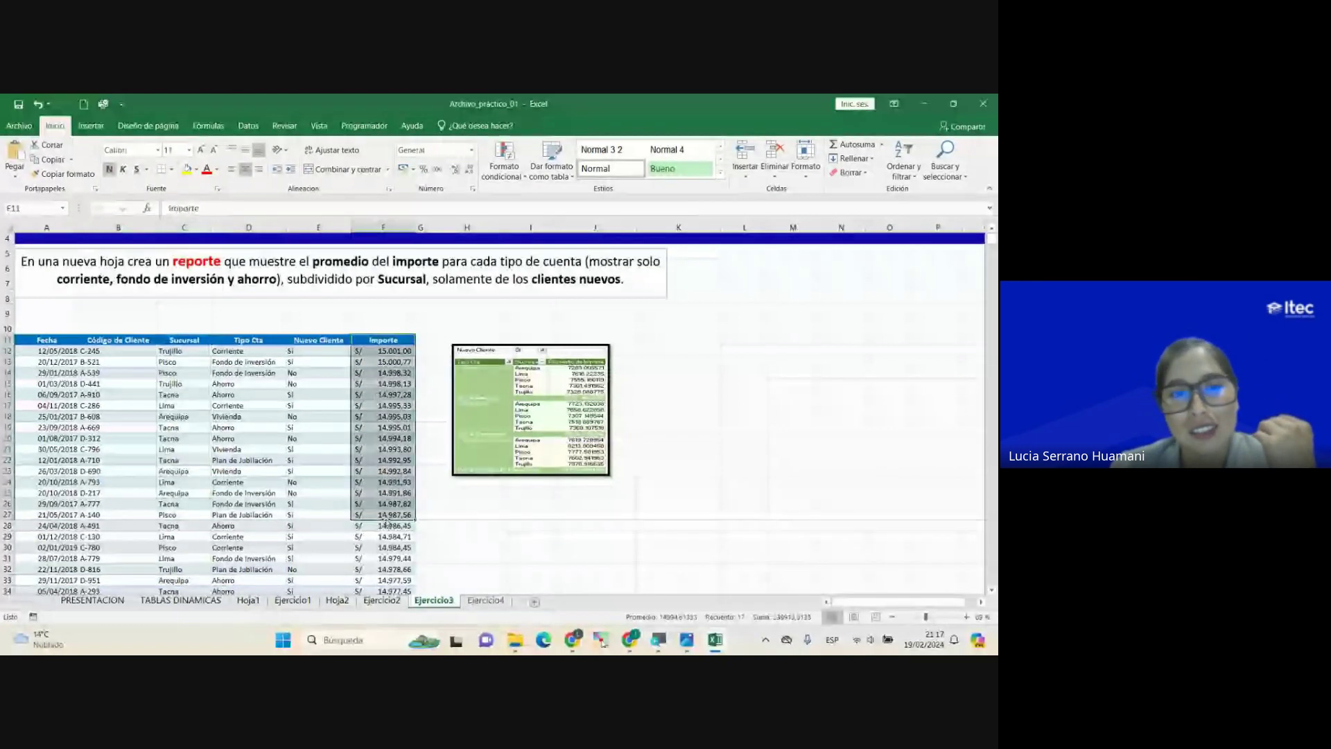
pyautogui.moveTo(248, 340); pyautogui.dragTo(248, 526)
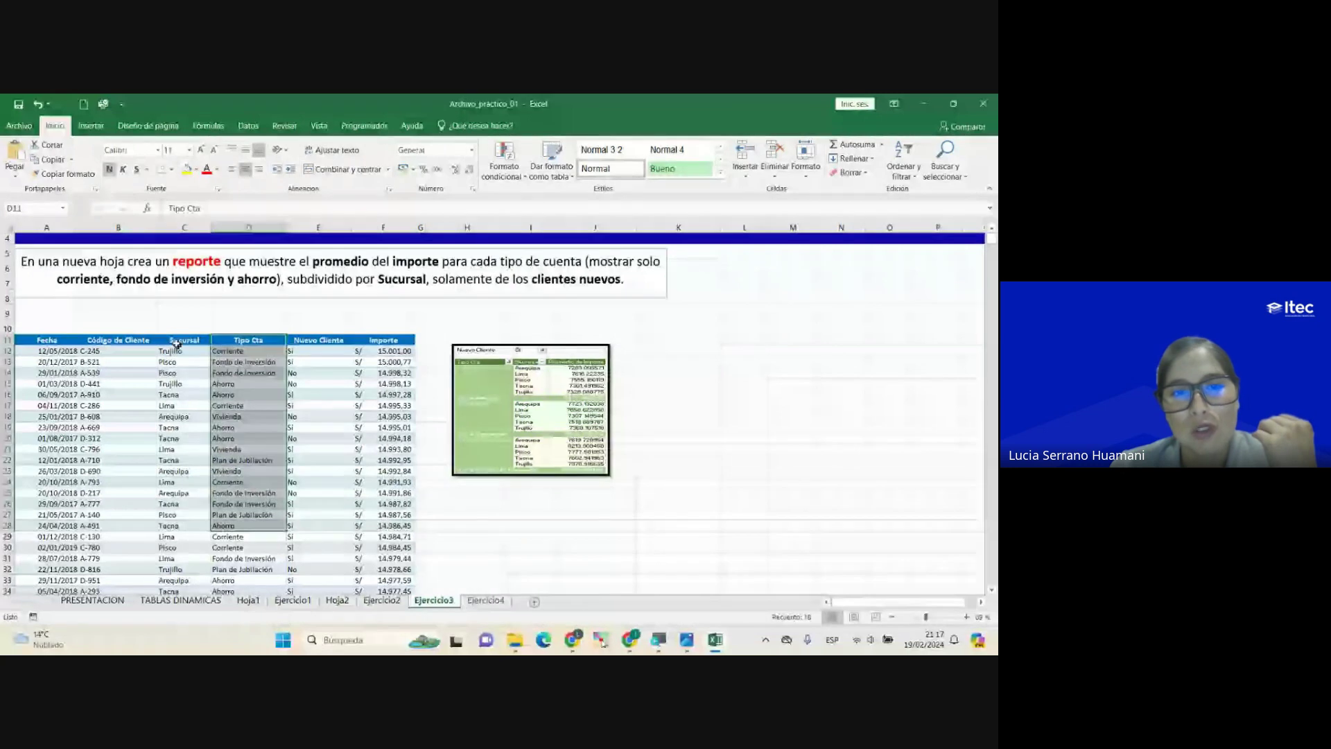
pyautogui.moveTo(176, 342); pyautogui.dragTo(180, 505)
pyautogui.moveTo(383, 340); pyautogui.dragTo(386, 504)
pyautogui.moveTo(183, 340); pyautogui.dragTo(185, 493)
pyautogui.click(233, 444)
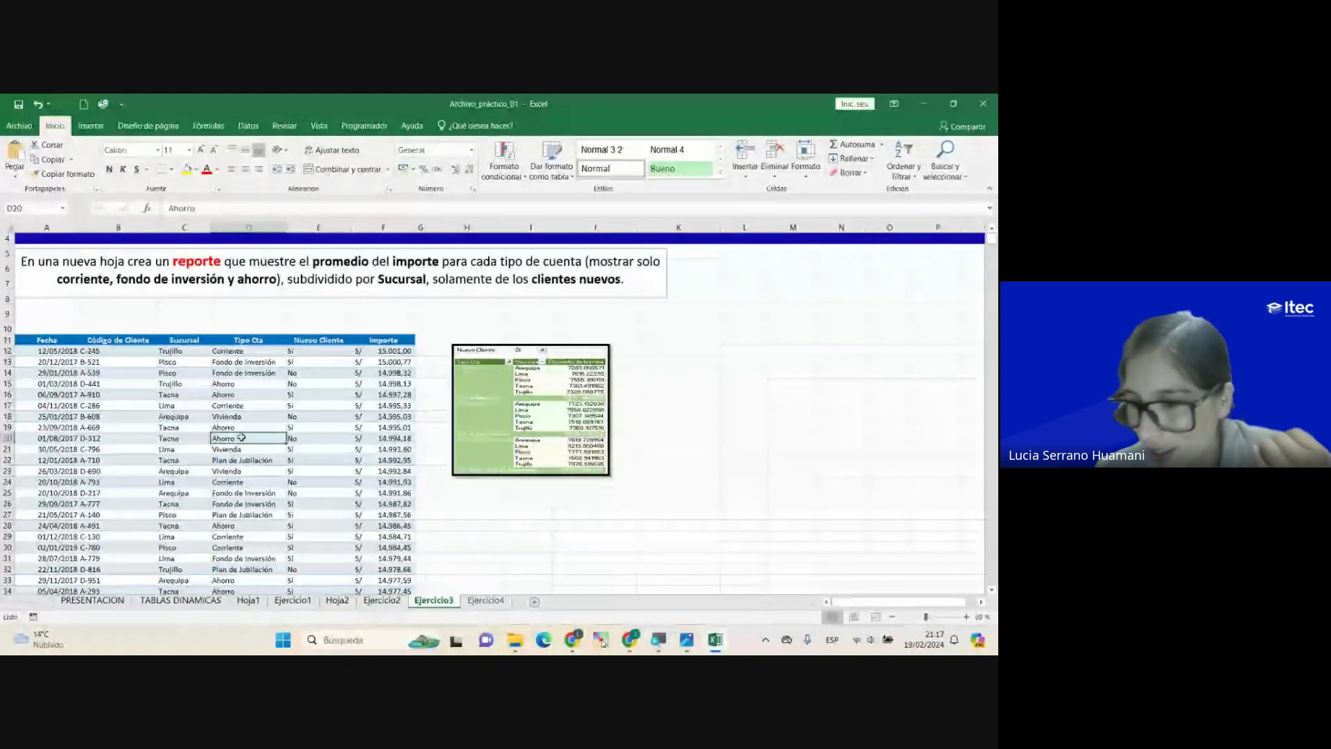
pyautogui.click(192, 416)
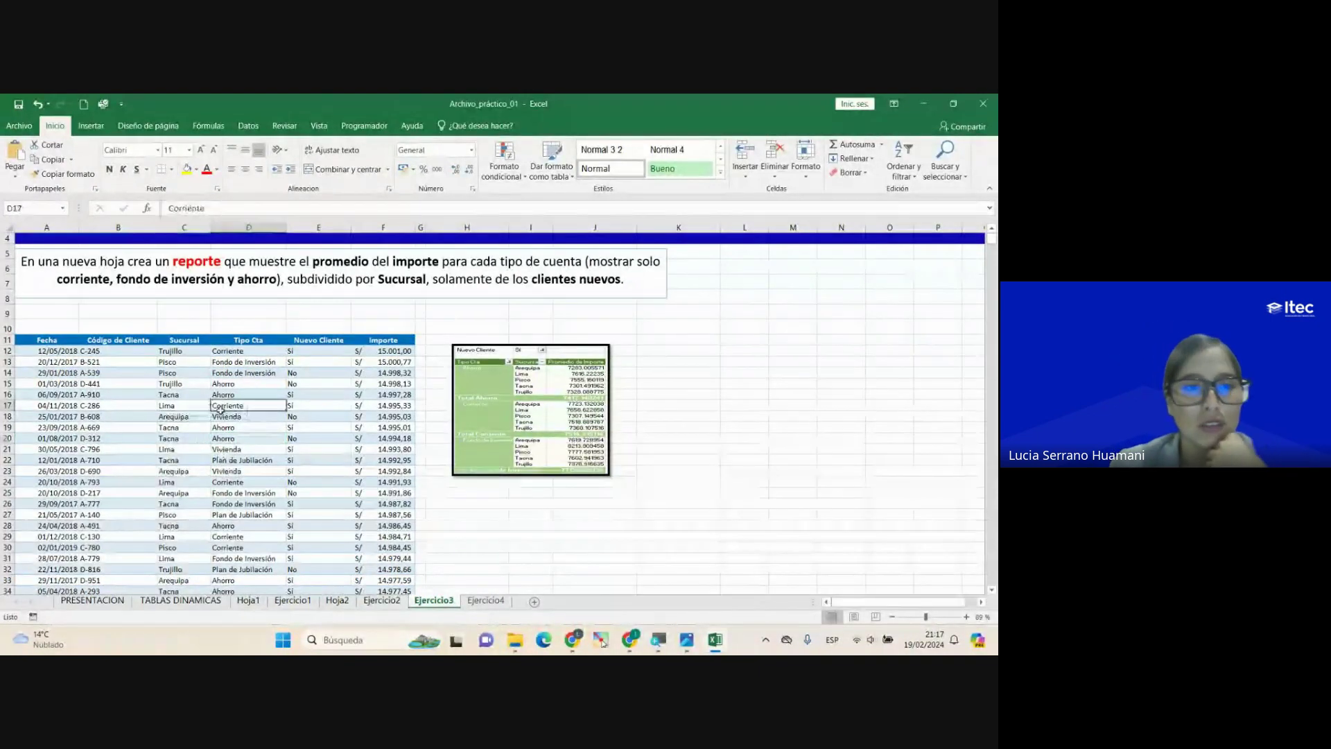
# Step: Convert the Ejercicio 3 data range into an Excel table with headers
pyautogui.click(189, 407)
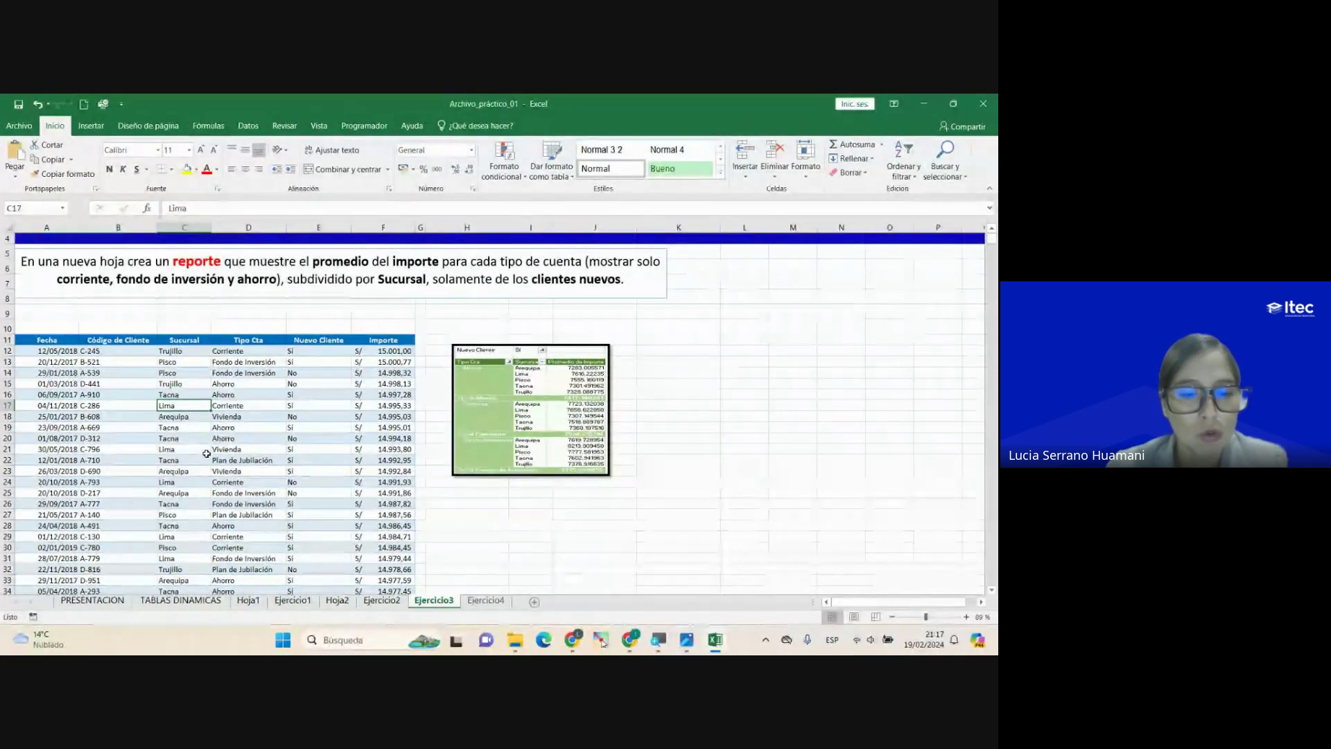
pyautogui.hotkey('ctrl', 't')
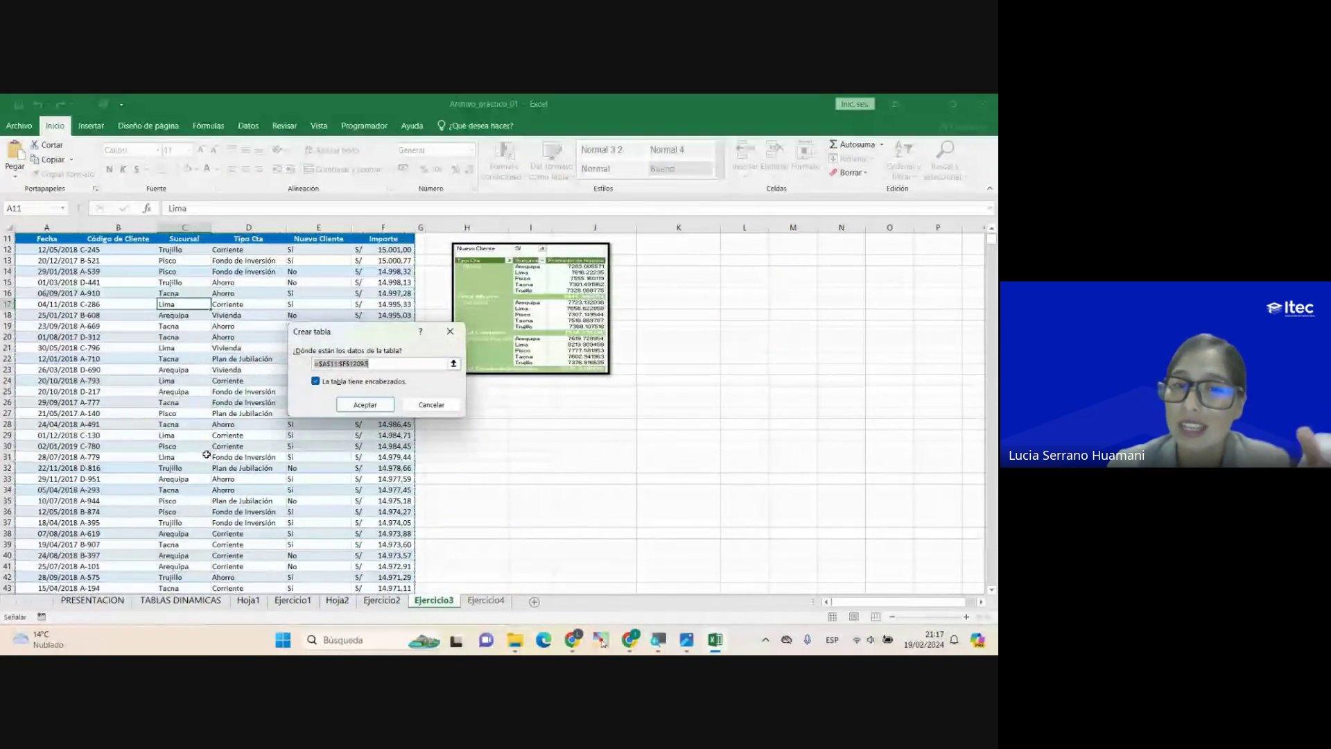
pyautogui.click(364, 408)
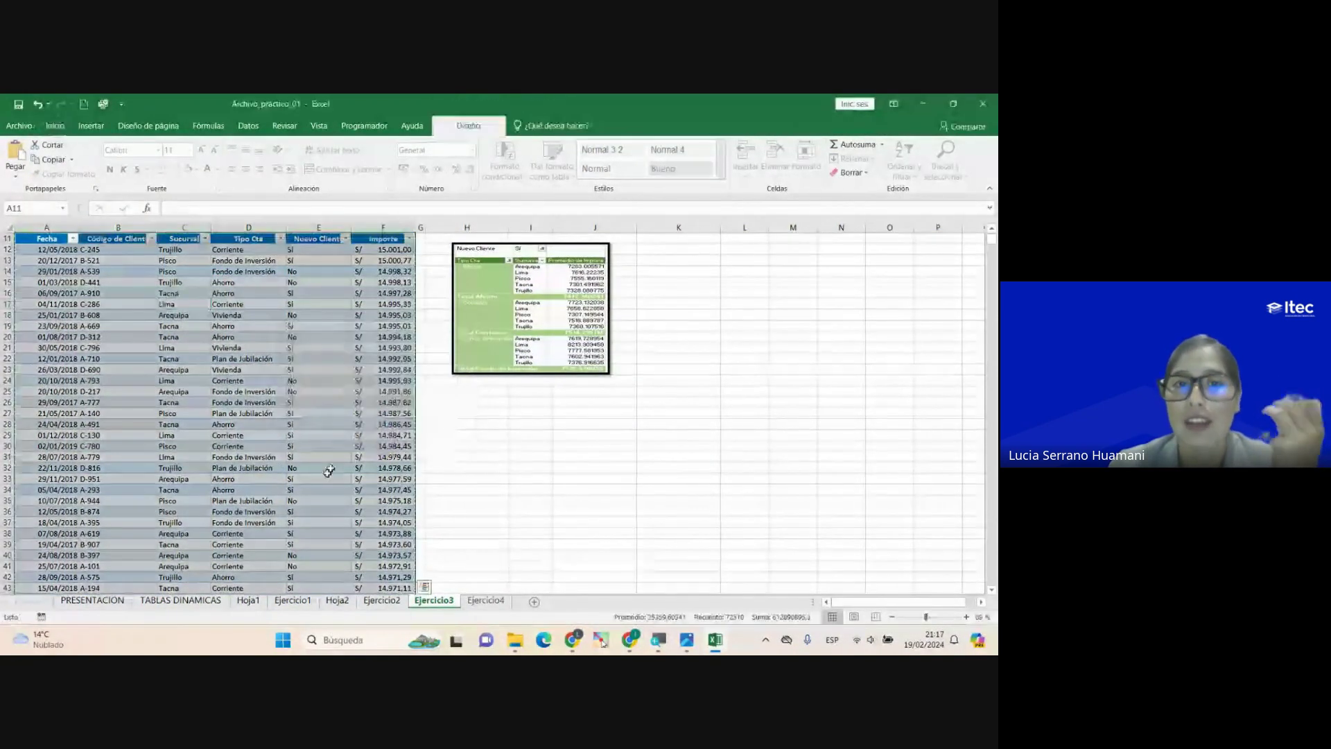
# Step: Create a pivot table from the Ejercicio 3 table on a new sheet, with Sucursal and Tipo Cta as row fields
pyautogui.scroll(4, 291, 458)
pyautogui.click(244, 461)
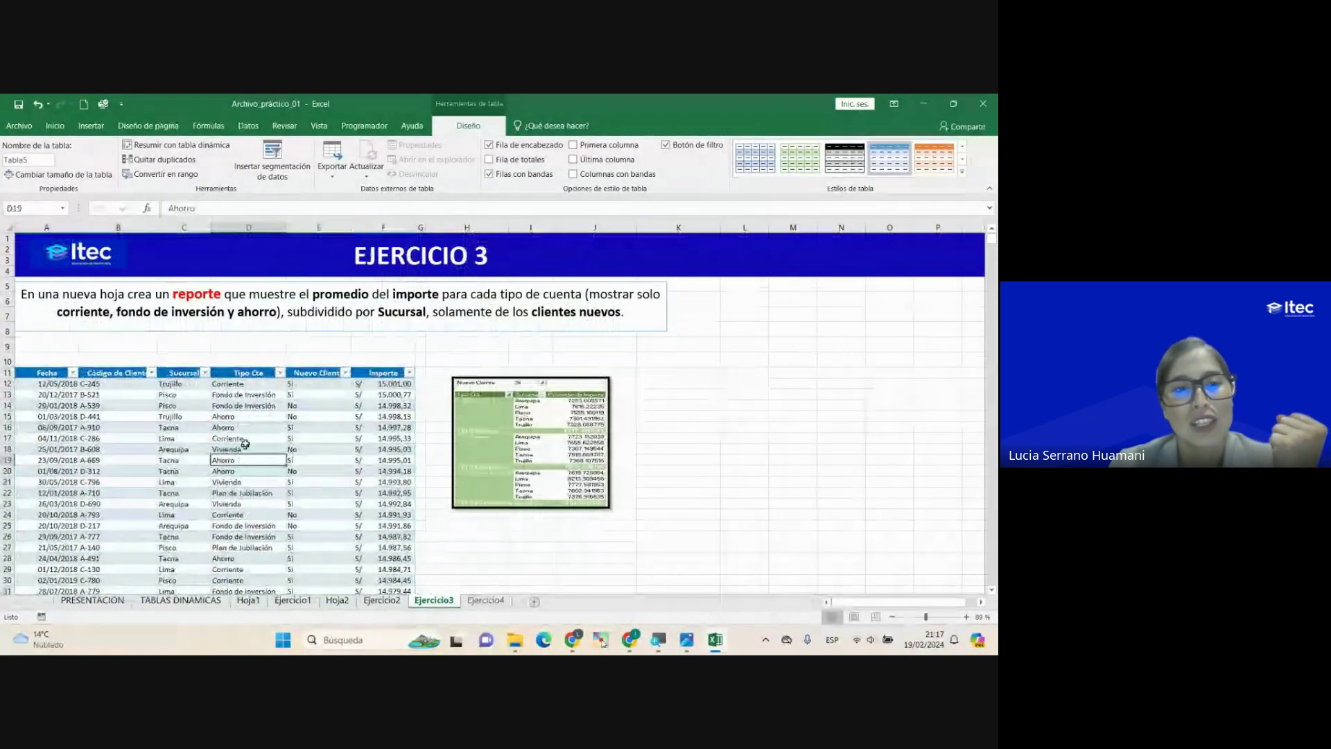
pyautogui.press('Up')
pyautogui.press('Up')
pyautogui.press('Up')
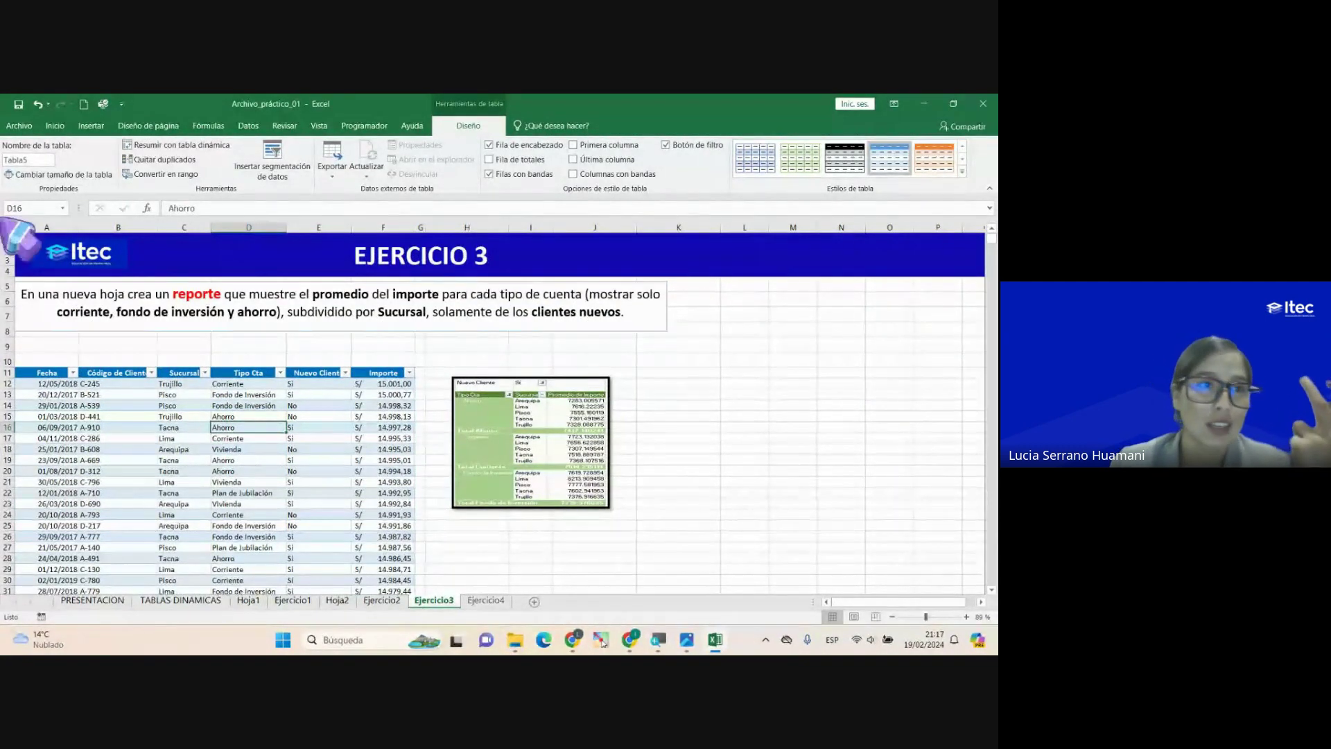
pyautogui.click(92, 126)
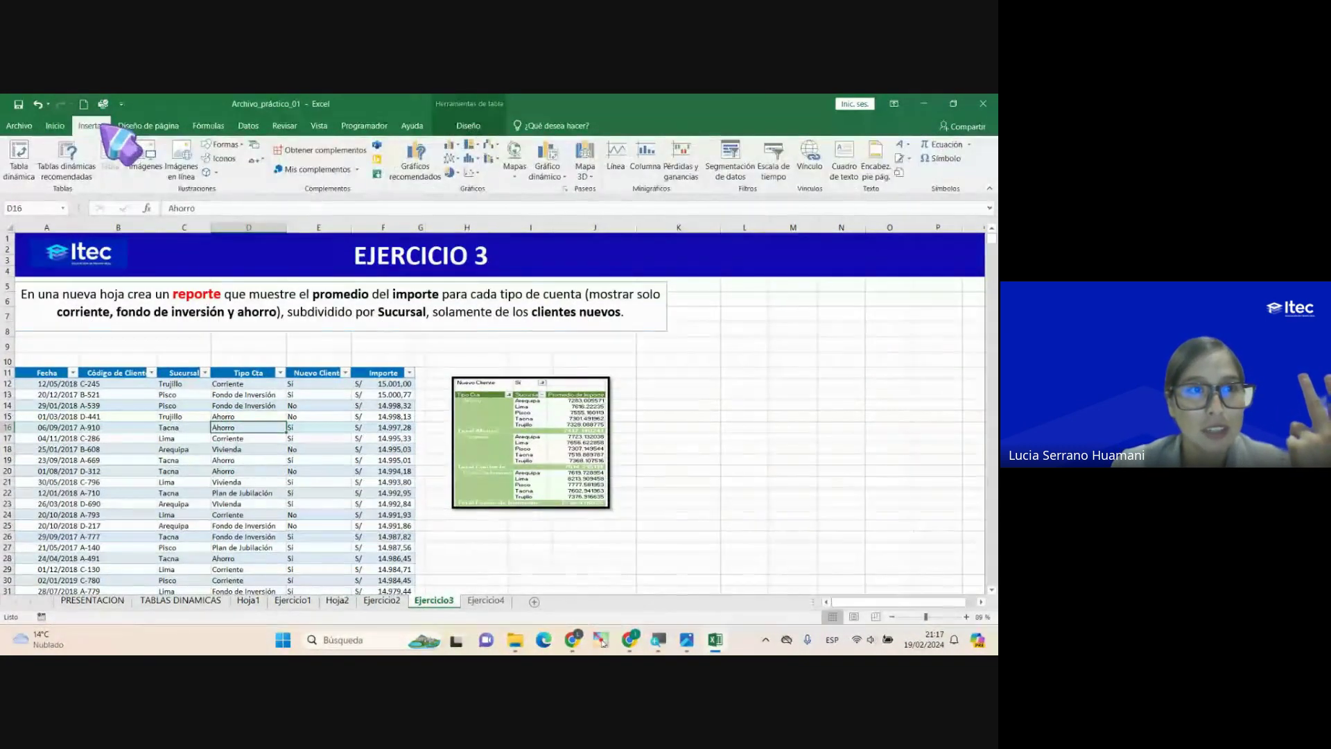
pyautogui.click(27, 170)
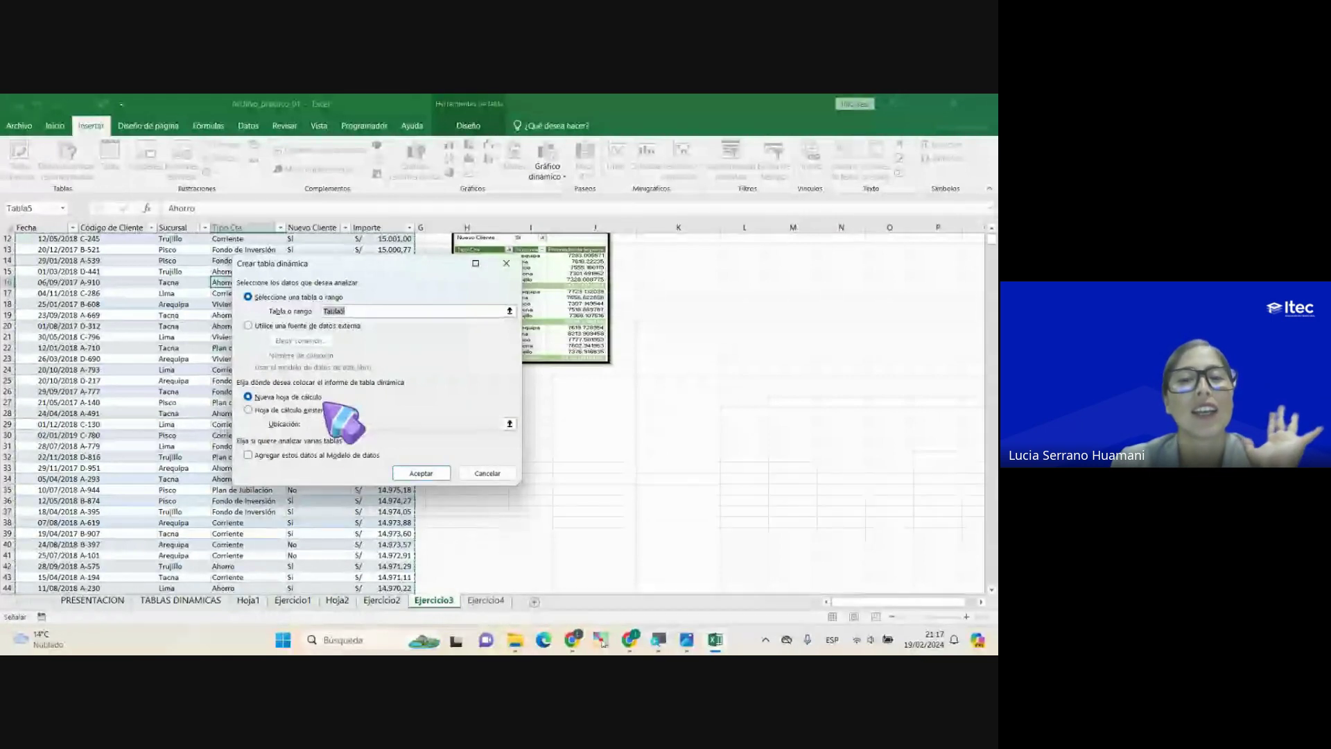
pyautogui.click(404, 476)
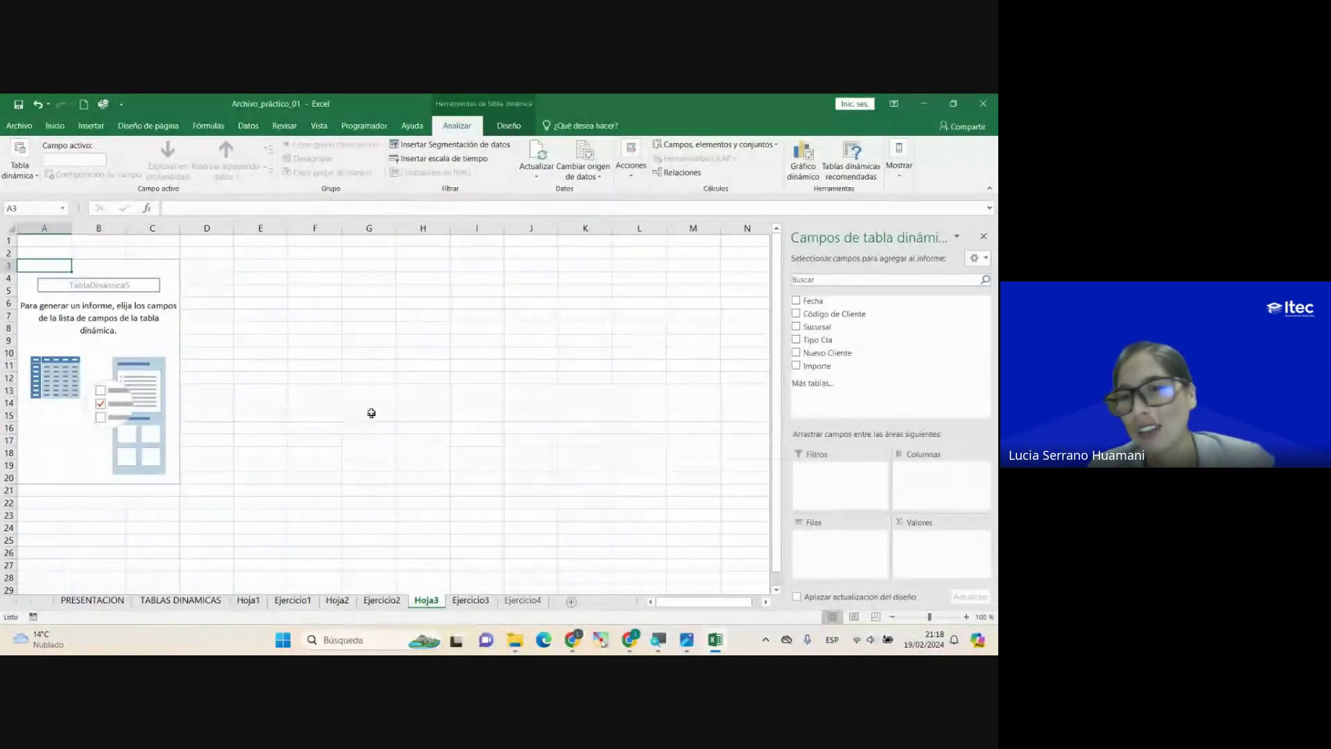
pyautogui.click(796, 327)
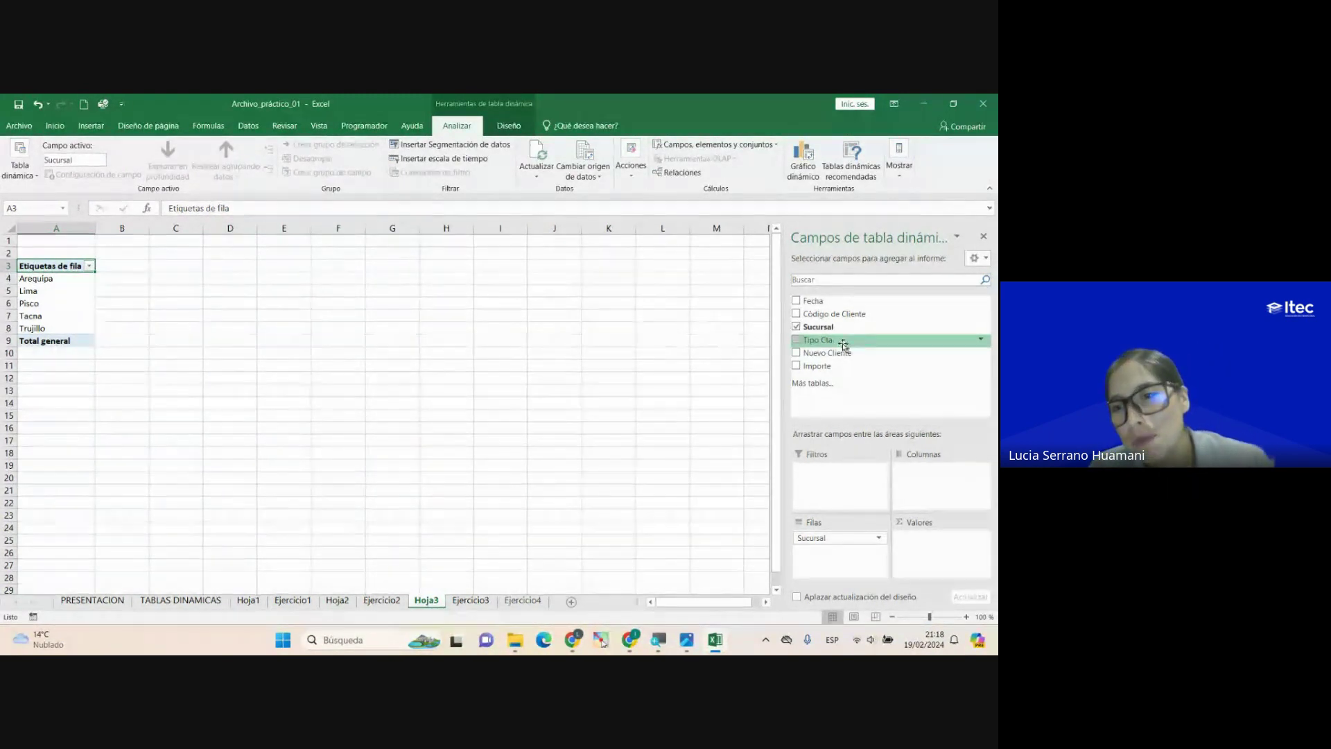
pyautogui.click(798, 340)
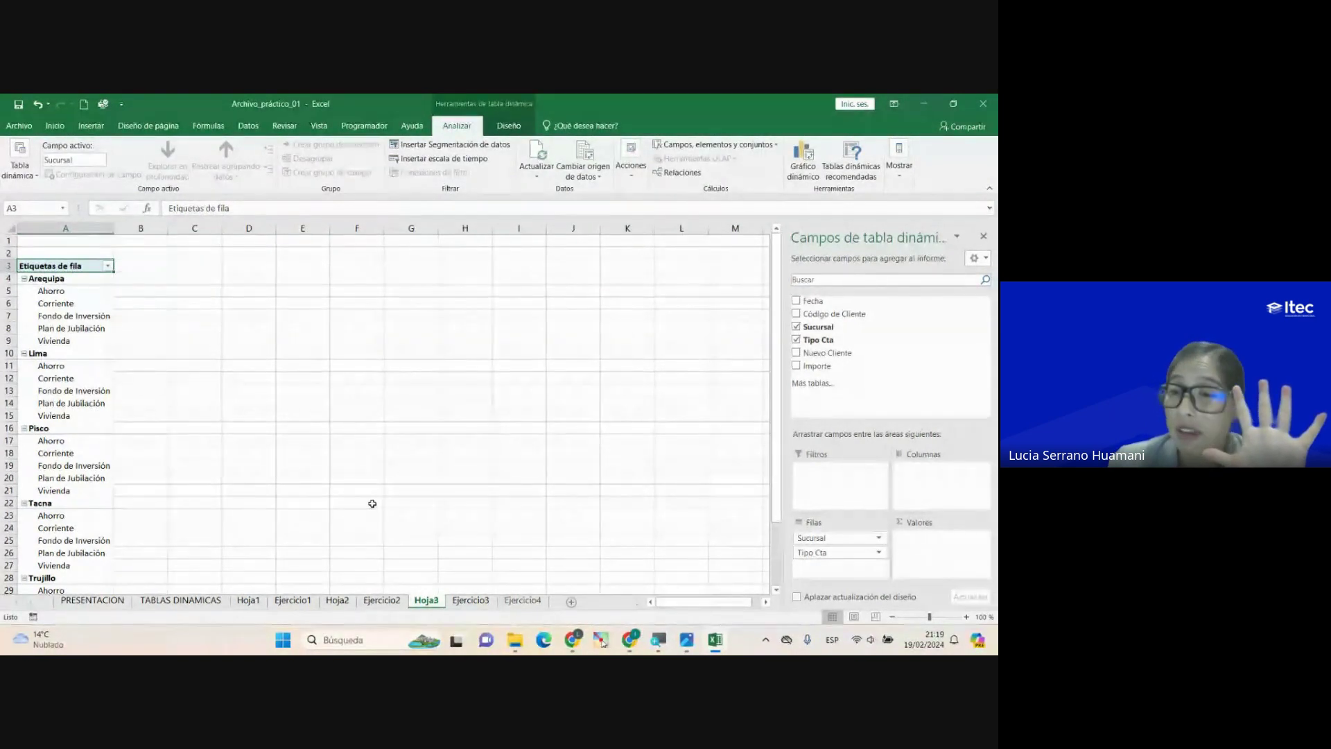
# Step: Reread and highlight the required account types in the Ejercicio3 instructions, and return to the pivot table on Hoja3
pyautogui.click(470, 600)
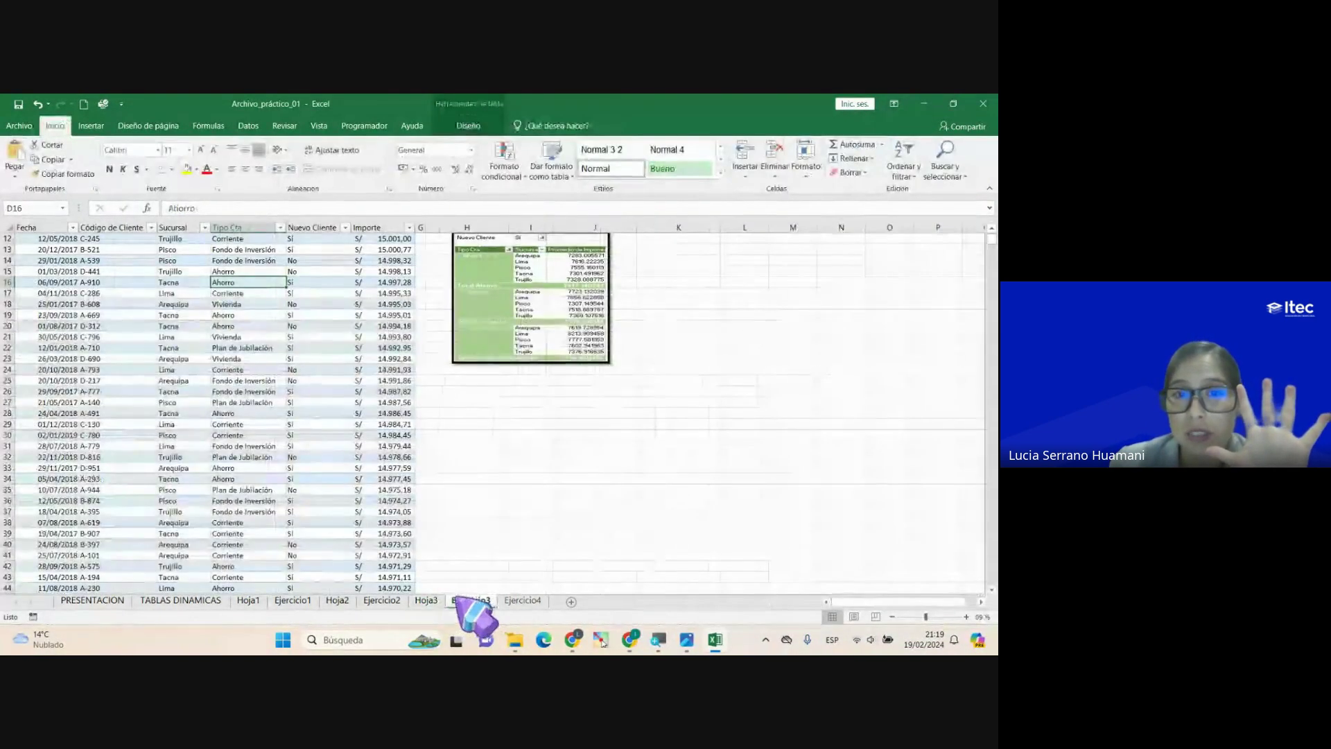
pyautogui.scroll(3, 372, 365)
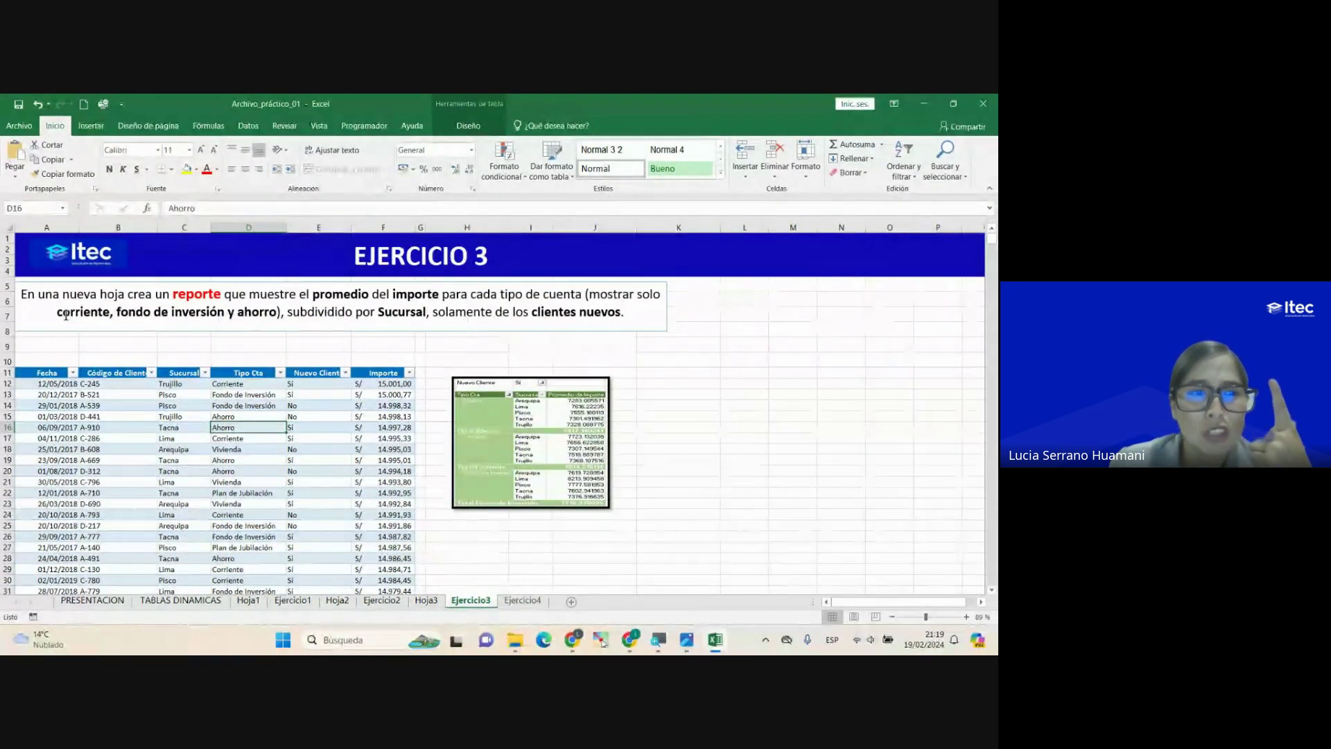
pyautogui.moveTo(58, 312); pyautogui.dragTo(278, 313)
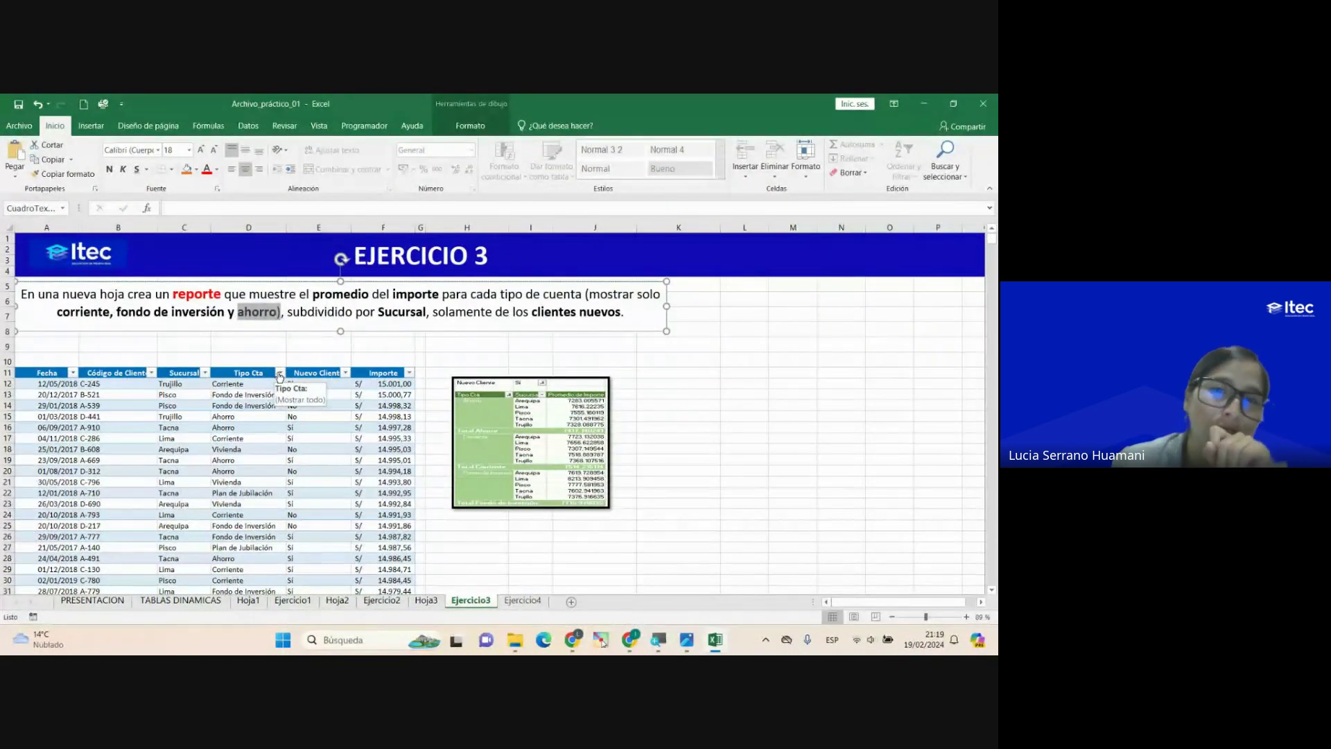
pyautogui.click(427, 599)
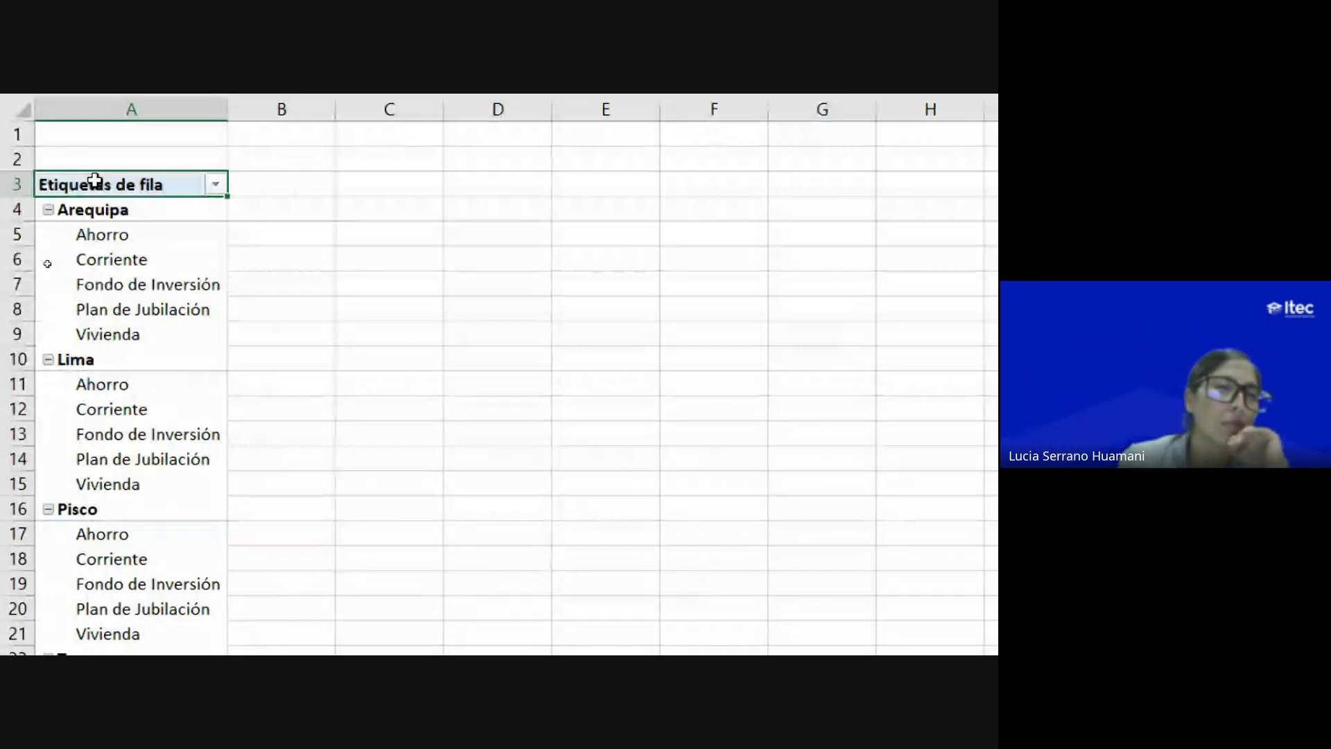
# Step: Filter the pivot table's row labels by Tipo Cta to show only Ahorro, Corriente and Fondo de Inversión
pyautogui.click(216, 184)
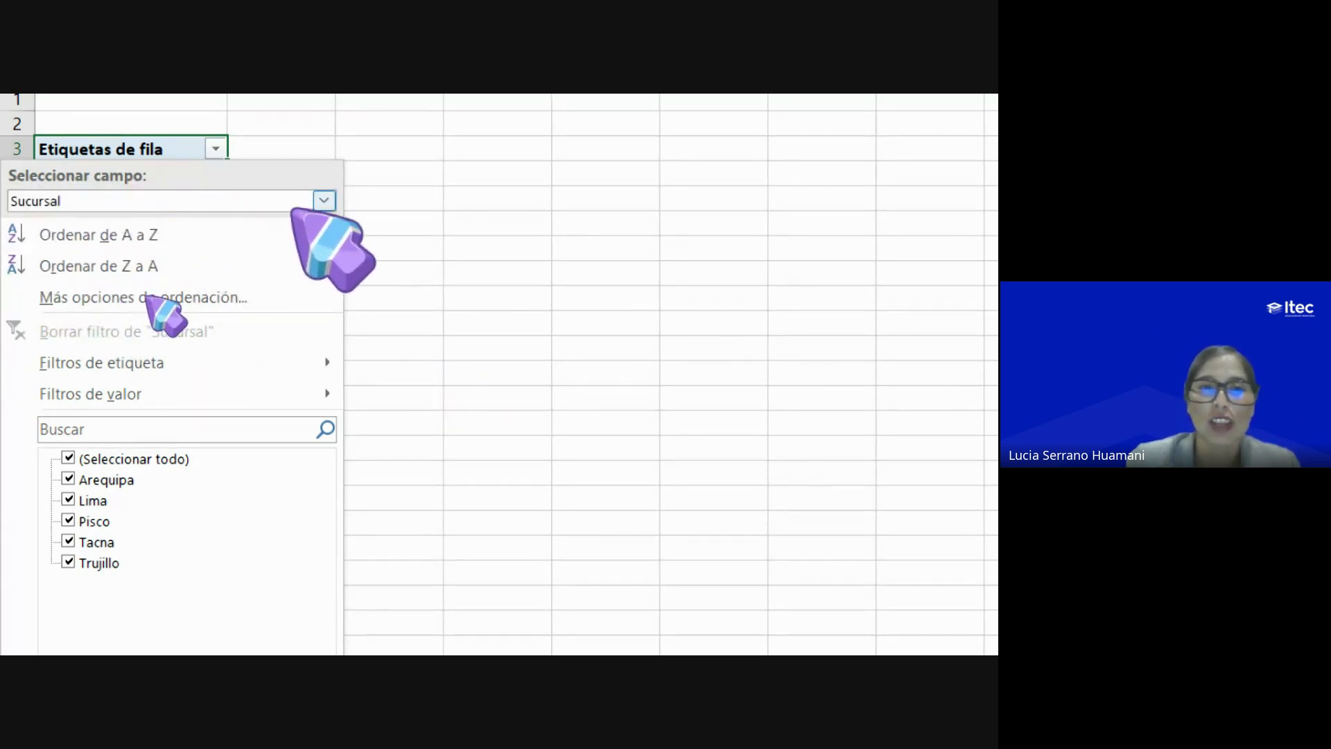
pyautogui.click(324, 201)
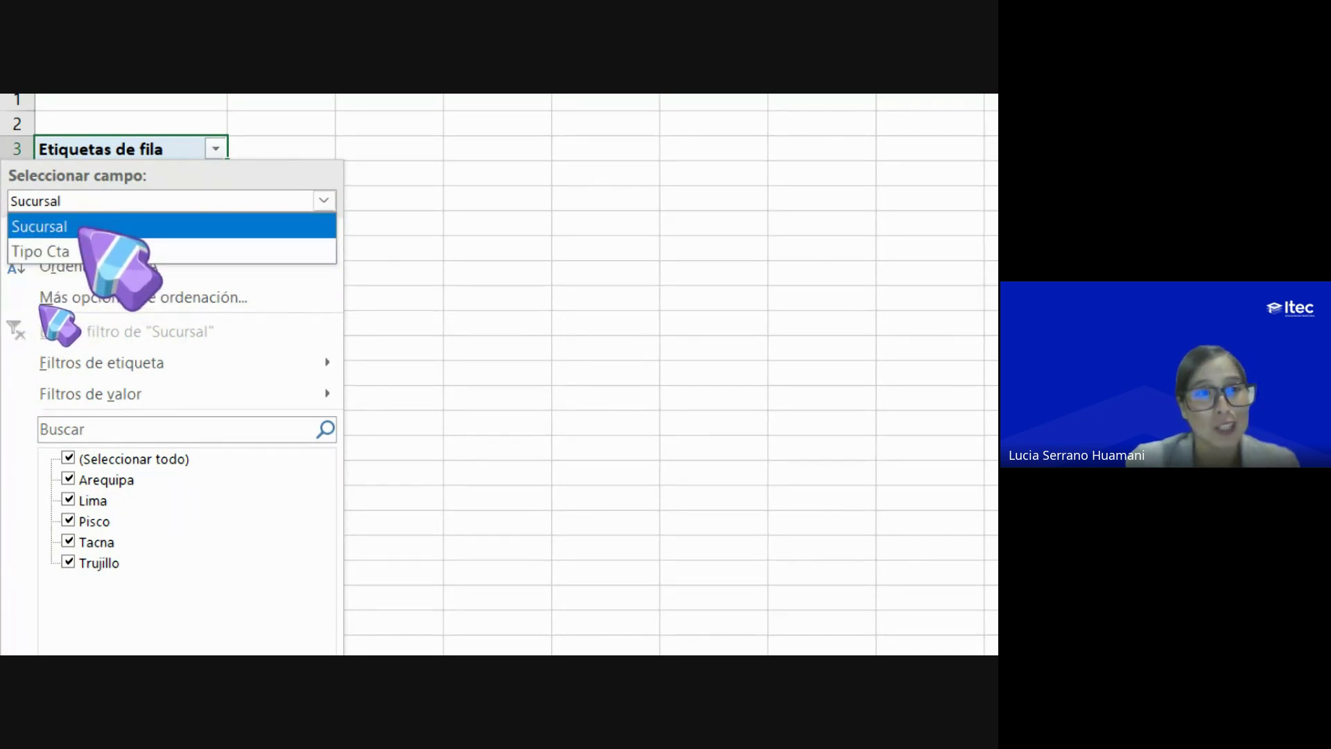
pyautogui.click(45, 251)
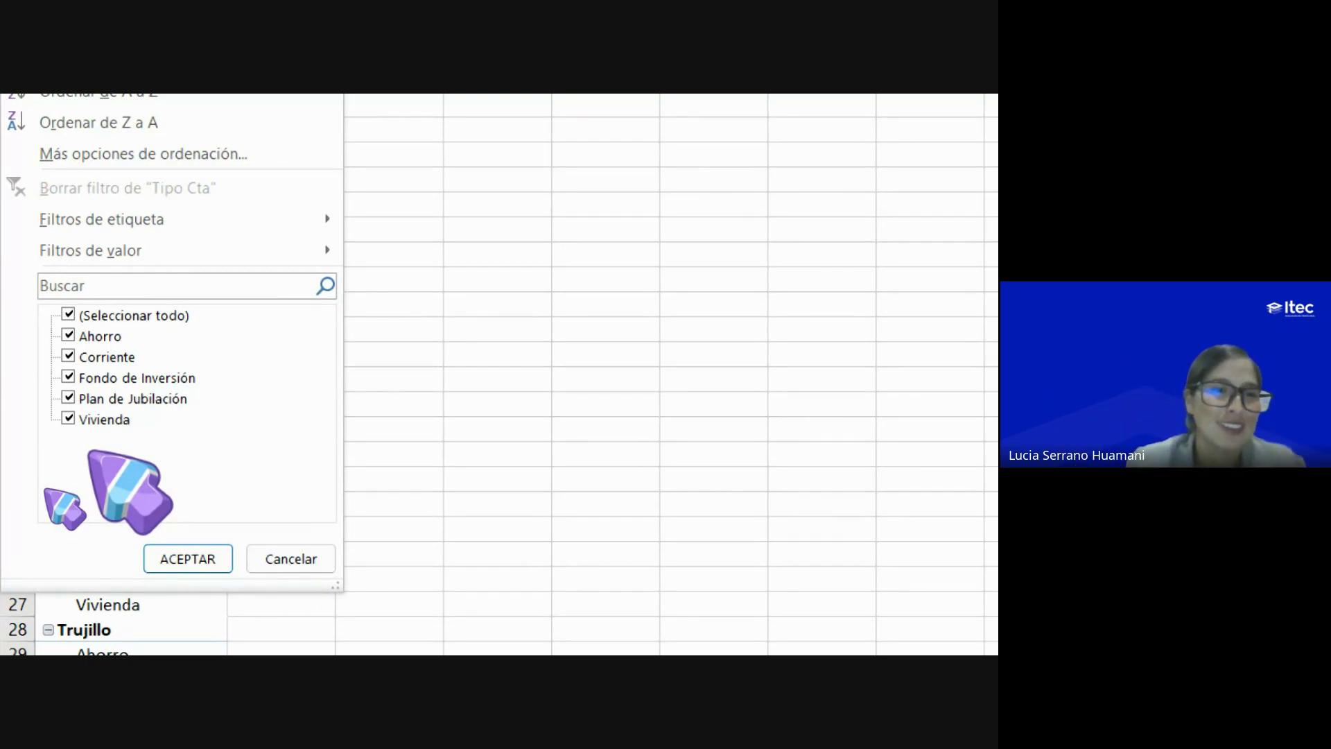
pyautogui.click(69, 315)
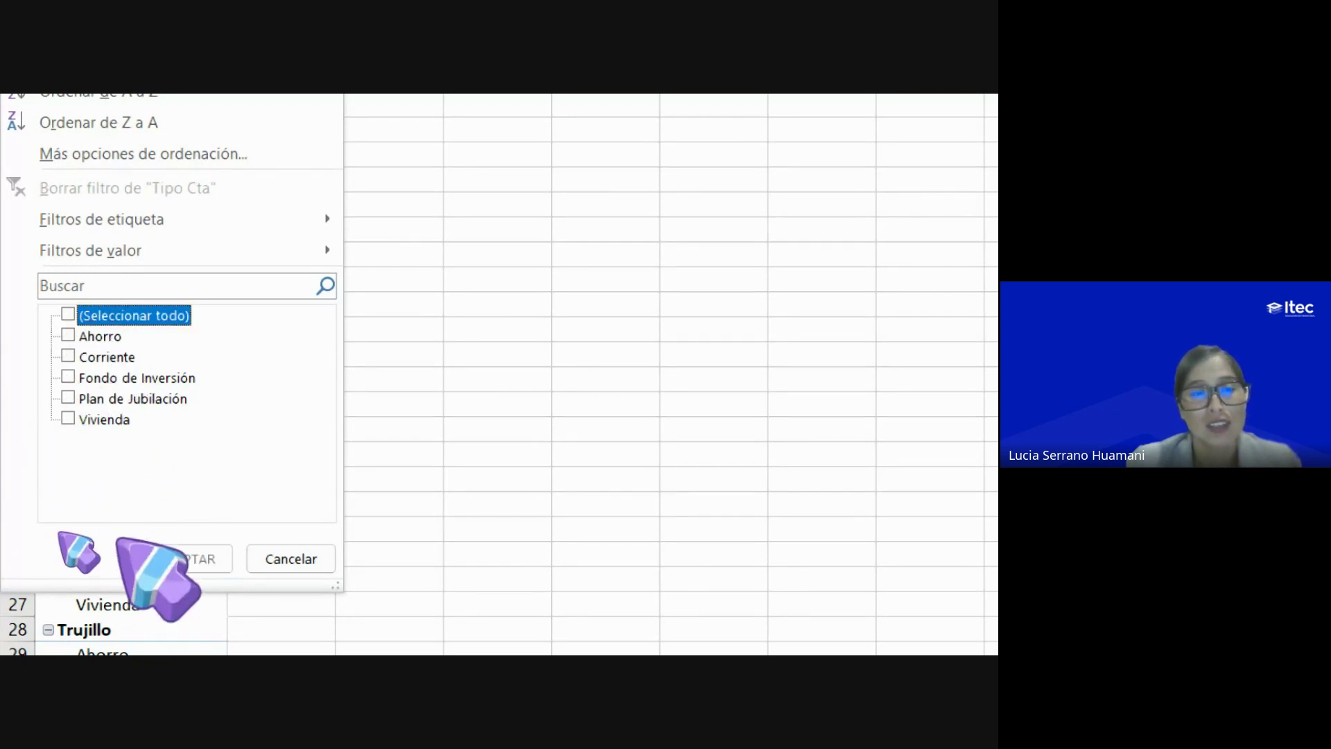
pyautogui.click(70, 314)
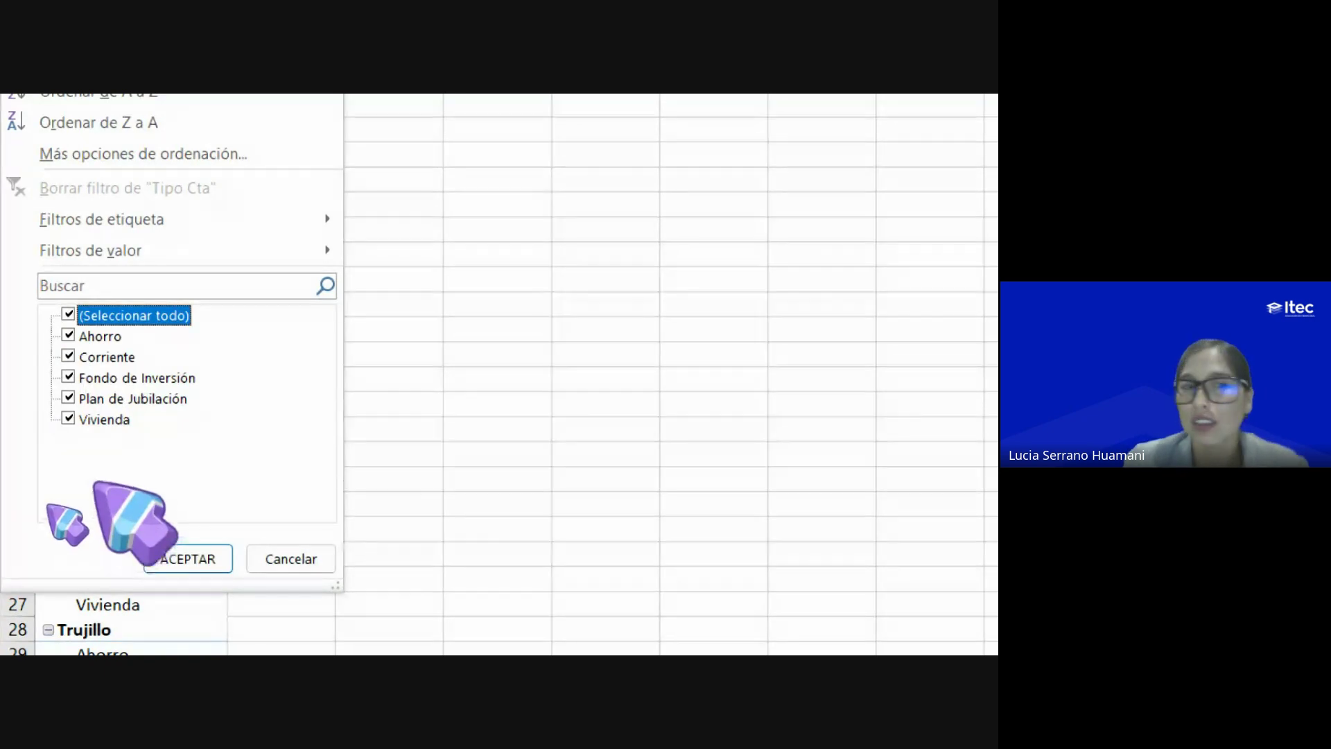
pyautogui.click(70, 314)
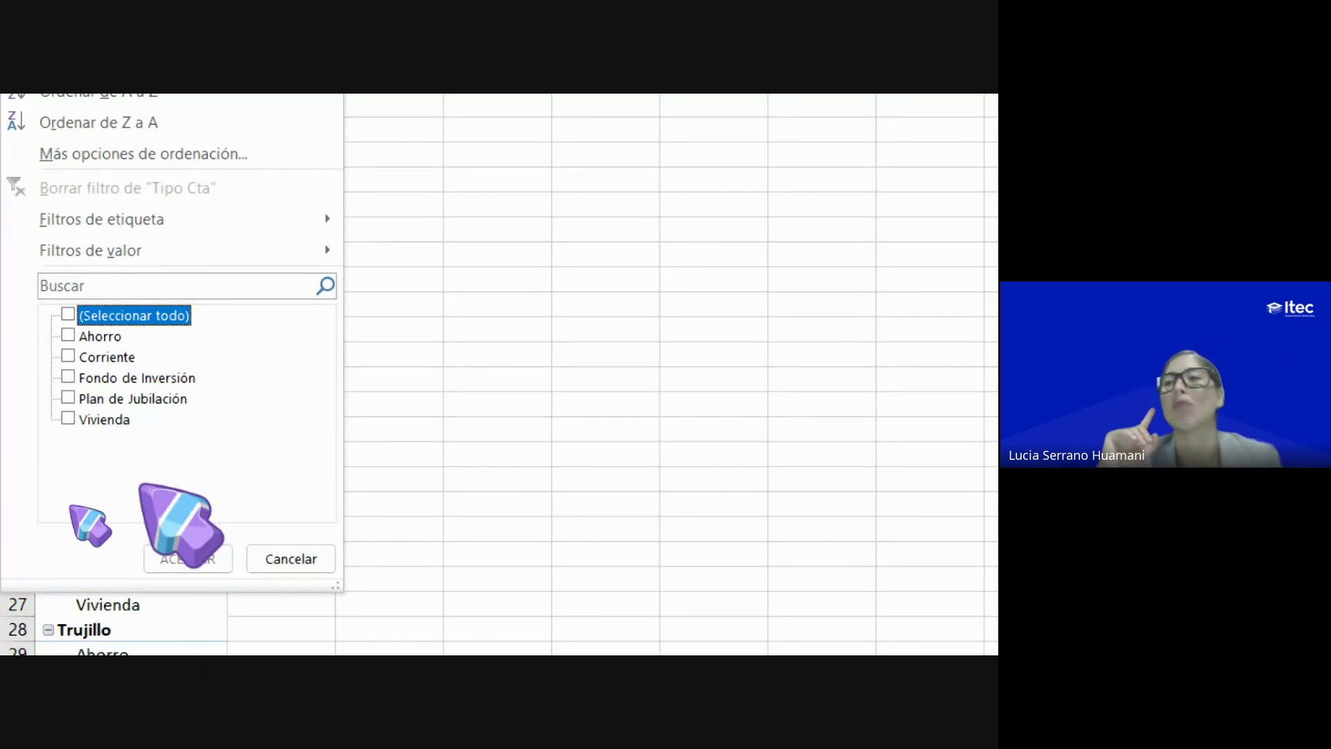
pyautogui.click(68, 335)
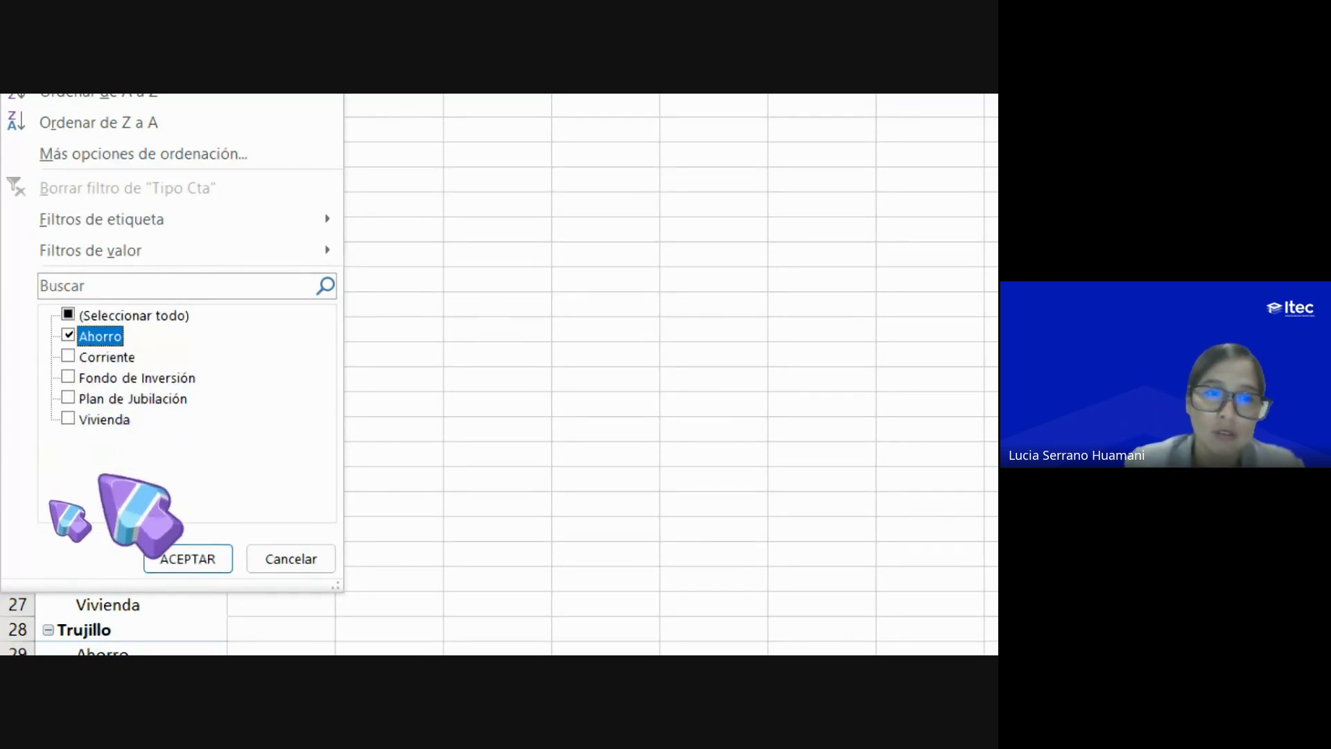
pyautogui.click(67, 356)
pyautogui.click(68, 377)
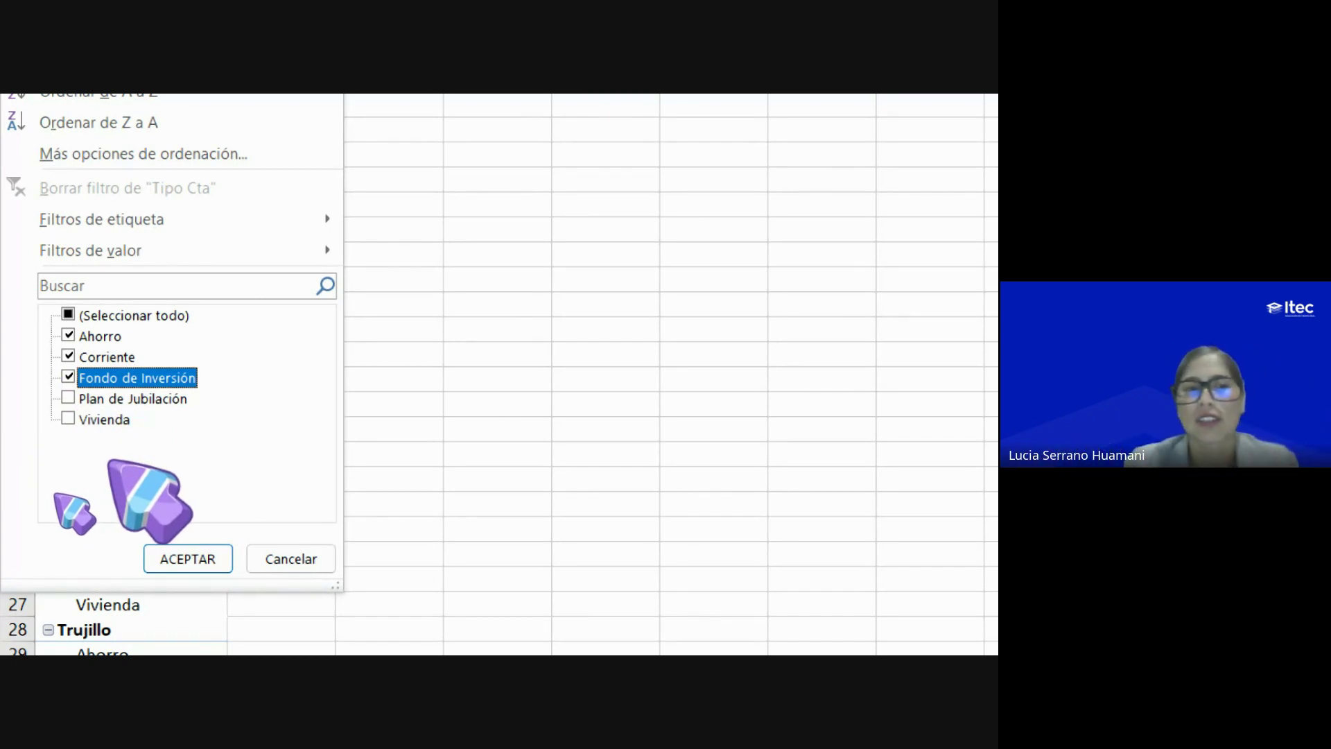
pyautogui.click(182, 559)
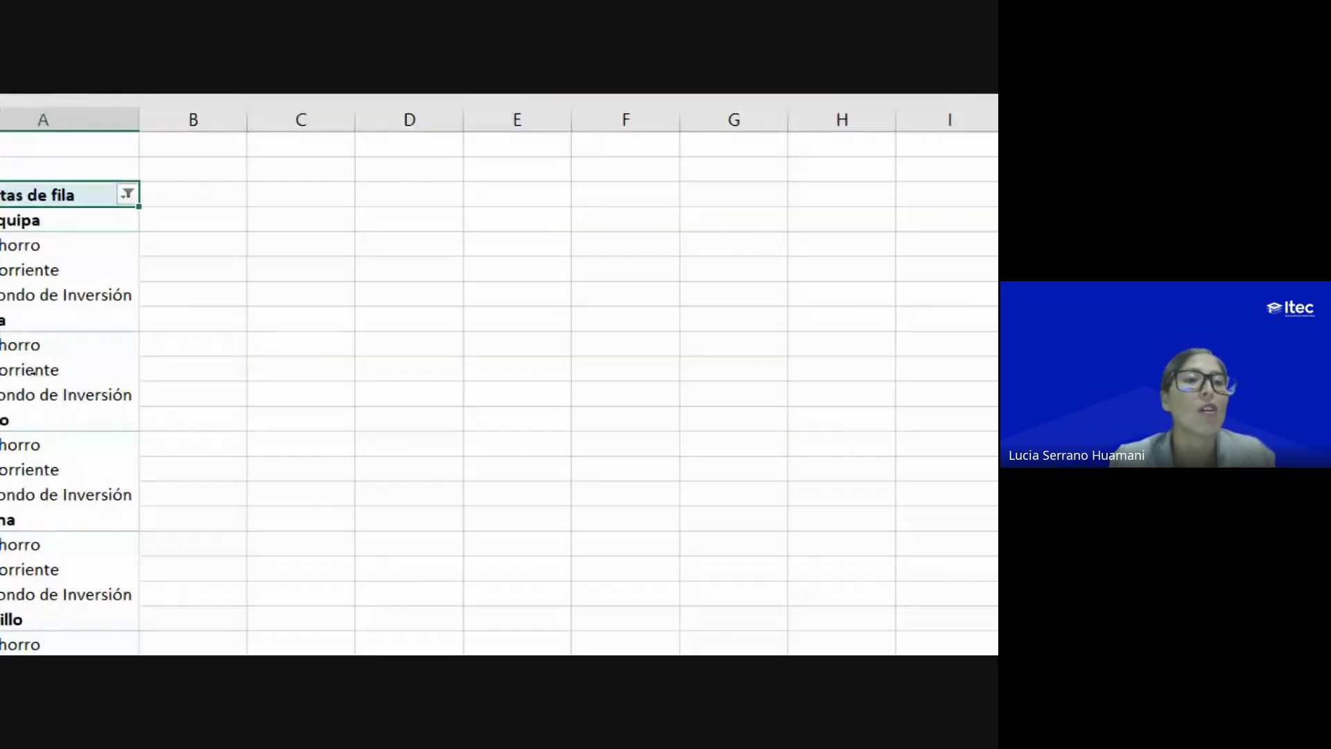
# Step: Reapply the Tipo Cta row filter by clearing all account types and reselecting Ahorro, Corriente and Fondo de Inversión
pyautogui.click(215, 194)
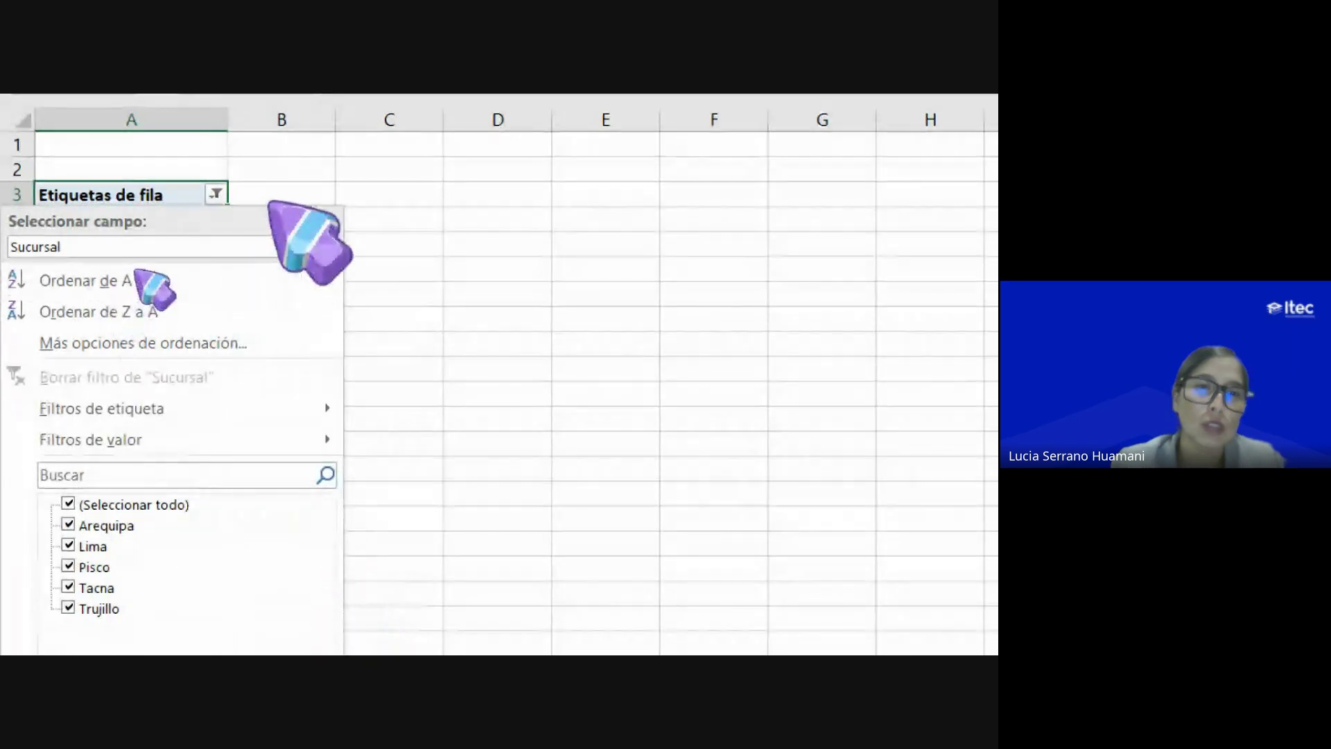
pyautogui.press('Escape')
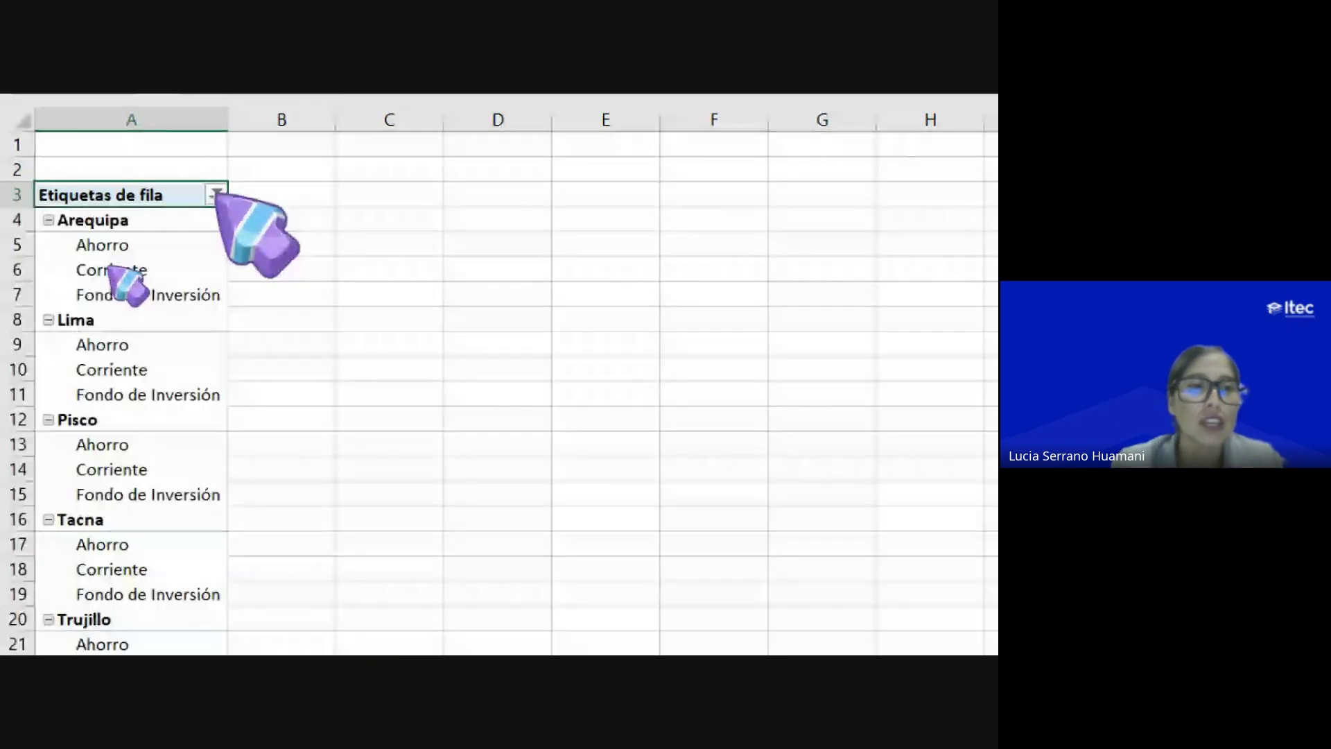
pyautogui.click(216, 194)
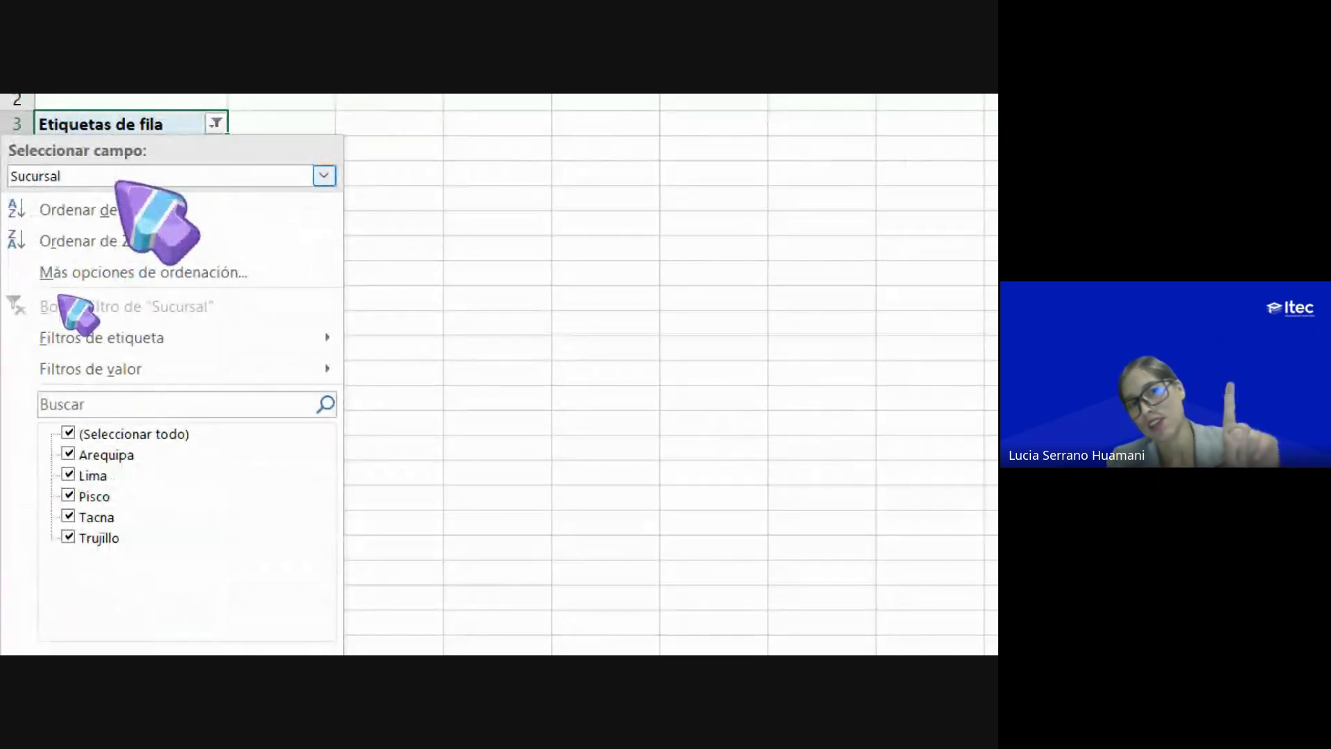
pyautogui.click(324, 177)
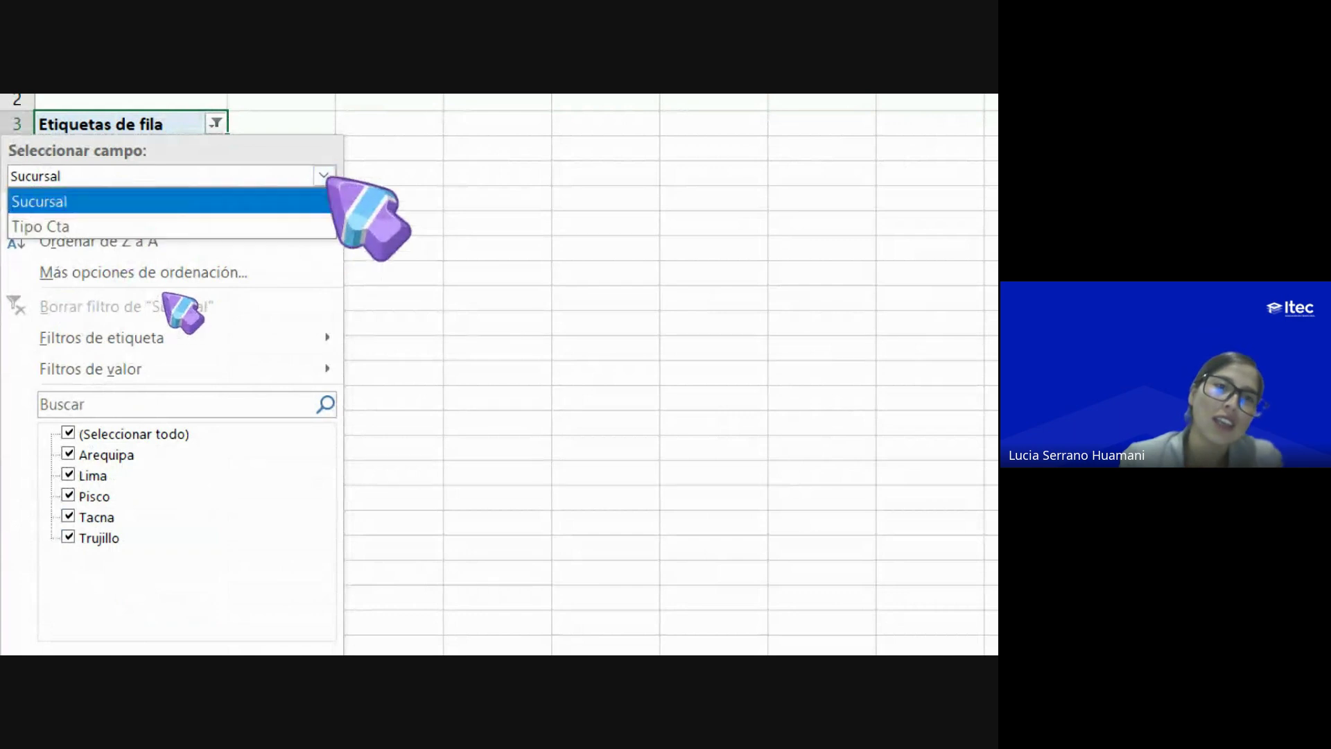
pyautogui.click(52, 226)
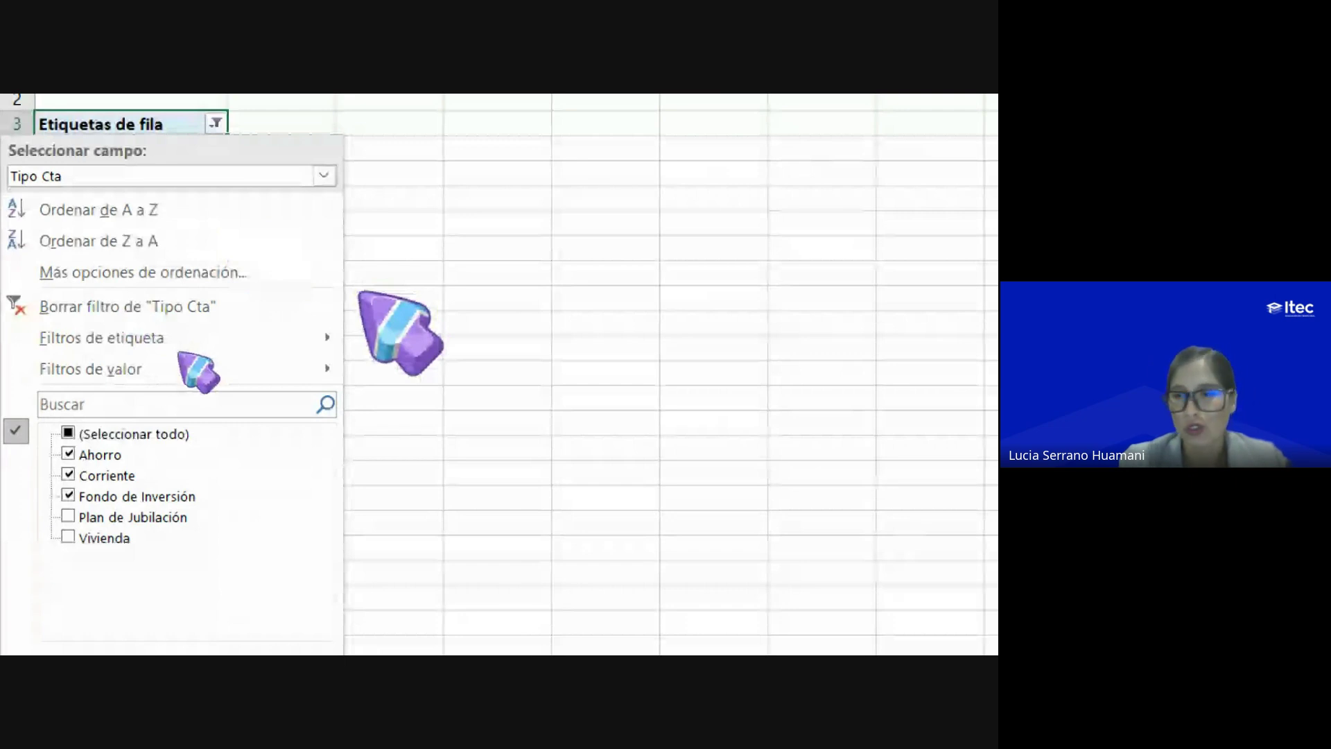
pyautogui.click(68, 434)
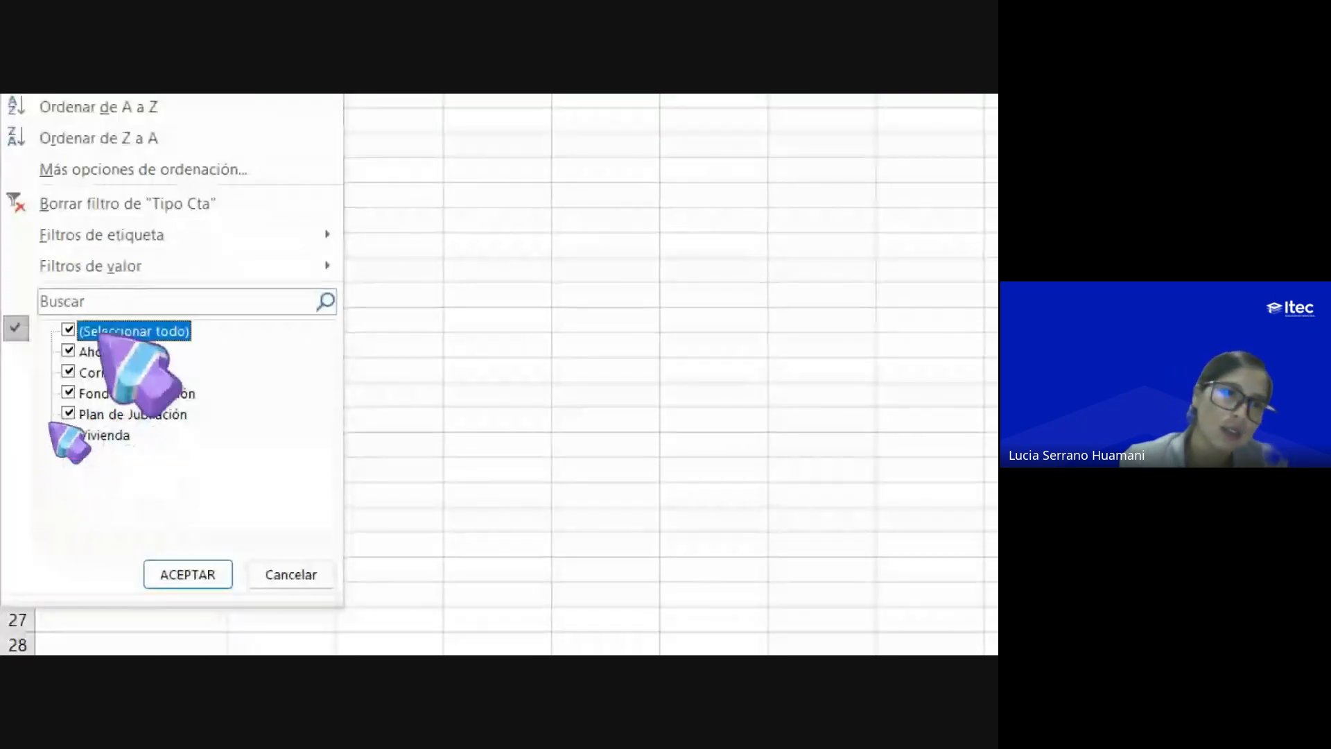
pyautogui.click(69, 330)
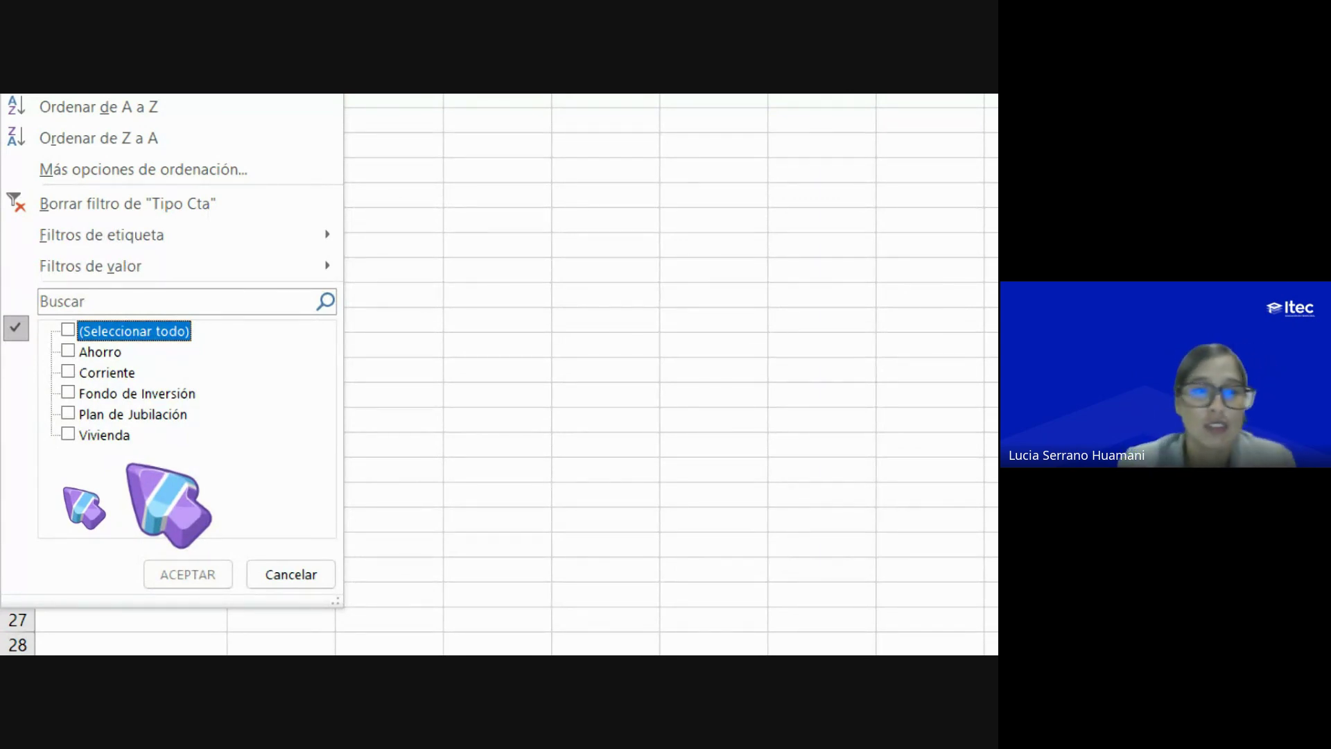
pyautogui.click(68, 352)
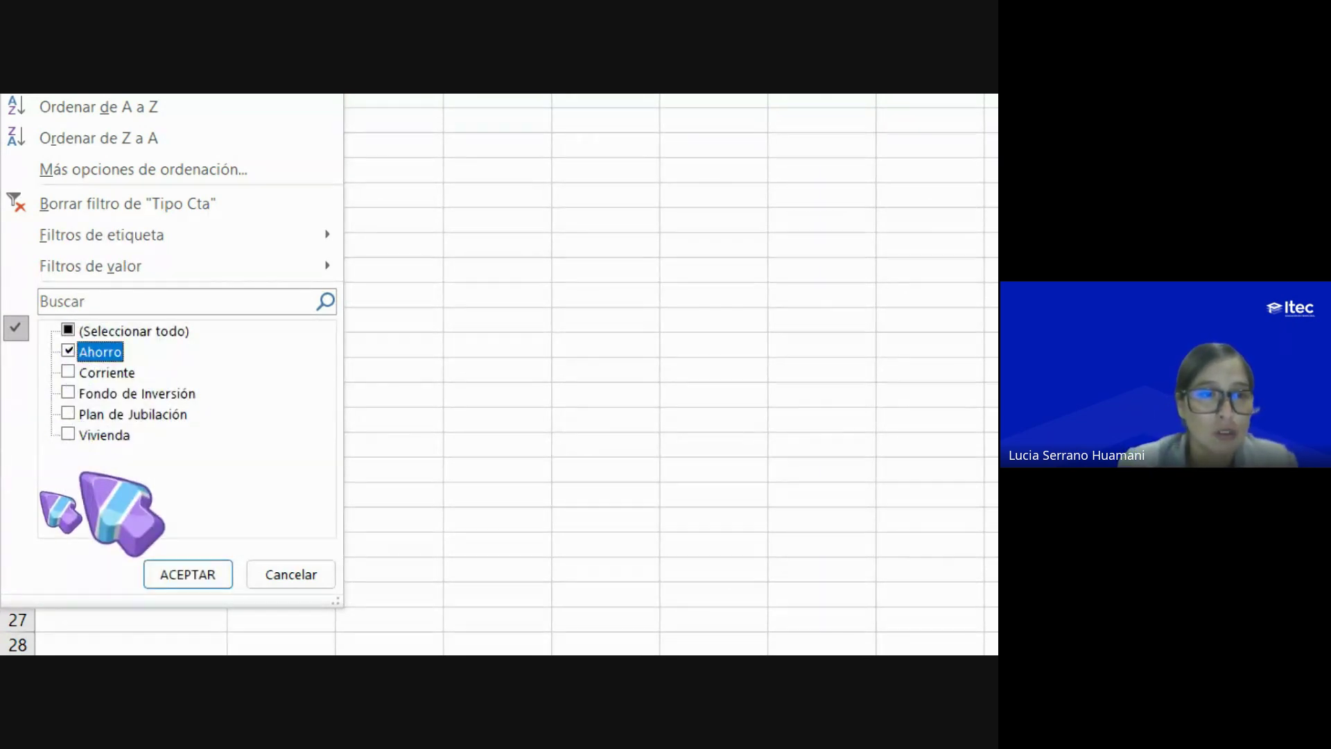
pyautogui.click(70, 372)
pyautogui.click(69, 393)
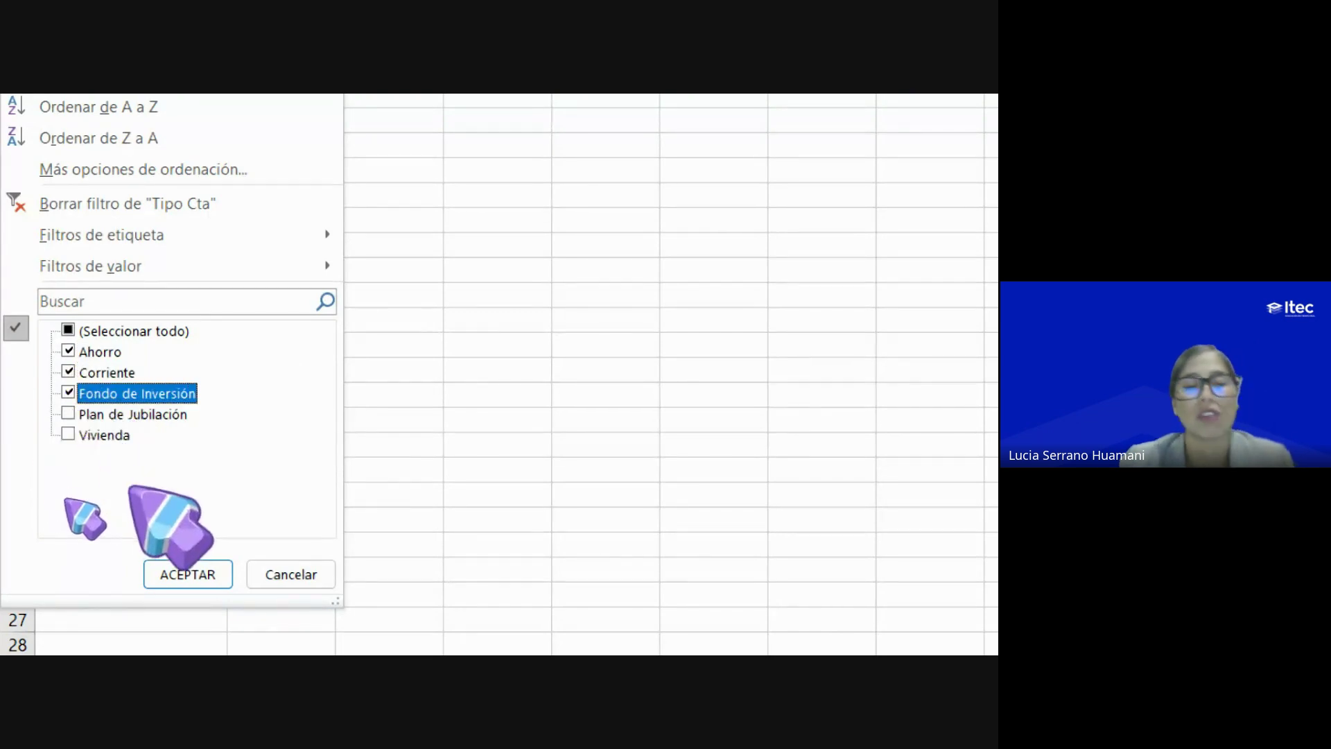
pyautogui.click(188, 574)
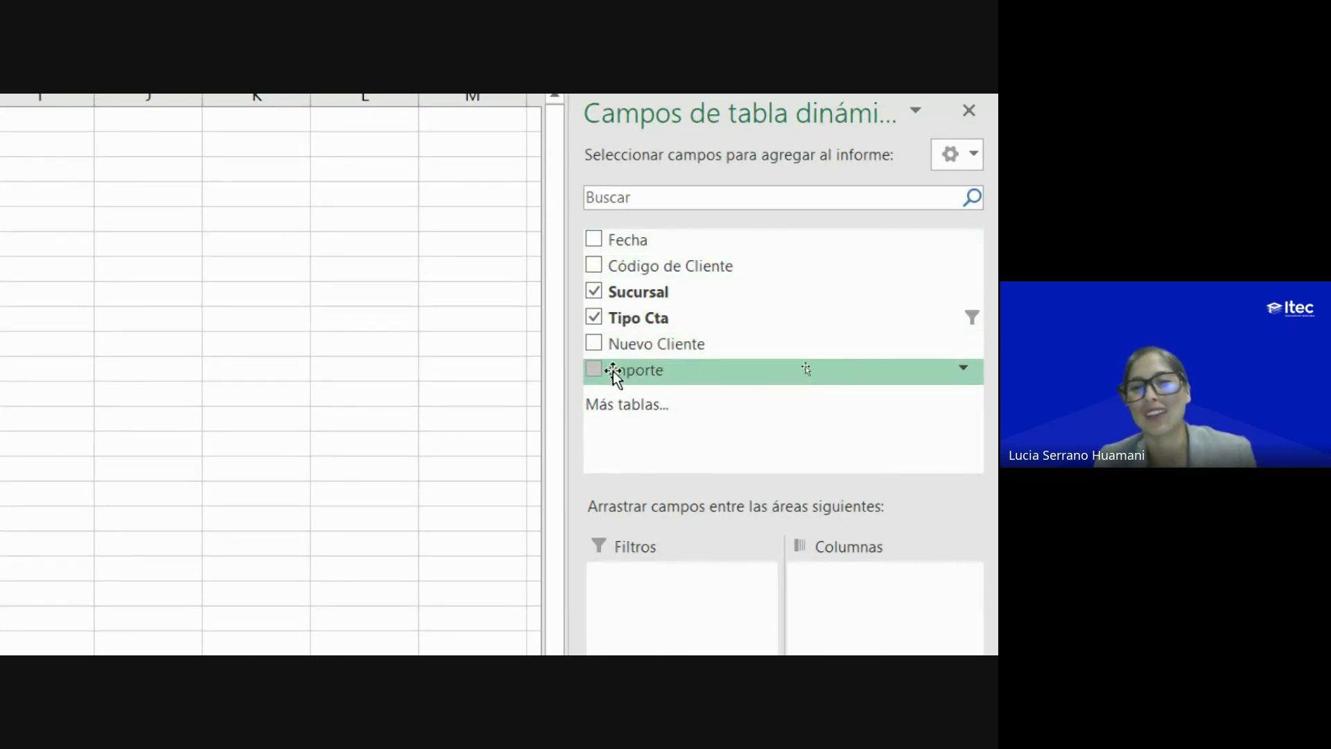
# Step: Add Importe to the pivot table's values and inspect the Arequipa subtotal and its amounts per account type
pyautogui.click(595, 370)
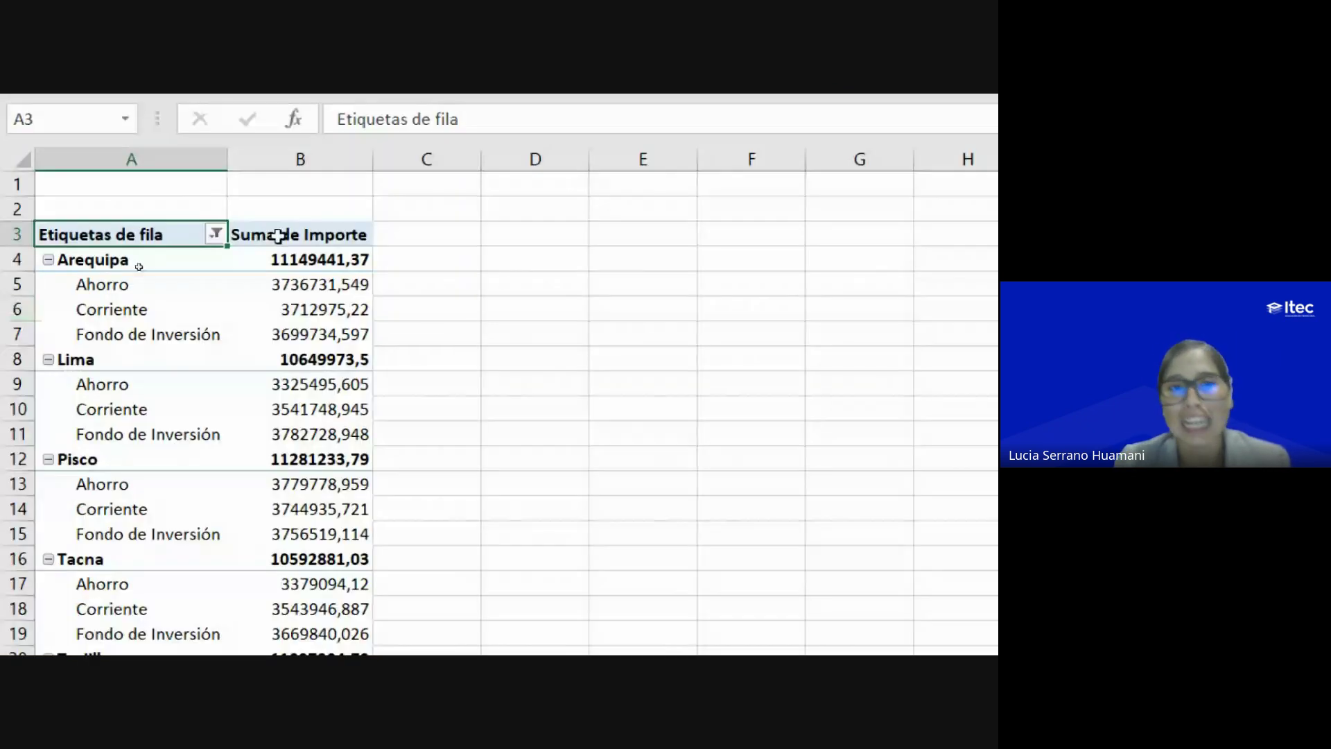
pyautogui.press('Right')
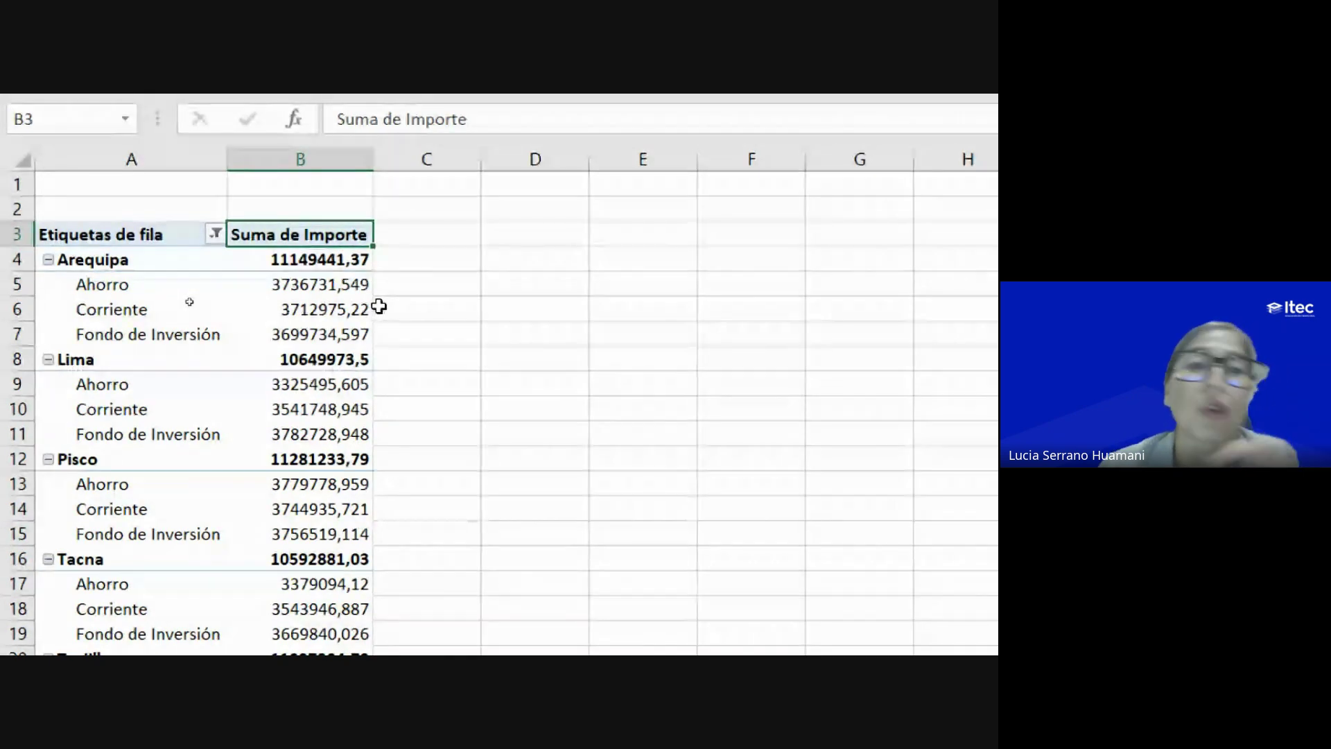
pyautogui.click(323, 259)
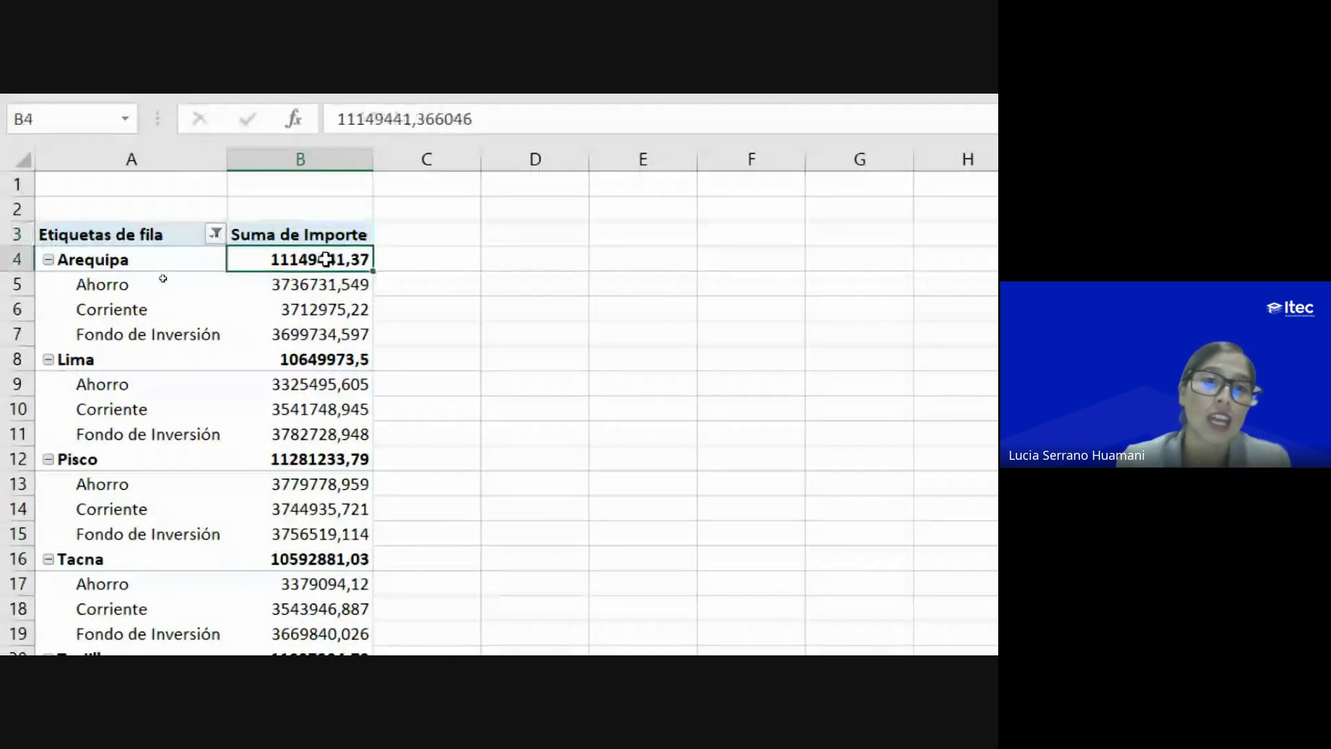
pyautogui.click(328, 291)
pyautogui.click(323, 308)
pyautogui.click(317, 338)
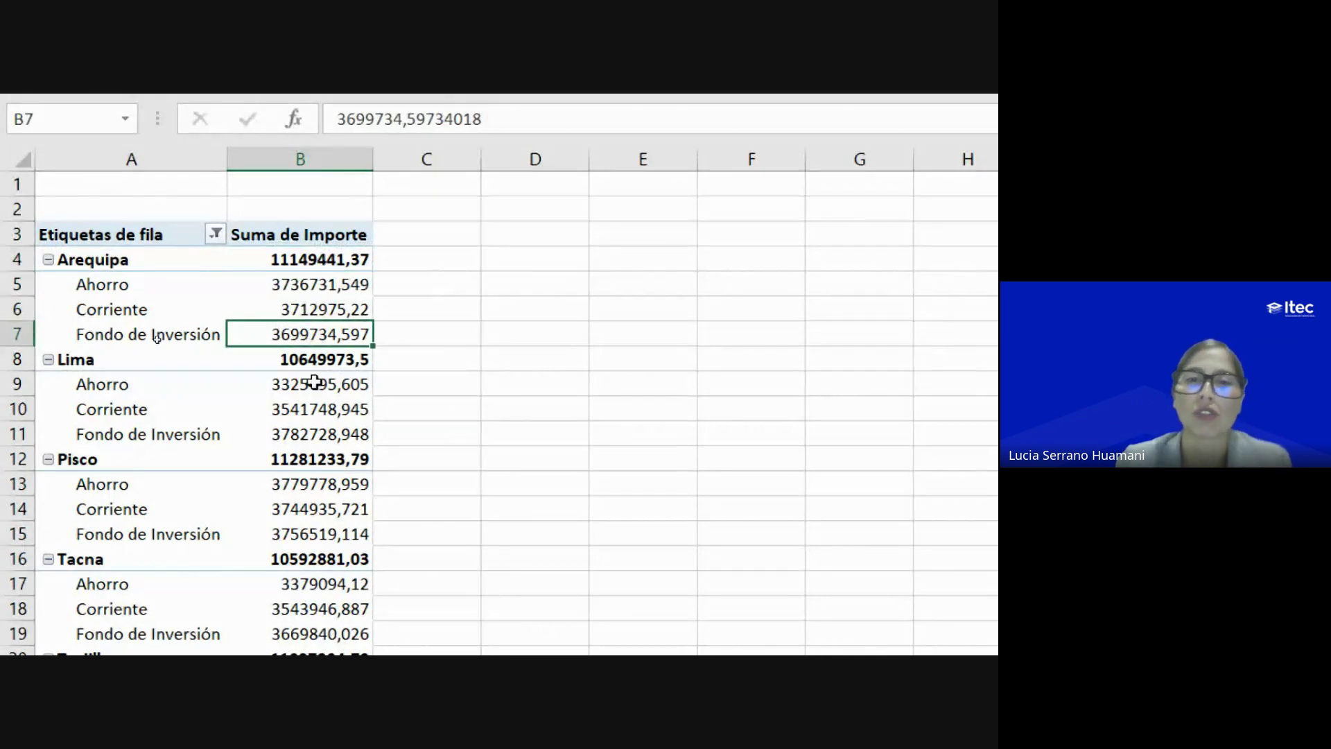
pyautogui.click(278, 294)
pyautogui.click(285, 259)
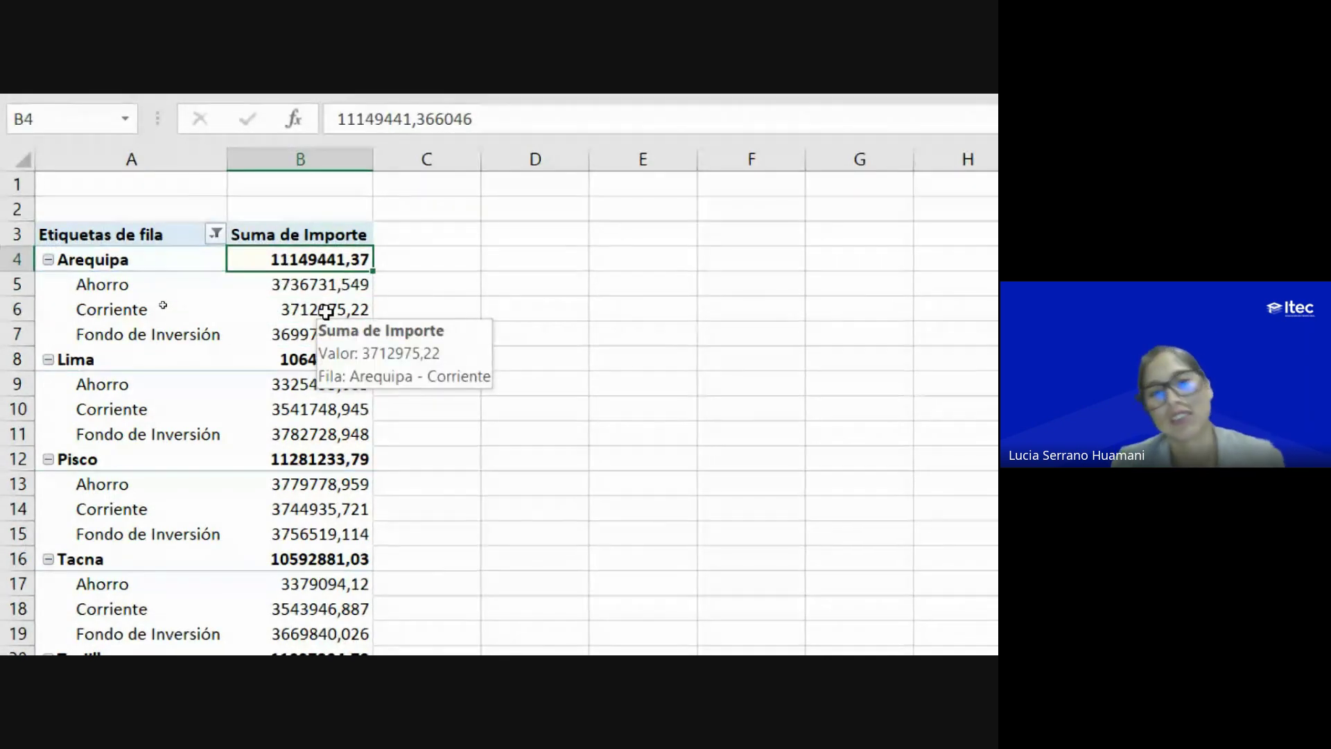
# Step: Inspect the summed Importe for Arequipa's Ahorro and Corriente accounts and the Arequipa subtotal
pyautogui.click(277, 286)
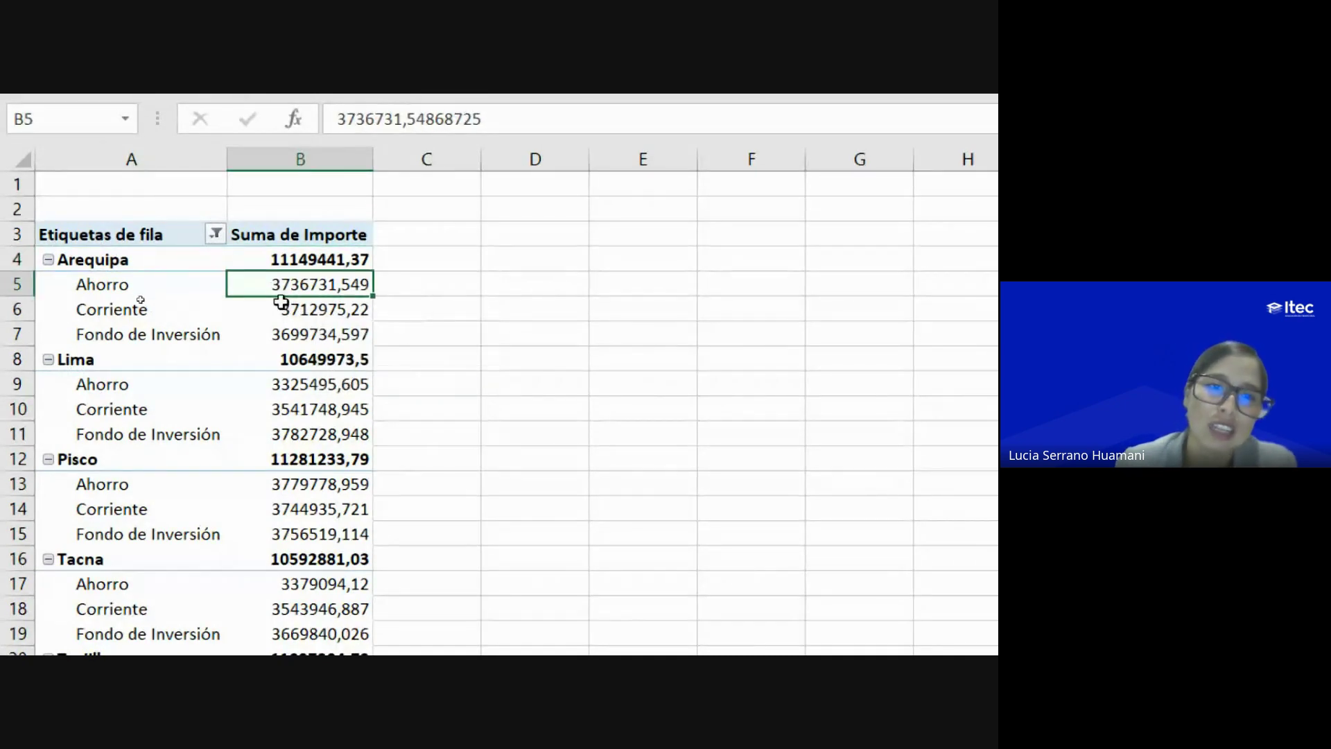
pyautogui.click(284, 309)
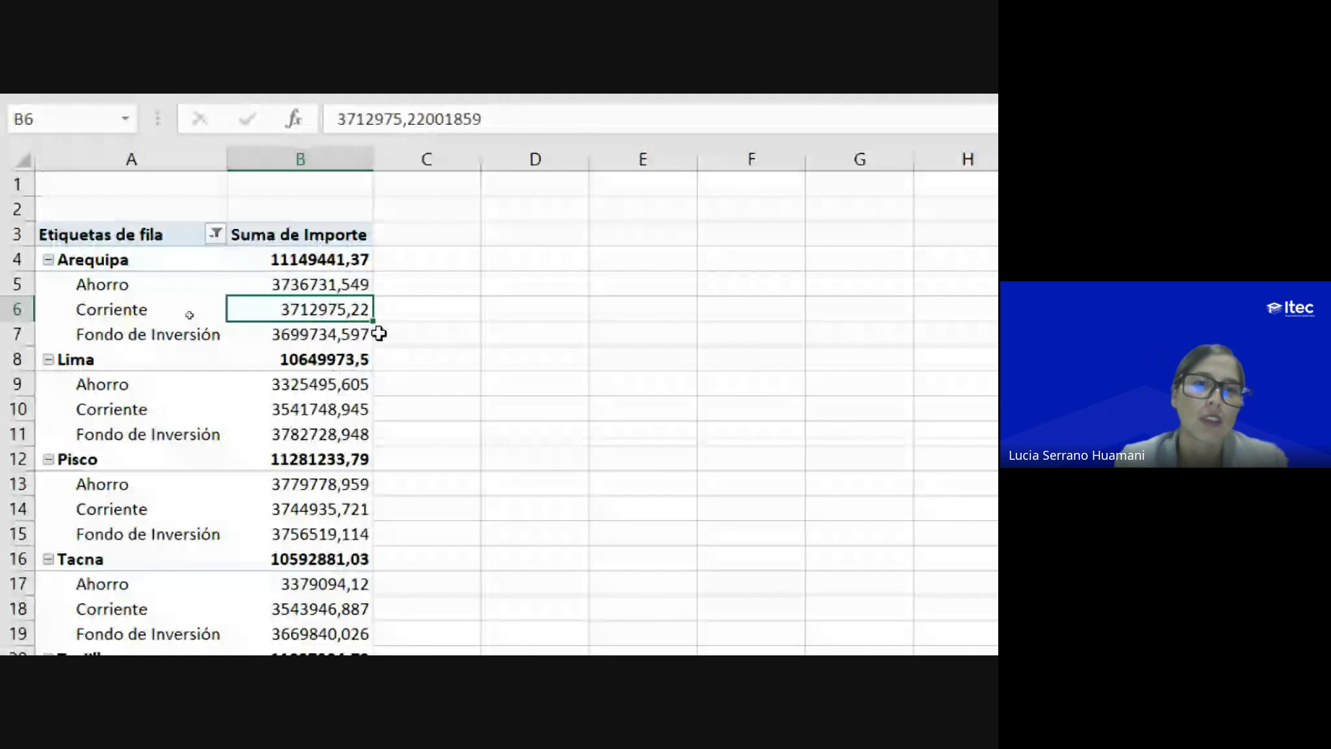
pyautogui.press('Up')
pyautogui.press('Up')
pyautogui.moveTo(352, 368)
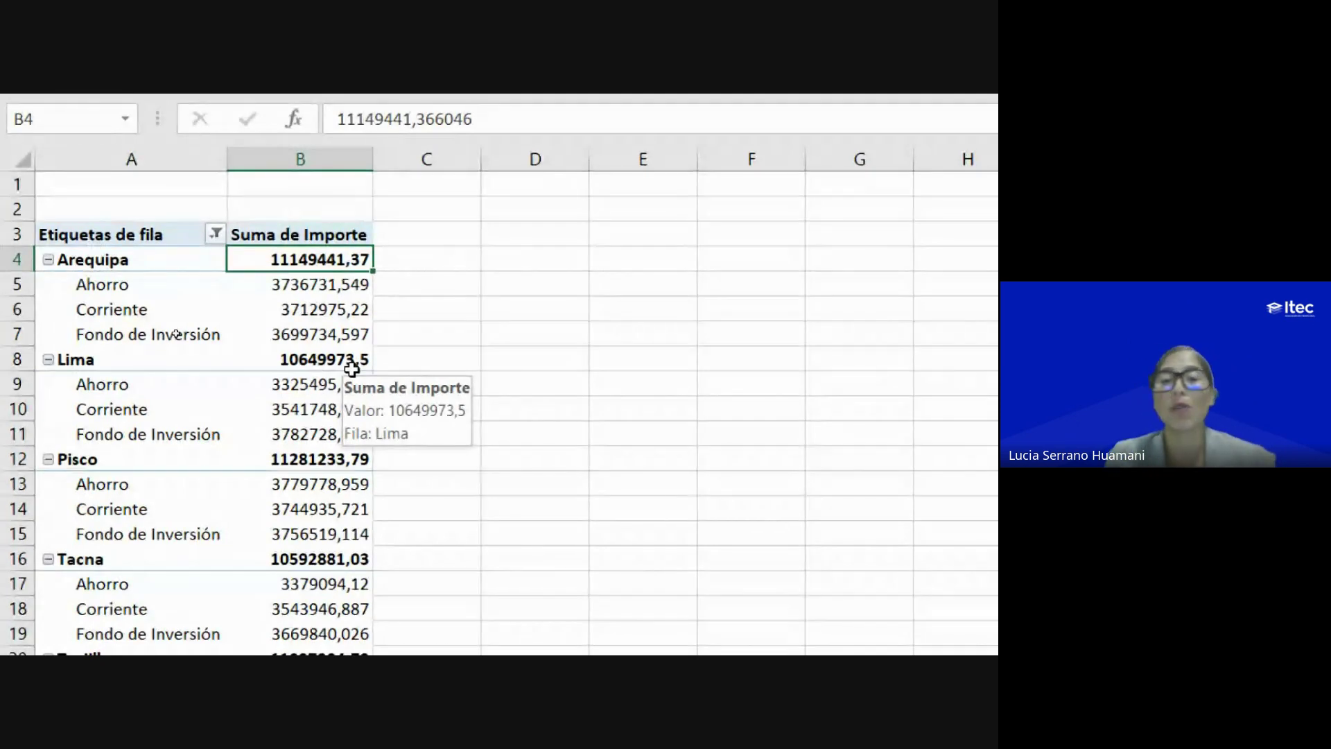
# Step: Browse the summary functions in the Importe value field settings and summarize the field by Promedio
pyautogui.click(295, 235)
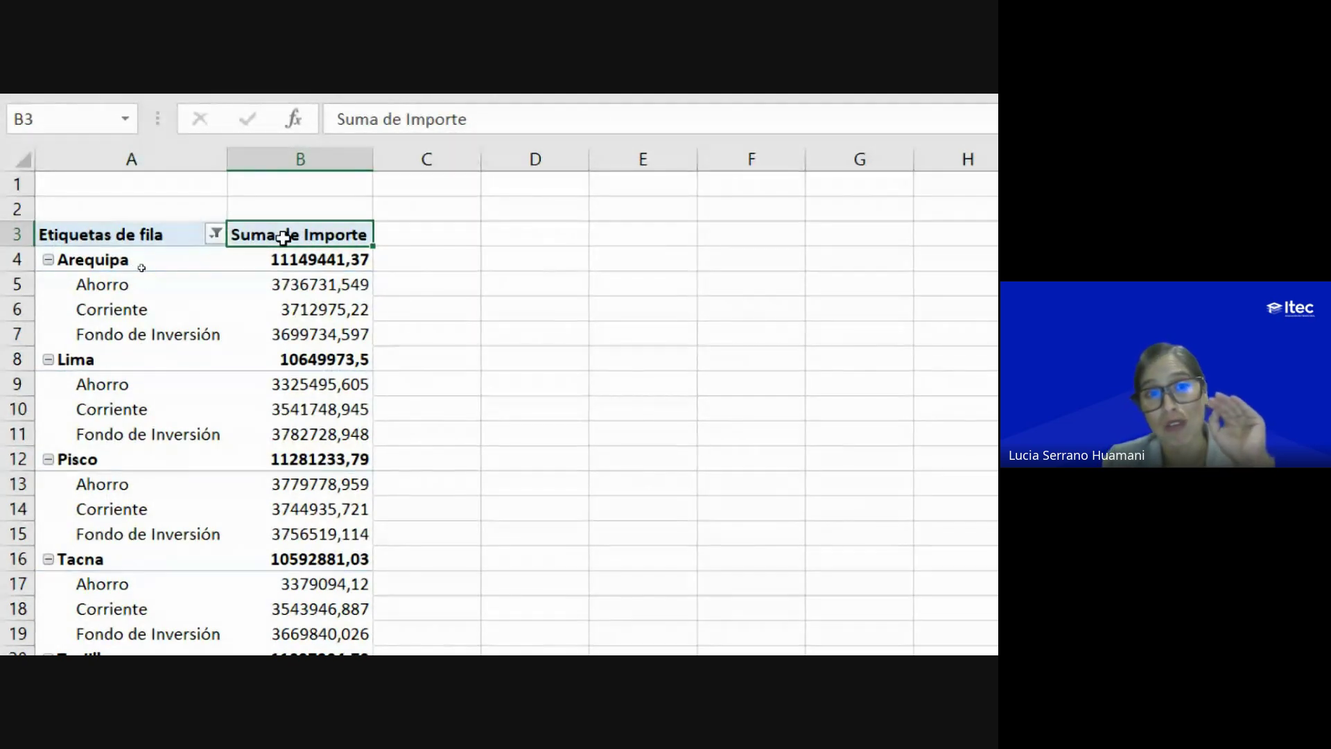
pyautogui.doubleClick(283, 238)
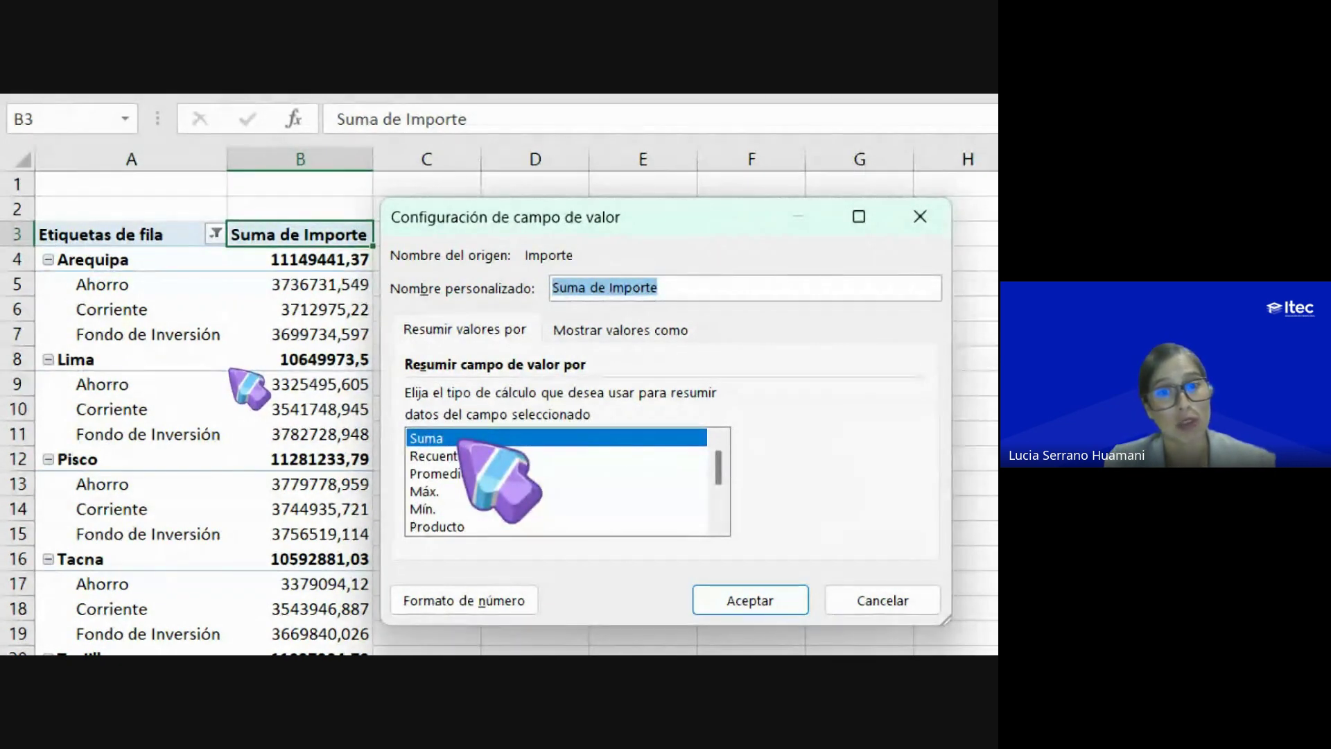
pyautogui.click(485, 386)
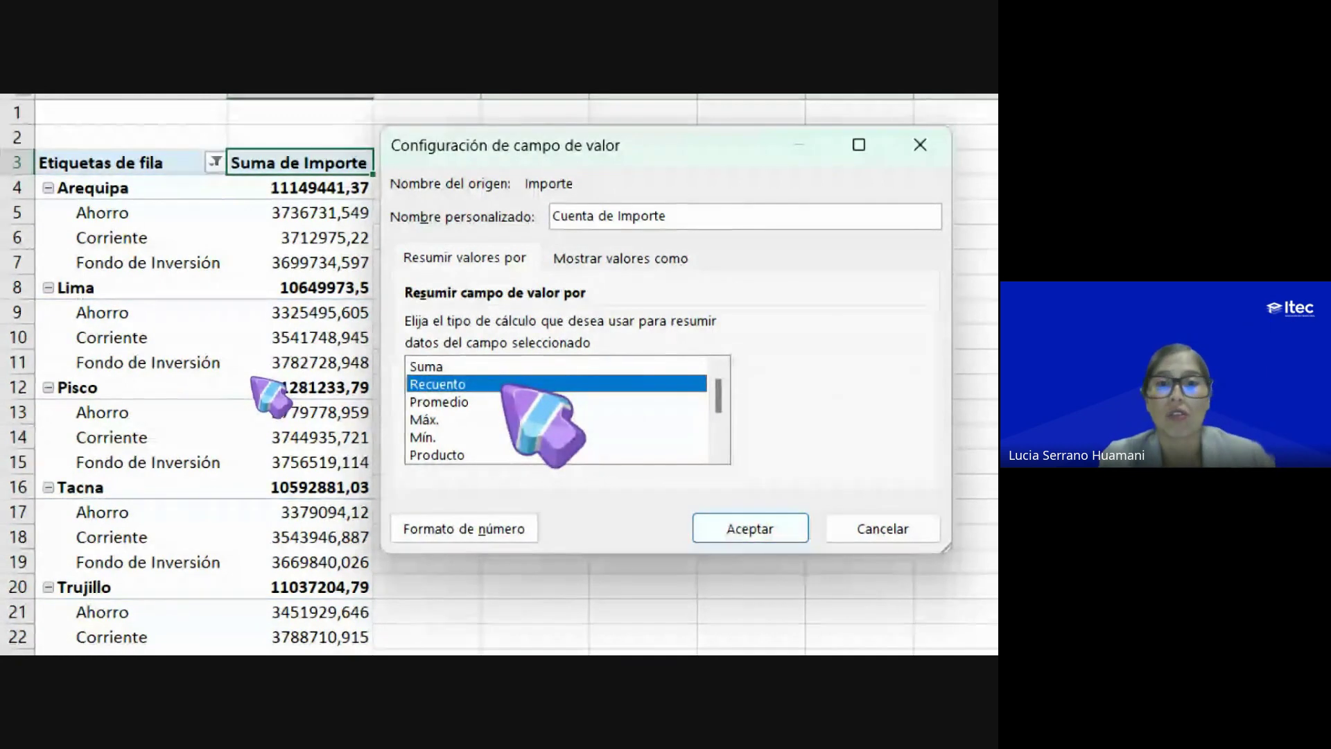
pyautogui.click(471, 402)
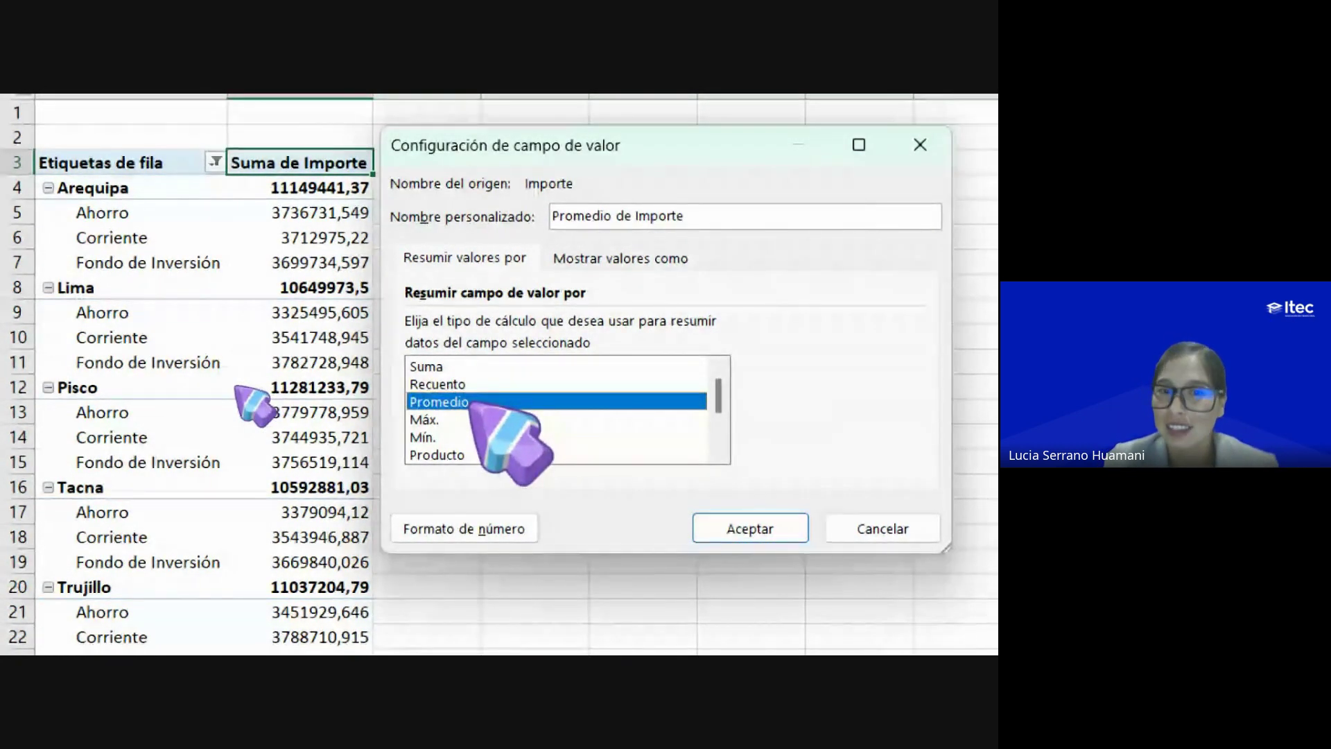
pyautogui.click(469, 419)
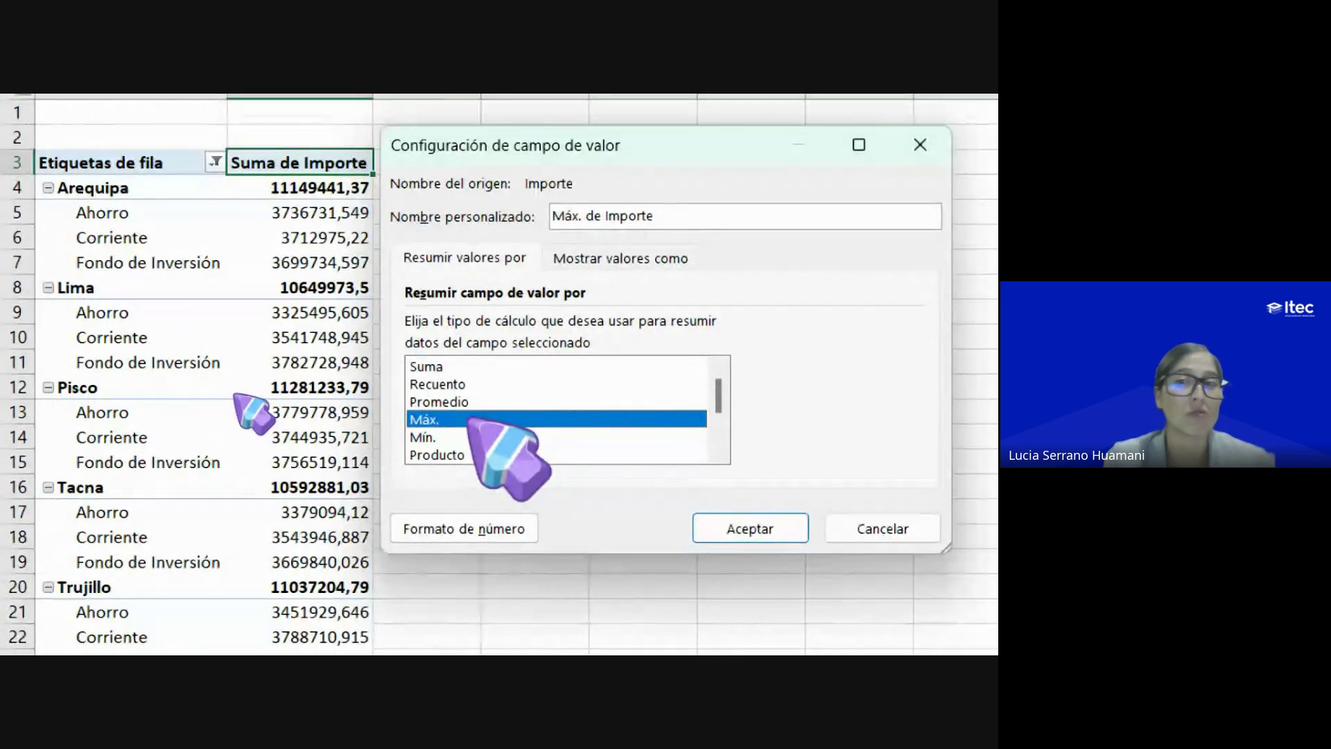
pyautogui.click(463, 437)
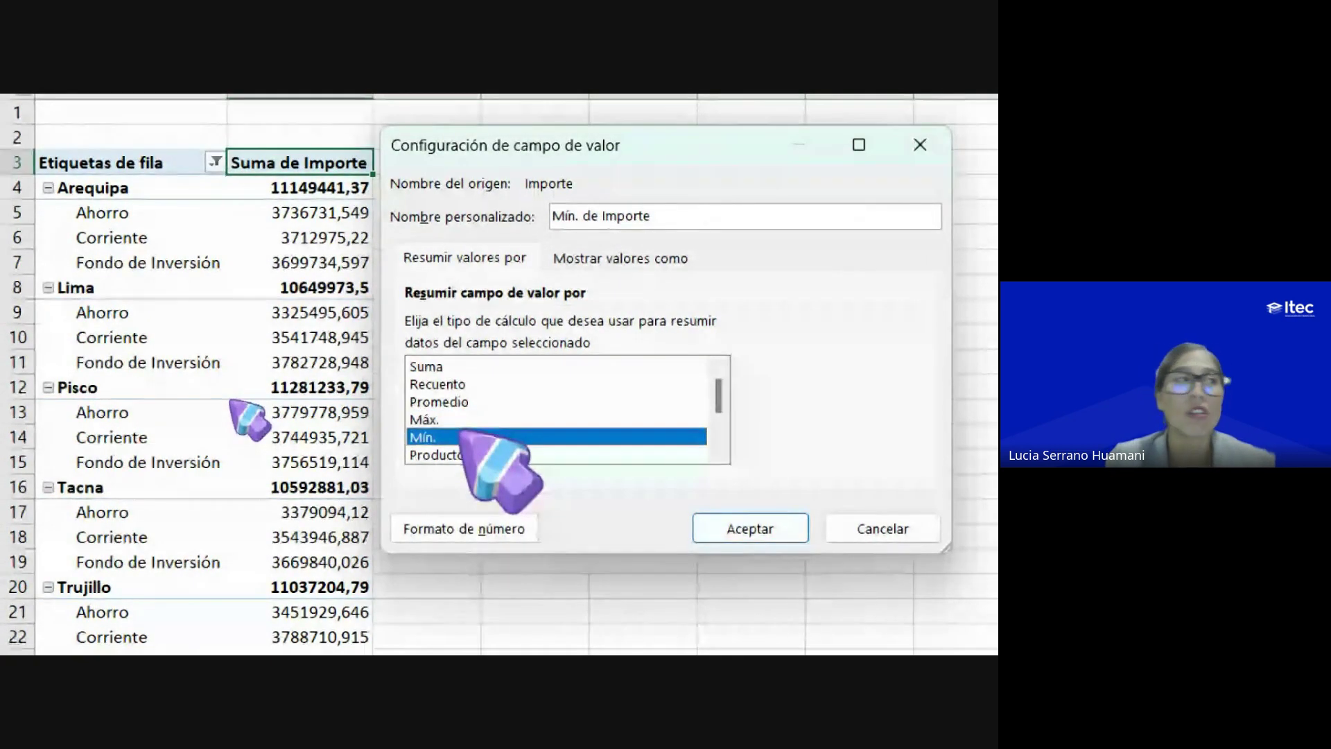
pyautogui.press('Down')
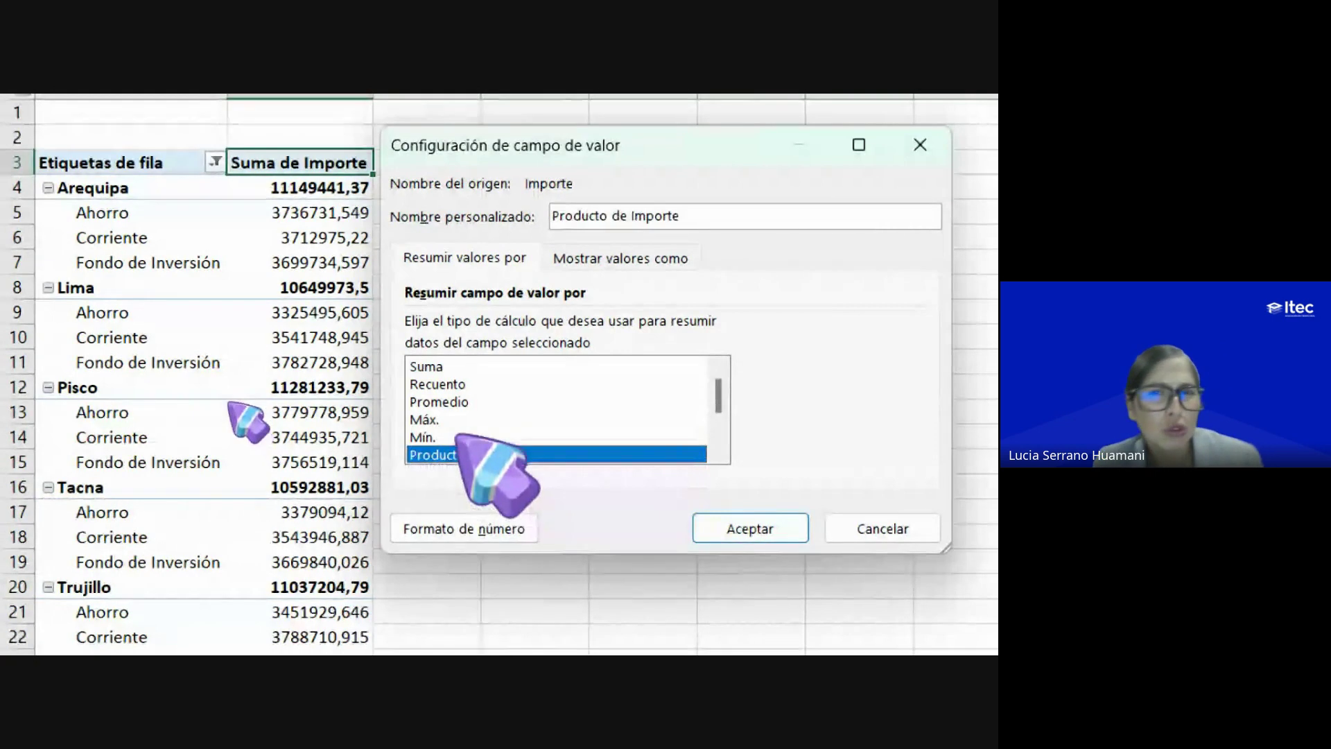
pyautogui.scroll(-2, 569, 419)
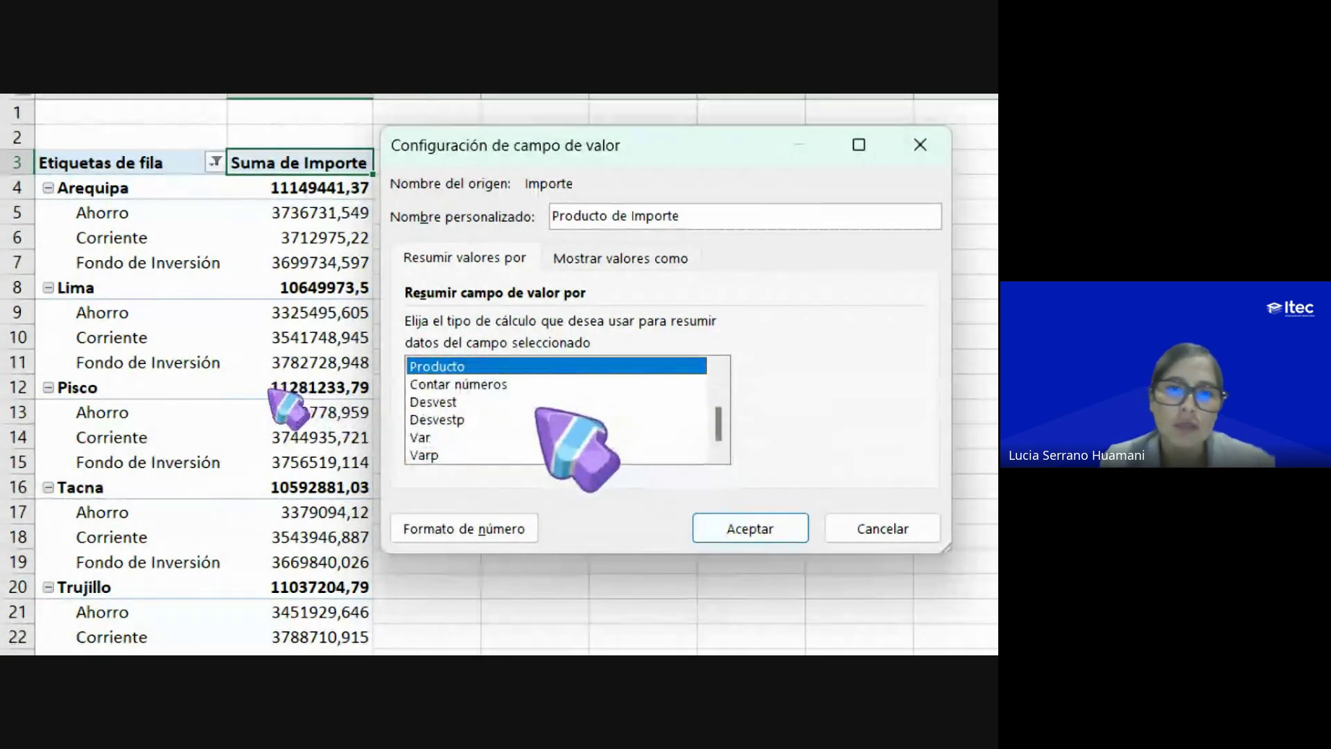
pyautogui.scroll(2, 537, 416)
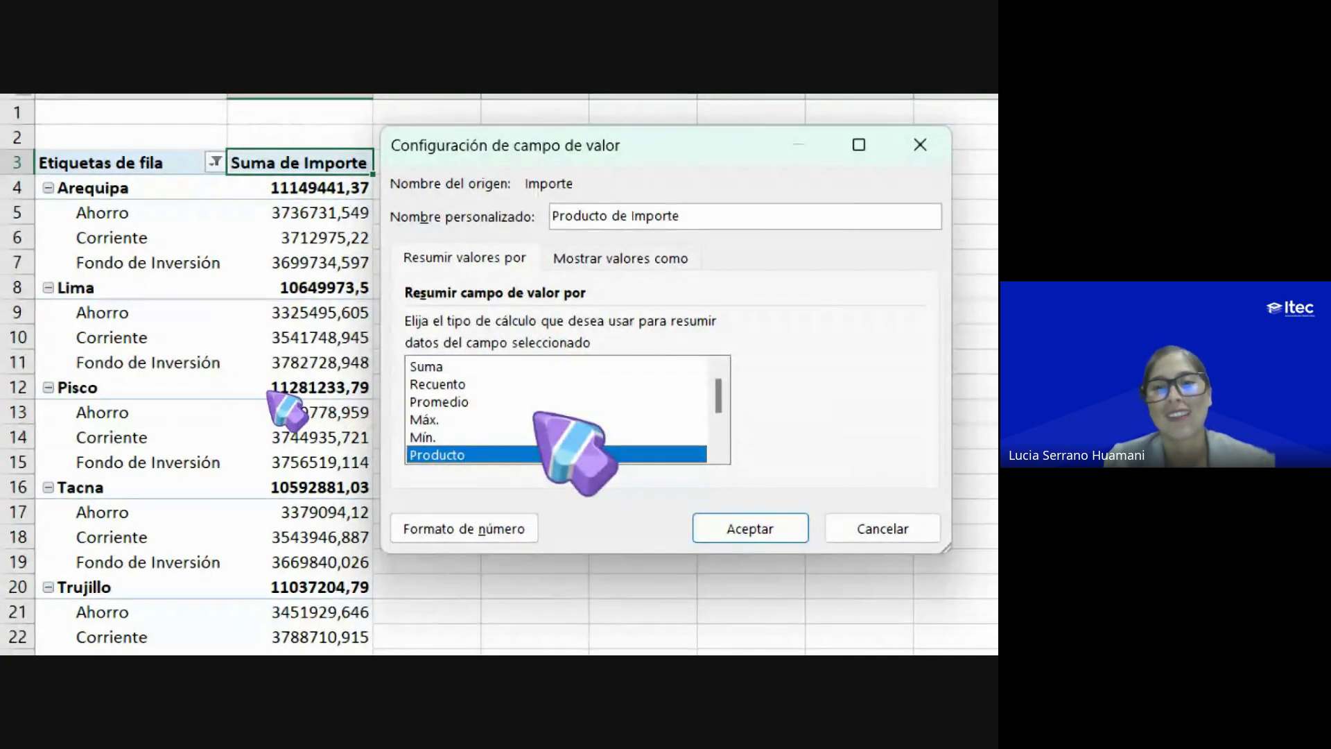
pyautogui.click(461, 404)
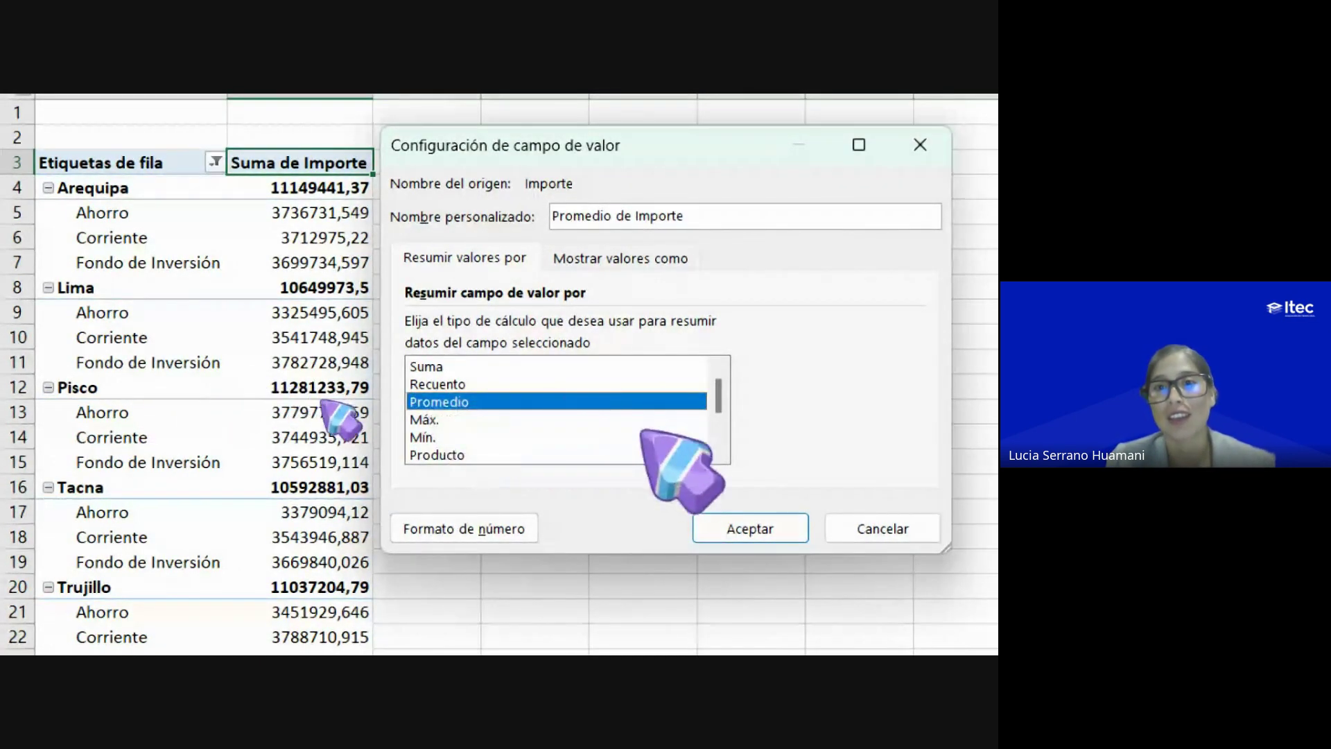
pyautogui.click(733, 535)
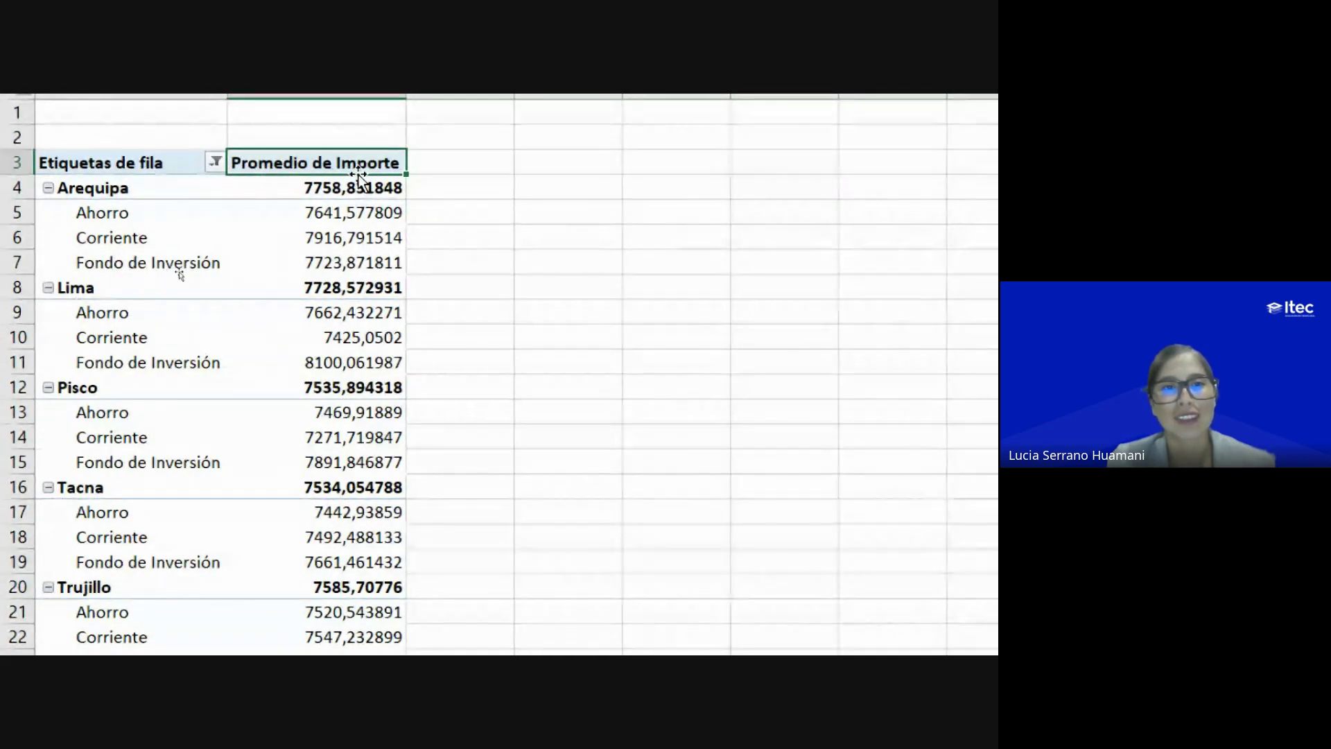
# Step: Format the averaged Importe values as Moneda with 2 decimals and the S/ Español (Perú) symbol
pyautogui.moveTo(365, 219)
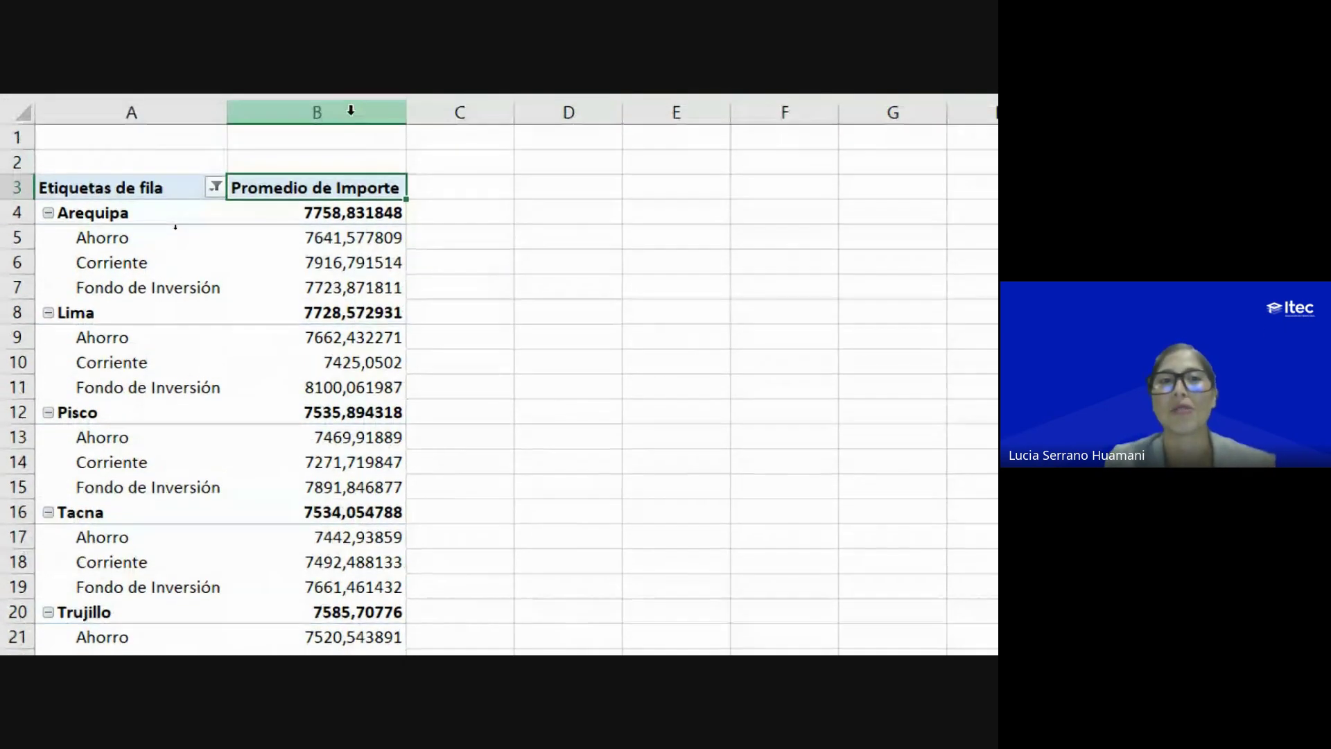
pyautogui.doubleClick(361, 200)
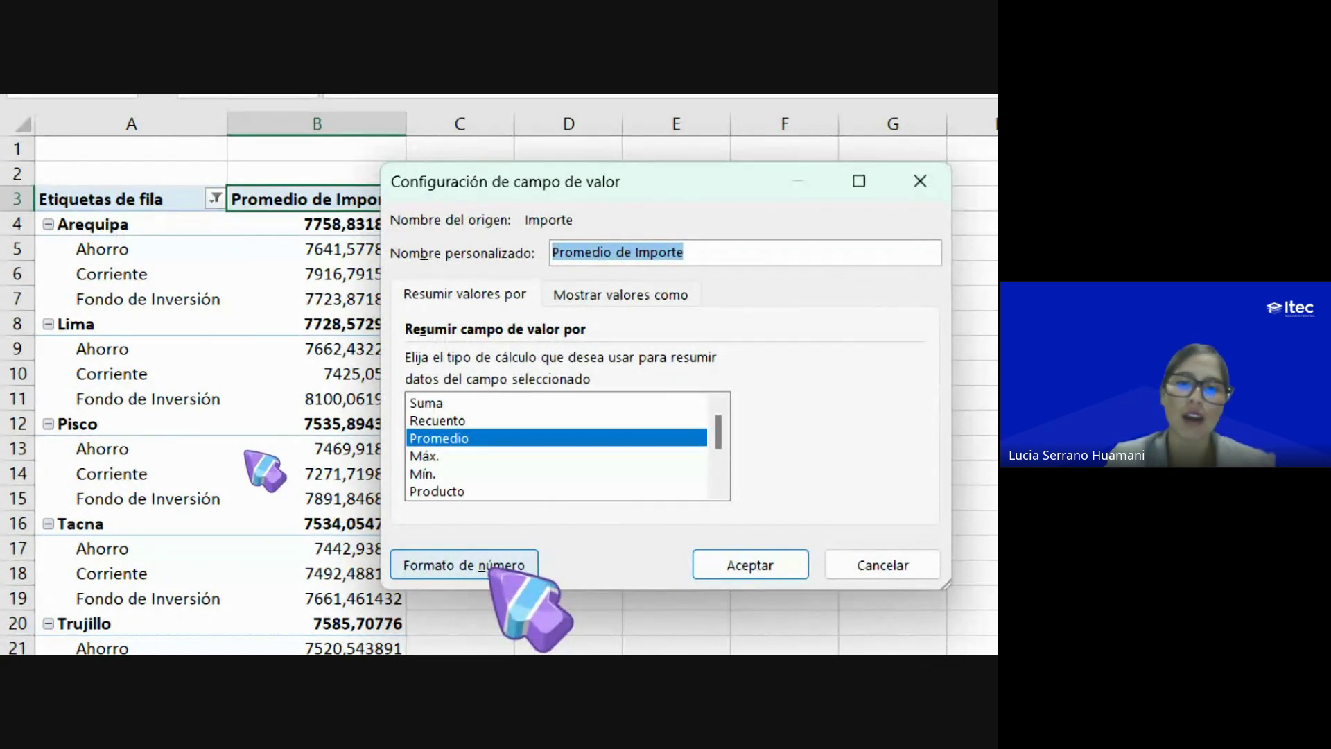
pyautogui.click(492, 567)
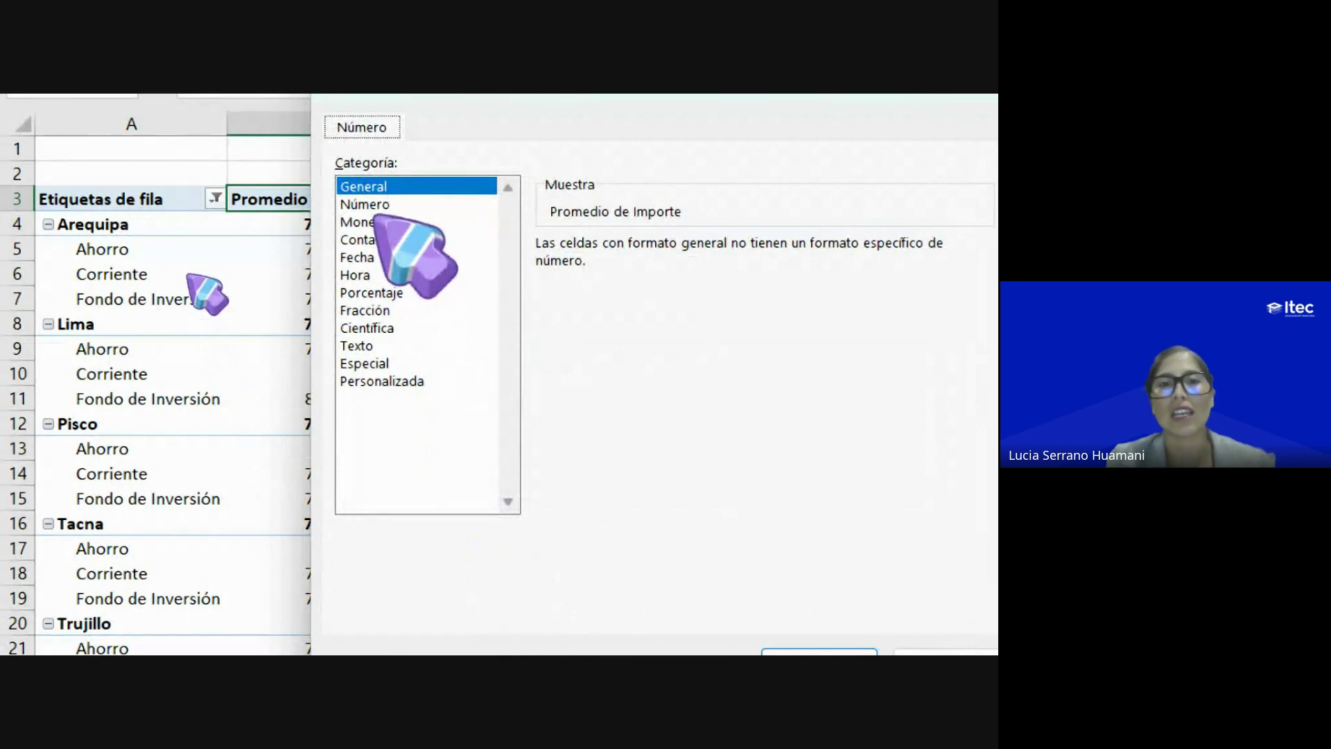
pyautogui.click(364, 222)
pyautogui.click(984, 278)
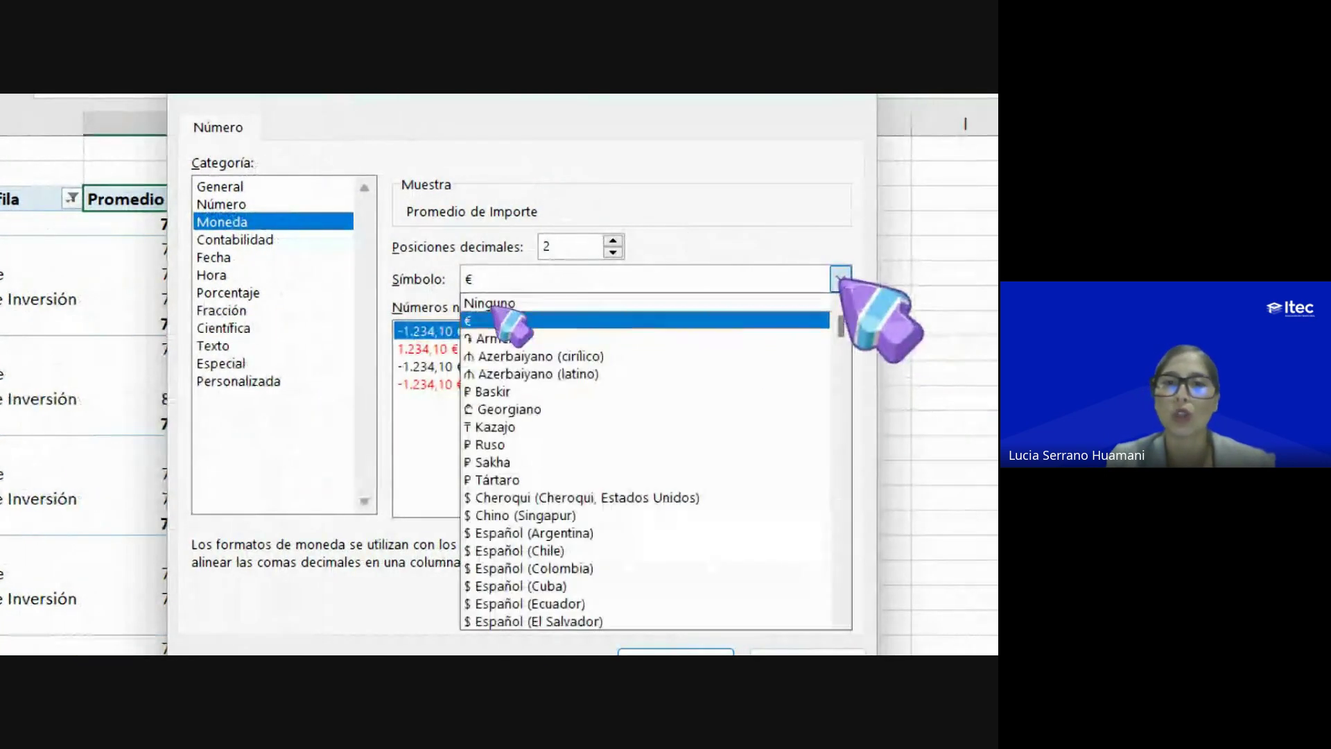
pyautogui.scroll(-15, 517, 405)
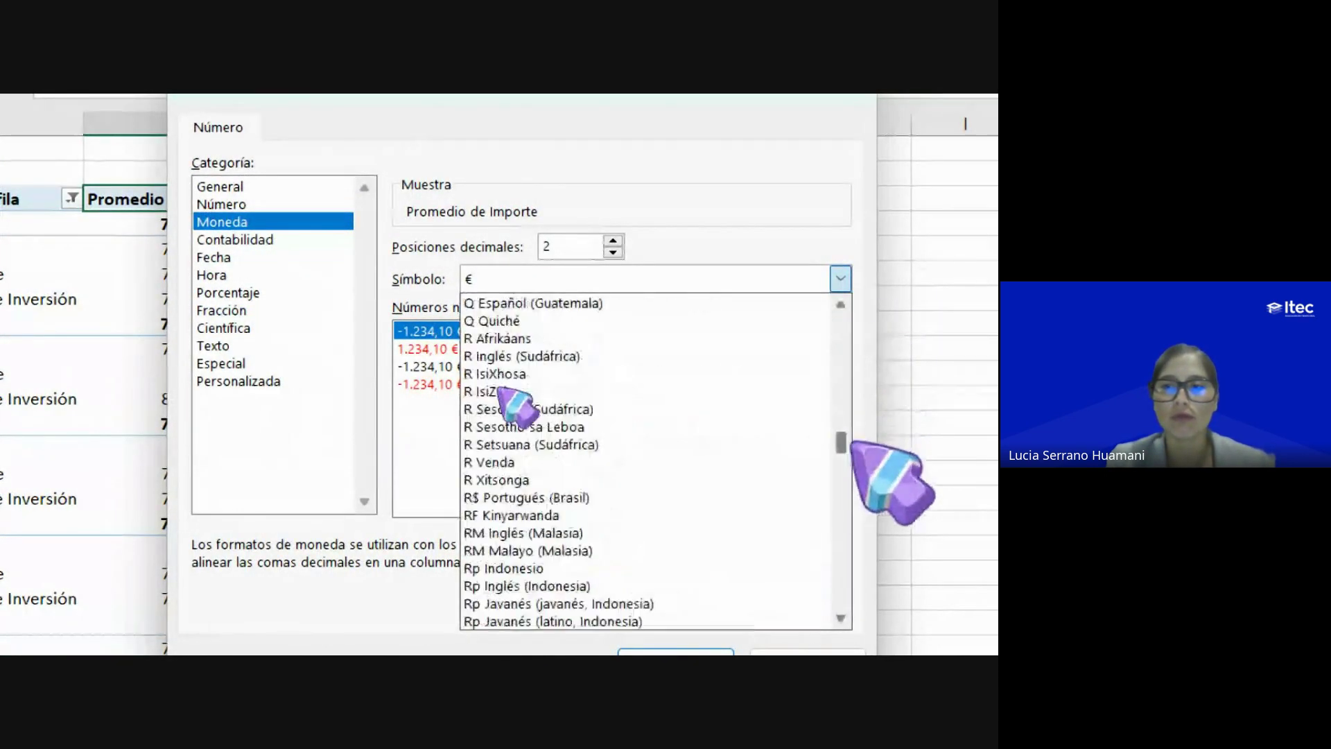
pyautogui.scroll(-3, 649, 529)
pyautogui.click(554, 597)
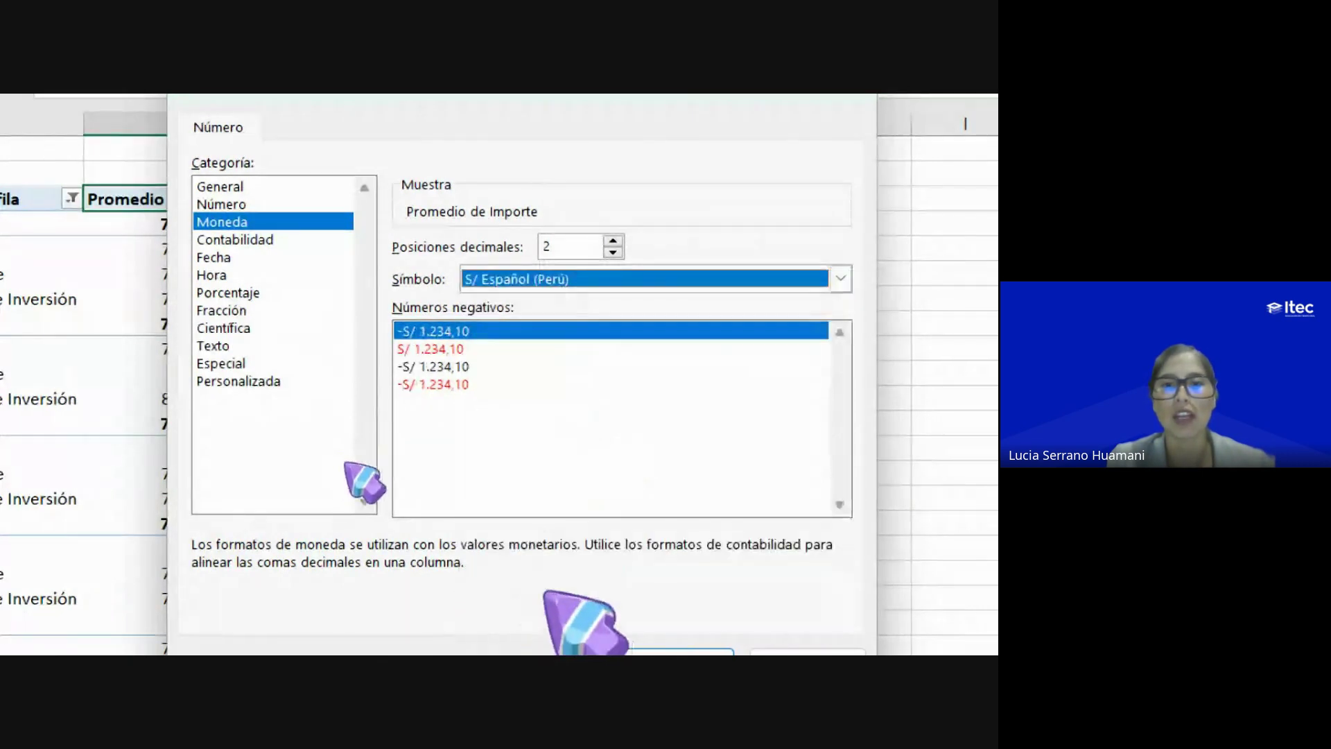
pyautogui.click(683, 651)
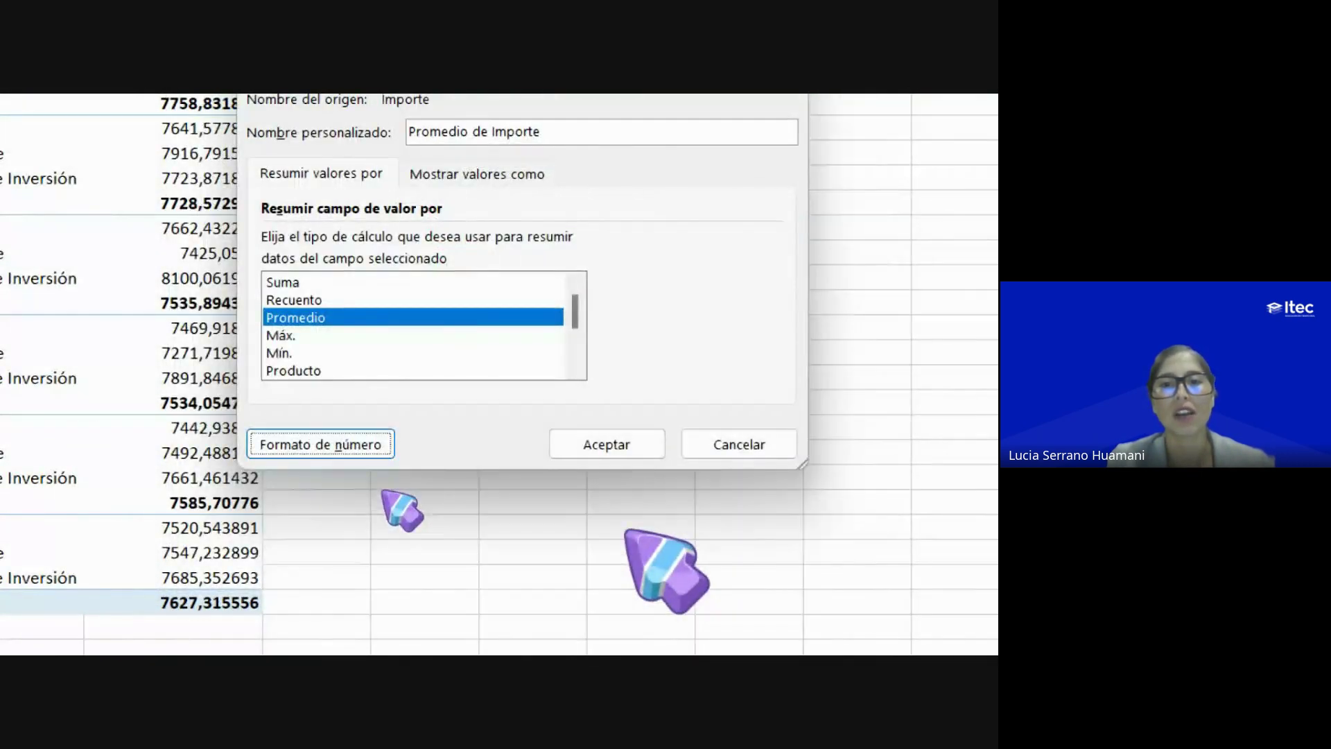
pyautogui.click(606, 444)
# Step: Examine the average Importe for Arequipa and each of its account types, and look over the other branches
pyautogui.click(316, 316)
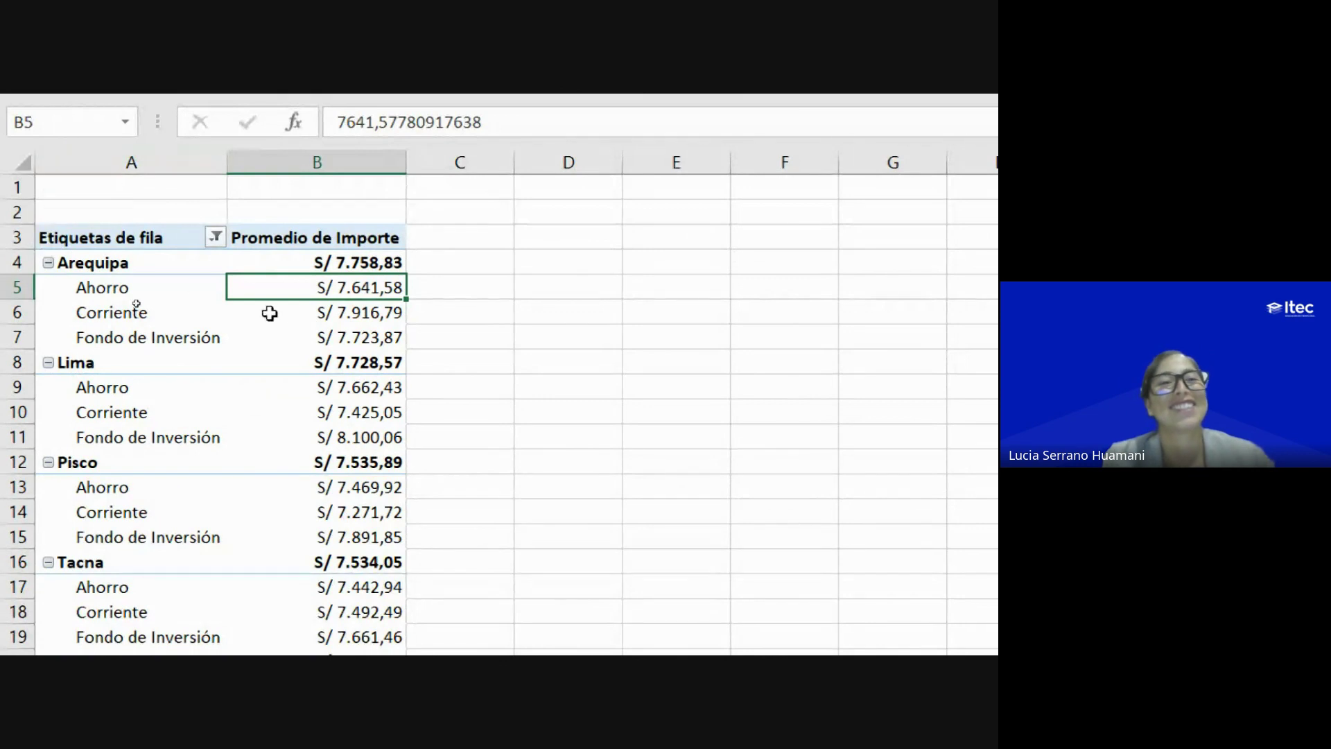
pyautogui.click(342, 262)
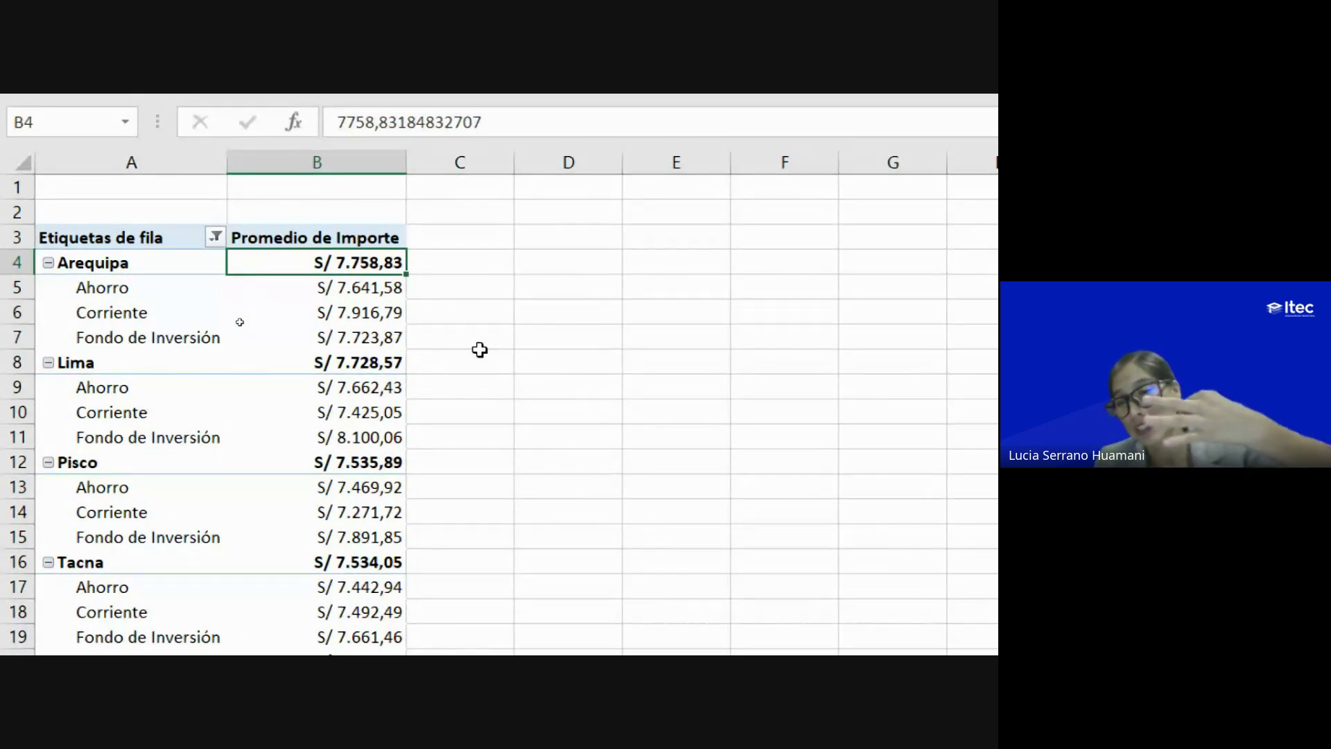
pyautogui.click(344, 290)
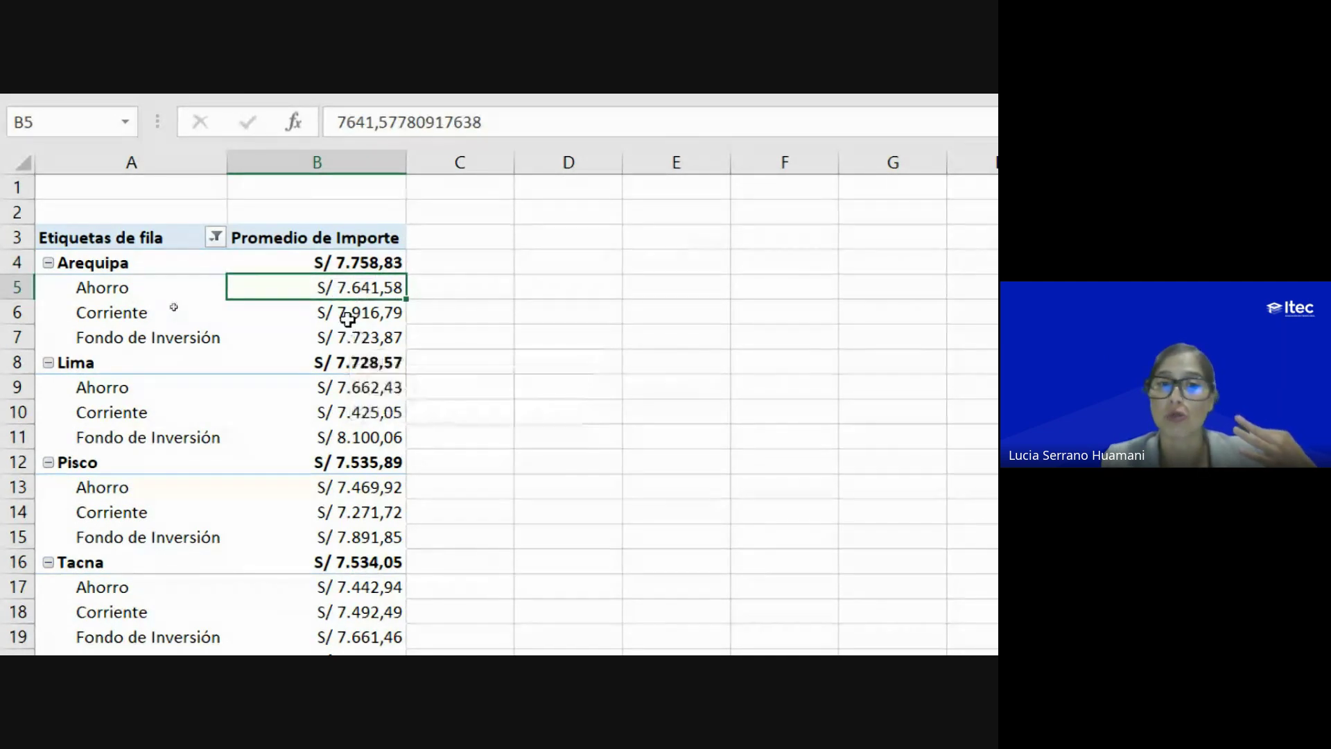
pyautogui.click(360, 326)
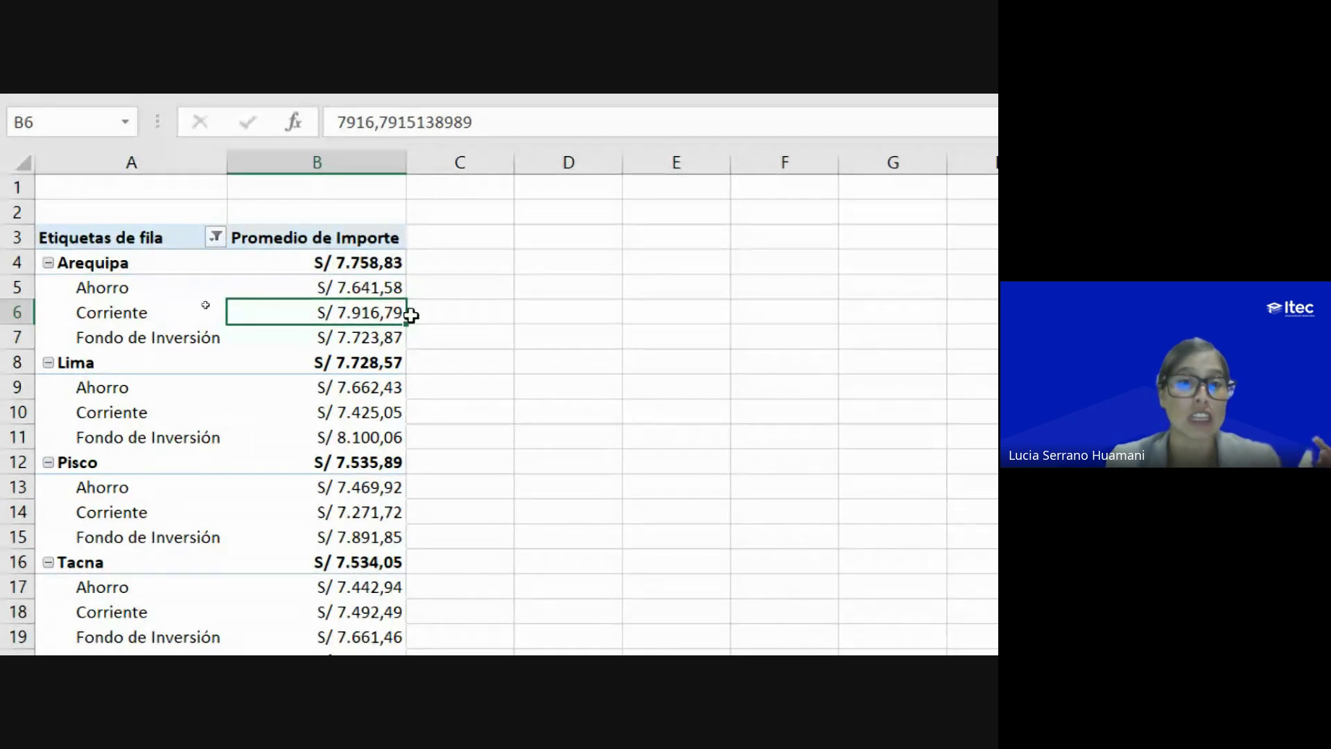
pyautogui.click(352, 338)
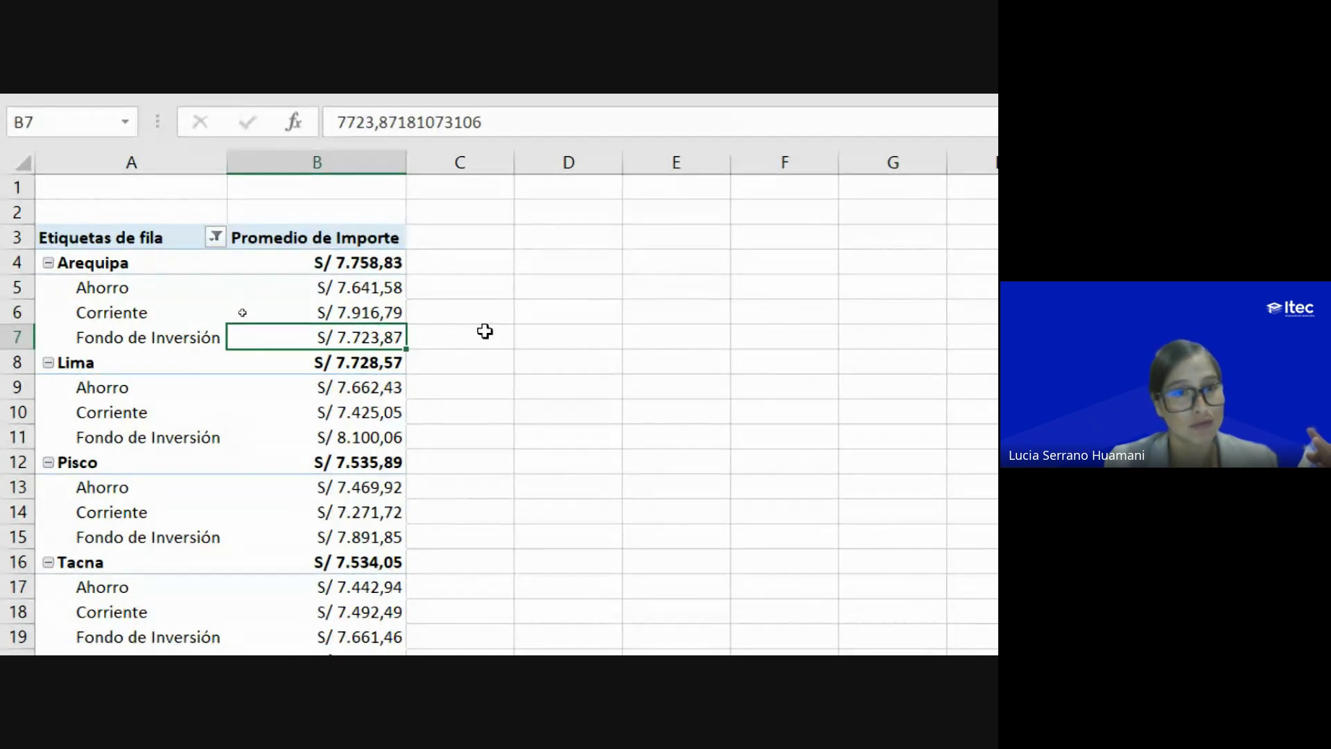
pyautogui.click(378, 312)
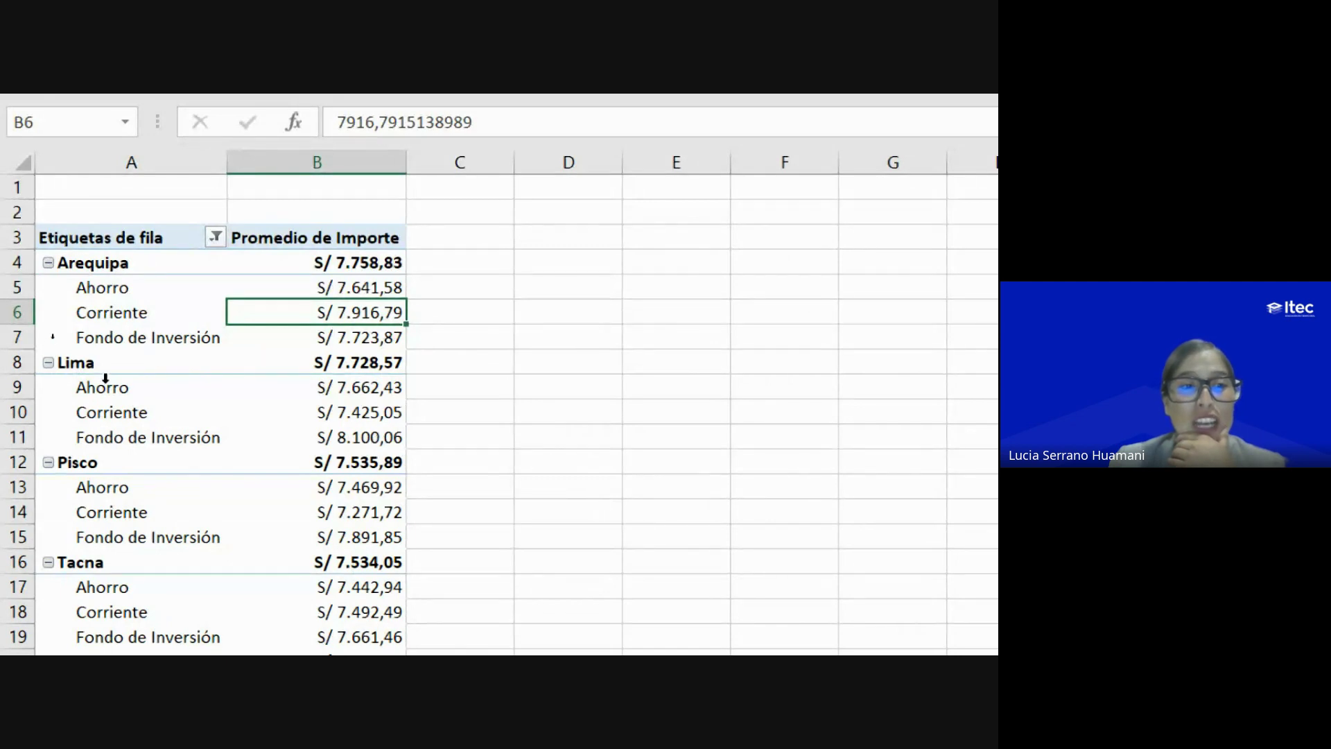
pyautogui.scroll(-1, 106, 389)
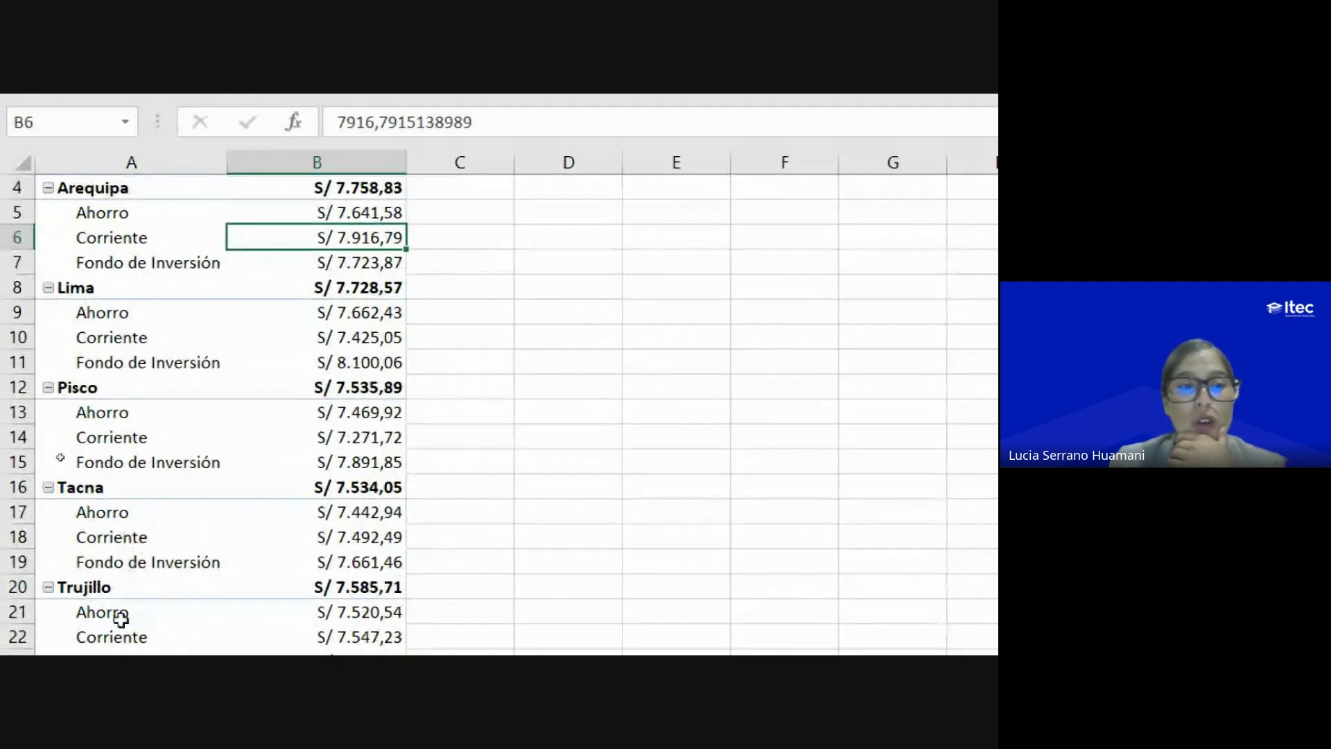
pyautogui.scroll(1, 291, 430)
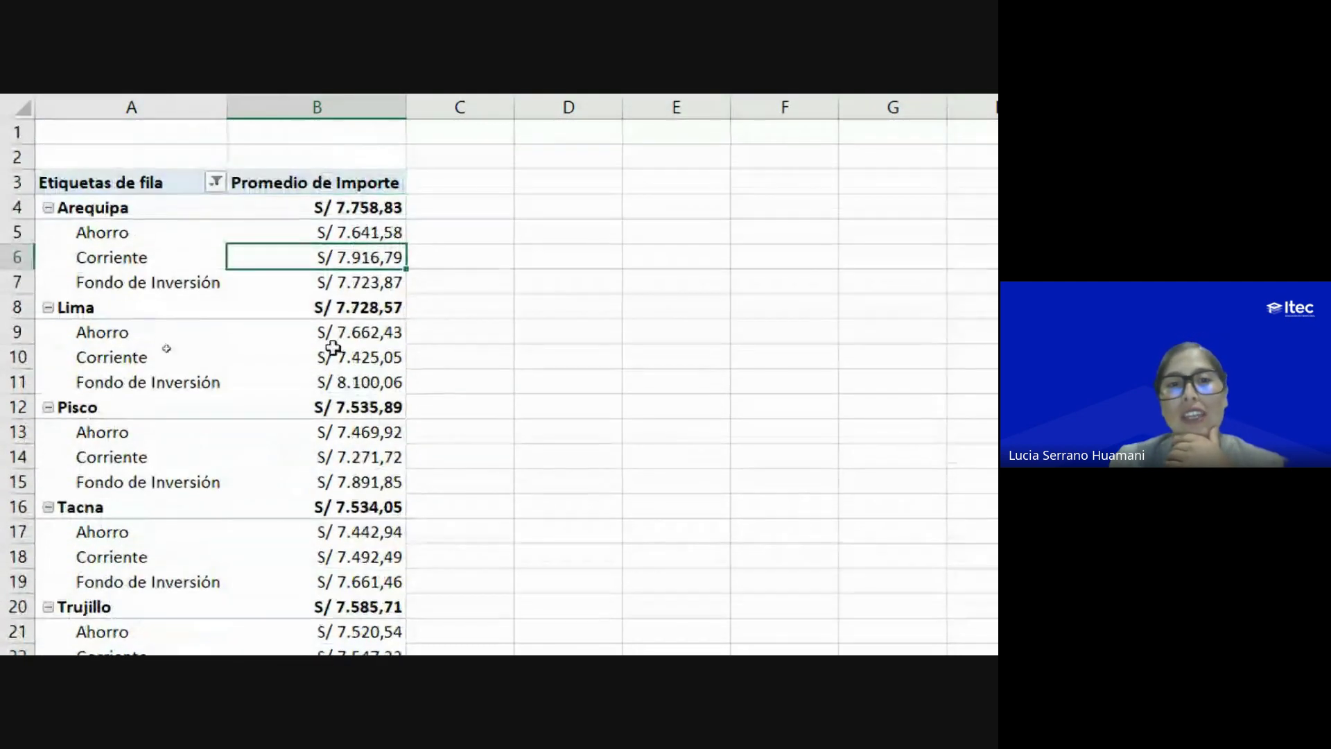
pyautogui.click(355, 235)
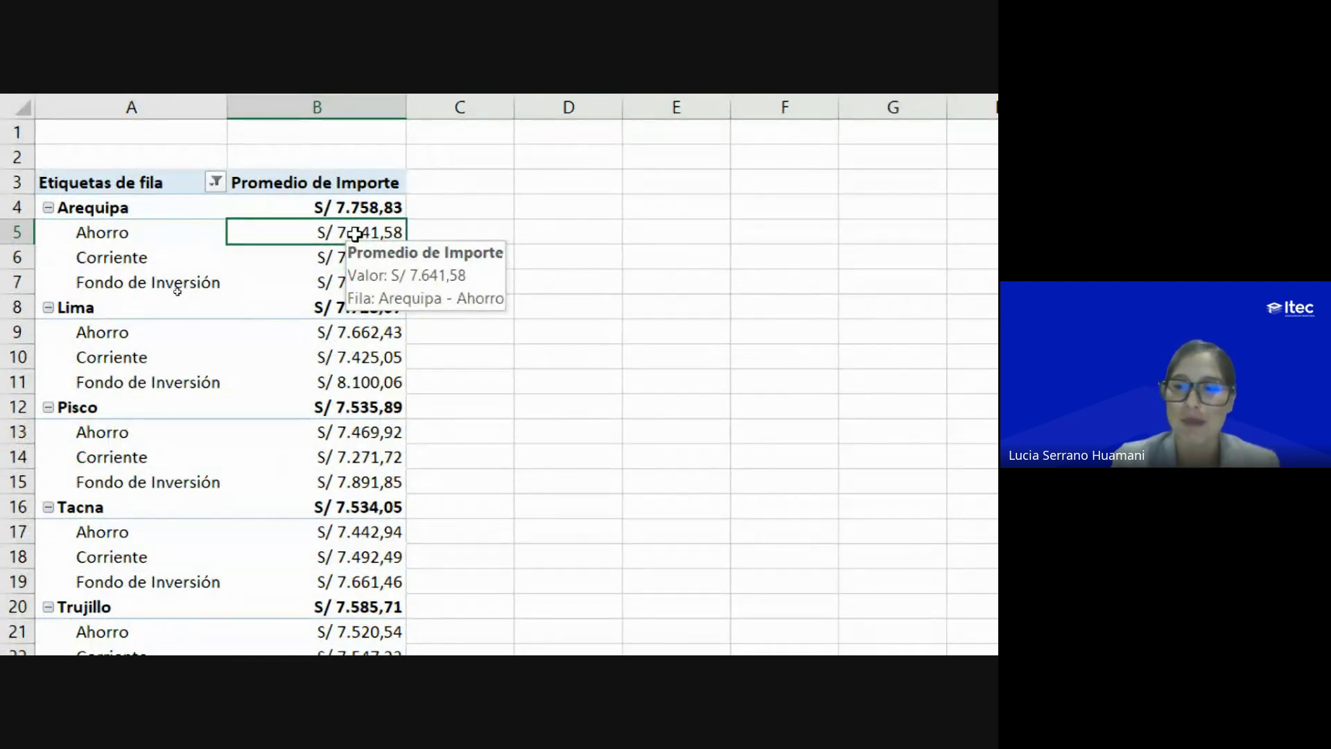
# Step: Switch to the Google Meet call to read the participants' messages, and return to the Excel workbook
pyautogui.press('super+plus')
pyautogui.press('super+minus')
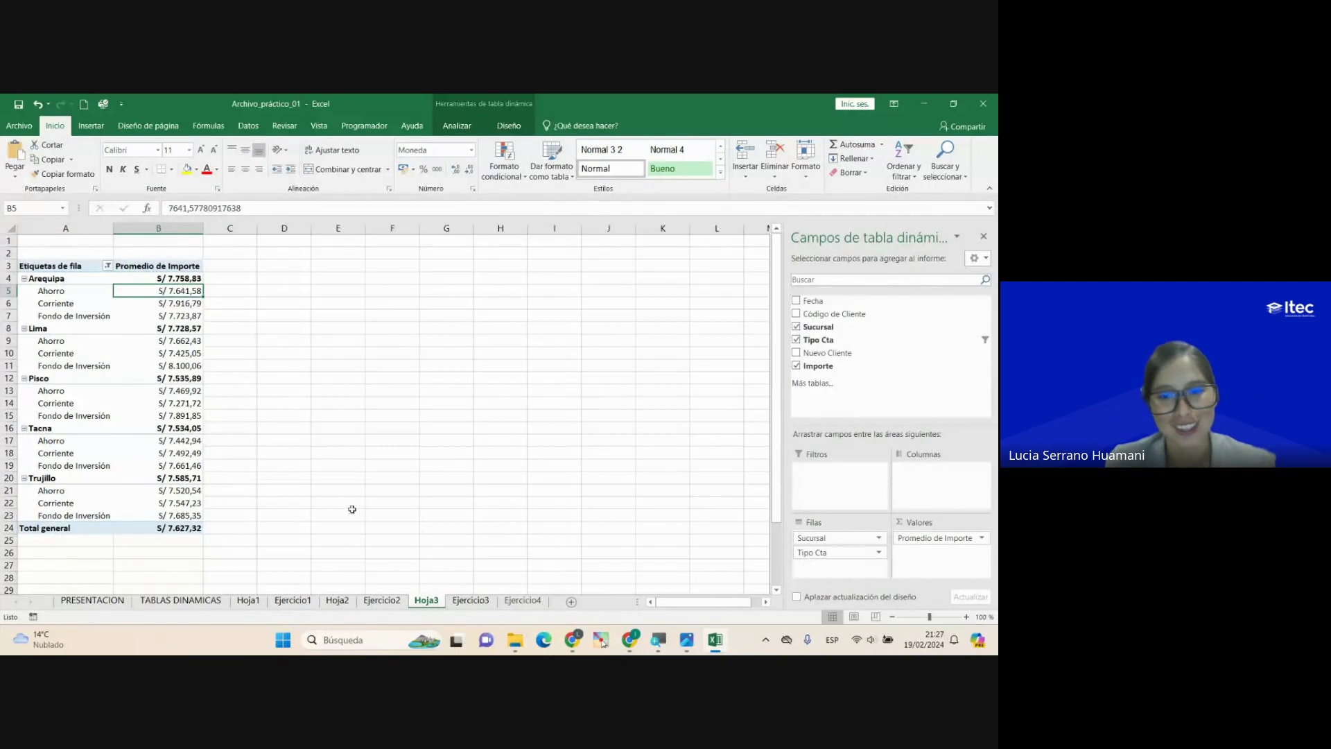
pyautogui.moveTo(572, 639)
pyautogui.click(499, 563)
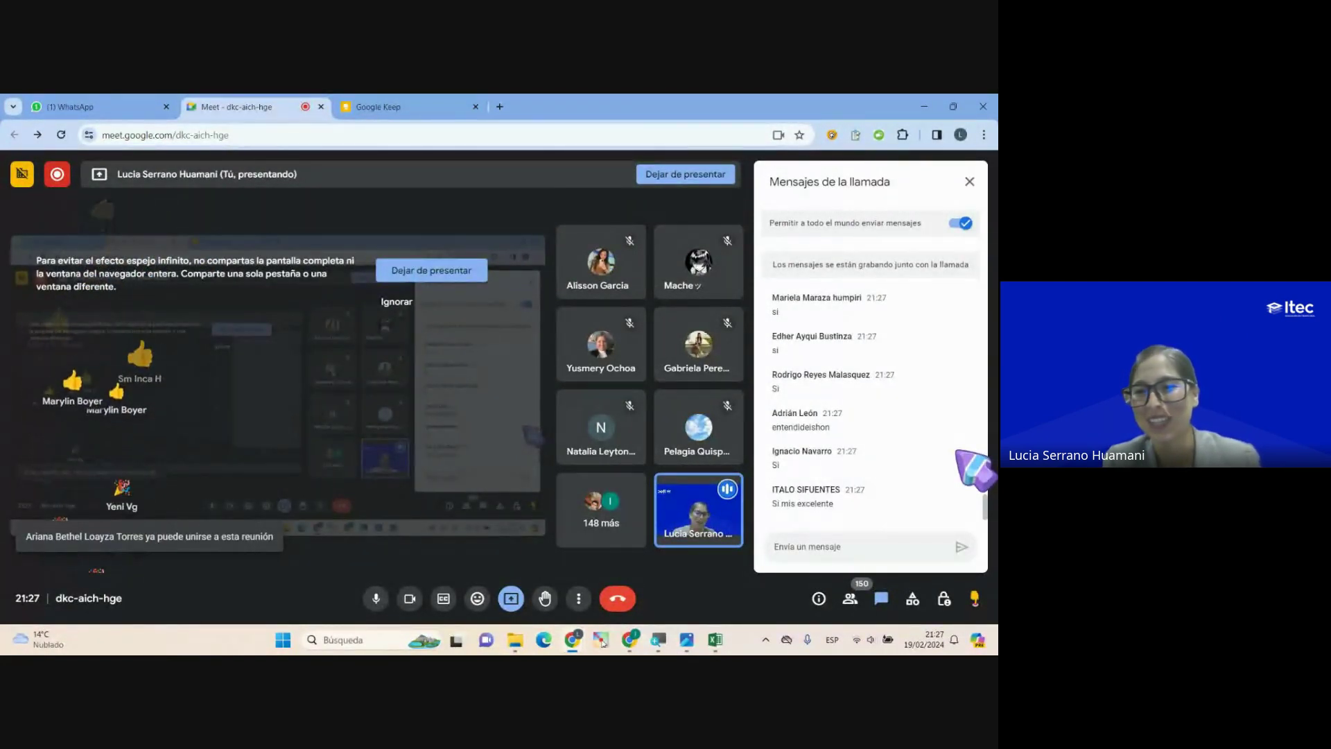
pyautogui.hotkey('alt', 'Tab')
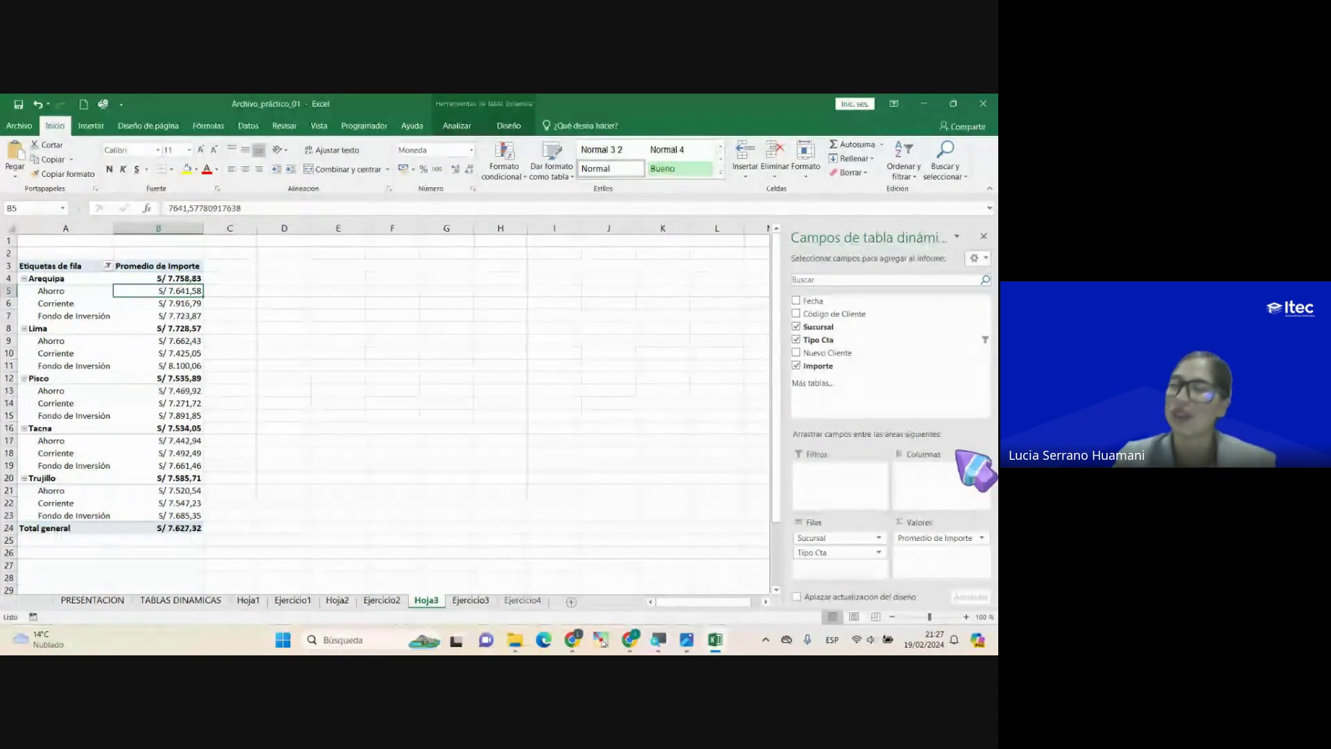
# Step: Review the Ejercicio 3 instructions, highlight "solamente de los clientes nuevos", and return to the pivot table on Hoja3
pyautogui.click(471, 601)
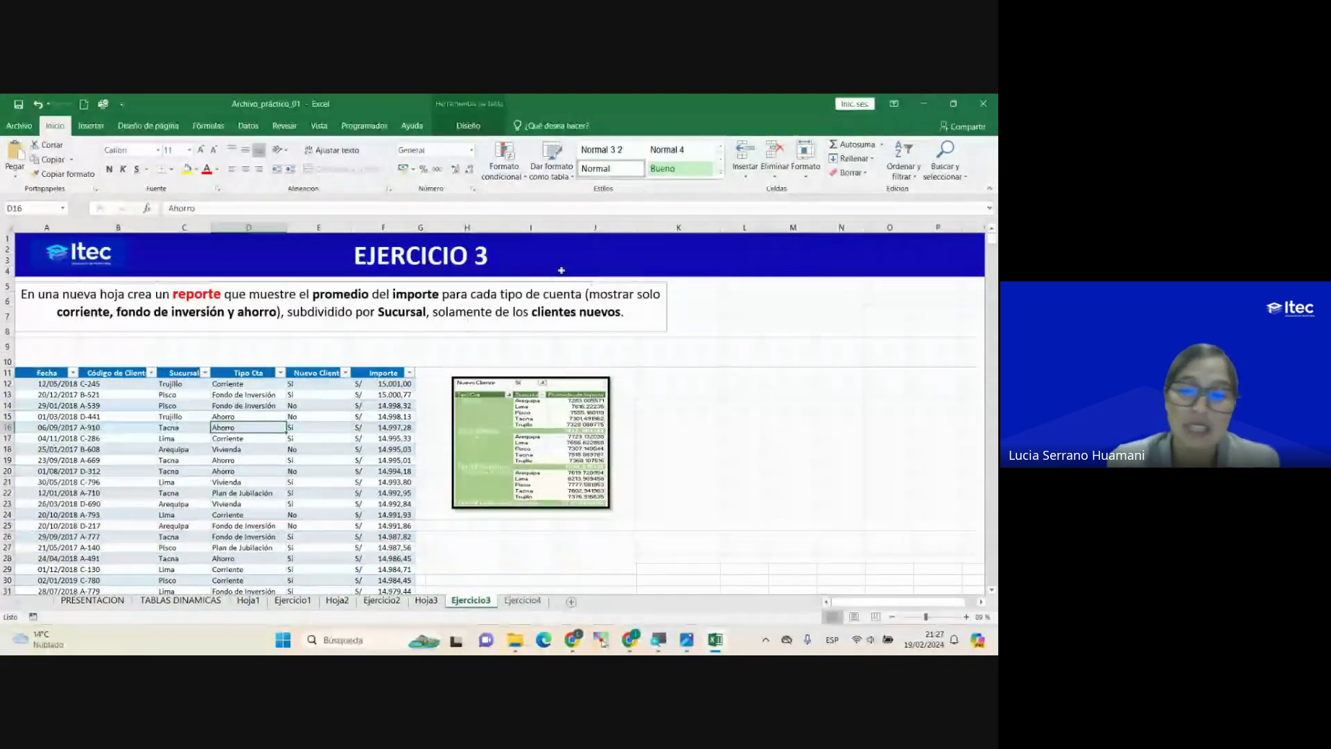
pyautogui.press('super+plus')
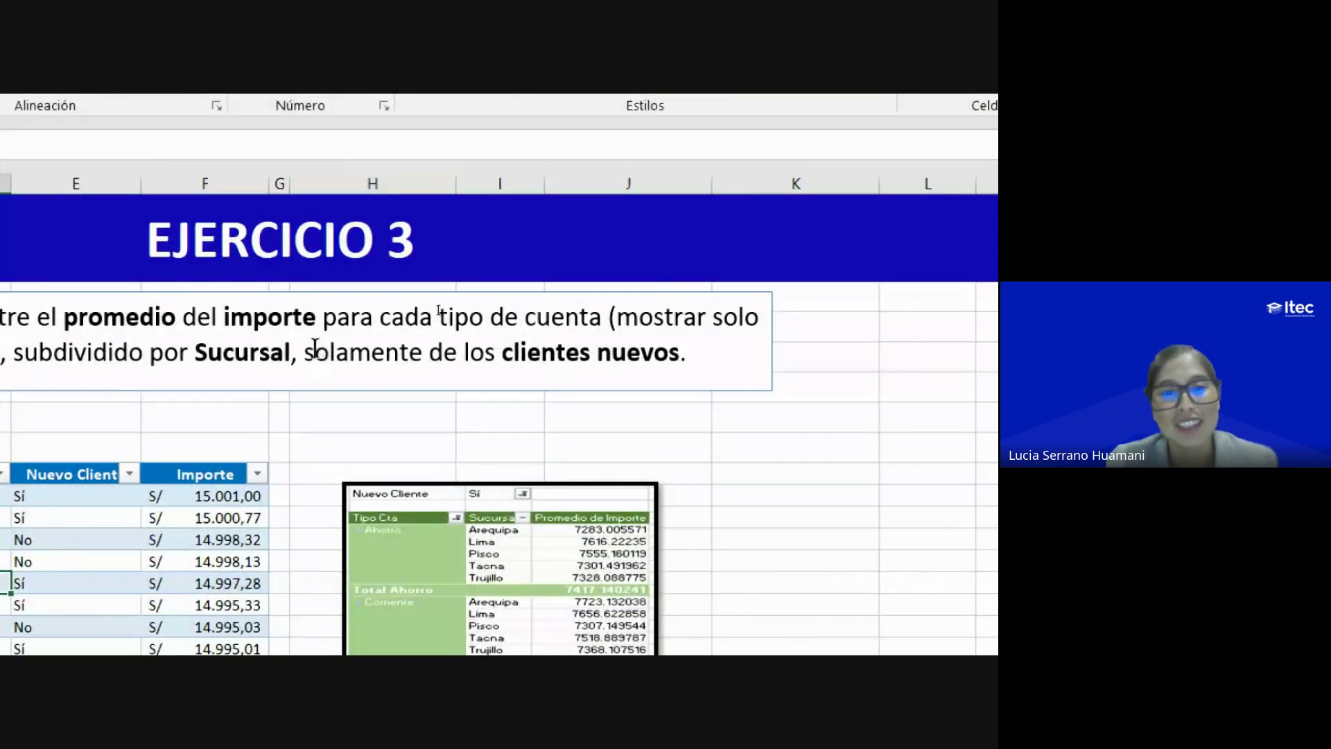
pyautogui.moveTo(306, 354); pyautogui.dragTo(692, 373)
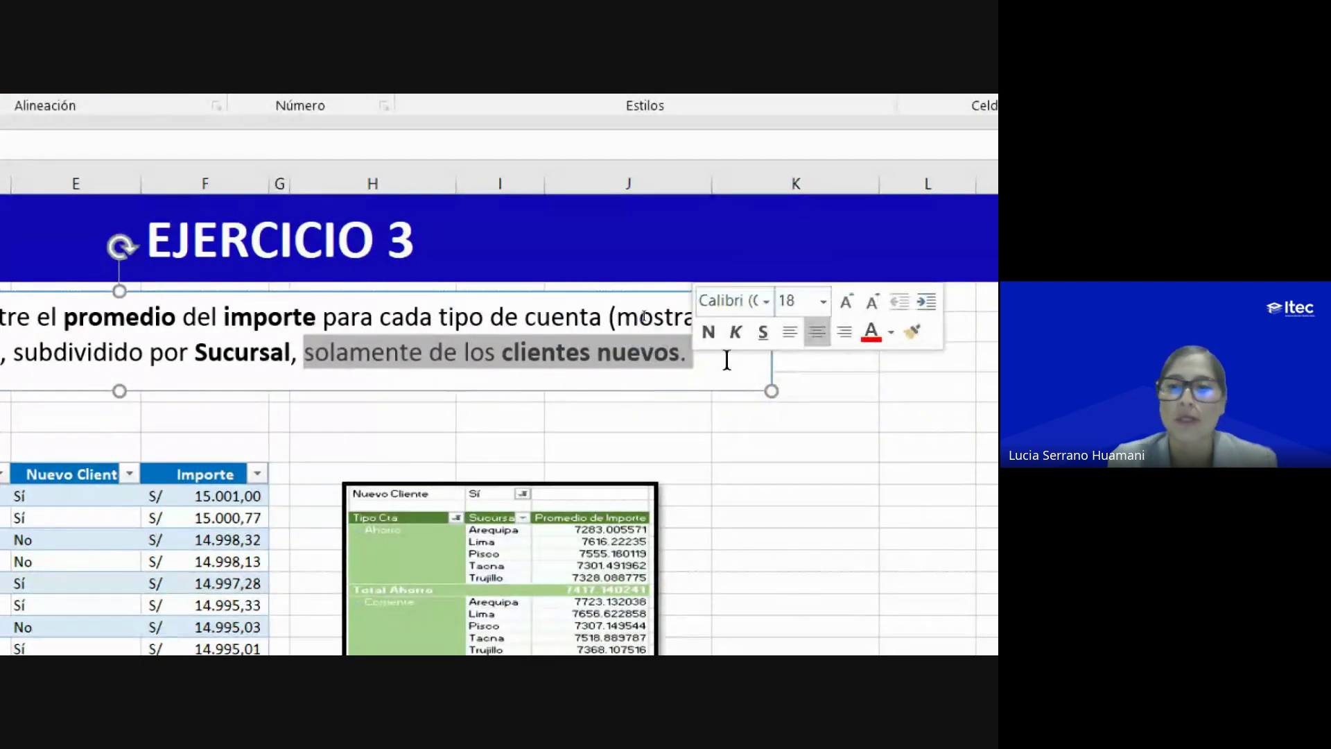
pyautogui.press('super+minus')
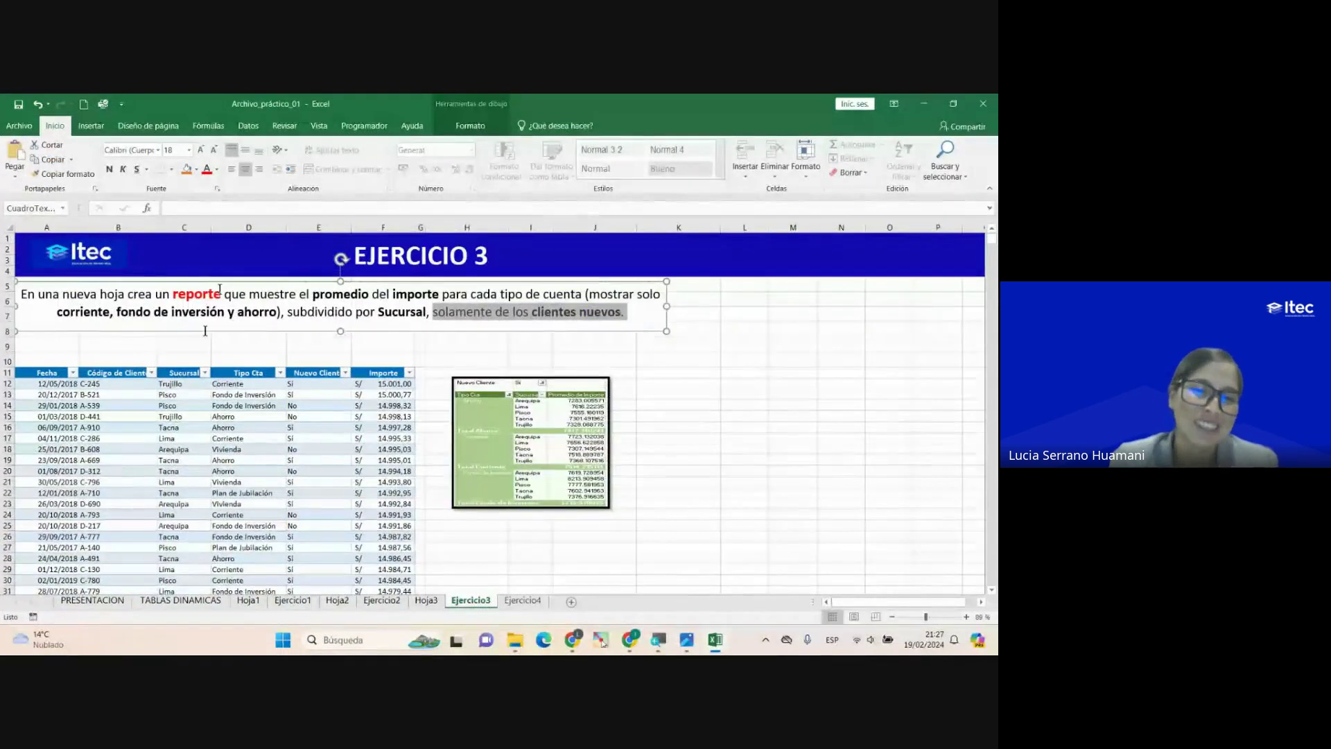
pyautogui.click(426, 600)
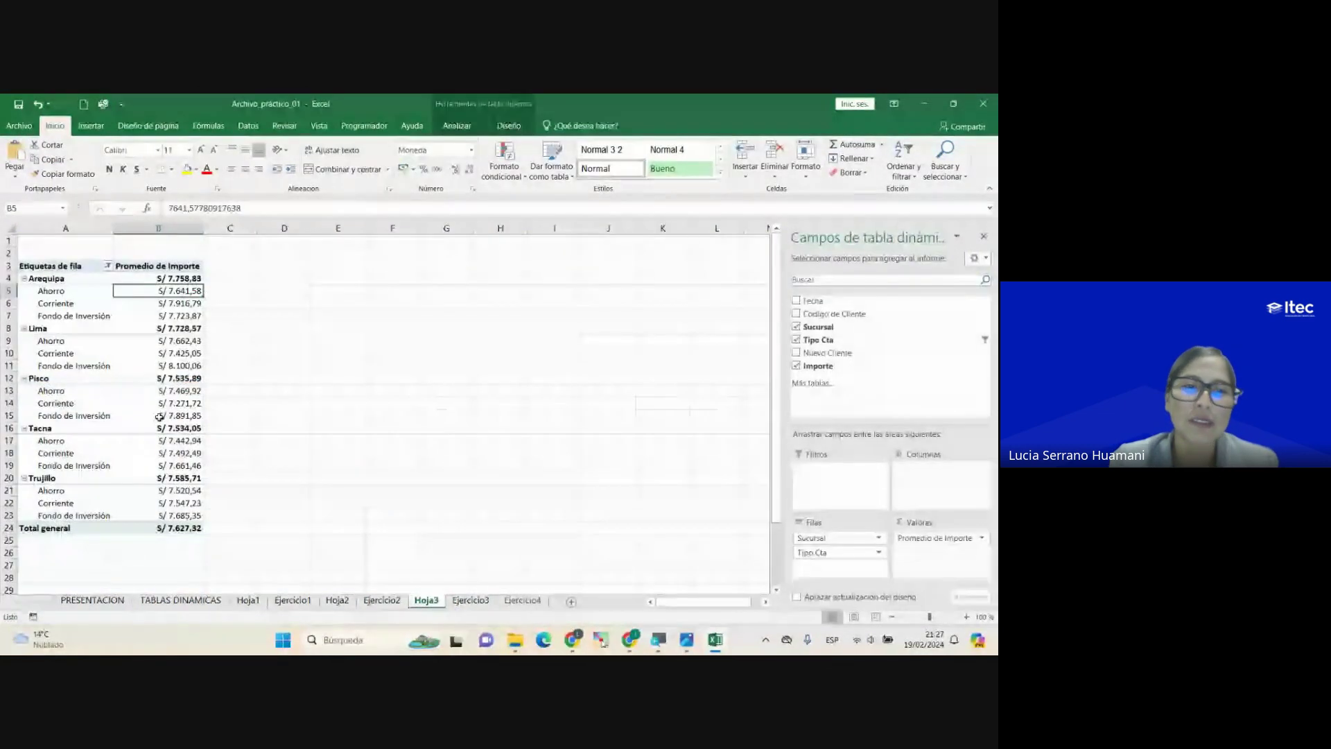
# Step: Add Nuevo Cliente as a report filter of the pivot table and filter it to Sí
pyautogui.click(179, 354)
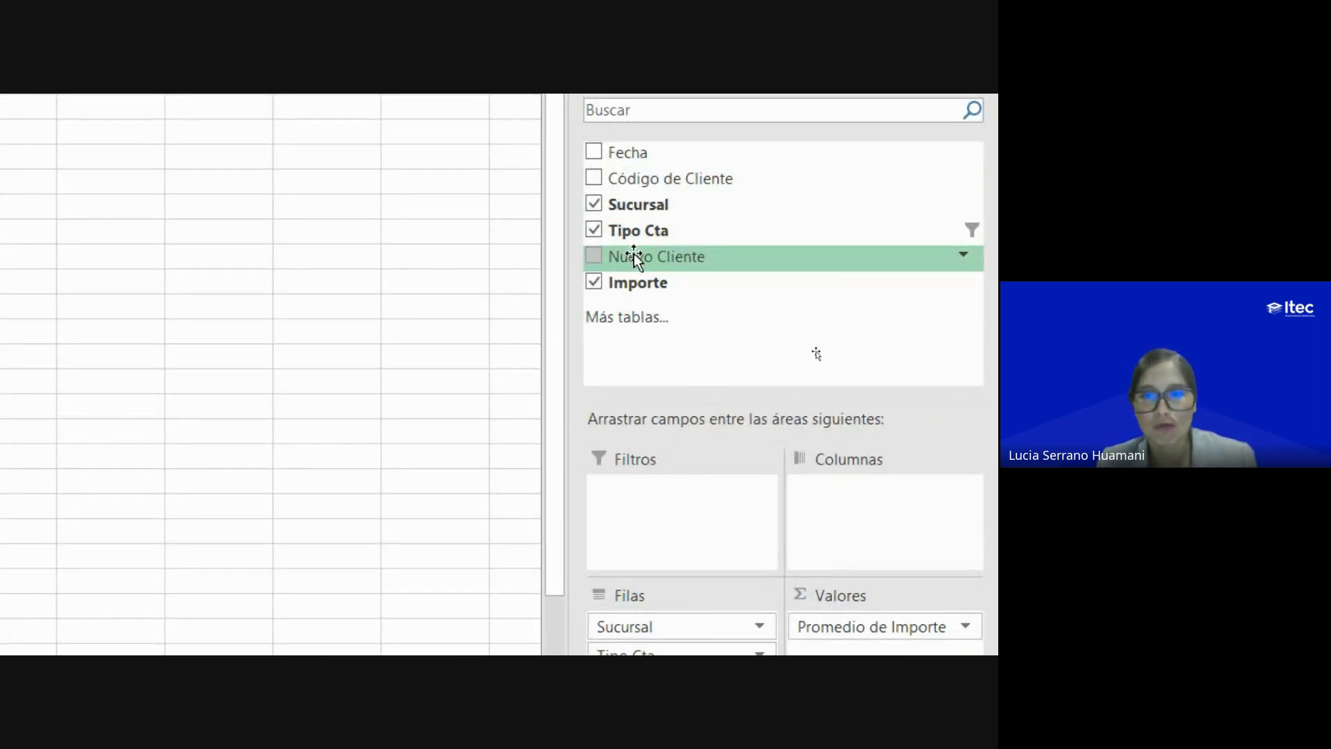
pyautogui.moveTo(633, 256); pyautogui.dragTo(699, 548)
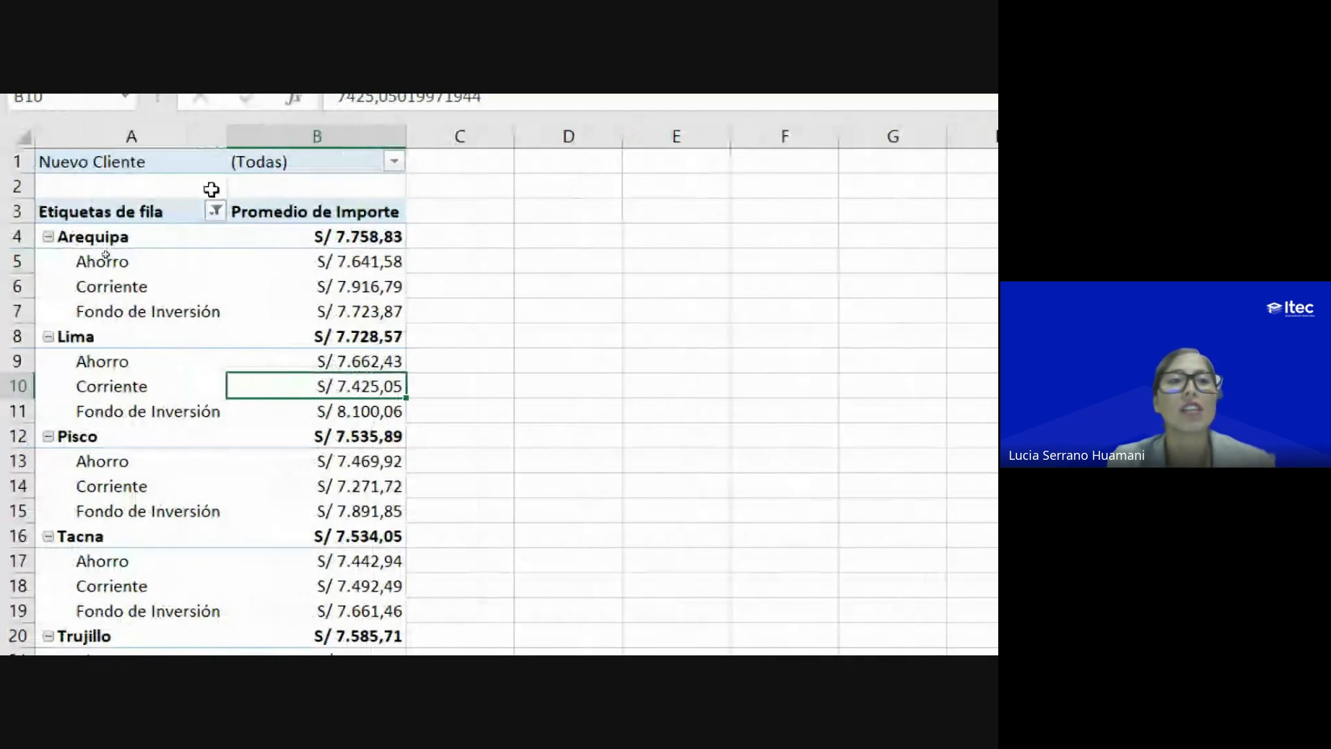
pyautogui.click(63, 161)
pyautogui.click(274, 169)
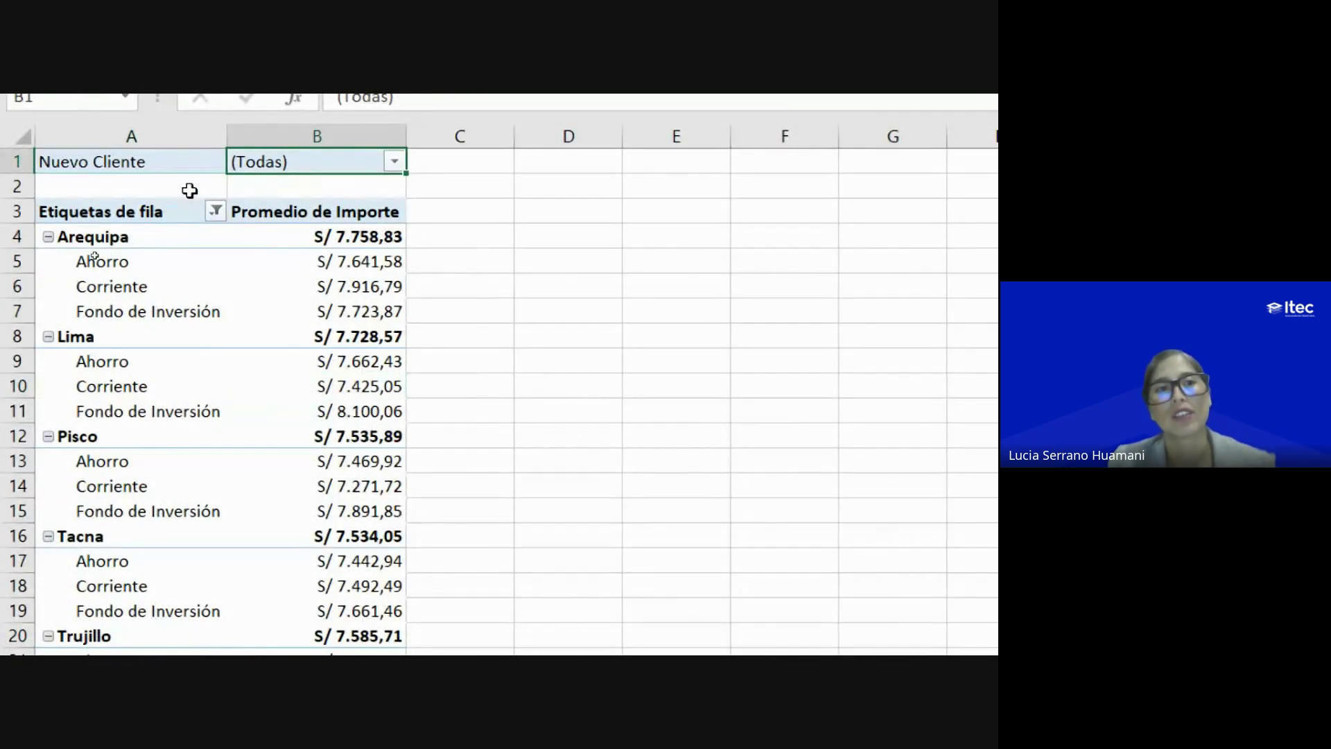
pyautogui.click(145, 169)
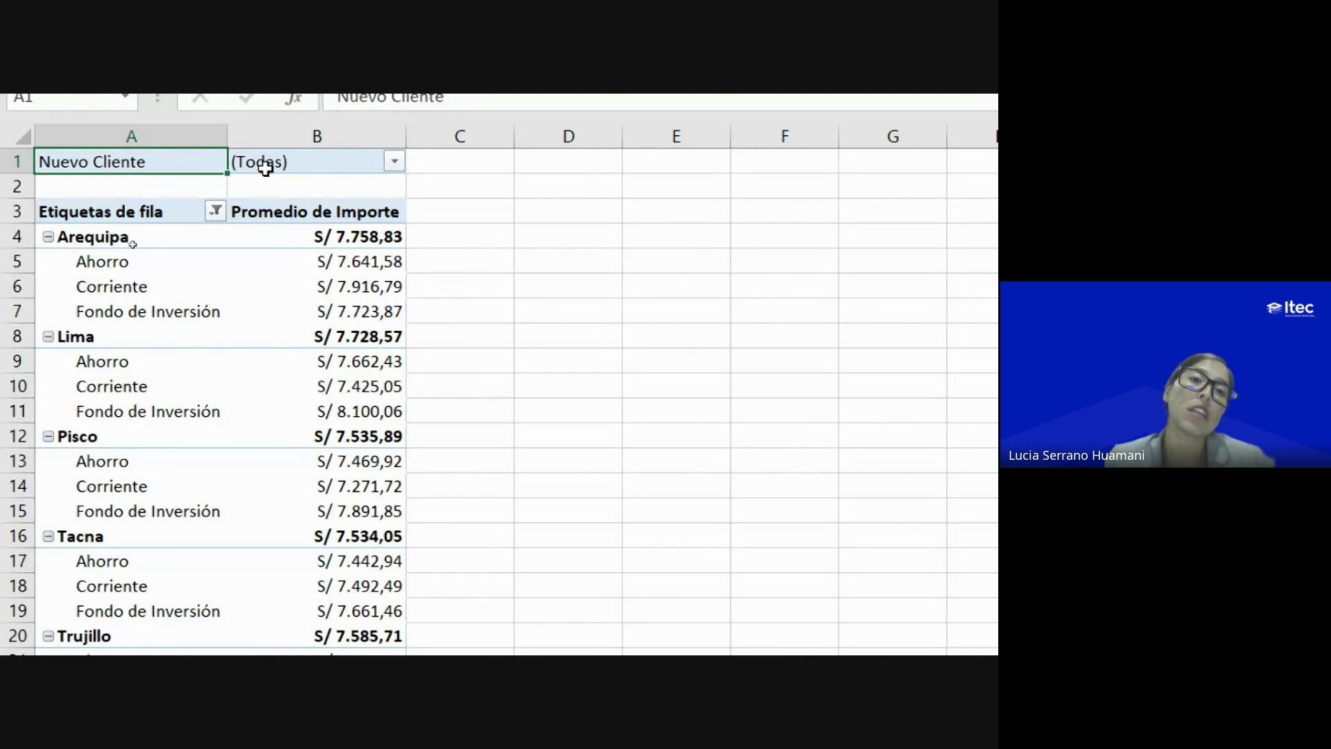
pyautogui.click(394, 161)
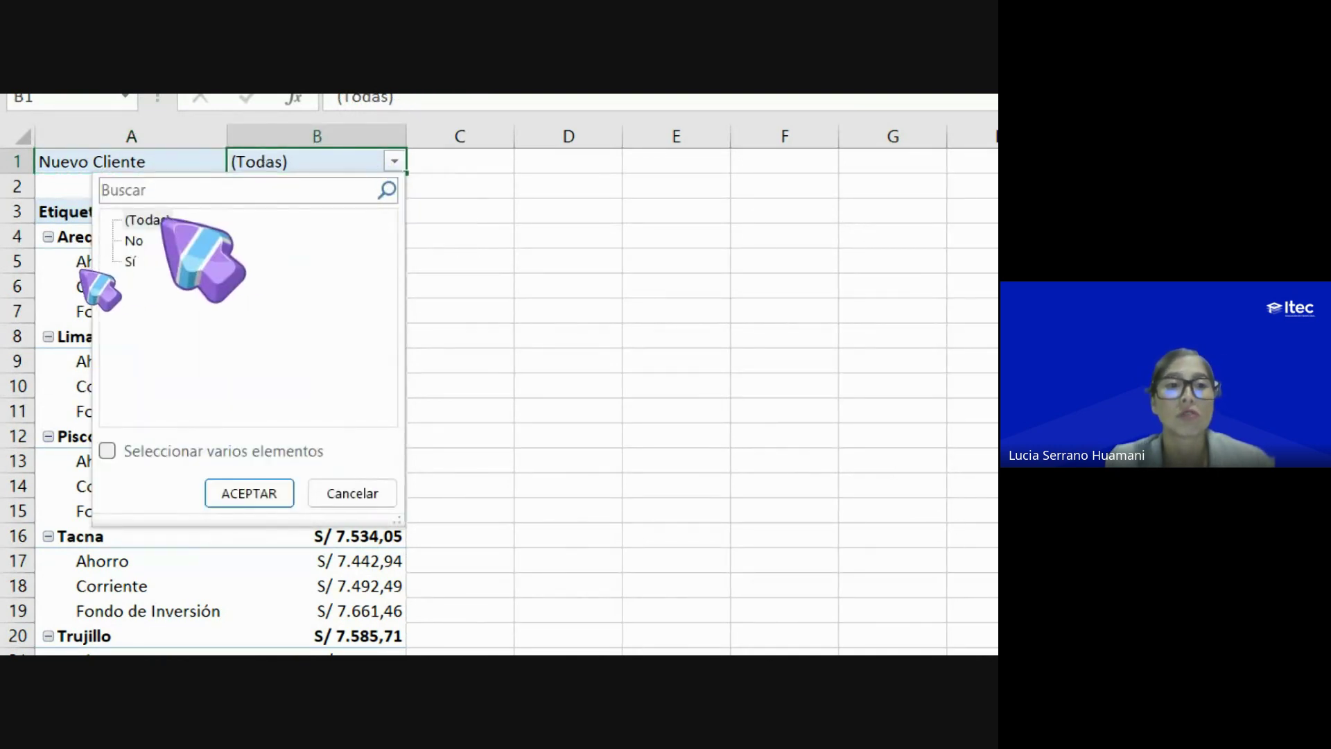
pyautogui.click(129, 261)
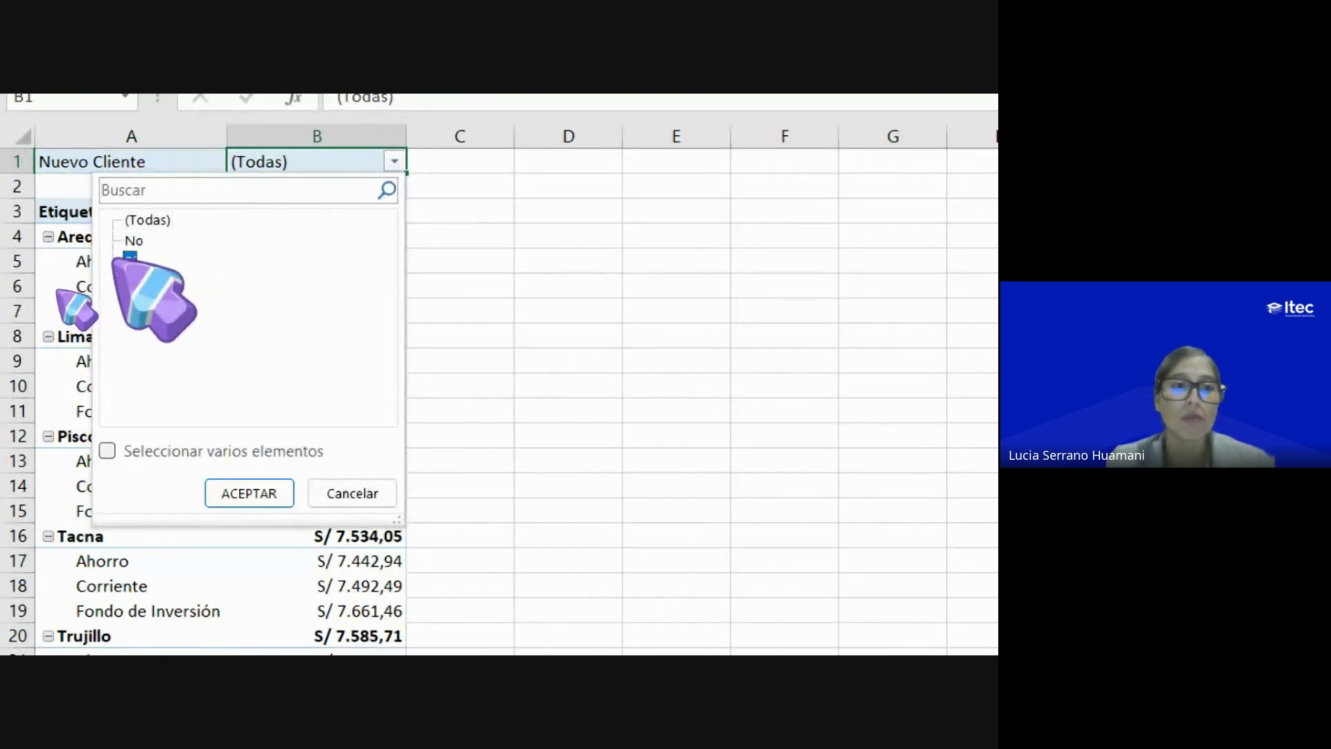
pyautogui.click(247, 489)
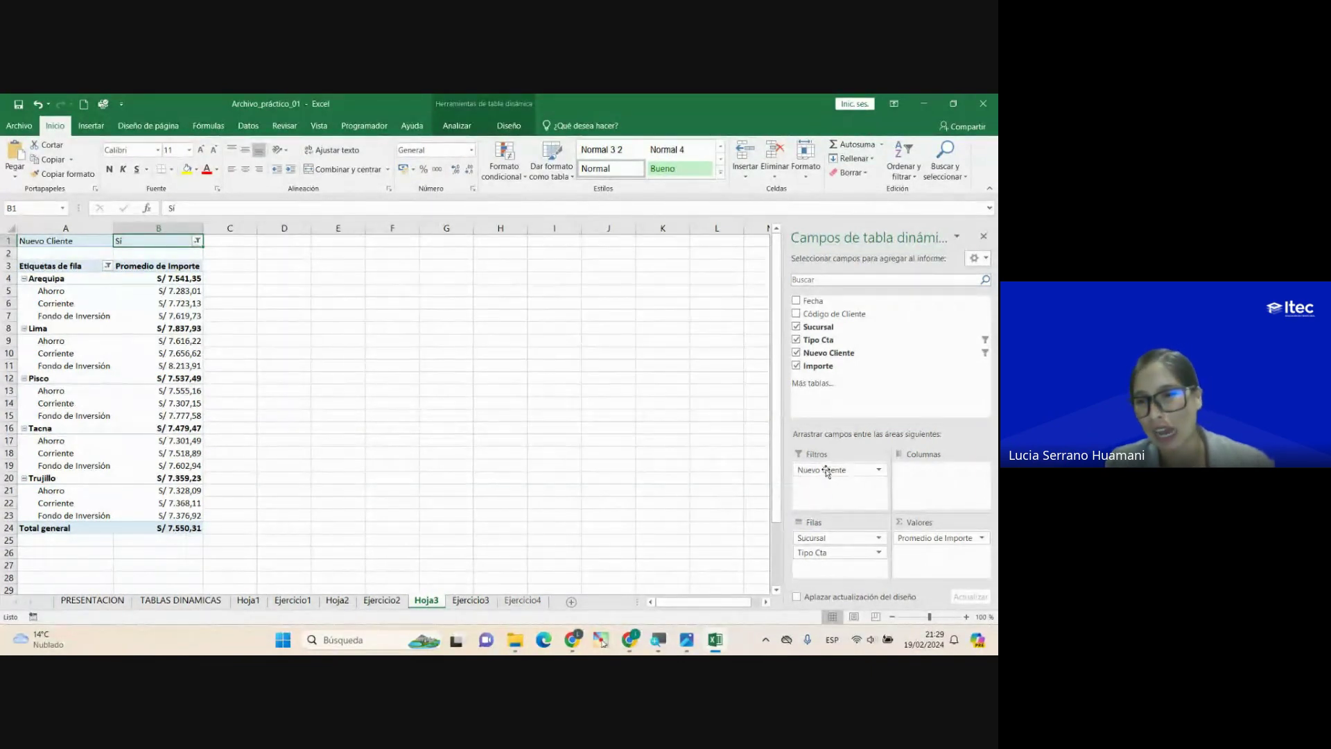
# Step: Remove Nuevo Cliente from the report filters and select a value cell inside the pivot table
pyautogui.moveTo(821, 469); pyautogui.dragTo(663, 476)
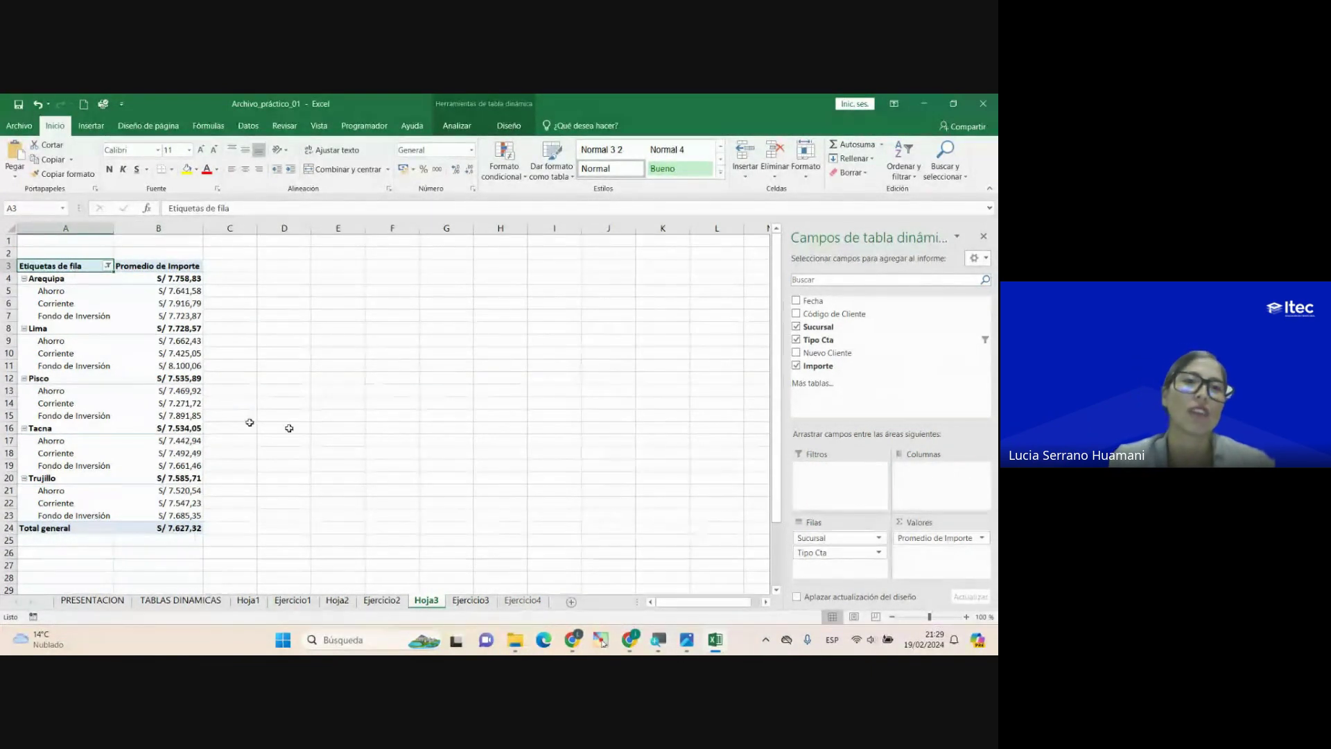
pyautogui.click(142, 365)
pyautogui.click(139, 316)
pyautogui.click(134, 294)
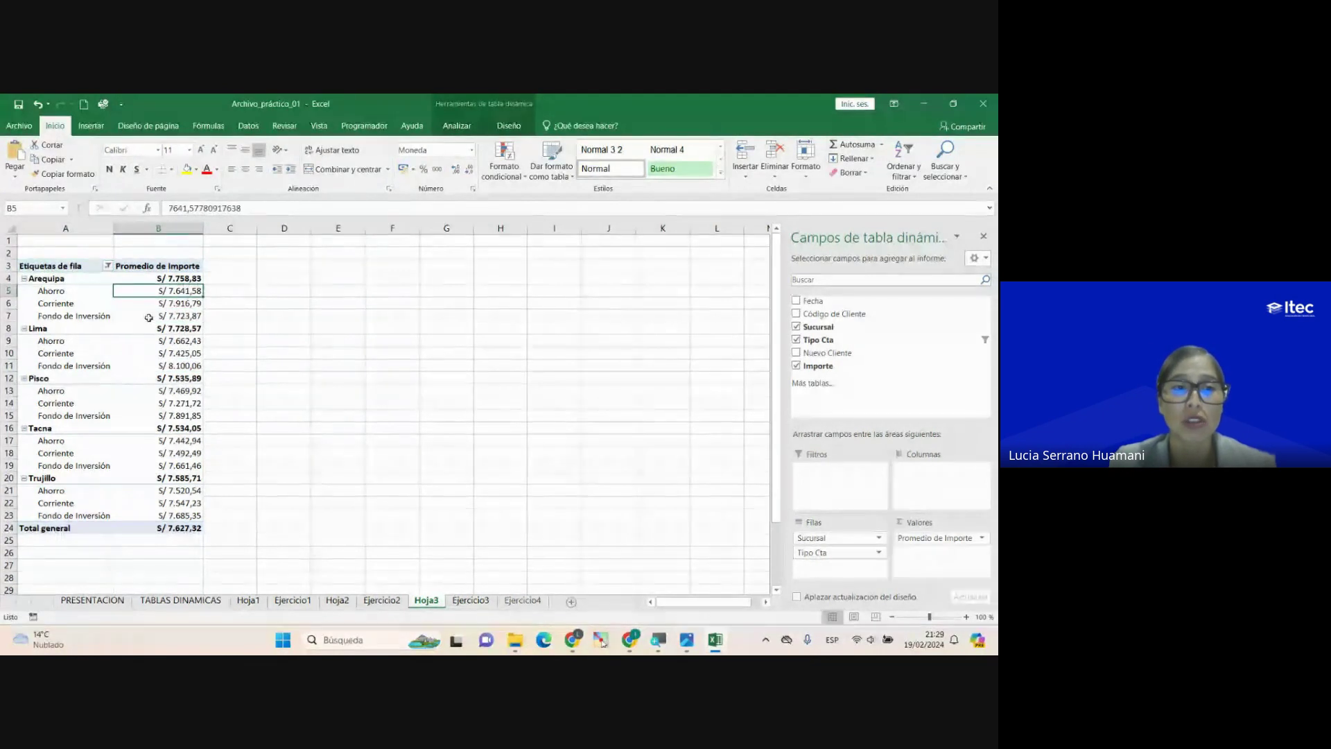
pyautogui.click(150, 317)
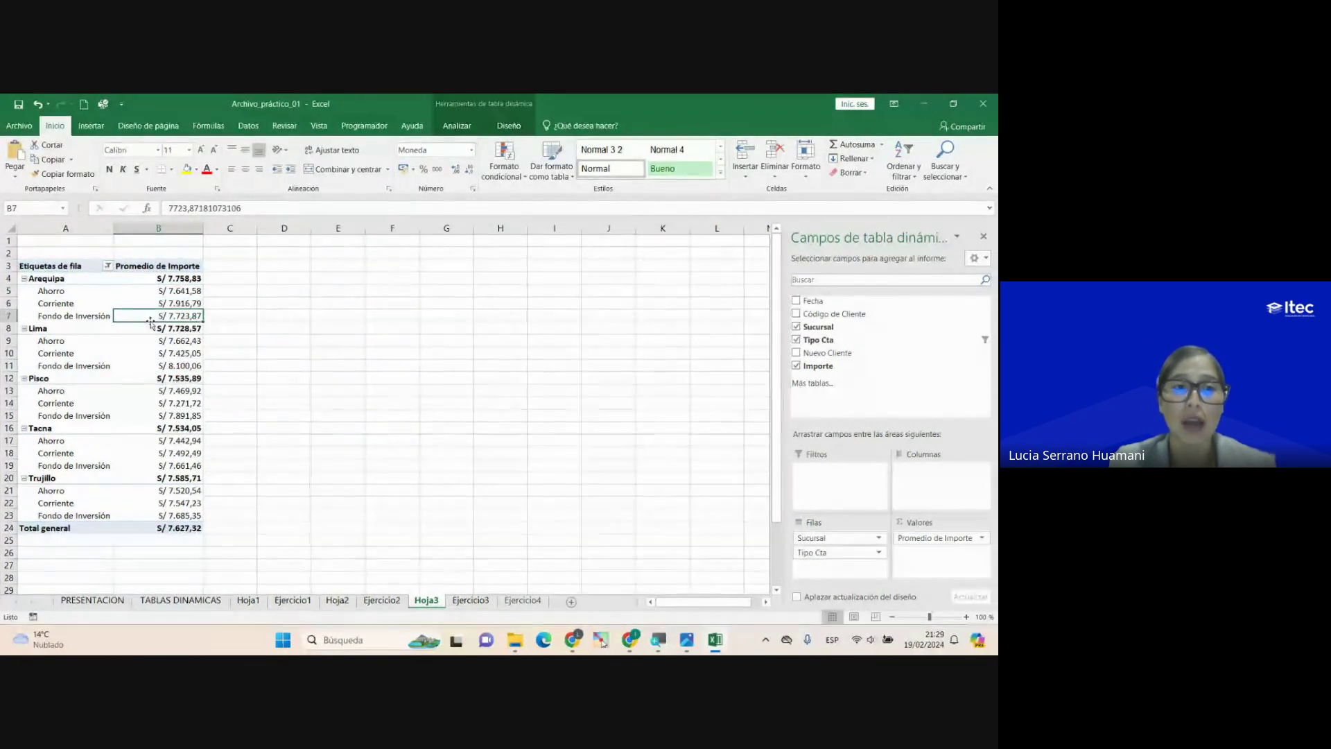
# Step: Insert a slicer for the Nuevo Cliente field of the pivot table
pyautogui.click(458, 126)
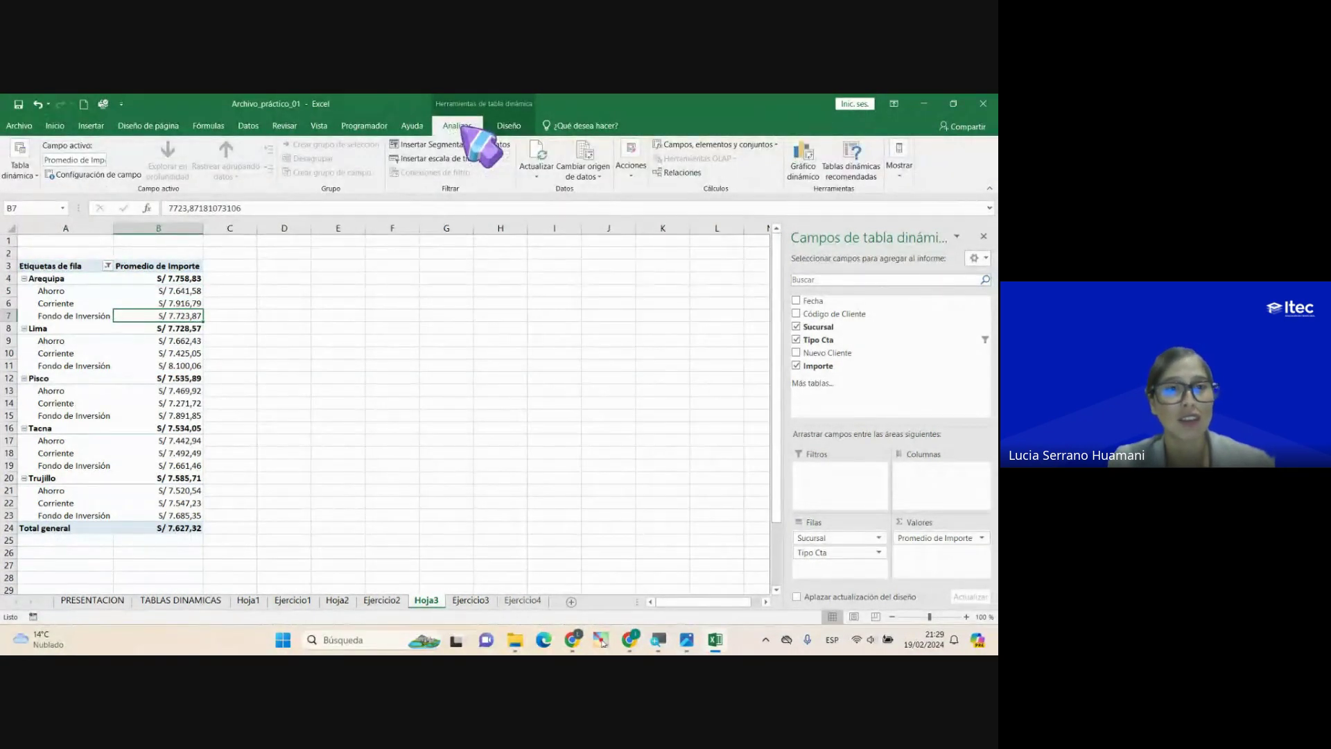
pyautogui.click(149, 328)
pyautogui.click(143, 313)
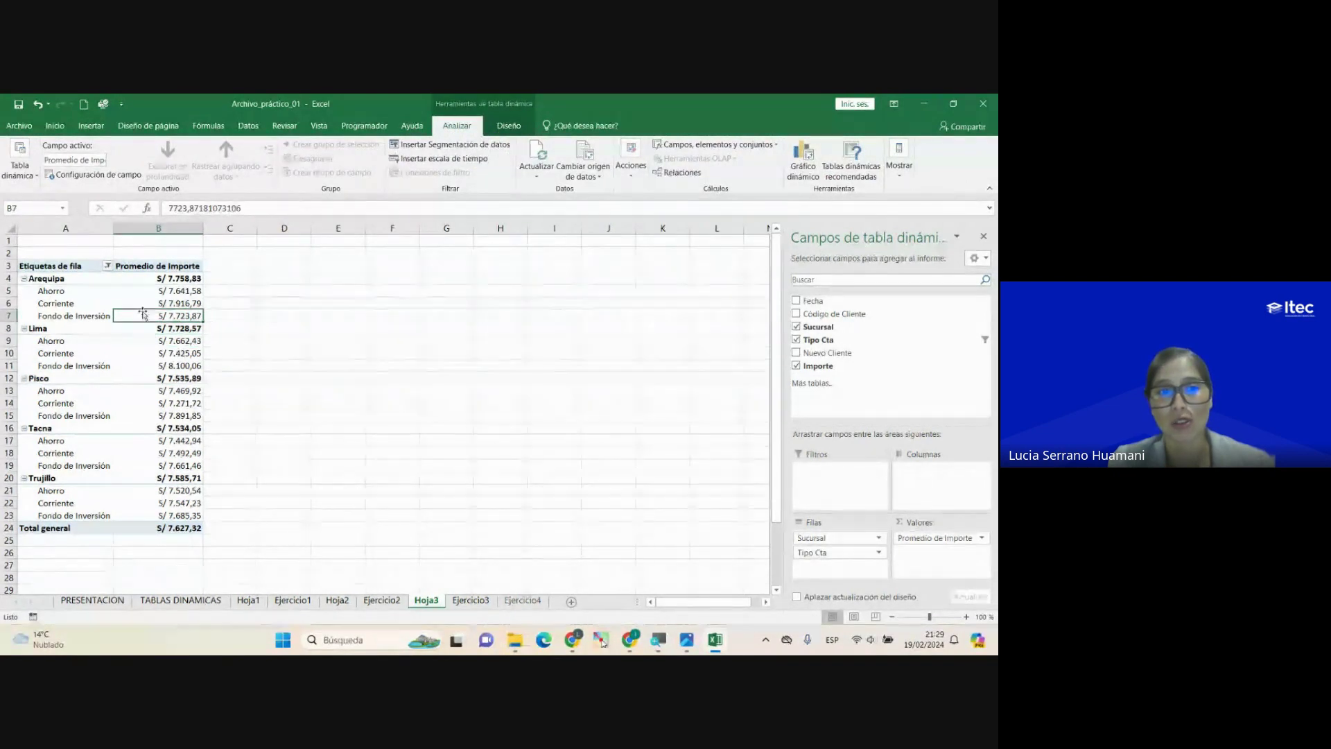
pyautogui.click(465, 147)
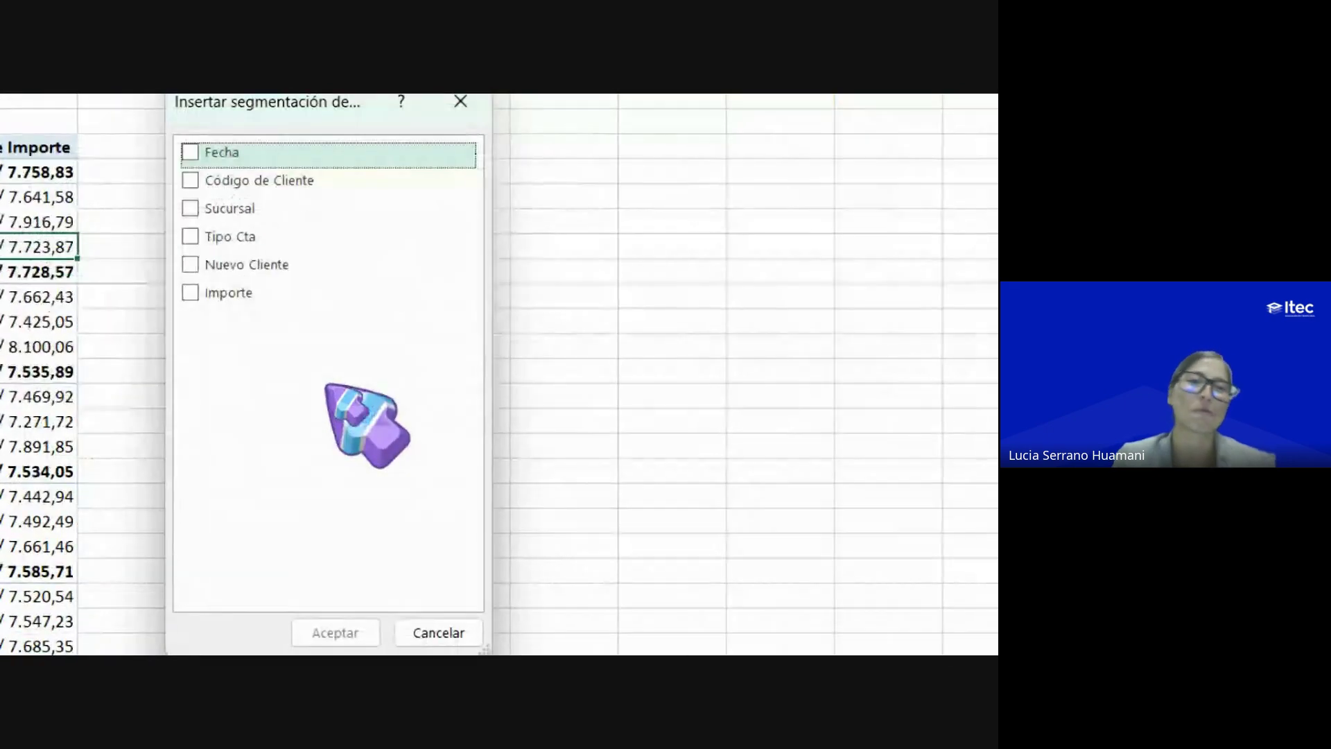
pyautogui.click(190, 264)
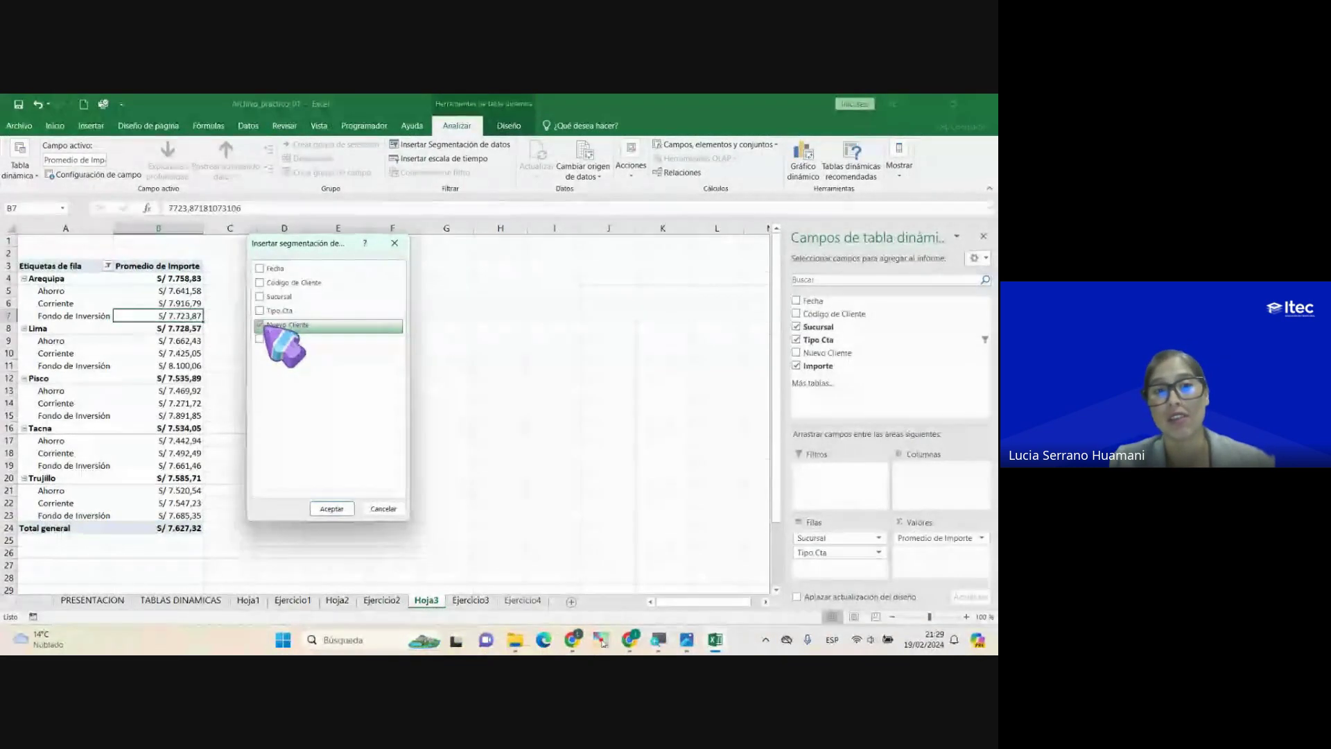
pyautogui.click(345, 509)
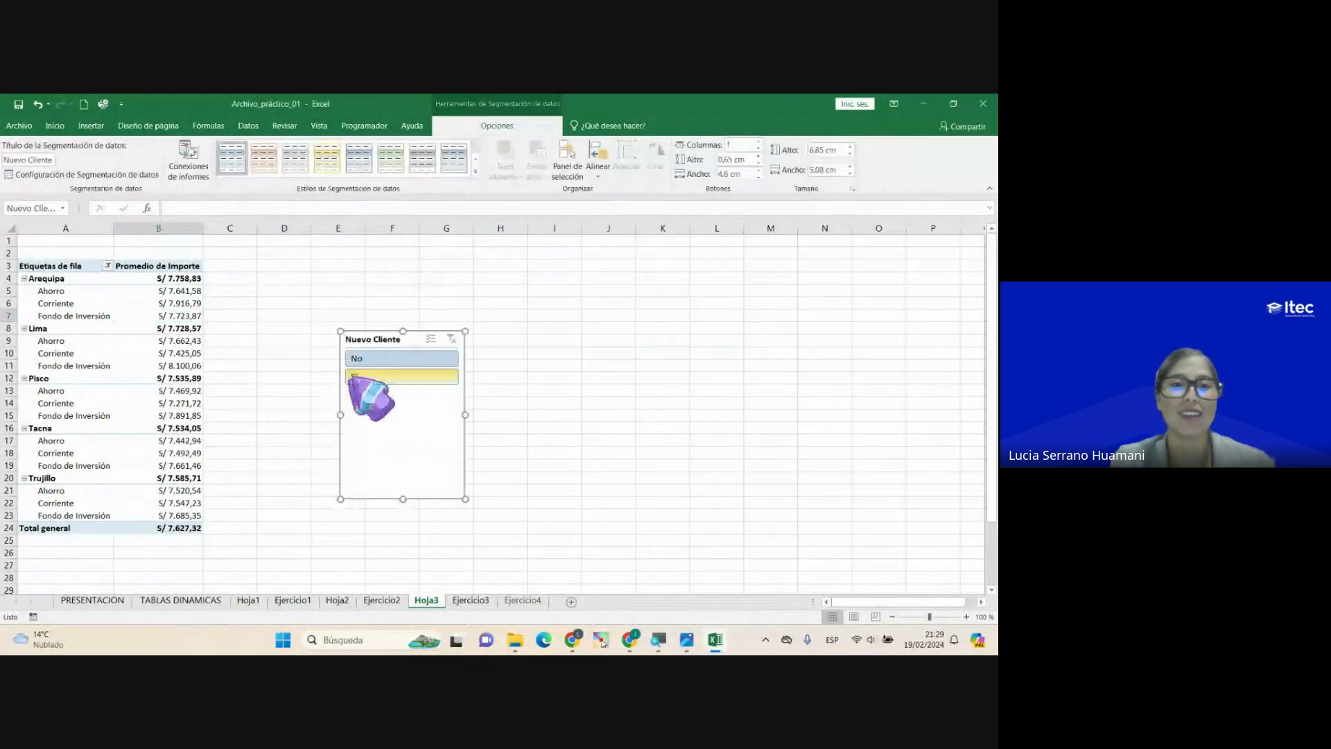
# Step: Shrink the Nuevo Cliente slicer to about 2.71 cm tall and place it right beside the pivot table
pyautogui.moveTo(405, 499); pyautogui.dragTo(404, 398)
pyautogui.moveTo(380, 331); pyautogui.dragTo(258, 266)
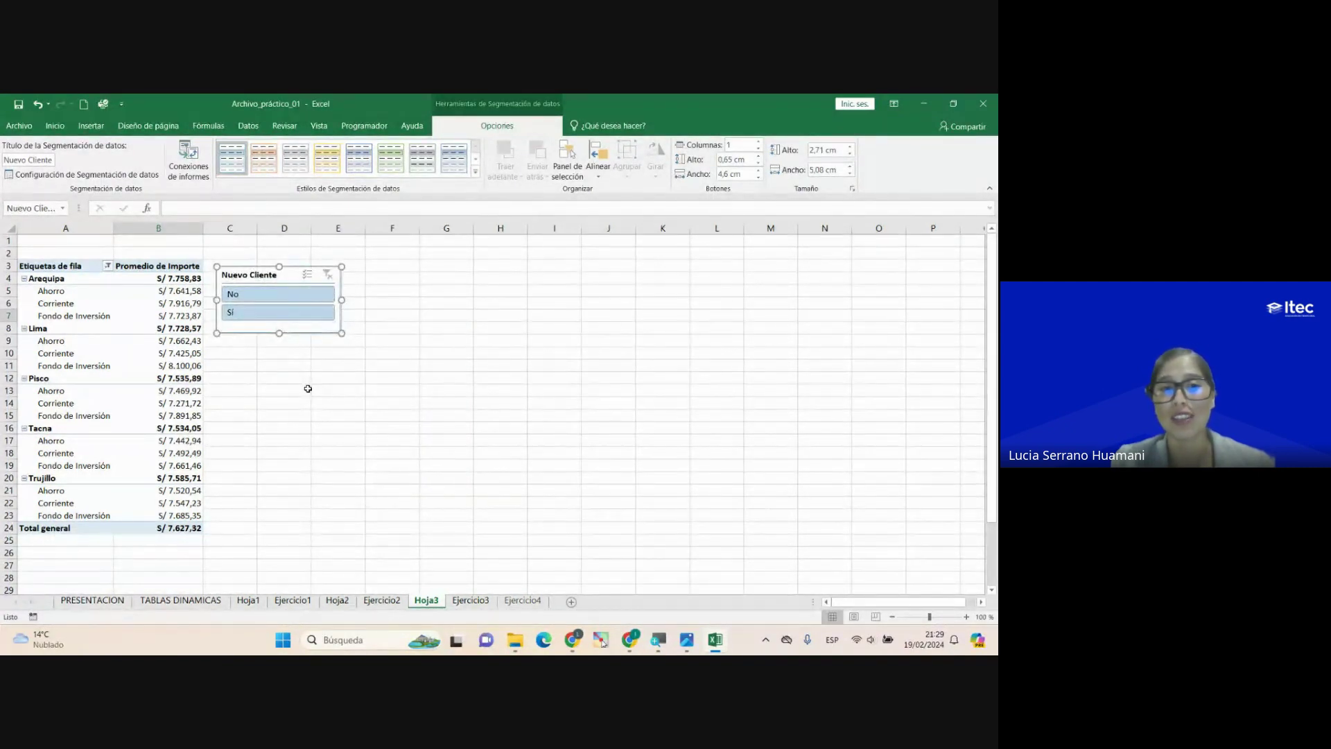
pyautogui.click(308, 388)
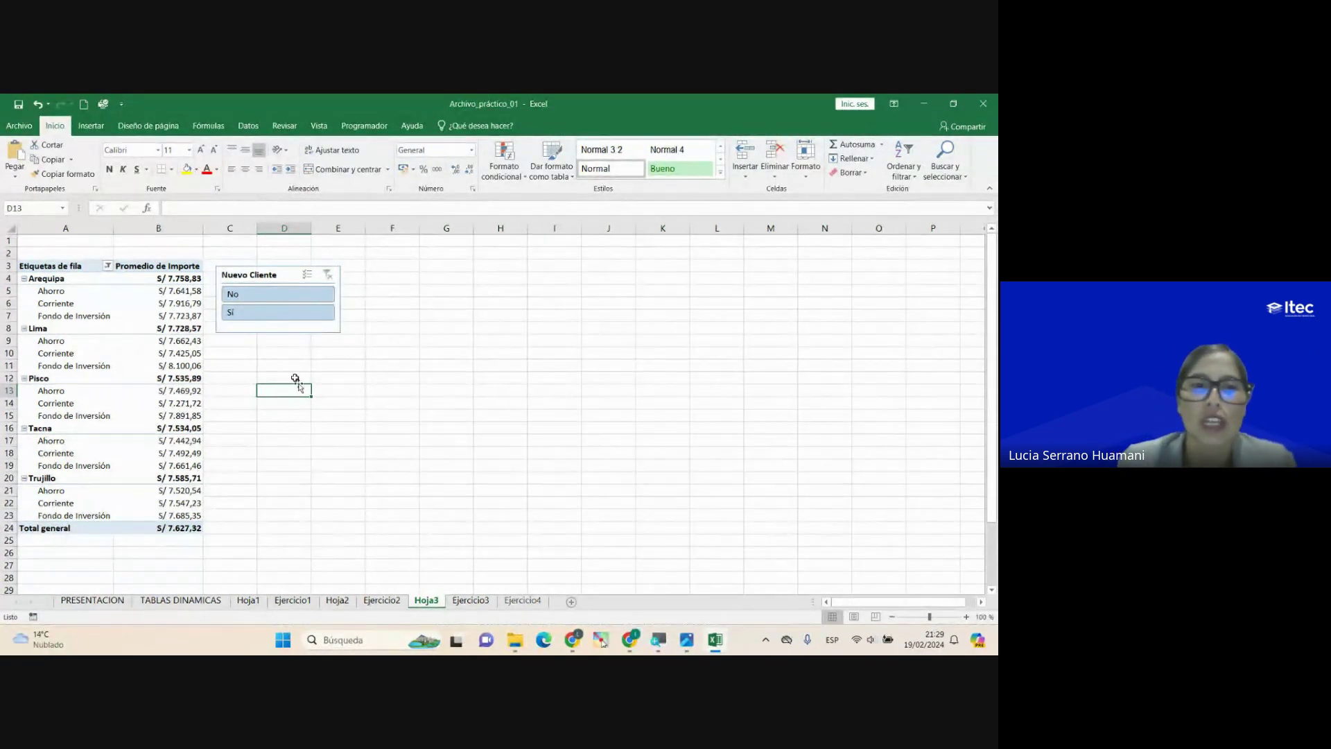
# Step: Try the slicer with Sí and No, clear its filter, and filter the report to Sí again
pyautogui.click(259, 311)
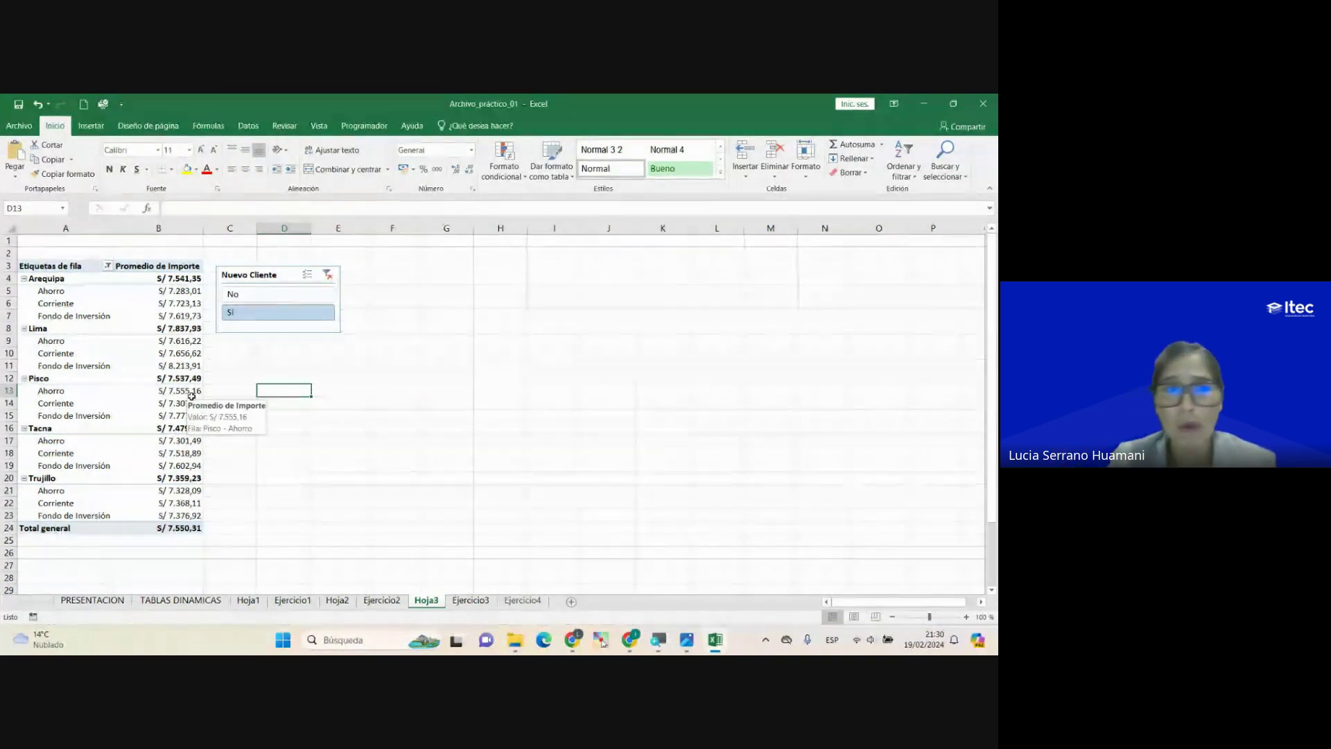
pyautogui.click(265, 294)
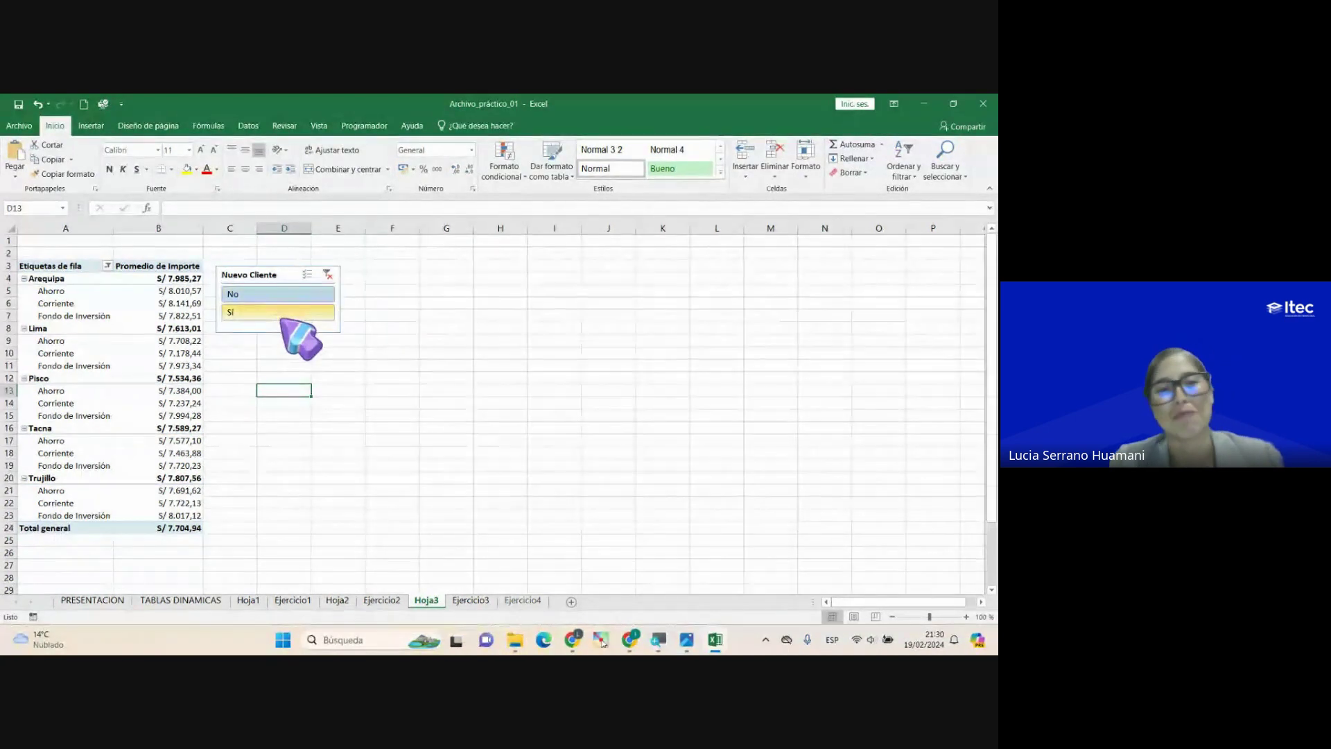
pyautogui.click(326, 274)
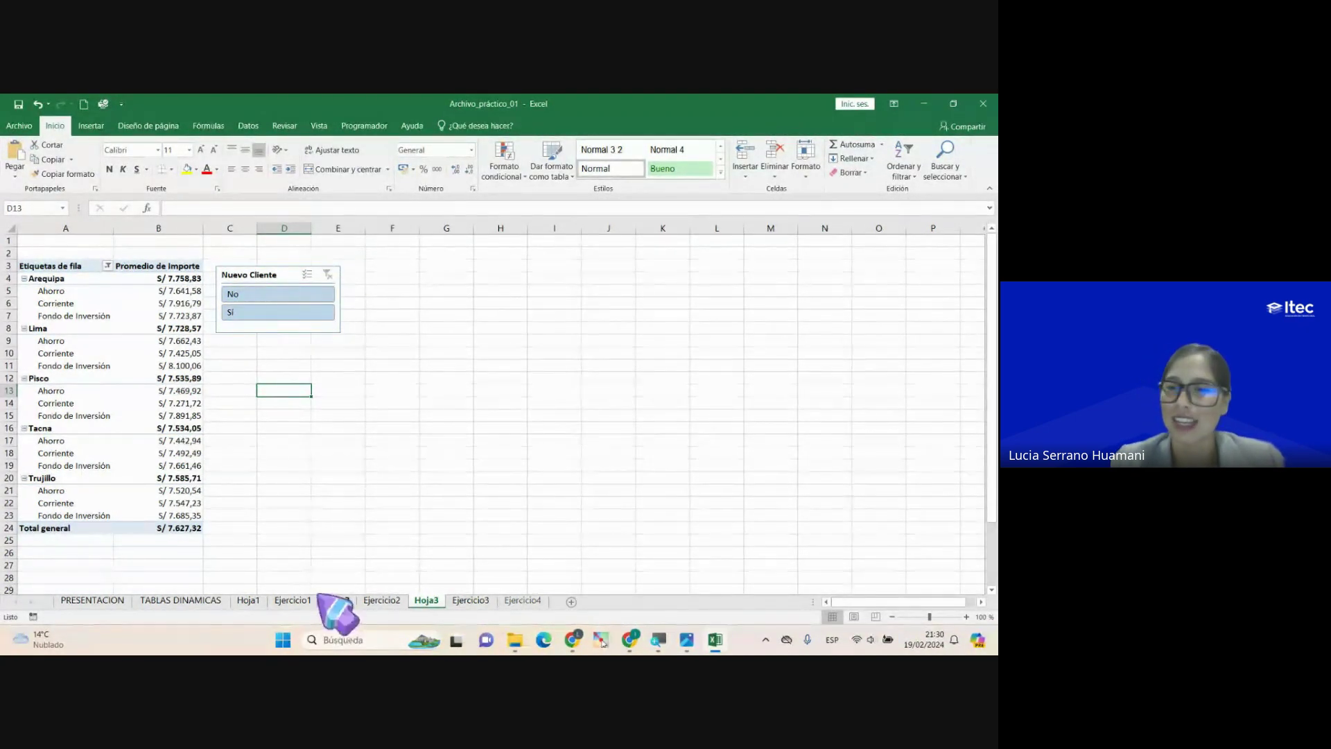
pyautogui.click(253, 313)
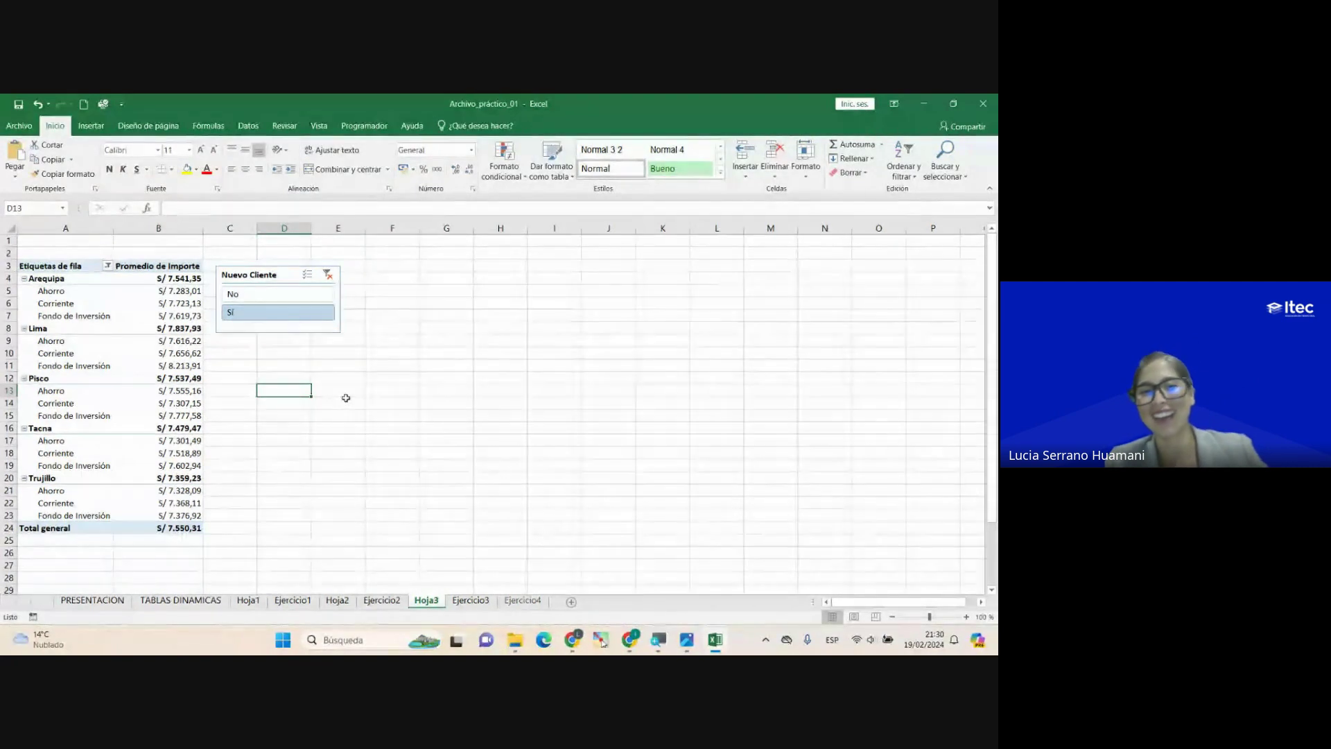
# Step: Switch to the Google Meet call to read the latest chat messages, and return to the Excel workbook
pyautogui.moveTo(572, 639)
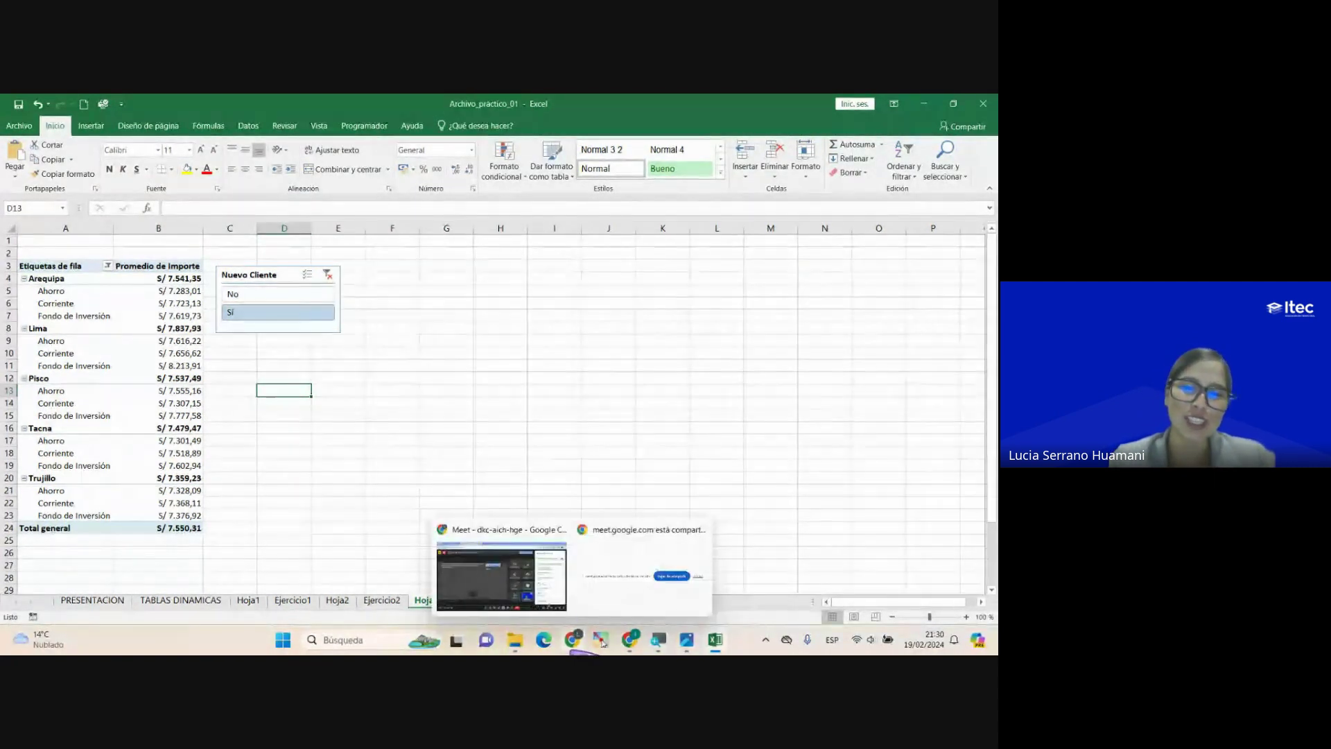
pyautogui.click(514, 579)
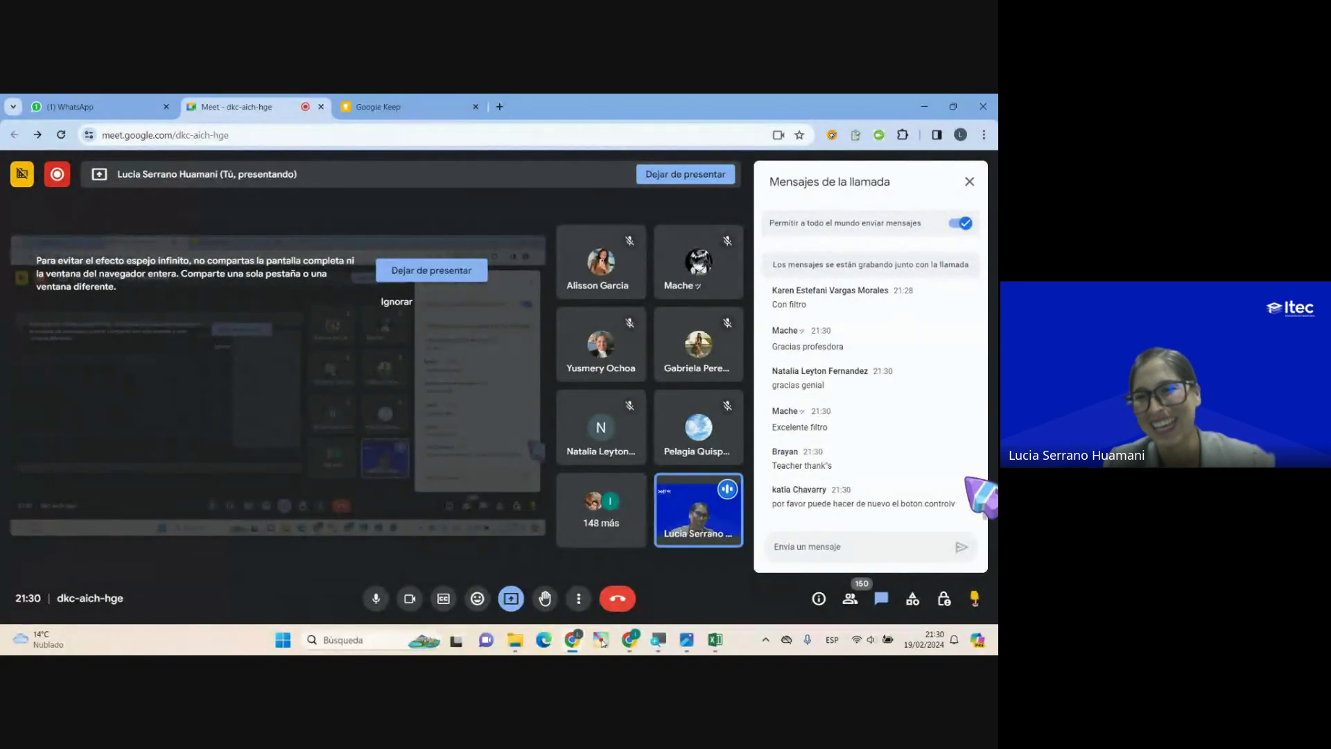
pyautogui.hotkey('alt', 'Tab')
# Step: Delete the Nuevo Cliente slicer from Hoja3
pyautogui.moveTo(280, 274); pyautogui.dragTo(322, 295)
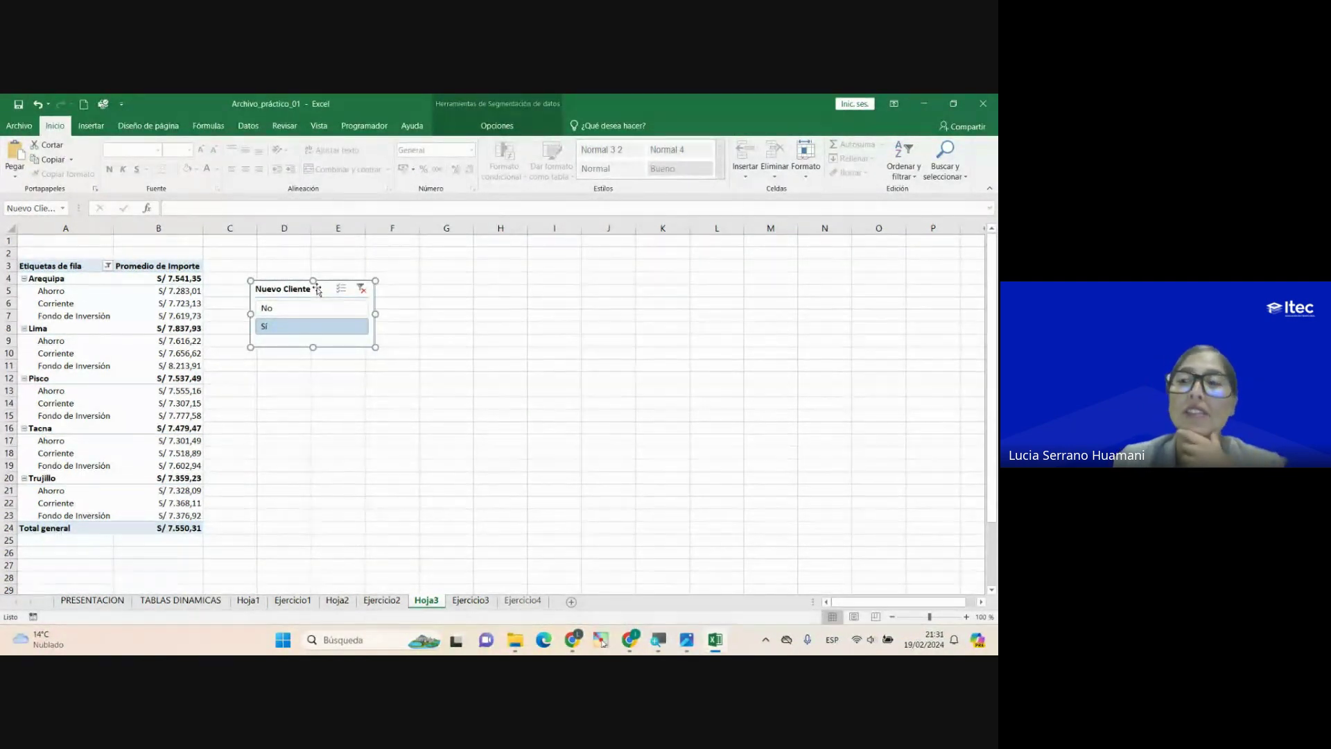
pyautogui.press('Delete')
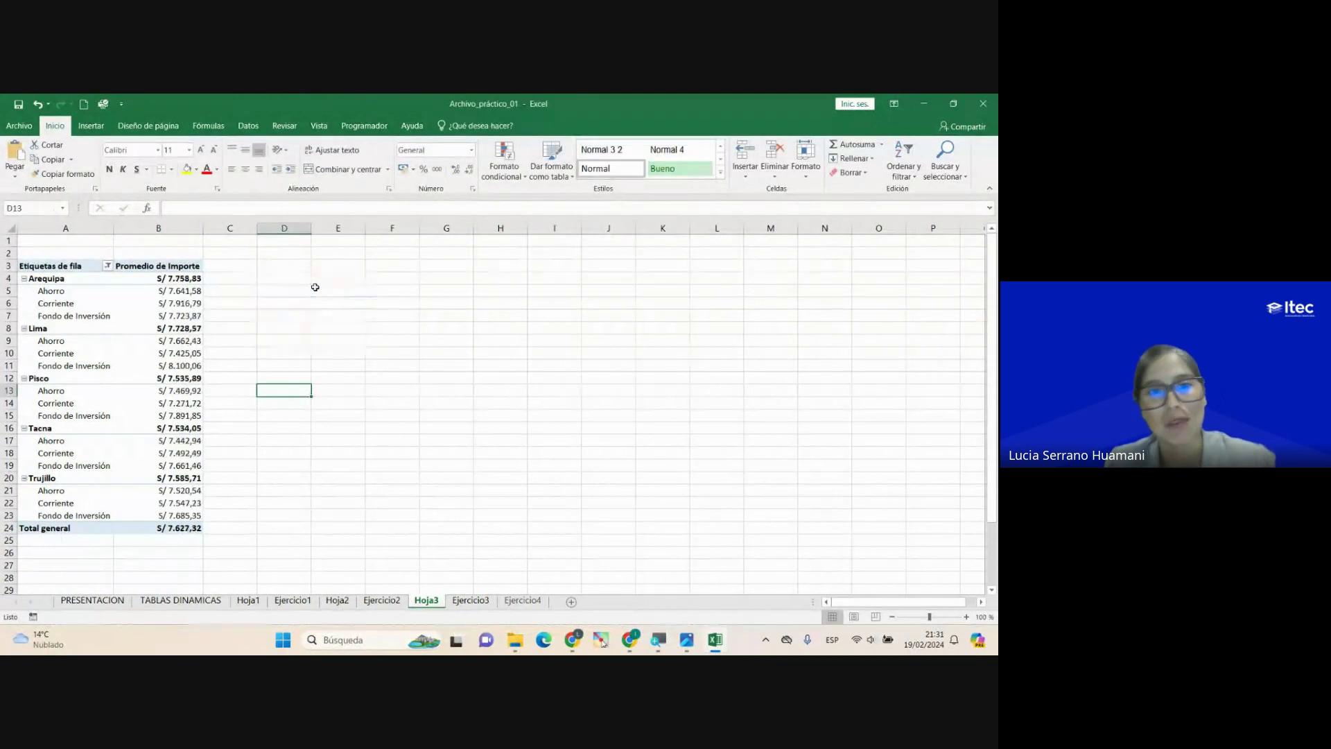
pyautogui.click(281, 301)
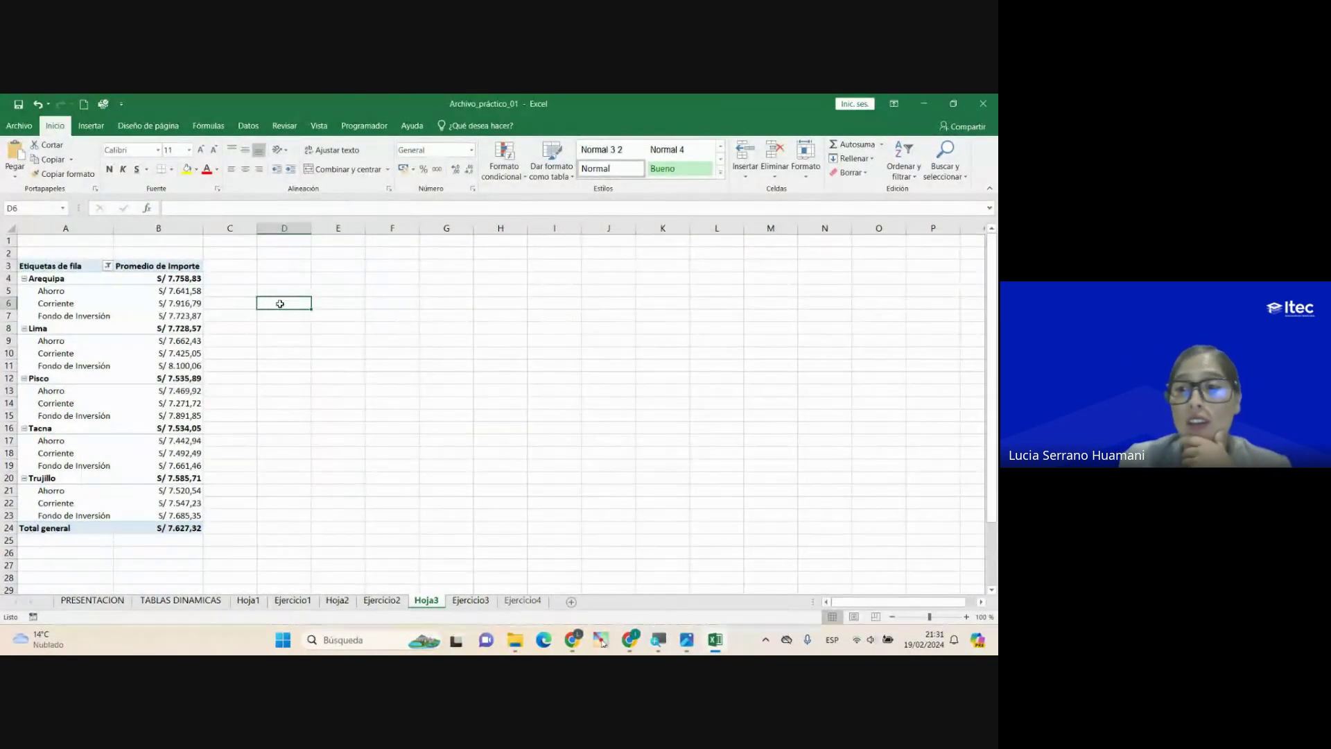
# Step: Insert a slicer for the Nuevo Cliente field on the Hoja3 pivot table
pyautogui.click(163, 304)
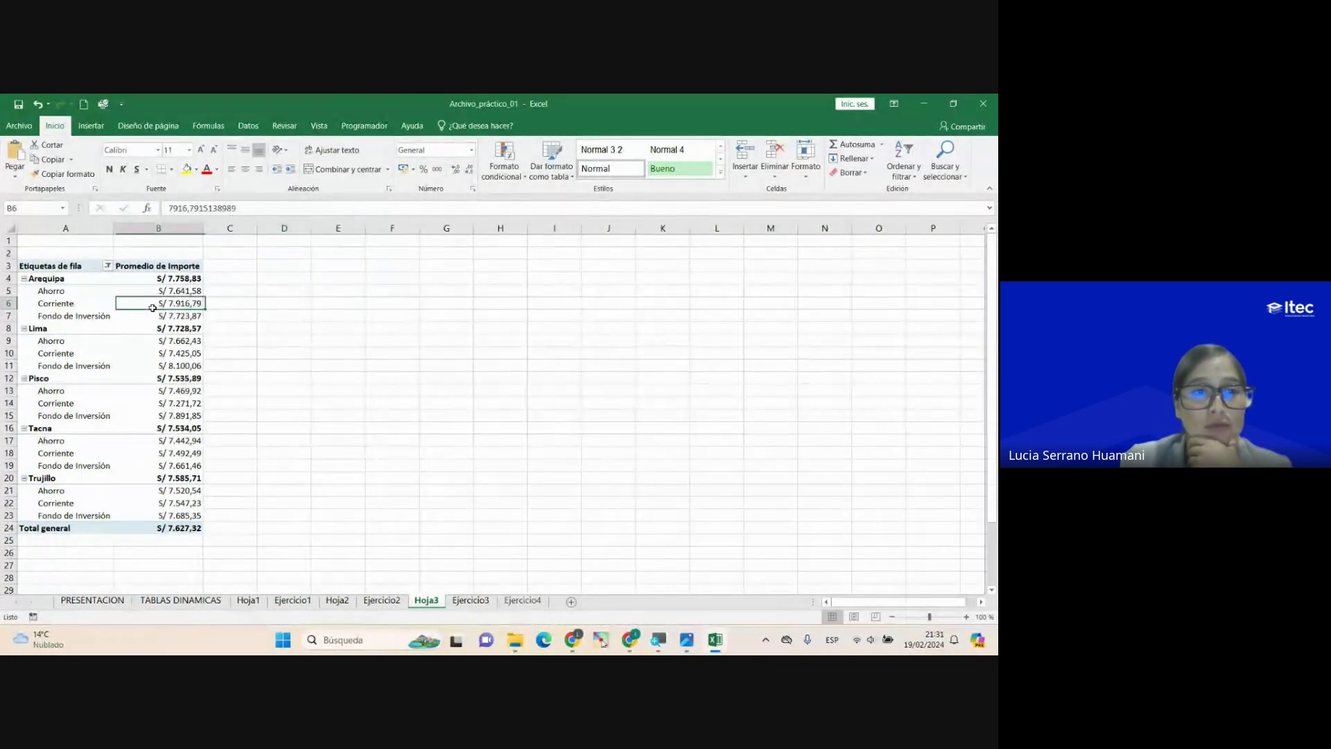
pyautogui.click(84, 302)
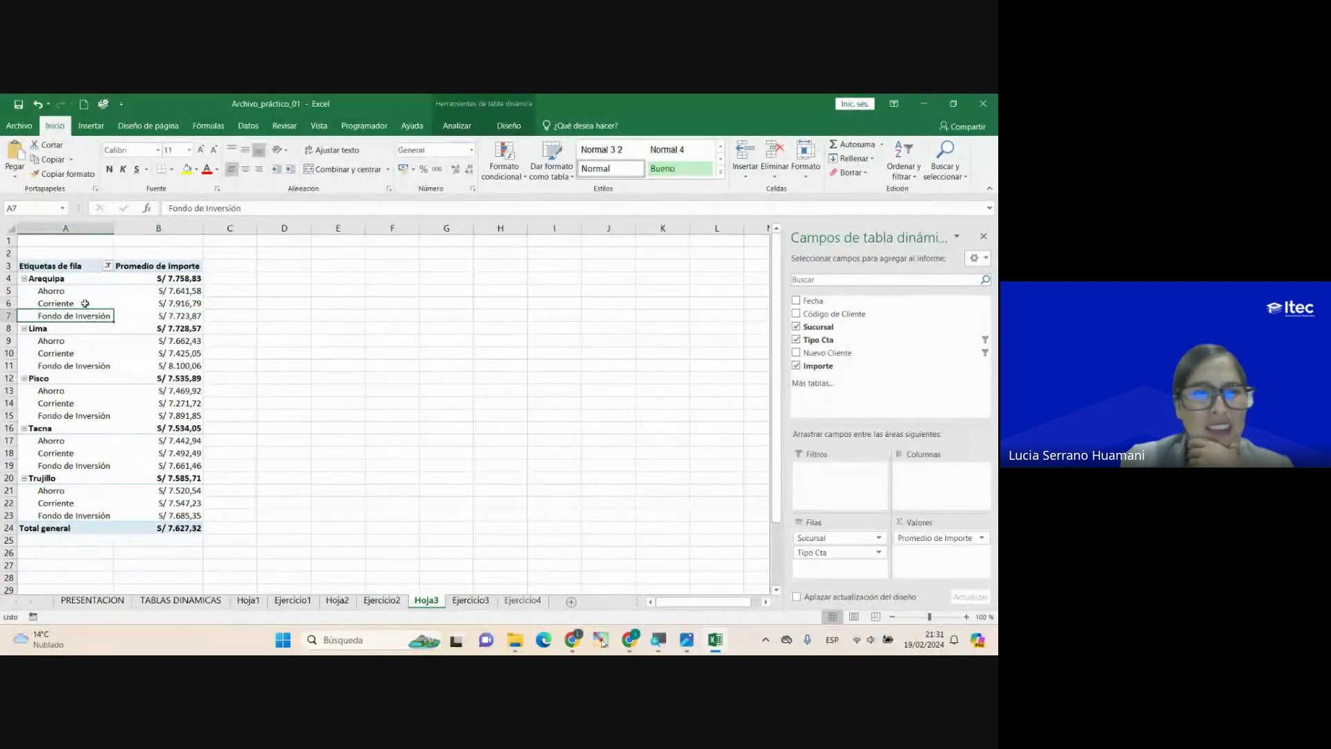
pyautogui.click(84, 297)
pyautogui.click(166, 308)
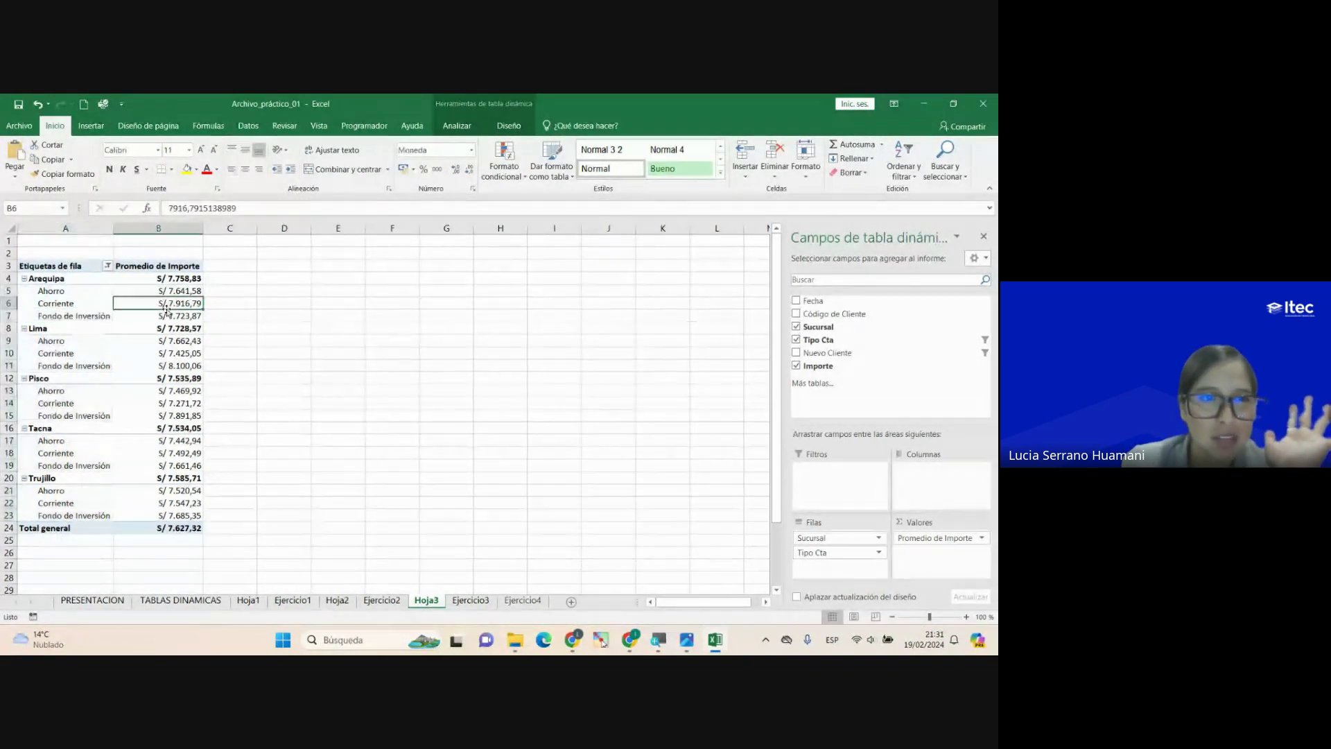
pyautogui.click(460, 128)
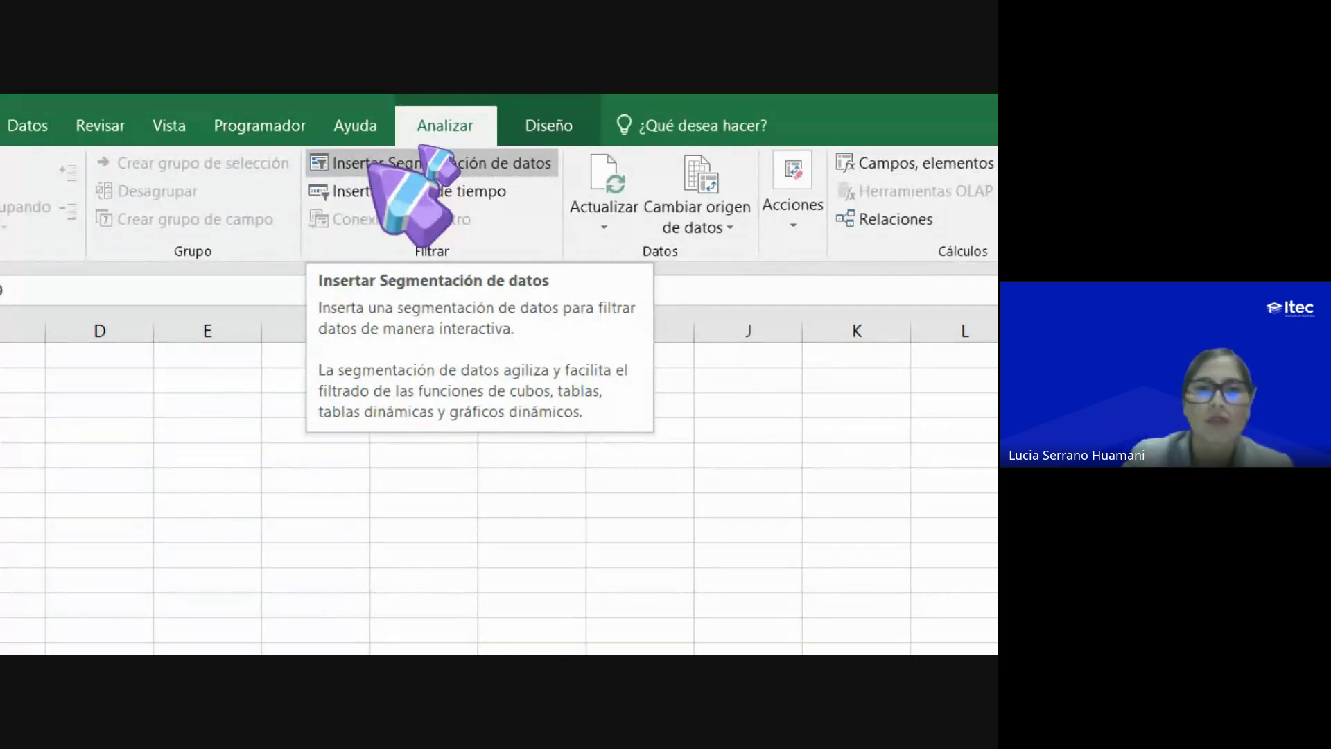
pyautogui.click(423, 161)
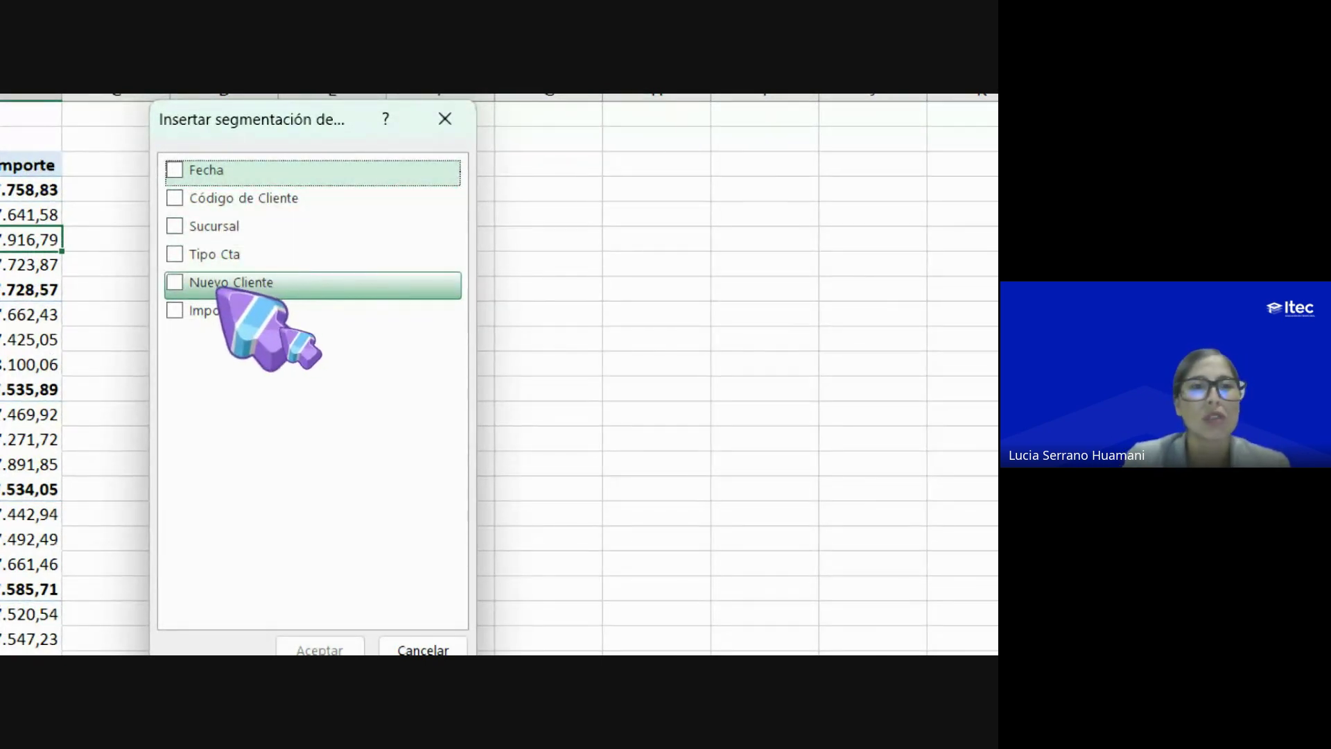
pyautogui.click(173, 283)
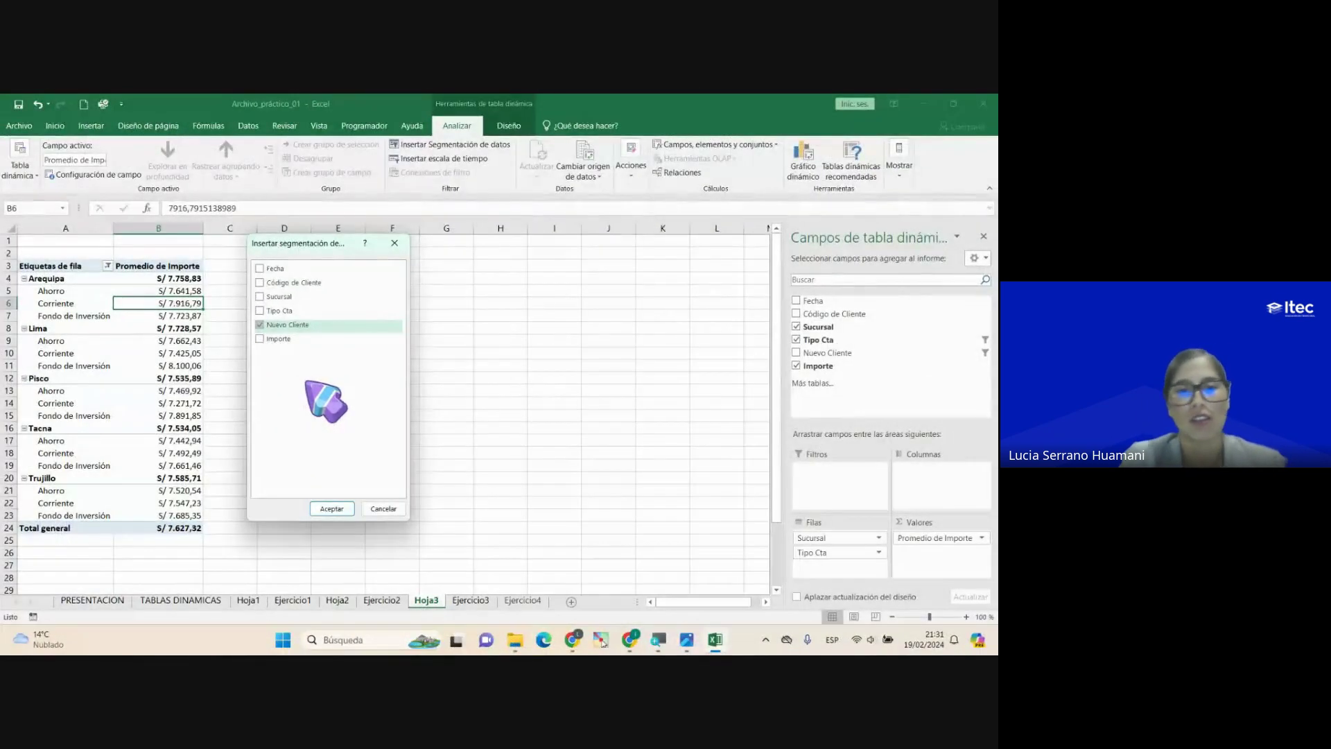
pyautogui.click(331, 508)
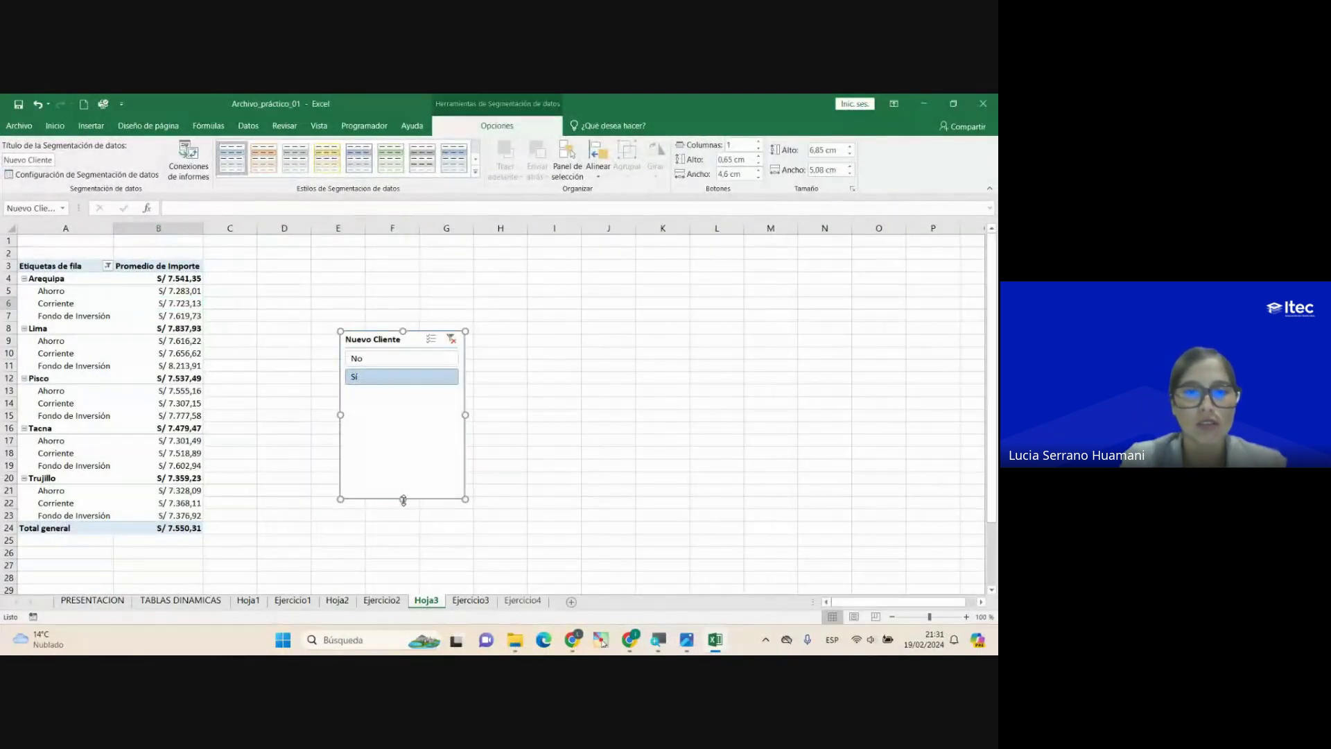
# Step: Shrink the Nuevo Cliente slicer to about 2.6 cm tall, place it right beside the pivot table, and clear its filter
pyautogui.moveTo(403, 501); pyautogui.dragTo(285, 328)
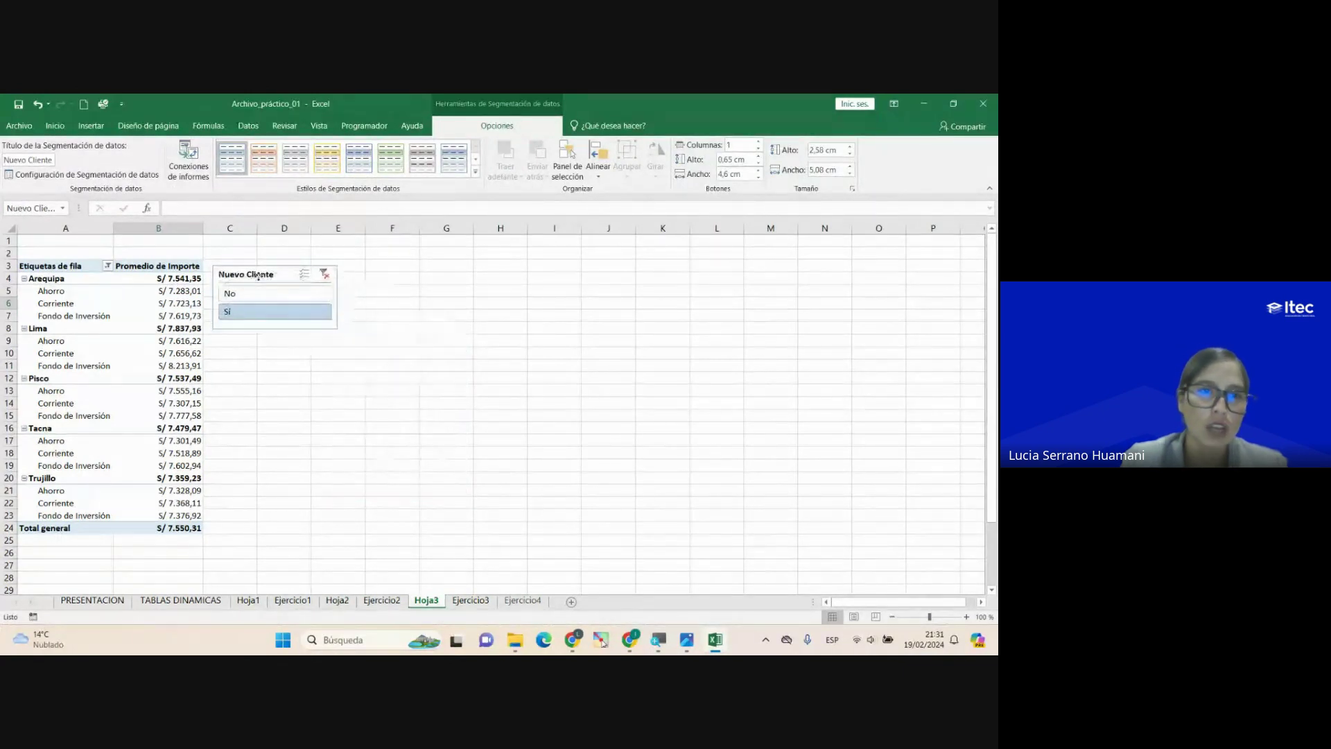
pyautogui.click(326, 390)
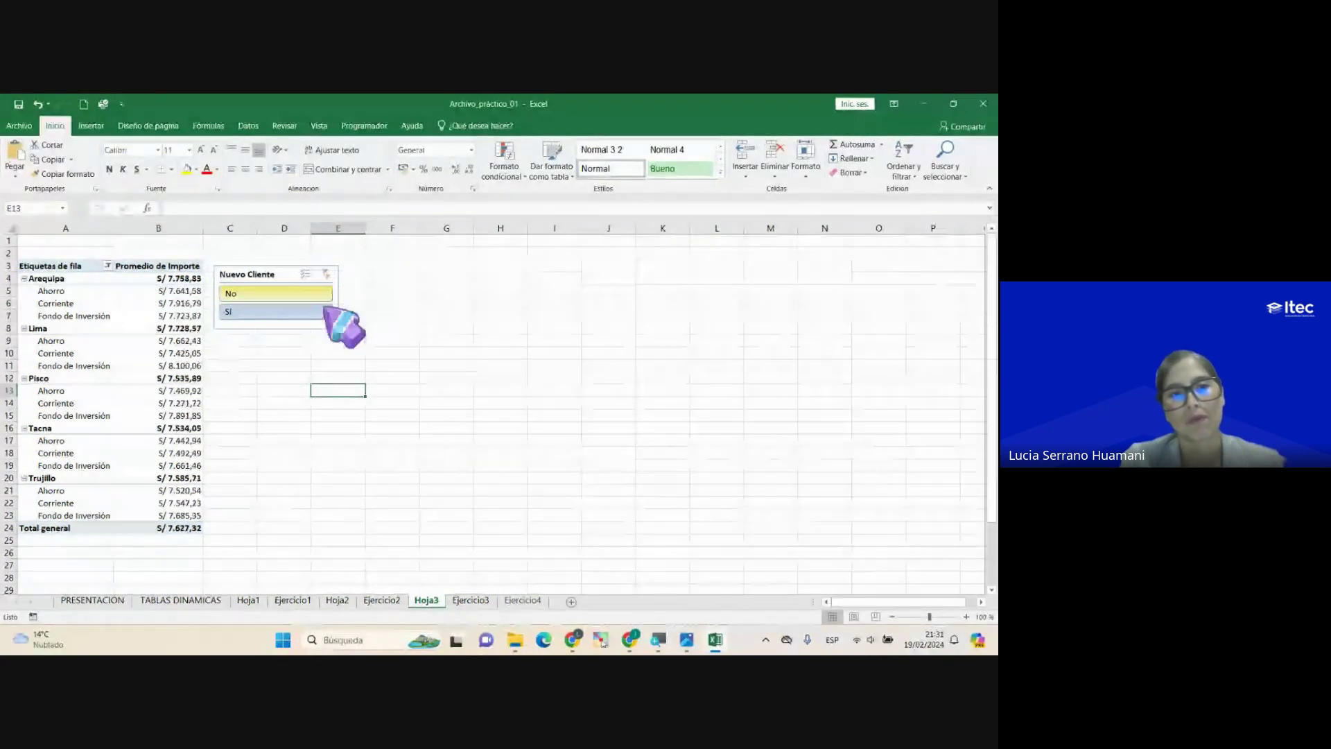
pyautogui.click(325, 274)
pyautogui.click(294, 362)
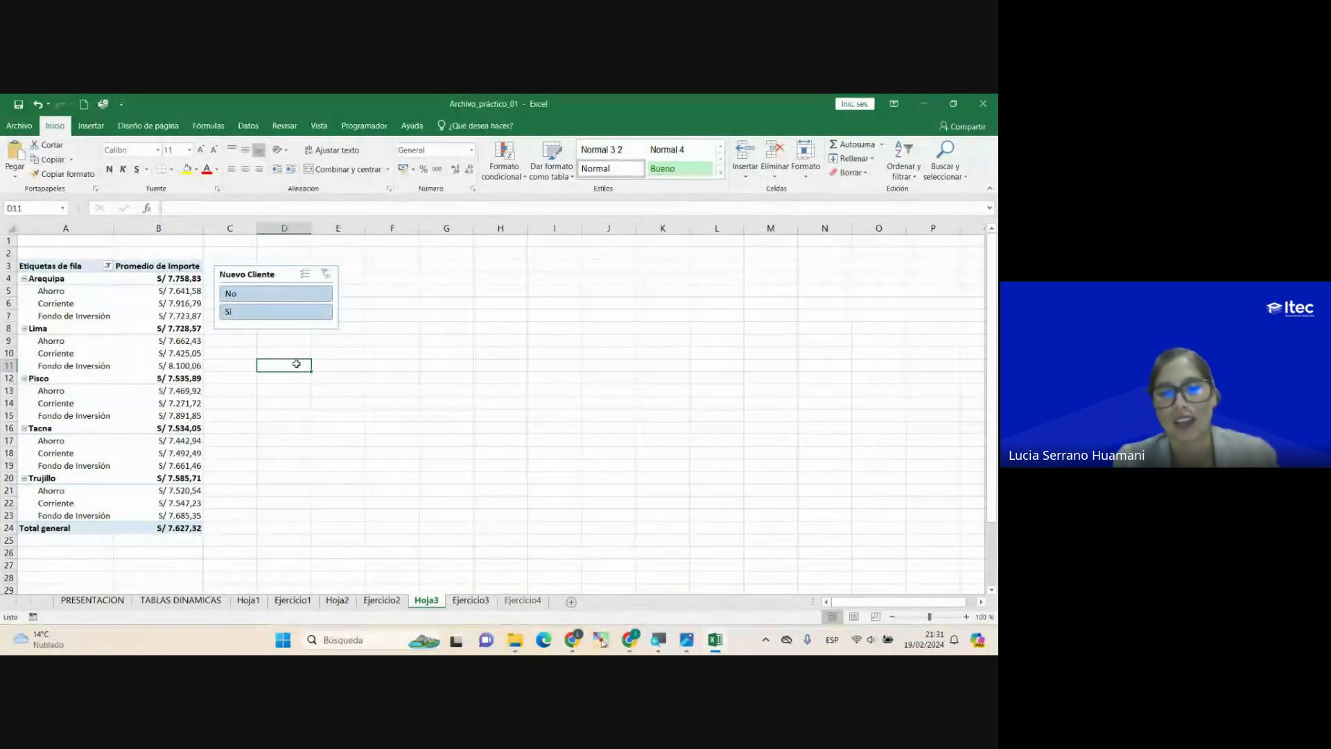
# Step: Go to the Ejercicio4 sheet and examine its data table and both task statements, on monthly product totals by vendor and the IGV calculated field
pyautogui.click(522, 600)
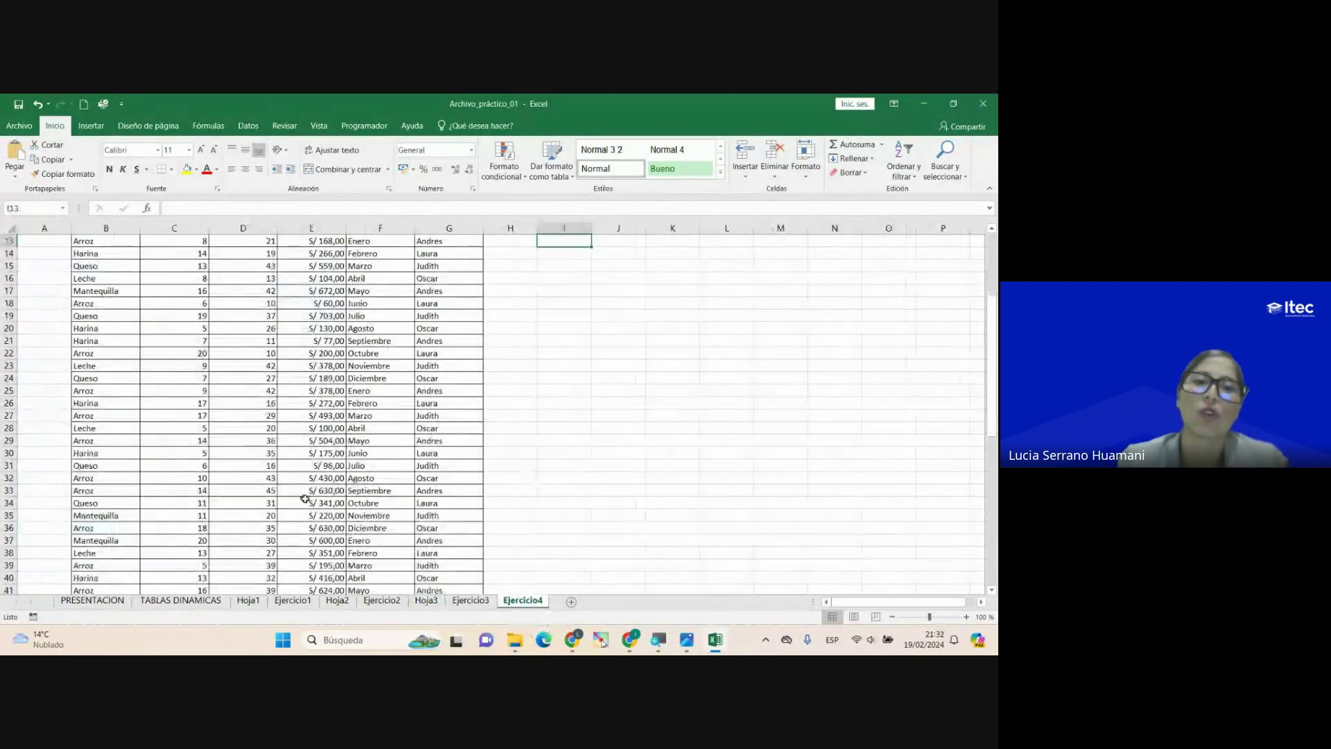
pyautogui.scroll(4, 351, 491)
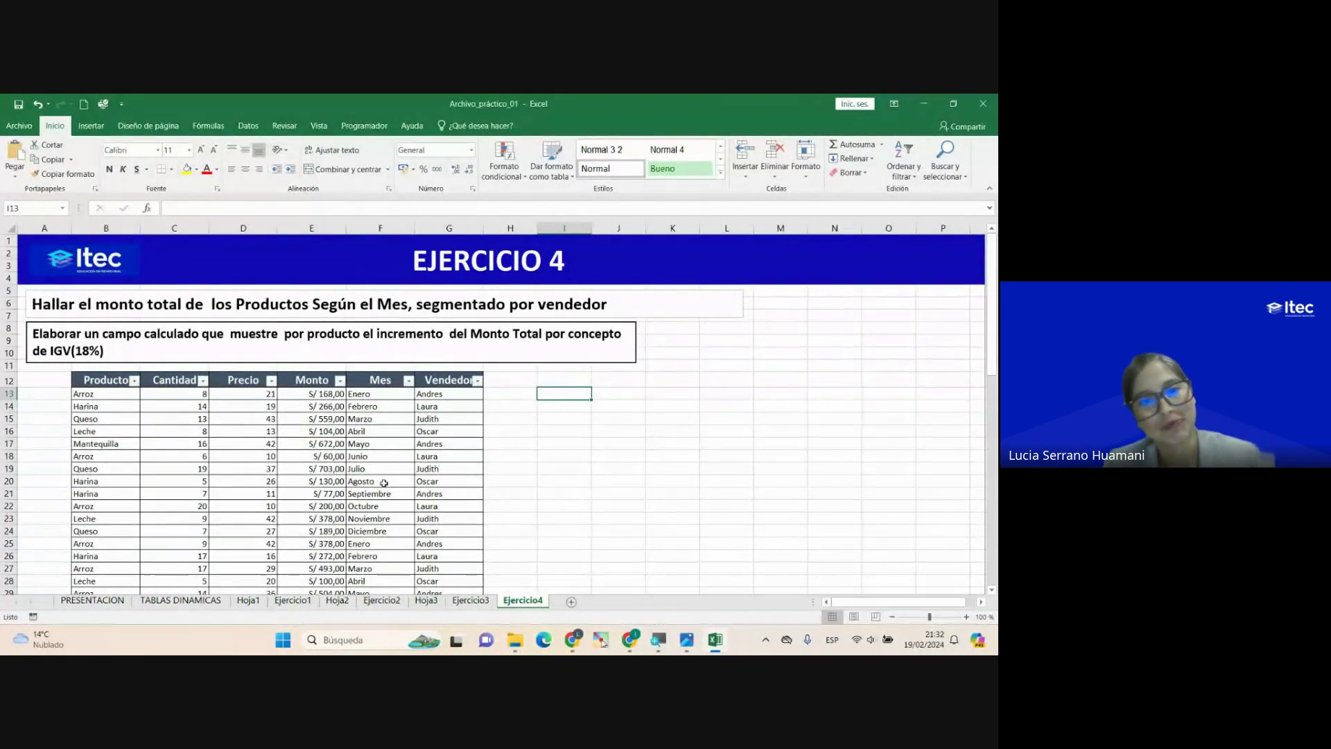
pyautogui.click(194, 304)
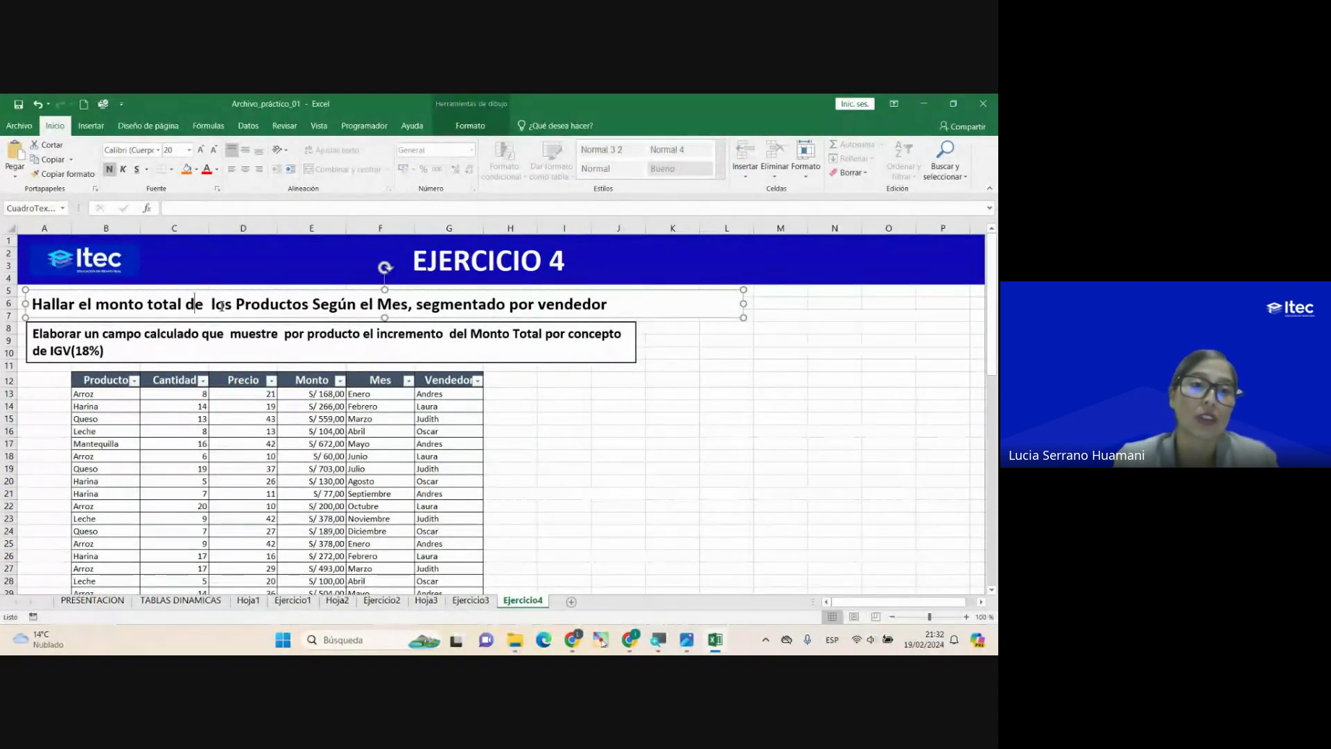
pyautogui.moveTo(95, 305); pyautogui.dragTo(31, 305)
pyautogui.click(615, 305)
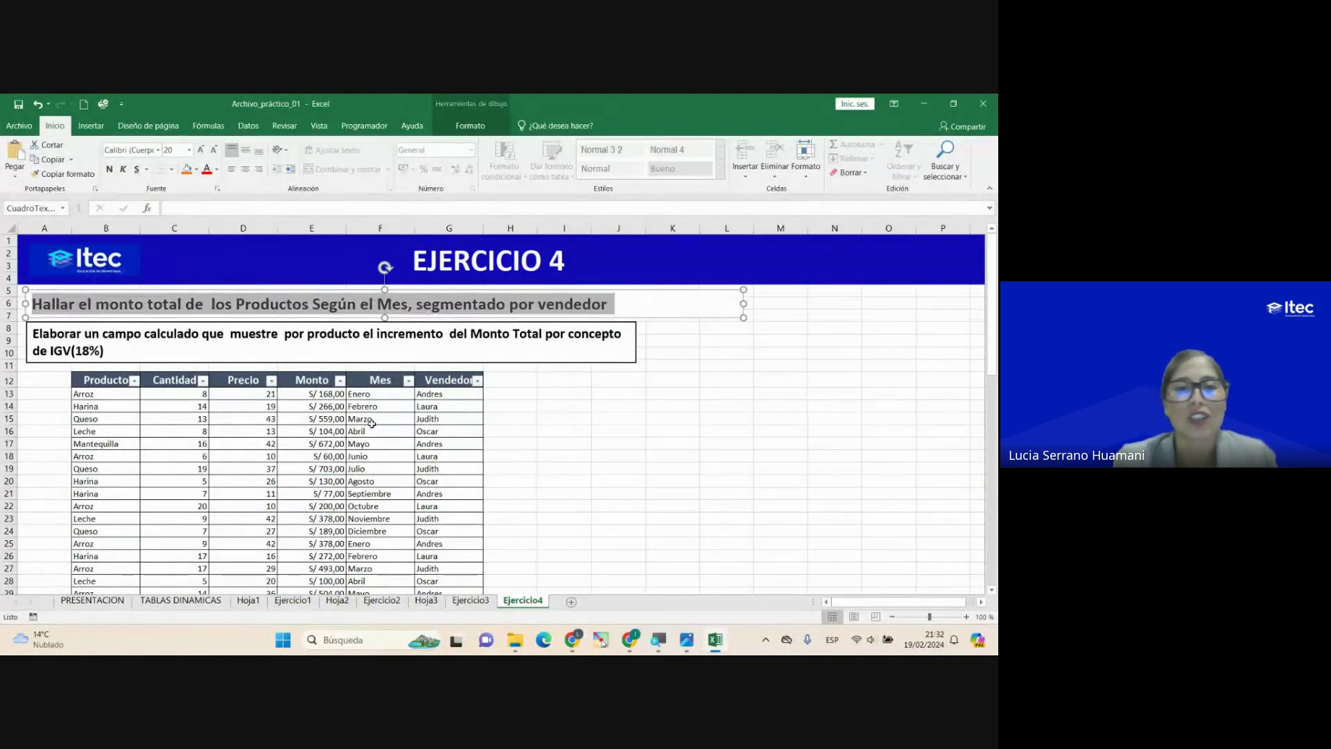
pyautogui.press('Escape')
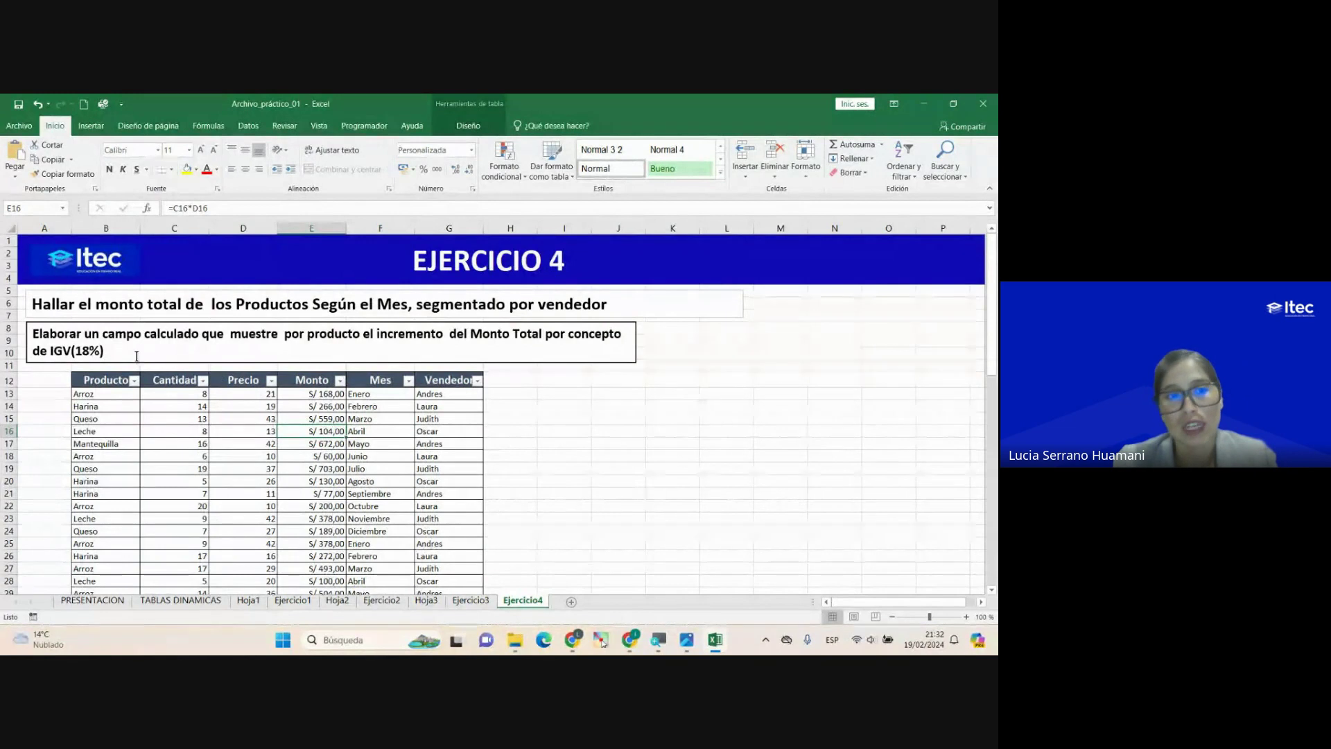
pyautogui.moveTo(136, 356); pyautogui.dragTo(31, 331)
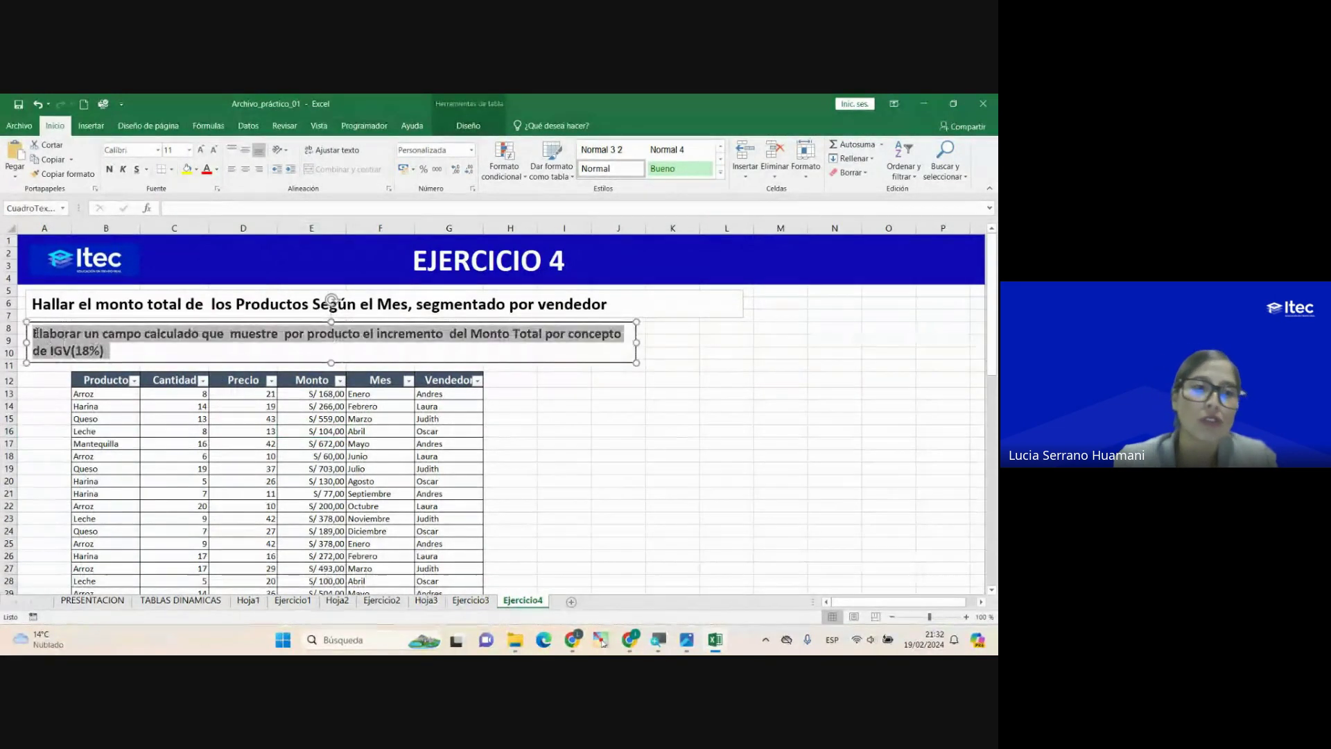
pyautogui.click(353, 419)
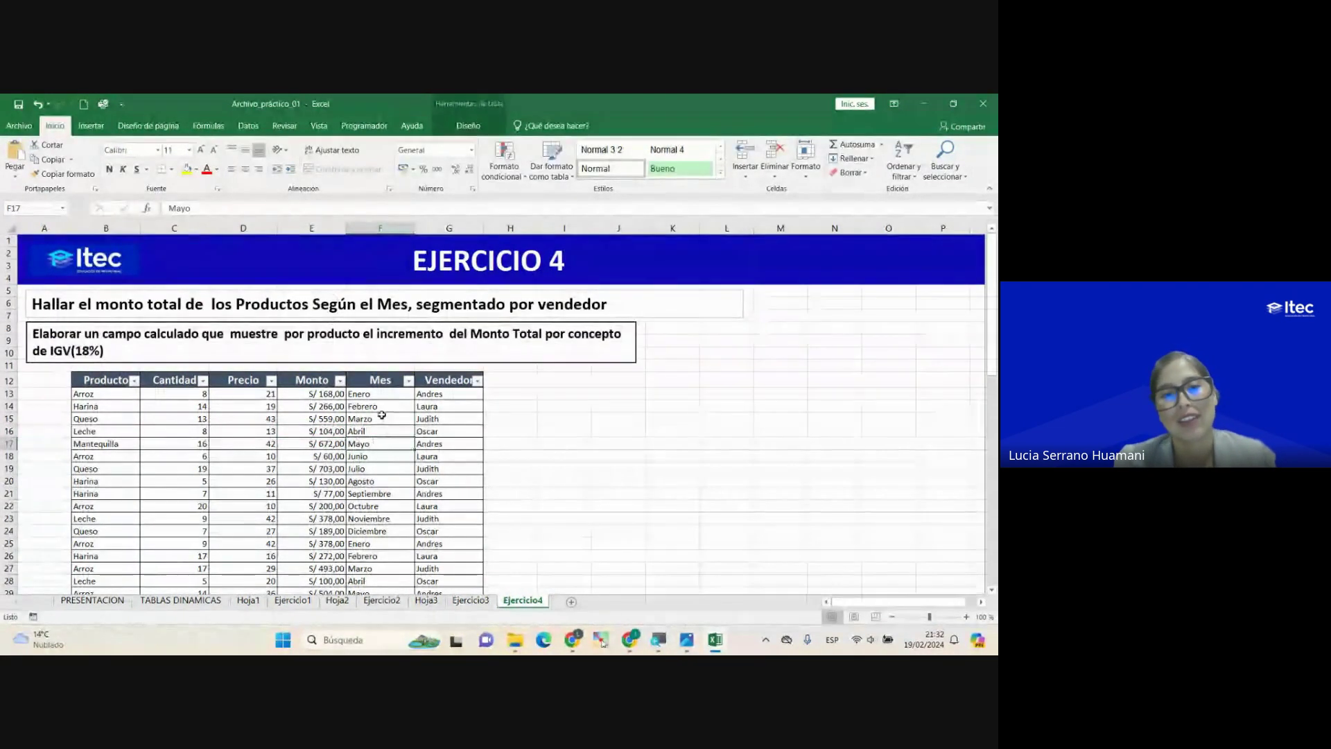
pyautogui.click(290, 310)
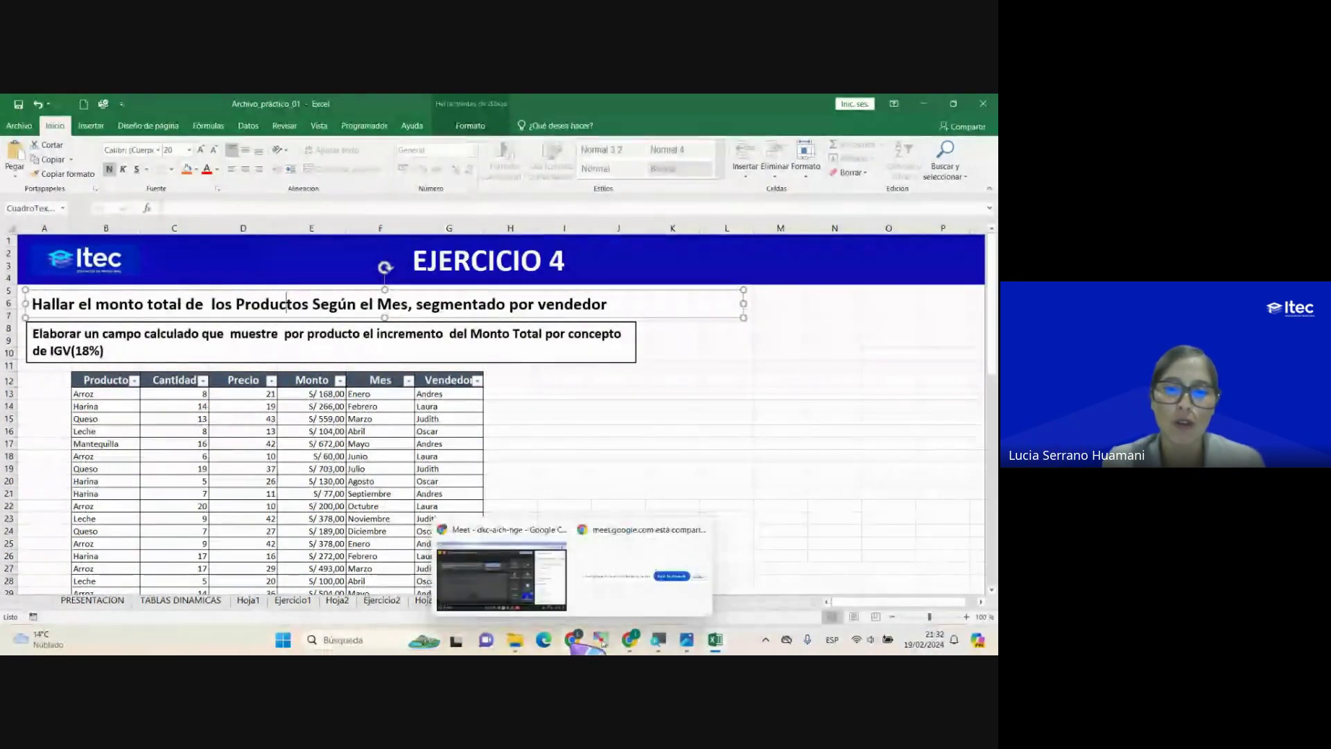
# Step: Switch to the Google Meet call and read back through the participants' recent chat messages
pyautogui.click(601, 642)
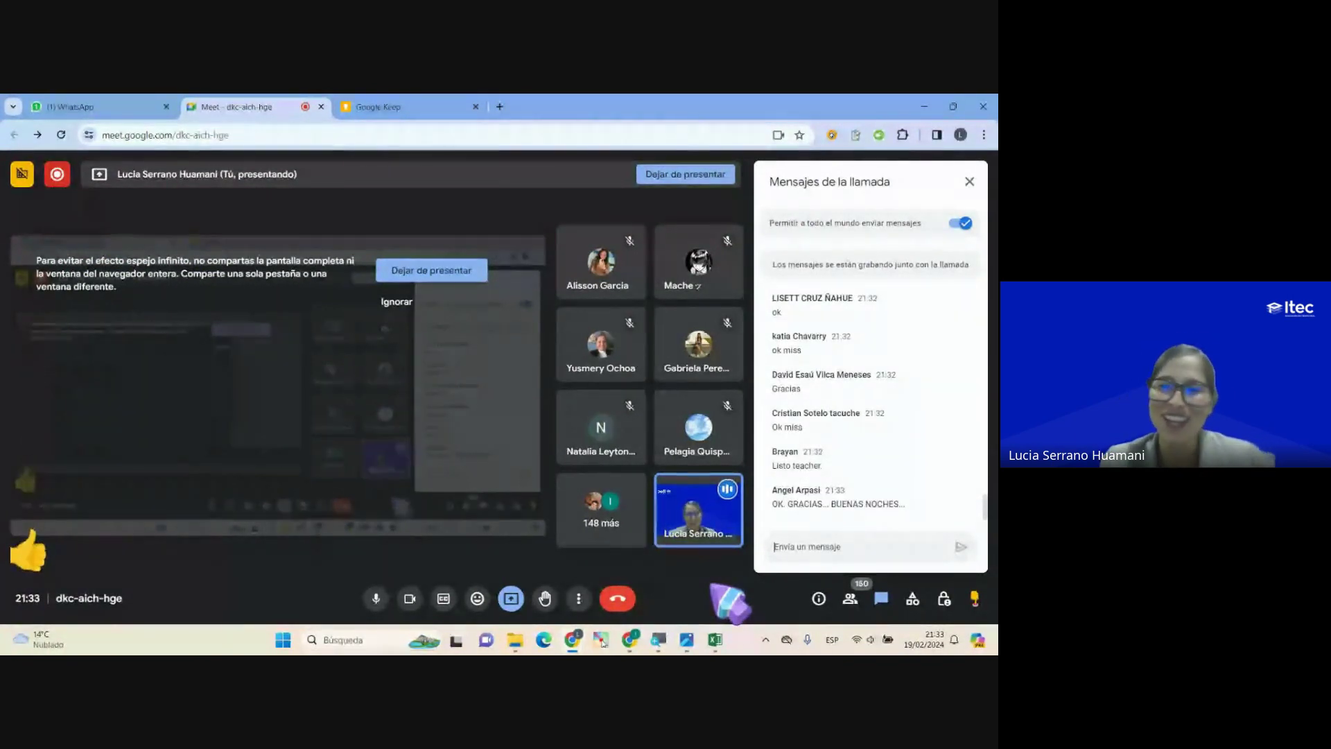
pyautogui.hotkey('alt', 'Tab')
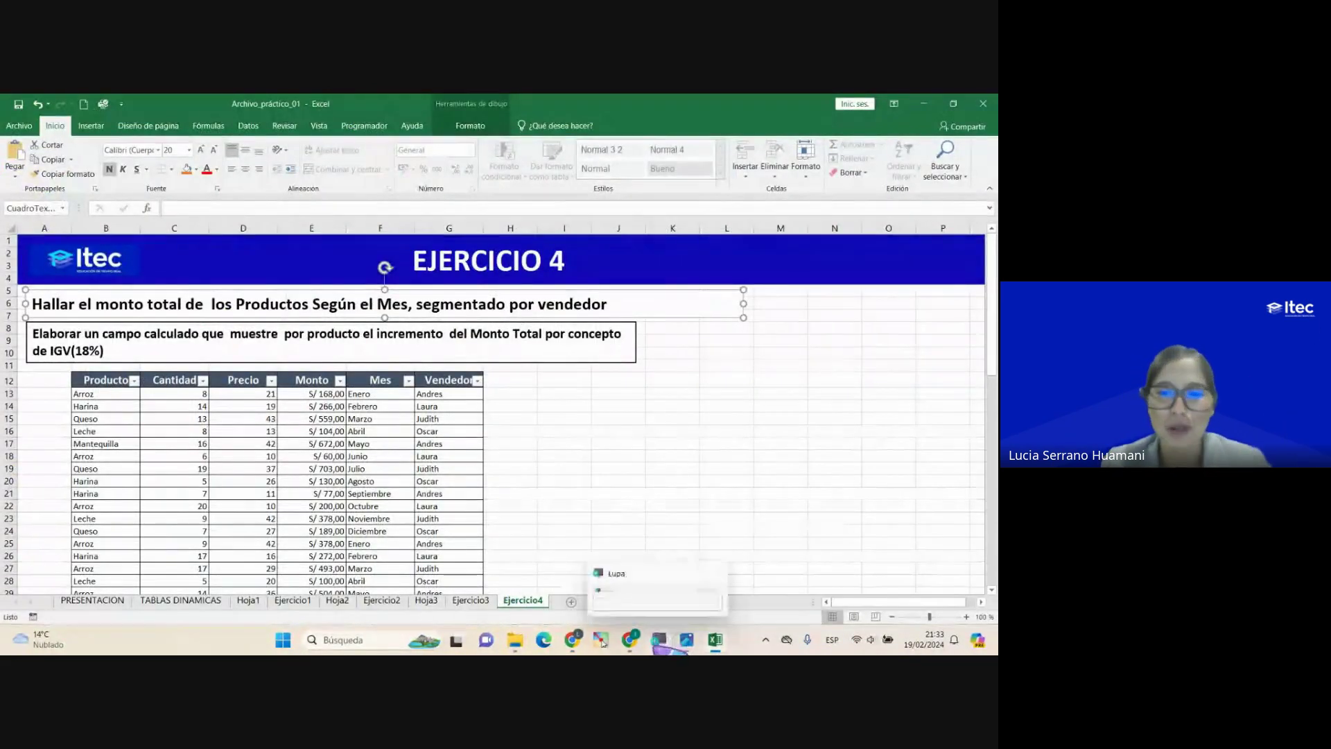
pyautogui.hotkey('alt', 'Tab')
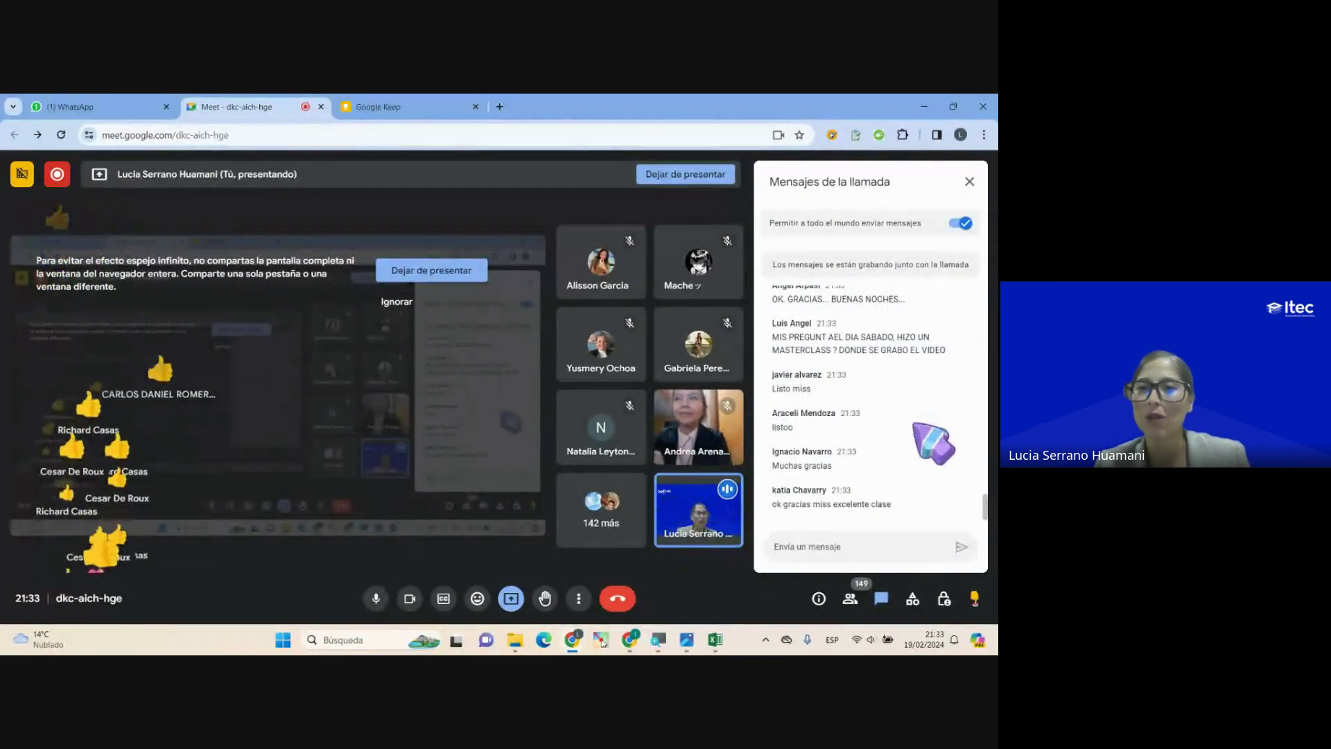
pyautogui.scroll(1, 915, 426)
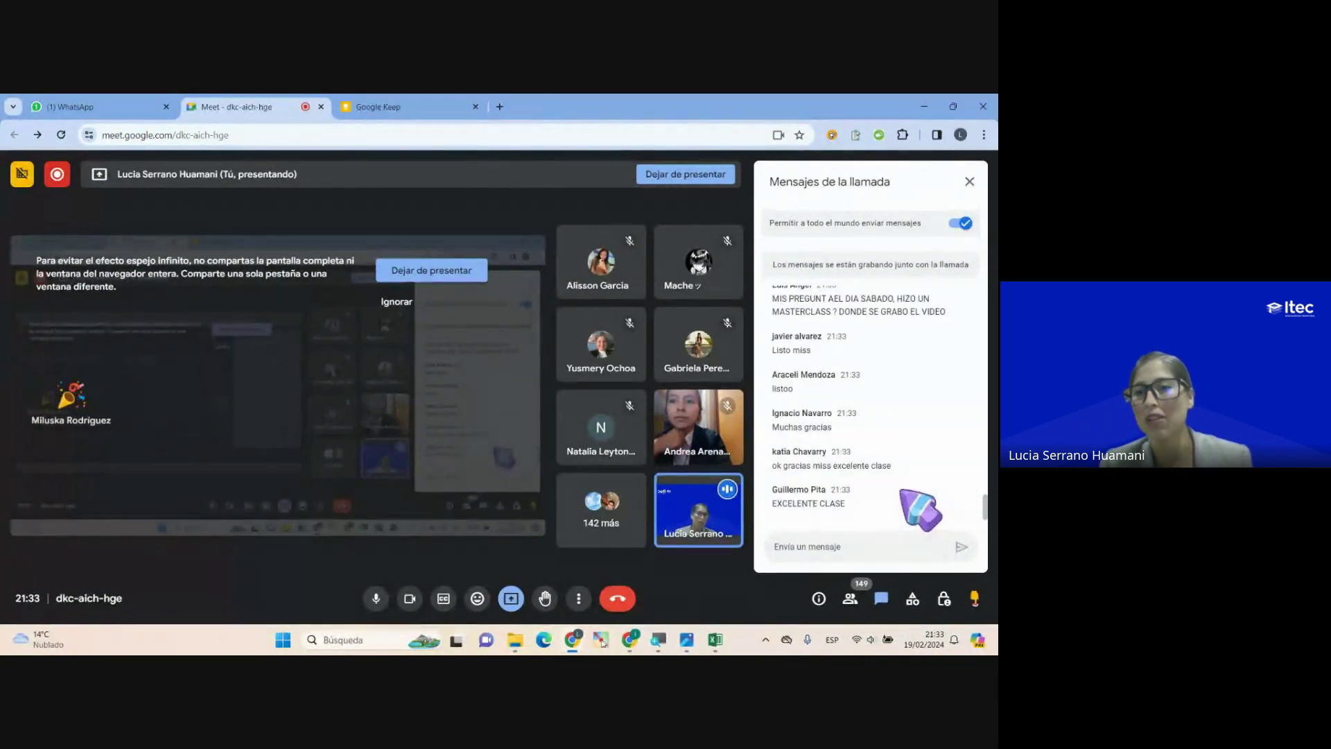
pyautogui.scroll(1, 901, 491)
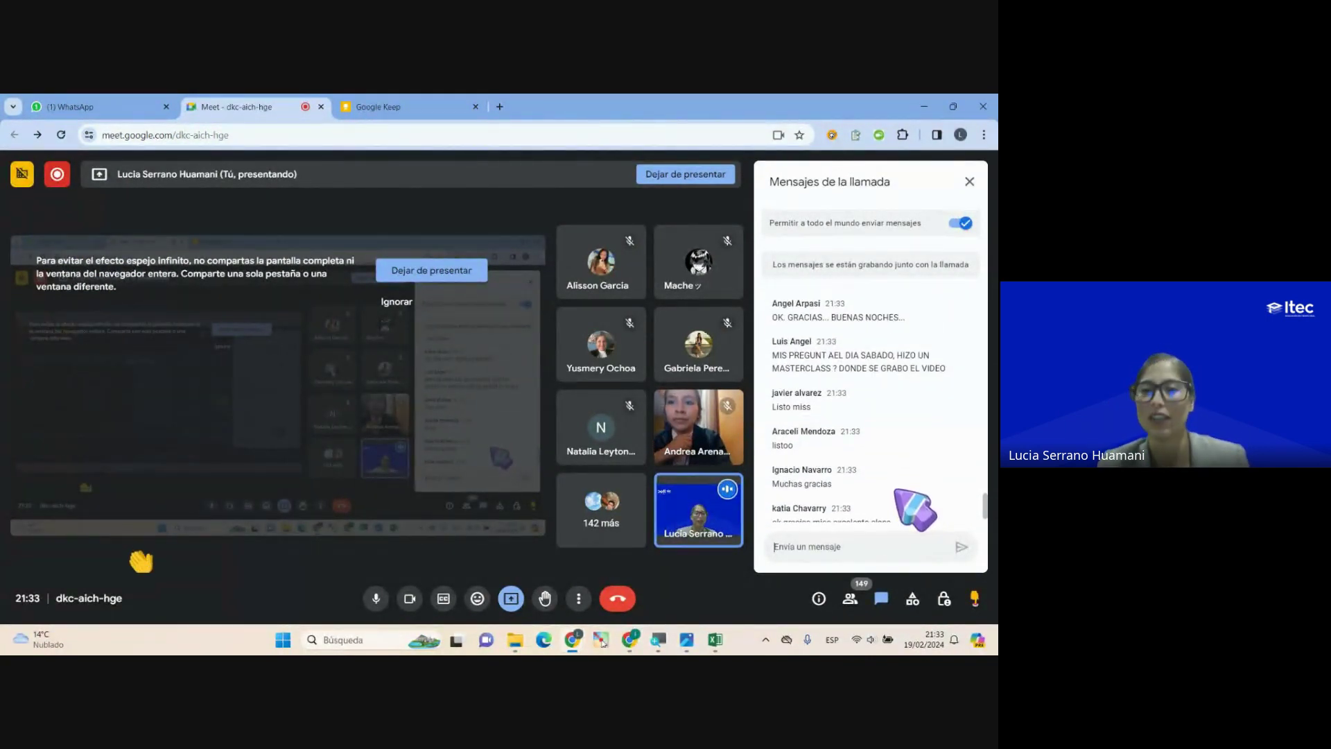